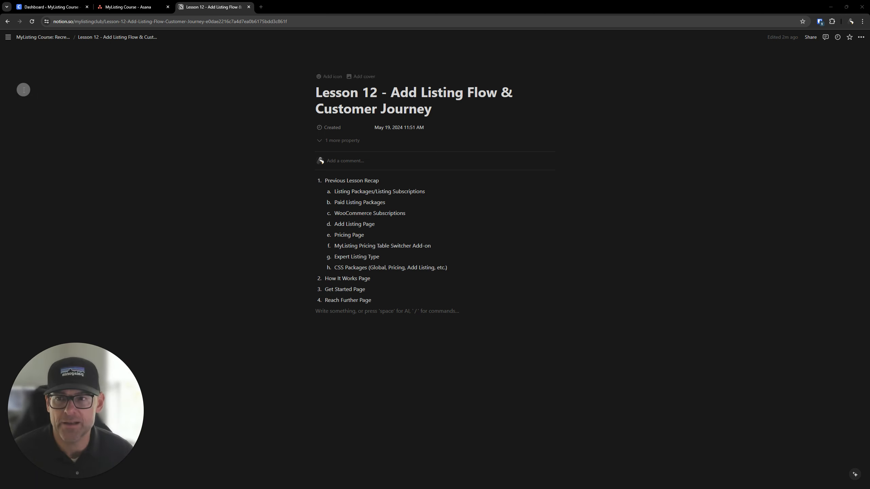
- Review the tasks in the MyListing column of the Asana board and the subtasks of the MyListing Worksheets task
{"action": "left_click_drag", "start_coordinate": [216, 7], "coordinate": [868, 197]}
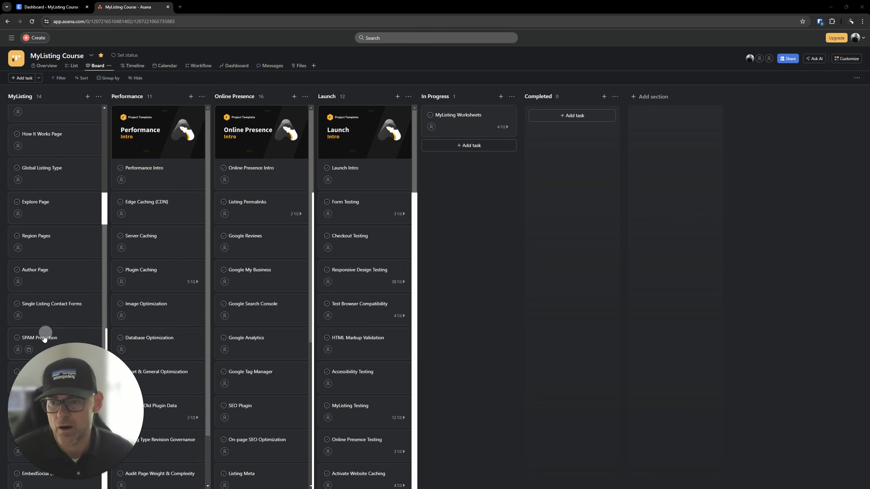
{"action": "left_click", "coordinate": [57, 479]}
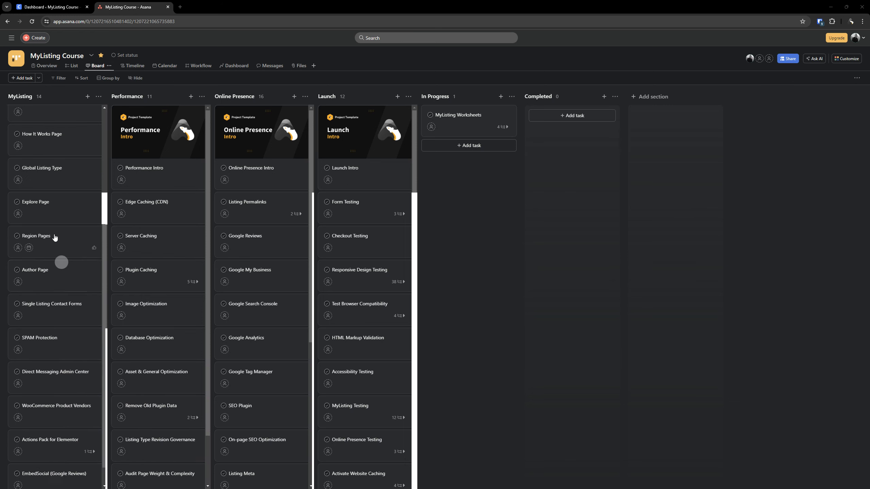
{"action": "scroll", "coordinate": [57, 246], "scroll_direction": "up", "scroll_amount": 4}
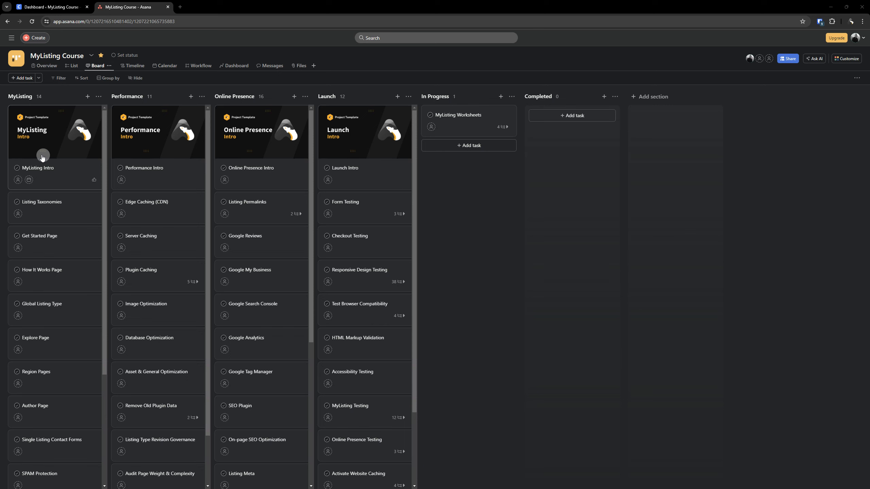
{"action": "scroll", "coordinate": [41, 155], "scroll_direction": "down", "scroll_amount": 1}
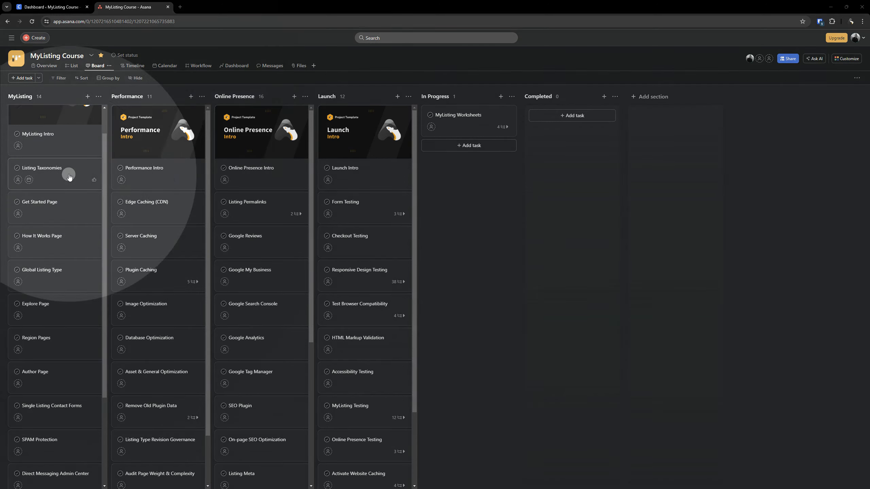
{"action": "left_click", "coordinate": [458, 118]}
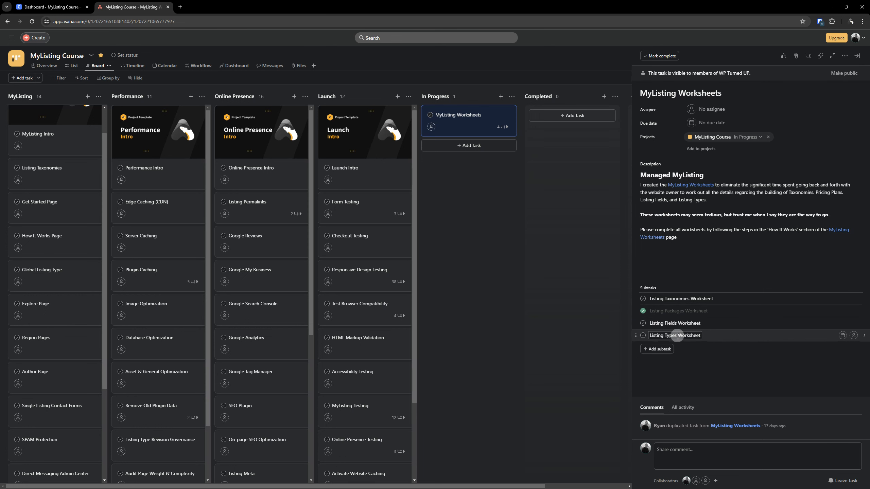
{"action": "left_click", "coordinate": [461, 214]}
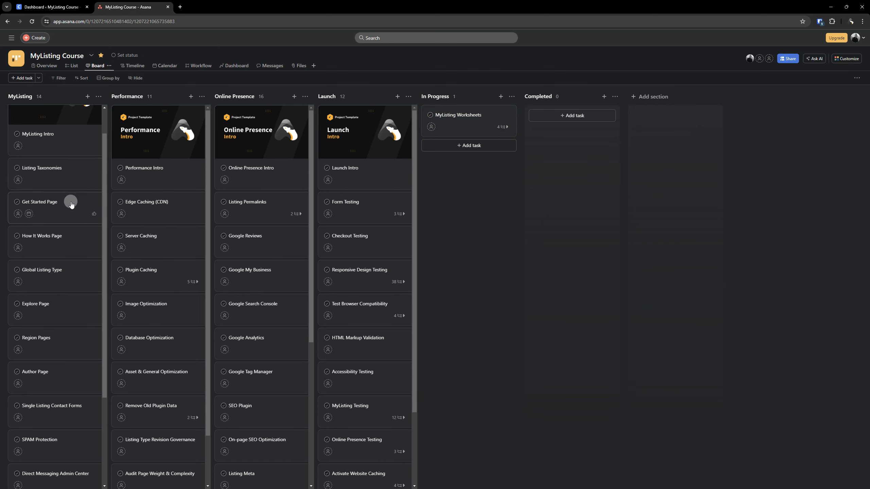
- Delete the Listing Taxonomies task and move the How It Works Page task above the Get Started Page task
{"action": "right_click", "coordinate": [63, 175]}
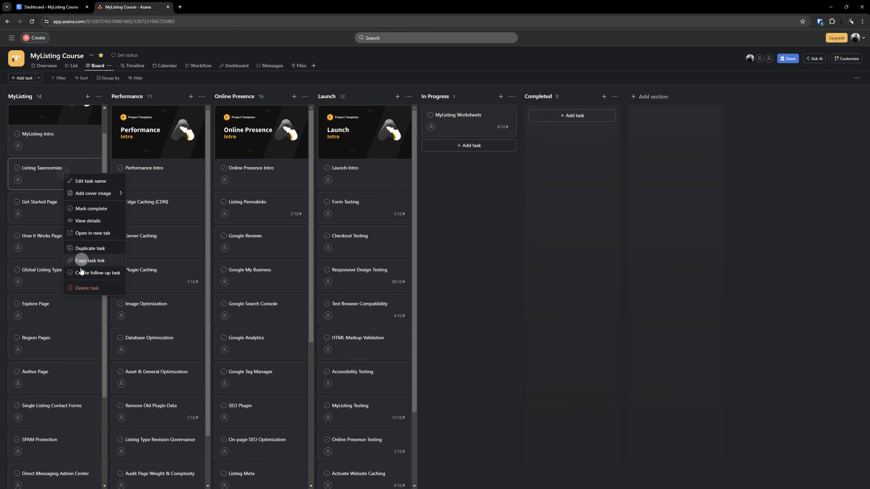
{"action": "left_click", "coordinate": [82, 289]}
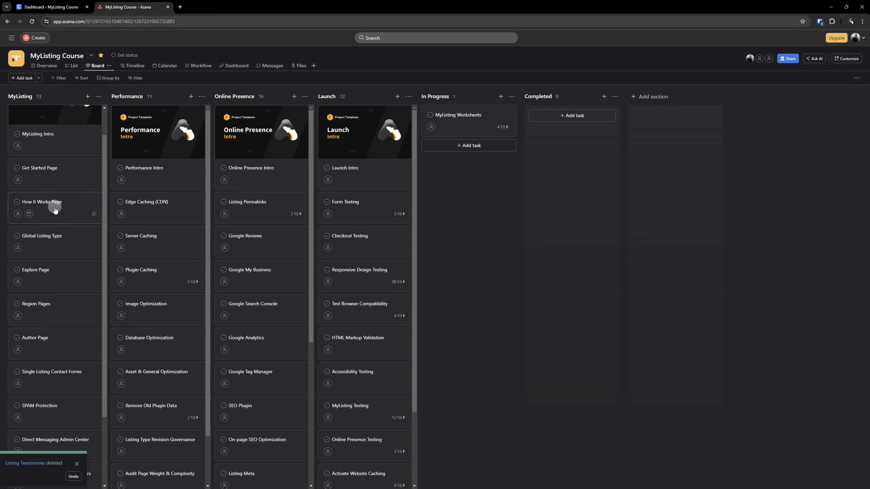
{"action": "left_click_drag", "start_coordinate": [55, 210], "coordinate": [53, 178]}
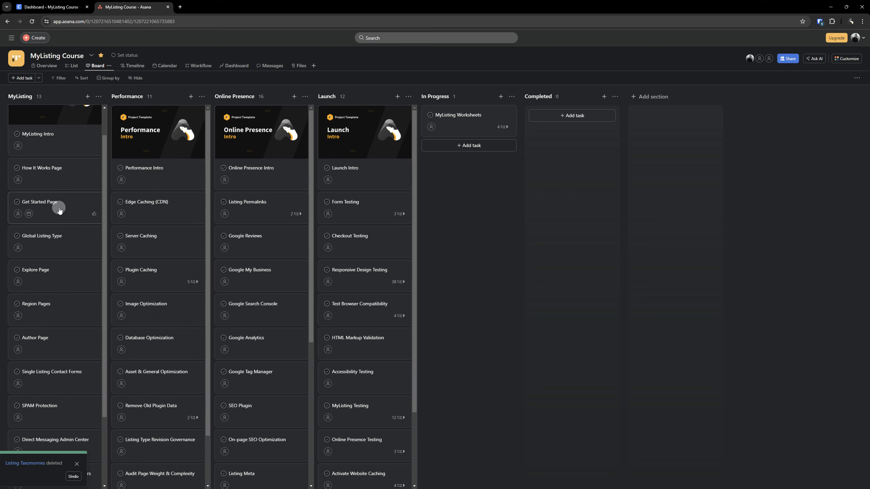
{"action": "scroll", "coordinate": [57, 286], "scroll_direction": "down", "scroll_amount": 3}
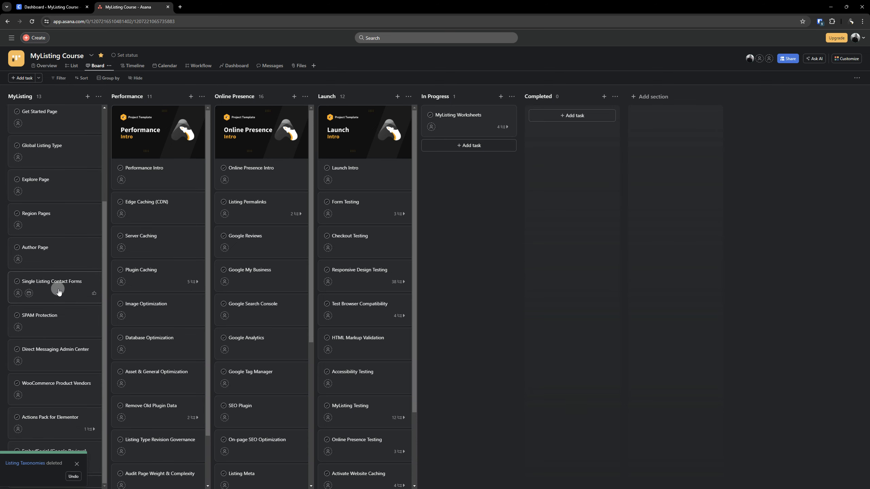
{"action": "scroll", "coordinate": [57, 290], "scroll_direction": "up", "scroll_amount": 4}
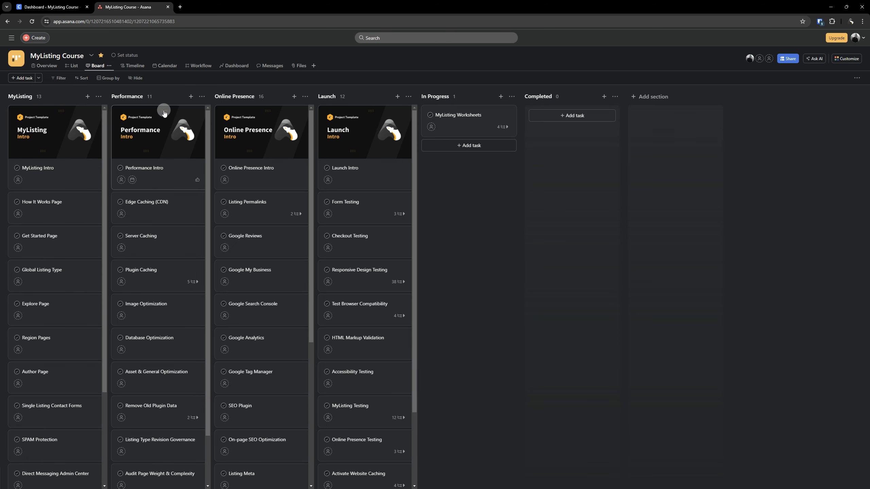
- Switch to the WordPress dashboard and publish a new page titled "How It Works"
{"action": "middle_click", "coordinate": [124, 8]}
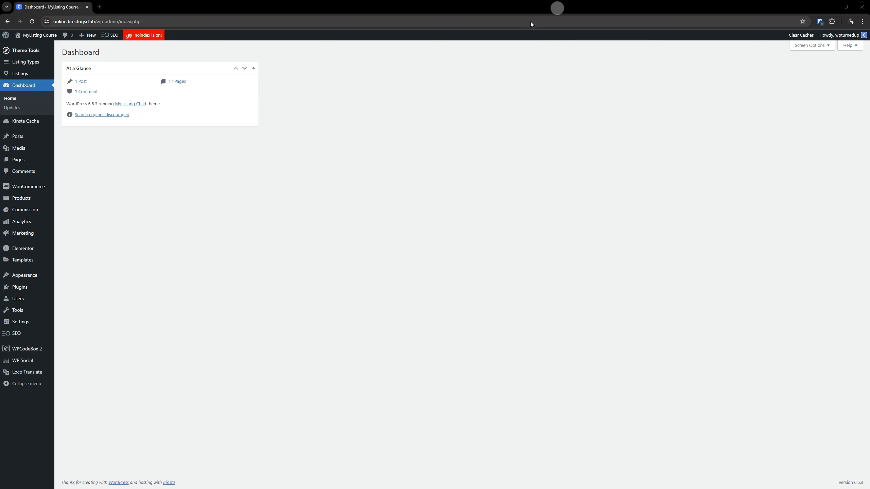
{"action": "left_click", "coordinate": [18, 160]}
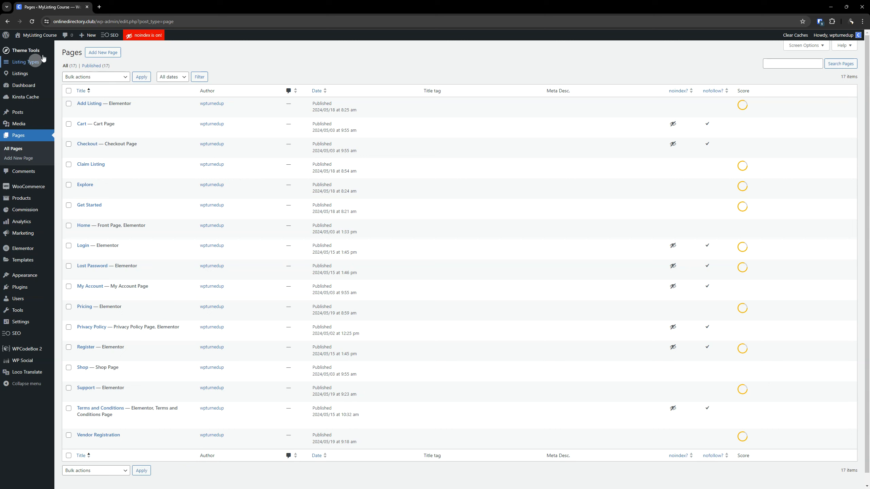
{"action": "right_click", "coordinate": [116, 52]}
{"action": "key", "text": "Escape"}
{"action": "left_click", "coordinate": [133, 4]}
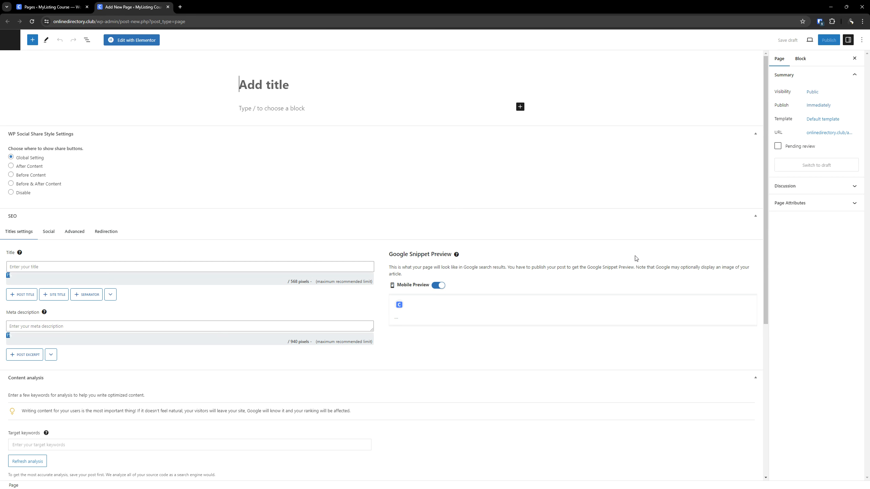
{"action": "type", "text": "How It Works"}
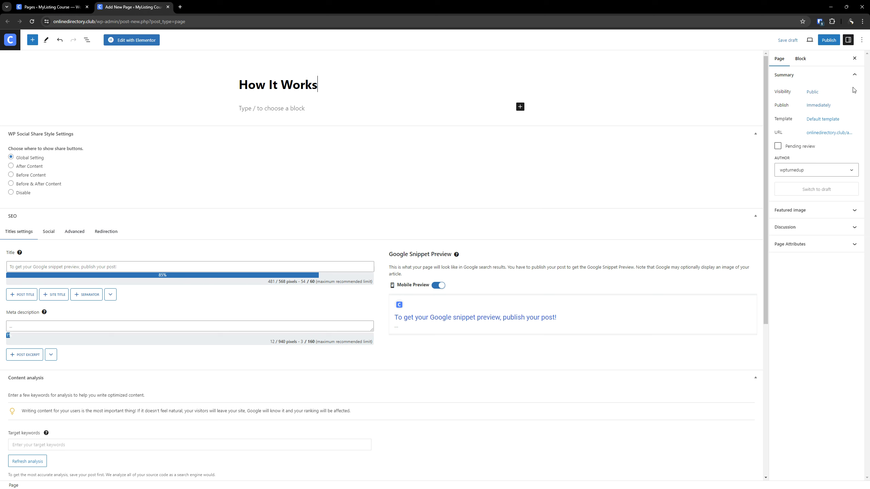
{"action": "left_click", "coordinate": [826, 42]}
{"action": "left_click", "coordinate": [809, 42]}
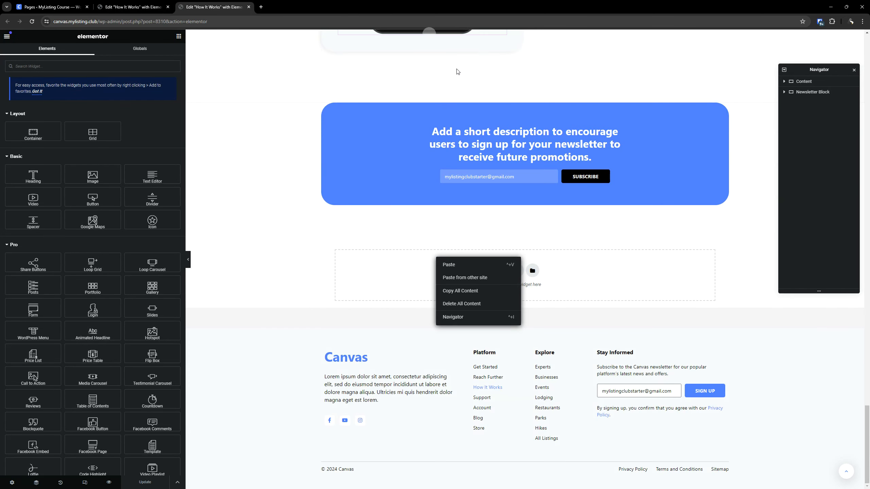
- Copy all content of the Canvas site's How It Works page from its Elementor editor and close that page
{"action": "left_click", "coordinate": [291, 224]}
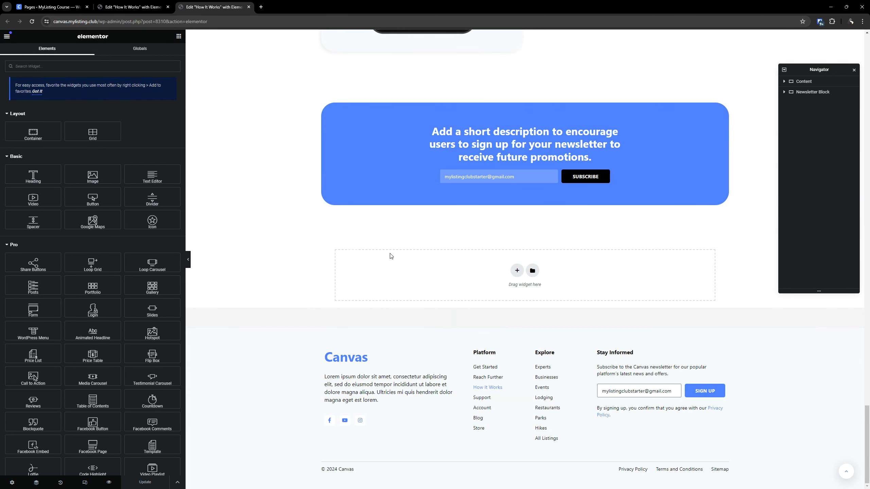
{"action": "right_click", "coordinate": [447, 276]}
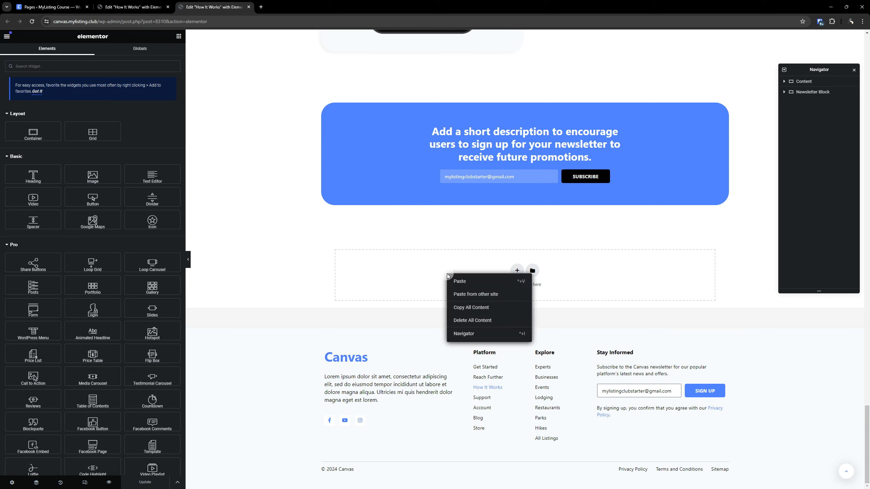
{"action": "left_click", "coordinate": [469, 308]}
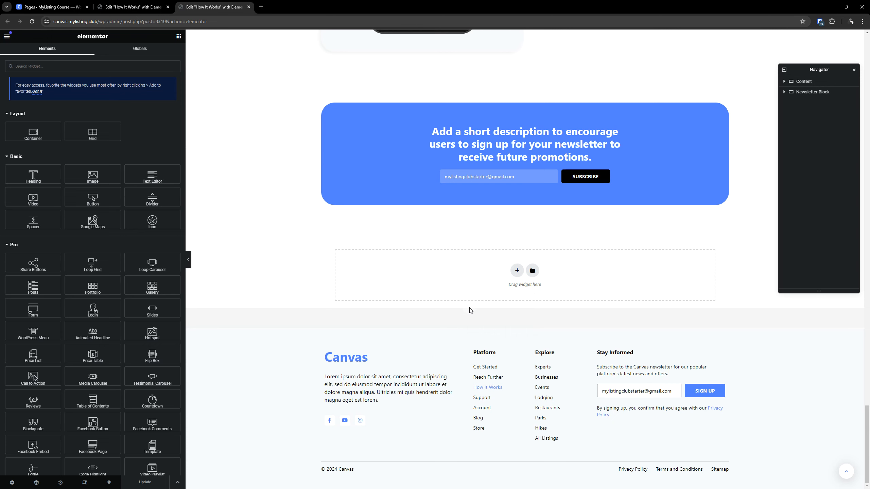
{"action": "middle_click", "coordinate": [203, 10]}
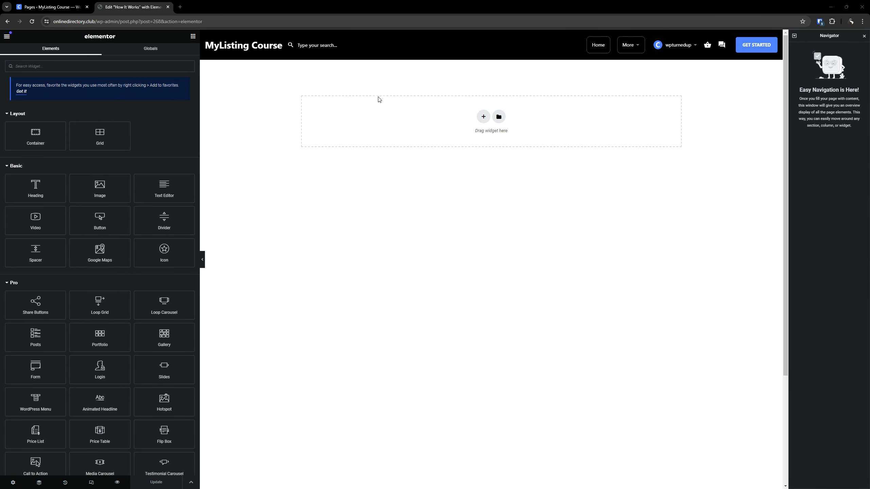
- Paste the copied content from the other site into the empty How It Works page
{"action": "right_click", "coordinate": [375, 108]}
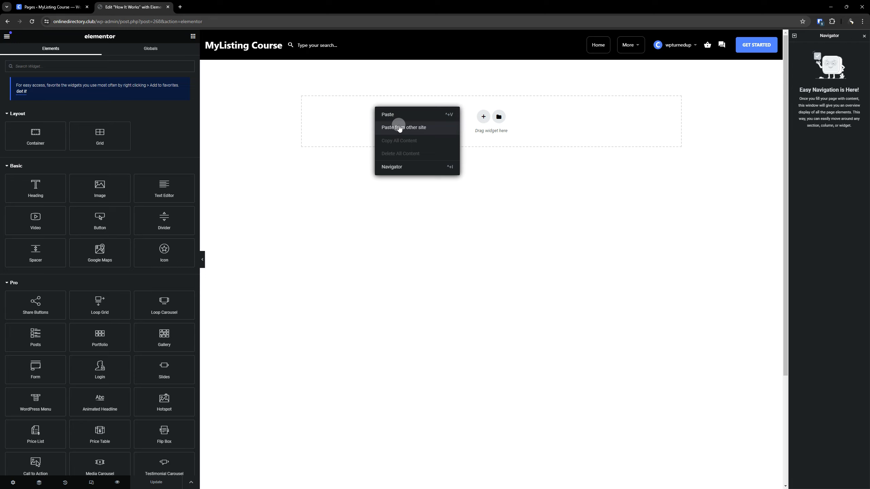
{"action": "left_click", "coordinate": [399, 127]}
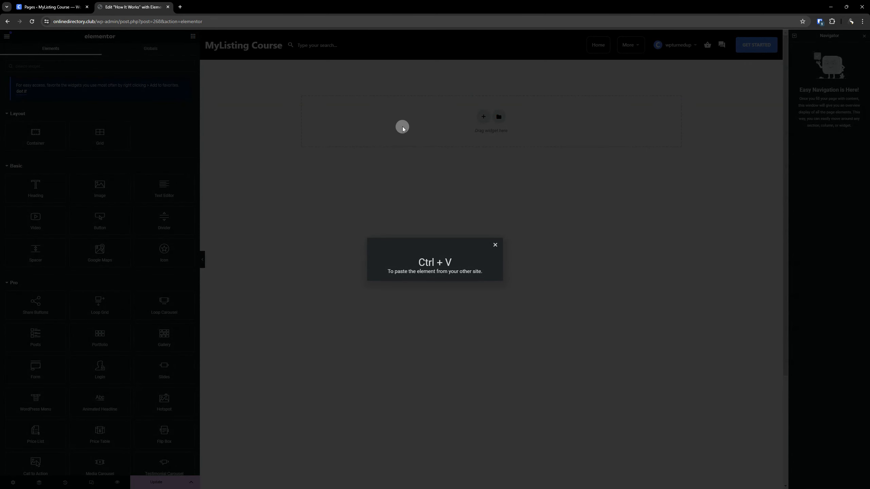
{"action": "key", "text": "ctrl+v"}
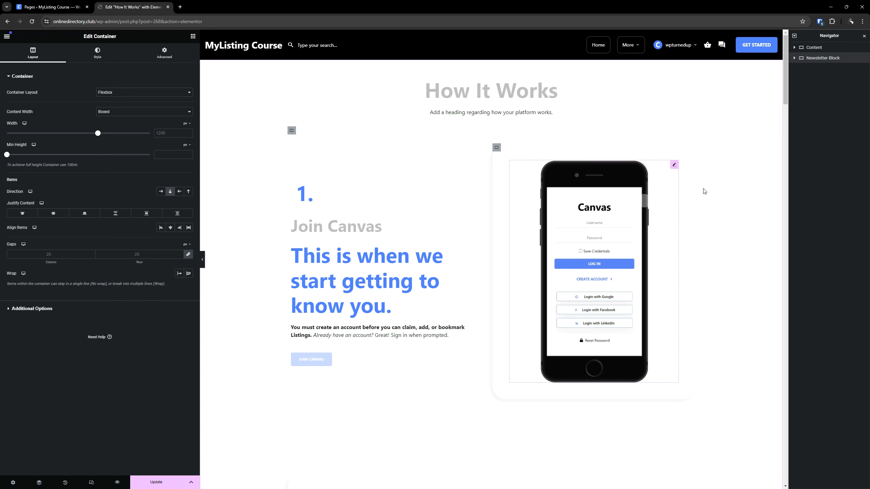
- Look through the pasted sections down to the newsletter block, save the page and reload the editor
{"action": "scroll", "coordinate": [392, 144], "scroll_direction": "down", "scroll_amount": 20}
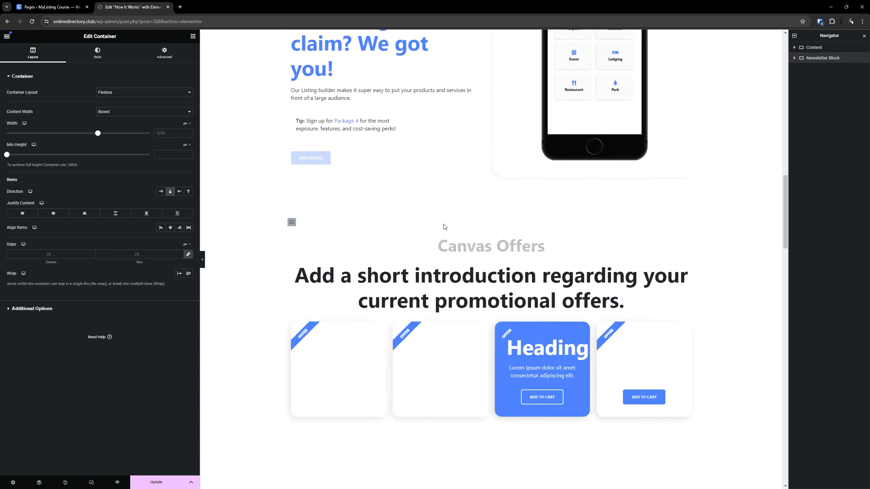
{"action": "scroll", "coordinate": [433, 226], "scroll_direction": "up", "scroll_amount": 7}
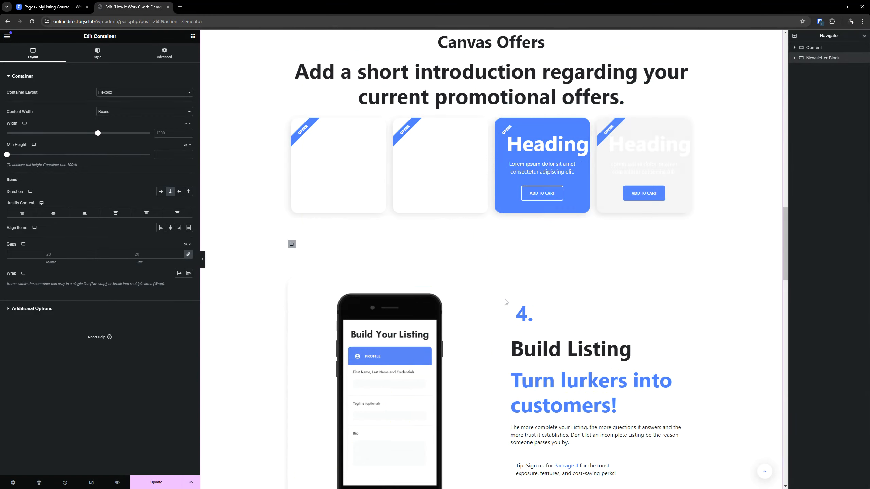
{"action": "scroll", "coordinate": [502, 295], "scroll_direction": "down", "scroll_amount": 7}
{"action": "scroll", "coordinate": [498, 285], "scroll_direction": "up", "scroll_amount": 7}
{"action": "scroll", "coordinate": [499, 254], "scroll_direction": "down", "scroll_amount": 20}
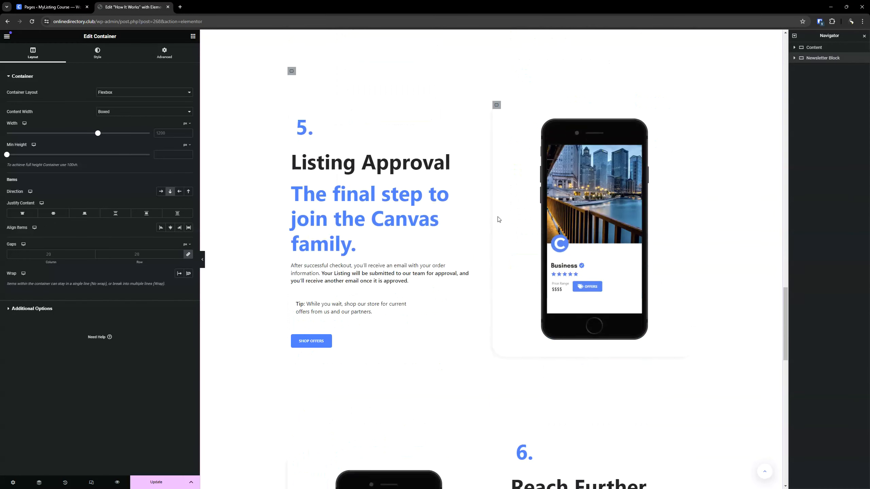
{"action": "scroll", "coordinate": [501, 225], "scroll_direction": "down", "scroll_amount": 10}
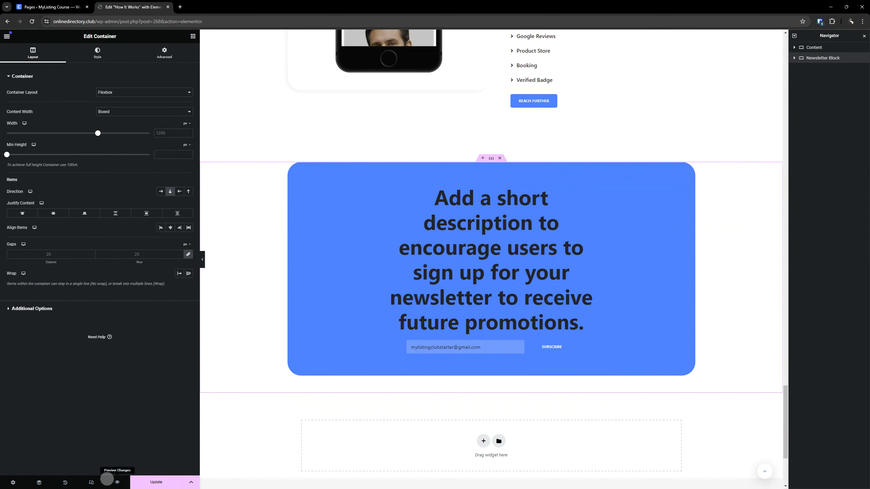
{"action": "left_click", "coordinate": [164, 483]}
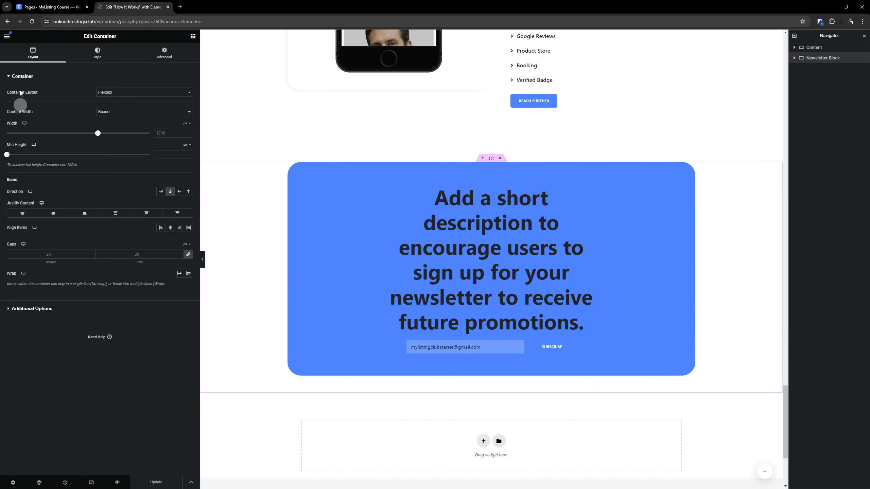
{"action": "left_click", "coordinate": [32, 22]}
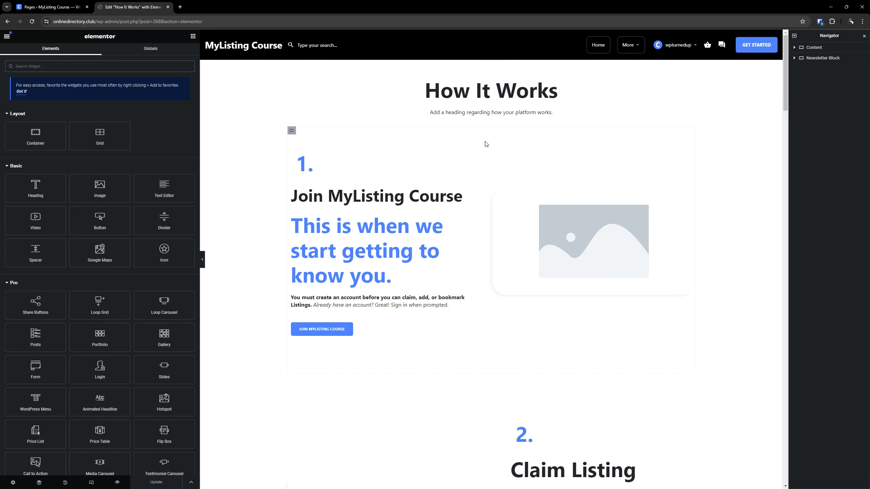
- Open the settings of the main How It Works heading
{"action": "left_click", "coordinate": [553, 91]}
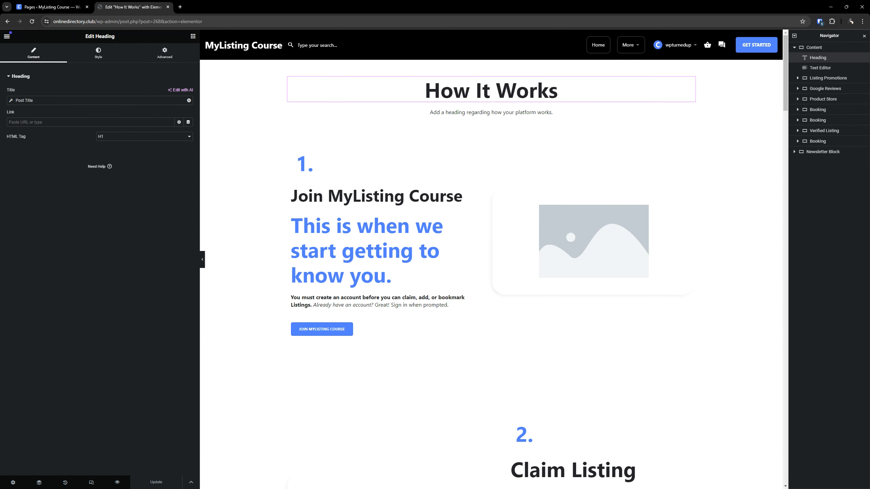
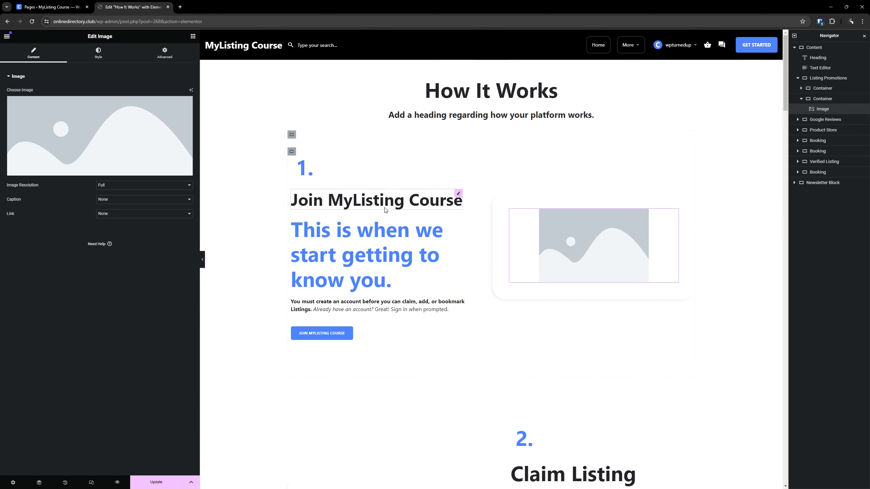
- Set the typography of the "1." number heading to the global font XXS (Bold)
{"action": "left_click", "coordinate": [376, 201]}
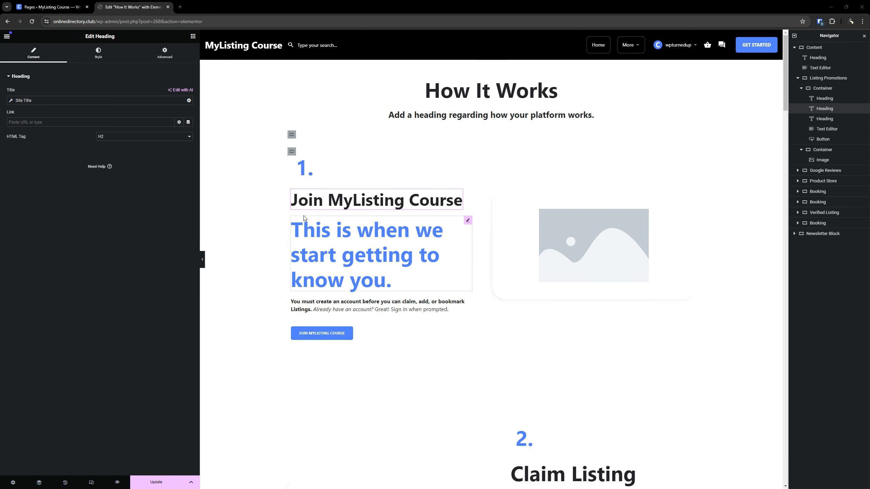
{"action": "left_click", "coordinate": [314, 156]}
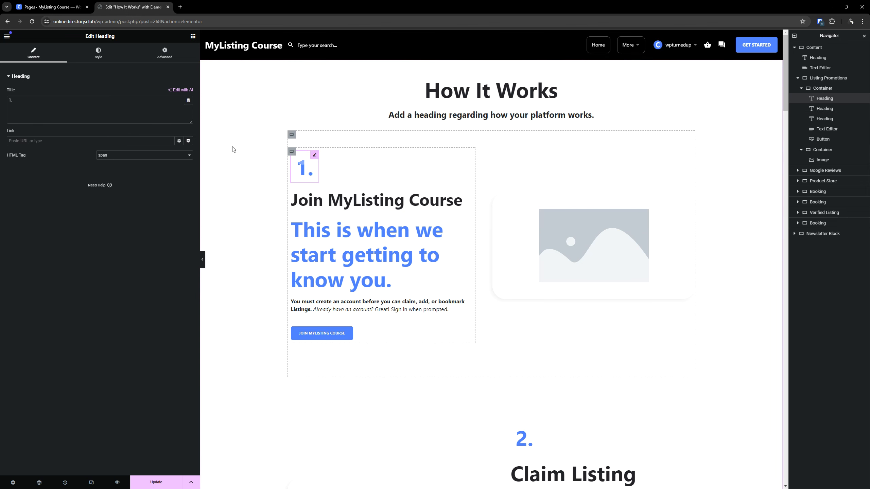
{"action": "left_click", "coordinate": [98, 52]}
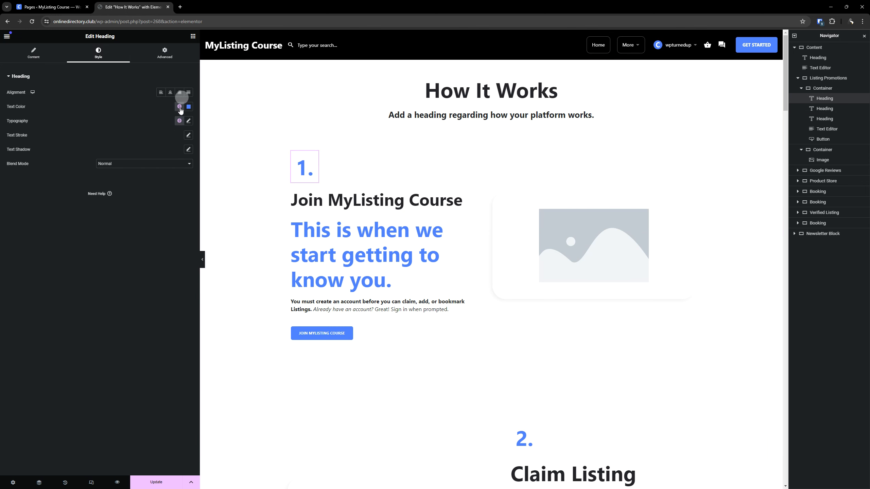
{"action": "left_click", "coordinate": [179, 121]}
{"action": "scroll", "coordinate": [156, 176], "scroll_direction": "down", "scroll_amount": 1}
{"action": "scroll", "coordinate": [156, 176], "scroll_direction": "down", "scroll_amount": 3}
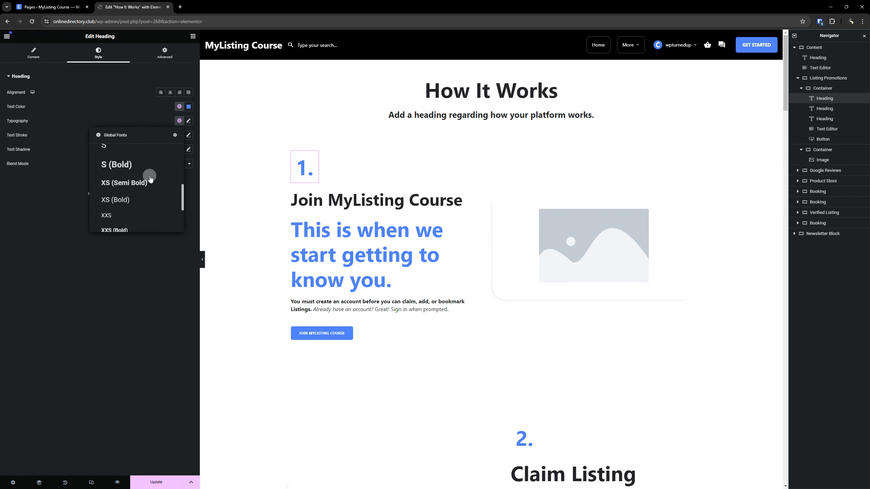
{"action": "left_click", "coordinate": [121, 229]}
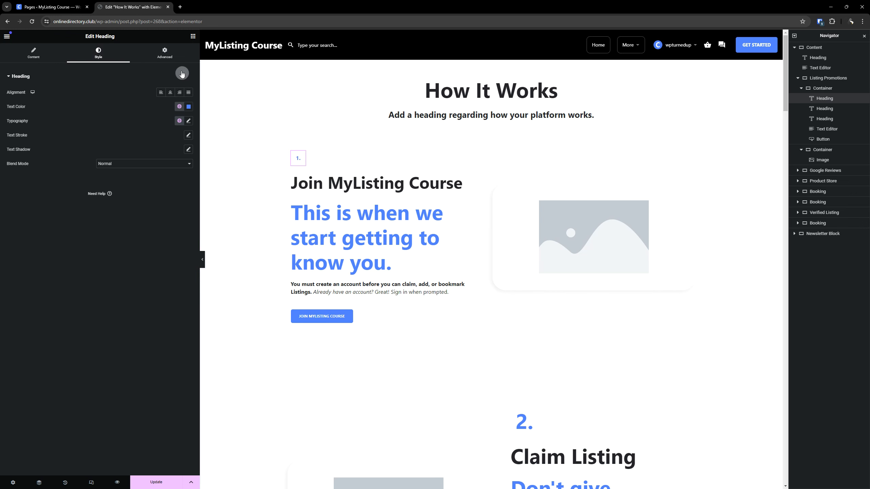
- Give the "1." number heading a background in the global color Accent (10% Opacity)
{"action": "left_click", "coordinate": [158, 53]}
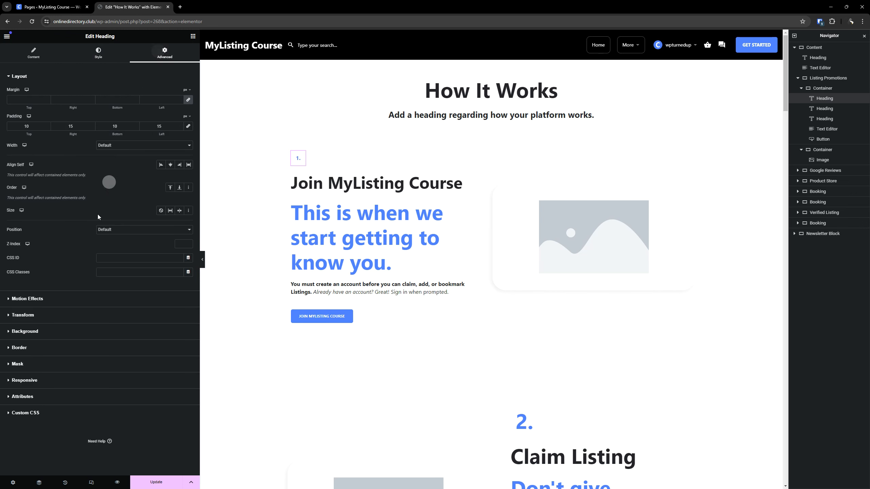
{"action": "left_click", "coordinate": [34, 331]}
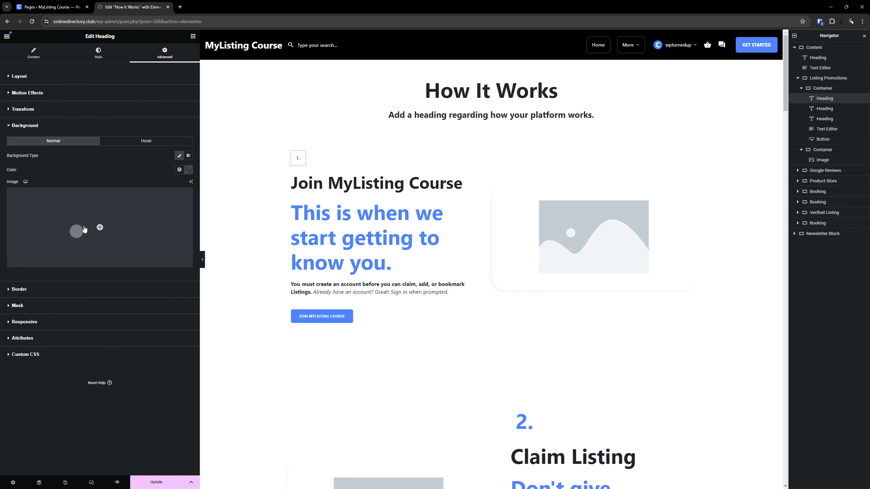
{"action": "left_click", "coordinate": [177, 170]}
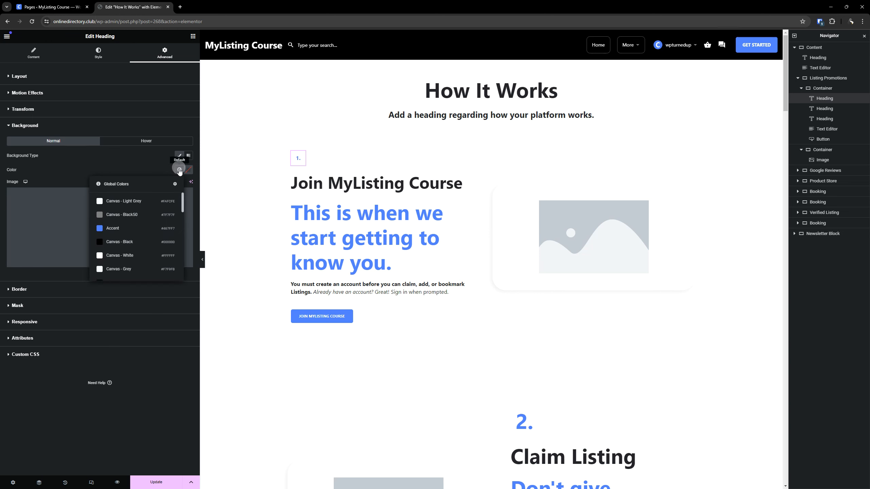
{"action": "left_click", "coordinate": [179, 170]}
{"action": "left_click", "coordinate": [179, 171]}
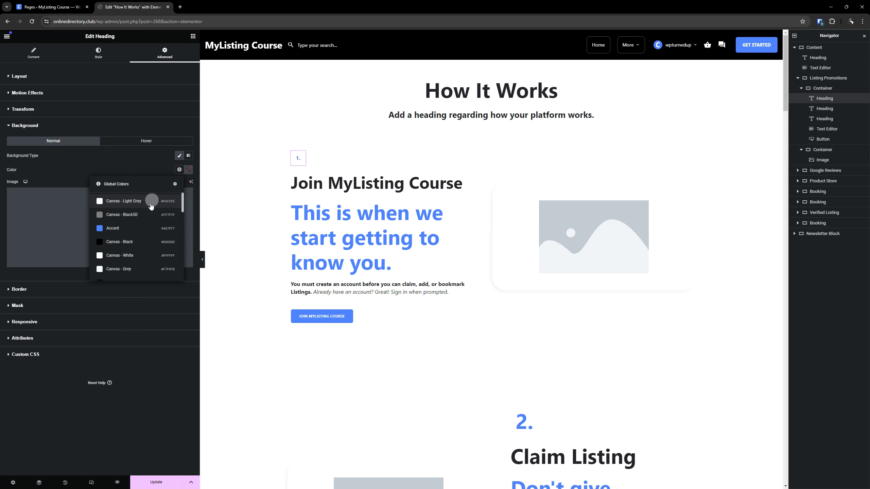
{"action": "scroll", "coordinate": [149, 208], "scroll_direction": "down", "scroll_amount": 1}
{"action": "scroll", "coordinate": [149, 208], "scroll_direction": "down", "scroll_amount": 2}
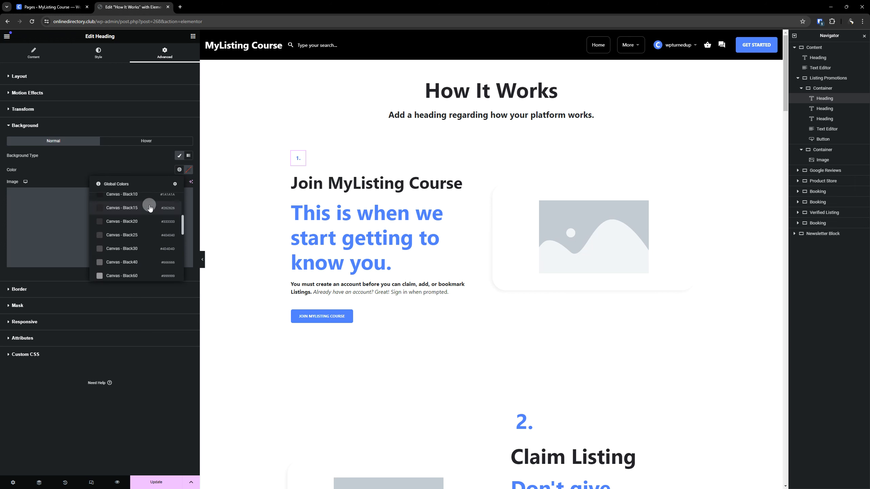
{"action": "scroll", "coordinate": [150, 208], "scroll_direction": "down", "scroll_amount": 3}
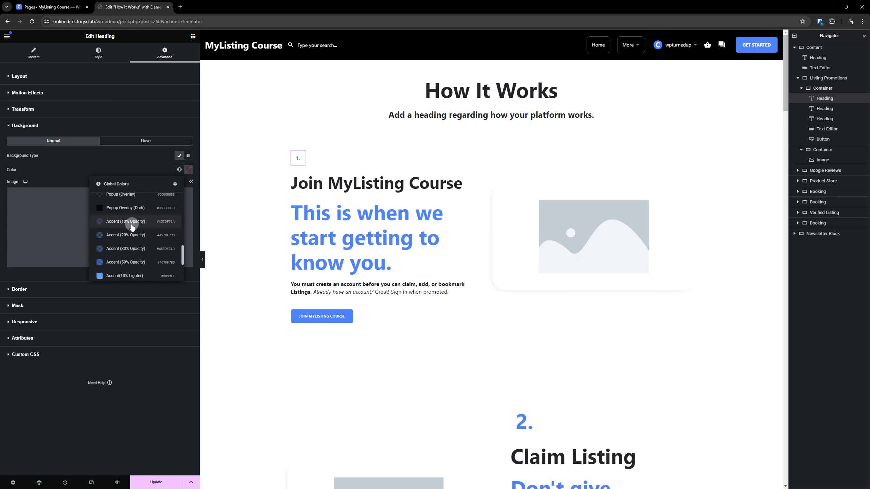
{"action": "left_click", "coordinate": [132, 223]}
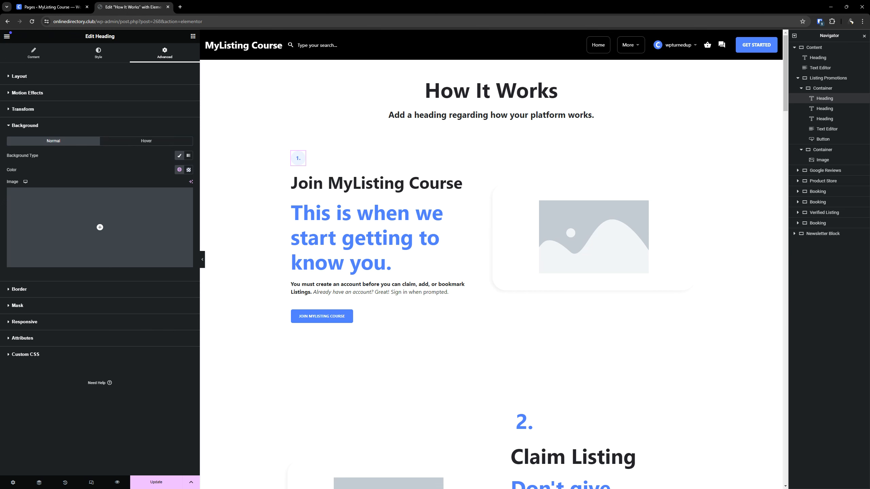
- Copy the "1." number heading and paste its style onto the "2." number heading
{"action": "right_click", "coordinate": [301, 162]}
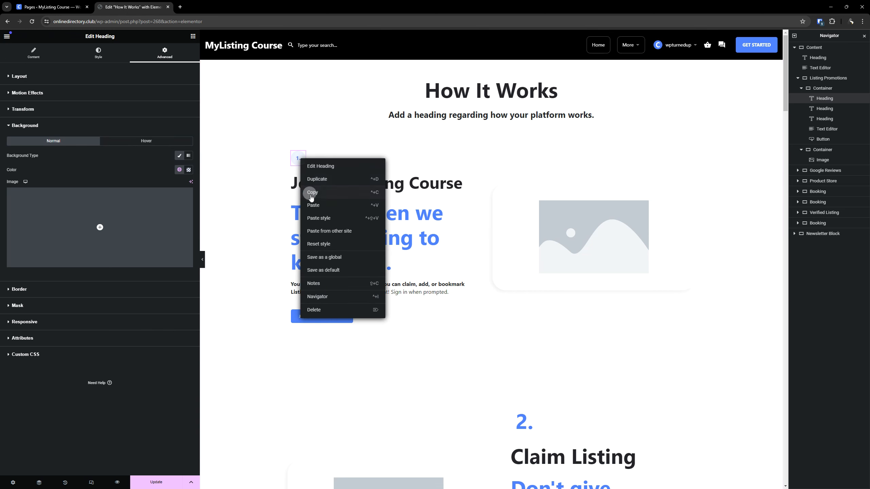
{"action": "left_click", "coordinate": [311, 193]}
{"action": "scroll", "coordinate": [524, 295], "scroll_direction": "down", "scroll_amount": 4}
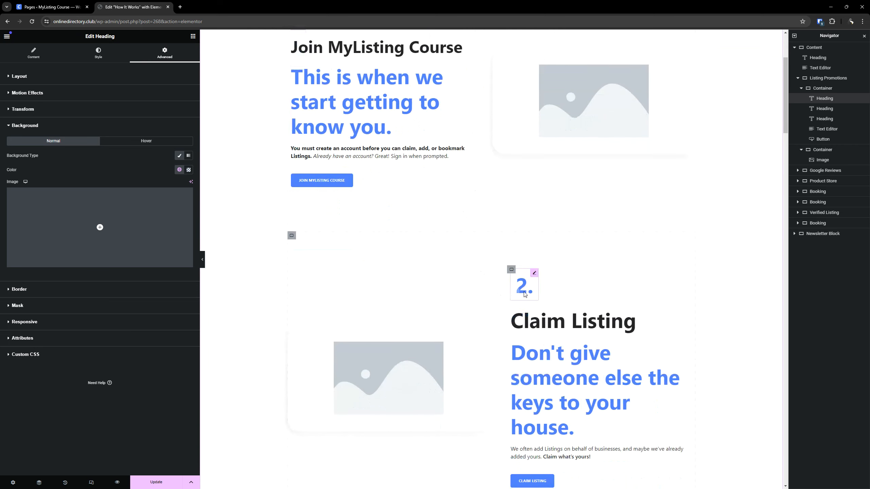
{"action": "right_click", "coordinate": [519, 291]}
{"action": "left_click", "coordinate": [509, 347]}
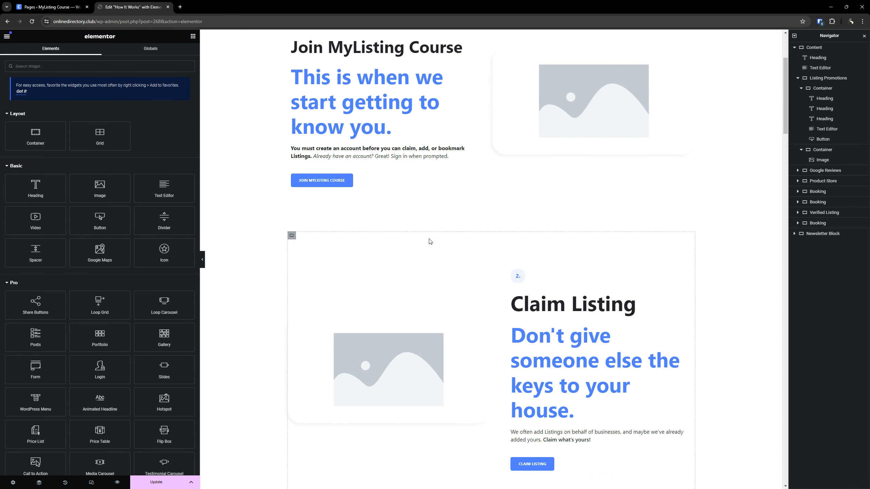
- Paste the copied number style onto the "3." and "4." headings above Add Listing and Build Listing
{"action": "scroll", "coordinate": [428, 240], "scroll_direction": "down", "scroll_amount": 8}
{"action": "right_click", "coordinate": [302, 238]}
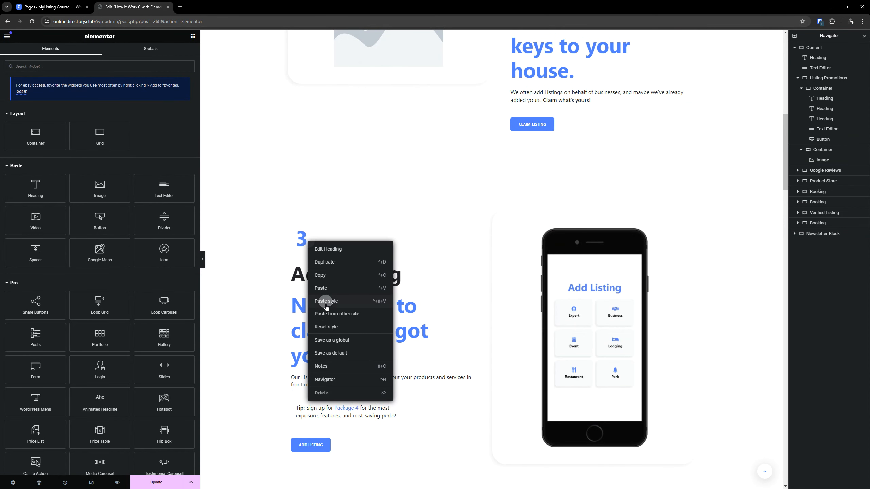
{"action": "left_click", "coordinate": [329, 304]}
{"action": "scroll", "coordinate": [446, 240], "scroll_direction": "down", "scroll_amount": 15}
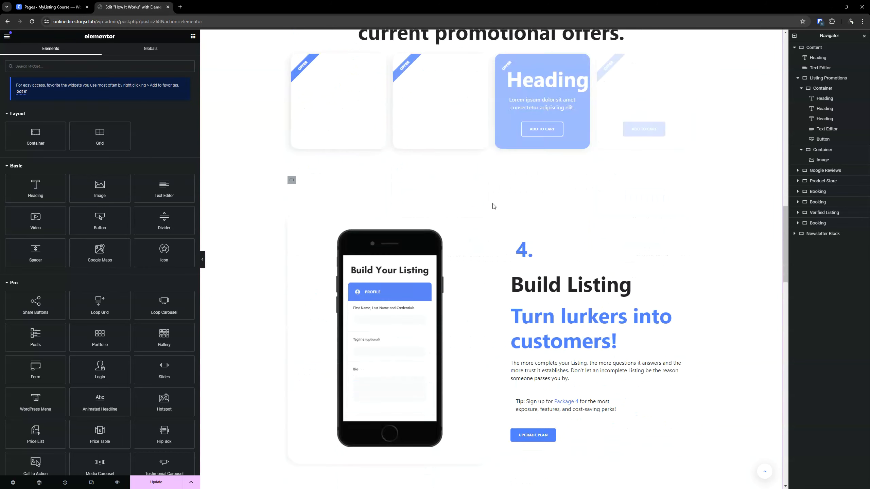
{"action": "right_click", "coordinate": [523, 219]}
{"action": "left_click", "coordinate": [548, 285]}
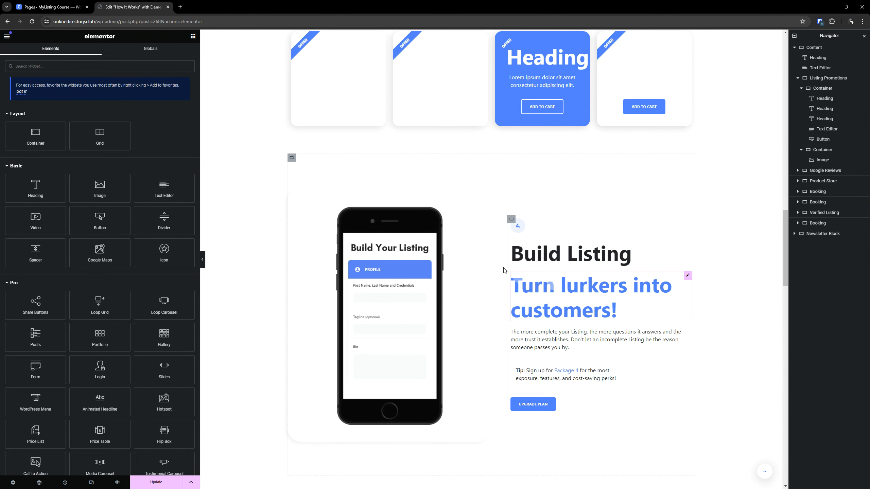
- Paste the copied number style onto the last two number headings, above Listing Approval and Reach Further
{"action": "scroll", "coordinate": [492, 209], "scroll_direction": "down", "scroll_amount": 7}
{"action": "right_click", "coordinate": [301, 267]}
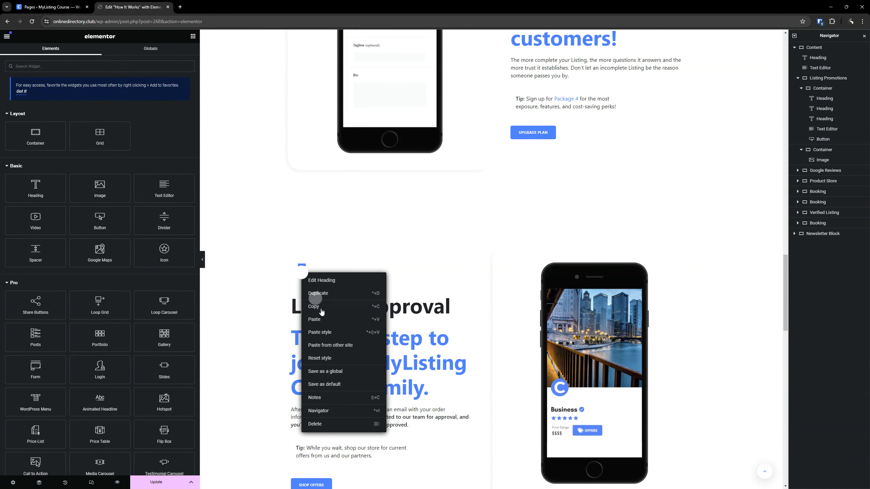
{"action": "left_click", "coordinate": [331, 330]}
{"action": "scroll", "coordinate": [507, 175], "scroll_direction": "down", "scroll_amount": 6}
{"action": "right_click", "coordinate": [523, 358]}
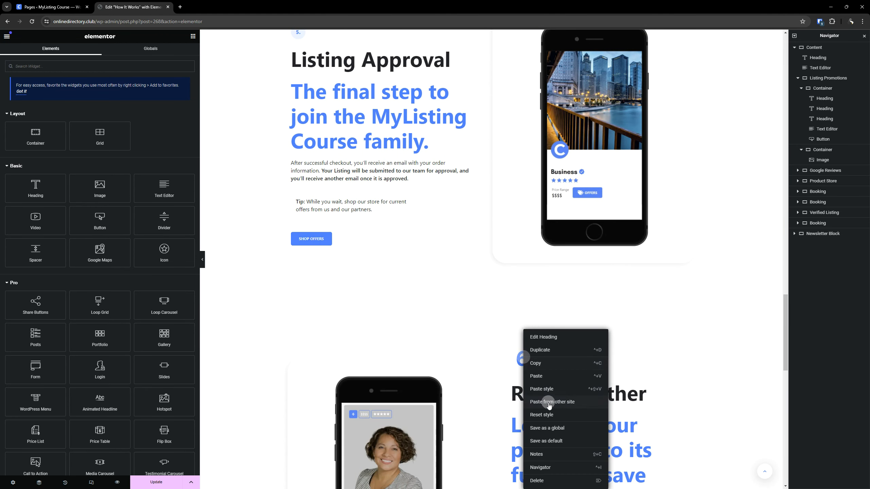
{"action": "left_click", "coordinate": [555, 394]}
{"action": "scroll", "coordinate": [489, 226], "scroll_direction": "down", "scroll_amount": 15}
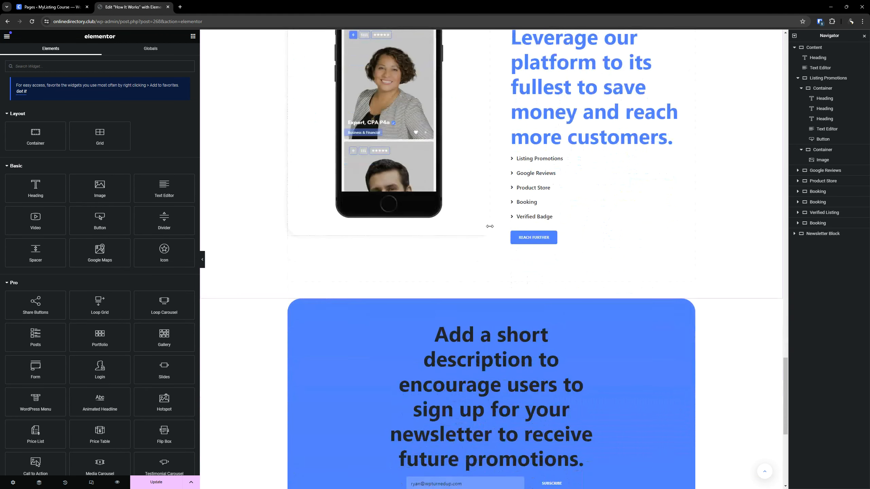
{"action": "scroll", "coordinate": [406, 317], "scroll_direction": "up", "scroll_amount": 15}
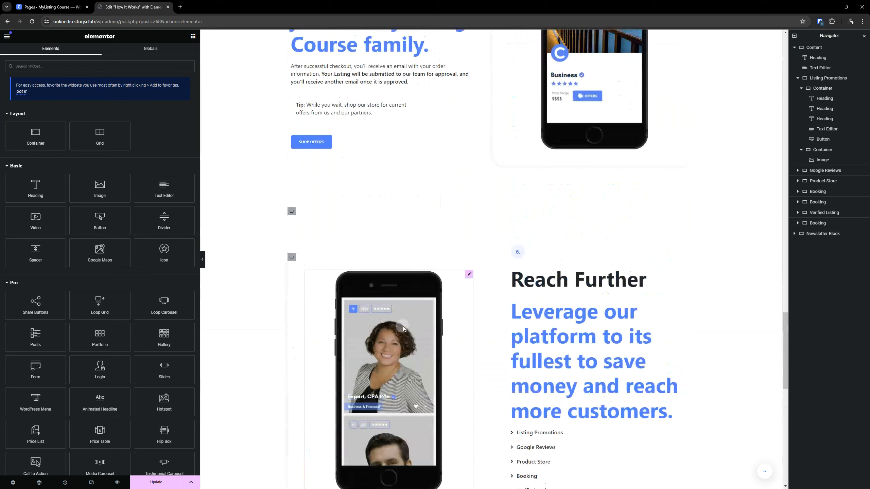
{"action": "scroll", "coordinate": [406, 317], "scroll_direction": "up", "scroll_amount": 20}
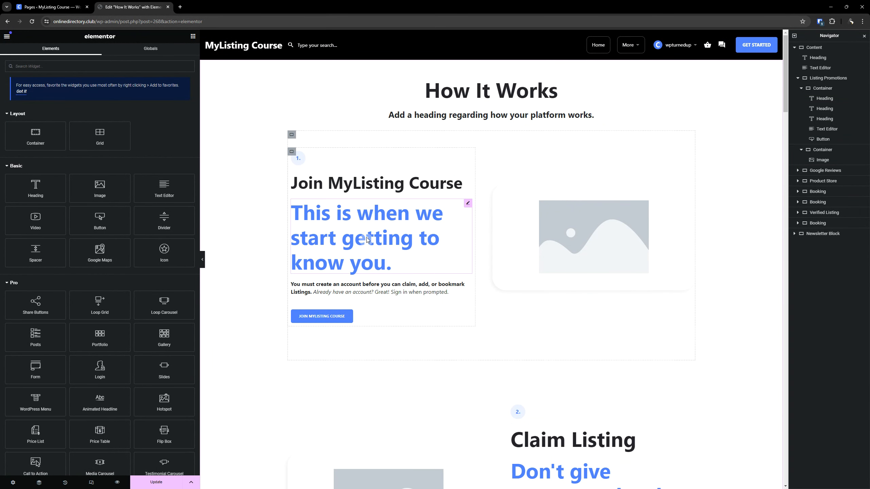
- Check the source of the Join heading's title and open the site's General Settings in a new browser tab placed first
{"action": "left_click", "coordinate": [396, 190]}
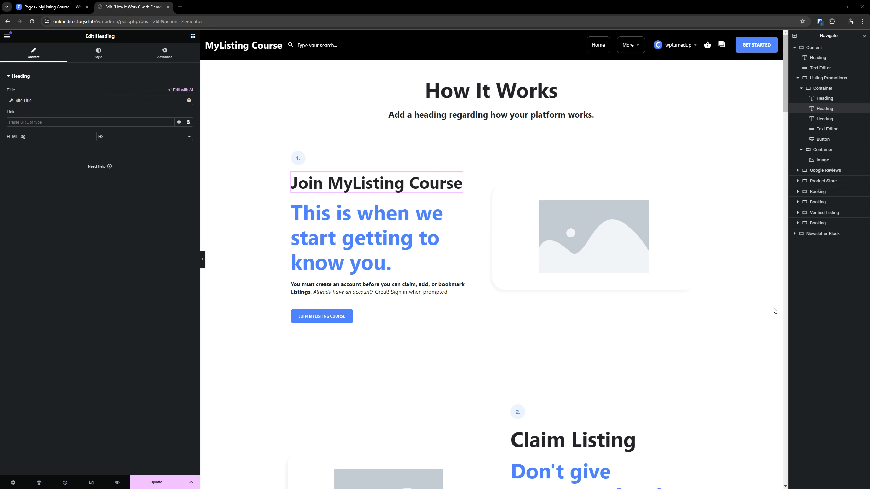
{"action": "left_click", "coordinate": [52, 7]}
{"action": "left_click", "coordinate": [151, 5]}
{"action": "left_click", "coordinate": [51, 7]}
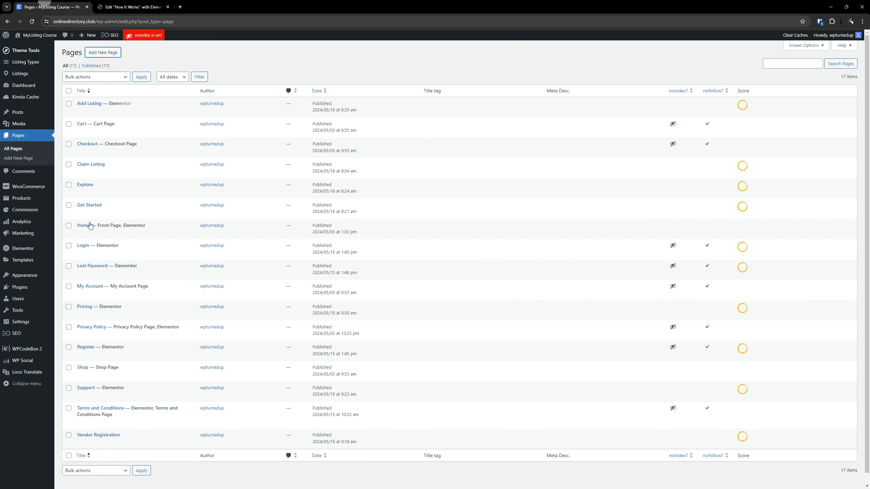
{"action": "mouse_move", "coordinate": [34, 321]}
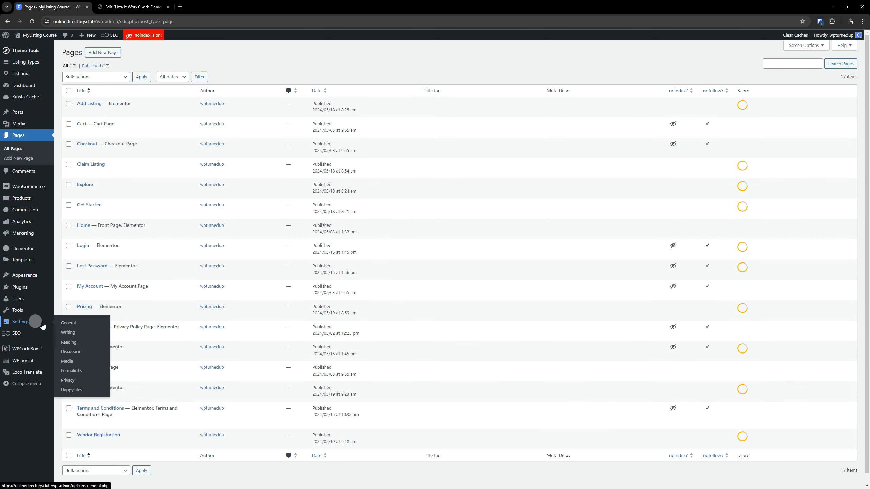
{"action": "right_click", "coordinate": [69, 325]}
{"action": "left_click", "coordinate": [89, 331]}
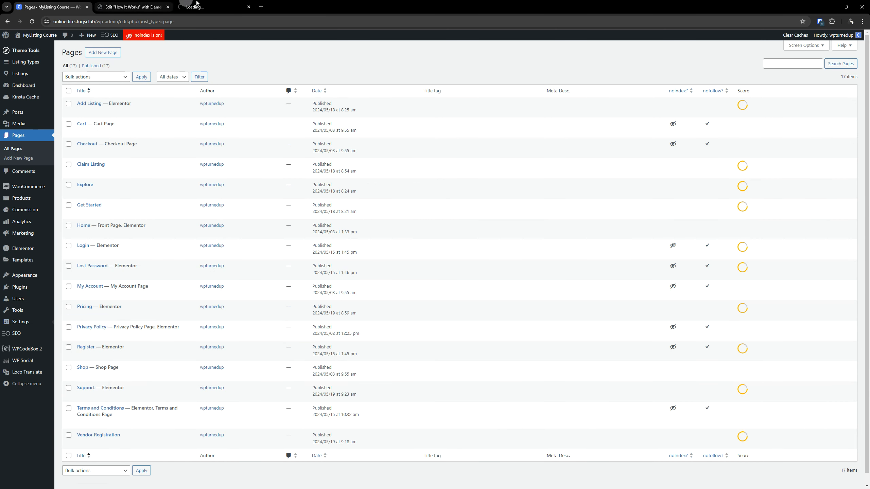
{"action": "left_click_drag", "start_coordinate": [134, 7], "coordinate": [53, 3]}
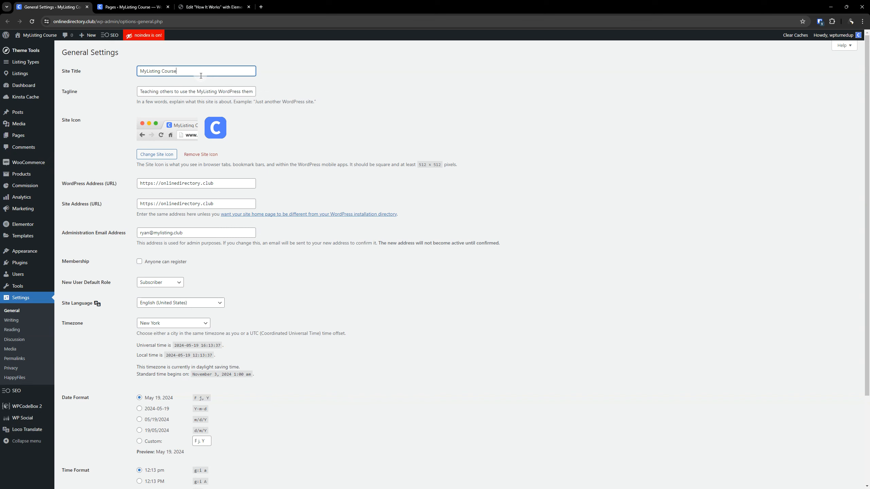
- Set the site title to Canvas, save the settings, and reload the How It Works page's editor
{"action": "triple_click", "coordinate": [195, 71]}
{"action": "type", "text": "Canvas"}
{"action": "key", "text": "Return"}
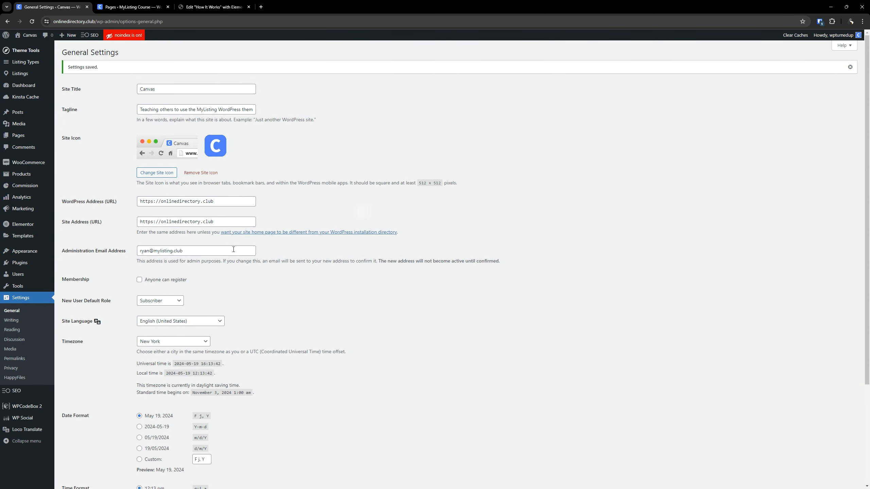
{"action": "left_click", "coordinate": [207, 7]}
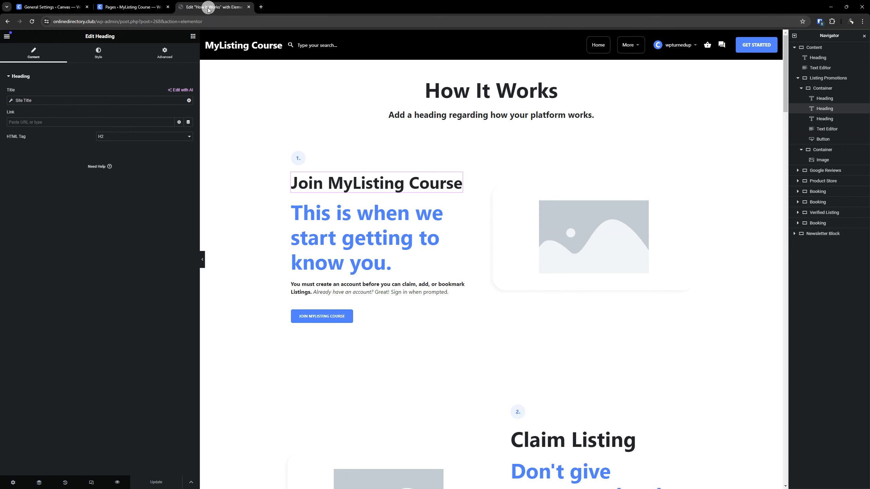
{"action": "left_click", "coordinate": [32, 23]}
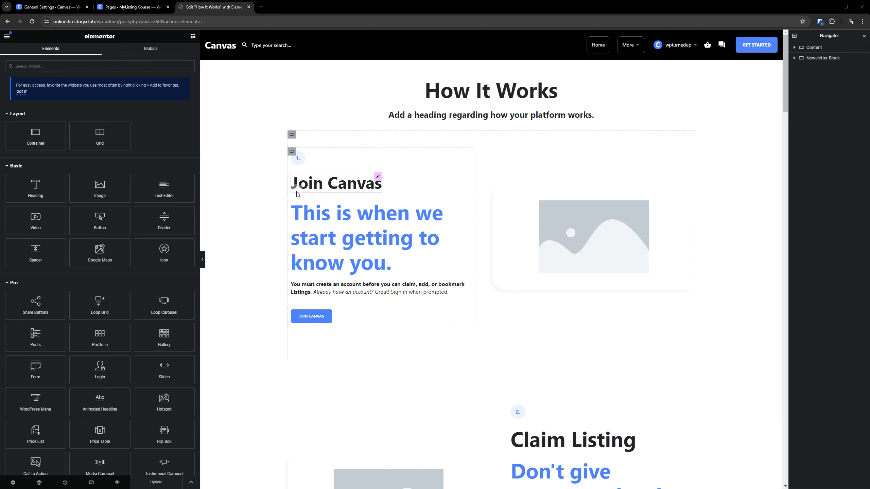
- Set the typography of the "This is when we start getting to know you." heading to the global font S (Bold)
{"action": "left_click", "coordinate": [391, 262]}
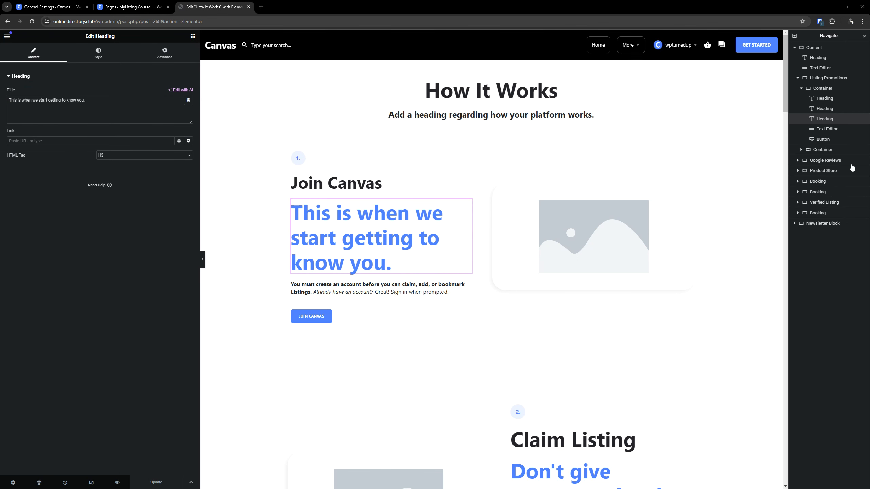
{"action": "left_click", "coordinate": [98, 53]}
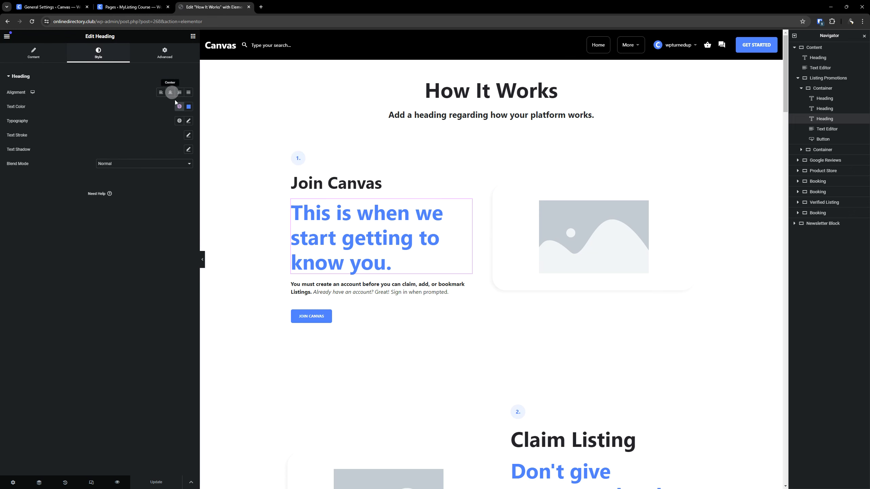
{"action": "left_click", "coordinate": [179, 121]}
{"action": "scroll", "coordinate": [149, 180], "scroll_direction": "down", "scroll_amount": 3}
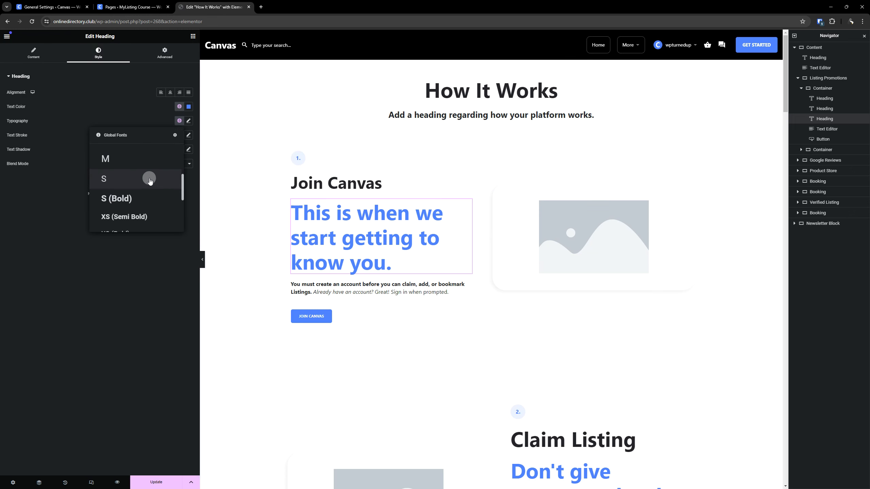
{"action": "left_click", "coordinate": [134, 198]}
- Copy the "This is when we start getting to know you." heading's style onto the blue subheadings under Claim Listing and Add Listing
{"action": "right_click", "coordinate": [327, 208]}
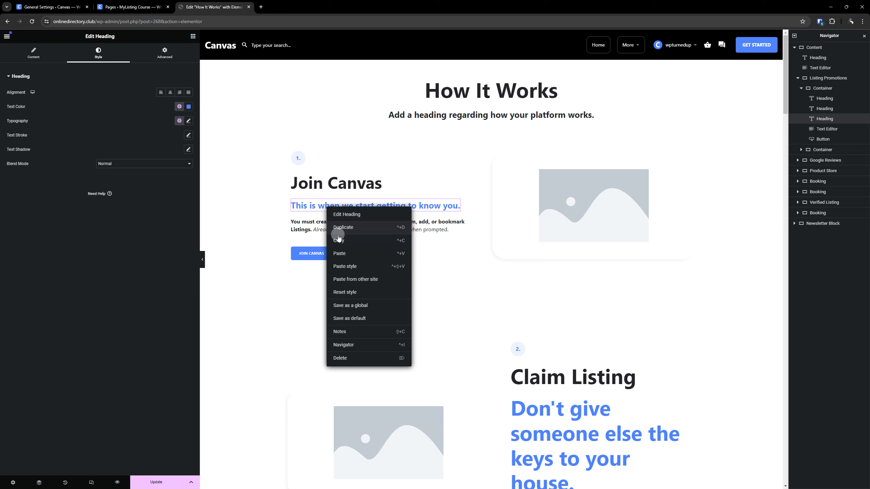
{"action": "left_click", "coordinate": [370, 240]}
{"action": "scroll", "coordinate": [548, 275], "scroll_direction": "down", "scroll_amount": 5}
{"action": "right_click", "coordinate": [576, 290]}
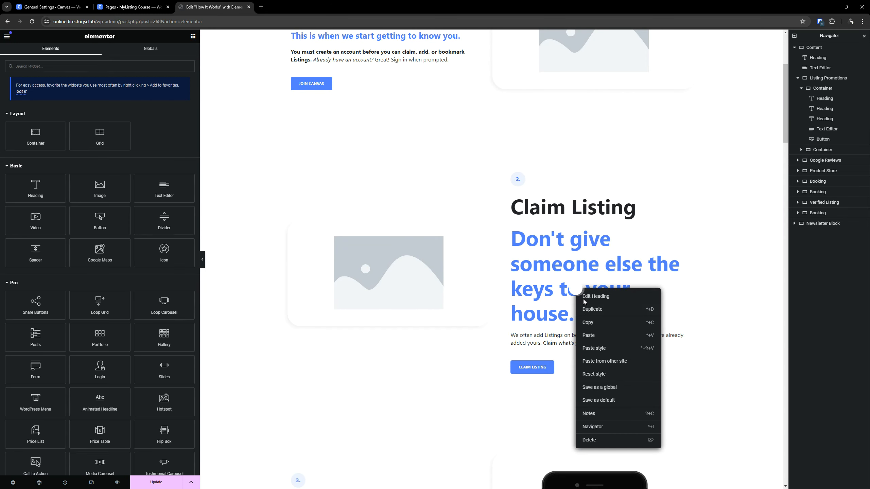
{"action": "left_click", "coordinate": [594, 348]}
{"action": "scroll", "coordinate": [514, 292], "scroll_direction": "down", "scroll_amount": 7}
{"action": "right_click", "coordinate": [364, 250]}
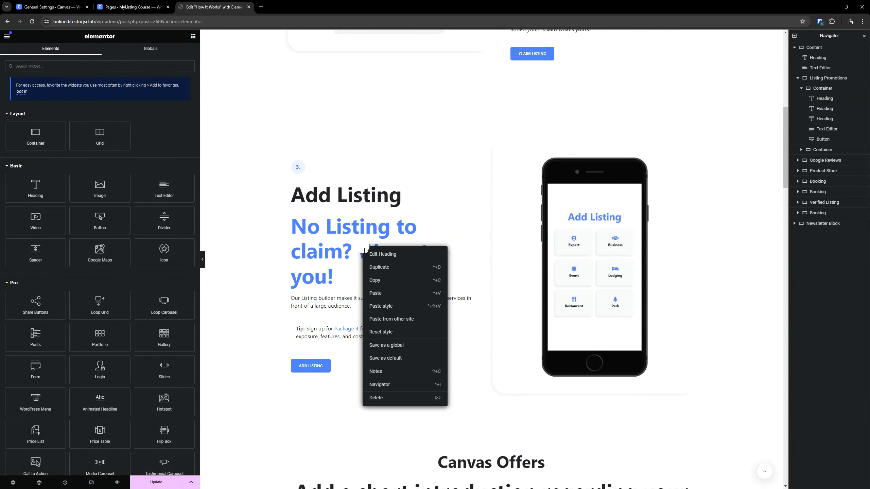
{"action": "left_click", "coordinate": [382, 307]}
- Paste the copied subheading style onto the blue subheadings under Build Listing, Listing Approval and Reach Further
{"action": "scroll", "coordinate": [582, 291], "scroll_direction": "down", "scroll_amount": 10}
{"action": "scroll", "coordinate": [611, 300], "scroll_direction": "down", "scroll_amount": 6}
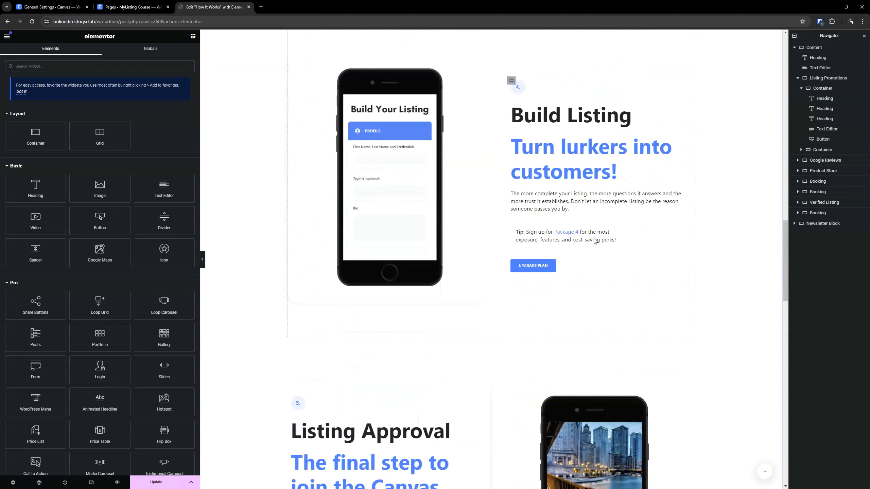
{"action": "right_click", "coordinate": [584, 162]}
{"action": "left_click", "coordinate": [600, 220]}
{"action": "scroll", "coordinate": [499, 231], "scroll_direction": "down", "scroll_amount": 5}
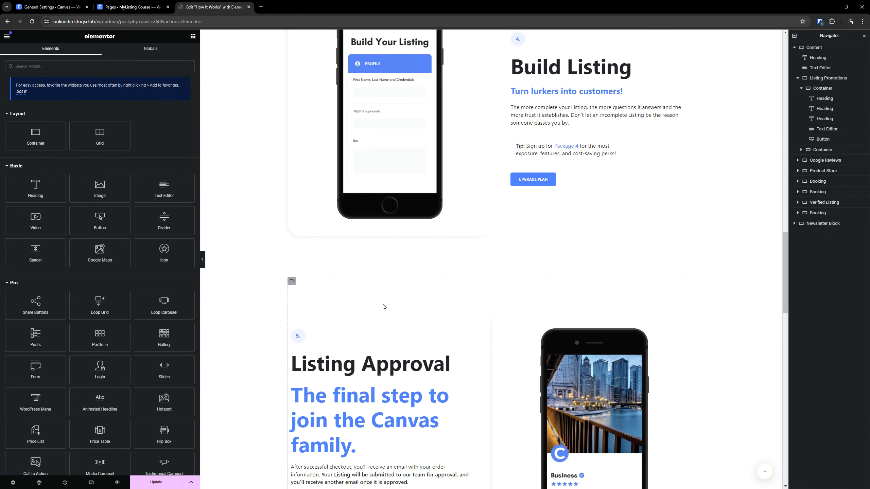
{"action": "right_click", "coordinate": [369, 279]}
{"action": "left_click", "coordinate": [397, 333]}
{"action": "scroll", "coordinate": [399, 326], "scroll_direction": "down", "scroll_amount": 5}
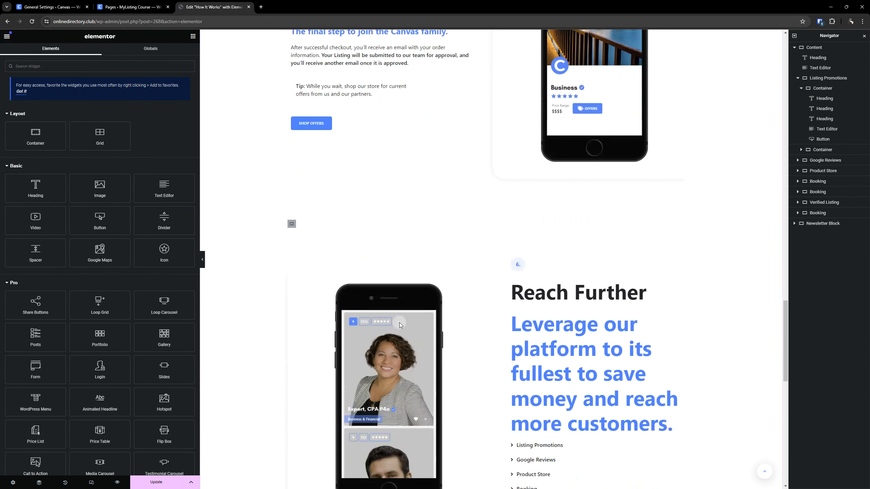
{"action": "right_click", "coordinate": [538, 328]}
{"action": "left_click", "coordinate": [561, 386]}
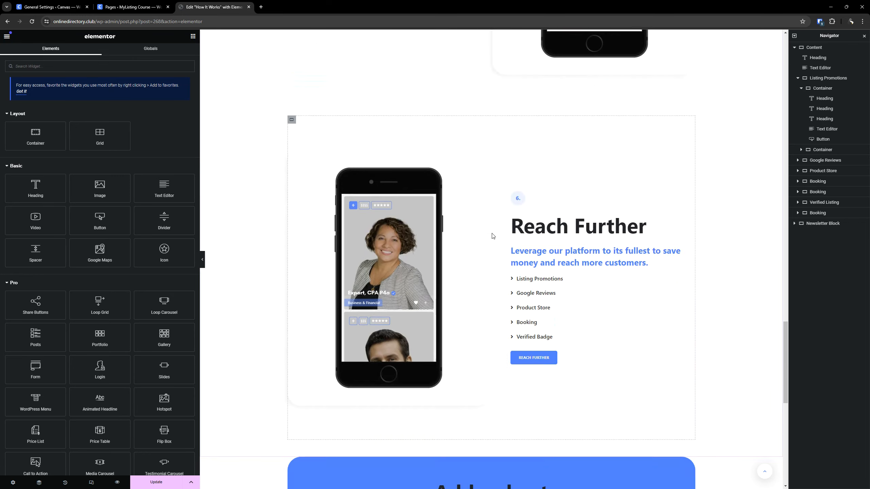
- Set the background of the container holding the Join Canvas image to the global color Accent (10% Opacity)
{"action": "scroll", "coordinate": [485, 218], "scroll_direction": "down", "scroll_amount": 8}
{"action": "scroll", "coordinate": [485, 216], "scroll_direction": "up", "scroll_amount": 4}
{"action": "scroll", "coordinate": [442, 350], "scroll_direction": "up", "scroll_amount": 20}
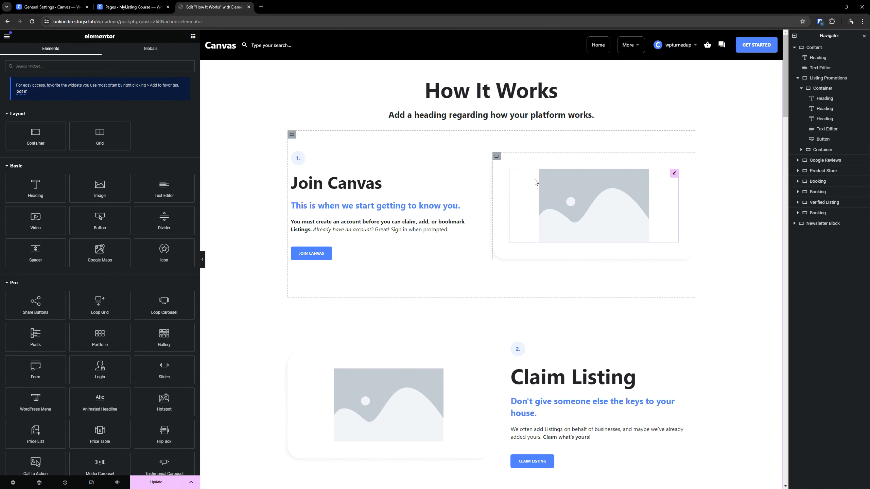
{"action": "left_click", "coordinate": [497, 158]}
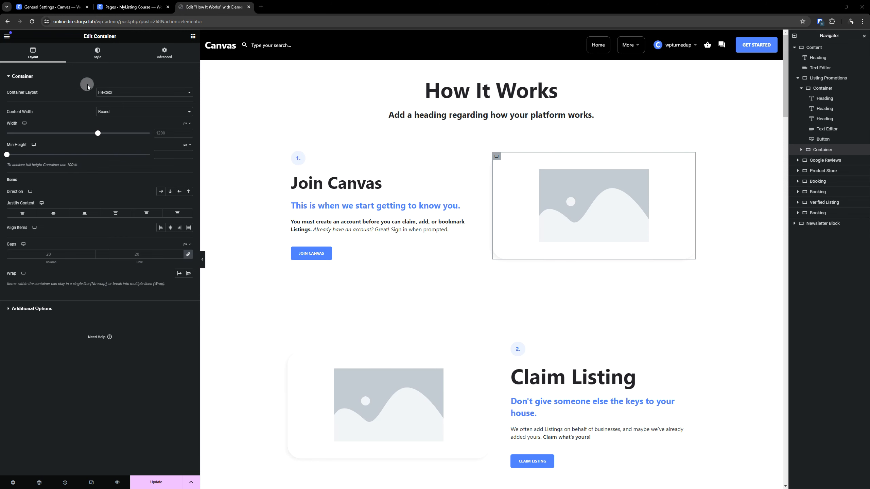
{"action": "left_click", "coordinate": [99, 59]}
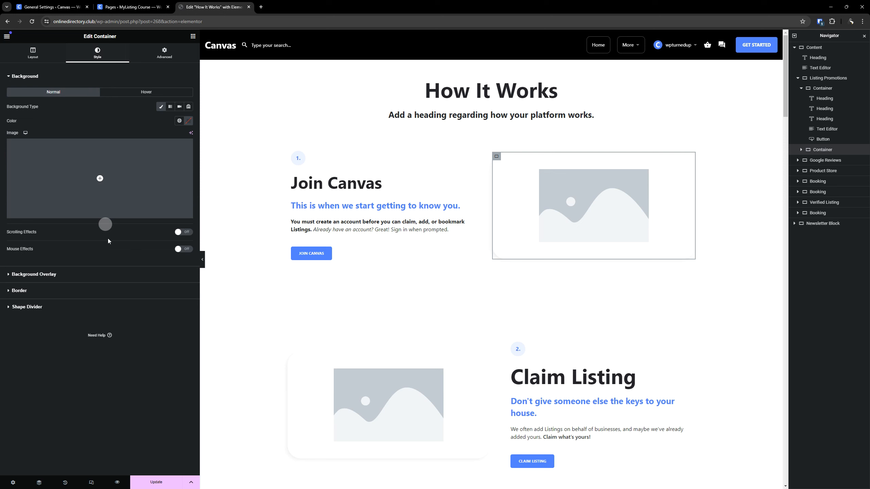
{"action": "left_click", "coordinate": [179, 120]}
{"action": "scroll", "coordinate": [134, 173], "scroll_direction": "down", "scroll_amount": 5}
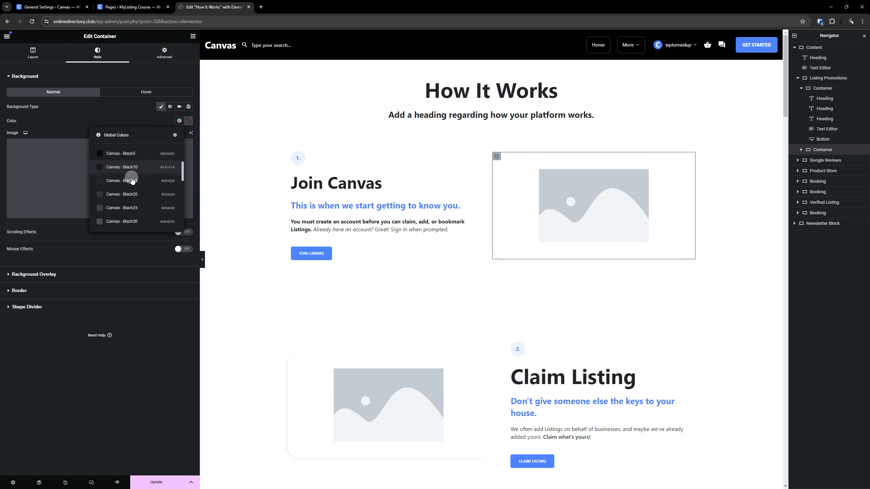
{"action": "scroll", "coordinate": [132, 181], "scroll_direction": "down", "scroll_amount": 6}
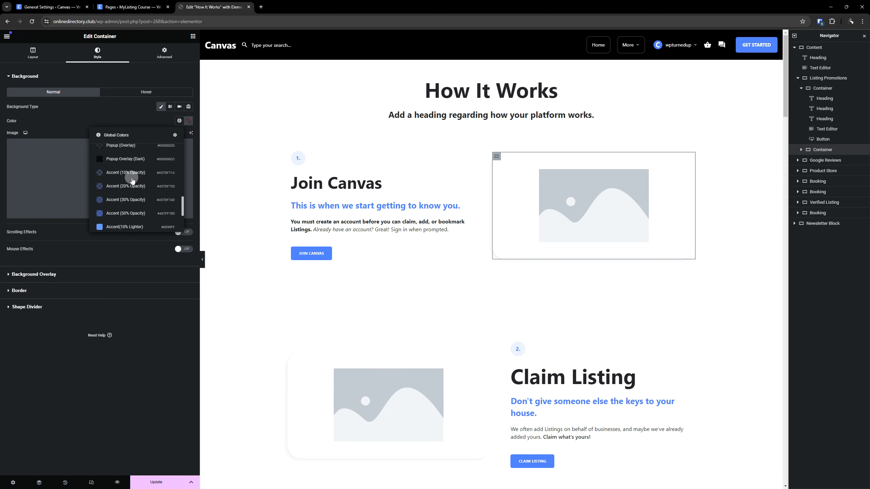
{"action": "left_click", "coordinate": [130, 173]}
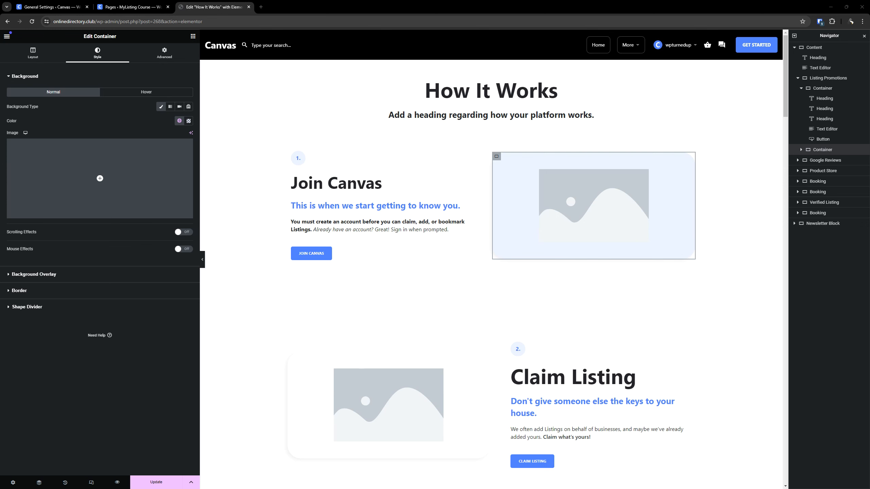
- Set the background of the container holding the Claim Listing image to the light Canvas - Grey global color
{"action": "scroll", "coordinate": [268, 303], "scroll_direction": "down", "scroll_amount": 5}
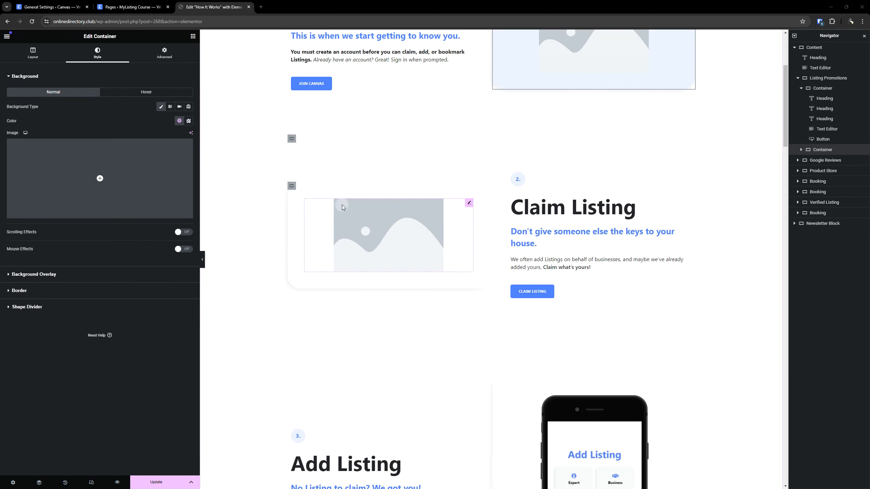
{"action": "left_click", "coordinate": [292, 187]}
{"action": "left_click", "coordinate": [98, 53]}
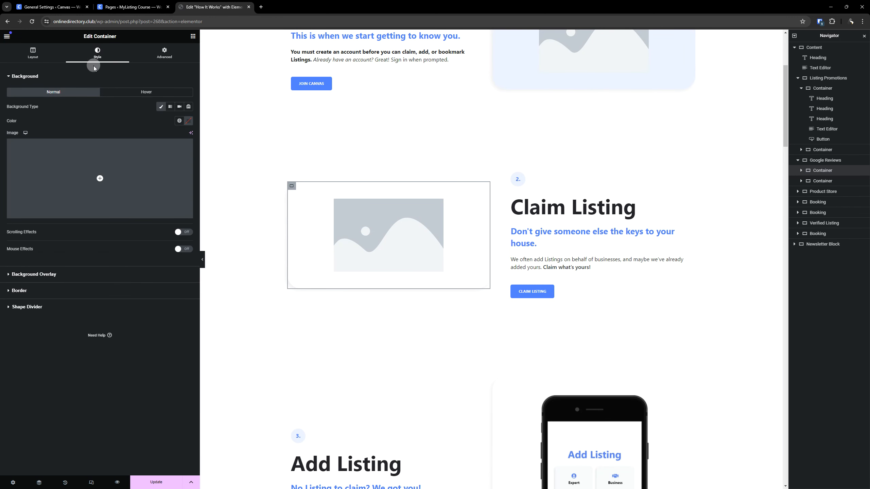
{"action": "left_click", "coordinate": [177, 121]}
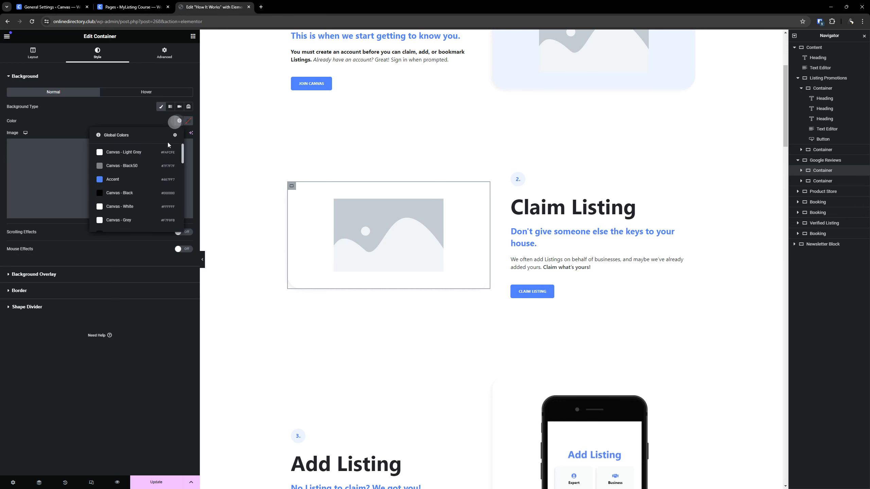
{"action": "left_click", "coordinate": [135, 219]}
- Copy the Join Canvas image container and paste its style onto the Add Listing image container
{"action": "scroll", "coordinate": [428, 306], "scroll_direction": "up", "scroll_amount": 5}
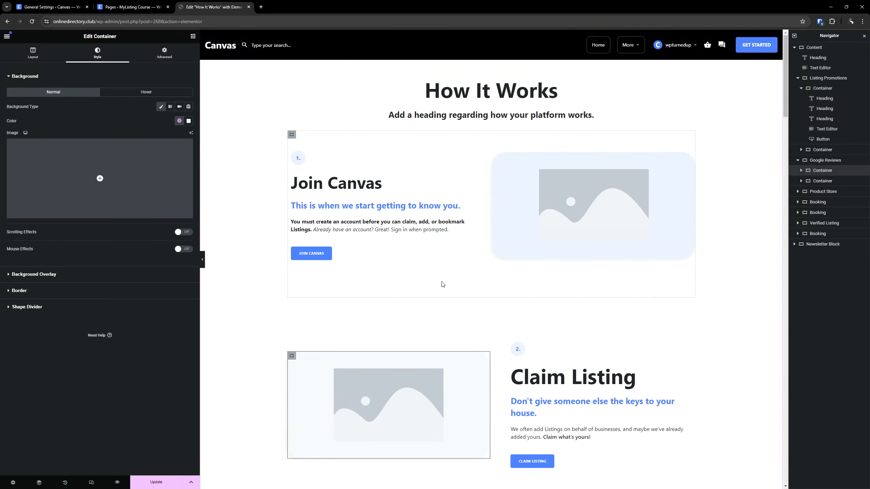
{"action": "scroll", "coordinate": [441, 284], "scroll_direction": "down", "scroll_amount": 6}
{"action": "scroll", "coordinate": [517, 171], "scroll_direction": "up", "scroll_amount": 6}
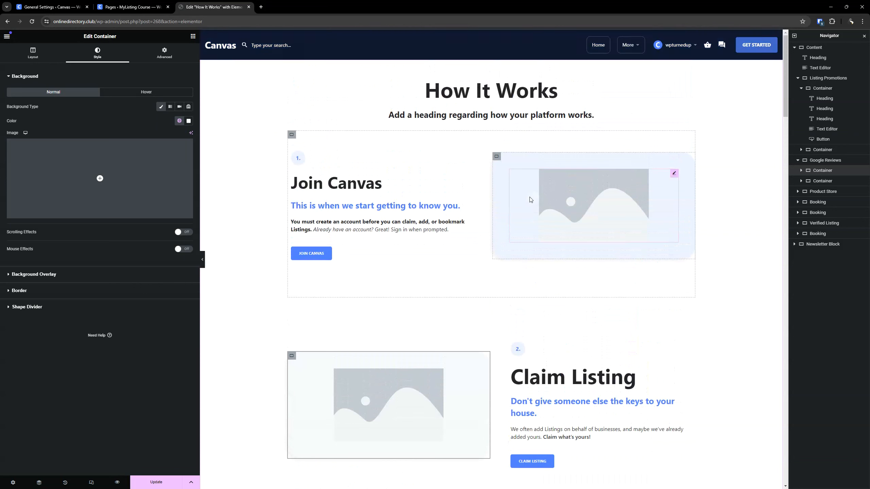
{"action": "left_click", "coordinate": [498, 161]}
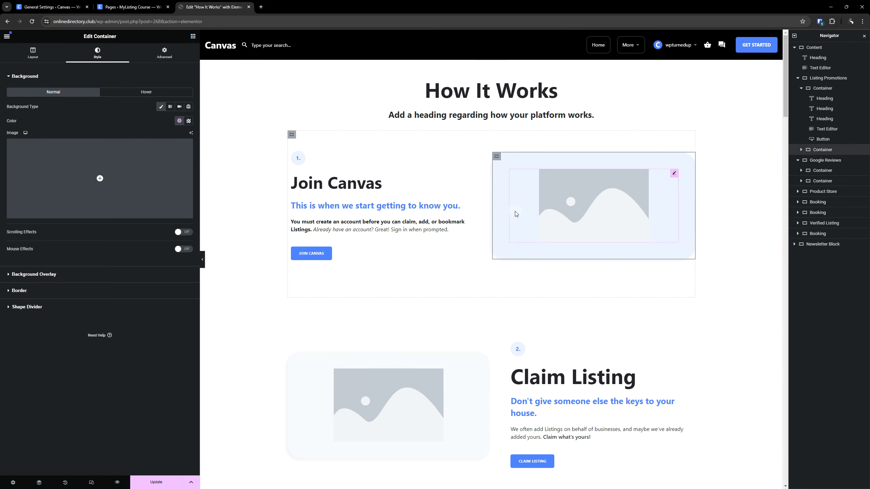
{"action": "right_click", "coordinate": [498, 161]}
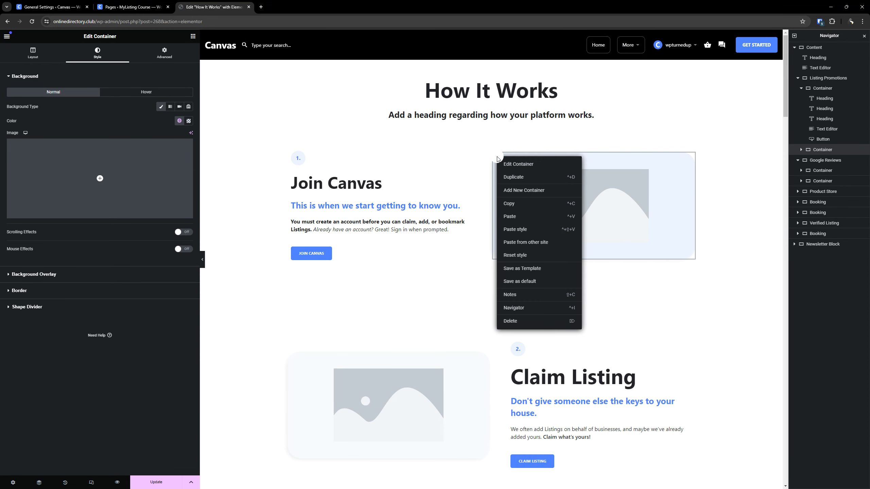
{"action": "left_click", "coordinate": [512, 203]}
{"action": "scroll", "coordinate": [507, 178], "scroll_direction": "down", "scroll_amount": 10}
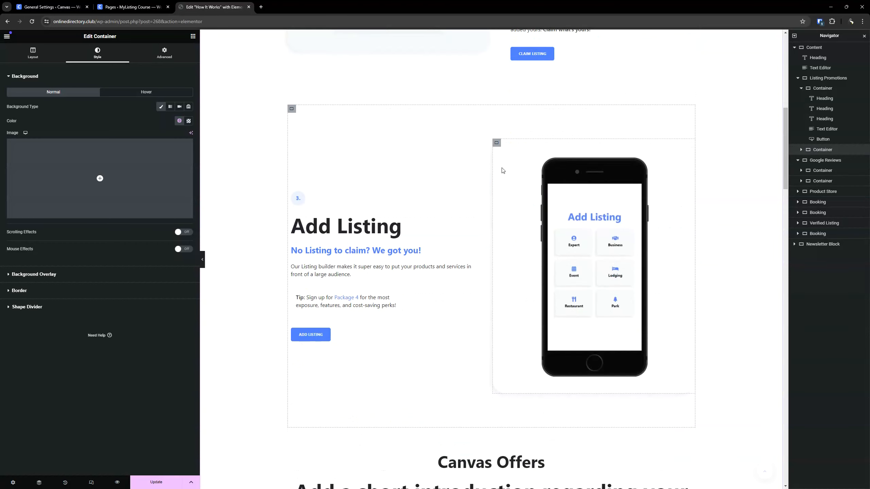
{"action": "right_click", "coordinate": [495, 144]}
{"action": "left_click", "coordinate": [525, 216]}
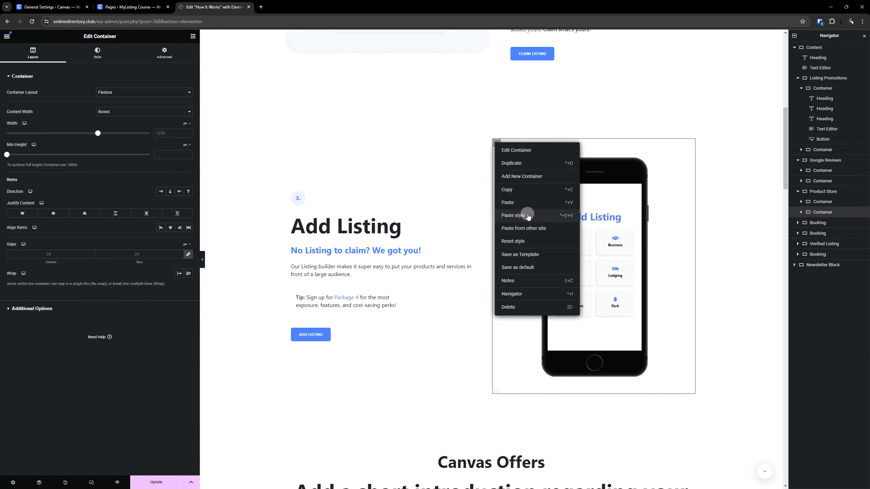
- Paste the copied container style onto the container holding the Listing Approval phone image
{"action": "scroll", "coordinate": [447, 254], "scroll_direction": "down", "scroll_amount": 2}
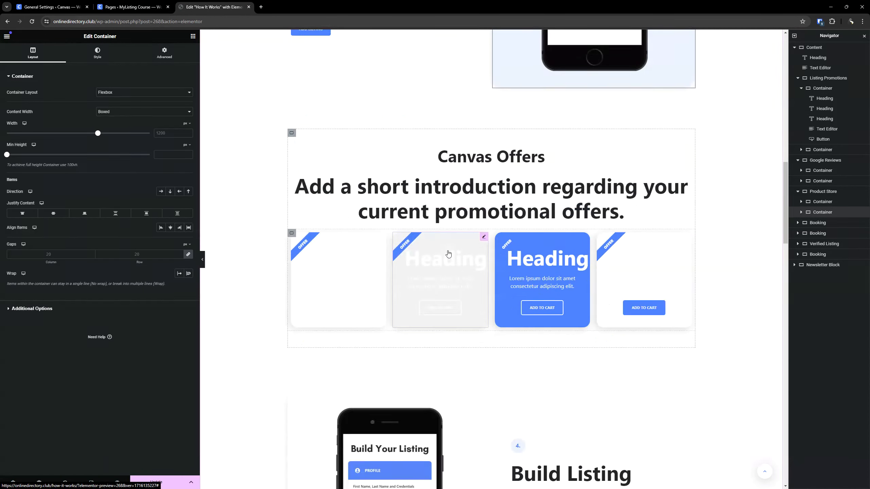
{"action": "scroll", "coordinate": [447, 254], "scroll_direction": "up", "scroll_amount": 5}
{"action": "scroll", "coordinate": [449, 257], "scroll_direction": "down", "scroll_amount": 12}
{"action": "scroll", "coordinate": [450, 271], "scroll_direction": "up", "scroll_amount": 4}
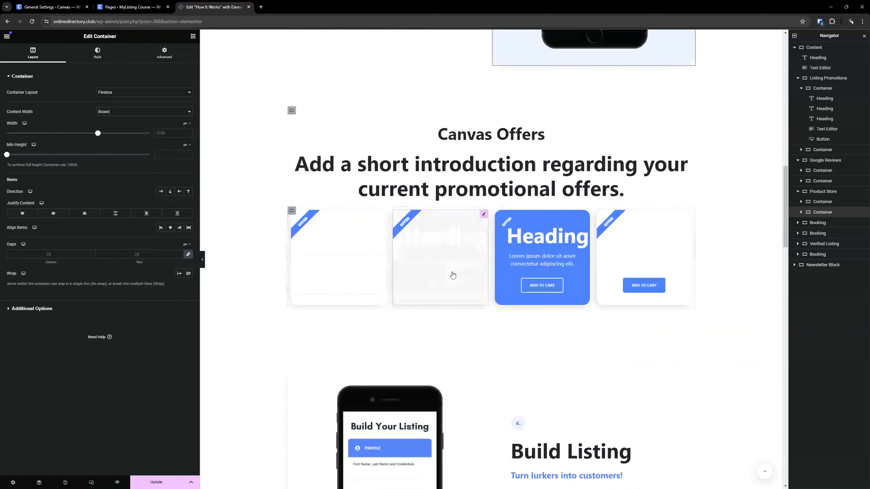
{"action": "scroll", "coordinate": [452, 275], "scroll_direction": "down", "scroll_amount": 10}
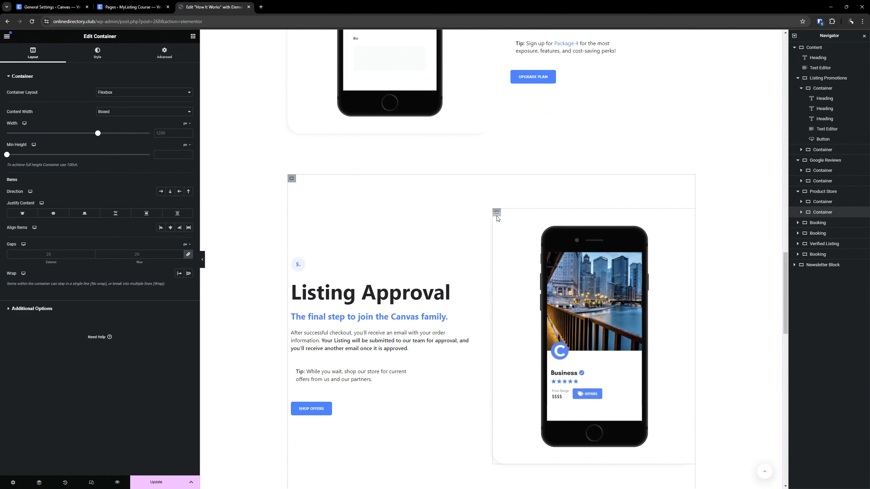
{"action": "right_click", "coordinate": [496, 215]}
{"action": "left_click", "coordinate": [517, 289]}
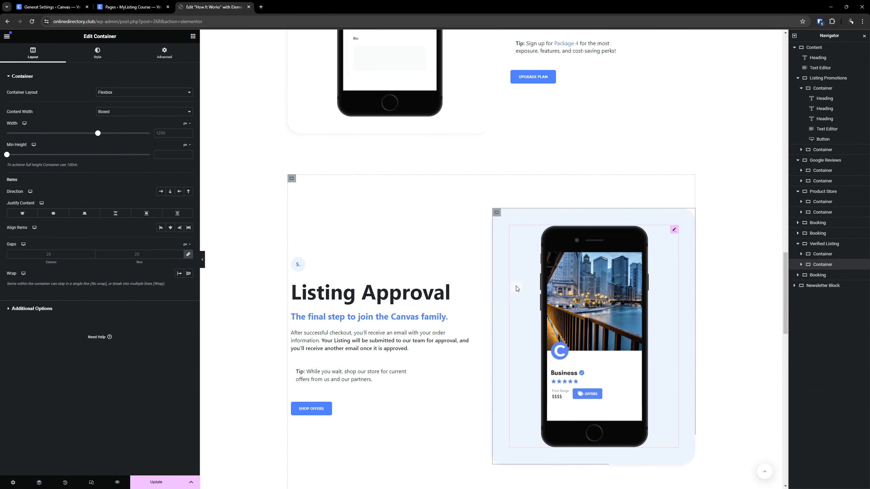
- Copy the Claim Listing image container and paste its style onto the Build Listing image container
{"action": "scroll", "coordinate": [517, 289], "scroll_direction": "down", "scroll_amount": 7}
{"action": "scroll", "coordinate": [515, 291], "scroll_direction": "up", "scroll_amount": 10}
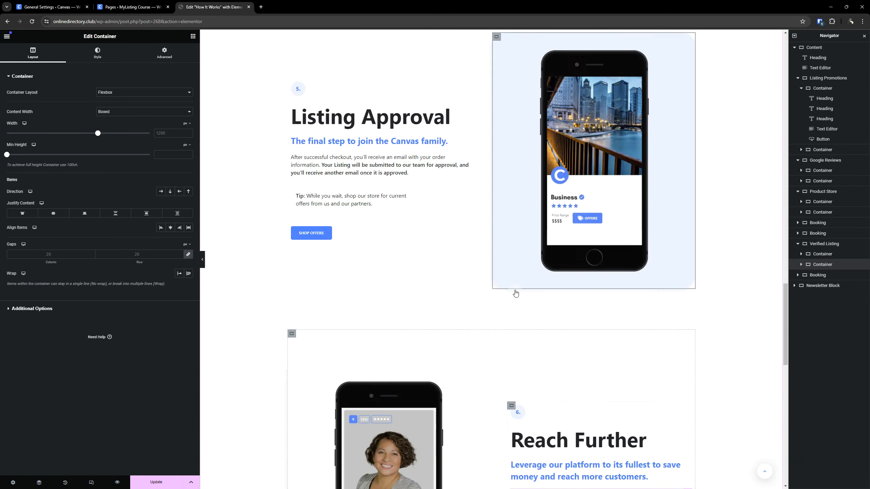
{"action": "scroll", "coordinate": [517, 295], "scroll_direction": "up", "scroll_amount": 10}
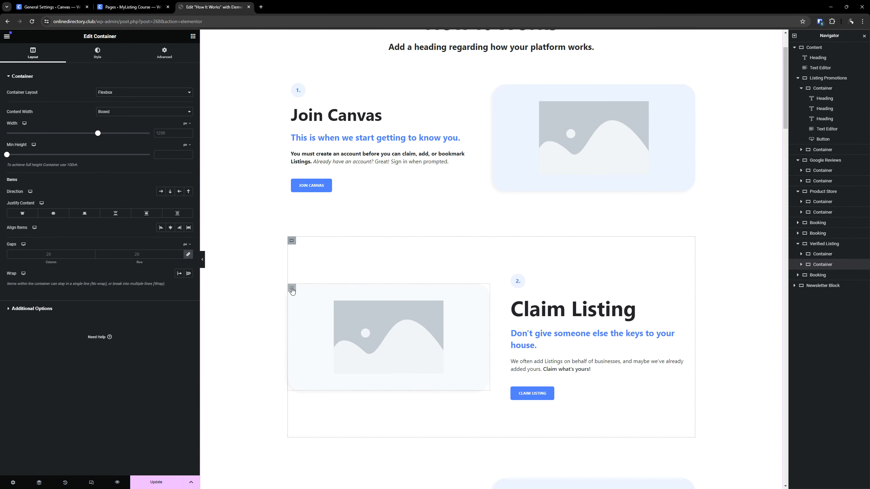
{"action": "right_click", "coordinate": [293, 290]}
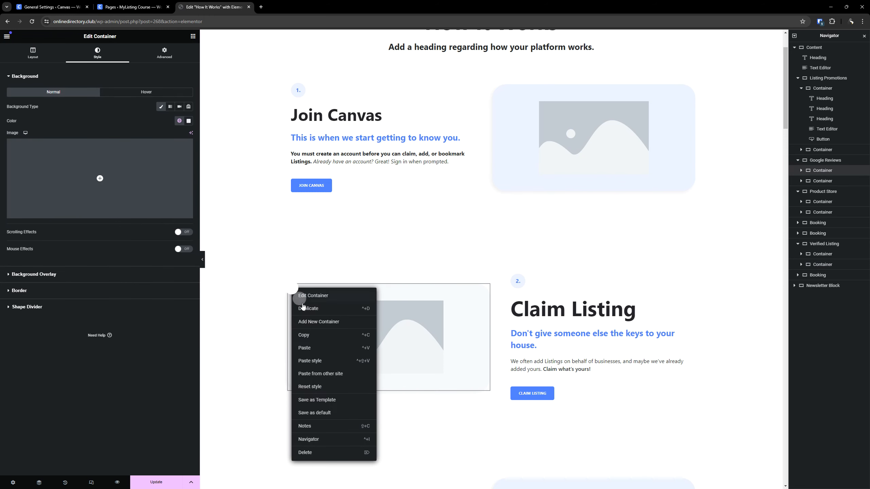
{"action": "left_click", "coordinate": [306, 339]}
{"action": "scroll", "coordinate": [379, 285], "scroll_direction": "down", "scroll_amount": 8}
{"action": "scroll", "coordinate": [377, 284], "scroll_direction": "down", "scroll_amount": 8}
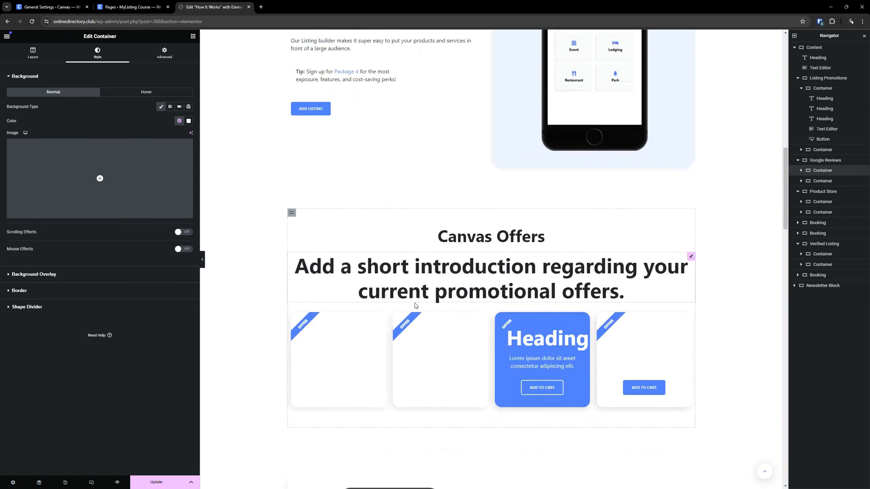
{"action": "scroll", "coordinate": [411, 306], "scroll_direction": "down", "scroll_amount": 7}
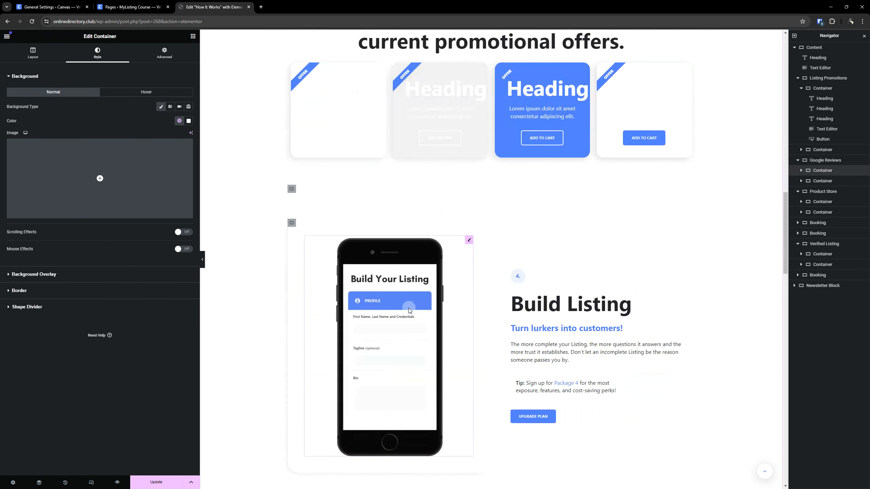
{"action": "right_click", "coordinate": [293, 228]}
{"action": "left_click", "coordinate": [322, 302]}
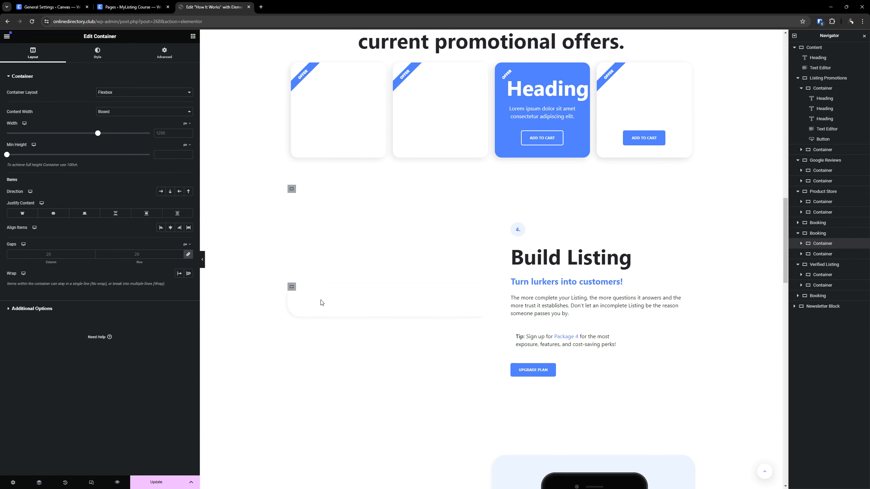
- Paste the copied grey container style onto the container holding the Reach Further phone image
{"action": "scroll", "coordinate": [320, 288], "scroll_direction": "down", "scroll_amount": 15}
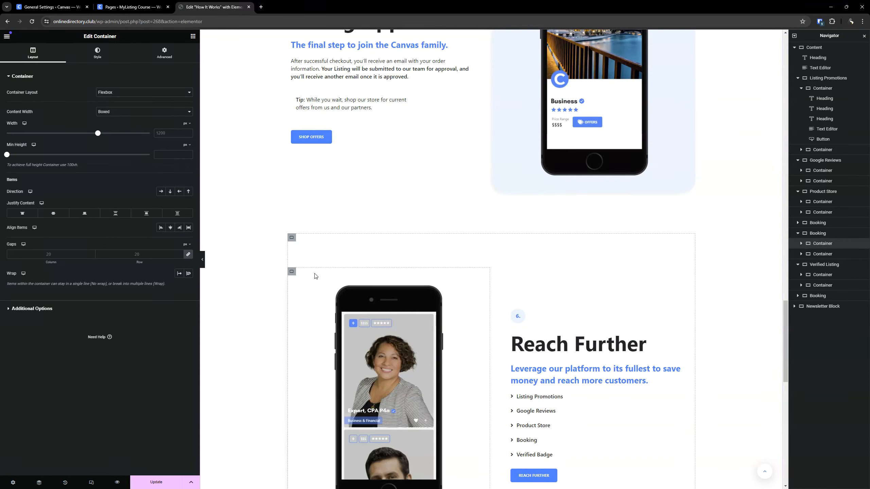
{"action": "right_click", "coordinate": [292, 273]}
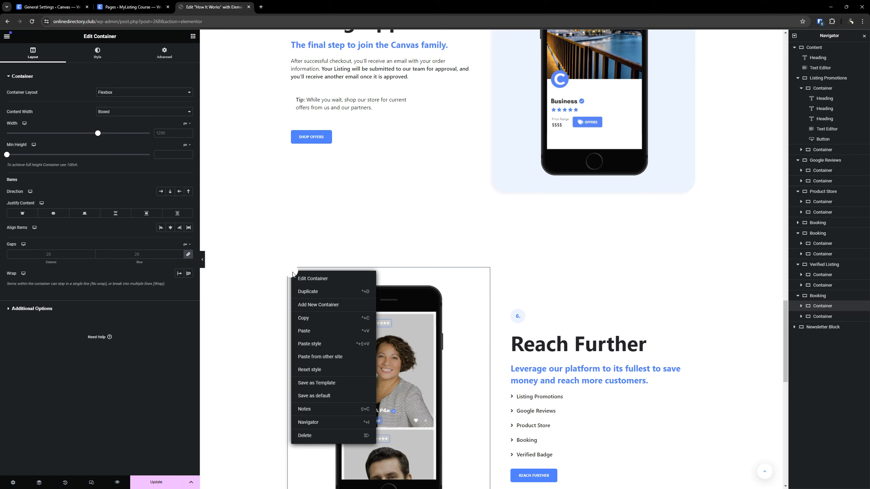
{"action": "left_click", "coordinate": [310, 338]}
{"action": "scroll", "coordinate": [389, 243], "scroll_direction": "down", "scroll_amount": 12}
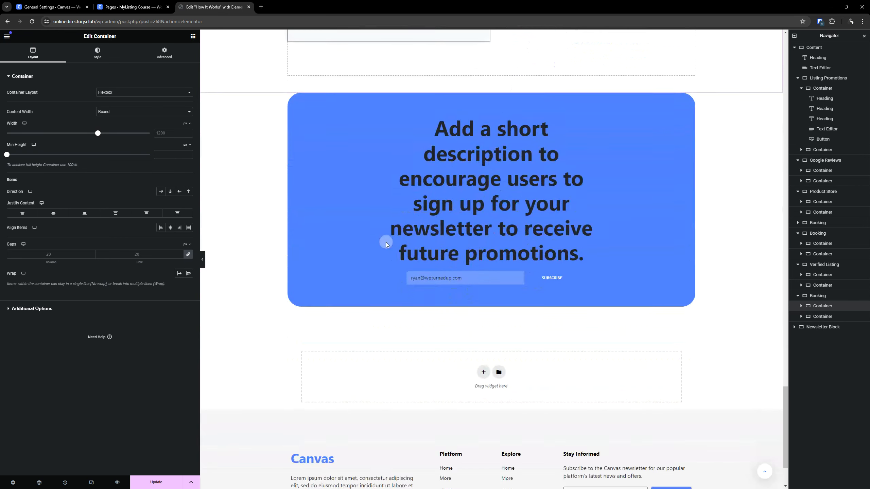
- Review the restyled step sections of the page, from Join Canvas down to the Canvas Offers area
{"action": "scroll", "coordinate": [386, 243], "scroll_direction": "up", "scroll_amount": 18}
{"action": "scroll", "coordinate": [362, 319], "scroll_direction": "up", "scroll_amount": 15}
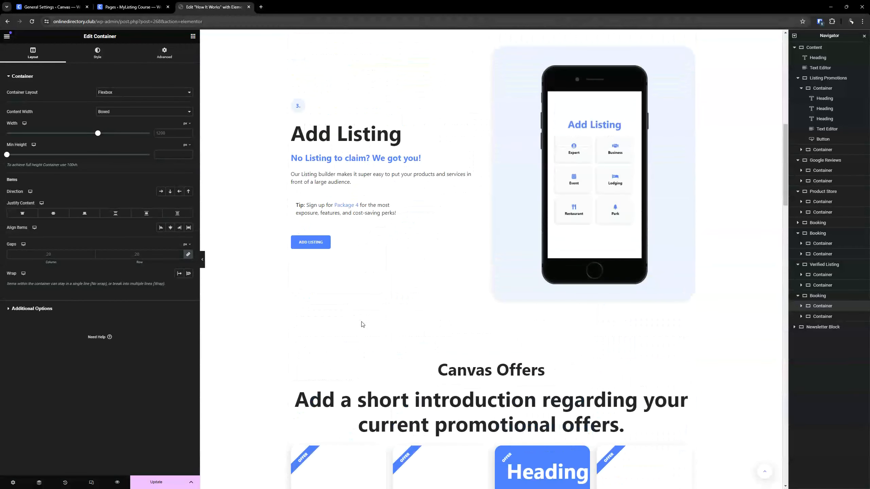
{"action": "scroll", "coordinate": [386, 317], "scroll_direction": "down", "scroll_amount": 3}
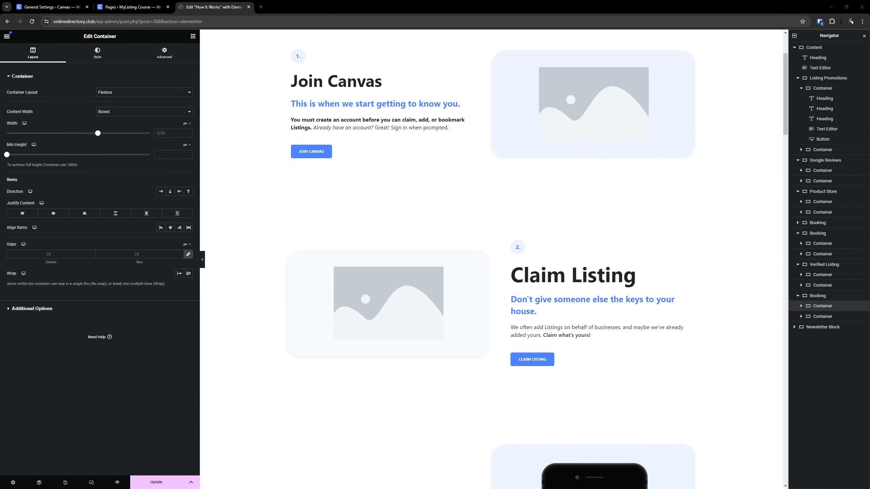
{"action": "scroll", "coordinate": [485, 169], "scroll_direction": "down", "scroll_amount": 11}
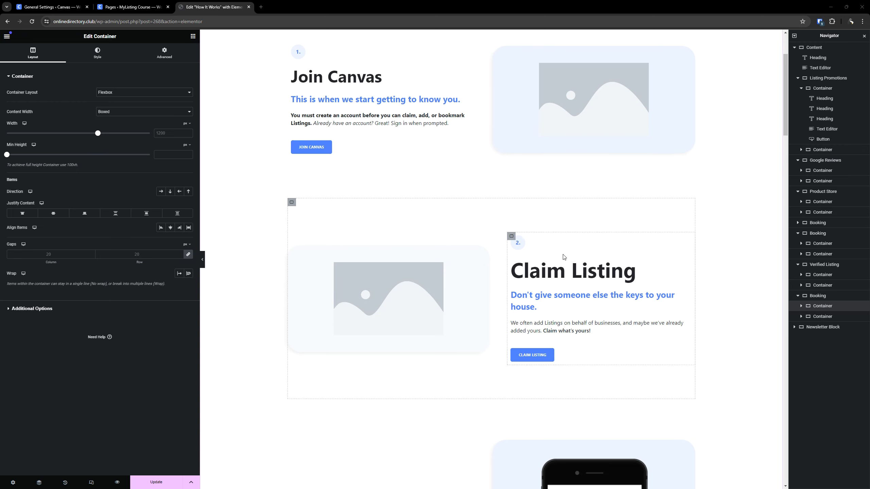
{"action": "scroll", "coordinate": [480, 213], "scroll_direction": "up", "scroll_amount": 8}
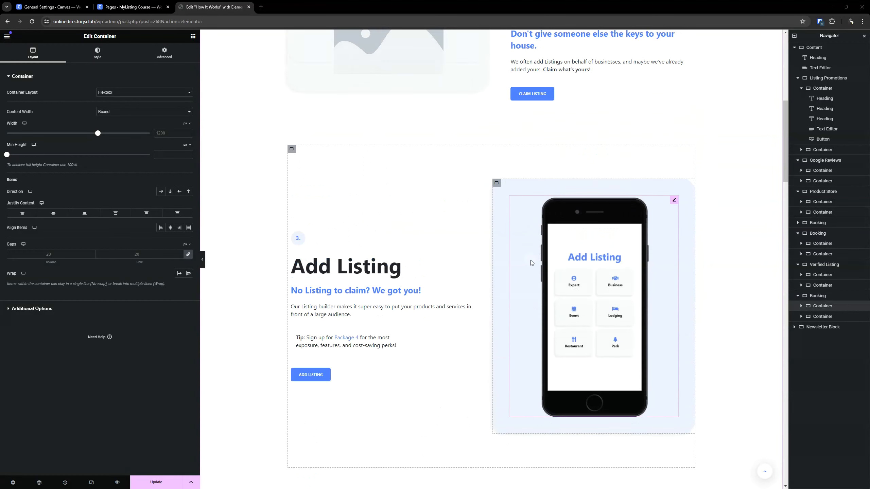
{"action": "scroll", "coordinate": [483, 232], "scroll_direction": "down", "scroll_amount": 5}
{"action": "scroll", "coordinate": [484, 233], "scroll_direction": "down", "scroll_amount": 2}
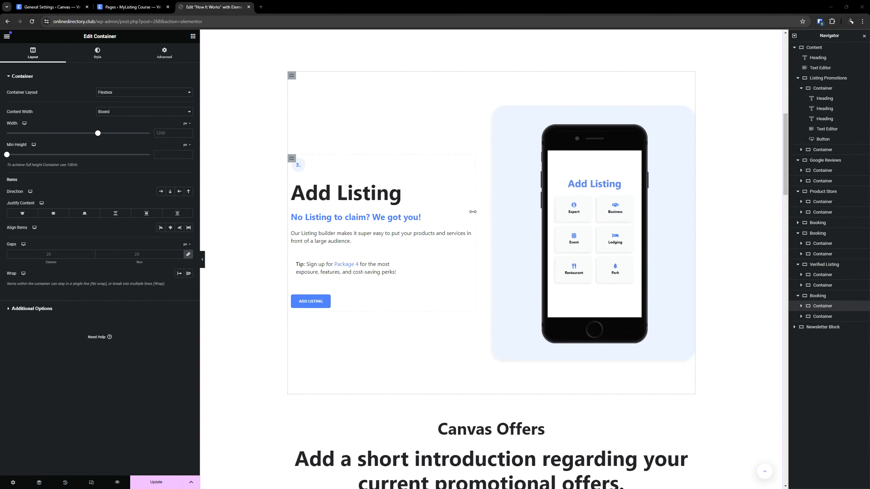
{"action": "scroll", "coordinate": [361, 232], "scroll_direction": "down", "scroll_amount": 6}
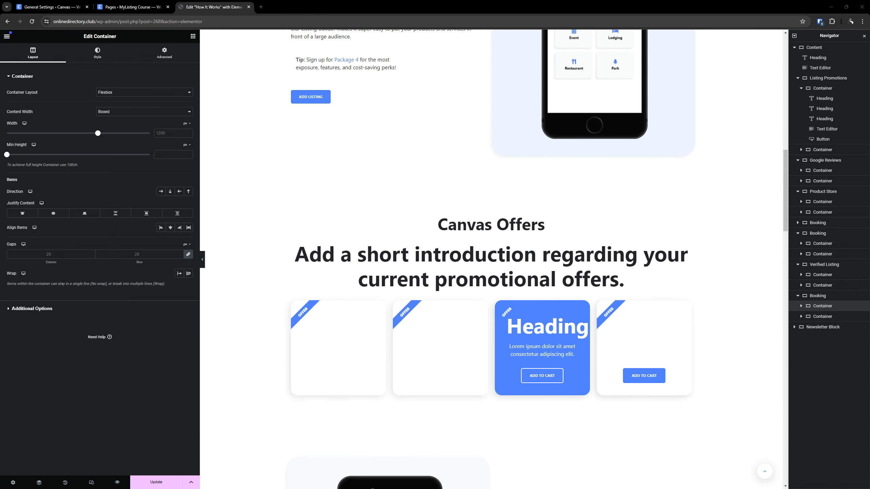
- Set the typography of the promotional introduction heading under Canvas Offers to the S (Bold) global font
{"action": "left_click", "coordinate": [437, 289]}
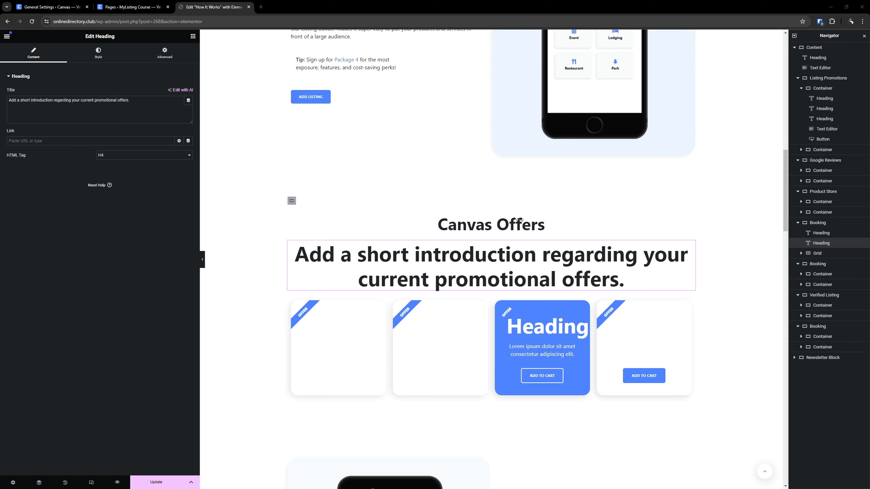
{"action": "left_click", "coordinate": [98, 53]}
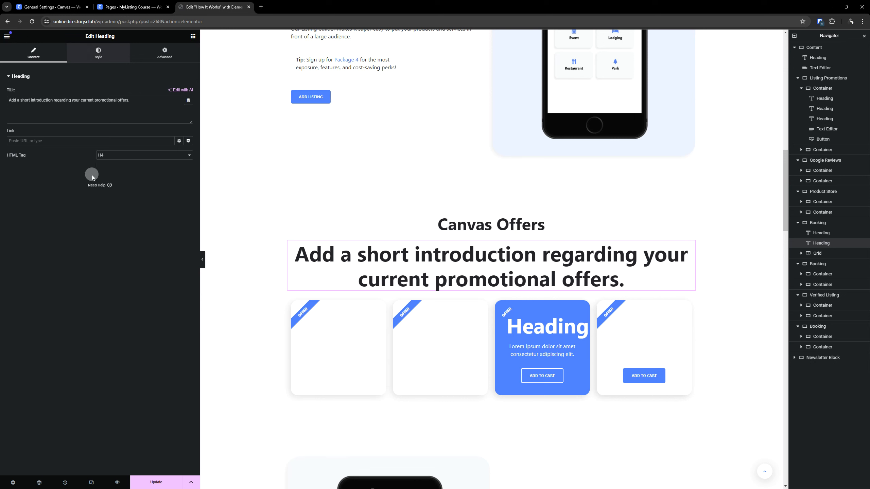
{"action": "left_click", "coordinate": [179, 121]}
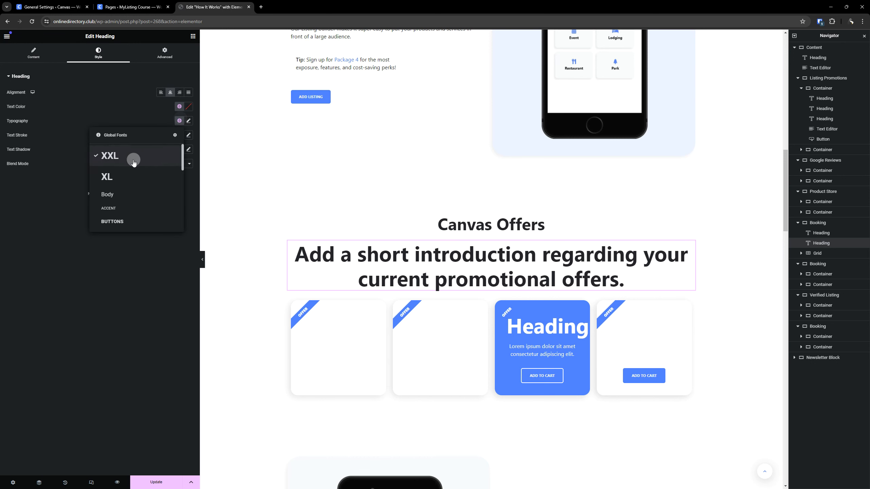
{"action": "scroll", "coordinate": [126, 182], "scroll_direction": "down", "scroll_amount": 3}
{"action": "left_click", "coordinate": [120, 181]}
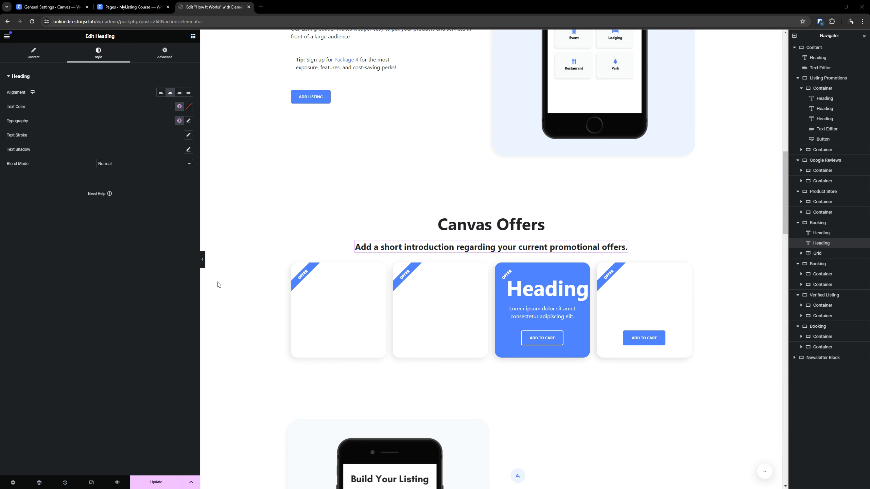
- Set the normal overlay color of the first Canvas Offers card to the global color Accent (20% Lighter)
{"action": "left_click", "coordinate": [380, 268]}
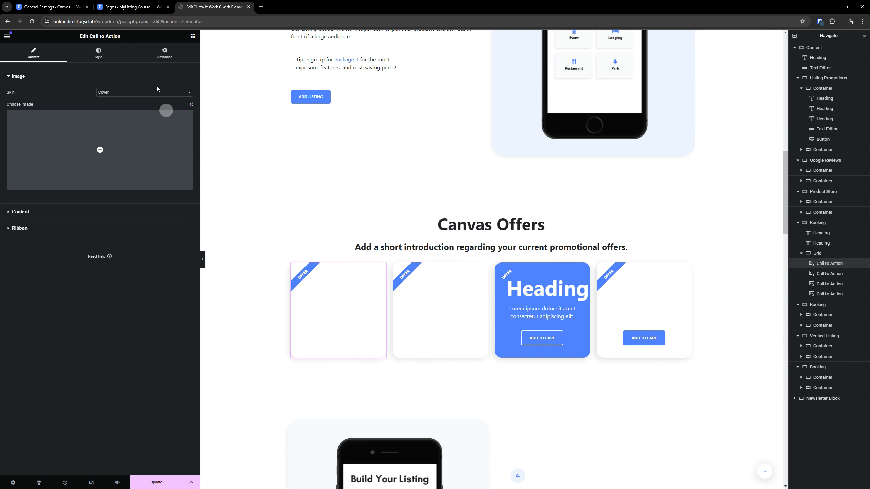
{"action": "left_click", "coordinate": [90, 53]}
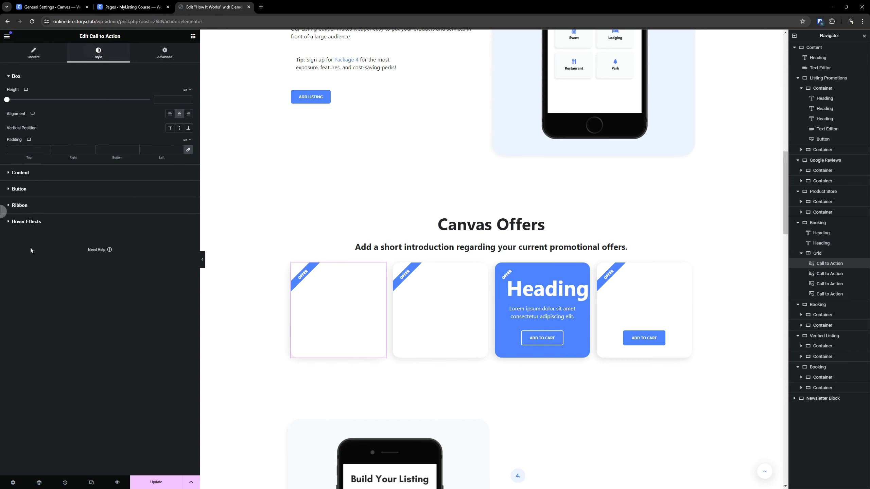
{"action": "left_click", "coordinate": [31, 220]}
{"action": "left_click", "coordinate": [179, 224]}
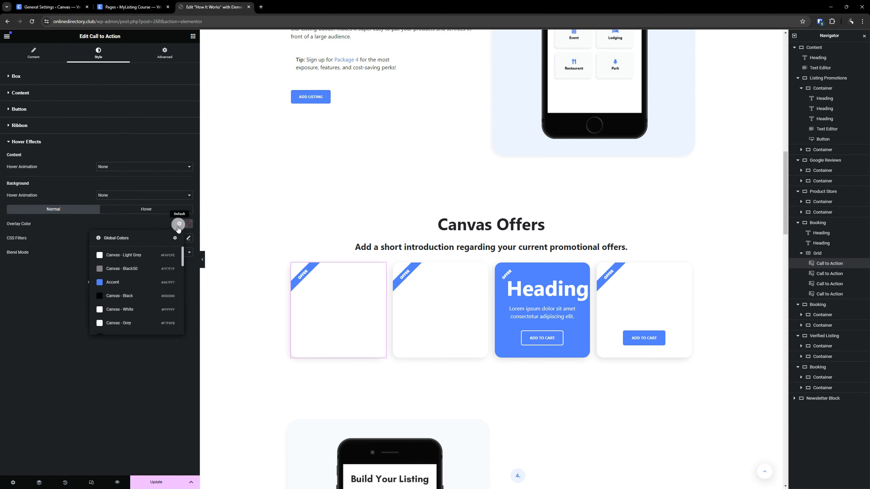
{"action": "scroll", "coordinate": [139, 270], "scroll_direction": "down", "scroll_amount": 4}
{"action": "scroll", "coordinate": [138, 271], "scroll_direction": "down", "scroll_amount": 4}
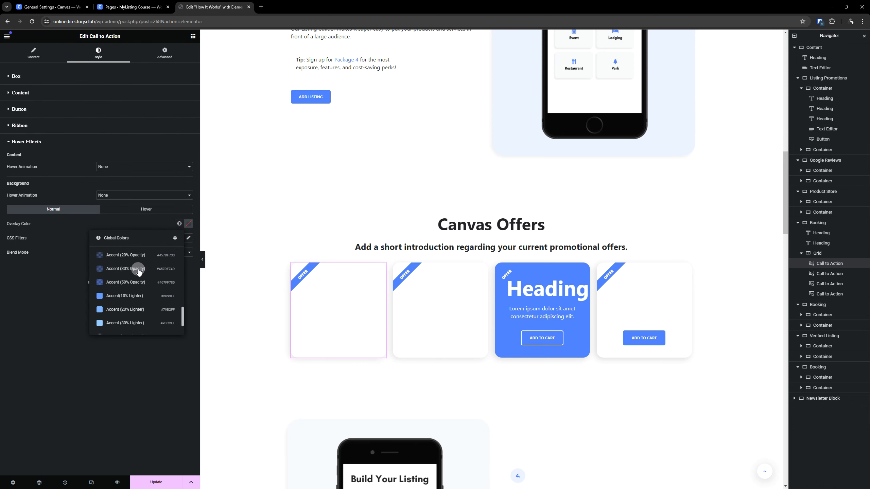
{"action": "left_click", "coordinate": [130, 310]}
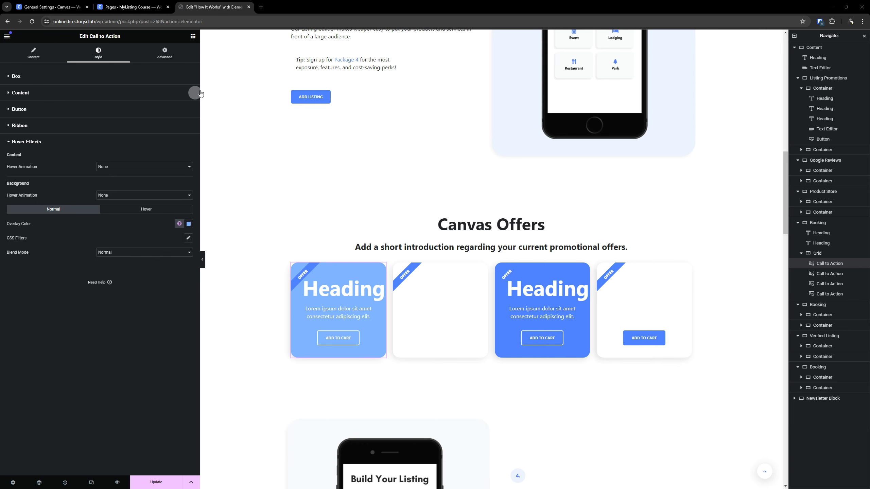
- Set the title typography of the first offer card to the S (Bold) global font
{"action": "left_click", "coordinate": [28, 92]}
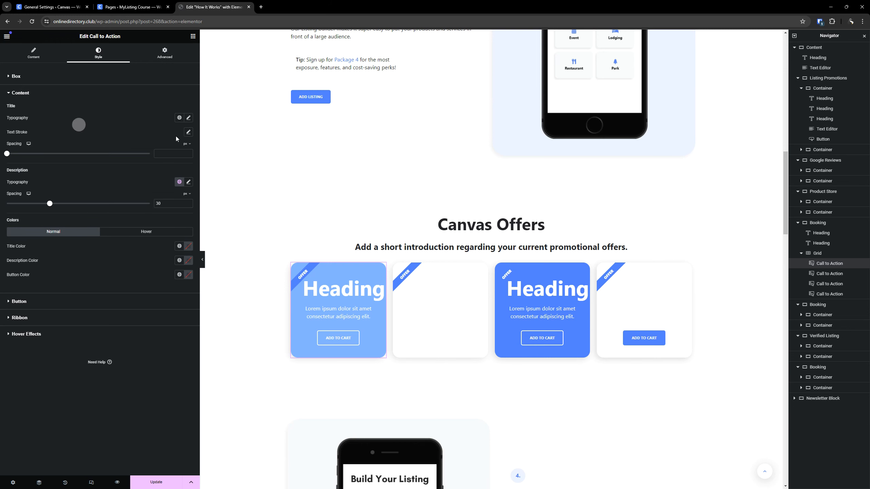
{"action": "left_click", "coordinate": [179, 118]}
{"action": "scroll", "coordinate": [130, 185], "scroll_direction": "down", "scroll_amount": 3}
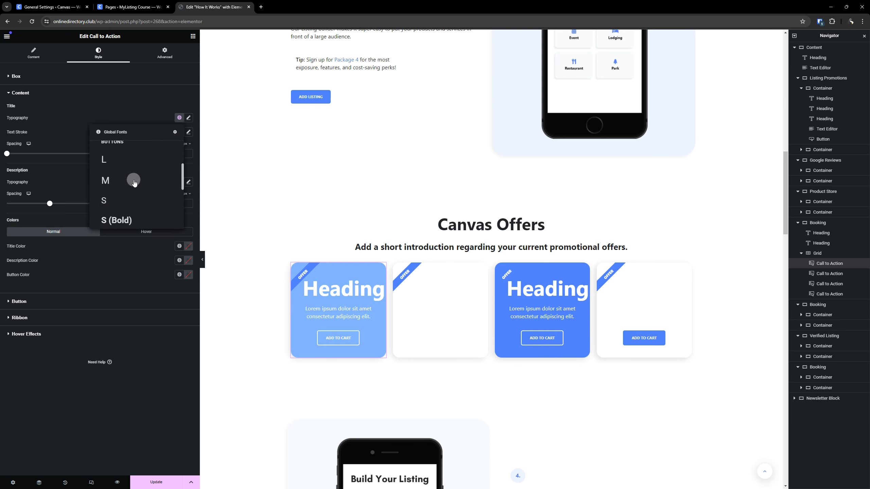
{"action": "left_click", "coordinate": [129, 195]}
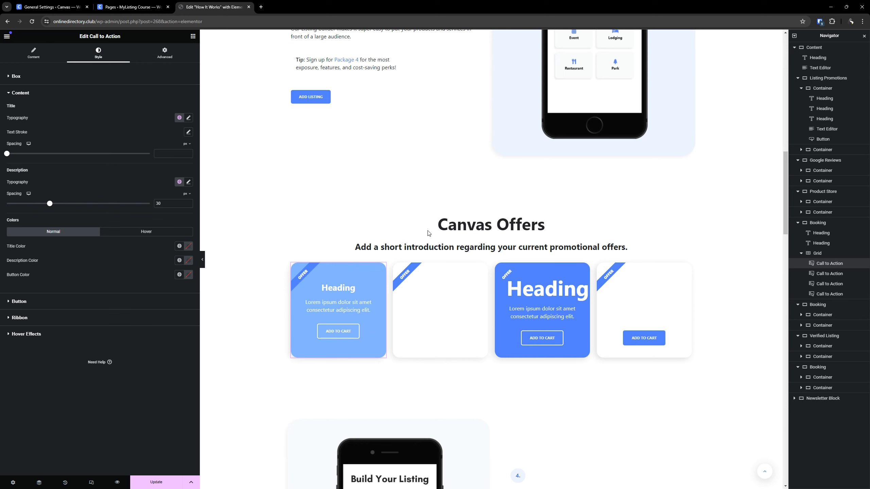
- Copy the first offer card and paste its style onto the other three offer cards
{"action": "right_click", "coordinate": [341, 300]}
{"action": "left_click", "coordinate": [351, 336]}
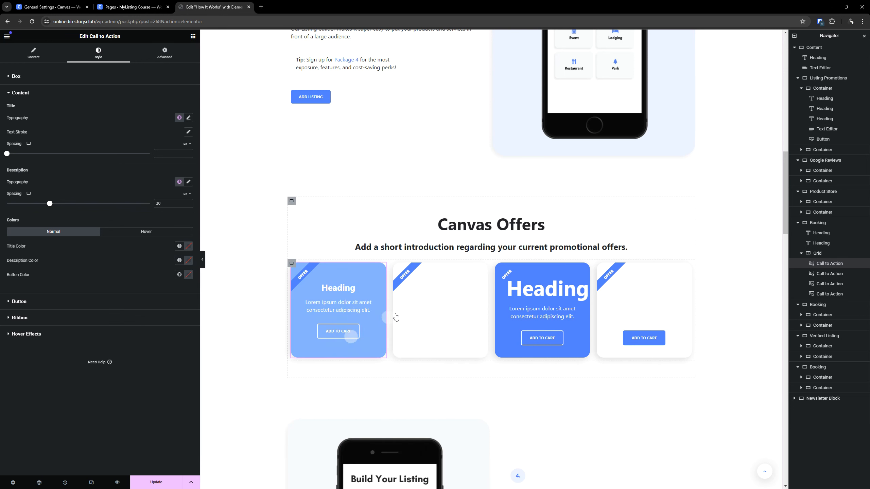
{"action": "right_click", "coordinate": [413, 309]}
{"action": "left_click", "coordinate": [445, 361]}
{"action": "left_click", "coordinate": [524, 304]}
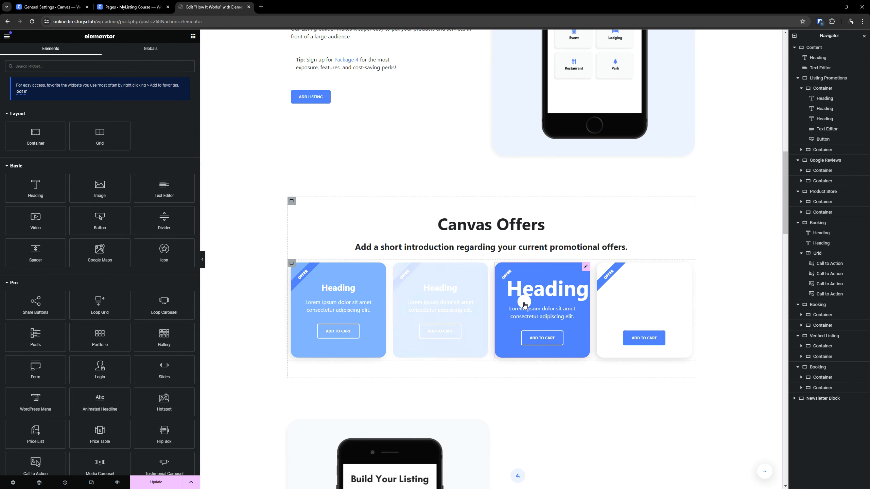
{"action": "left_click", "coordinate": [539, 360]}
{"action": "right_click", "coordinate": [638, 301]}
{"action": "left_click", "coordinate": [672, 359]}
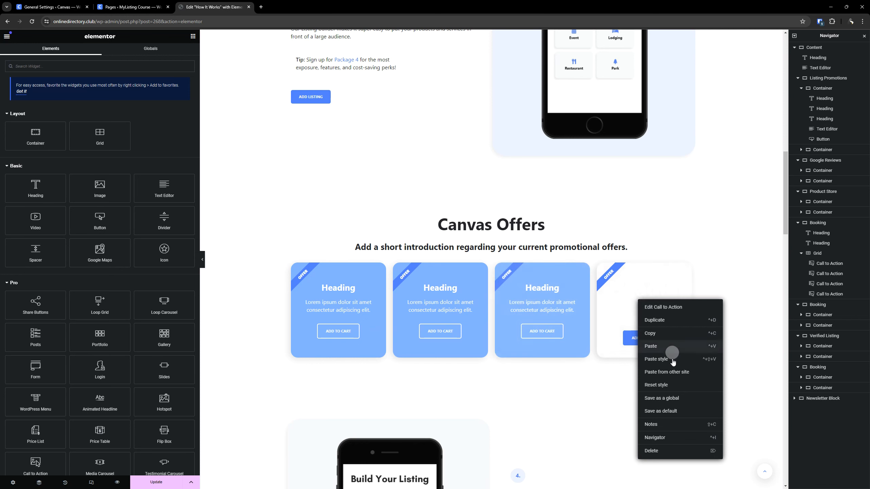
- Set the hover overlay color of the first offer card to the global color Accent (20% Lighter)
{"action": "left_click", "coordinate": [382, 267]}
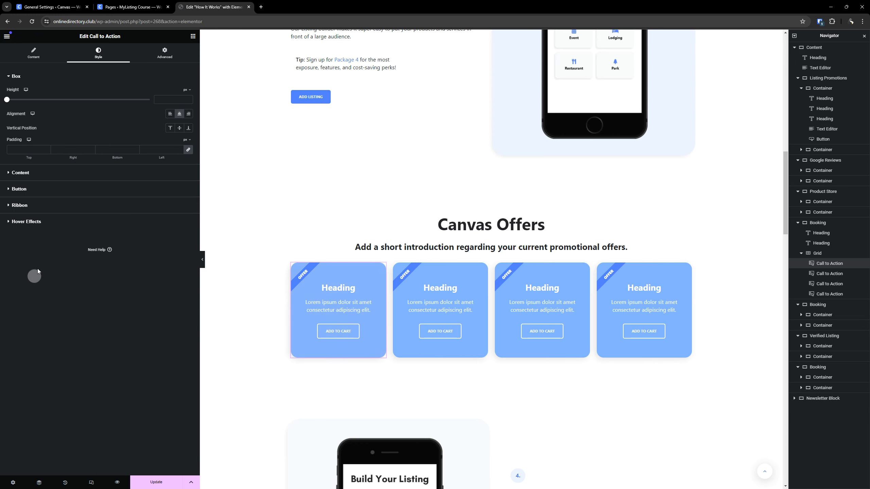
{"action": "left_click", "coordinate": [54, 223]}
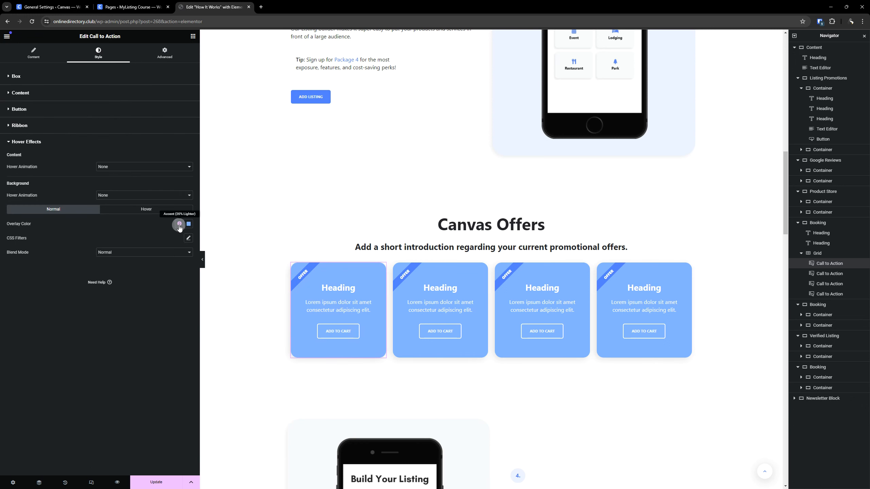
{"action": "left_click", "coordinate": [165, 211]}
{"action": "left_click", "coordinate": [179, 224]}
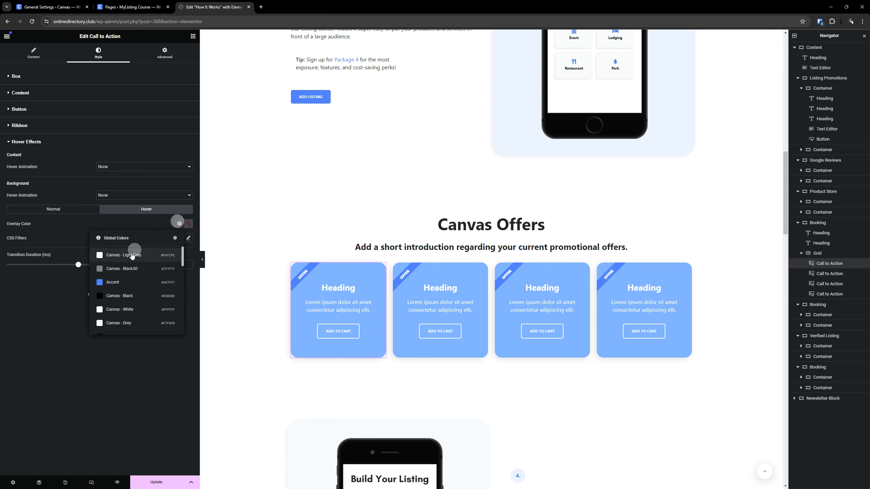
{"action": "scroll", "coordinate": [129, 271], "scroll_direction": "down", "scroll_amount": 3}
{"action": "scroll", "coordinate": [127, 284], "scroll_direction": "down", "scroll_amount": 5}
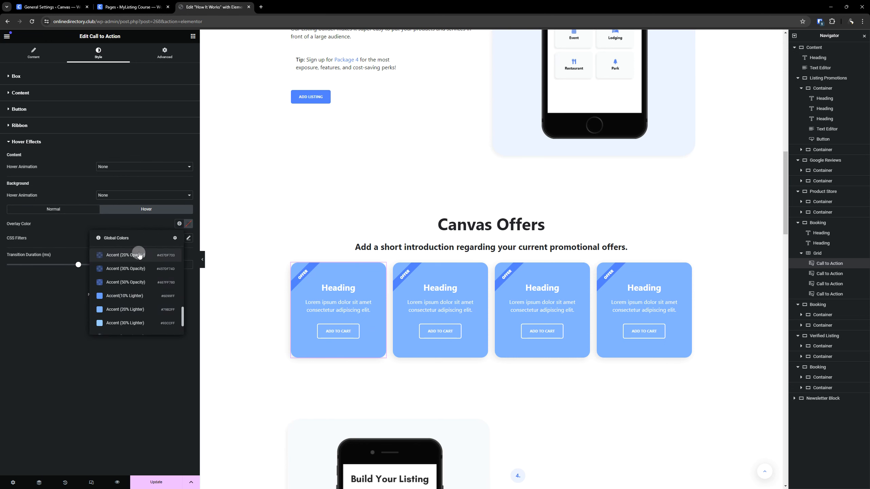
{"action": "left_click", "coordinate": [129, 309]}
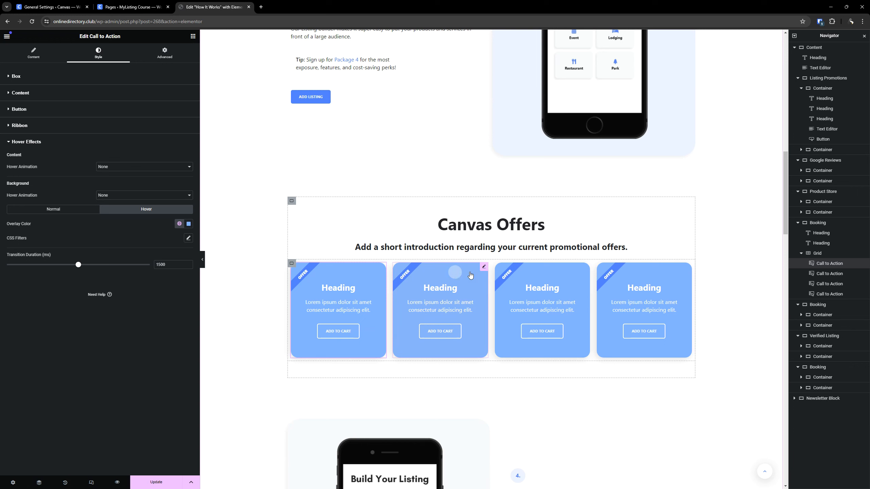
- Set the normal overlay color of the second offer card to the global color Accent (10% Lighter)
{"action": "left_click", "coordinate": [484, 266]}
{"action": "left_click", "coordinate": [86, 226]}
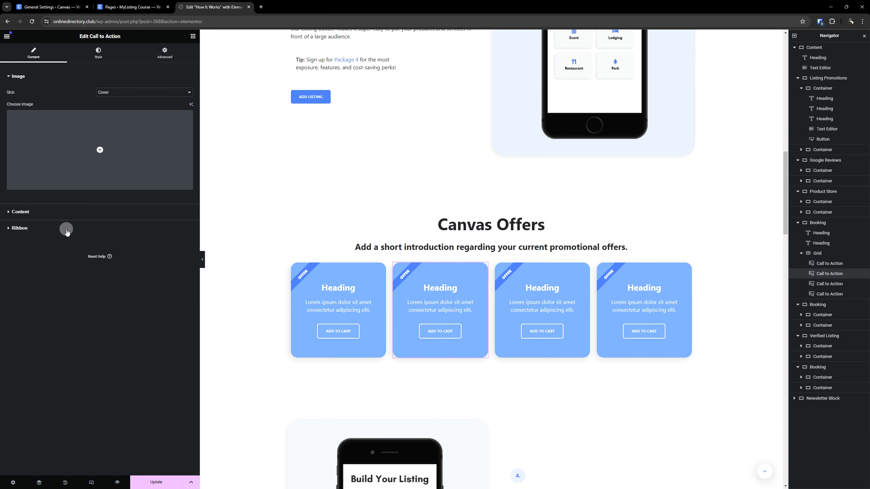
{"action": "left_click", "coordinate": [99, 56]}
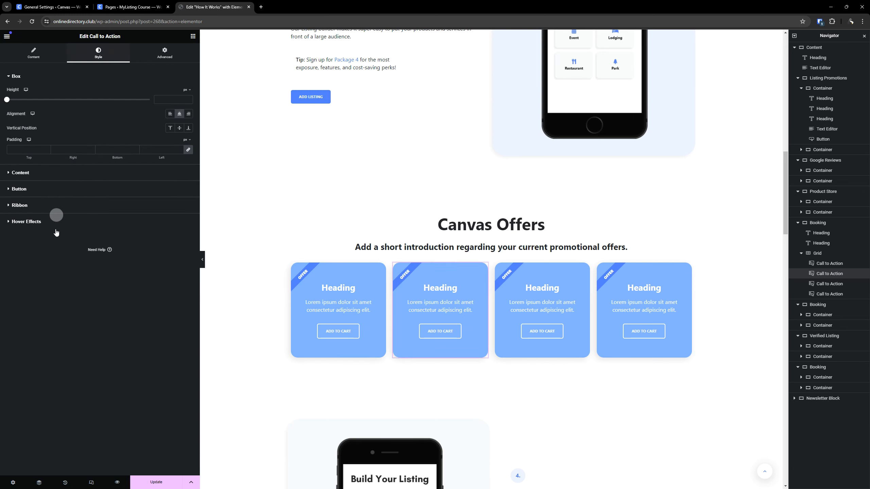
{"action": "left_click", "coordinate": [57, 222]}
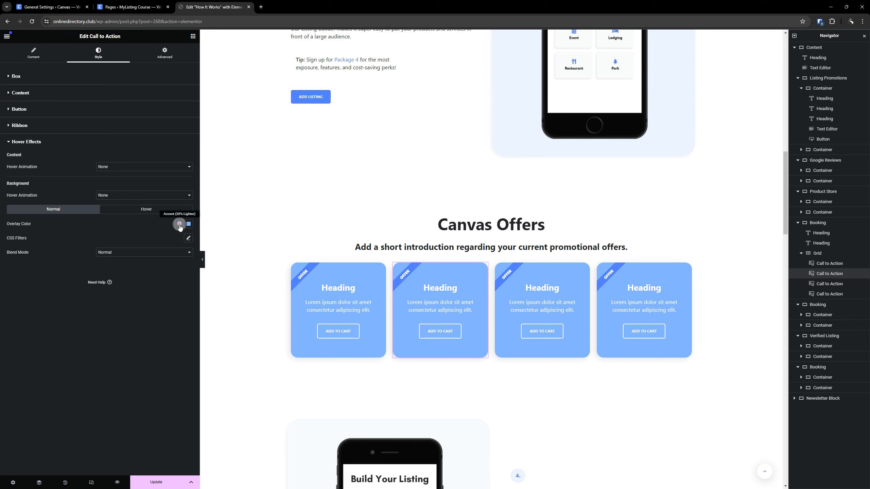
{"action": "left_click", "coordinate": [179, 225]}
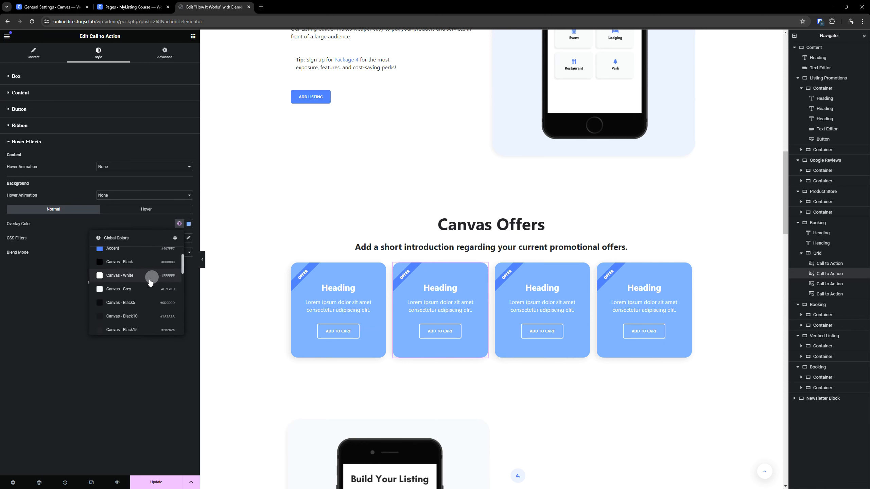
{"action": "scroll", "coordinate": [150, 282], "scroll_direction": "down", "scroll_amount": 6}
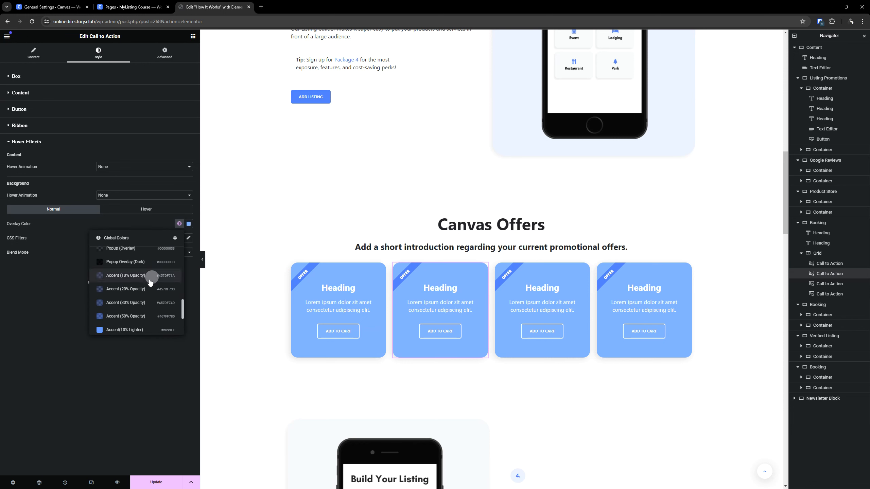
{"action": "scroll", "coordinate": [150, 282], "scroll_direction": "down", "scroll_amount": 2}
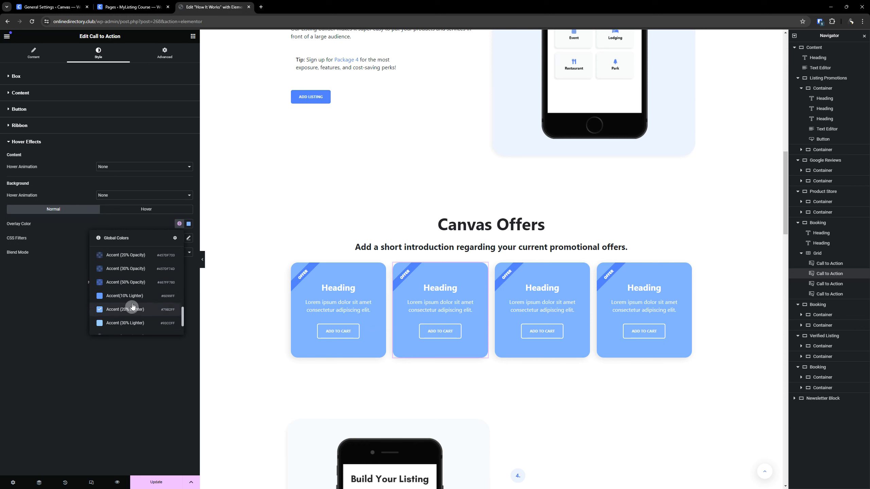
{"action": "scroll", "coordinate": [134, 297], "scroll_direction": "down", "scroll_amount": 2}
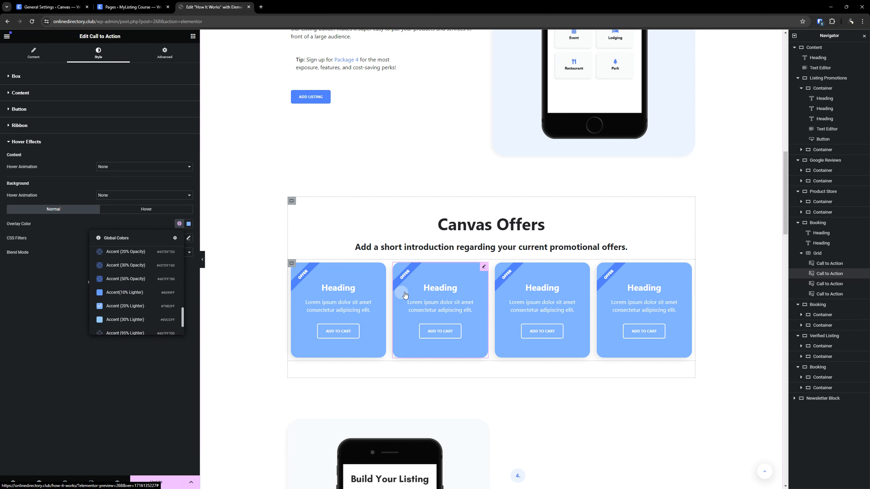
{"action": "left_click", "coordinate": [144, 292]}
- Set the hover overlay color of the second offer card to the global color Accent (10% Lighter)
{"action": "left_click", "coordinate": [160, 209]}
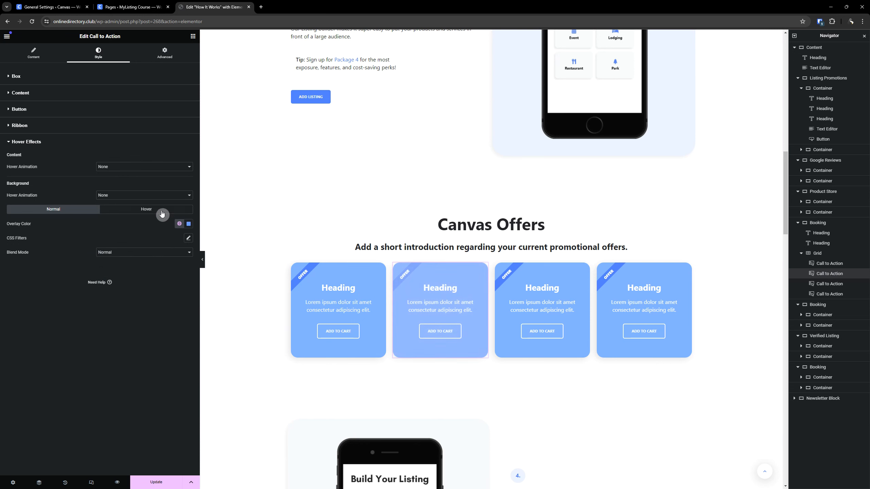
{"action": "left_click", "coordinate": [178, 224]}
{"action": "scroll", "coordinate": [128, 288], "scroll_direction": "down", "scroll_amount": 5}
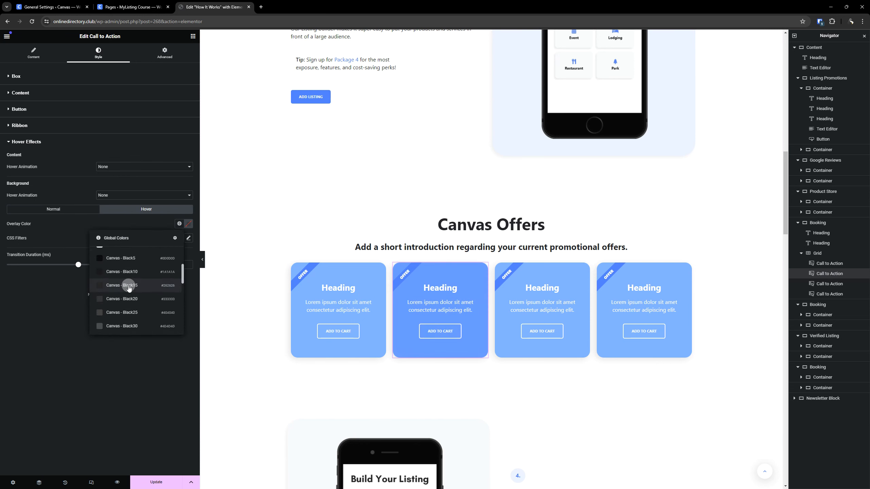
{"action": "scroll", "coordinate": [129, 290], "scroll_direction": "down", "scroll_amount": 5}
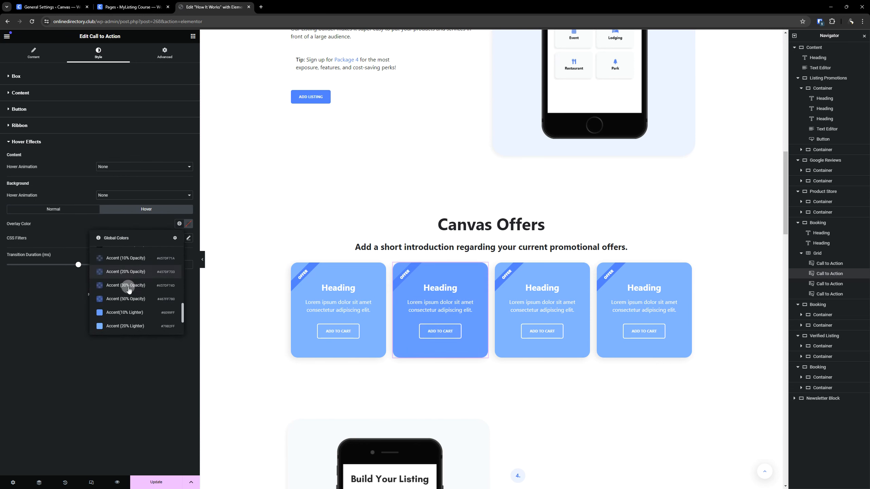
{"action": "left_click", "coordinate": [131, 297]}
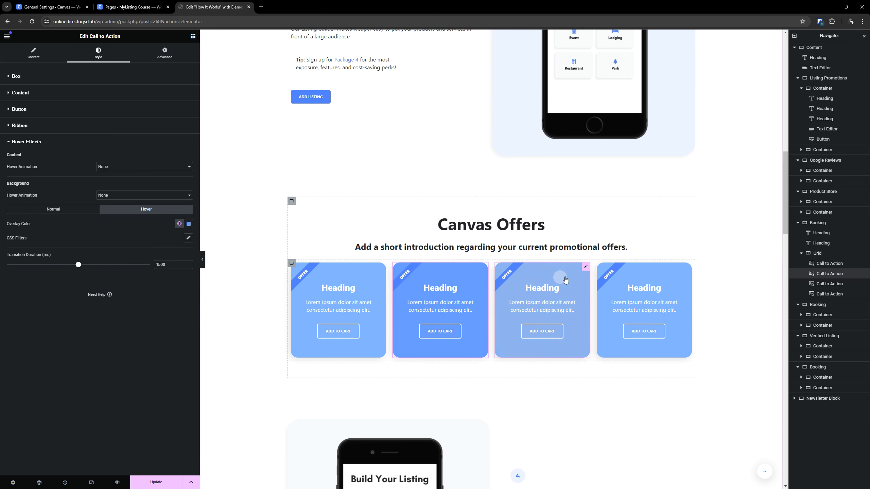
- Set both the normal and hover overlay colors of the third offer card to the global color Accent
{"action": "left_click", "coordinate": [585, 269]}
{"action": "left_click", "coordinate": [39, 266]}
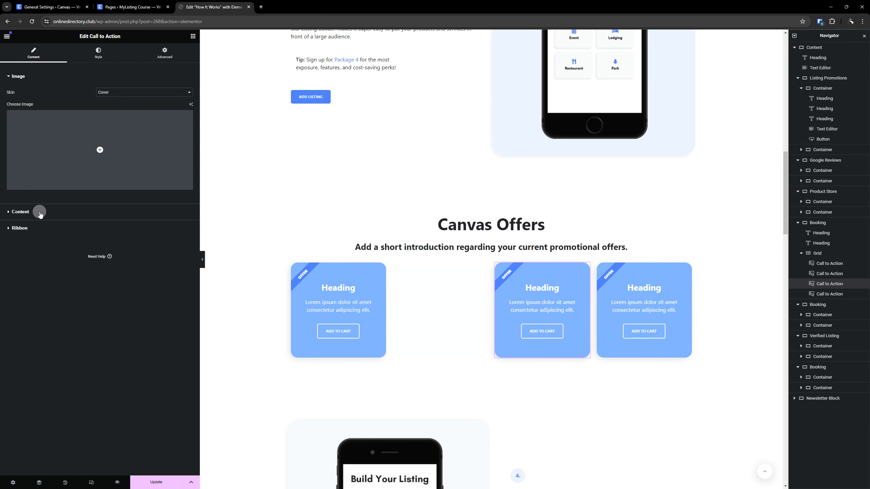
{"action": "left_click", "coordinate": [107, 62]}
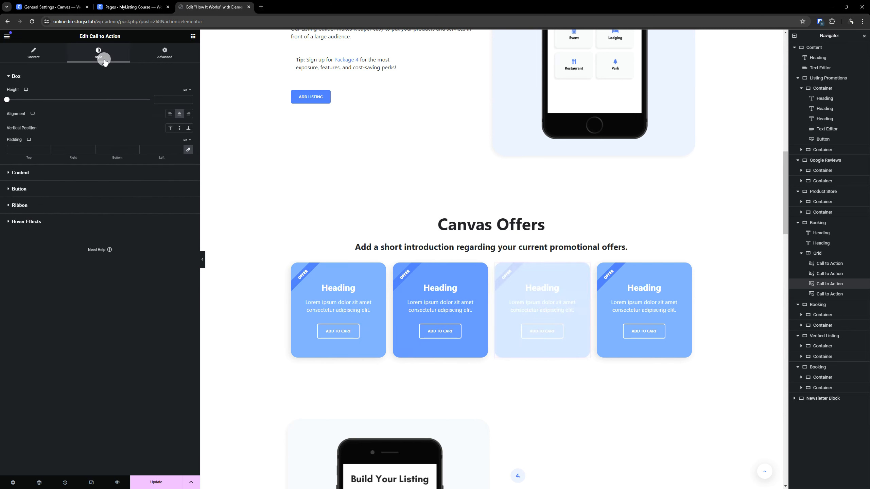
{"action": "left_click", "coordinate": [58, 217]}
{"action": "left_click", "coordinate": [178, 226]}
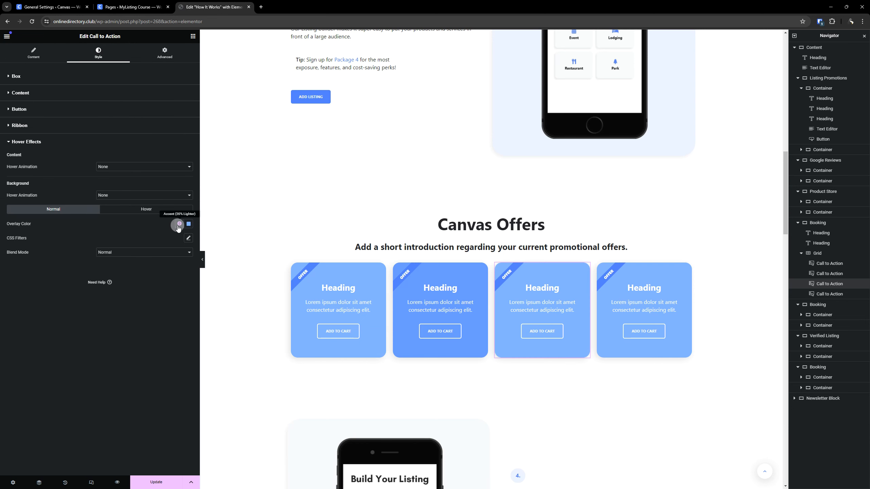
{"action": "scroll", "coordinate": [126, 276], "scroll_direction": "down", "scroll_amount": 3}
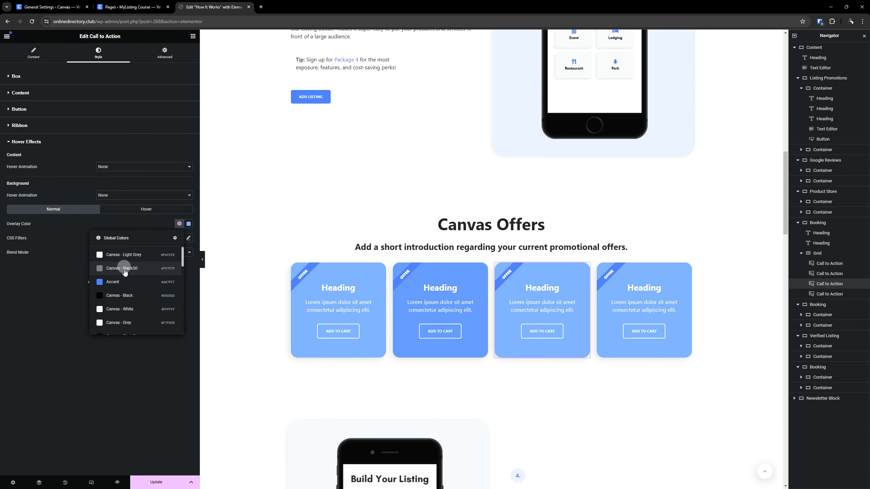
{"action": "left_click", "coordinate": [122, 281]}
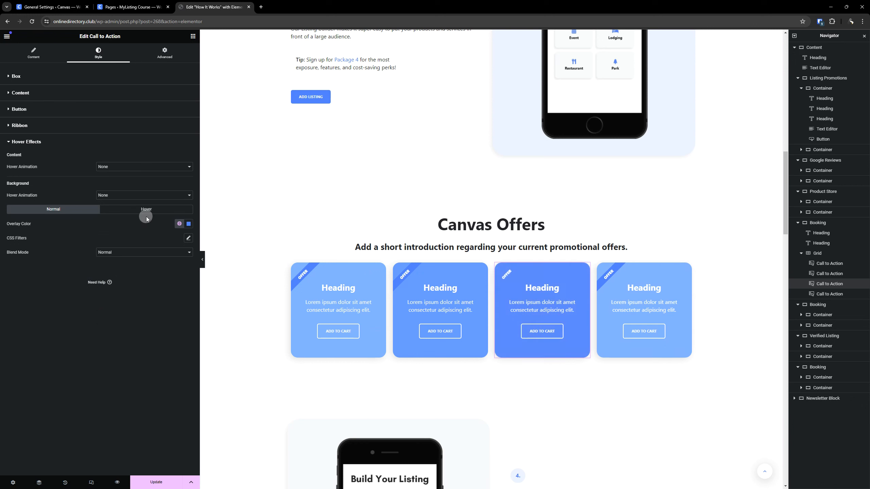
{"action": "left_click", "coordinate": [147, 209]}
{"action": "left_click", "coordinate": [179, 223]}
{"action": "left_click", "coordinate": [123, 282]}
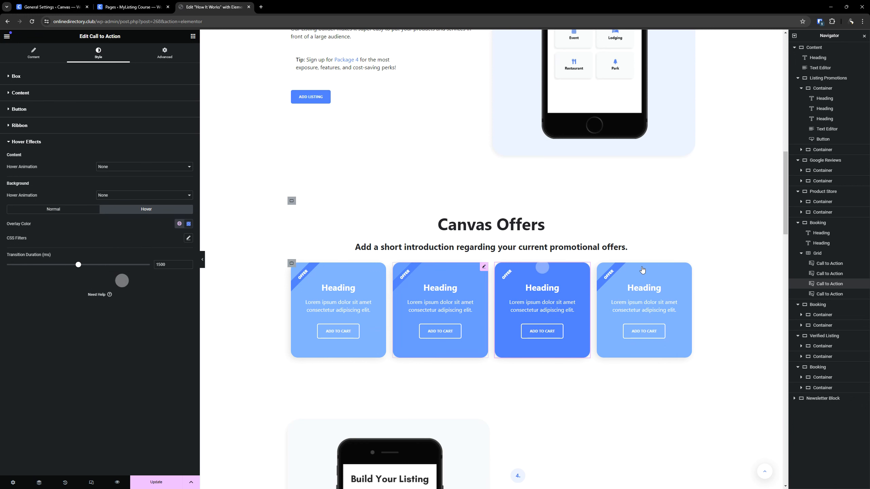
- Set the normal overlay color of the fourth offer card to the global color Accent (10% Darker)
{"action": "left_click", "coordinate": [643, 308]}
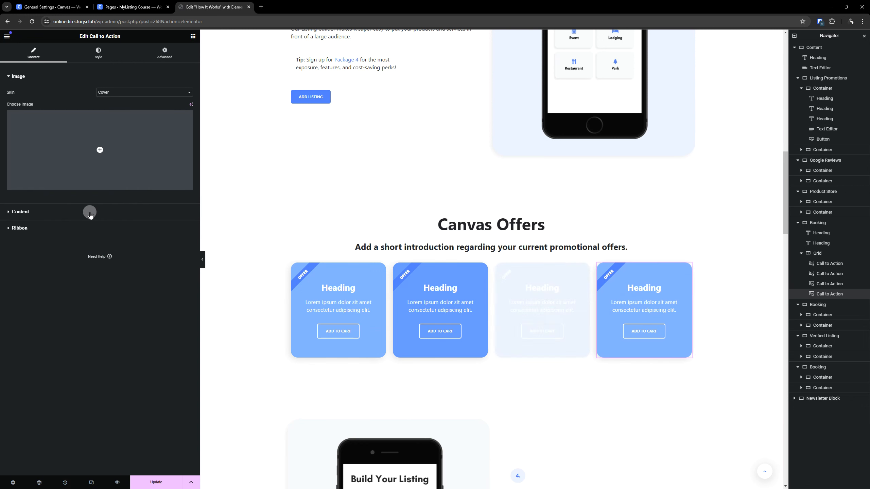
{"action": "left_click", "coordinate": [90, 214]}
{"action": "left_click", "coordinate": [97, 57]}
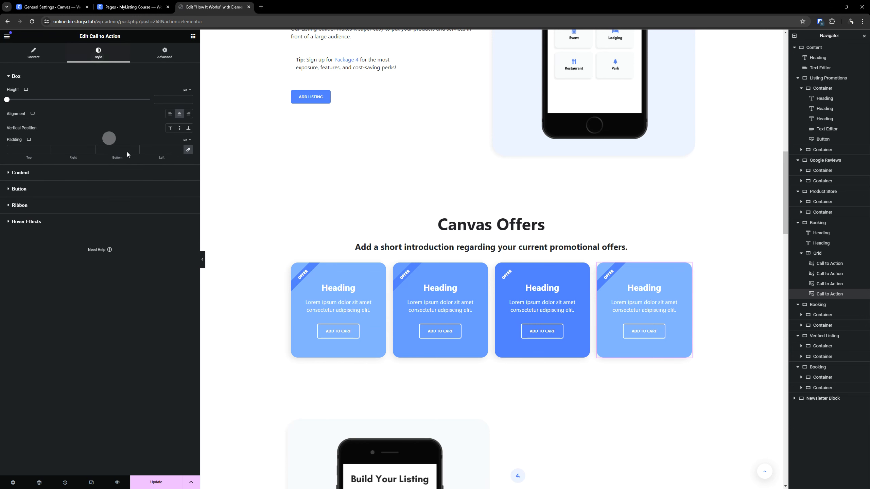
{"action": "left_click", "coordinate": [33, 220]}
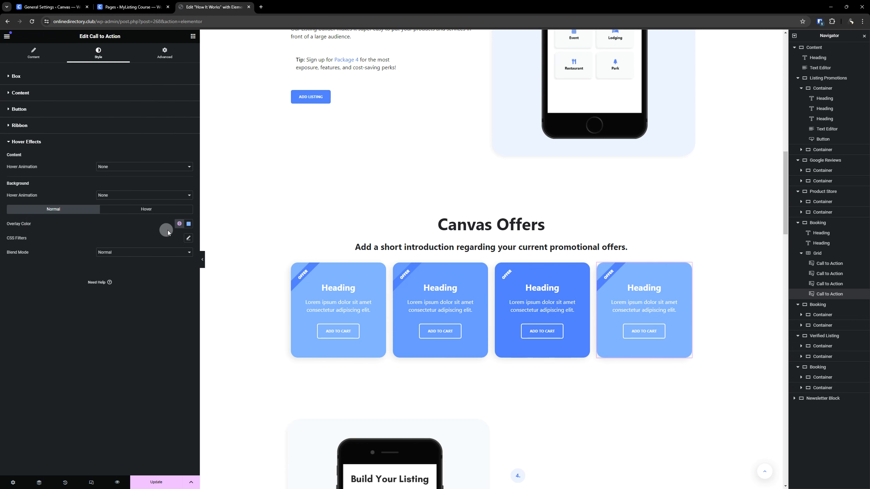
{"action": "left_click", "coordinate": [179, 224]}
{"action": "left_click", "coordinate": [130, 282]}
{"action": "scroll", "coordinate": [132, 283], "scroll_direction": "down", "scroll_amount": 5}
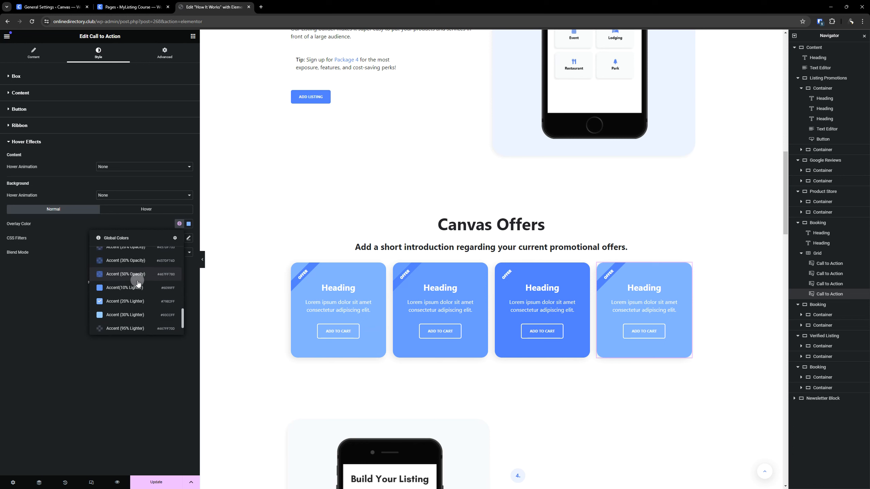
{"action": "scroll", "coordinate": [135, 294], "scroll_direction": "down", "scroll_amount": 2}
{"action": "left_click", "coordinate": [135, 313]}
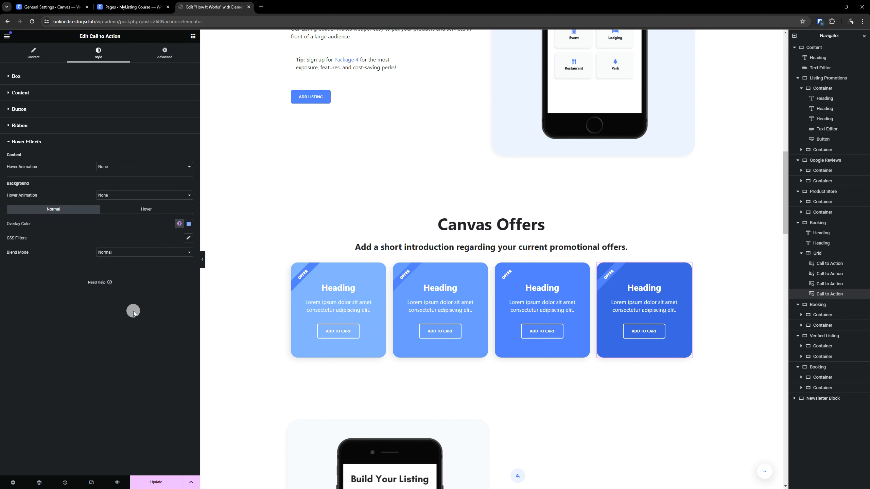
- Set the hover overlay color of the fourth offer card to the global color Accent (10% Darker)
{"action": "left_click", "coordinate": [160, 209]}
{"action": "left_click", "coordinate": [179, 223]}
{"action": "scroll", "coordinate": [131, 295], "scroll_direction": "down", "scroll_amount": 5}
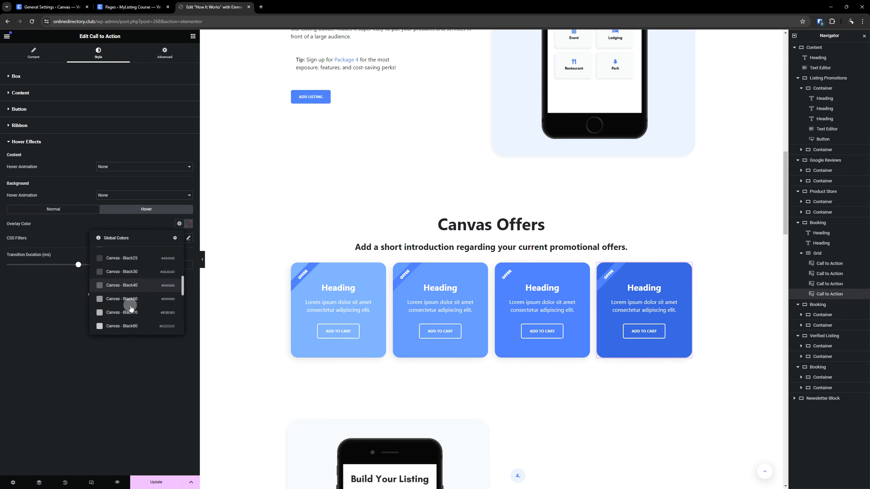
{"action": "left_click", "coordinate": [134, 316]}
{"action": "scroll", "coordinate": [134, 317], "scroll_direction": "down", "scroll_amount": 3}
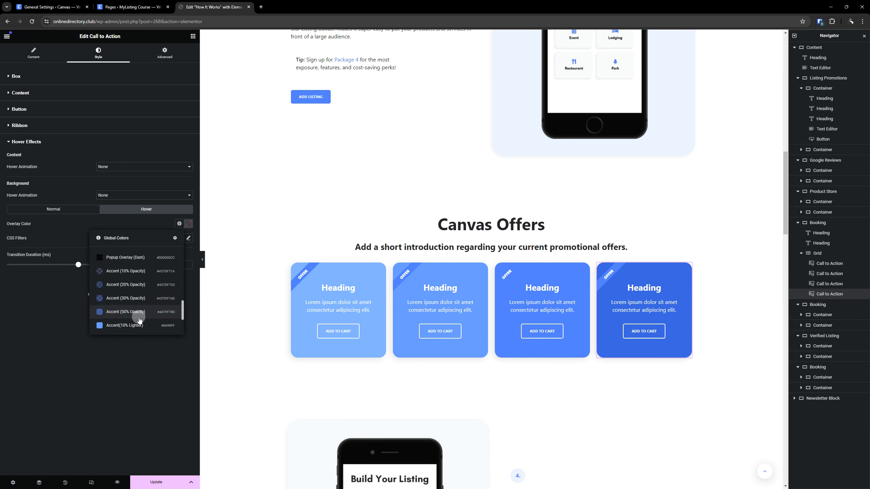
{"action": "left_click", "coordinate": [131, 316]}
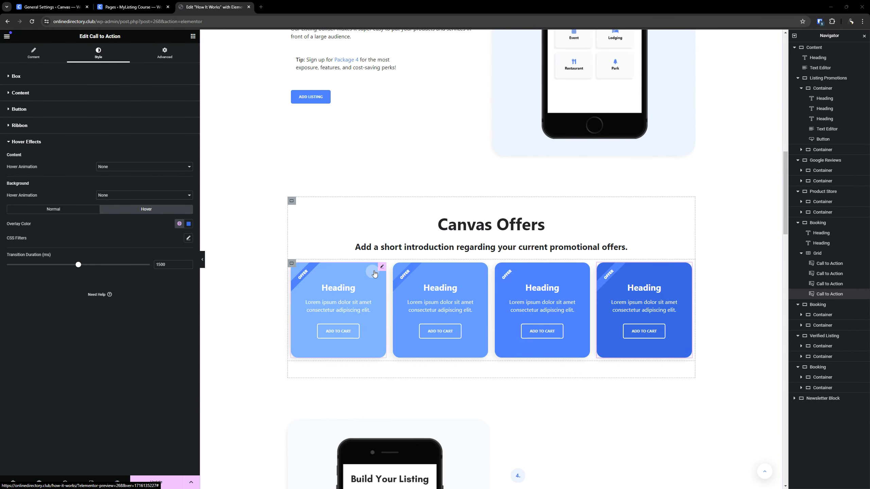
- Set the ribbon background color of the first offer card to the global color Accent (30% Lighter)
{"action": "left_click", "coordinate": [381, 267]}
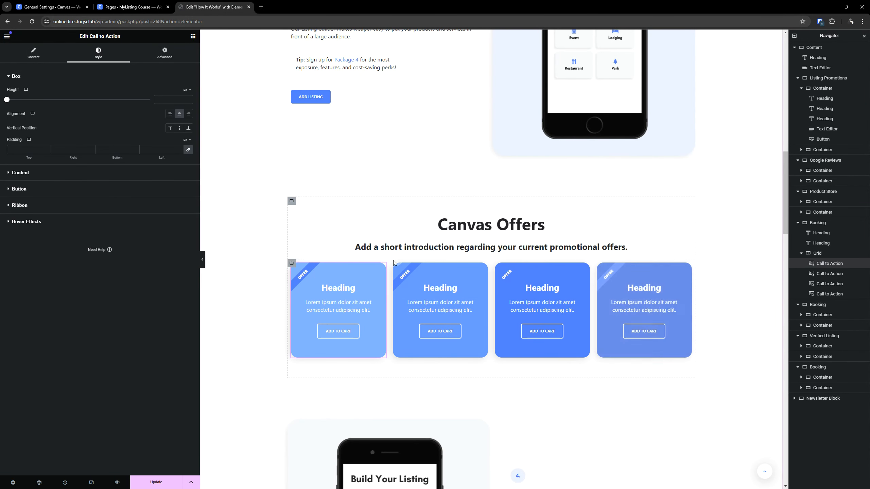
{"action": "left_click", "coordinate": [45, 210]}
{"action": "left_click", "coordinate": [178, 142]}
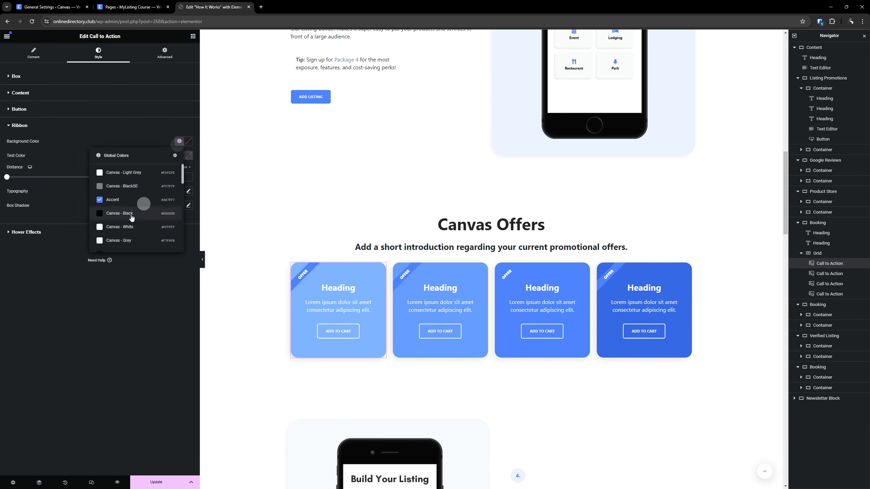
{"action": "scroll", "coordinate": [112, 212], "scroll_direction": "down", "scroll_amount": 5}
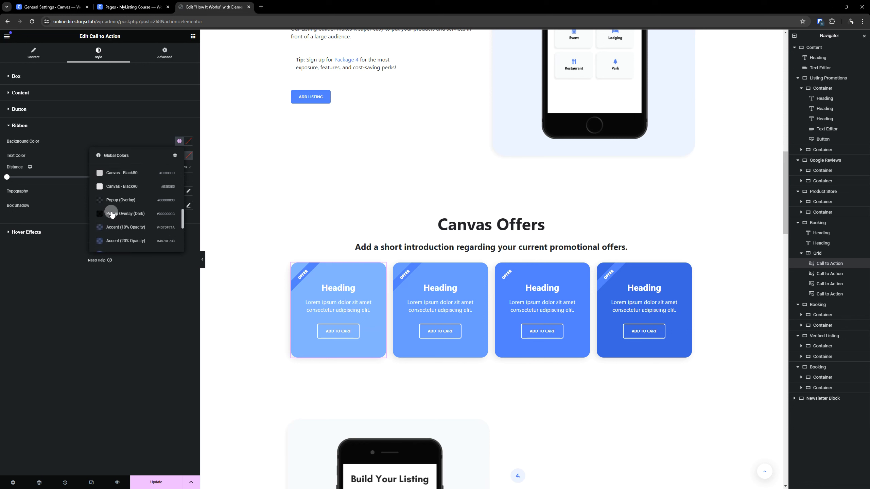
{"action": "scroll", "coordinate": [117, 212], "scroll_direction": "down", "scroll_amount": 6}
{"action": "scroll", "coordinate": [134, 236], "scroll_direction": "down", "scroll_amount": 5}
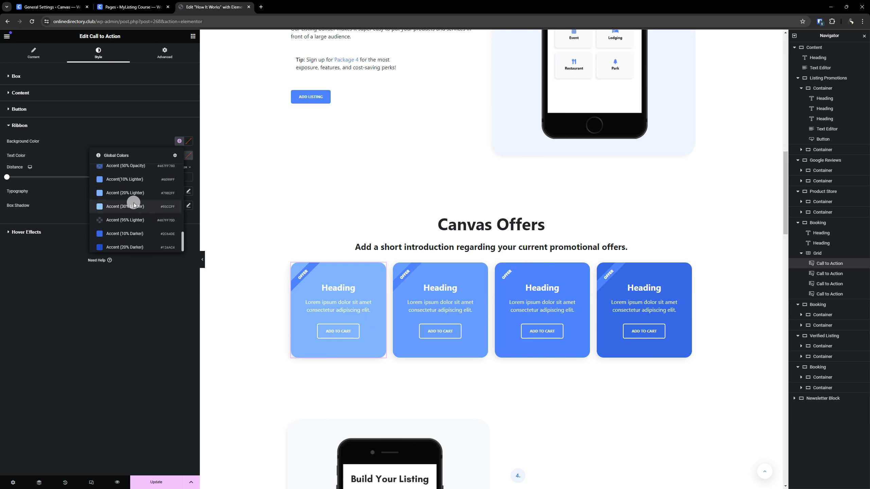
{"action": "left_click", "coordinate": [134, 204]}
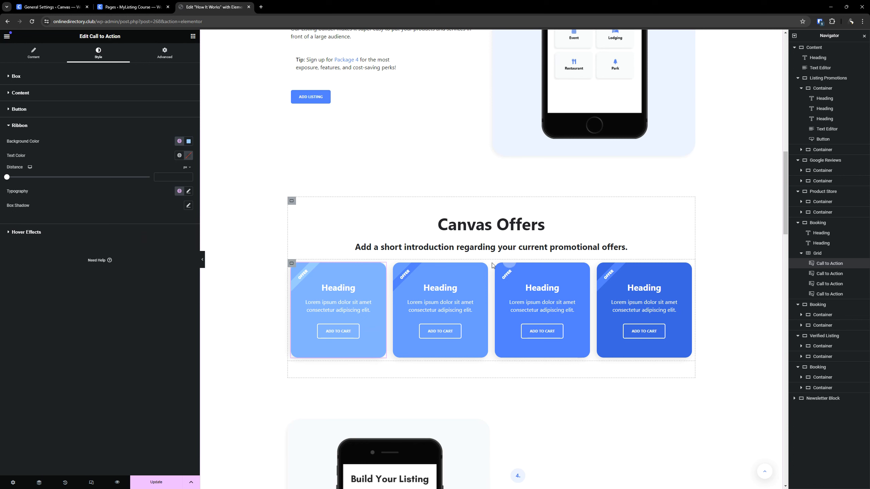
- Set the ribbon background color of the second offer card to the global color Accent (20% Lighter)
{"action": "left_click", "coordinate": [483, 270]}
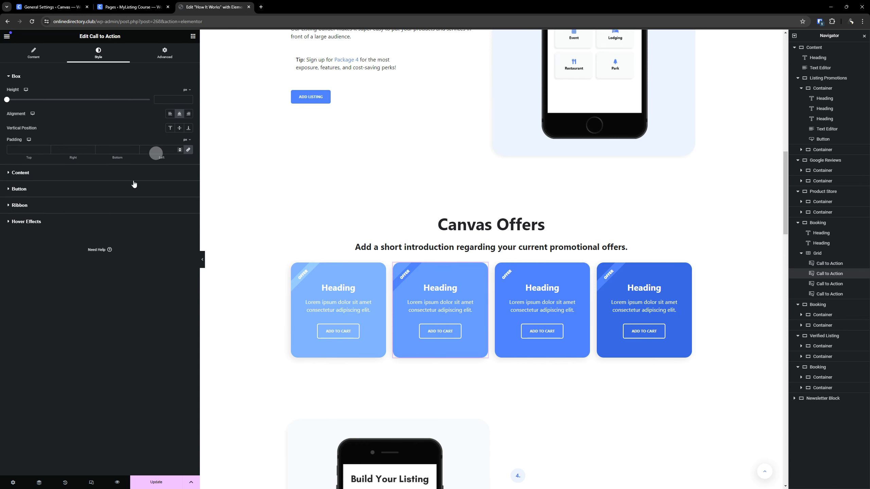
{"action": "left_click", "coordinate": [38, 206]}
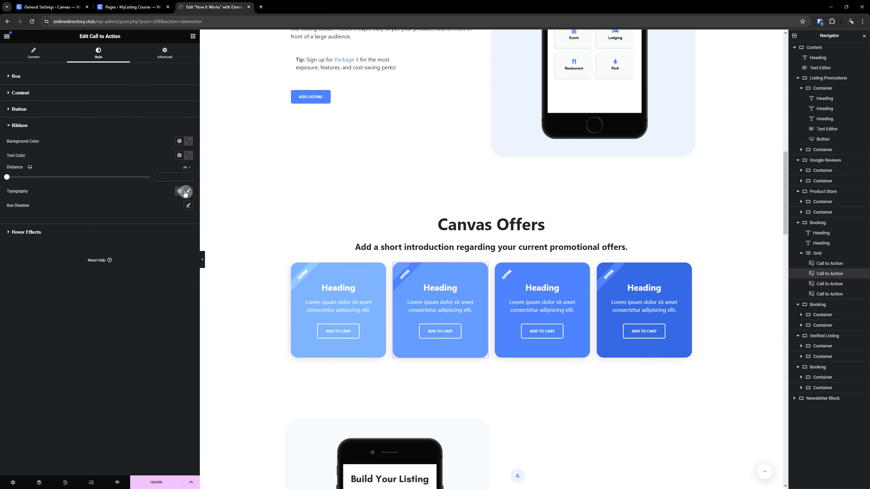
{"action": "left_click", "coordinate": [178, 141]}
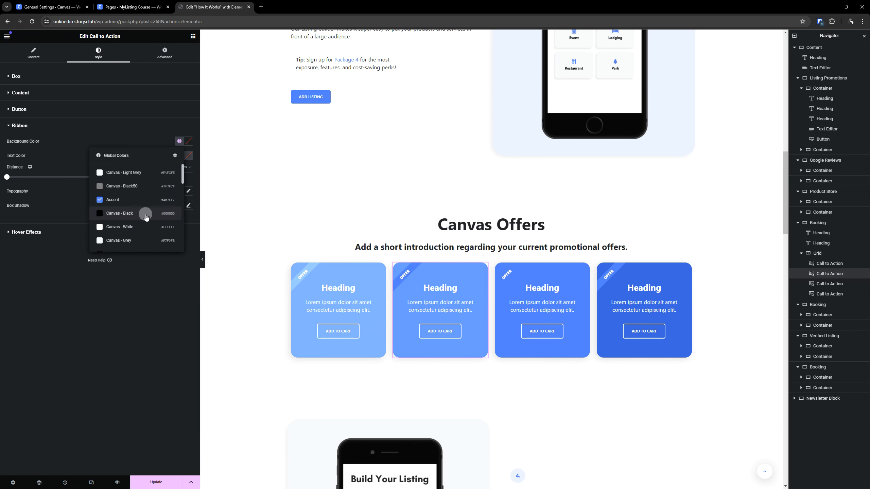
{"action": "scroll", "coordinate": [144, 215], "scroll_direction": "down", "scroll_amount": 1}
{"action": "scroll", "coordinate": [146, 216], "scroll_direction": "down", "scroll_amount": 6}
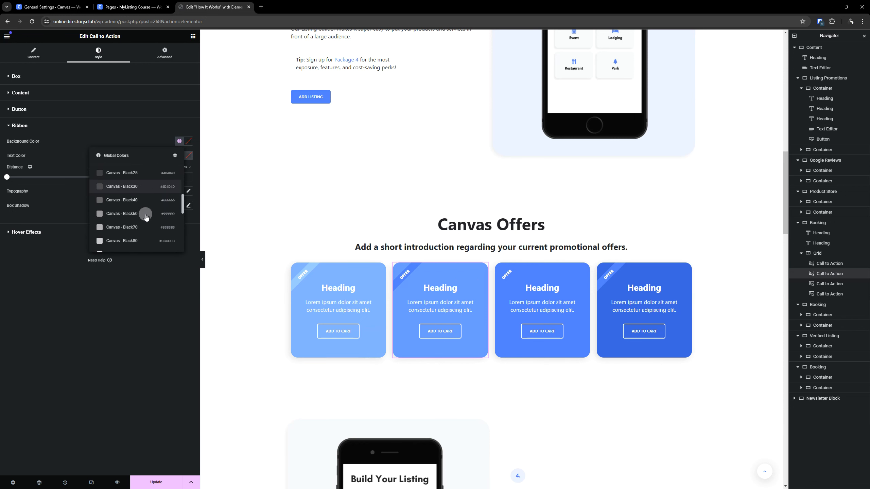
{"action": "scroll", "coordinate": [146, 216], "scroll_direction": "down", "scroll_amount": 2}
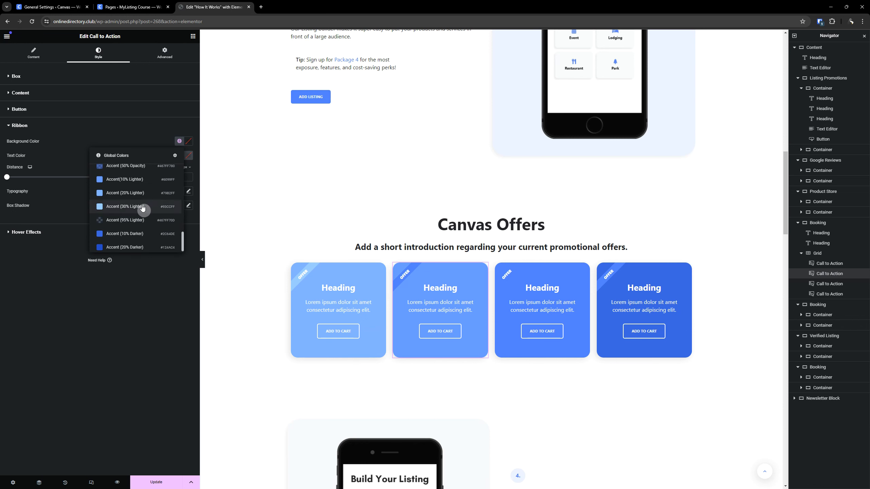
{"action": "left_click", "coordinate": [139, 194]}
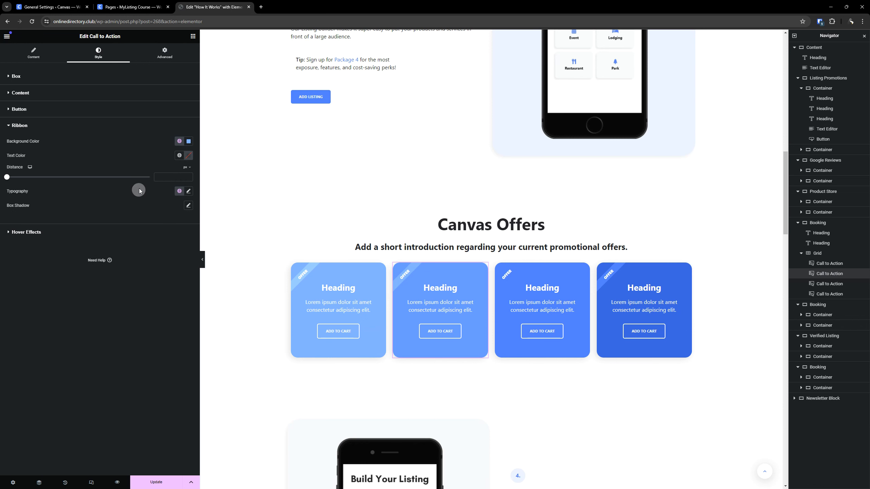
- Set the ribbon background color of the third offer card to the global color Accent (10% Lighter)
{"action": "left_click", "coordinate": [584, 268]}
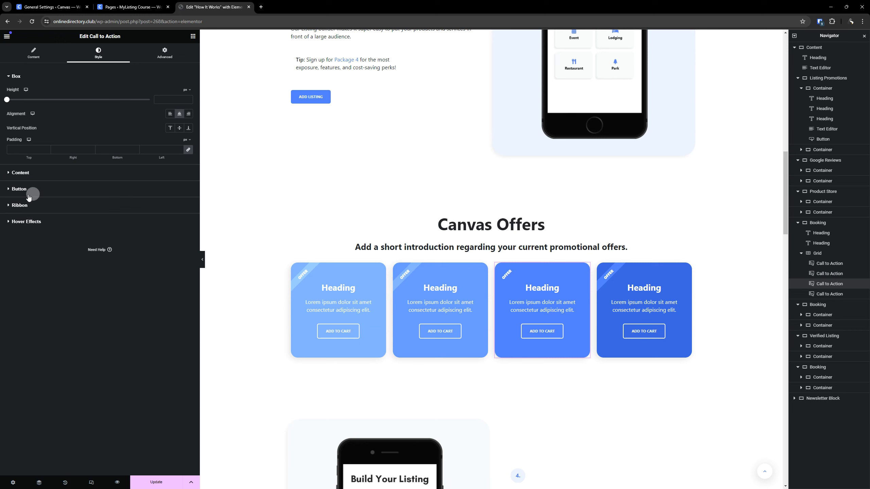
{"action": "left_click", "coordinate": [45, 205]}
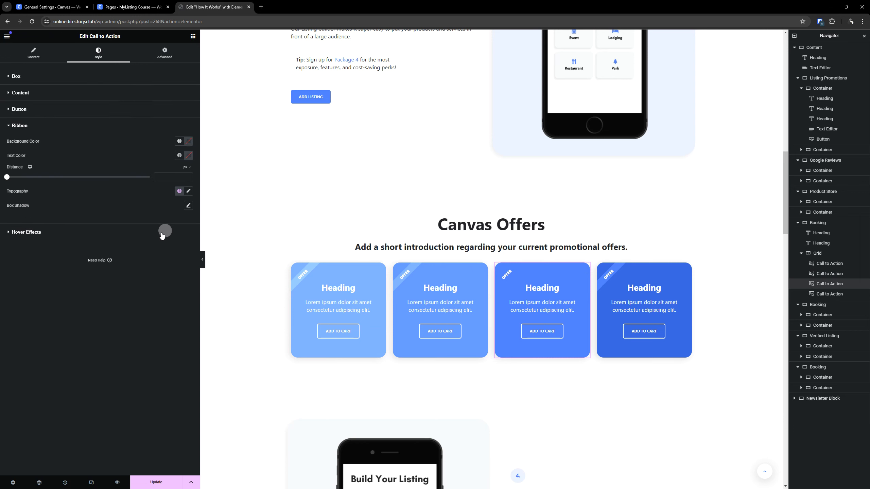
{"action": "left_click", "coordinate": [177, 145]}
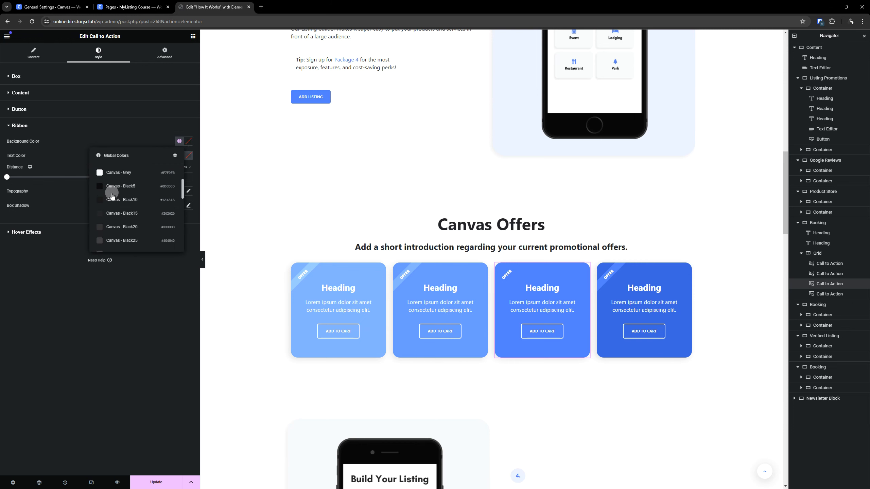
{"action": "scroll", "coordinate": [145, 198], "scroll_direction": "down", "scroll_amount": 6}
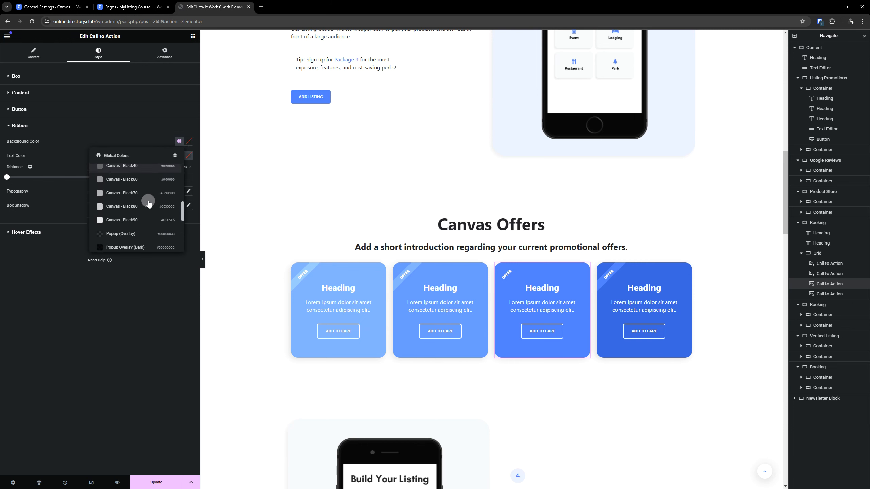
{"action": "scroll", "coordinate": [149, 204], "scroll_direction": "down", "scroll_amount": 2}
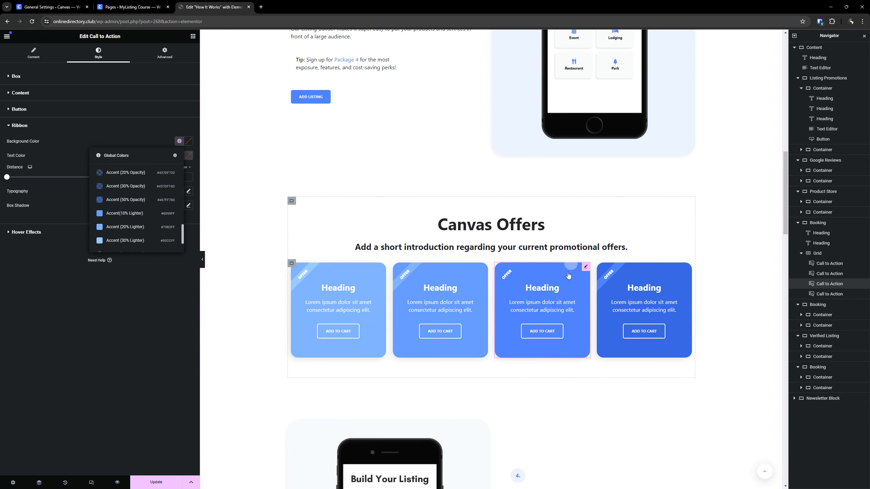
{"action": "left_click", "coordinate": [134, 213]}
- Keep the global color Accent for the fourth offer card's ribbon background and update the page
{"action": "left_click", "coordinate": [830, 294]}
{"action": "left_click", "coordinate": [179, 141]}
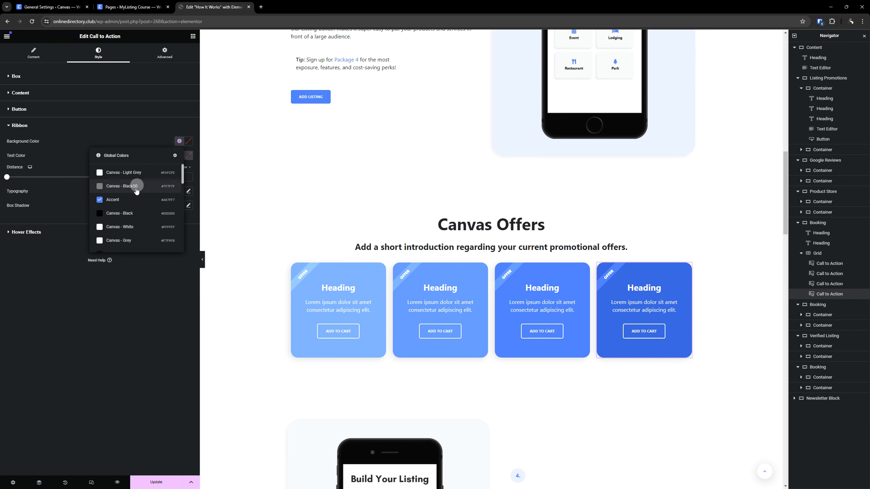
{"action": "left_click", "coordinate": [124, 390]}
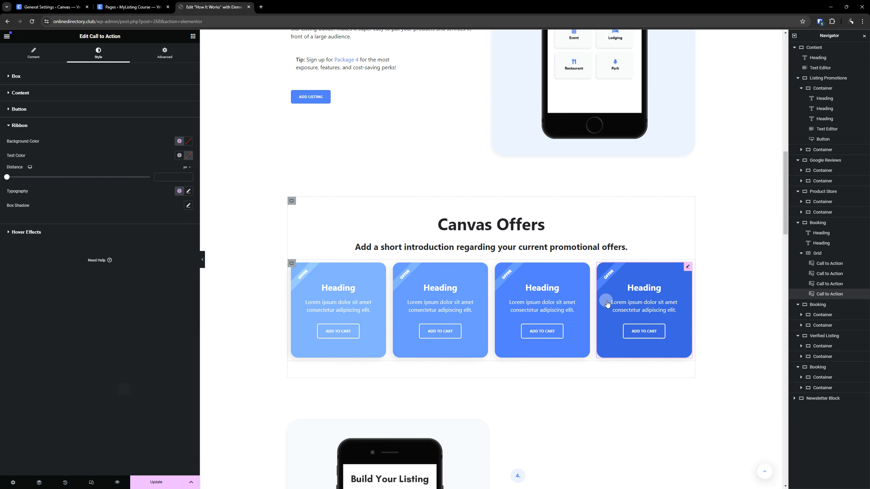
{"action": "left_click", "coordinate": [160, 484]}
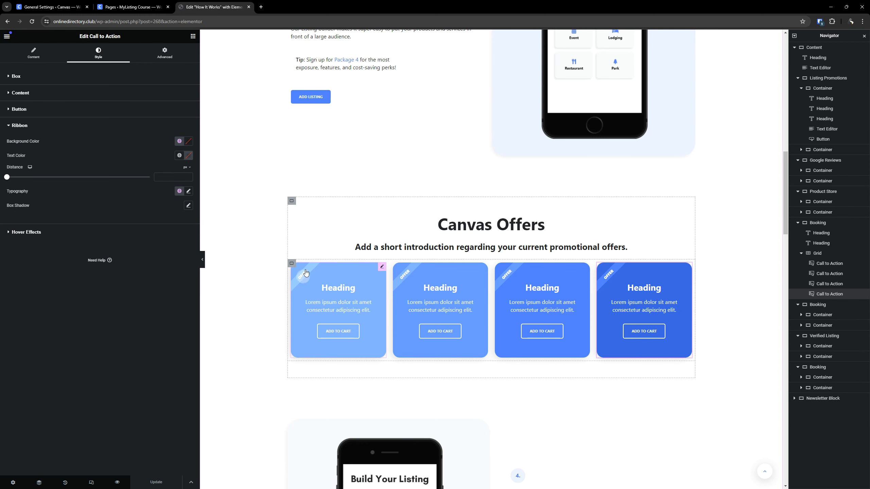
- Set the background and border colors of the first offer card's button to the global color Accent (30% Lighter)
{"action": "left_click", "coordinate": [380, 266]}
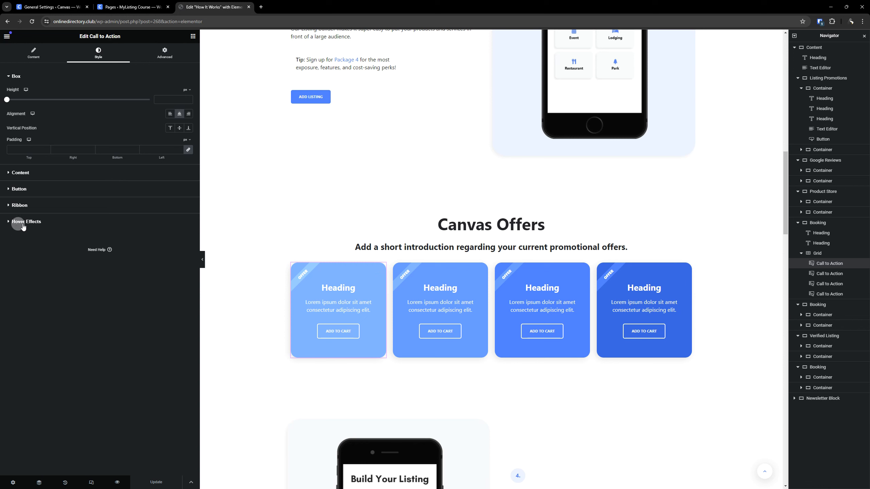
{"action": "left_click", "coordinate": [34, 189]}
{"action": "left_click", "coordinate": [35, 190]}
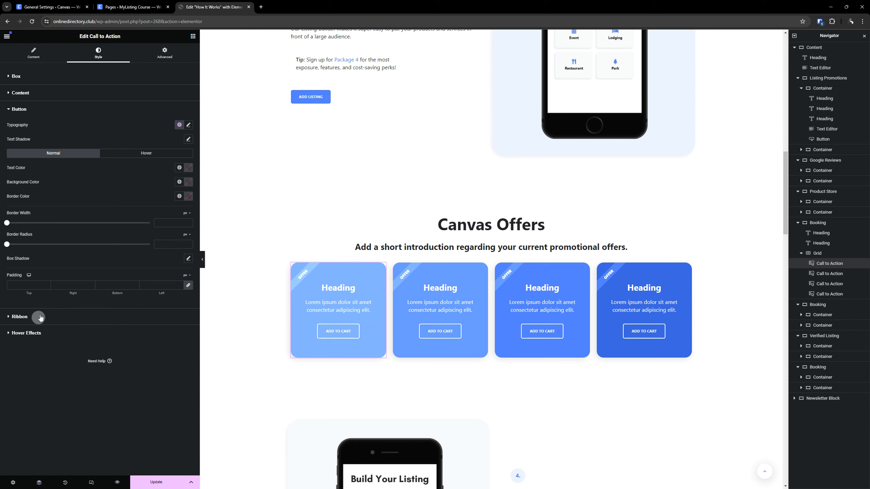
{"action": "left_click", "coordinate": [177, 186]}
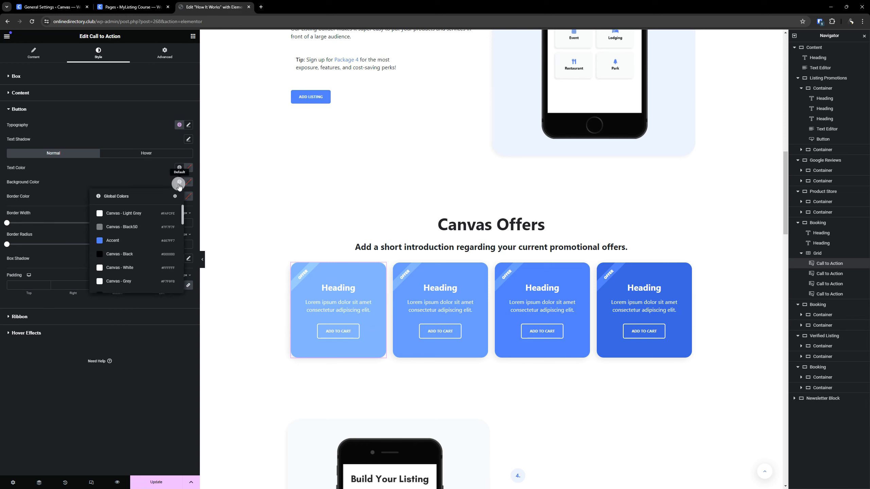
{"action": "scroll", "coordinate": [116, 262], "scroll_direction": "down", "scroll_amount": 3}
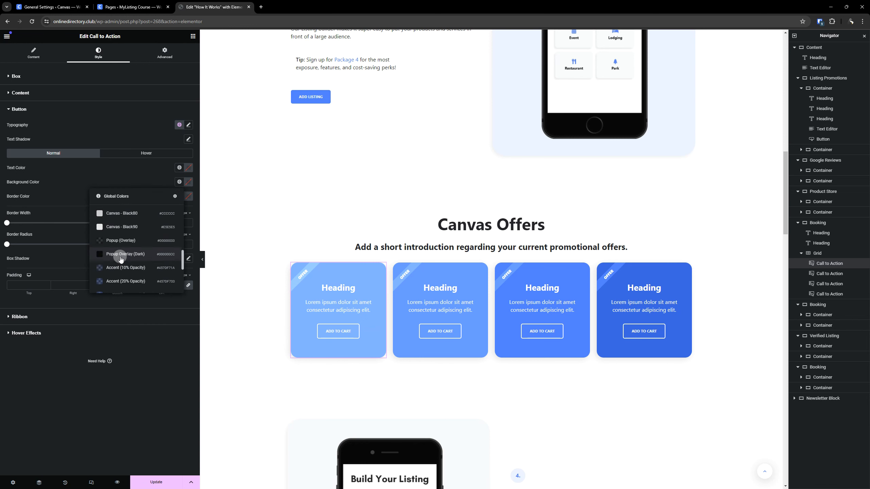
{"action": "scroll", "coordinate": [121, 259], "scroll_direction": "down", "scroll_amount": 3}
{"action": "left_click", "coordinate": [126, 280]}
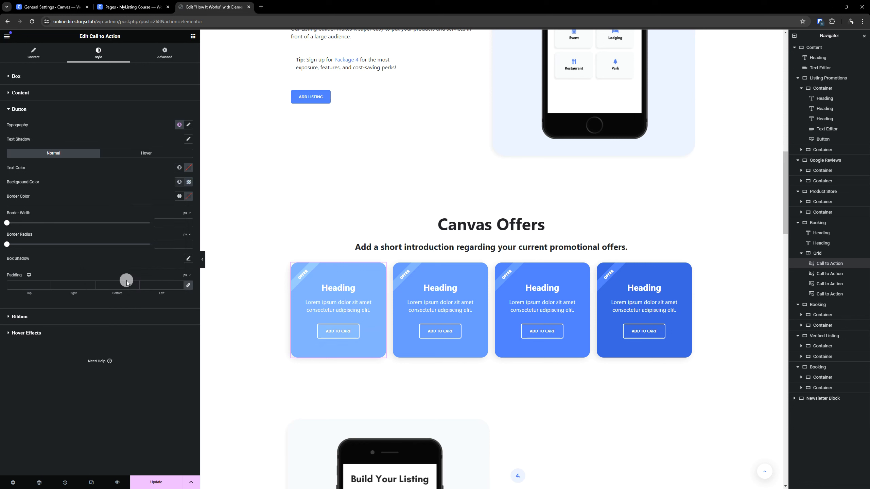
{"action": "left_click", "coordinate": [179, 196]}
{"action": "scroll", "coordinate": [127, 262], "scroll_direction": "down", "scroll_amount": 5}
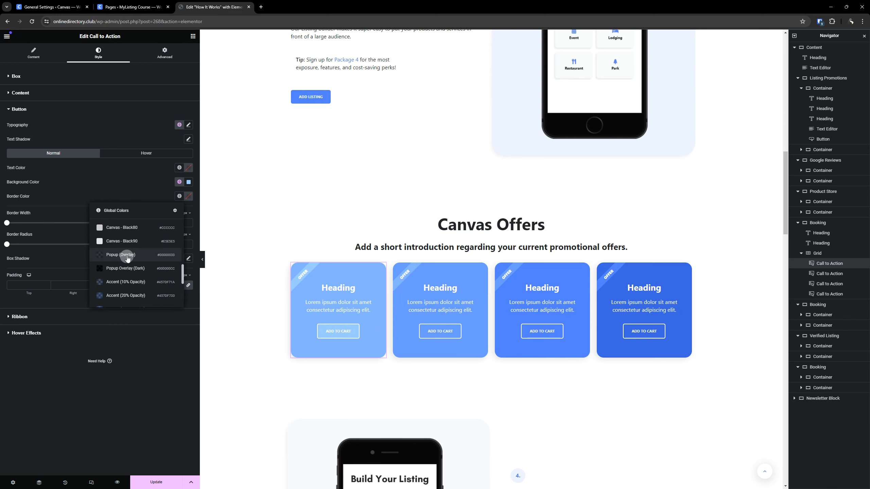
{"action": "left_click", "coordinate": [128, 252]}
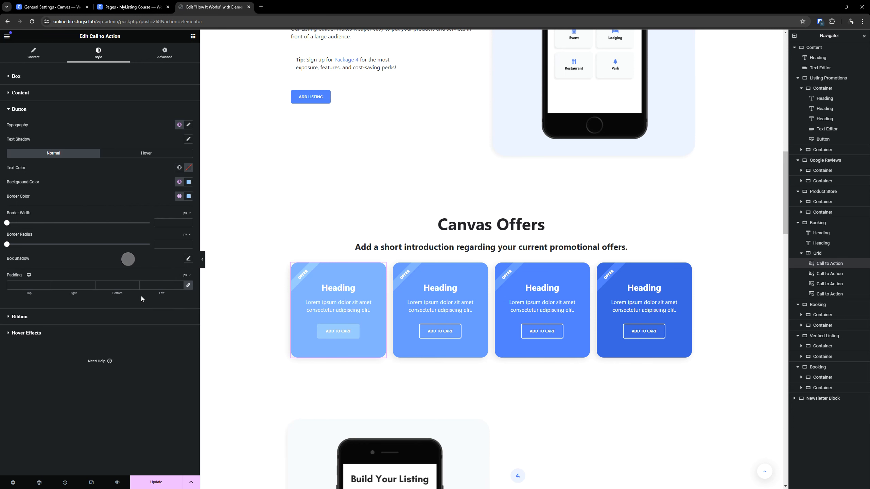
- Try the global color Accent (10% Lighter) for the background and border of the second offer card's button
{"action": "left_click", "coordinate": [481, 268]}
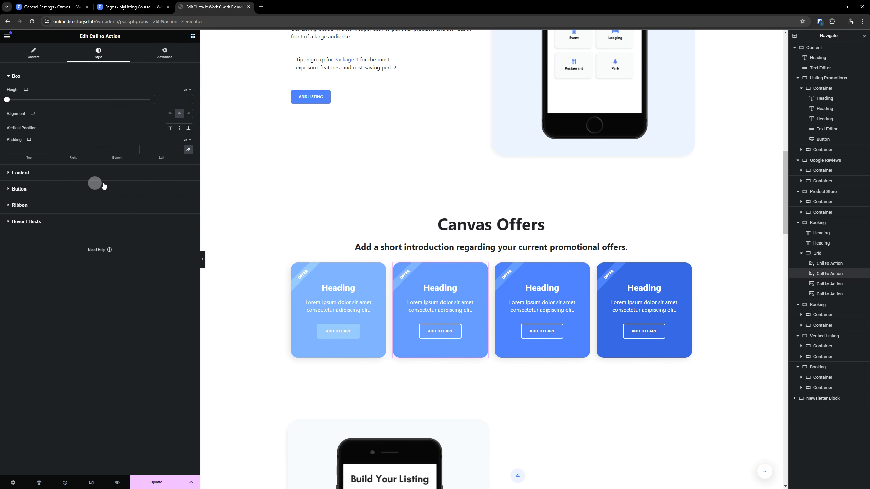
{"action": "left_click", "coordinate": [37, 189]}
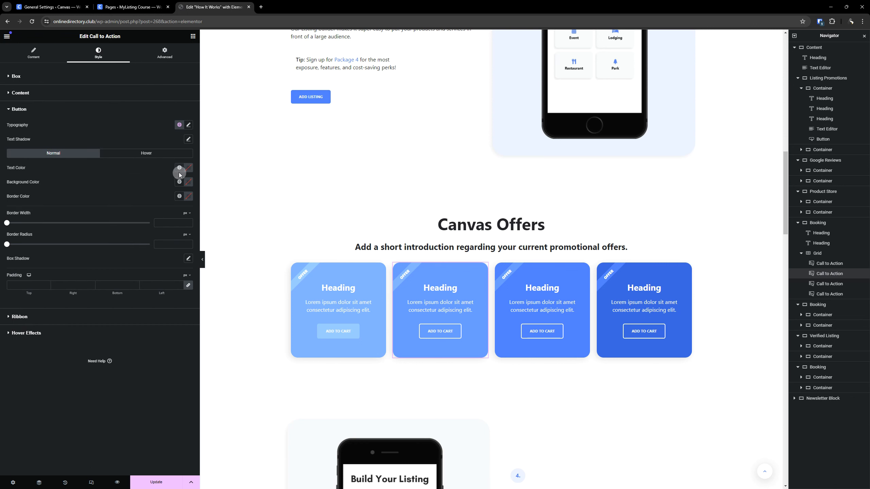
{"action": "left_click", "coordinate": [179, 184]}
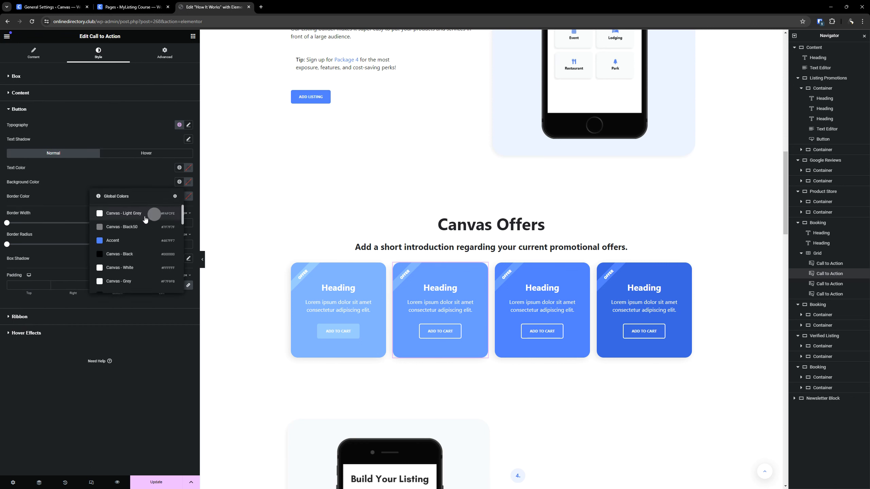
{"action": "scroll", "coordinate": [144, 217], "scroll_direction": "down", "scroll_amount": 5}
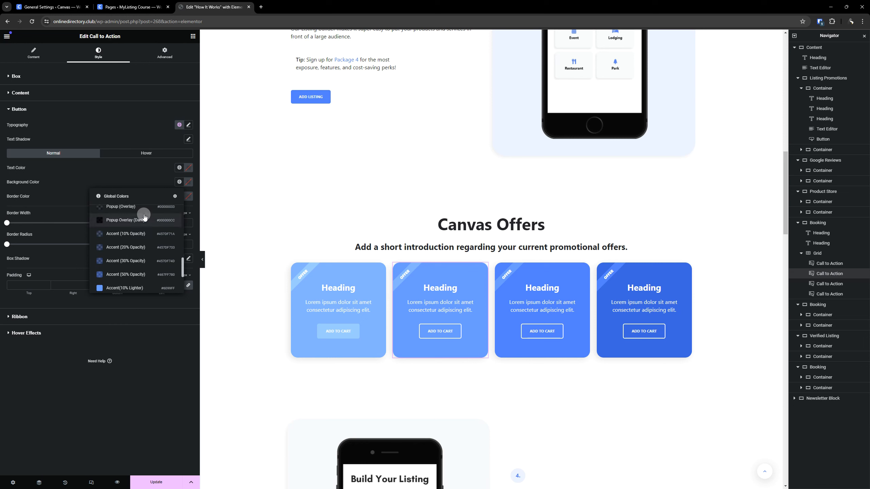
{"action": "scroll", "coordinate": [140, 226], "scroll_direction": "down", "scroll_amount": 3}
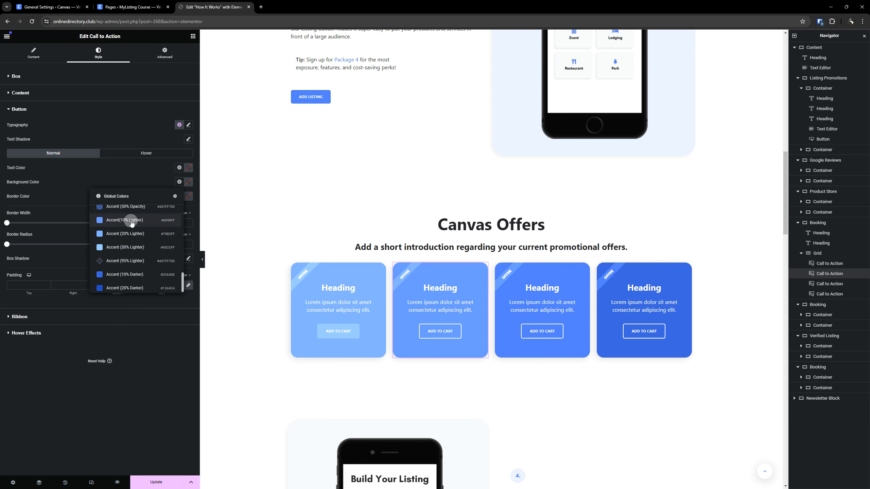
{"action": "left_click", "coordinate": [130, 220]}
{"action": "left_click", "coordinate": [179, 196]}
{"action": "scroll", "coordinate": [145, 241], "scroll_direction": "down", "scroll_amount": 3}
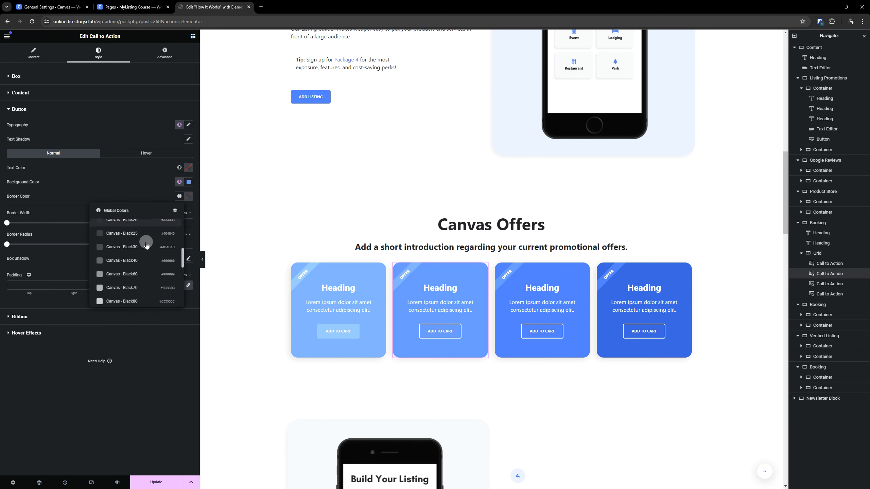
{"action": "scroll", "coordinate": [147, 244], "scroll_direction": "down", "scroll_amount": 4}
{"action": "left_click", "coordinate": [140, 267]}
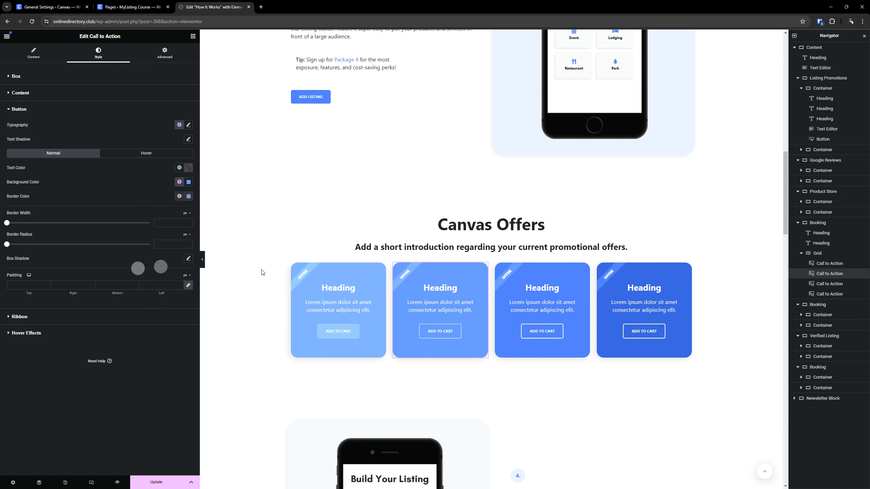
- Set the background and border colors of the second offer card's button to the global color Accent (20% Lighter)
{"action": "left_click", "coordinate": [180, 182]}
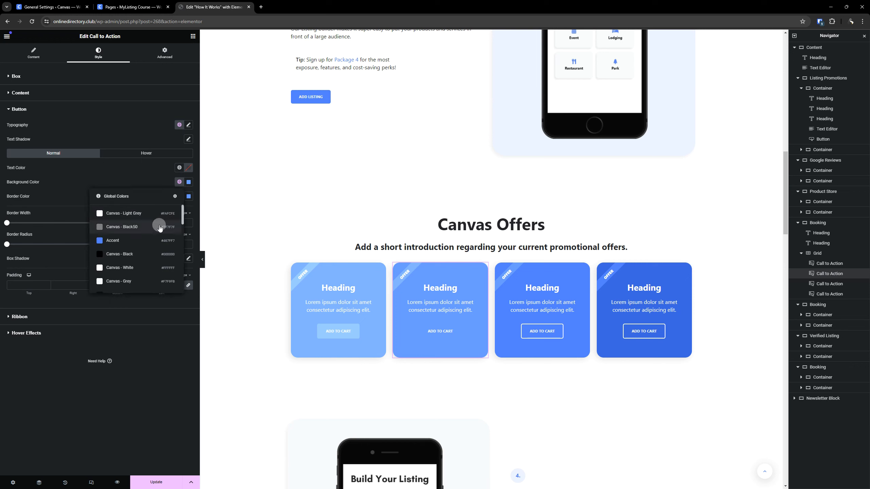
{"action": "scroll", "coordinate": [159, 227], "scroll_direction": "down", "scroll_amount": 5}
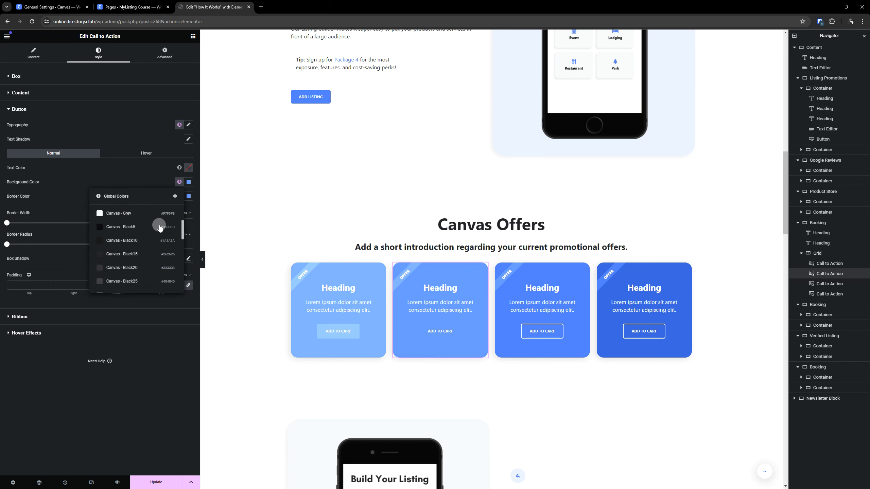
{"action": "scroll", "coordinate": [159, 228], "scroll_direction": "down", "scroll_amount": 5}
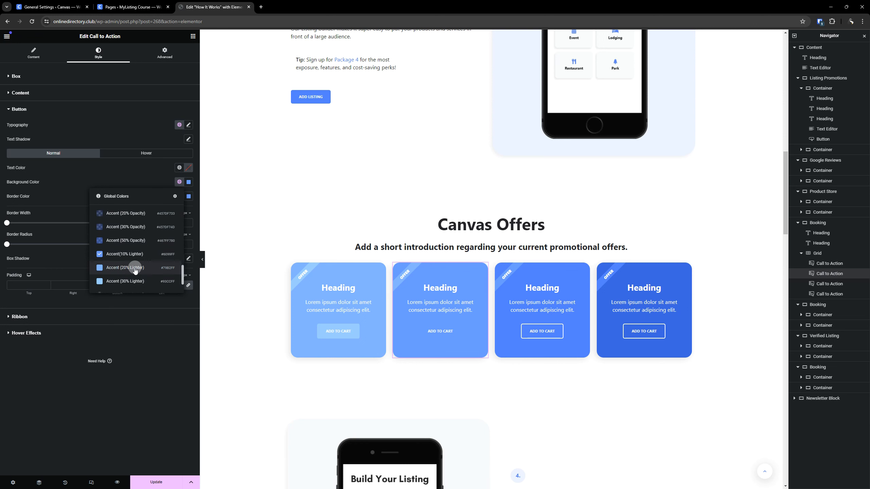
{"action": "left_click", "coordinate": [135, 268]}
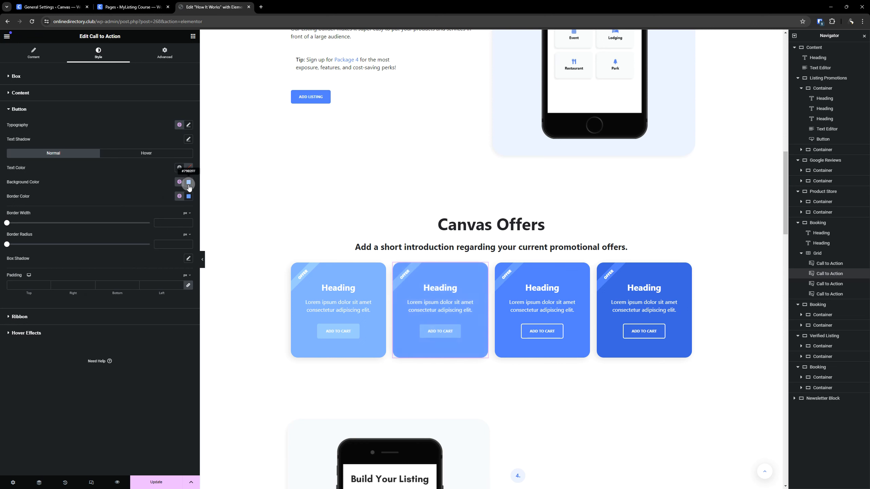
{"action": "left_click", "coordinate": [179, 197]}
{"action": "scroll", "coordinate": [129, 250], "scroll_direction": "down", "scroll_amount": 5}
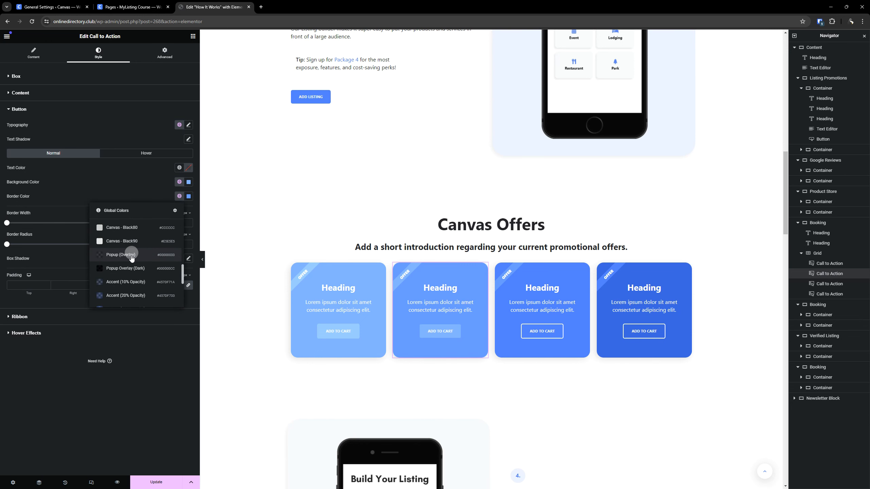
{"action": "left_click", "coordinate": [130, 279]}
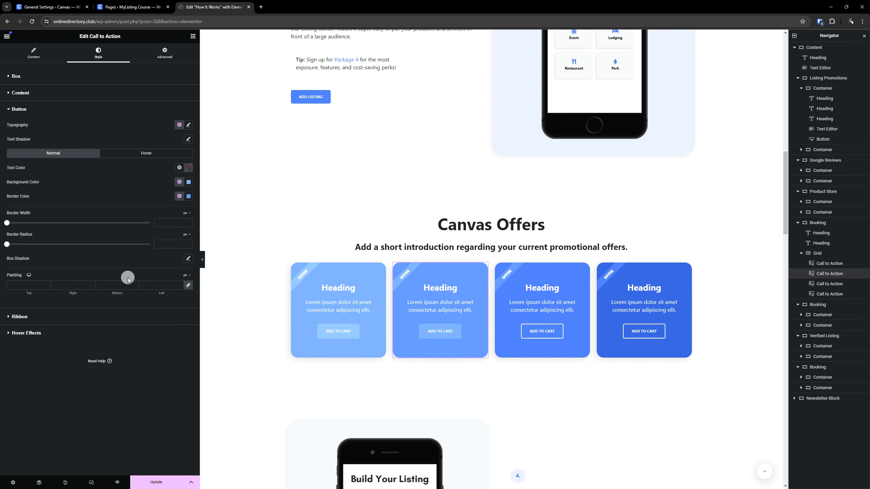
- Set the background and border colors of the third offer card's button to the global color Accent (10% Lighter)
{"action": "left_click", "coordinate": [585, 268]}
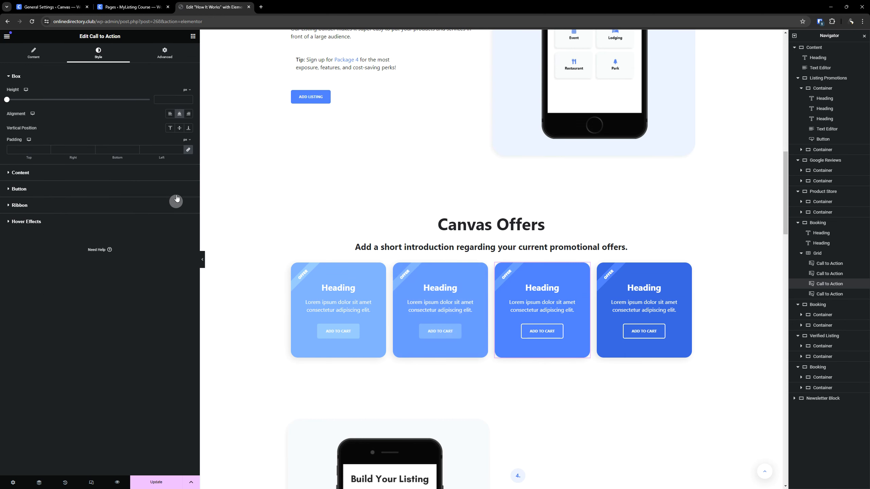
{"action": "left_click", "coordinate": [175, 189]}
{"action": "left_click", "coordinate": [179, 181]}
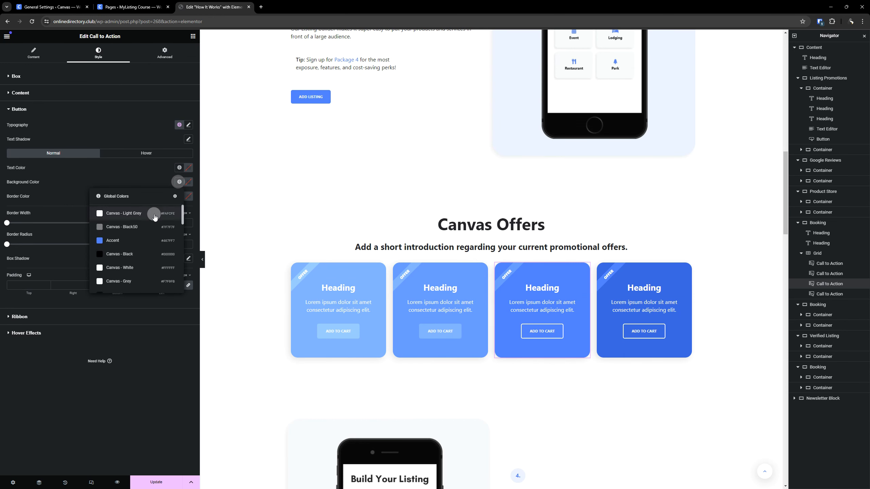
{"action": "scroll", "coordinate": [145, 233], "scroll_direction": "down", "scroll_amount": 4}
{"action": "scroll", "coordinate": [140, 240], "scroll_direction": "down", "scroll_amount": 4}
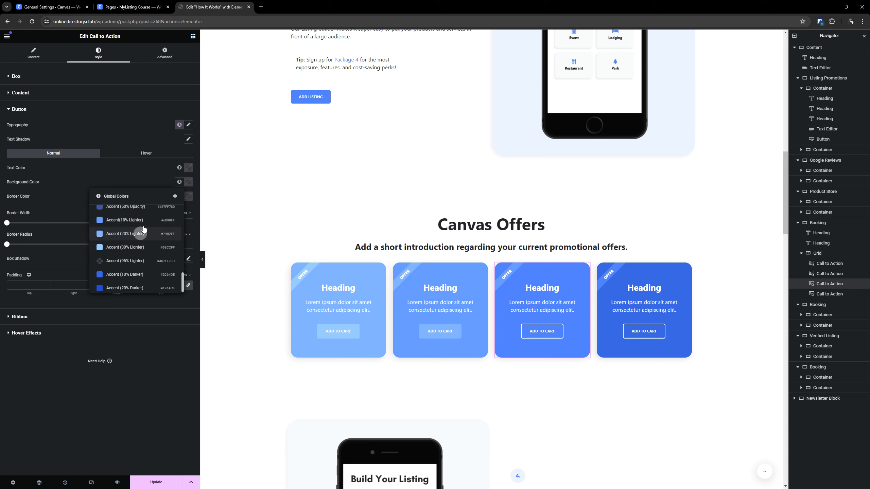
{"action": "left_click", "coordinate": [145, 225]}
{"action": "left_click", "coordinate": [179, 196]}
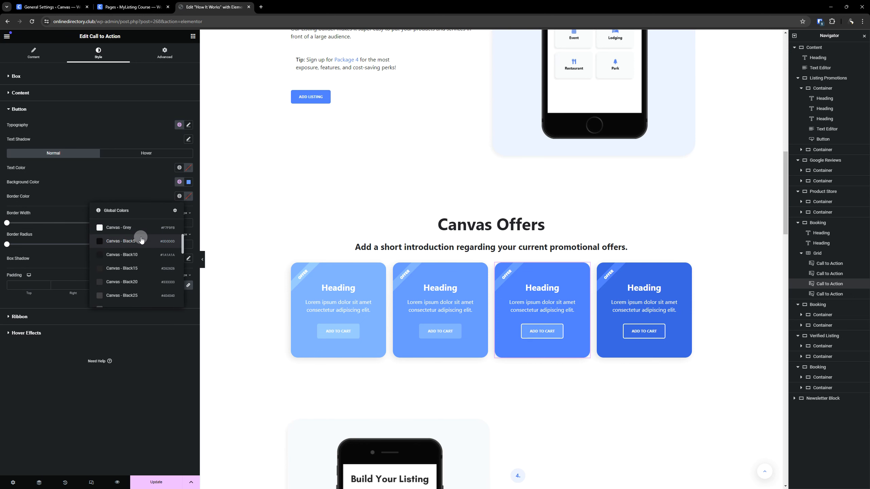
{"action": "scroll", "coordinate": [141, 239], "scroll_direction": "down", "scroll_amount": 4}
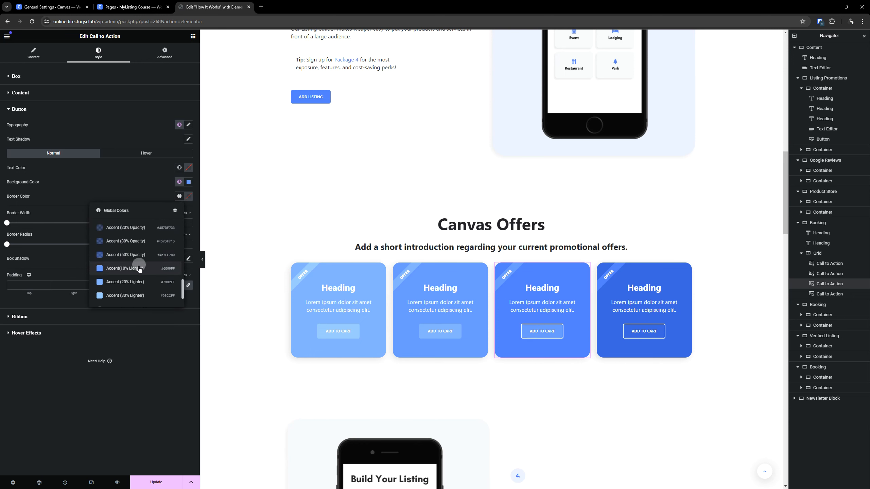
{"action": "left_click", "coordinate": [138, 266]}
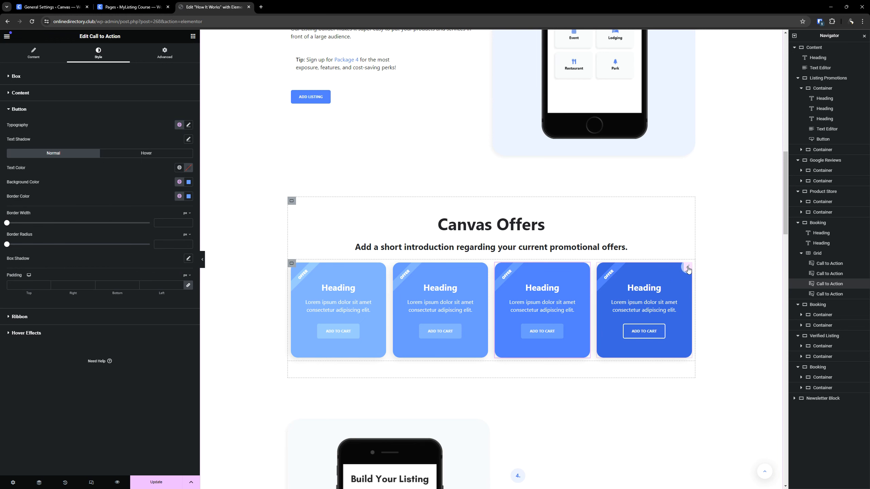
- Try the global color Accent (10% Lighter) for the background of the fourth offer card's button
{"action": "left_click", "coordinate": [688, 268]}
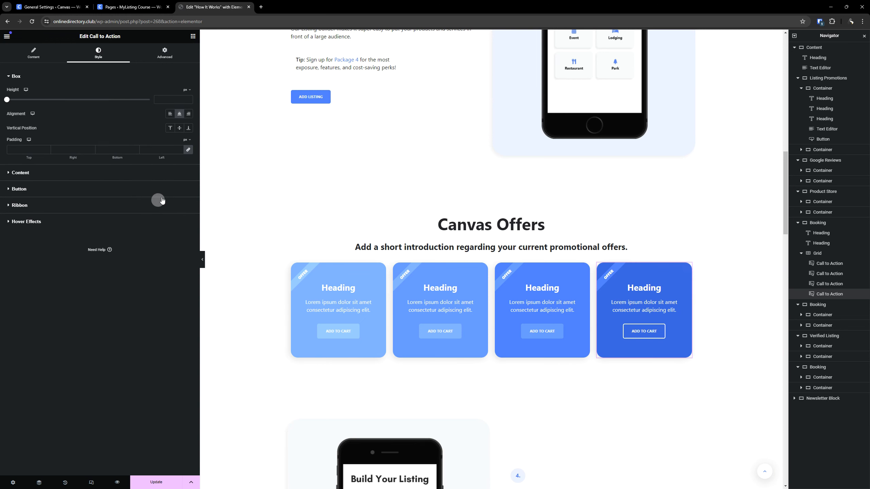
{"action": "left_click", "coordinate": [67, 193]}
{"action": "left_click", "coordinate": [179, 183]}
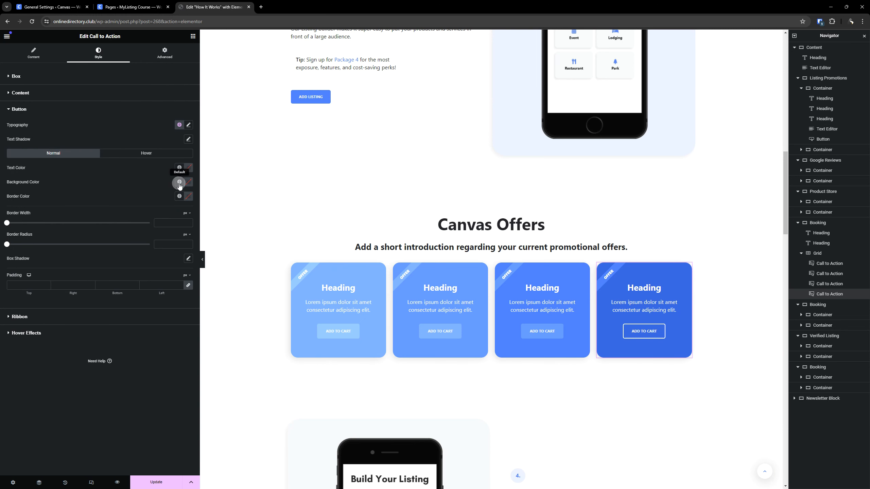
{"action": "scroll", "coordinate": [148, 221], "scroll_direction": "down", "scroll_amount": 5}
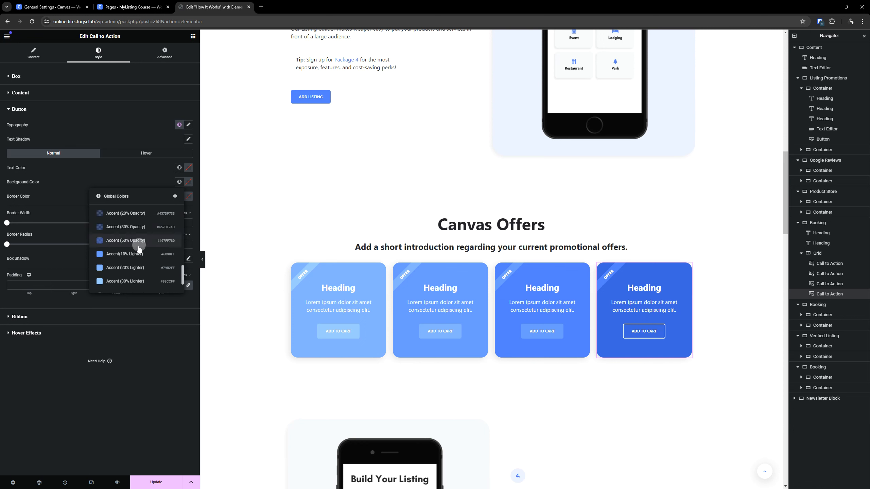
{"action": "left_click", "coordinate": [131, 254]}
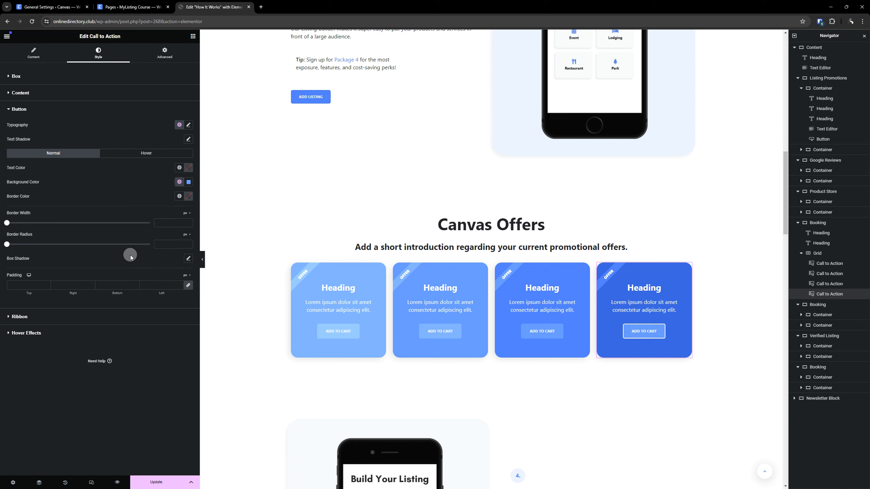
- Set the background color of the fourth offer card's button to the global color Accent
{"action": "left_click", "coordinate": [179, 181]}
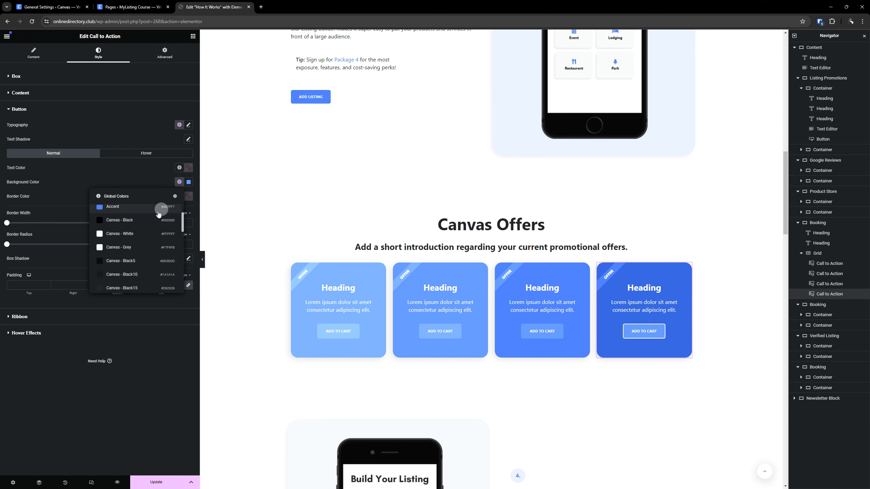
{"action": "left_click", "coordinate": [117, 240]}
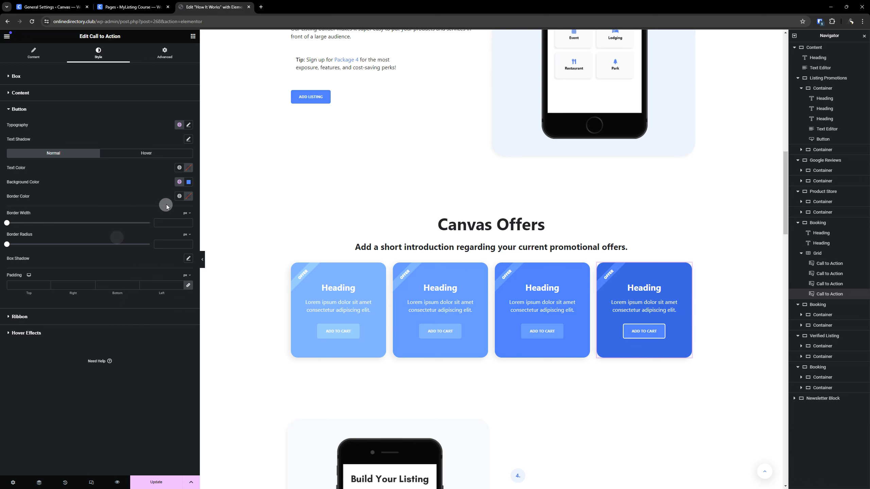
- Set the border color of the fourth offer card's button to the global color Accent and update the page
{"action": "left_click", "coordinate": [179, 196]}
{"action": "scroll", "coordinate": [162, 247], "scroll_direction": "down", "scroll_amount": 2}
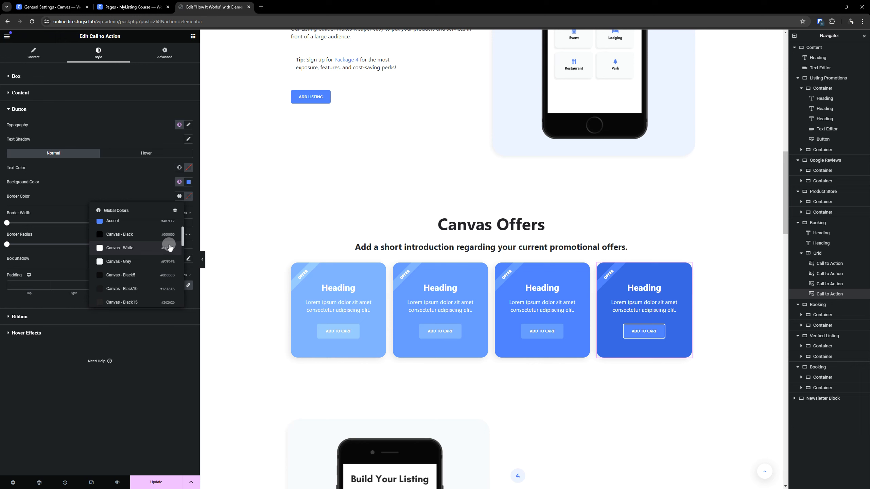
{"action": "scroll", "coordinate": [150, 248], "scroll_direction": "up", "scroll_amount": 2}
{"action": "left_click", "coordinate": [141, 252]}
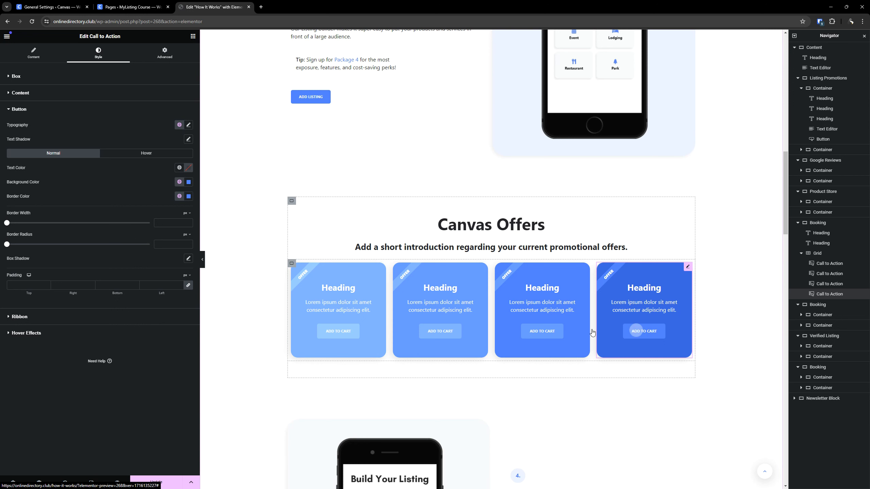
{"action": "scroll", "coordinate": [377, 308], "scroll_direction": "down", "scroll_amount": 1}
{"action": "left_click", "coordinate": [170, 479]}
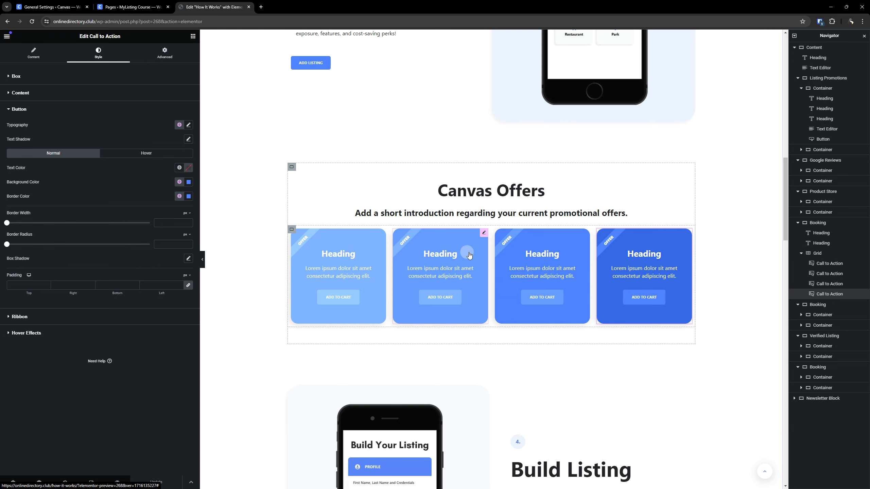
- Review the page sections around the offer cards and down to the newsletter block, expanding the Booking item of the Reach Further accordion
{"action": "scroll", "coordinate": [530, 276], "scroll_direction": "down", "scroll_amount": 5}
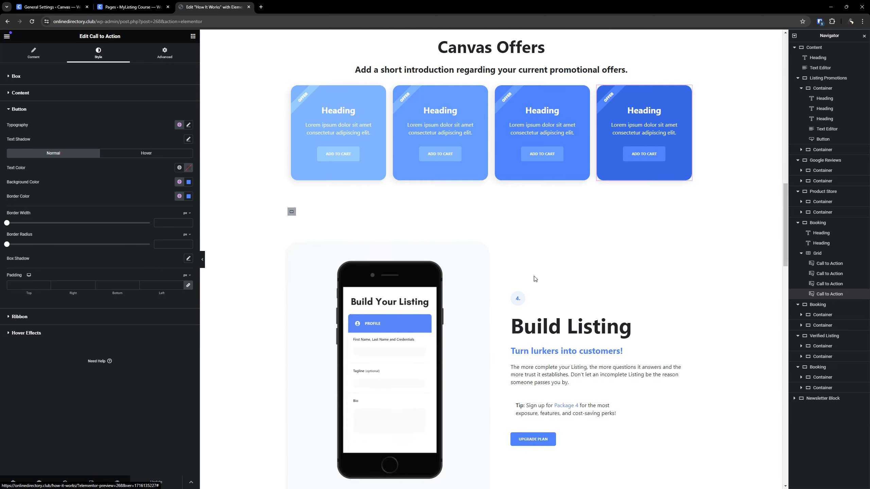
{"action": "scroll", "coordinate": [565, 277], "scroll_direction": "up", "scroll_amount": 11}
{"action": "scroll", "coordinate": [565, 278], "scroll_direction": "down", "scroll_amount": 13}
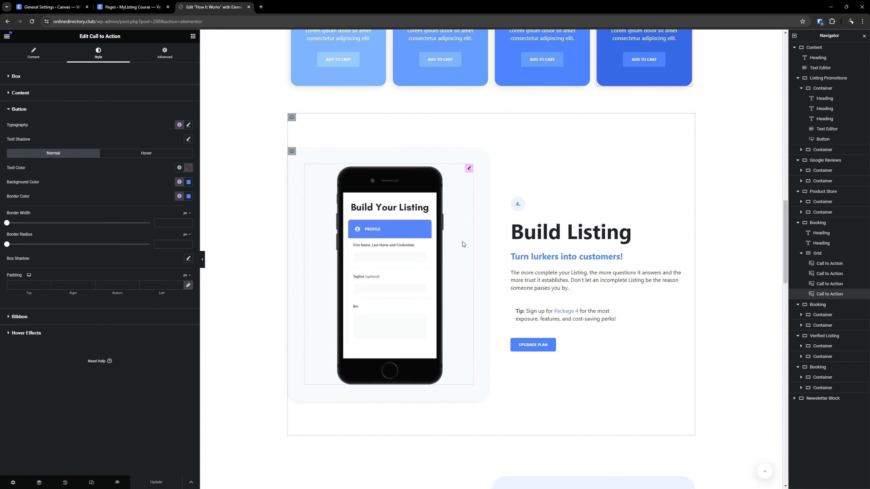
{"action": "scroll", "coordinate": [619, 218], "scroll_direction": "down", "scroll_amount": 4}
{"action": "scroll", "coordinate": [619, 217], "scroll_direction": "up", "scroll_amount": 15}
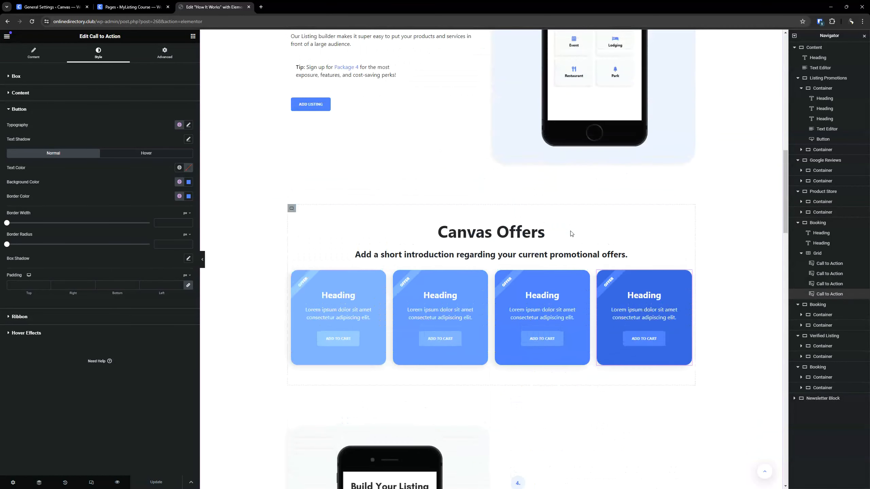
{"action": "scroll", "coordinate": [570, 233], "scroll_direction": "up", "scroll_amount": 8}
{"action": "scroll", "coordinate": [573, 236], "scroll_direction": "down", "scroll_amount": 20}
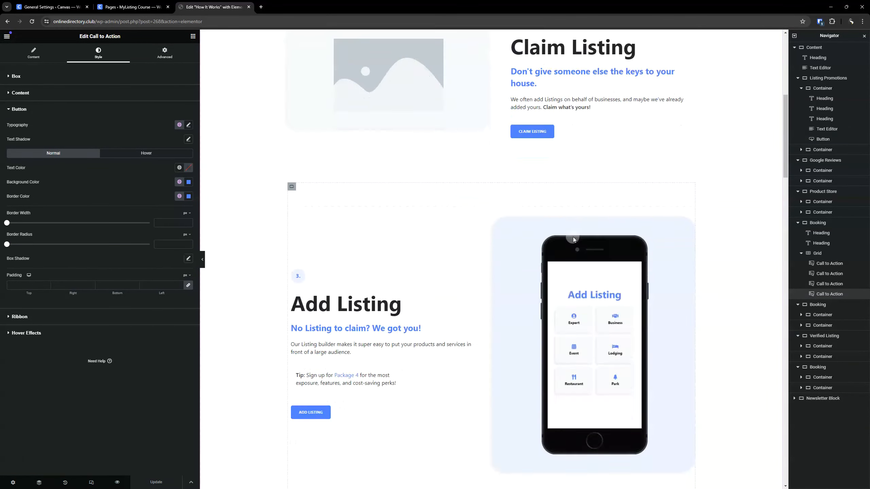
{"action": "scroll", "coordinate": [574, 238], "scroll_direction": "down", "scroll_amount": 20}
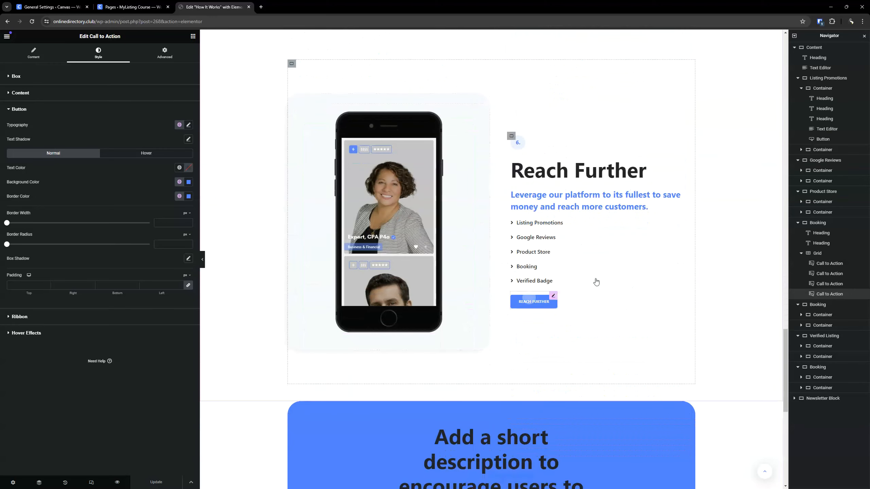
{"action": "scroll", "coordinate": [582, 301], "scroll_direction": "down", "scroll_amount": 5}
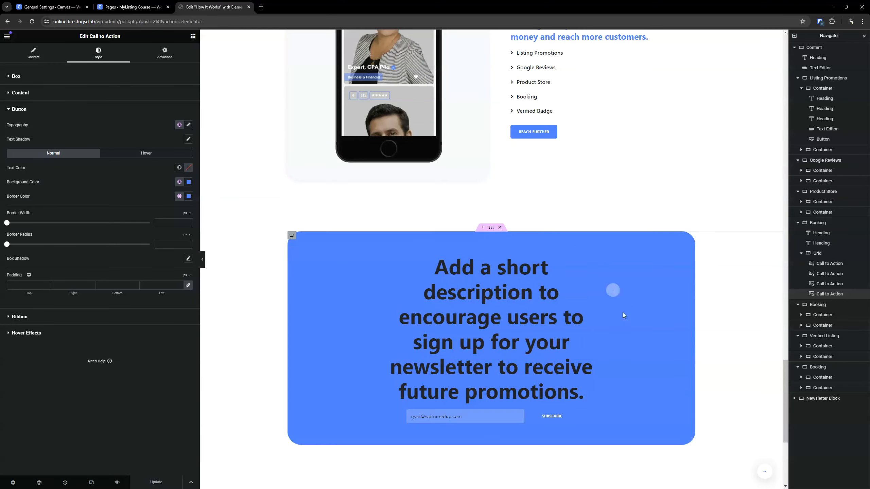
{"action": "left_click", "coordinate": [513, 97]}
{"action": "scroll", "coordinate": [513, 98], "scroll_direction": "down", "scroll_amount": 5}
{"action": "scroll", "coordinate": [513, 98], "scroll_direction": "up", "scroll_amount": 3}
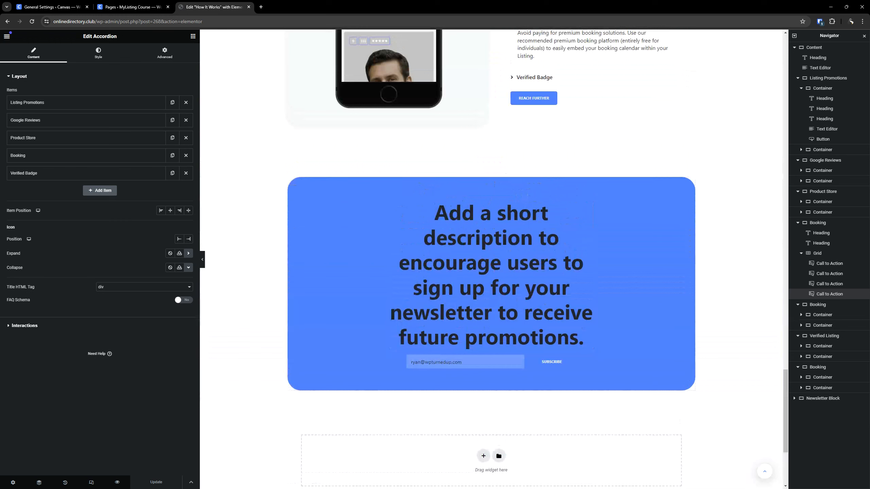
- Set the newsletter heading's text color to the global color Canvas - White and apply a smaller global font
{"action": "left_click", "coordinate": [460, 243]}
{"action": "left_click", "coordinate": [98, 52]}
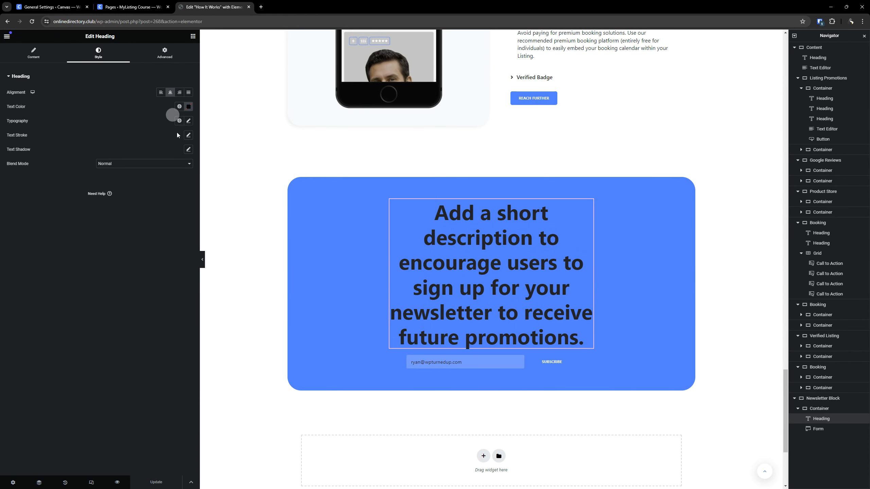
{"action": "left_click", "coordinate": [179, 106]}
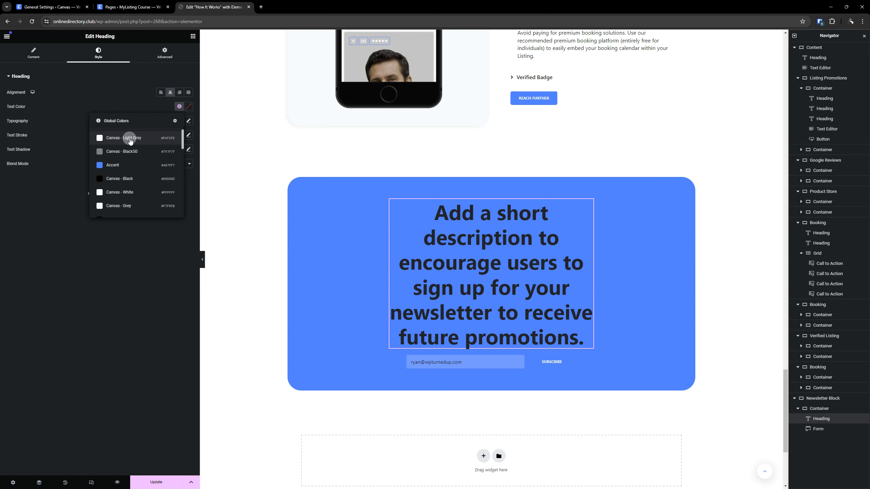
{"action": "left_click", "coordinate": [119, 192]}
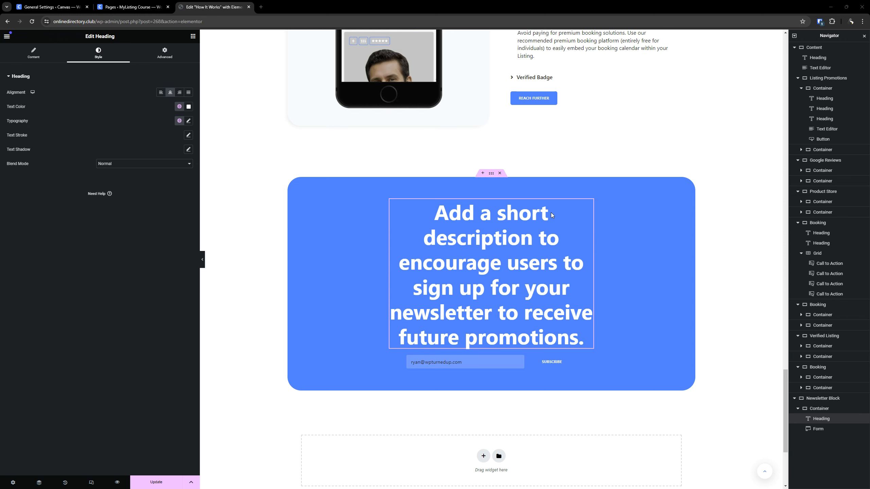
{"action": "left_click", "coordinate": [179, 121]}
{"action": "scroll", "coordinate": [139, 173], "scroll_direction": "down", "scroll_amount": 5}
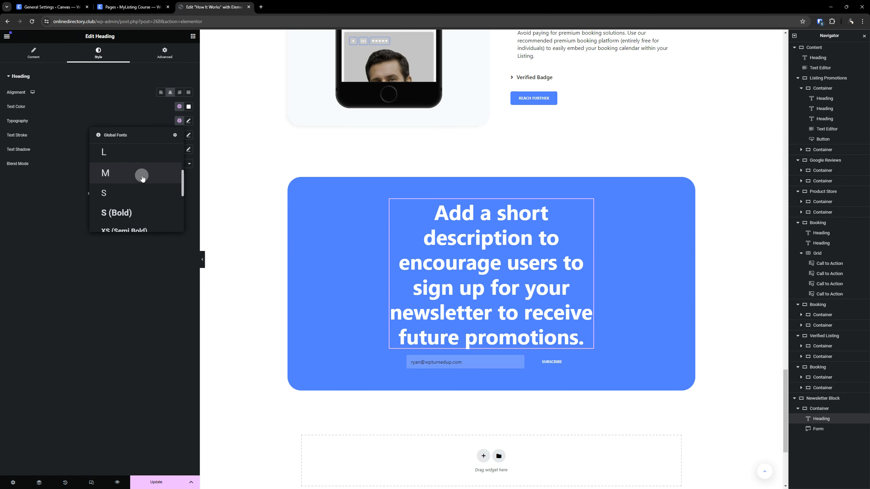
{"action": "left_click", "coordinate": [126, 159]}
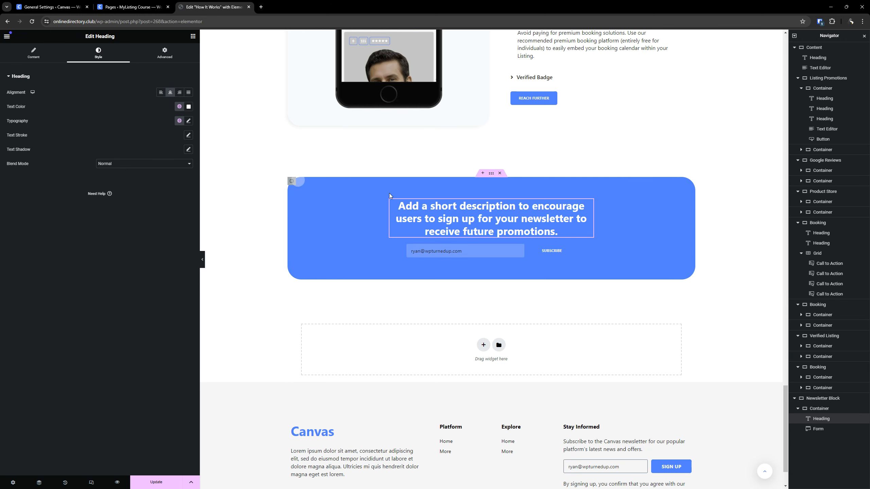
- Set the text color of the newsletter form's field to the global color Canvas - White
{"action": "left_click", "coordinate": [586, 250]}
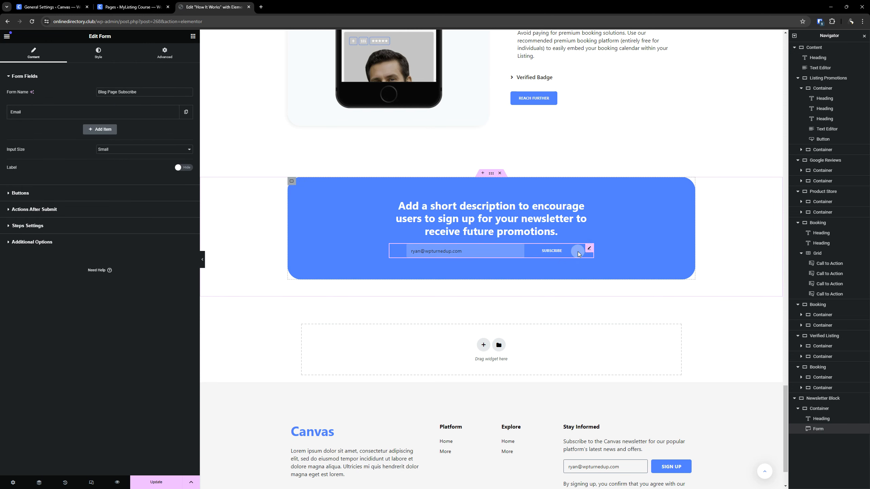
{"action": "left_click", "coordinate": [98, 56]}
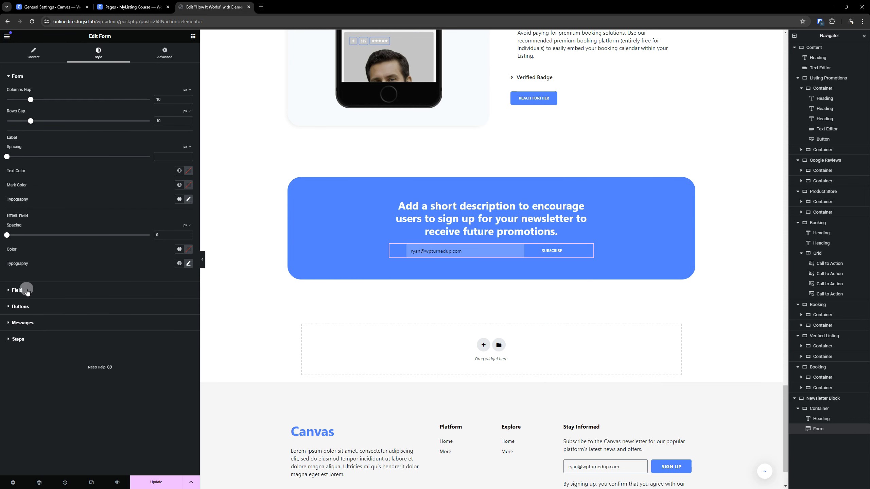
{"action": "left_click", "coordinate": [21, 290]}
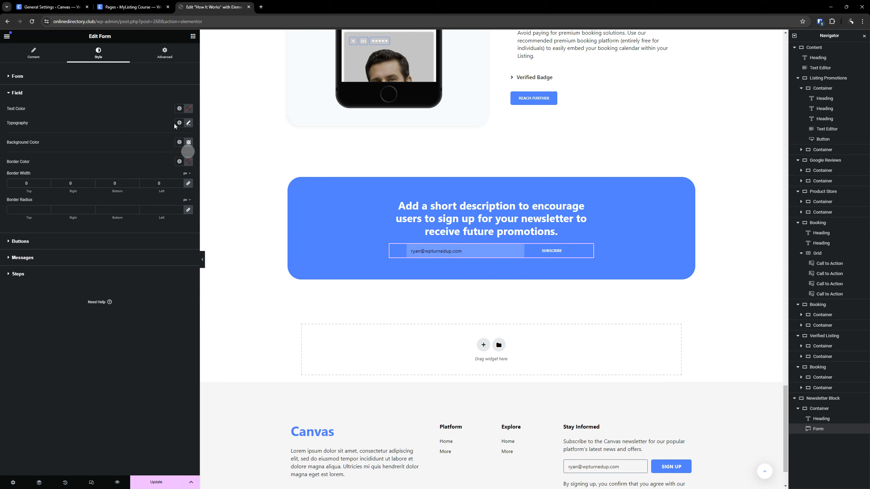
{"action": "left_click", "coordinate": [178, 108]}
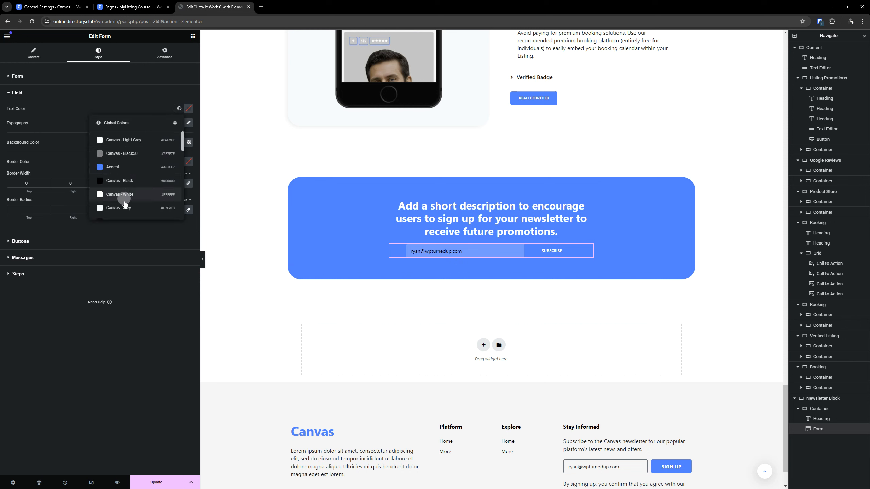
{"action": "left_click", "coordinate": [127, 192]}
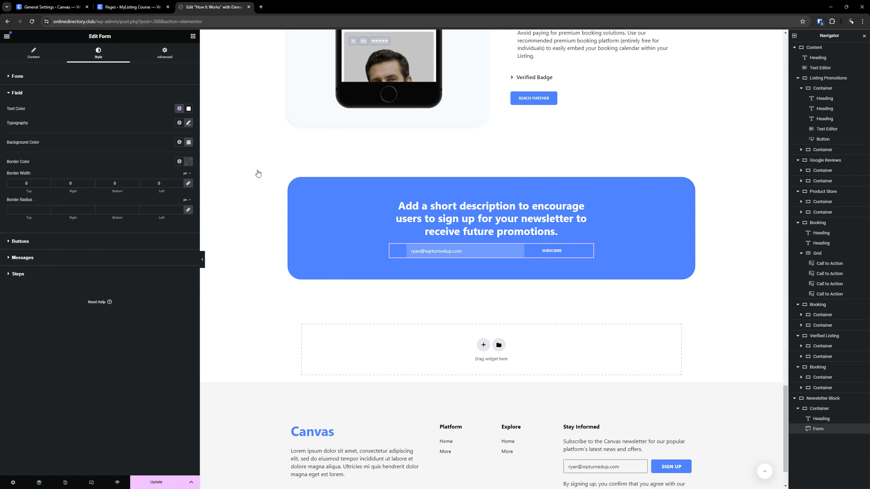
- Set the Subscribe button's background to the global color Canvas - Black and save the page
{"action": "left_click", "coordinate": [46, 242]}
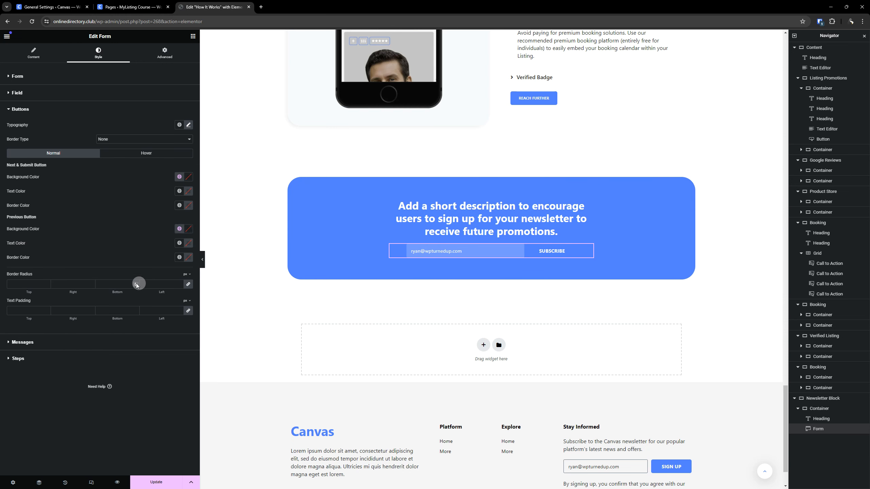
{"action": "left_click", "coordinate": [179, 177]}
{"action": "left_click", "coordinate": [128, 249]}
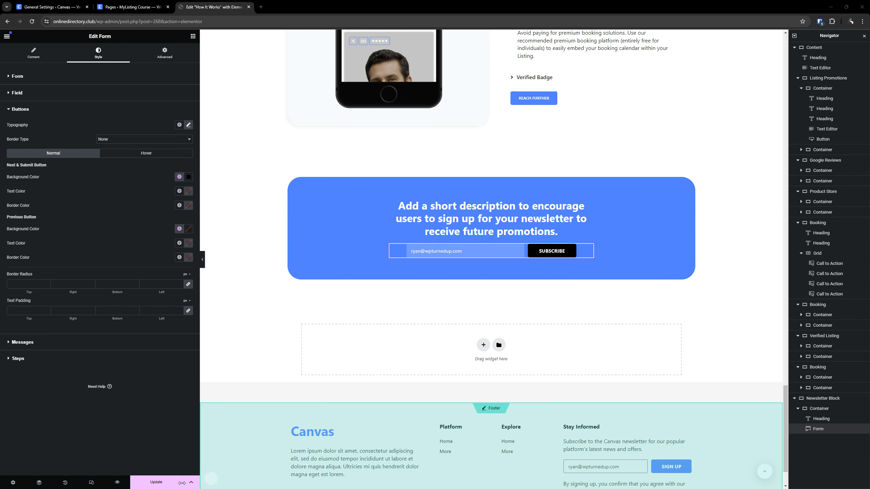
{"action": "key", "text": "ctrl+s"}
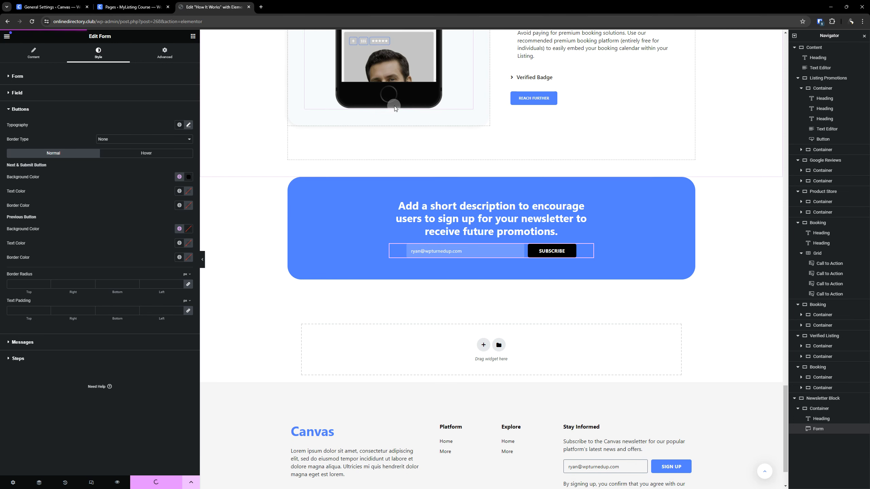
- Examine the newsletter form's content settings and review the finished page back up to its How It Works heading
{"action": "scroll", "coordinate": [407, 120], "scroll_direction": "up", "scroll_amount": 8}
{"action": "scroll", "coordinate": [475, 294], "scroll_direction": "down", "scroll_amount": 6}
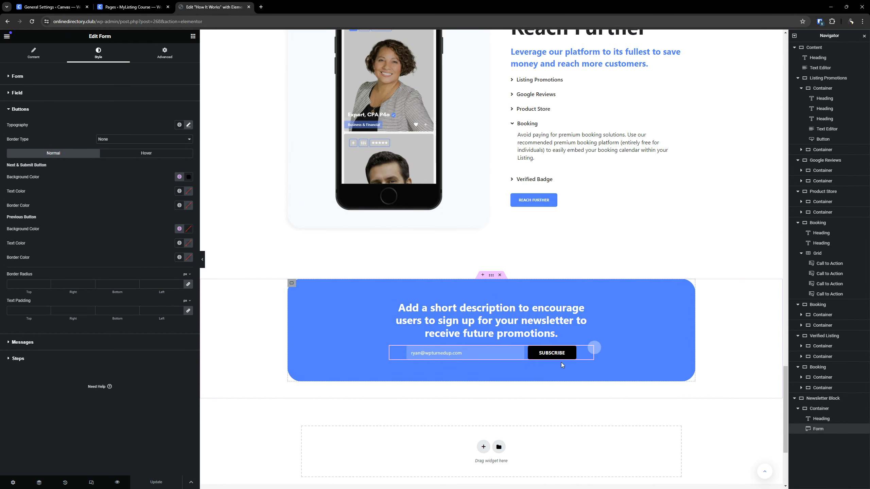
{"action": "left_click", "coordinate": [32, 61]}
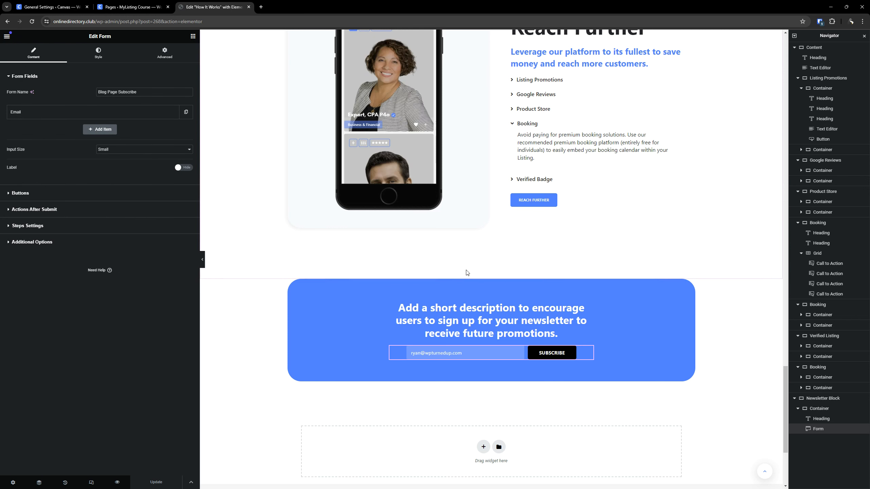
{"action": "scroll", "coordinate": [465, 274], "scroll_direction": "up", "scroll_amount": 10}
{"action": "scroll", "coordinate": [538, 353], "scroll_direction": "up", "scroll_amount": 10}
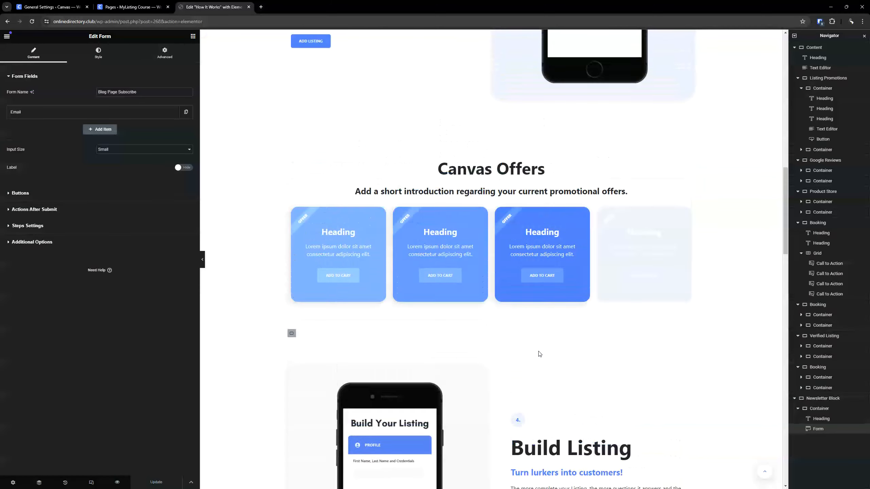
{"action": "scroll", "coordinate": [539, 353], "scroll_direction": "down", "scroll_amount": 5}
{"action": "scroll", "coordinate": [612, 336], "scroll_direction": "up", "scroll_amount": 15}
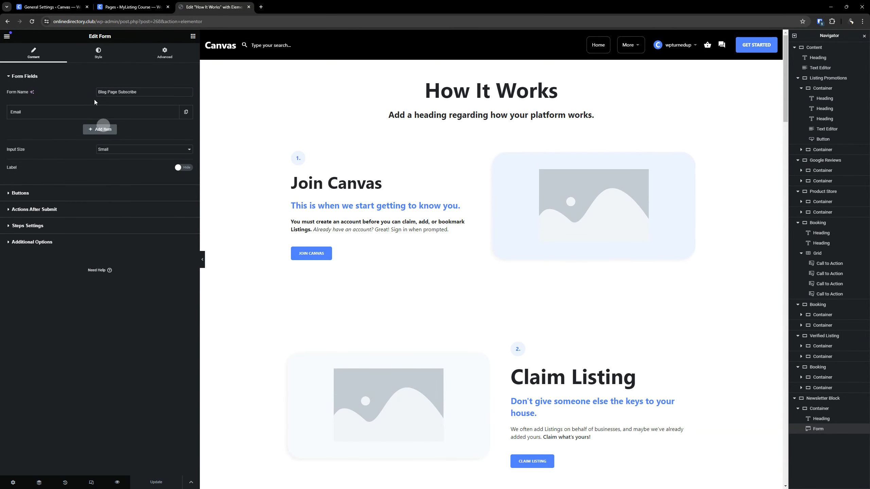
- Close the page editor and open the WordPress Menus screen in a new browser tab
{"action": "left_click", "coordinate": [248, 8]}
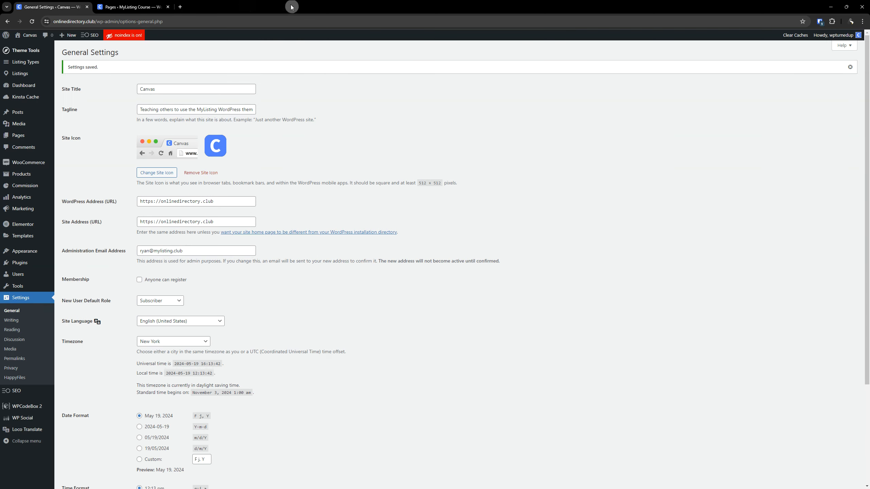
{"action": "left_click", "coordinate": [134, 7]}
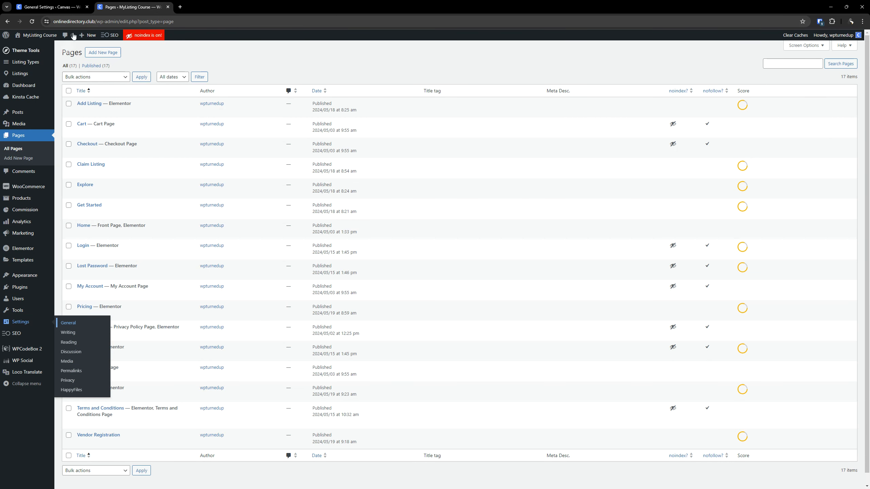
{"action": "mouse_move", "coordinate": [13, 279]}
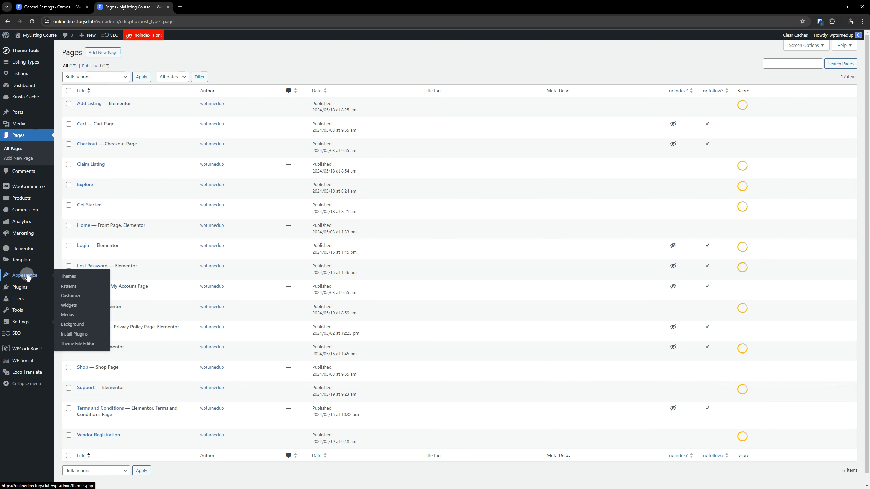
{"action": "right_click", "coordinate": [66, 314]}
{"action": "left_click", "coordinate": [84, 322]}
{"action": "left_click", "coordinate": [195, 7]}
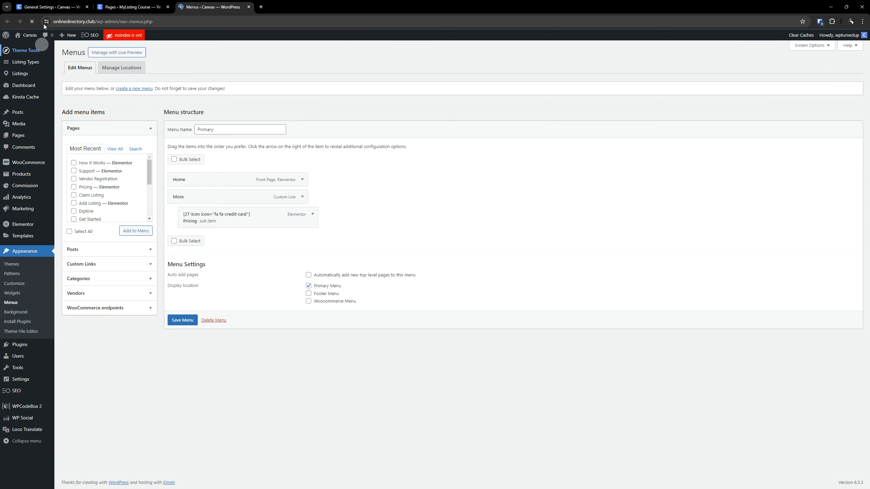
- Open the live site's home page in a new browser tab
{"action": "left_click", "coordinate": [134, 7]}
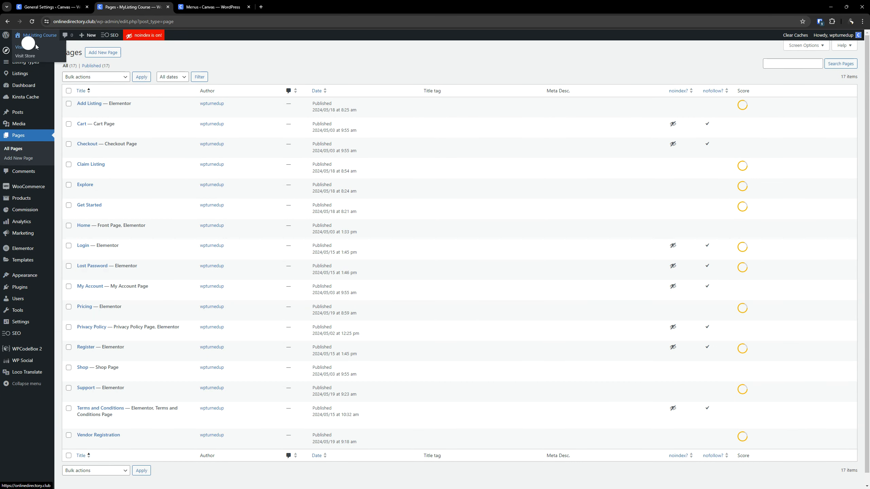
{"action": "right_click", "coordinate": [28, 44]}
{"action": "left_click", "coordinate": [46, 52]}
{"action": "left_click", "coordinate": [279, 6]}
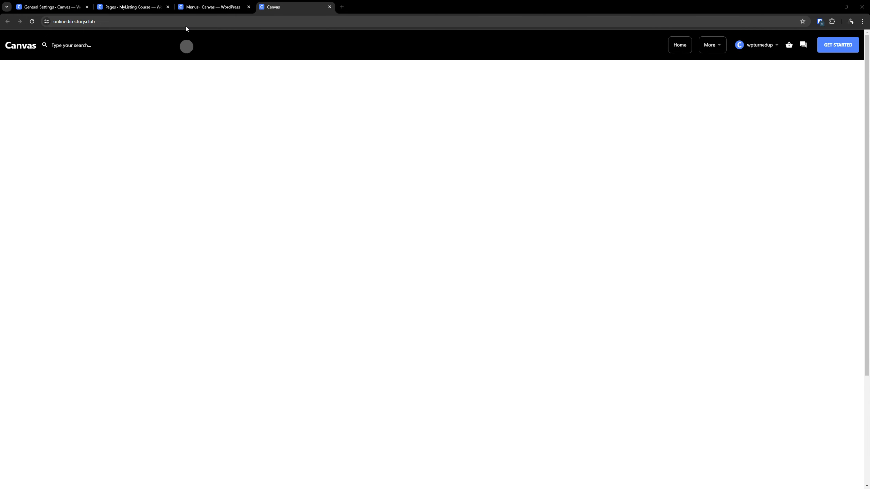
- Add the How It Works page to the Primary menu
{"action": "left_click", "coordinate": [125, 7]}
{"action": "left_click", "coordinate": [198, 4]}
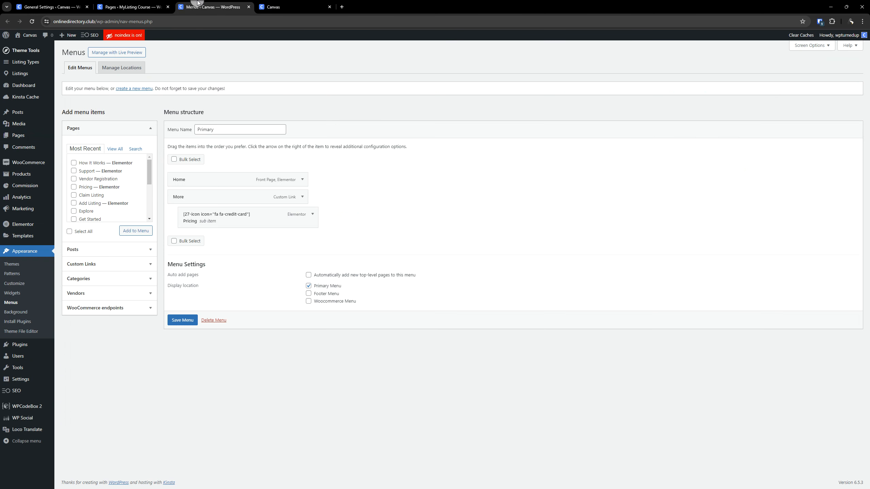
{"action": "left_click", "coordinate": [129, 228]}
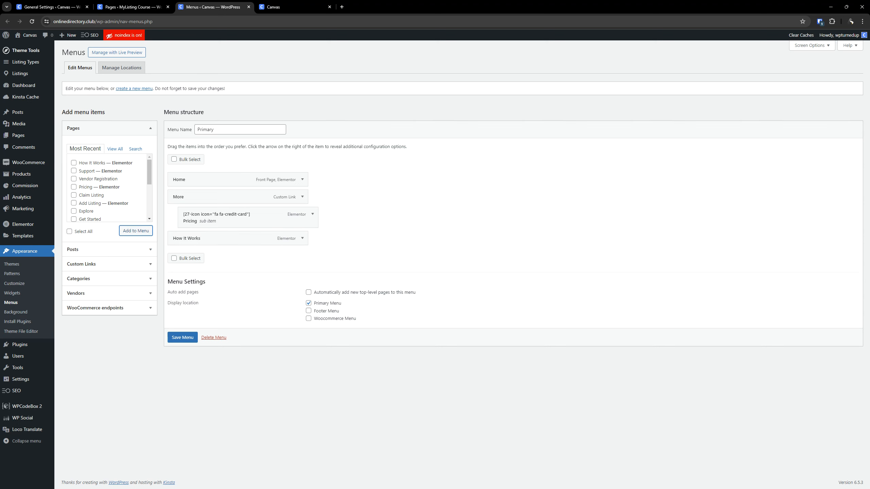
- Nest How It Works under More above Pricing and set its navigation label to [27-icon icon="fa fa-layer-group"] How It Works
{"action": "left_click_drag", "start_coordinate": [229, 238], "coordinate": [239, 211]}
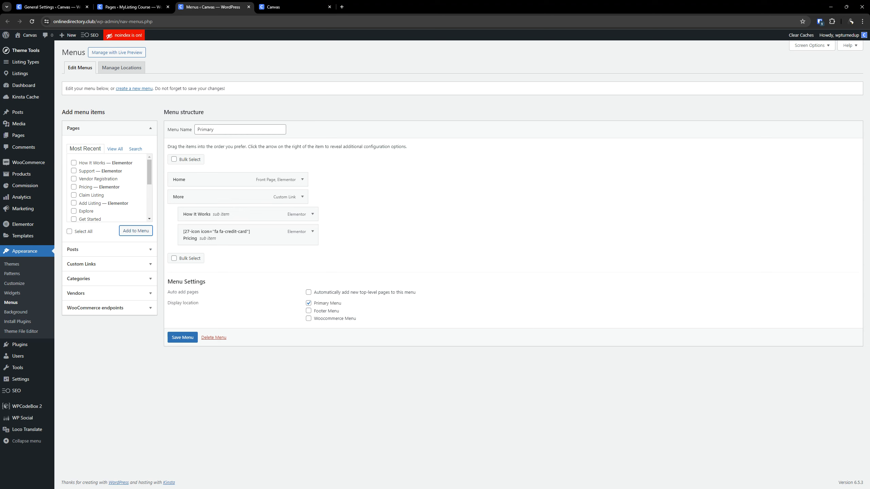
{"action": "left_click", "coordinate": [311, 214]}
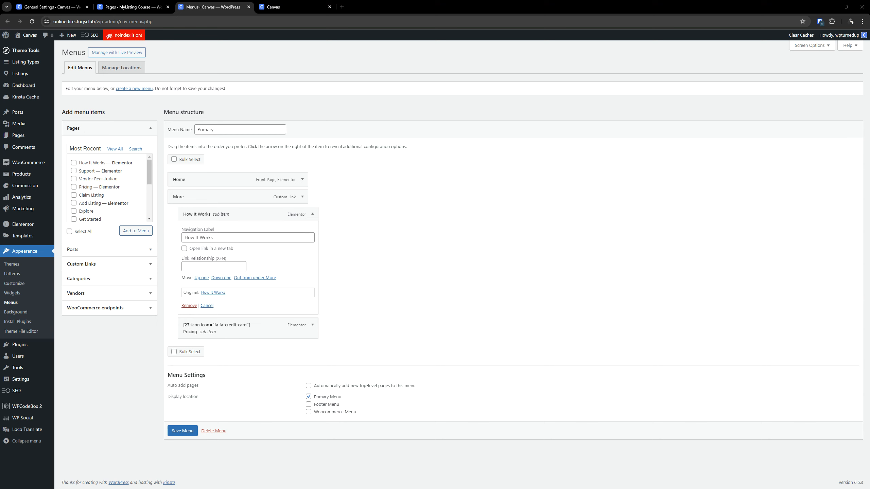
{"action": "left_click", "coordinate": [227, 238]}
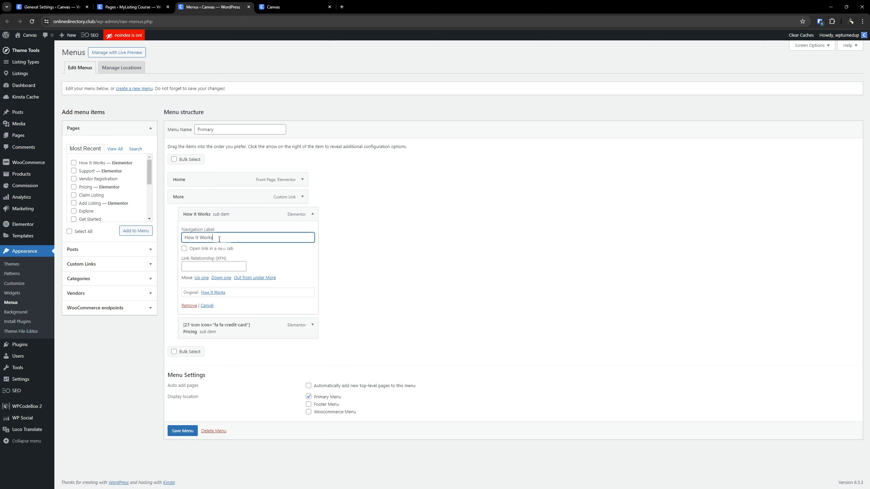
{"action": "key", "text": "Home"}
{"action": "type", "text": "[27-icon icon=\"fa fa-layer-group\"]"}
{"action": "left_click", "coordinate": [312, 216]}
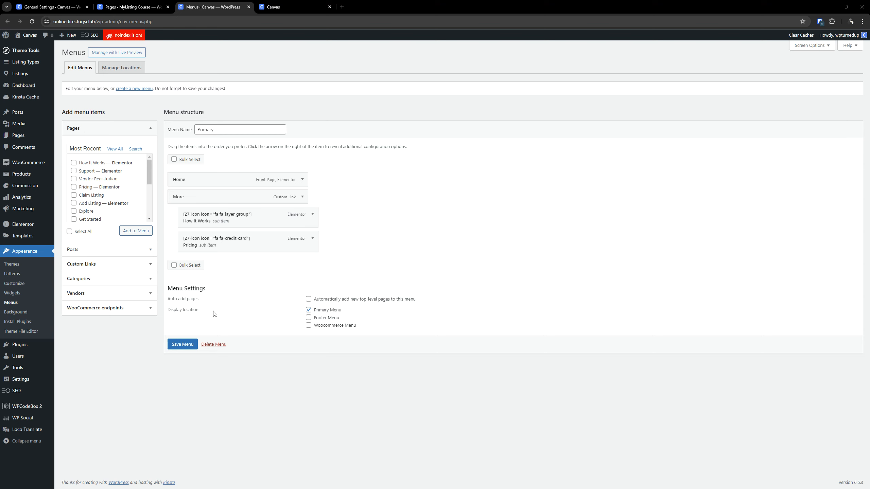
- Add the Shop page to the Primary menu and nest it under More below Pricing
{"action": "left_click", "coordinate": [115, 149]}
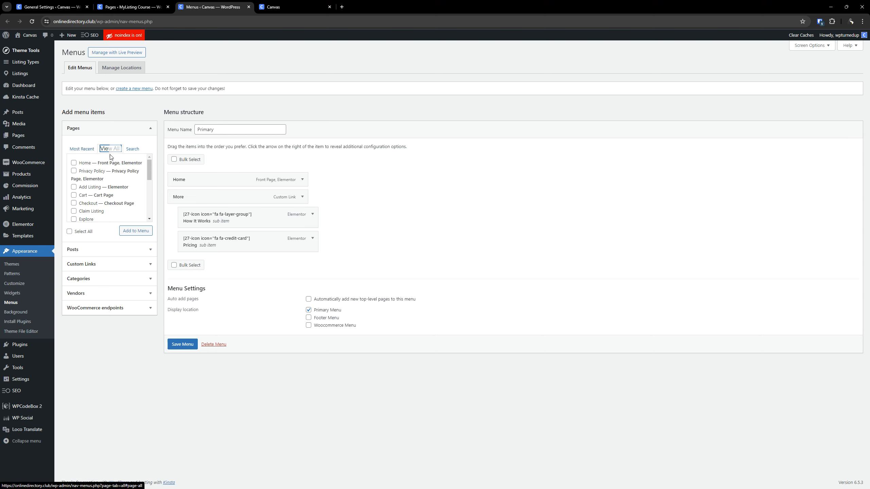
{"action": "scroll", "coordinate": [105, 187], "scroll_direction": "down", "scroll_amount": 5}
{"action": "left_click", "coordinate": [82, 190]}
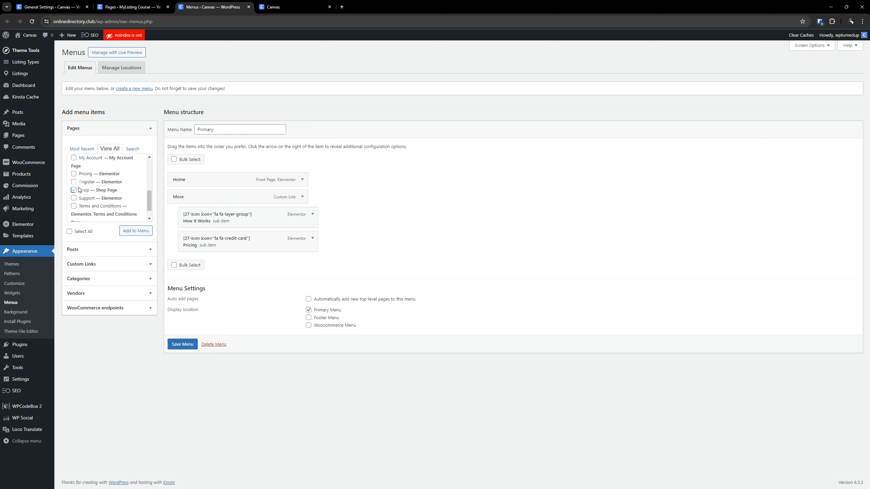
{"action": "left_click", "coordinate": [131, 232]}
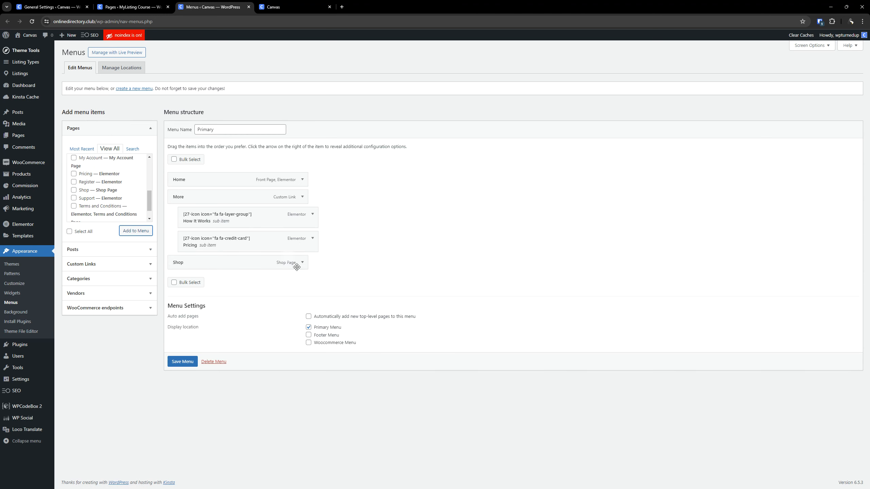
{"action": "left_click_drag", "start_coordinate": [251, 263], "coordinate": [260, 262]}
- Set the Shop menu item's navigation label to [27-icon icon="fa fa-shopping-bag"] Store
{"action": "left_click", "coordinate": [313, 262]}
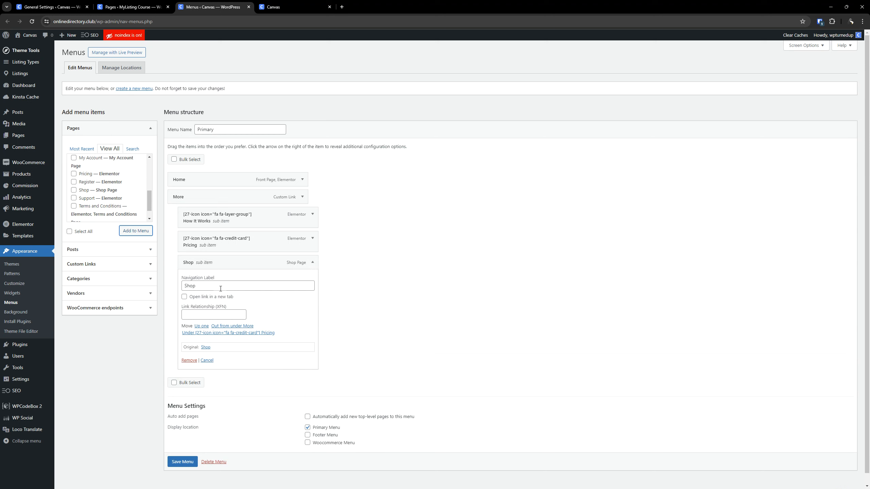
{"action": "double_click", "coordinate": [221, 288]}
{"action": "type", "text": "[27-icon icon=\"fa fa-shopping-bag\"] Store"}
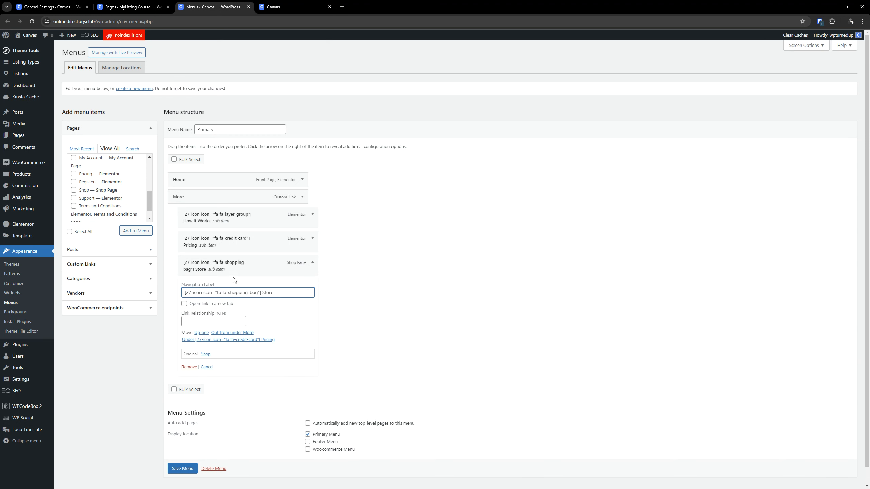
{"action": "left_click", "coordinate": [313, 263]}
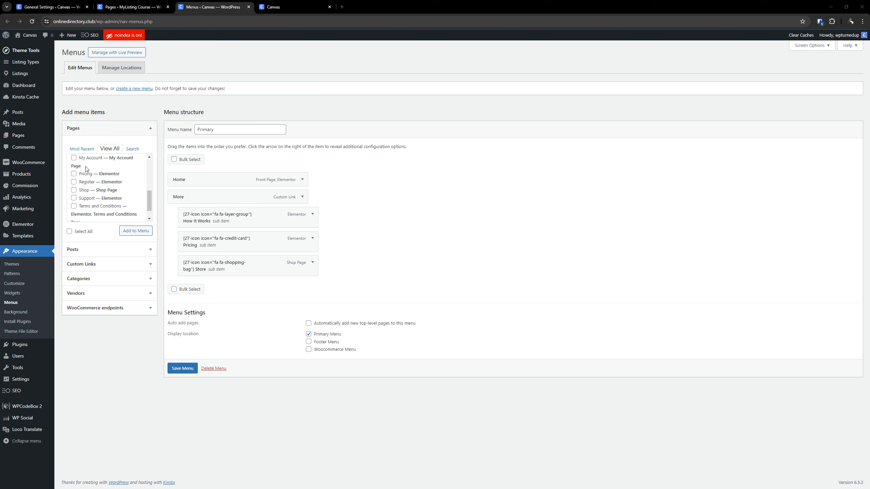
- Add the Vendor Registration page to the Primary menu and nest it under More below Store
{"action": "scroll", "coordinate": [105, 174], "scroll_direction": "up", "scroll_amount": 5}
{"action": "scroll", "coordinate": [88, 200], "scroll_direction": "down", "scroll_amount": 5}
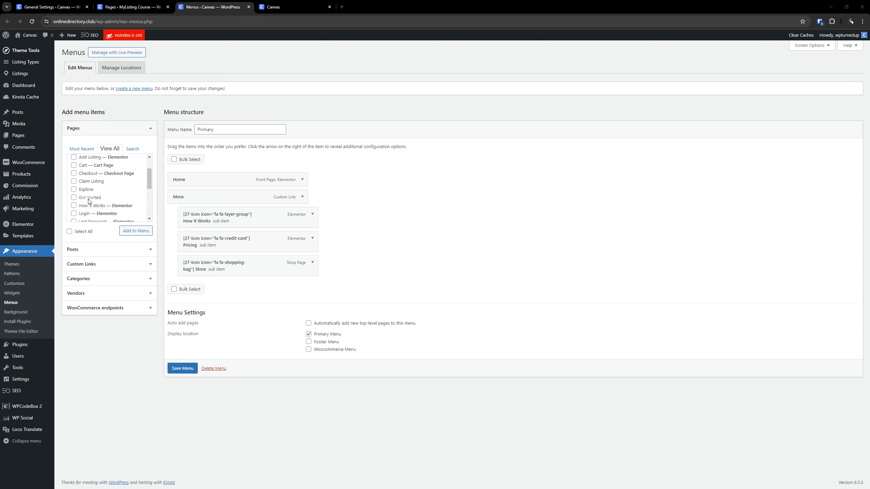
{"action": "scroll", "coordinate": [88, 201], "scroll_direction": "up", "scroll_amount": 5}
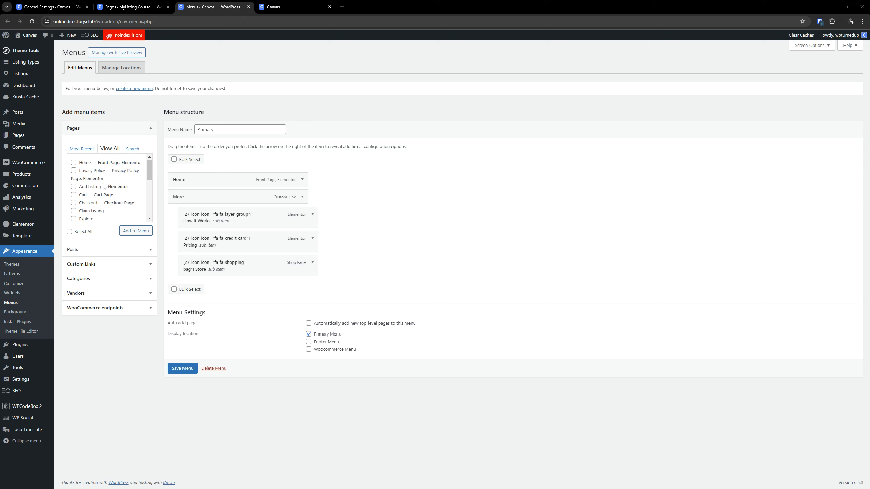
{"action": "scroll", "coordinate": [104, 186], "scroll_direction": "down", "scroll_amount": 2}
{"action": "scroll", "coordinate": [104, 186], "scroll_direction": "up", "scroll_amount": 2}
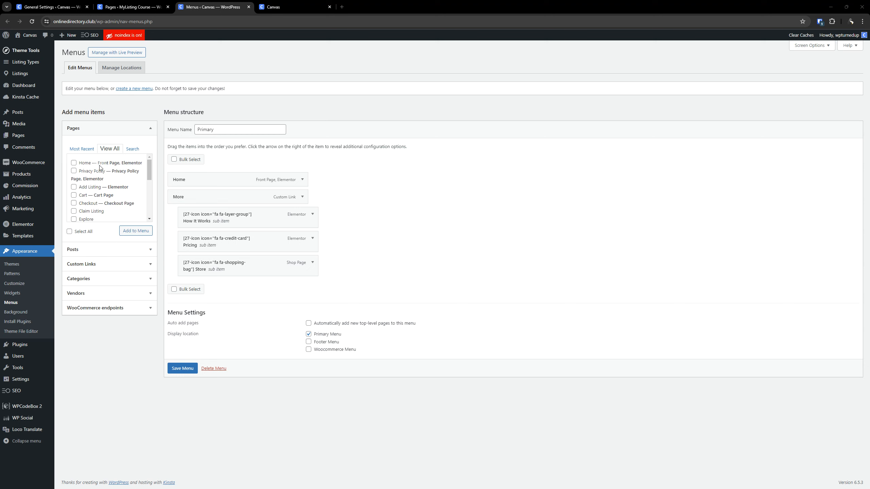
{"action": "scroll", "coordinate": [103, 169], "scroll_direction": "down", "scroll_amount": 3}
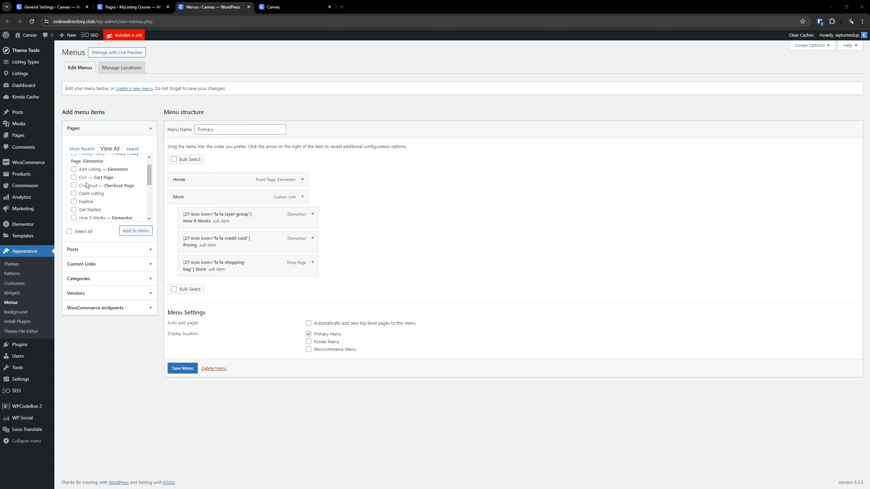
{"action": "scroll", "coordinate": [105, 171], "scroll_direction": "down", "scroll_amount": 2}
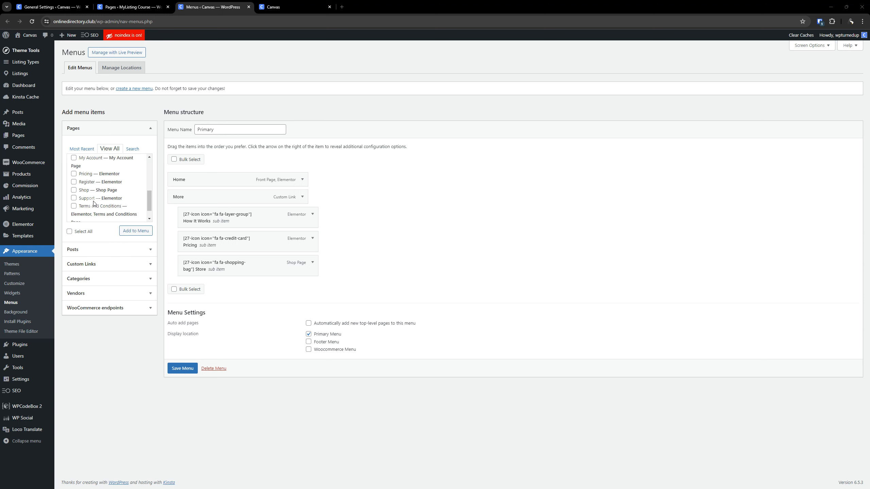
{"action": "scroll", "coordinate": [96, 205], "scroll_direction": "down", "scroll_amount": 2}
{"action": "left_click", "coordinate": [93, 214]}
{"action": "left_click", "coordinate": [135, 230]}
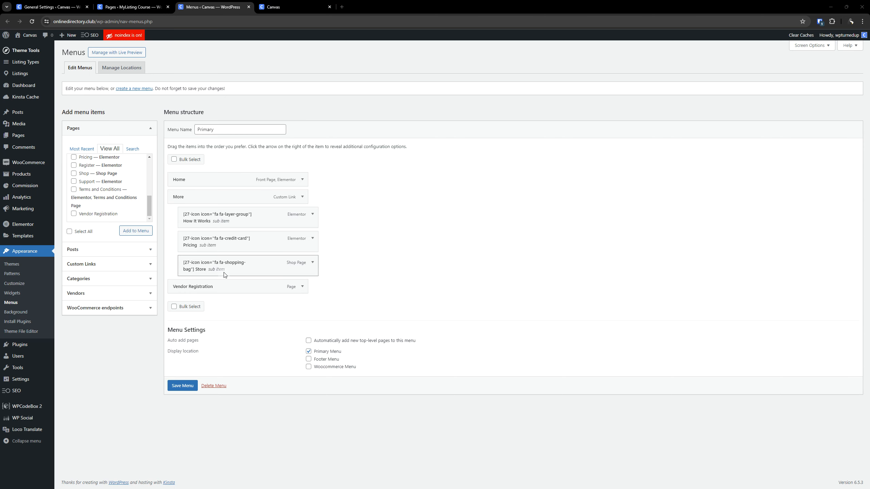
{"action": "left_click_drag", "start_coordinate": [226, 286], "coordinate": [236, 288]}
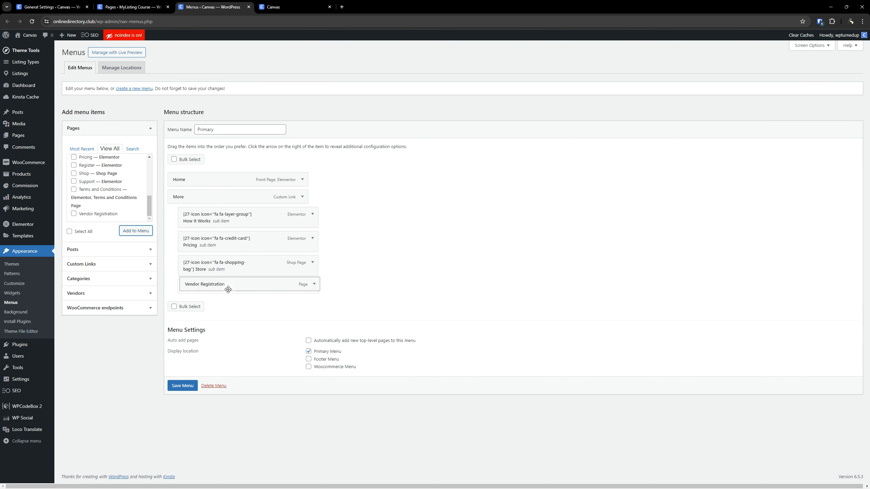
- Set the Vendor Registration item's navigation label to [27-icon icon="fa fa-store-alt"] Vendor Registration and save the menu
{"action": "left_click", "coordinate": [312, 288]}
{"action": "triple_click", "coordinate": [252, 309]}
{"action": "type", "text": "[27-icon icon=\"fa fa-store-alt\"] Vendor Registration"}
{"action": "scroll", "coordinate": [285, 291], "scroll_direction": "down", "scroll_amount": 1}
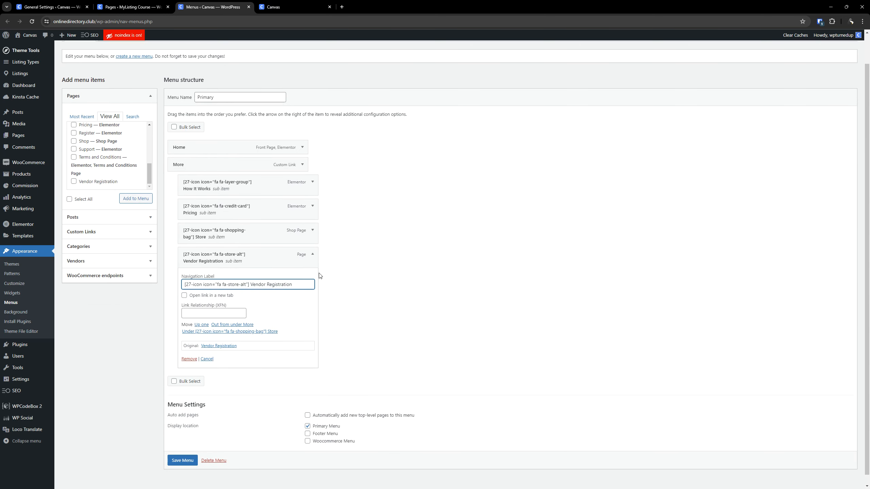
{"action": "left_click", "coordinate": [312, 253]}
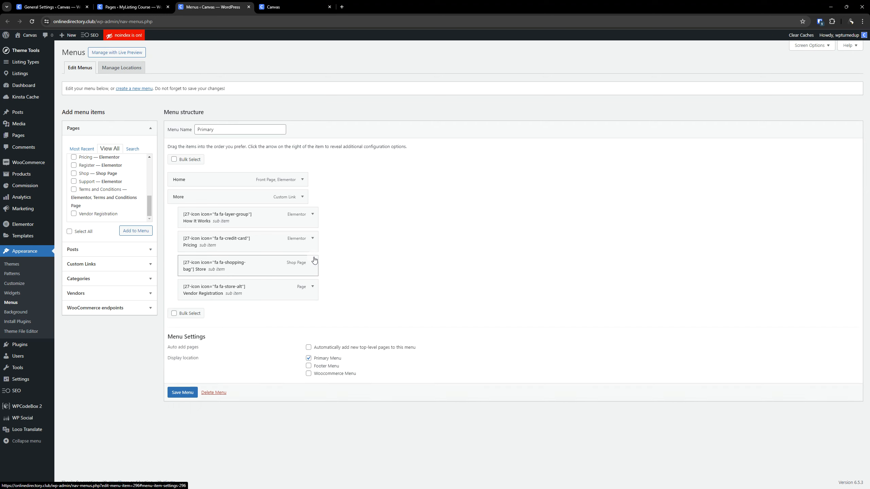
{"action": "left_click", "coordinate": [177, 399]}
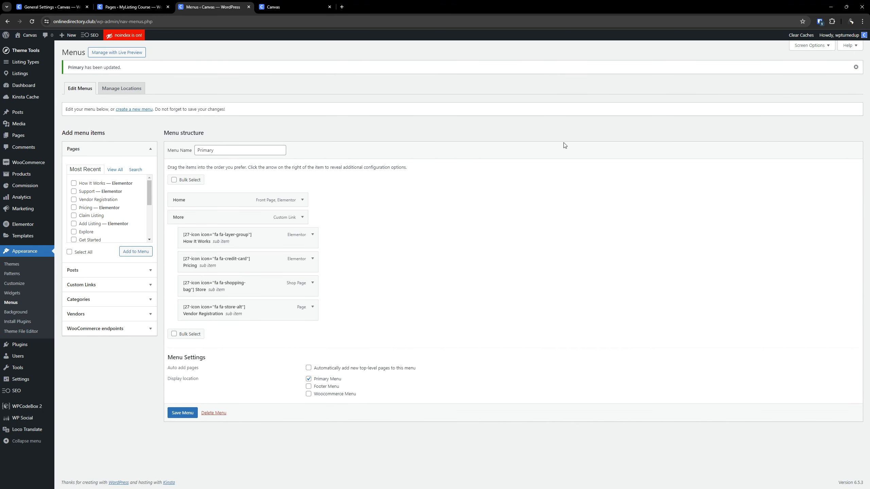
- Reload the live home page and check the items in its More menu
{"action": "left_click", "coordinate": [308, 7]}
{"action": "left_click", "coordinate": [32, 21]}
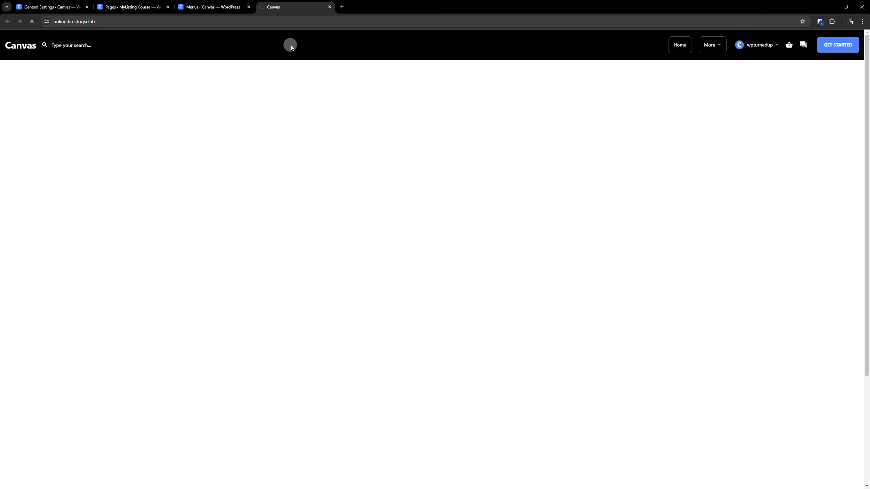
{"action": "left_click", "coordinate": [710, 48]}
- Open the Get Started page in a new browser tab and edit it with Elementor
{"action": "left_click", "coordinate": [130, 6]}
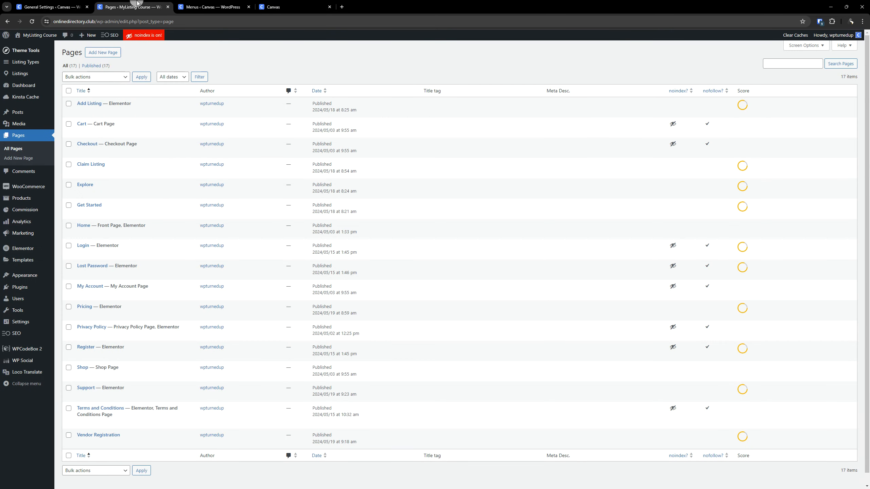
{"action": "right_click", "coordinate": [79, 213]}
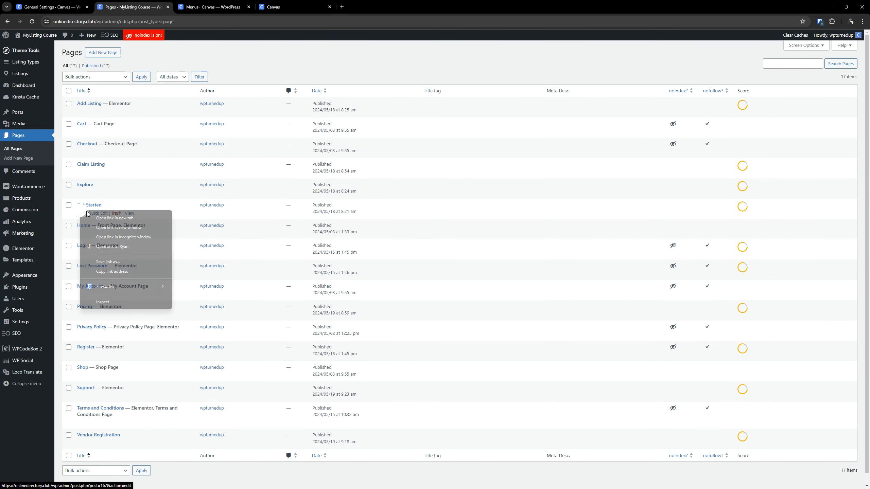
{"action": "left_click", "coordinate": [100, 216]}
{"action": "left_click_drag", "start_coordinate": [359, 3], "coordinate": [293, 2]}
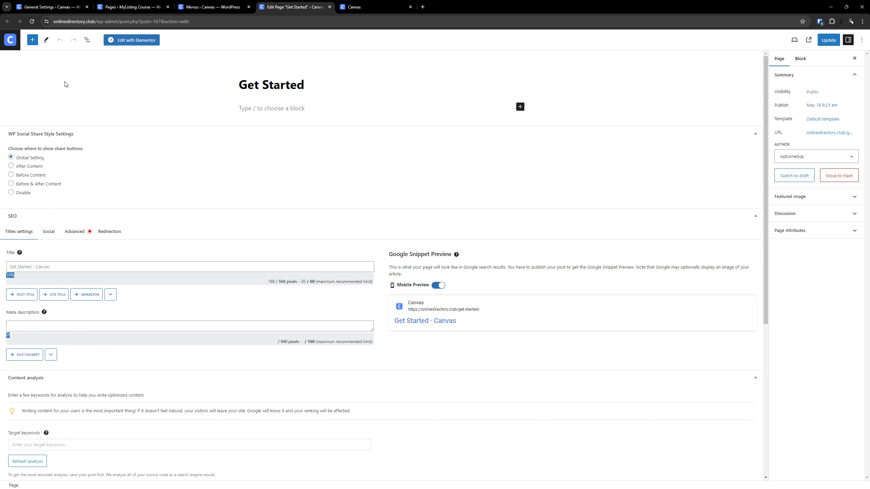
{"action": "left_click", "coordinate": [130, 40]}
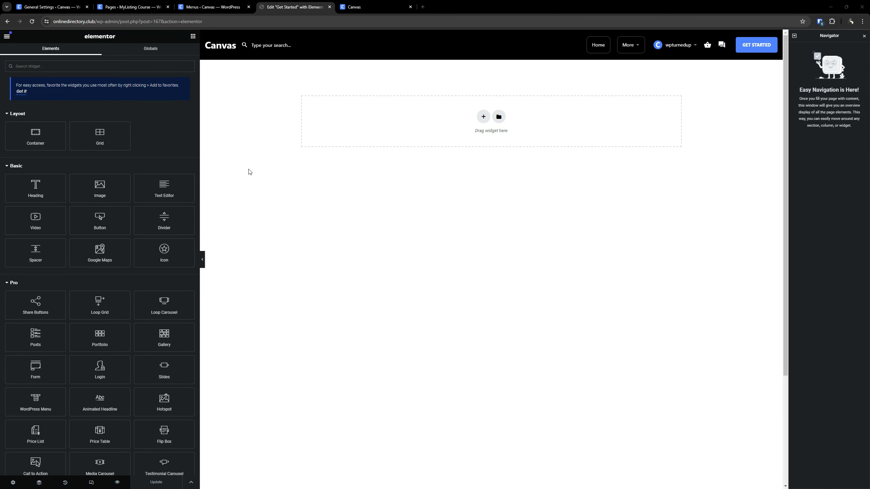
- Paste the copied section from the other site into the empty Get Started page, then update it and reload the editor
{"action": "right_click", "coordinate": [354, 127]}
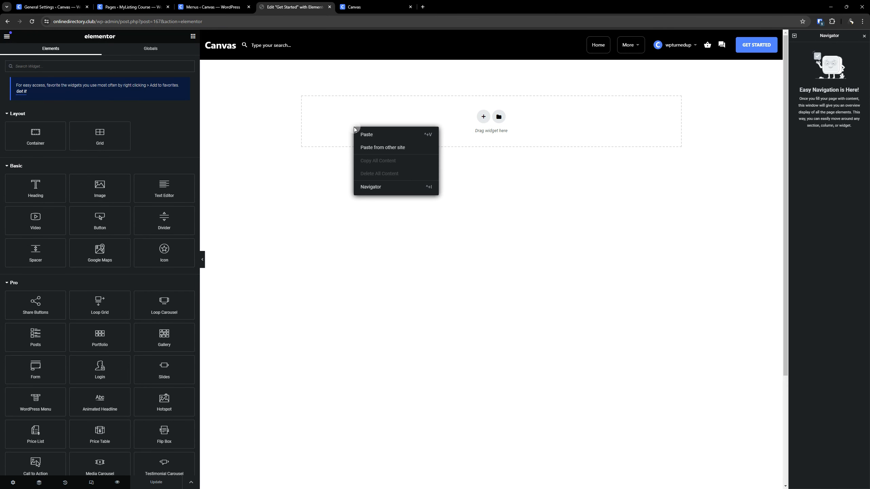
{"action": "left_click", "coordinate": [378, 147]}
{"action": "key", "text": "ctrl+v"}
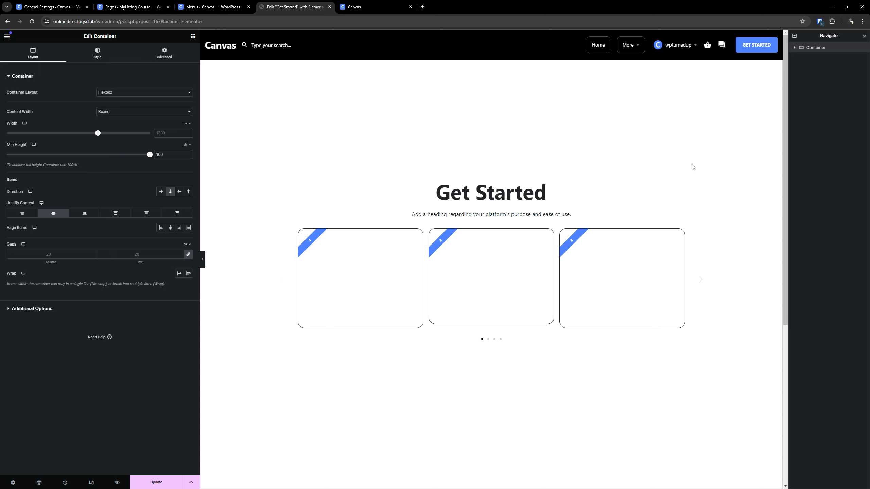
{"action": "scroll", "coordinate": [541, 280], "scroll_direction": "down", "scroll_amount": 3}
{"action": "scroll", "coordinate": [542, 280], "scroll_direction": "up", "scroll_amount": 3}
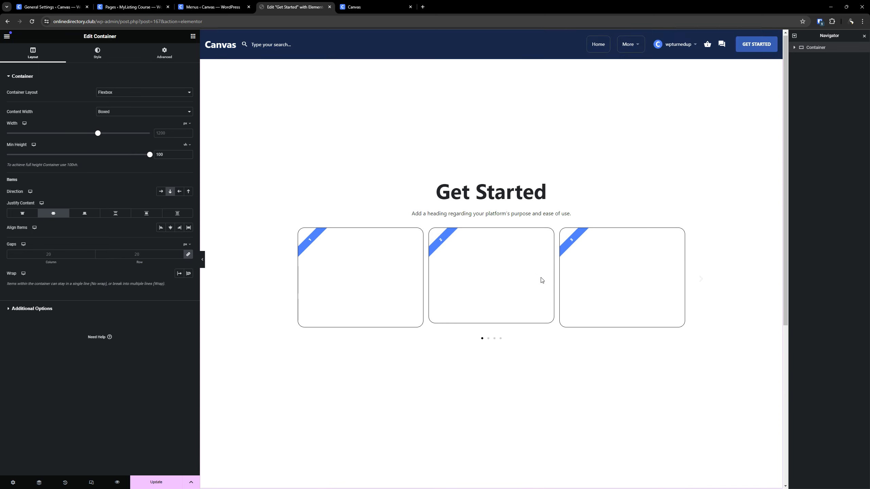
{"action": "scroll", "coordinate": [541, 280], "scroll_direction": "down", "scroll_amount": 3}
{"action": "scroll", "coordinate": [539, 268], "scroll_direction": "up", "scroll_amount": 3}
{"action": "left_click", "coordinate": [170, 482]}
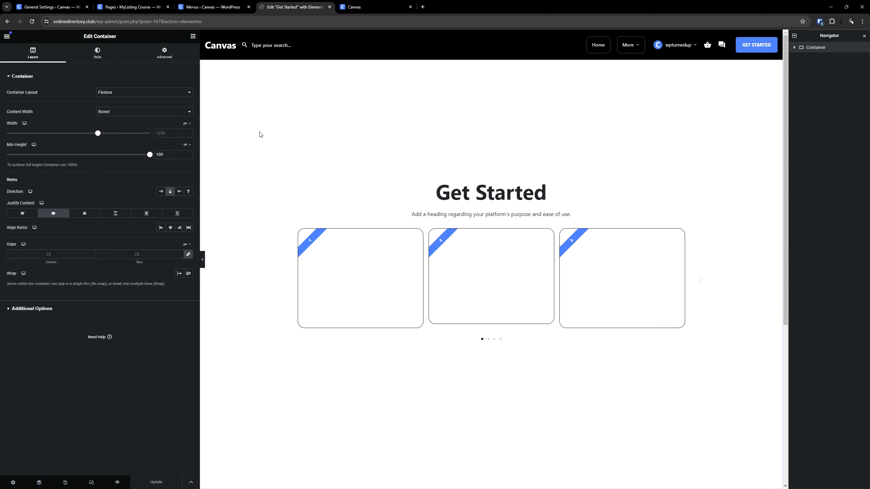
{"action": "left_click", "coordinate": [32, 21]}
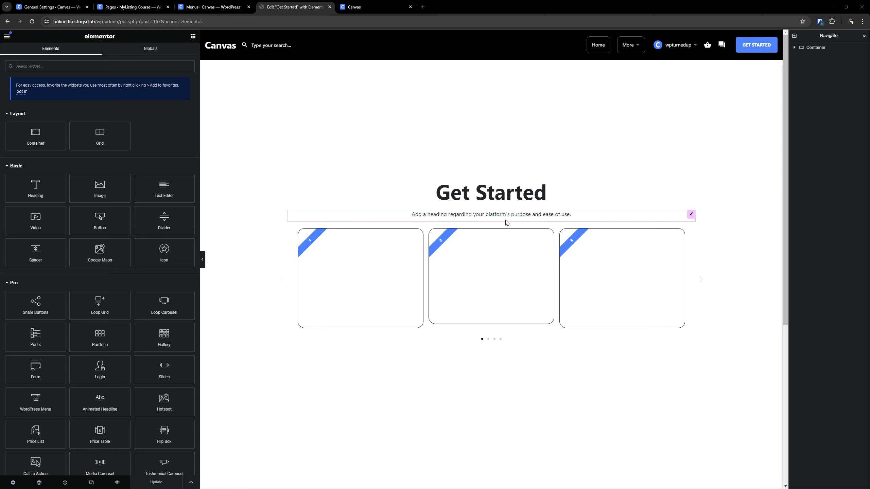
- Open the global font choices for the text below the Get Started heading
{"action": "left_click", "coordinate": [453, 216]}
{"action": "left_click", "coordinate": [91, 58]}
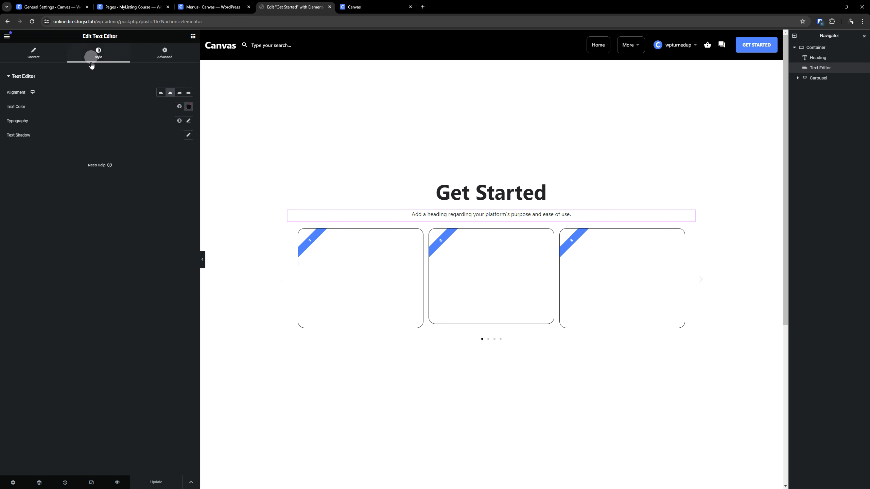
{"action": "left_click", "coordinate": [178, 122]}
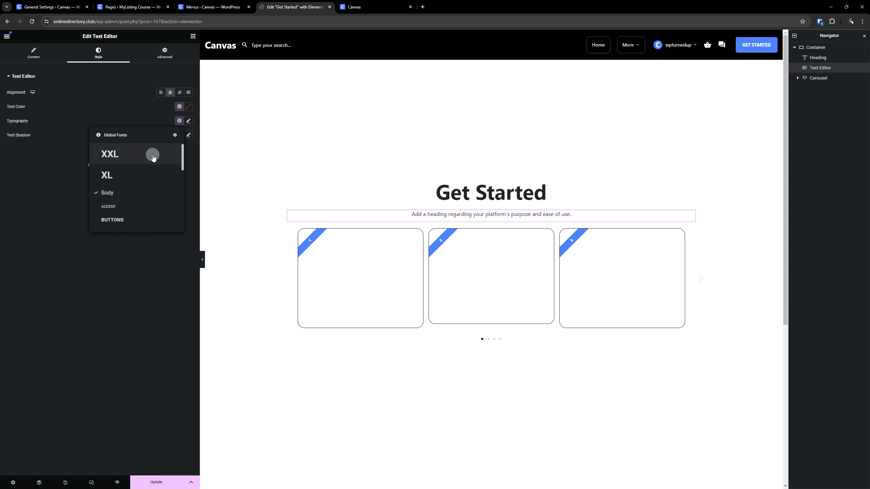
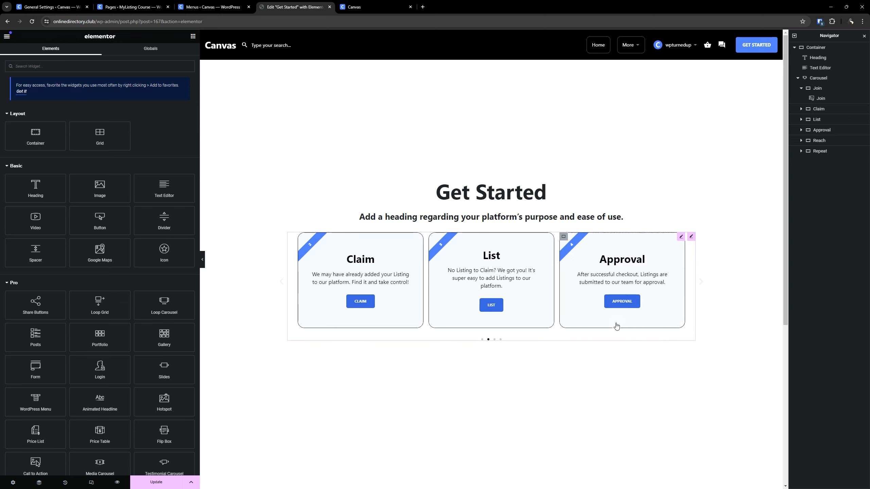
- Paste the copied card style onto the Reach and Repeat cards in the carousel
{"action": "left_click", "coordinate": [698, 283]}
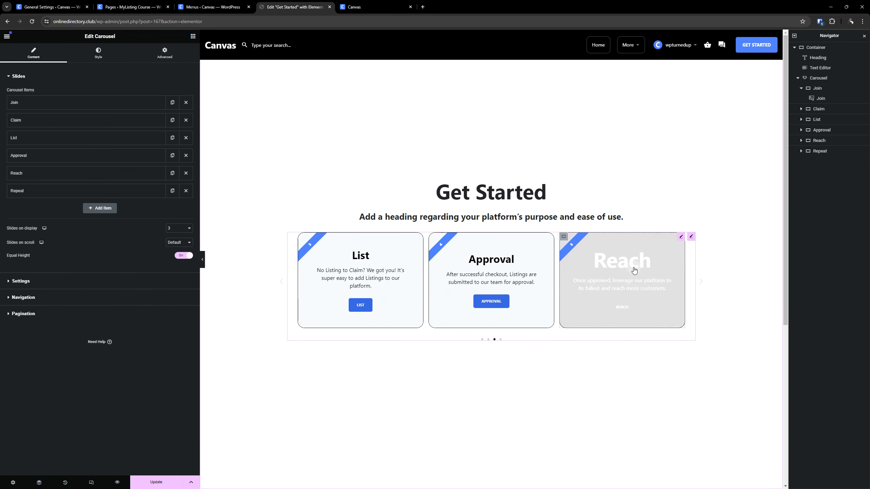
{"action": "right_click", "coordinate": [635, 273]}
{"action": "left_click", "coordinate": [647, 325]}
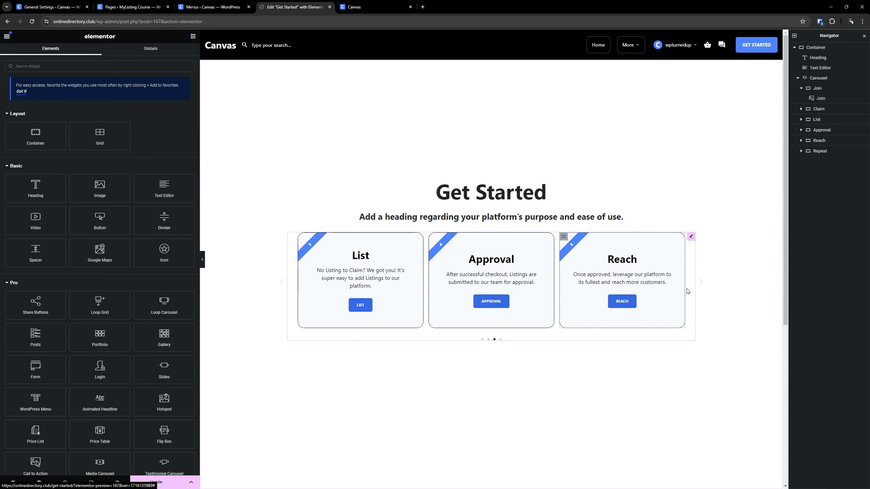
{"action": "left_click", "coordinate": [701, 282]}
{"action": "right_click", "coordinate": [647, 274]}
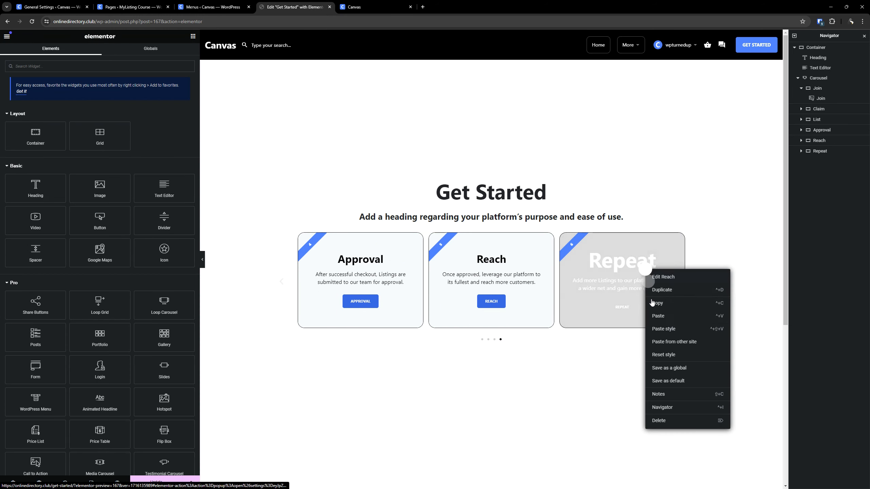
{"action": "left_click", "coordinate": [661, 326]}
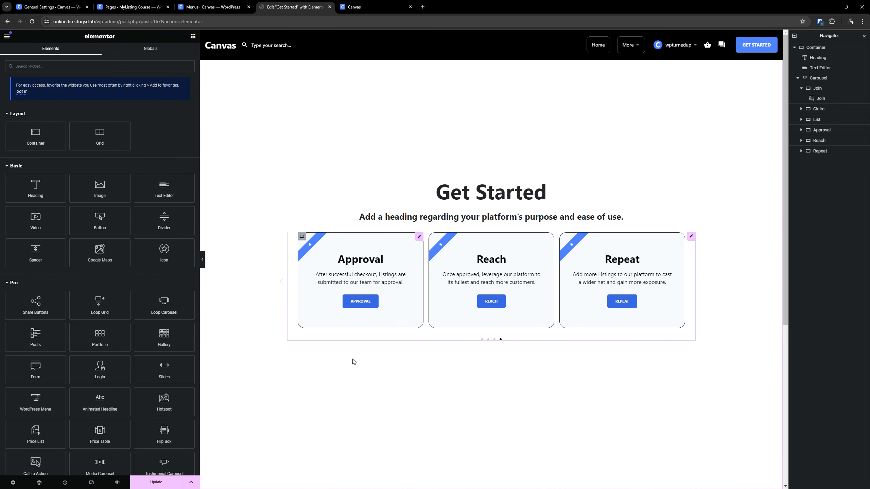
- Return to the first carousel card and set the Join button's background to the global colour Accent (30% Lighter)
{"action": "left_click", "coordinate": [282, 283]}
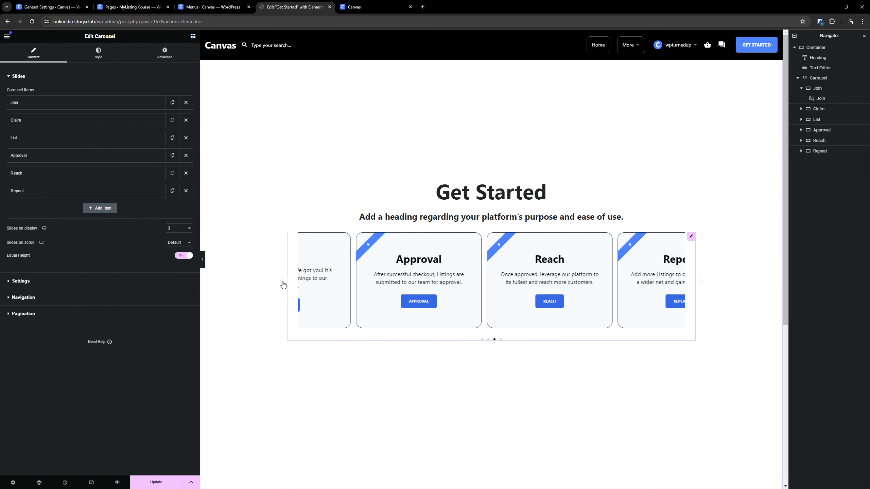
{"action": "left_click", "coordinate": [282, 285]}
{"action": "left_click", "coordinate": [282, 285]}
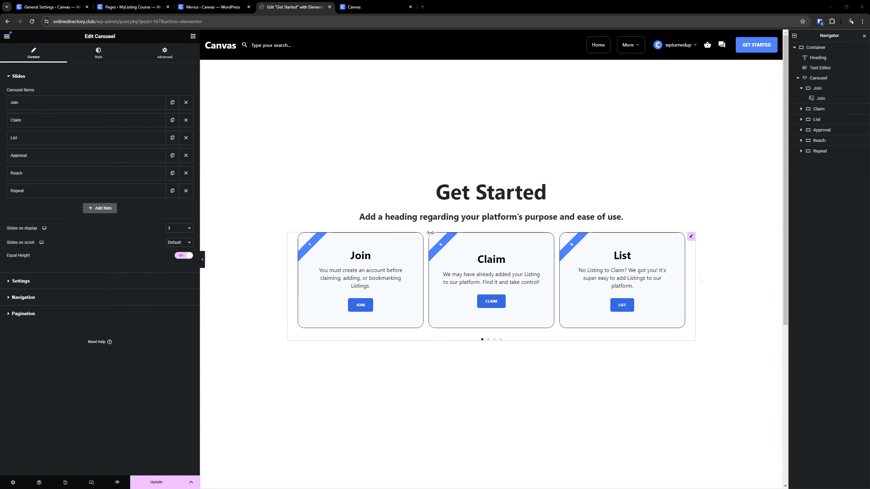
{"action": "left_click", "coordinate": [418, 237]}
{"action": "left_click", "coordinate": [417, 241]}
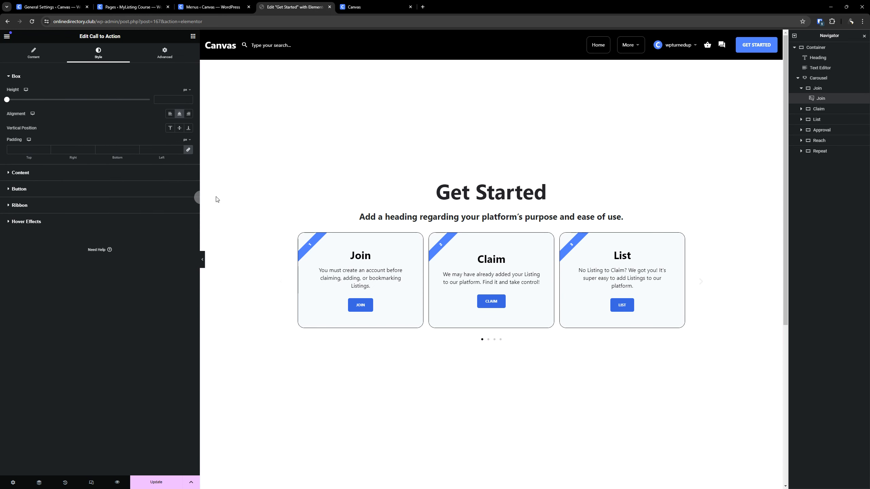
{"action": "left_click", "coordinate": [87, 190]}
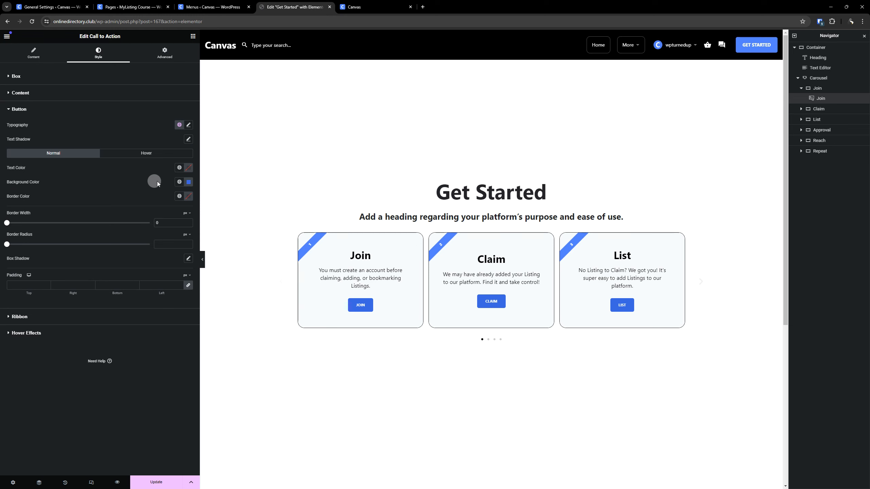
{"action": "left_click", "coordinate": [179, 182]}
{"action": "scroll", "coordinate": [155, 222], "scroll_direction": "down", "scroll_amount": 5}
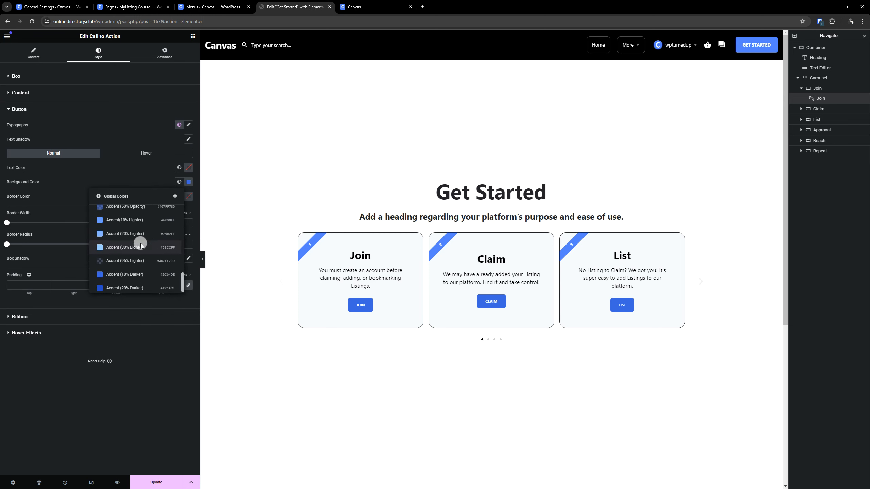
{"action": "left_click", "coordinate": [140, 247]}
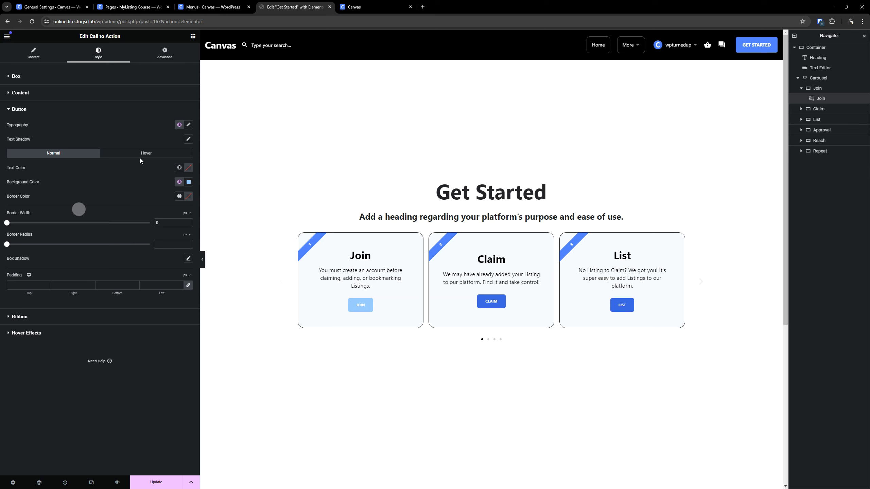
- Set the Join card's ribbon background to the global colour Accent (30% Lighter)
{"action": "left_click", "coordinate": [47, 317]}
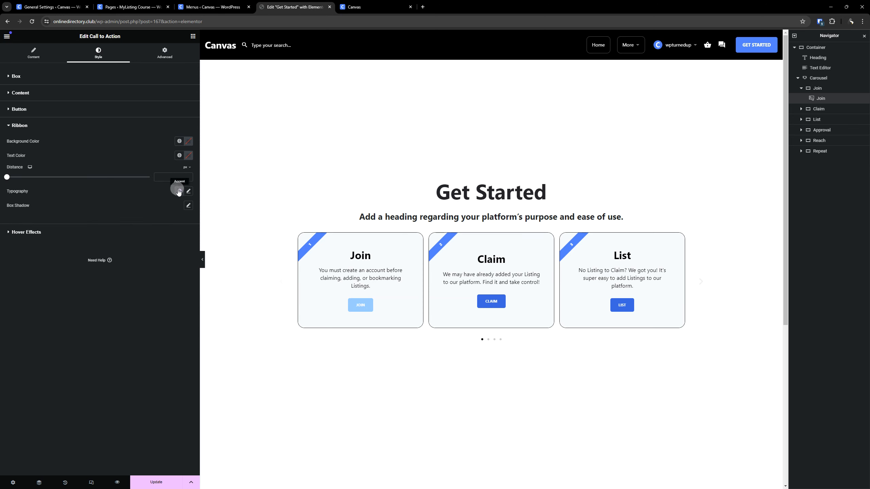
{"action": "left_click", "coordinate": [176, 145]}
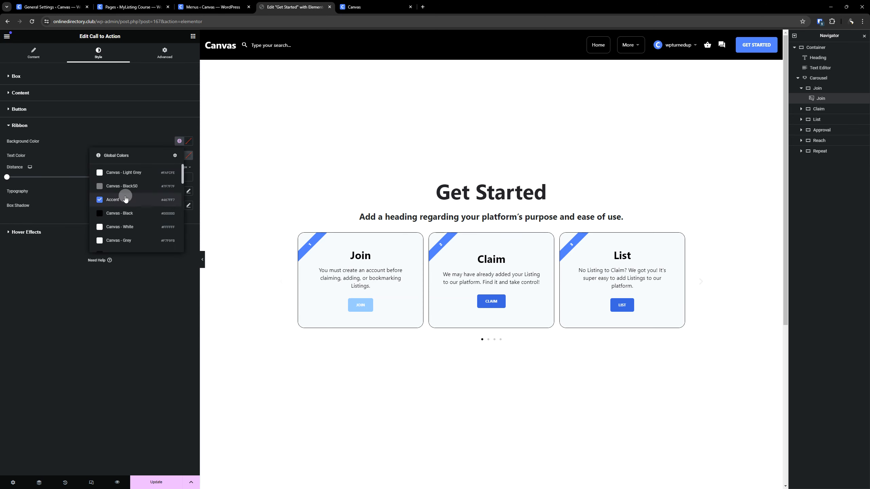
{"action": "scroll", "coordinate": [123, 195], "scroll_direction": "down", "scroll_amount": 5}
{"action": "scroll", "coordinate": [122, 200], "scroll_direction": "down", "scroll_amount": 5}
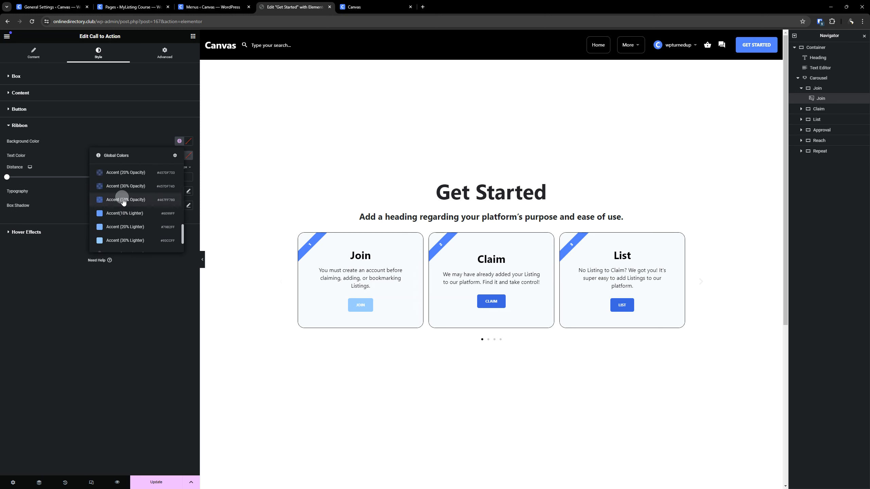
{"action": "left_click", "coordinate": [123, 241]}
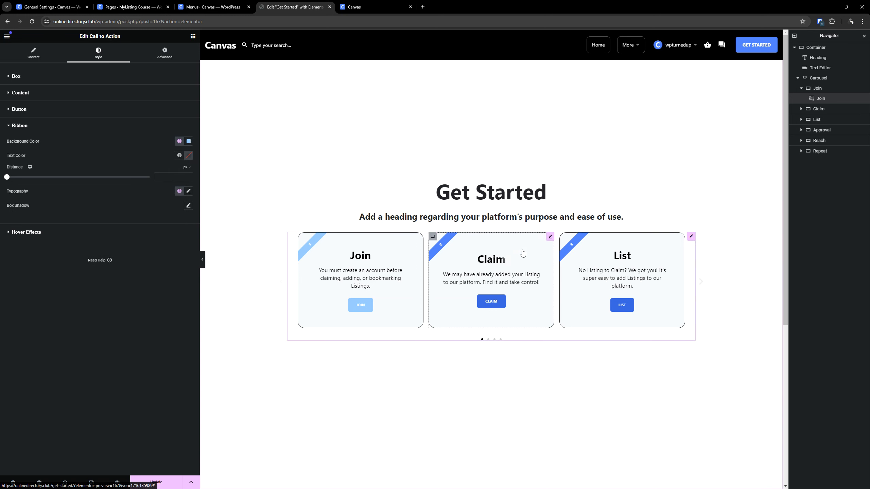
- Edit the Claim card and set its ribbon background to the global colour Accent (20% Lighter)
{"action": "left_click", "coordinate": [549, 237]}
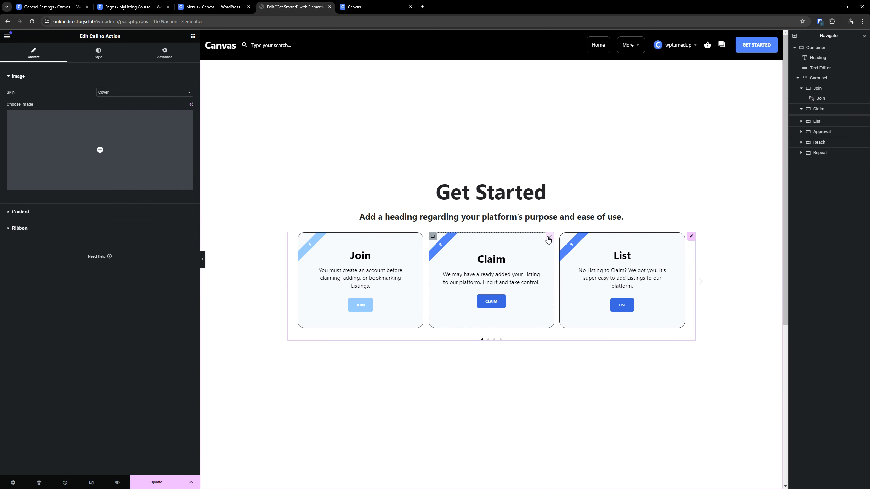
{"action": "left_click", "coordinate": [52, 212]}
{"action": "left_click", "coordinate": [98, 53]}
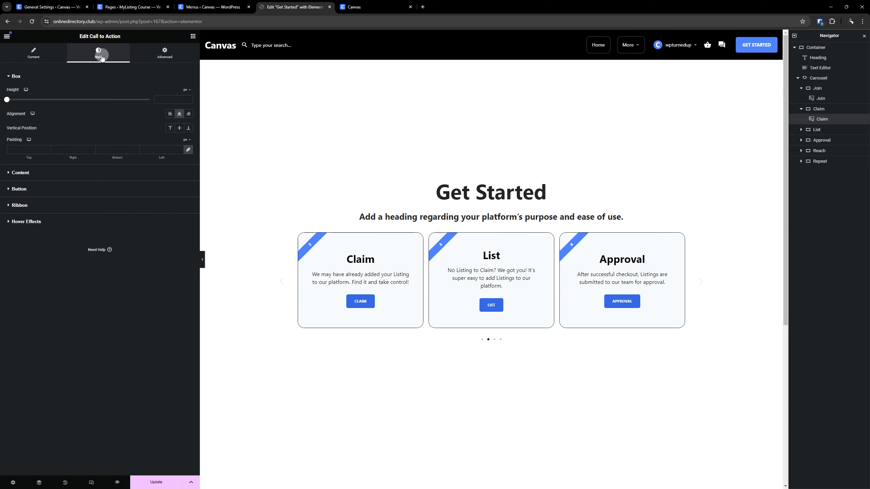
{"action": "left_click", "coordinate": [27, 205]}
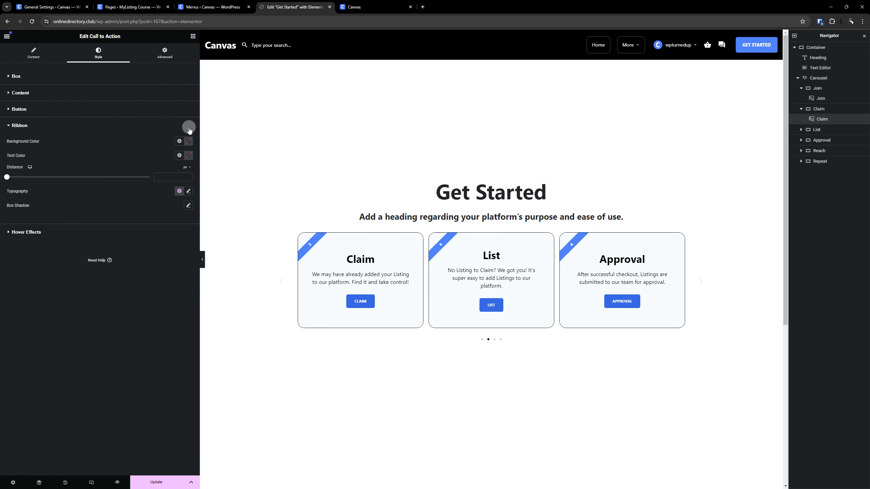
{"action": "left_click", "coordinate": [179, 140]}
{"action": "scroll", "coordinate": [142, 194], "scroll_direction": "down", "scroll_amount": 5}
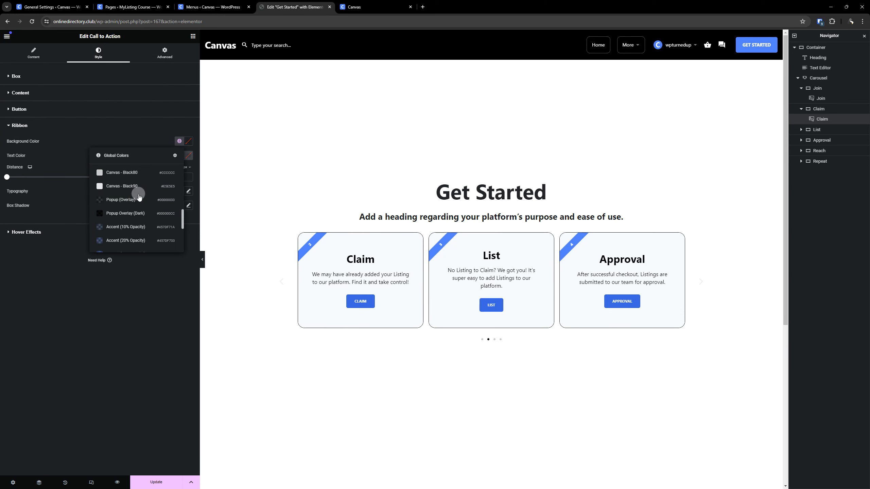
{"action": "scroll", "coordinate": [139, 196], "scroll_direction": "down", "scroll_amount": 1}
{"action": "left_click", "coordinate": [131, 194]}
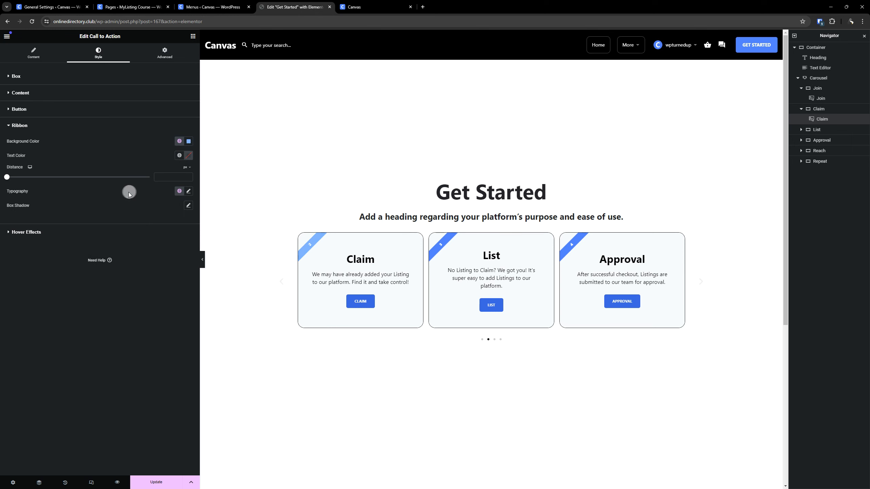
- Set the Claim card's button background to the global colour Accent (20% Lighter)
{"action": "left_click", "coordinate": [57, 115]}
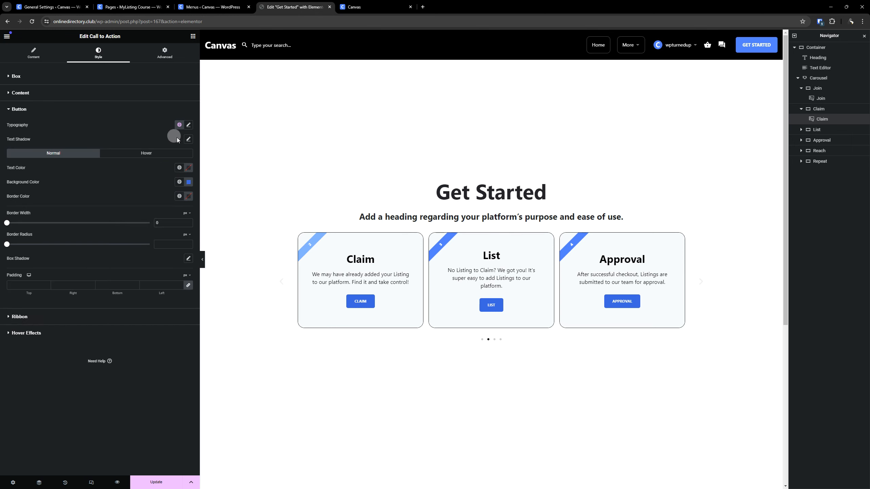
{"action": "left_click", "coordinate": [179, 183]}
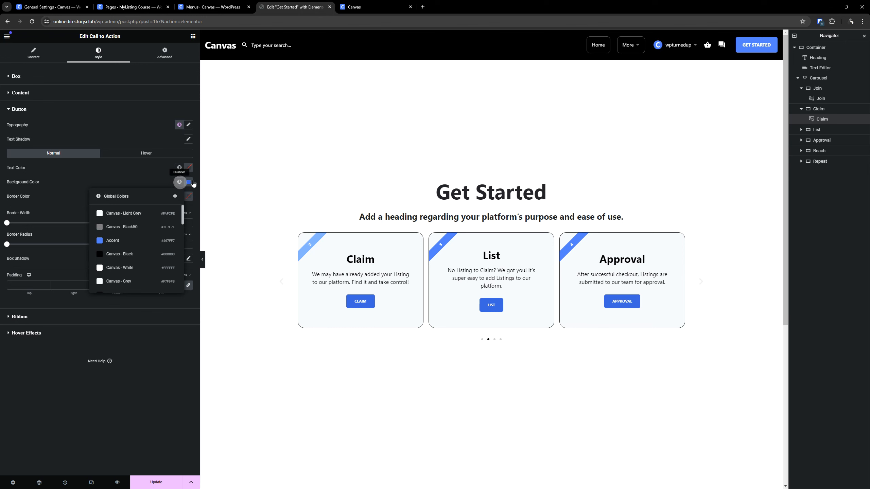
{"action": "scroll", "coordinate": [141, 228], "scroll_direction": "down", "scroll_amount": 6}
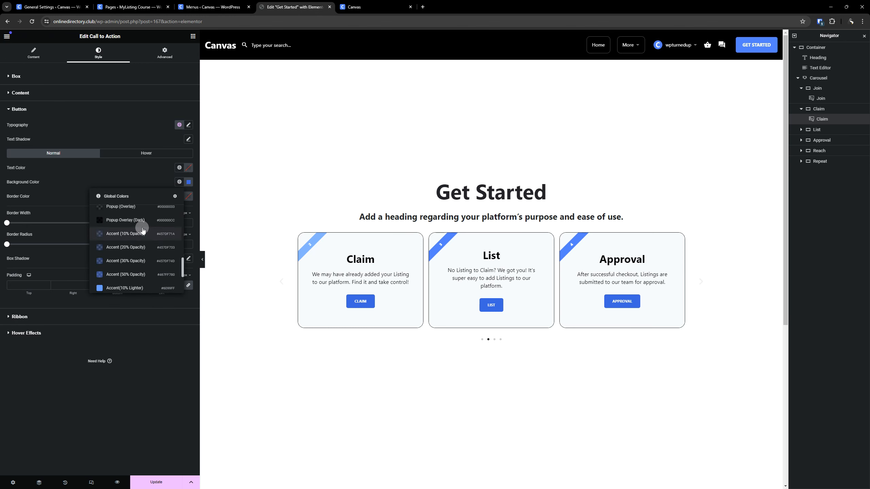
{"action": "left_click", "coordinate": [133, 265]}
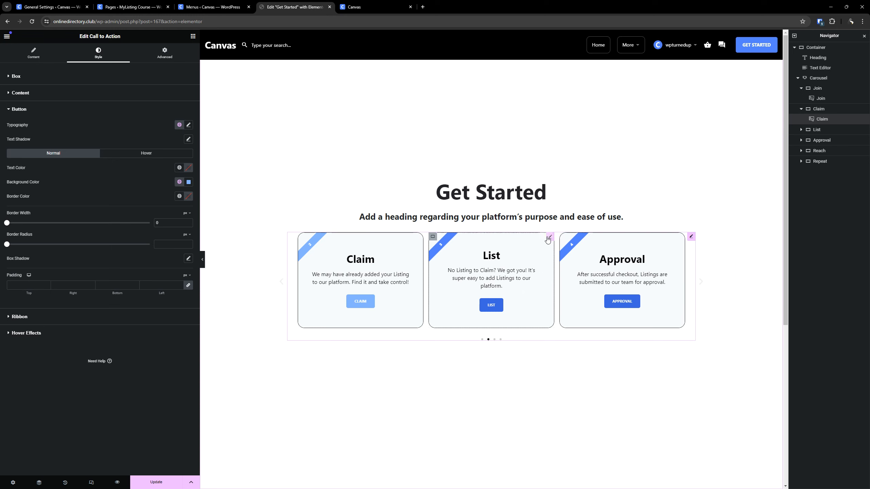
- Edit the List card and set its button background to the global colour Accent (10% Lighter)
{"action": "left_click", "coordinate": [549, 239]}
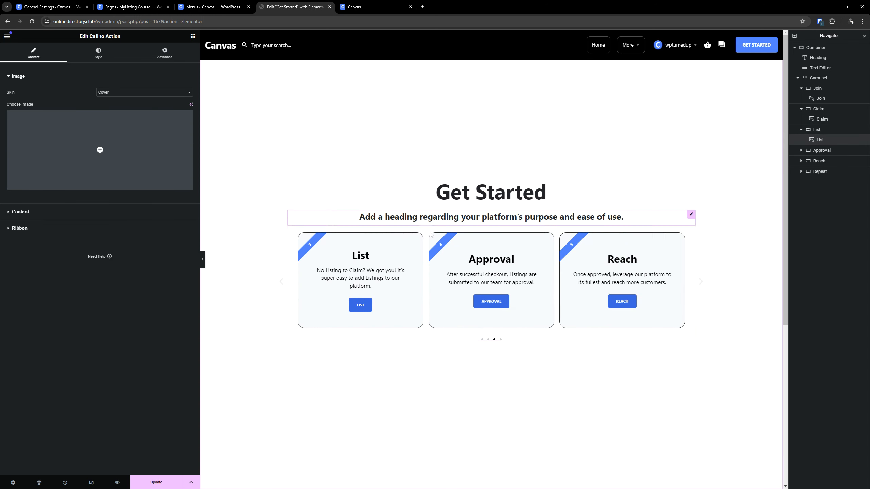
{"action": "left_click", "coordinate": [98, 54]}
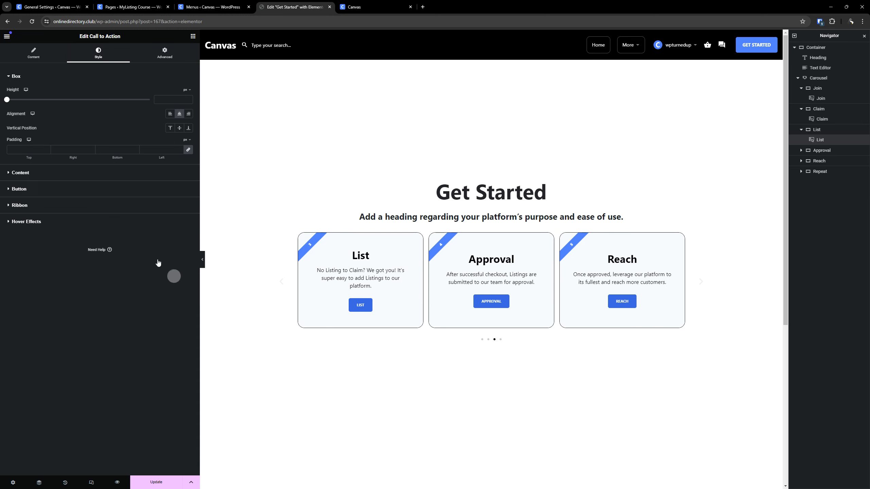
{"action": "left_click", "coordinate": [168, 189]}
{"action": "left_click", "coordinate": [179, 182]}
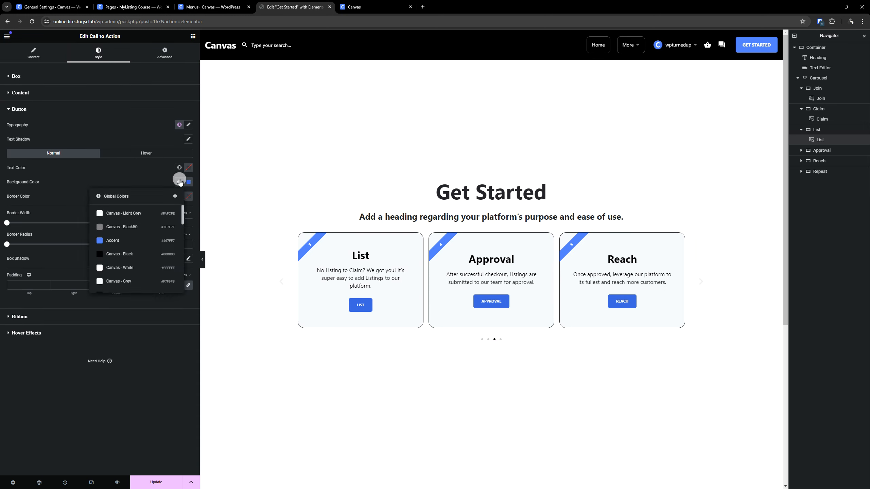
{"action": "scroll", "coordinate": [144, 213], "scroll_direction": "down", "scroll_amount": 3}
{"action": "scroll", "coordinate": [144, 214], "scroll_direction": "down", "scroll_amount": 5}
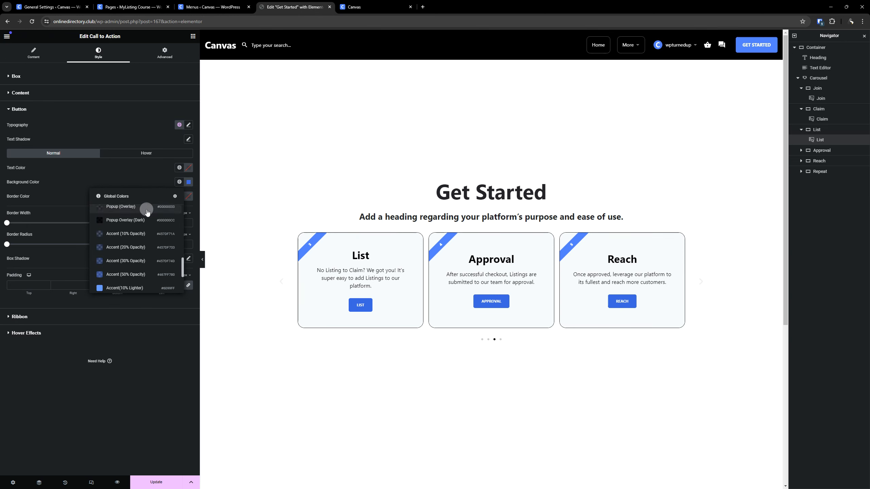
{"action": "left_click", "coordinate": [136, 219]}
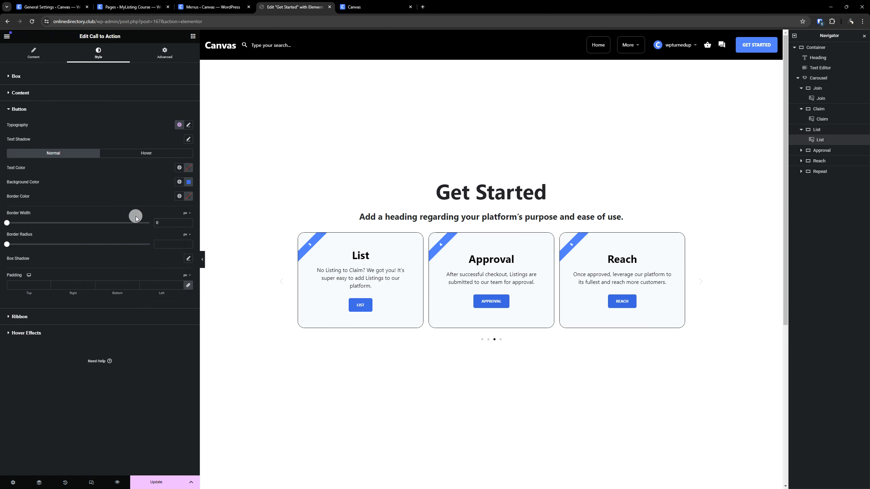
- Set the List card's ribbon background to a lighter global Accent shade that matches its button
{"action": "left_click", "coordinate": [41, 317]}
{"action": "left_click", "coordinate": [185, 154]}
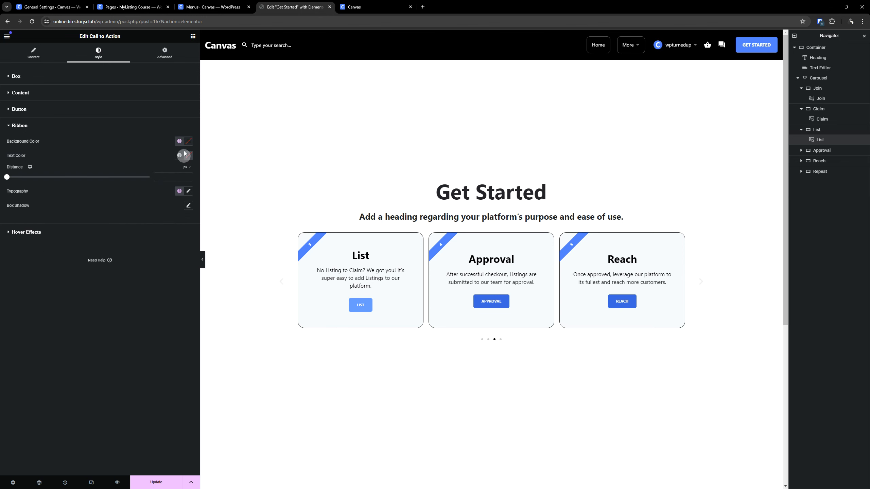
{"action": "scroll", "coordinate": [125, 201], "scroll_direction": "down", "scroll_amount": 5}
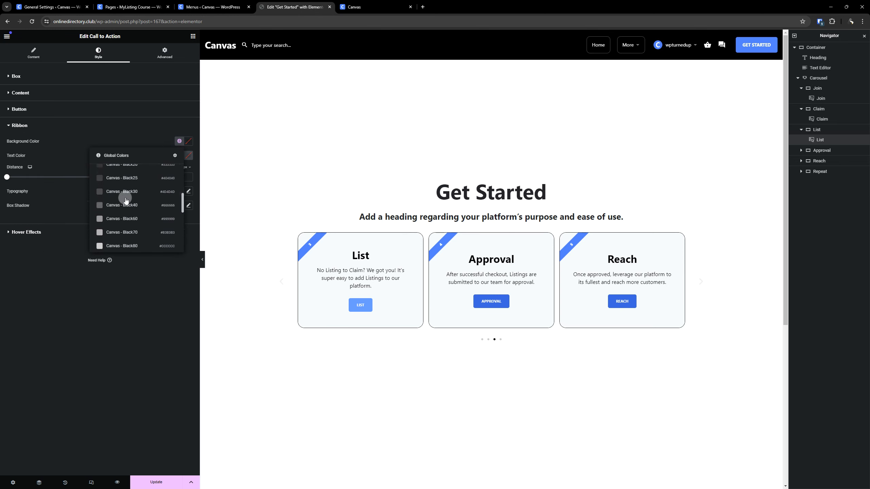
{"action": "scroll", "coordinate": [125, 200], "scroll_direction": "down", "scroll_amount": 3}
{"action": "left_click", "coordinate": [128, 246]}
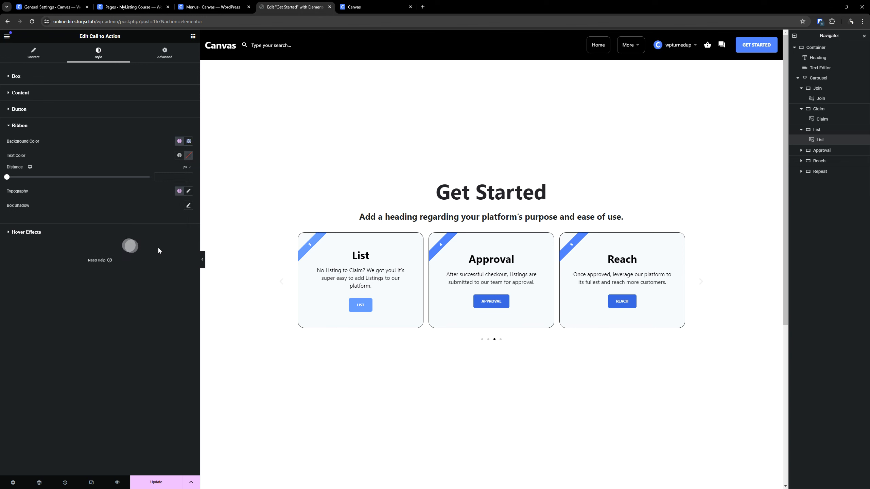
- Edit the Approval card and set its button background to the global colour Accent
{"action": "left_click", "coordinate": [546, 262]}
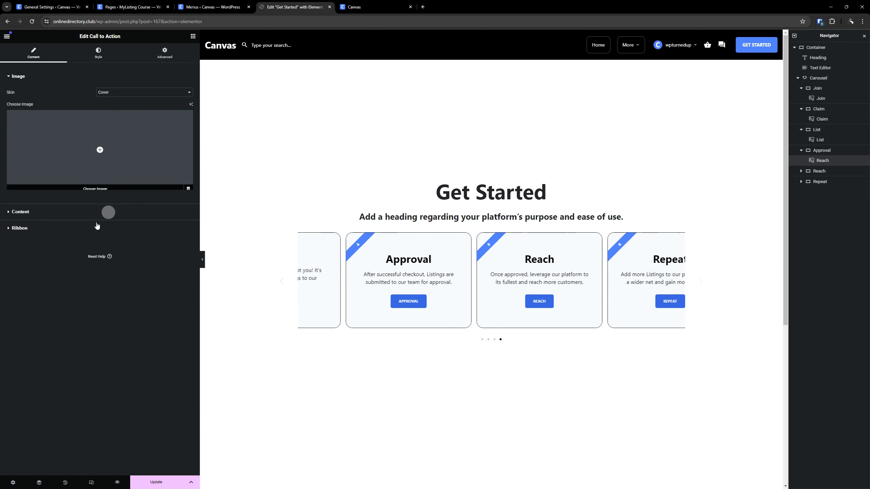
{"action": "left_click", "coordinate": [81, 216]}
{"action": "left_click", "coordinate": [96, 61]}
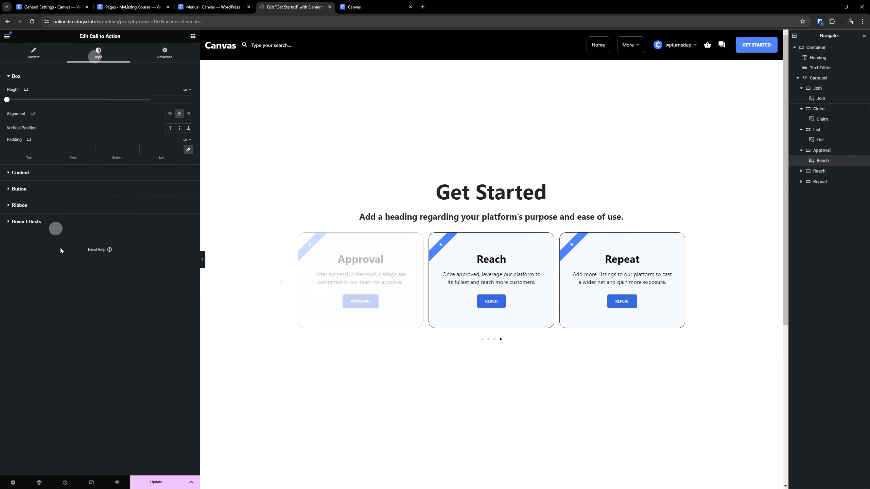
{"action": "left_click", "coordinate": [117, 202]}
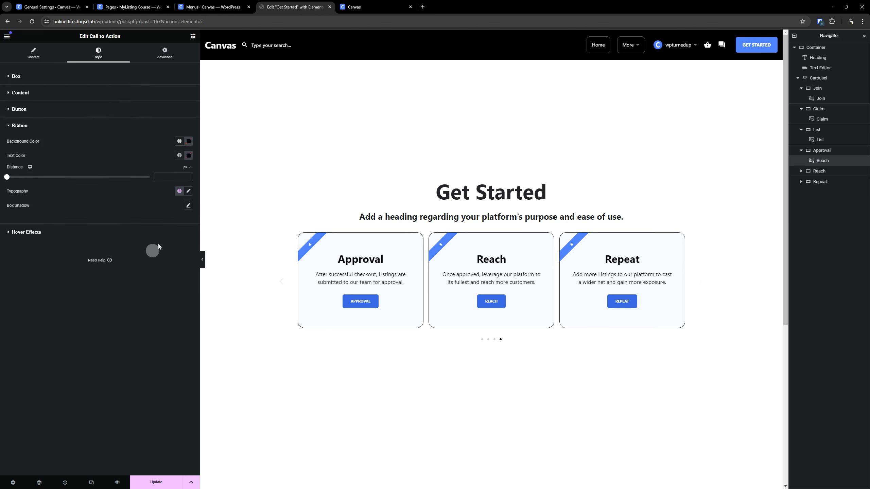
{"action": "left_click", "coordinate": [179, 141]}
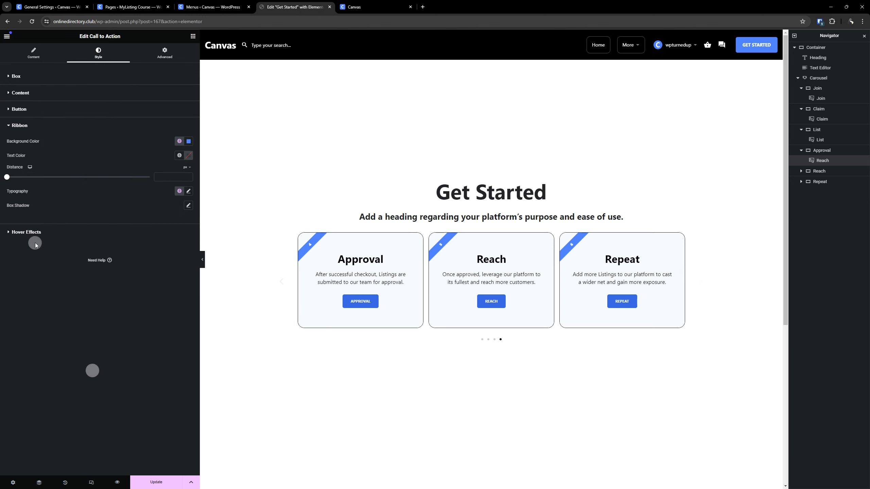
{"action": "left_click", "coordinate": [43, 110]}
{"action": "left_click", "coordinate": [177, 182]}
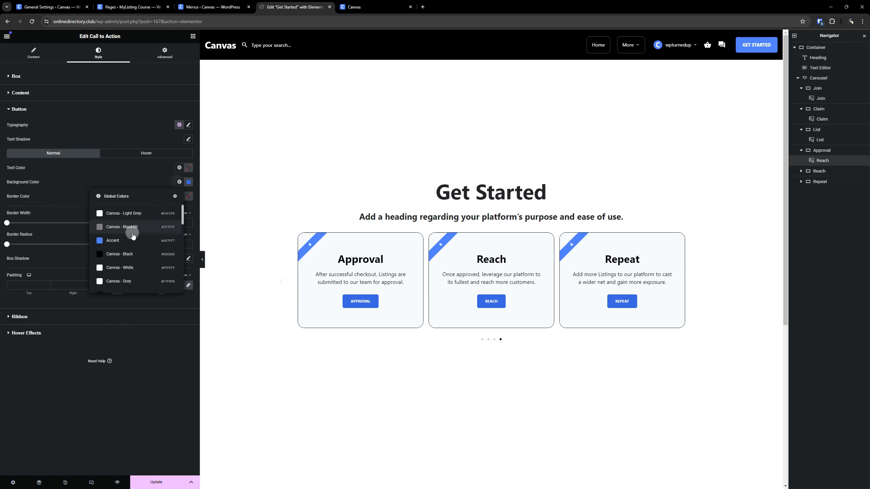
{"action": "left_click", "coordinate": [124, 239]}
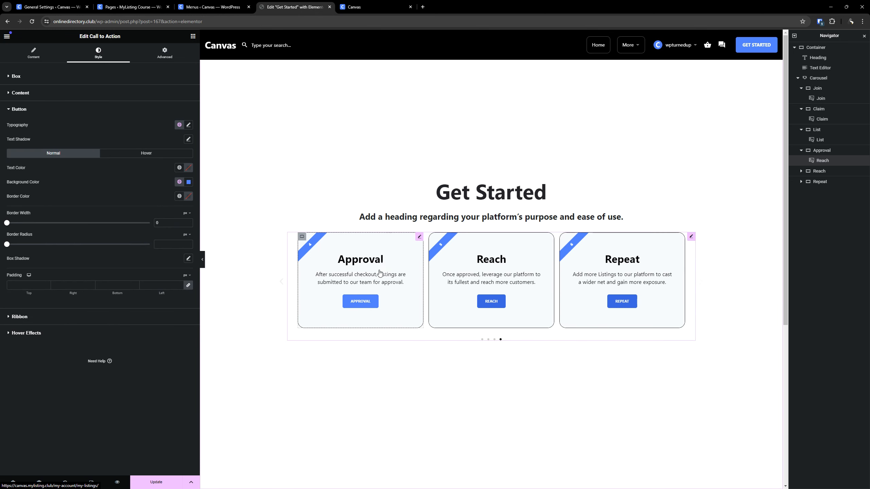
- Edit the Reach card and set its button background to the global colour Accent (10% Darker)
{"action": "left_click", "coordinate": [550, 237]}
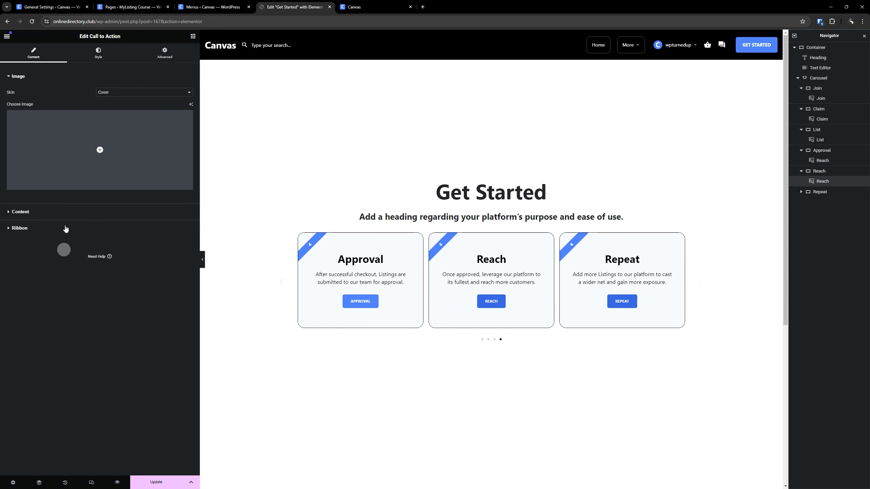
{"action": "left_click", "coordinate": [66, 212]}
{"action": "left_click", "coordinate": [98, 53]}
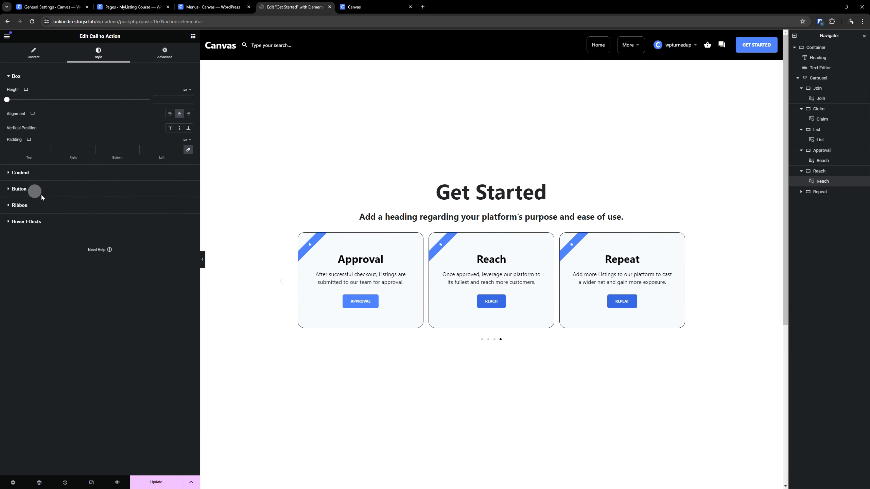
{"action": "left_click", "coordinate": [19, 189]}
{"action": "left_click", "coordinate": [178, 183]}
{"action": "scroll", "coordinate": [145, 223], "scroll_direction": "down", "scroll_amount": 5}
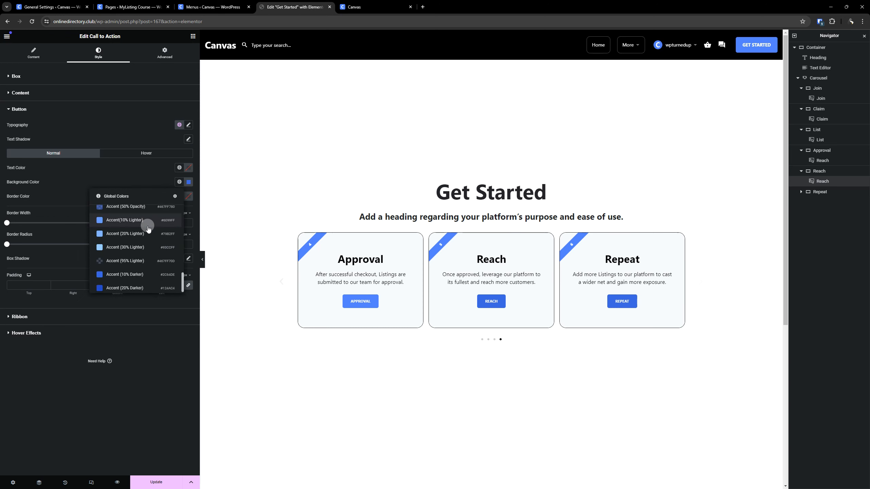
{"action": "left_click", "coordinate": [124, 275]}
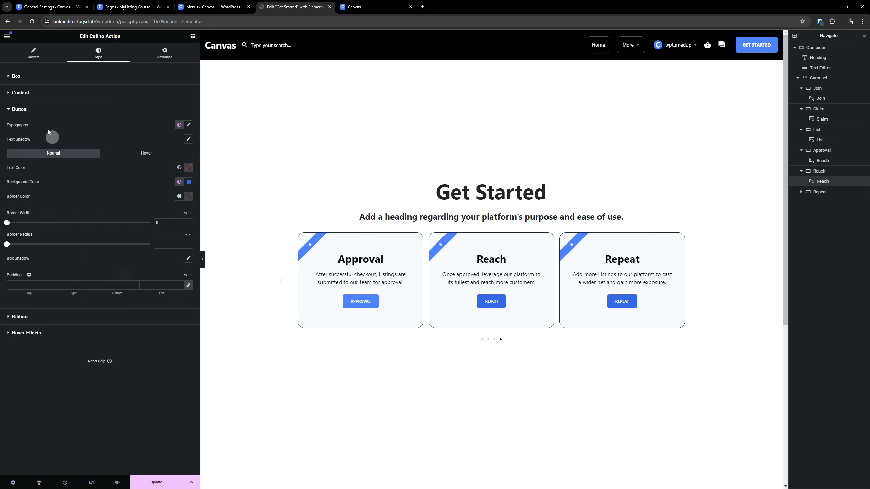
- Set the Reach card's ribbon background to the global colour Accent (10% Darker)
{"action": "left_click", "coordinate": [23, 317]}
{"action": "left_click", "coordinate": [180, 140]}
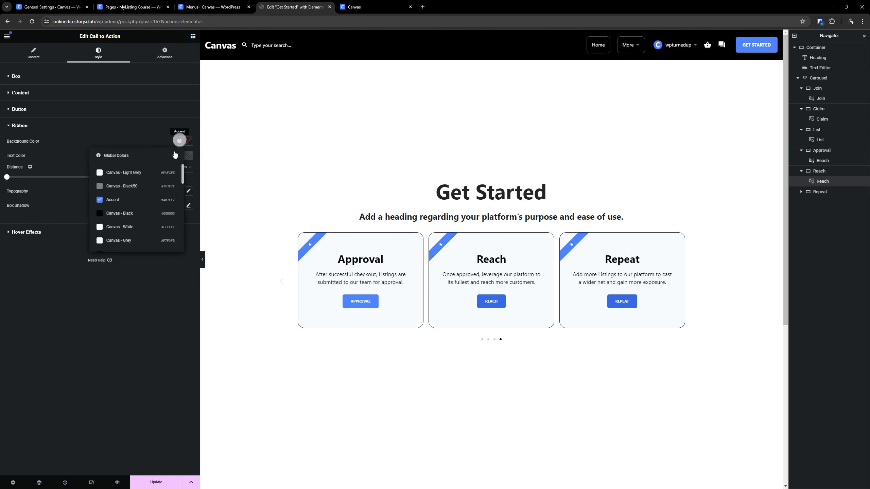
{"action": "scroll", "coordinate": [131, 195], "scroll_direction": "down", "scroll_amount": 5}
{"action": "left_click", "coordinate": [129, 200]}
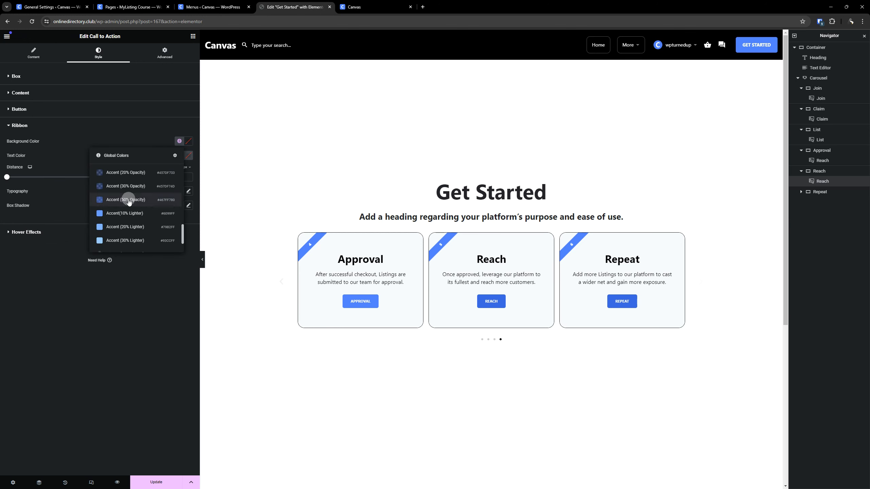
{"action": "left_click", "coordinate": [132, 229]}
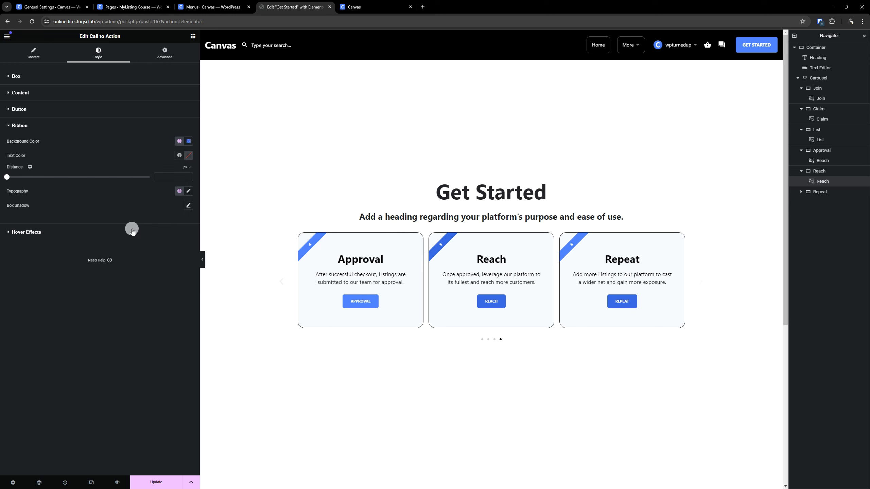
- Edit the Repeat card and set its ribbon background to the global colour Accent (20% Darker)
{"action": "left_click", "coordinate": [681, 238]}
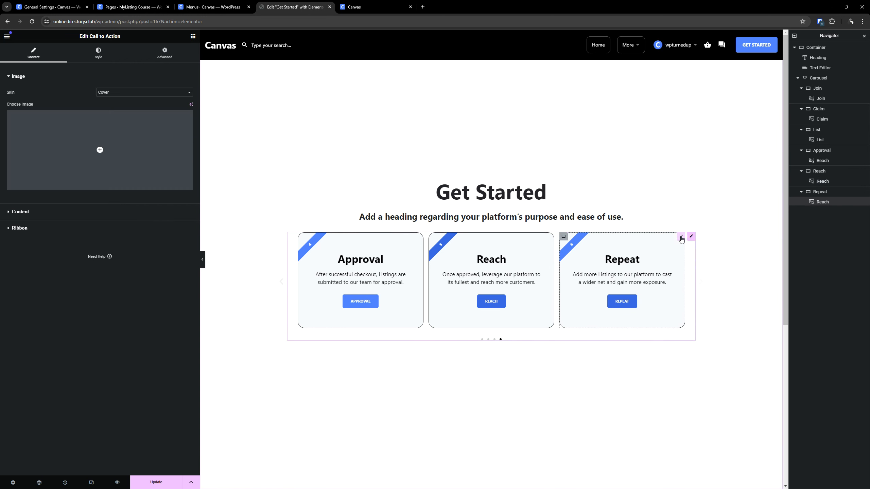
{"action": "left_click", "coordinate": [100, 58]}
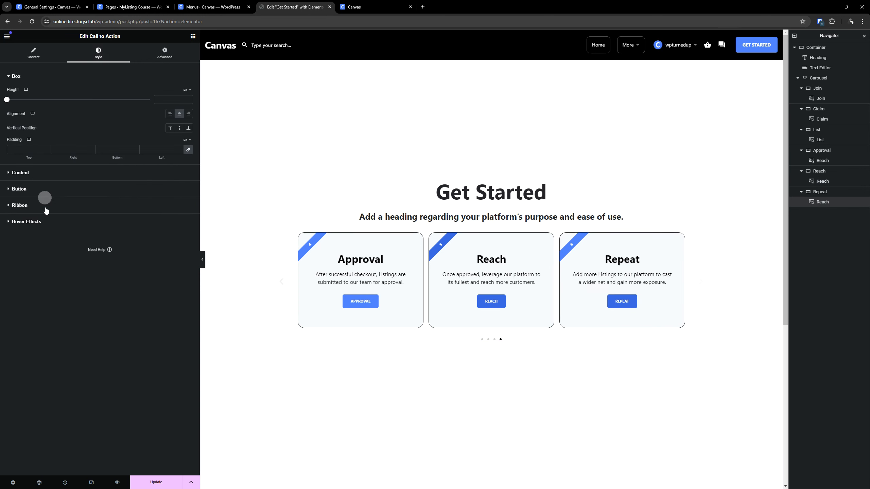
{"action": "left_click", "coordinate": [20, 206]}
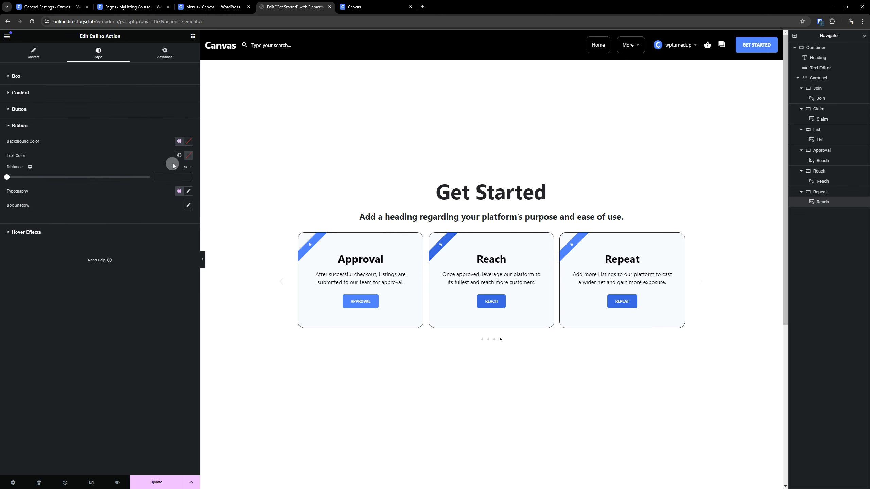
{"action": "left_click", "coordinate": [181, 146]}
{"action": "scroll", "coordinate": [147, 187], "scroll_direction": "down", "scroll_amount": 5}
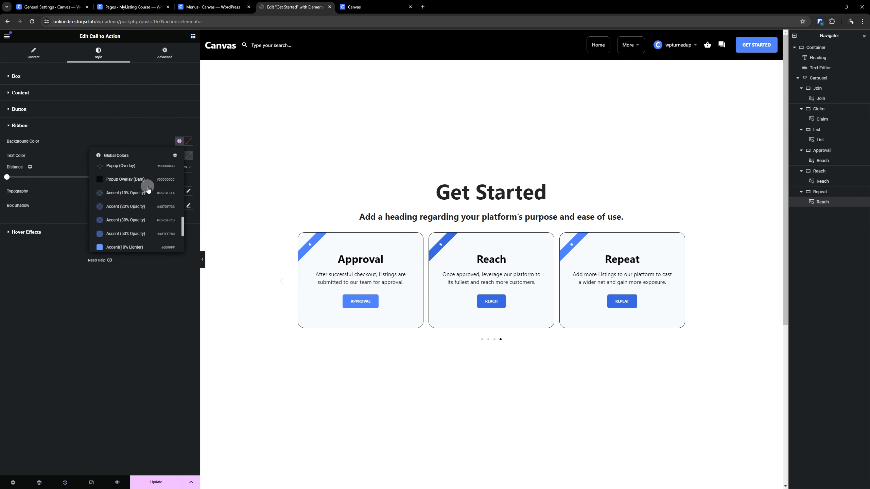
{"action": "scroll", "coordinate": [148, 189], "scroll_direction": "down", "scroll_amount": 3}
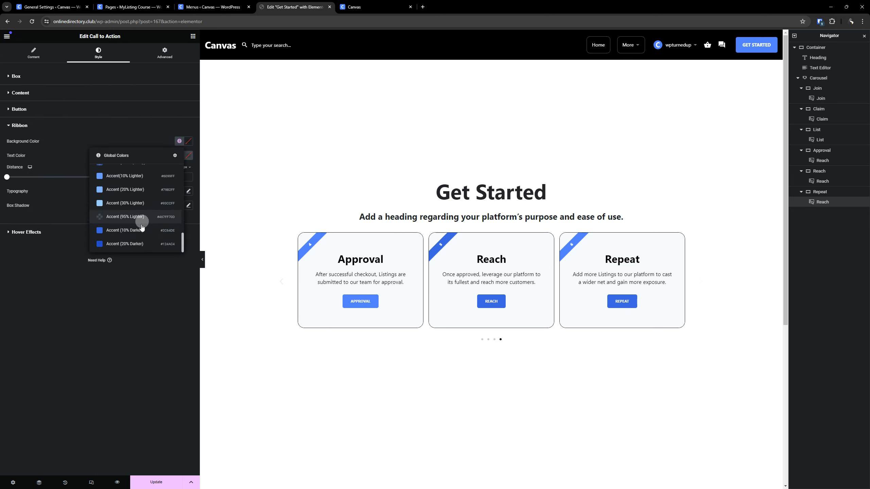
{"action": "left_click", "coordinate": [139, 245]}
- Set the Repeat card's button background to the global colour Accent (20% Darker) and save the Get Started page
{"action": "left_click", "coordinate": [33, 109]}
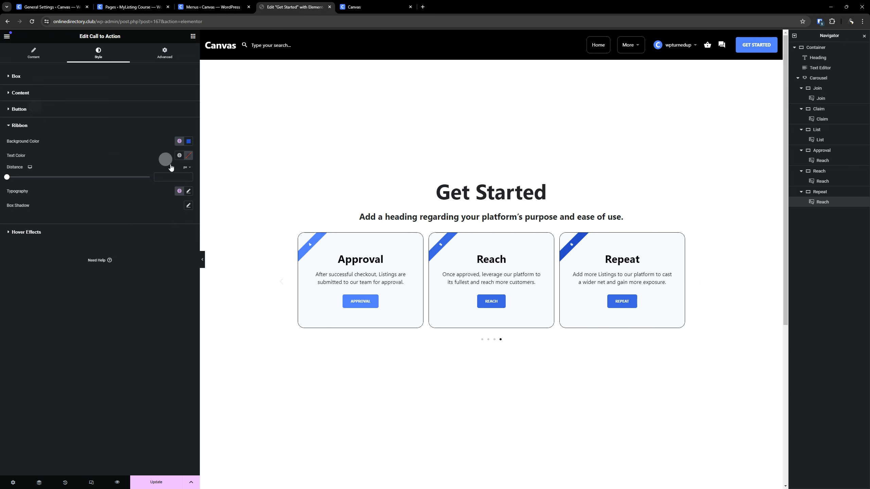
{"action": "left_click", "coordinate": [179, 182]}
{"action": "scroll", "coordinate": [137, 281], "scroll_direction": "down", "scroll_amount": 8}
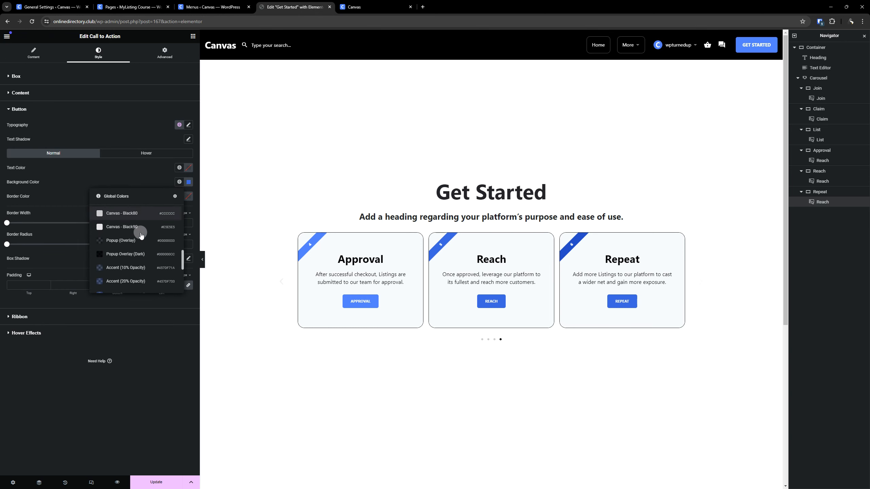
{"action": "left_click", "coordinate": [136, 279]}
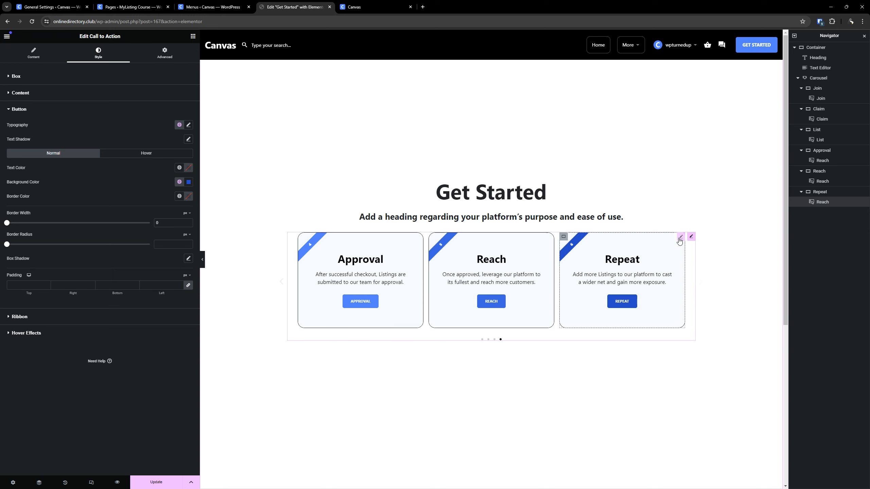
{"action": "left_click", "coordinate": [150, 483]}
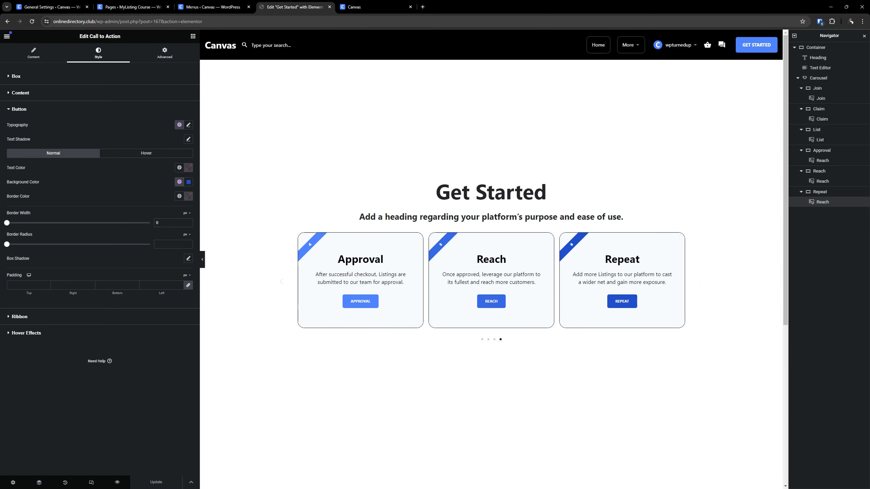
- Page through the carousel to review the graduated card colours and close the Get Started editor
{"action": "scroll", "coordinate": [474, 275], "scroll_direction": "down", "scroll_amount": 1}
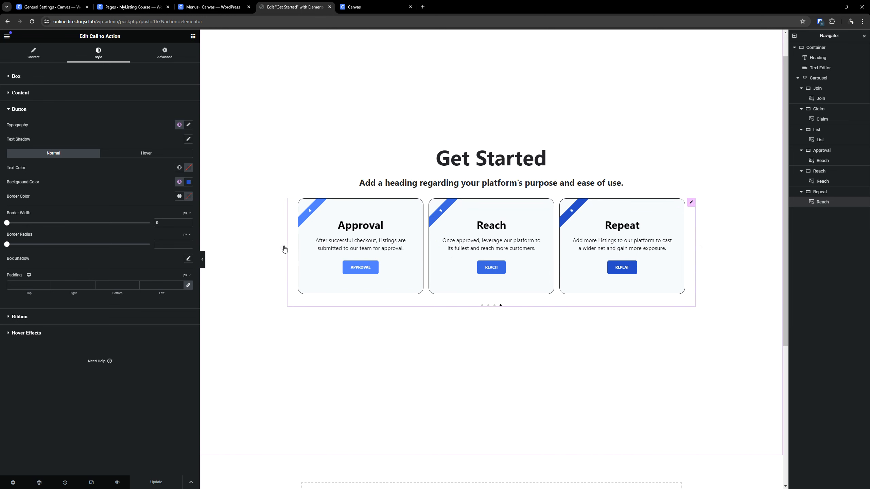
{"action": "left_click", "coordinate": [281, 247]}
{"action": "left_click", "coordinate": [281, 248]}
{"action": "left_click", "coordinate": [281, 248]}
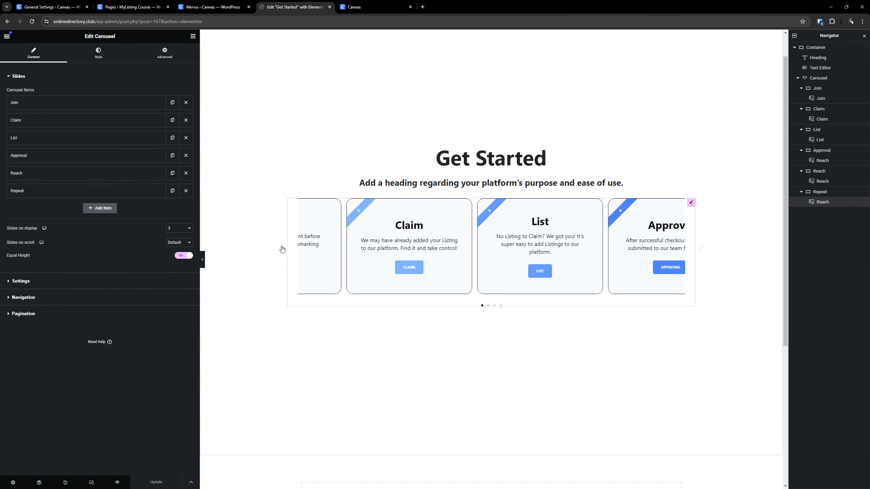
{"action": "left_click", "coordinate": [701, 248]}
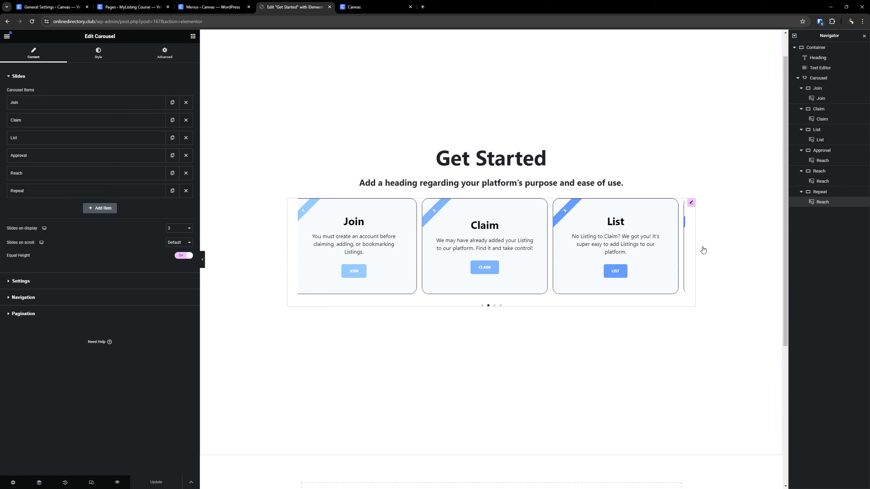
{"action": "left_click", "coordinate": [329, 7]}
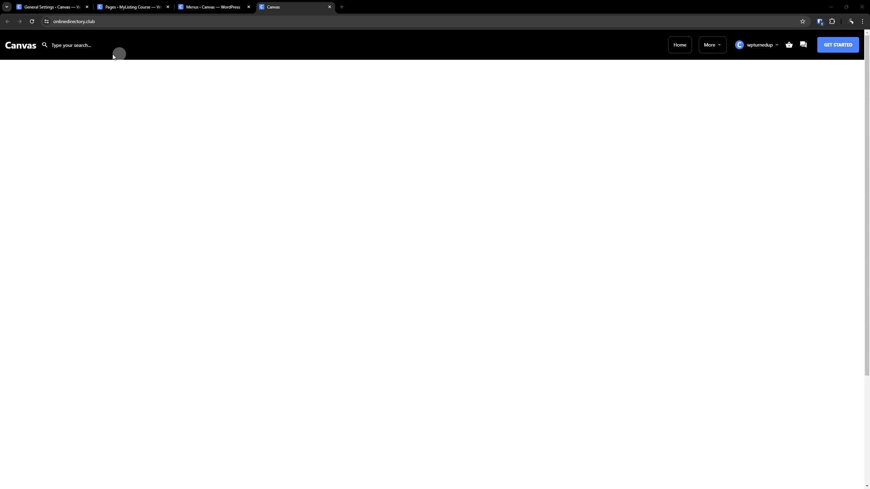
- Open a blank new page from the WordPress Pages list in a separate browser tab placed beside it
{"action": "left_click", "coordinate": [153, 4]}
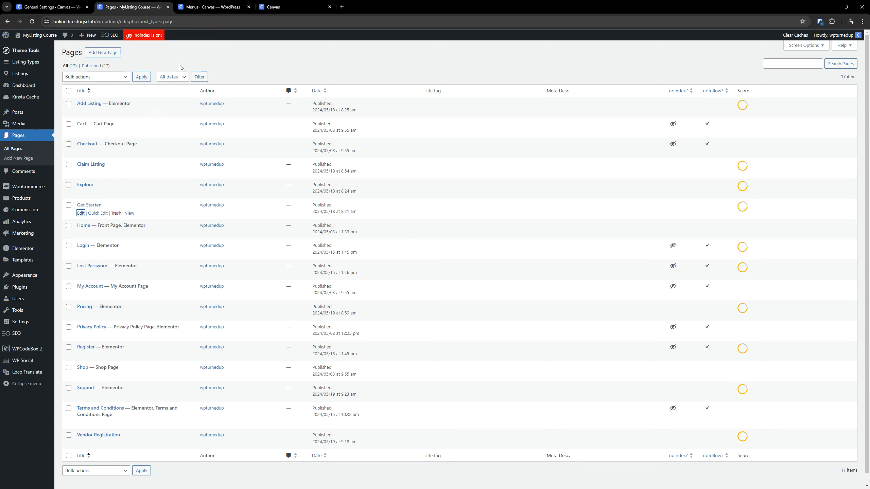
{"action": "right_click", "coordinate": [113, 57]}
{"action": "left_click", "coordinate": [130, 60]}
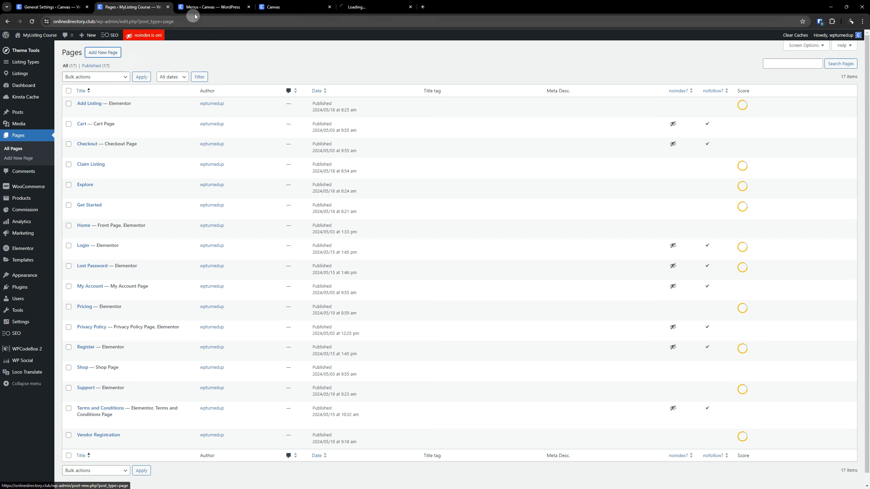
{"action": "left_click", "coordinate": [226, 4]}
{"action": "left_click_drag", "start_coordinate": [225, 4], "coordinate": [224, 3]}
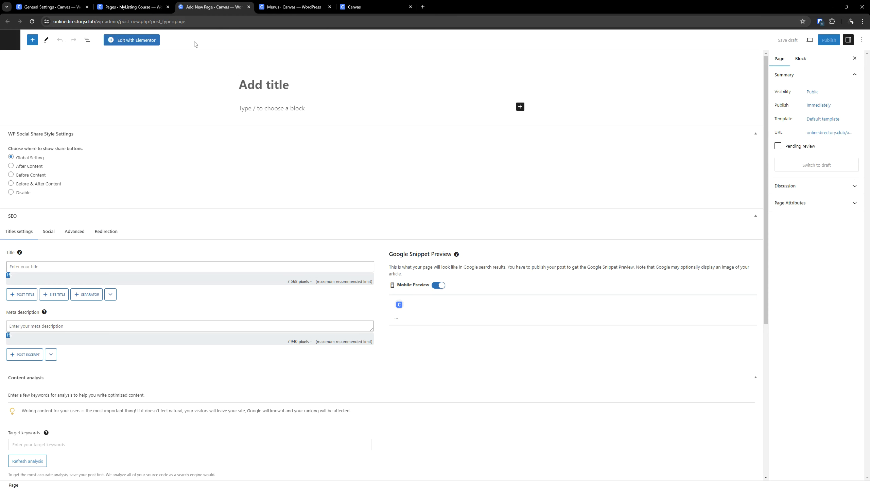
- Publish the new page with the title Reach Further and open it for editing in Elementor
{"action": "type", "text": "Reach Further"}
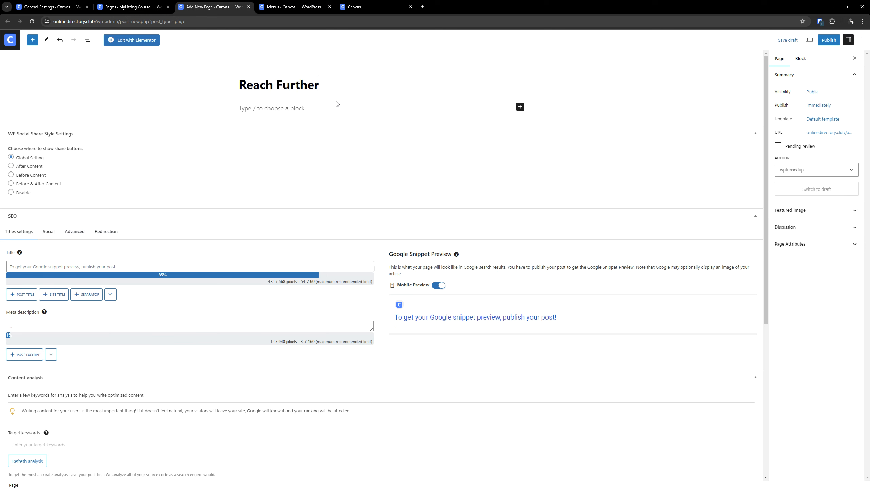
{"action": "left_click", "coordinate": [829, 40]}
{"action": "left_click", "coordinate": [799, 40]}
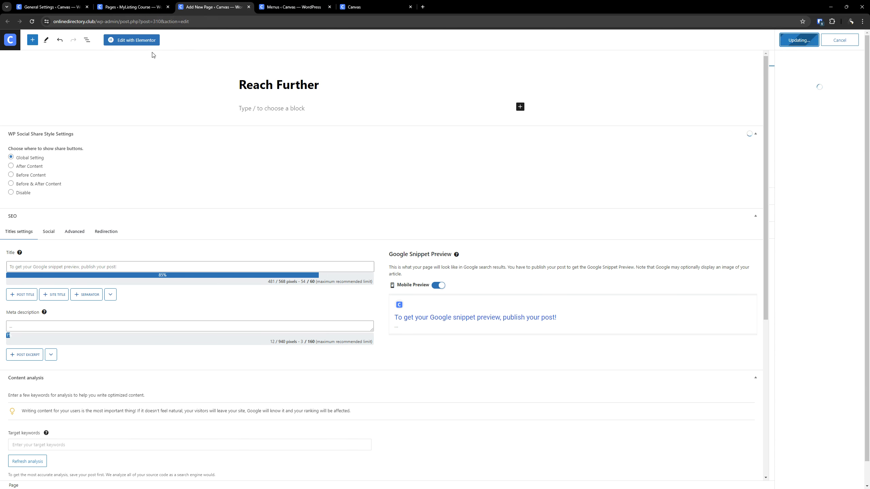
{"action": "left_click", "coordinate": [150, 40]}
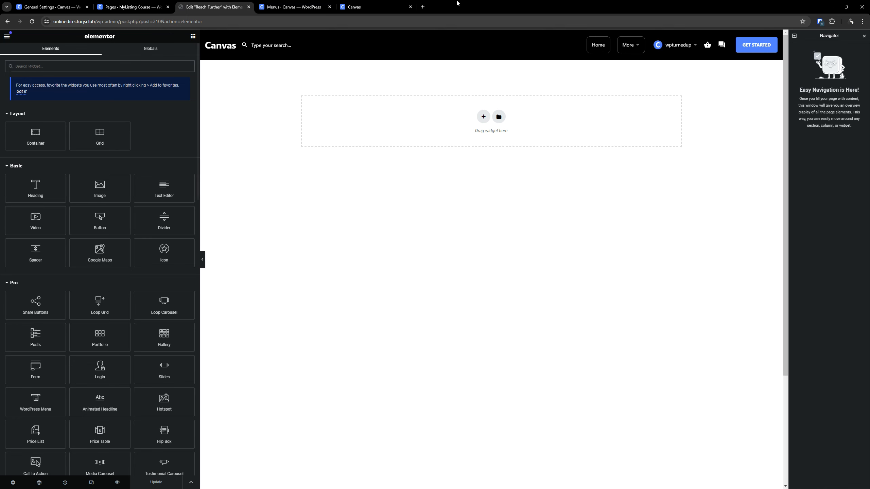
- View the published How It Works page in a separate browser tab and examine its section layout
{"action": "left_click", "coordinate": [132, 7]}
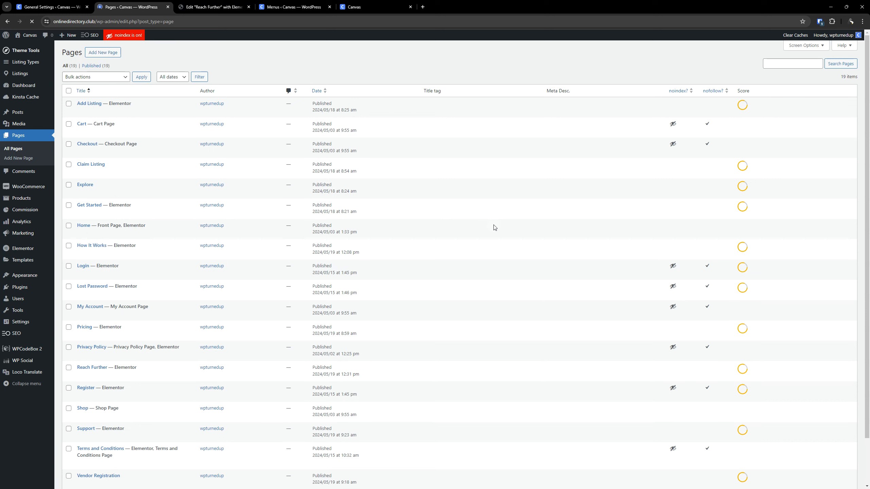
{"action": "right_click", "coordinate": [128, 254]}
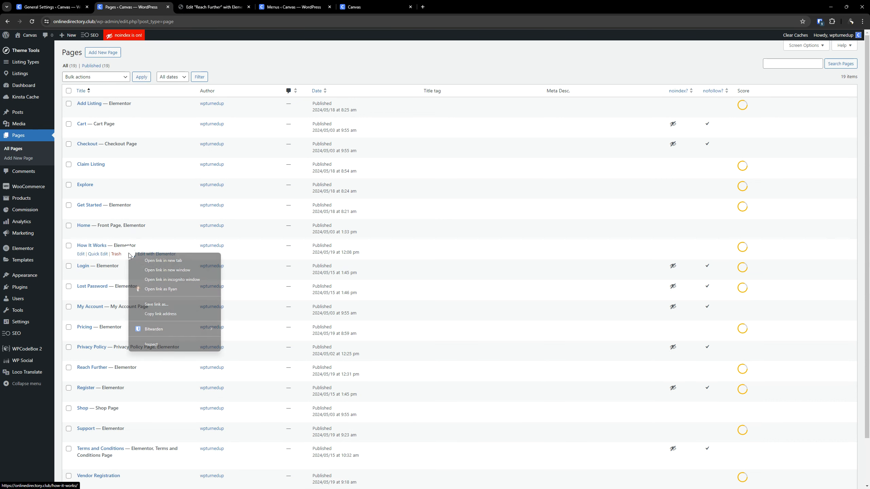
{"action": "left_click", "coordinate": [157, 260]}
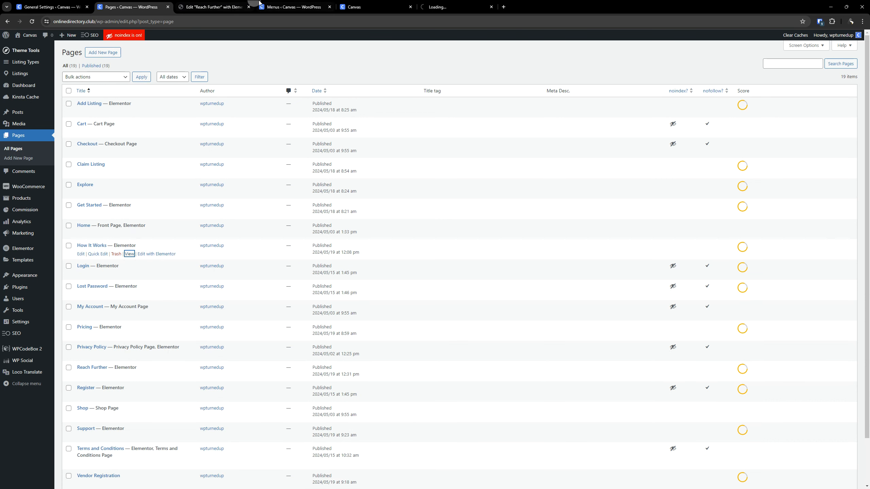
{"action": "left_click", "coordinate": [219, 7]}
{"action": "left_click", "coordinate": [448, 6]}
{"action": "scroll", "coordinate": [458, 188], "scroll_direction": "down", "scroll_amount": 13}
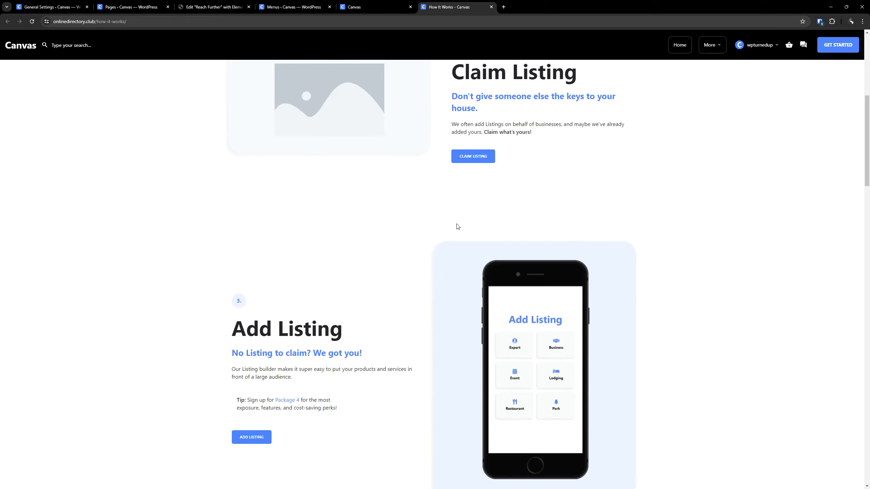
- Close the published How It Works page and paste the copied layout from the other site into the empty Reach Further page
{"action": "scroll", "coordinate": [460, 223], "scroll_direction": "up", "scroll_amount": 6}
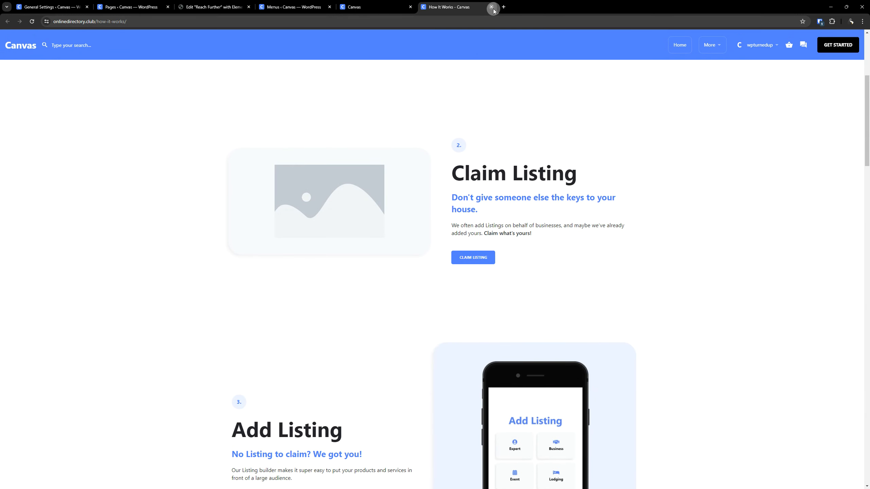
{"action": "left_click", "coordinate": [491, 7]}
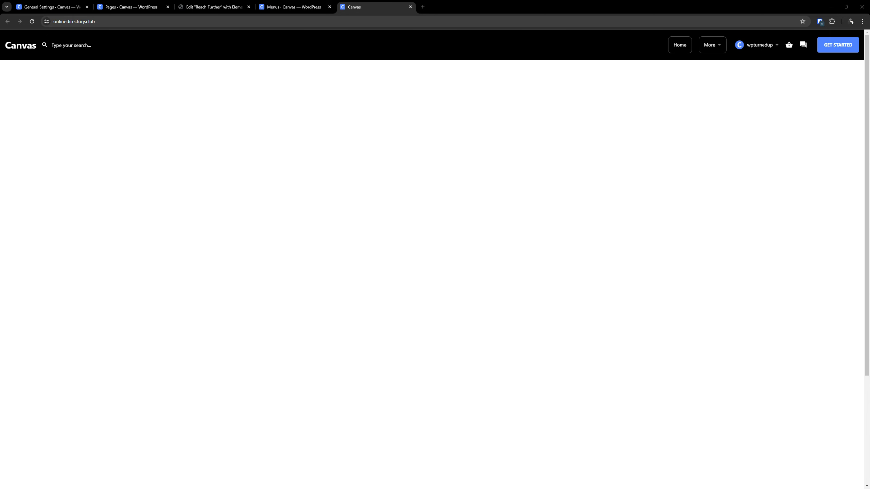
{"action": "left_click", "coordinate": [191, 6]}
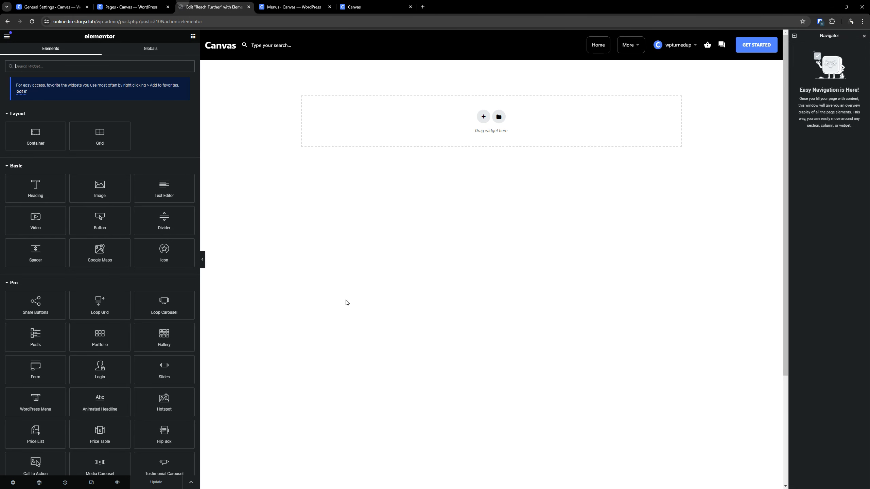
{"action": "right_click", "coordinate": [380, 128]}
{"action": "left_click", "coordinate": [400, 142]}
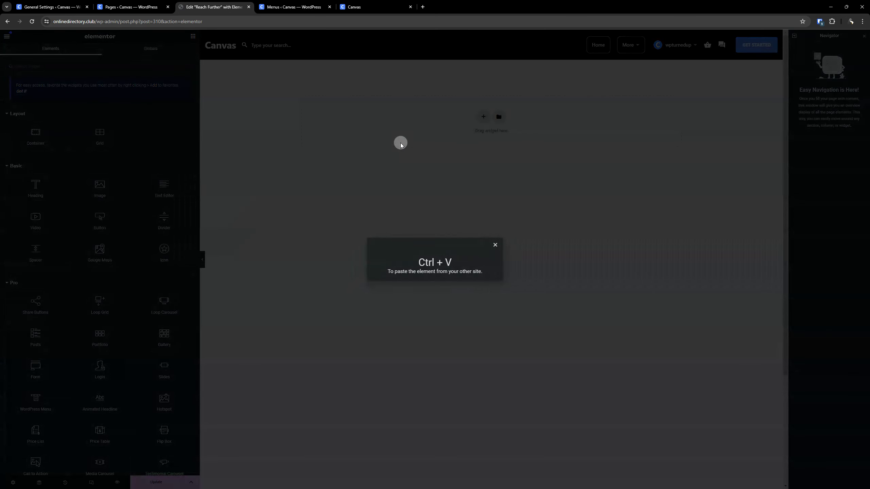
{"action": "key", "text": "ctrl+v"}
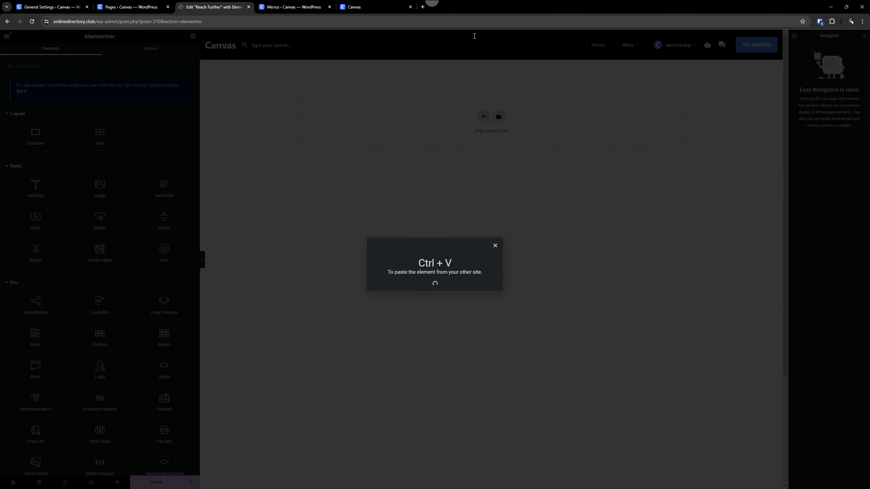
- Try adding the Reach Further page to the Primary menu, then remove its item and save the menu
{"action": "left_click_drag", "start_coordinate": [297, 3], "coordinate": [133, 6]}
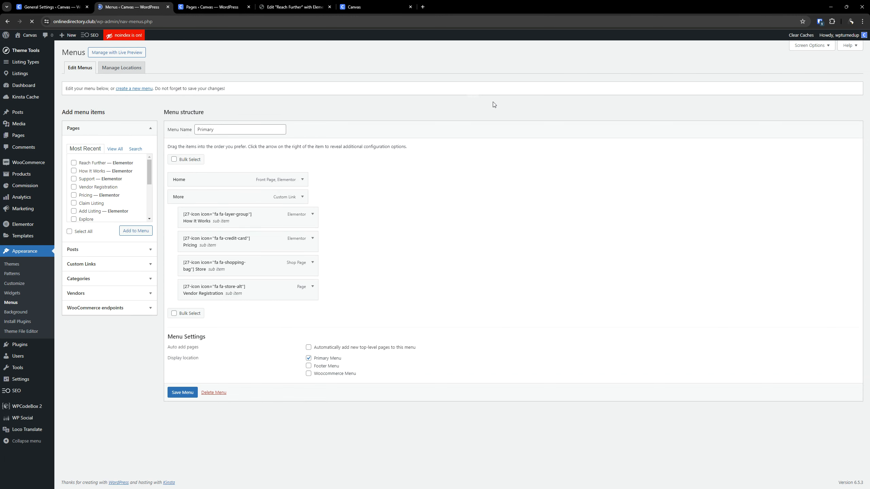
{"action": "left_click", "coordinate": [97, 163]}
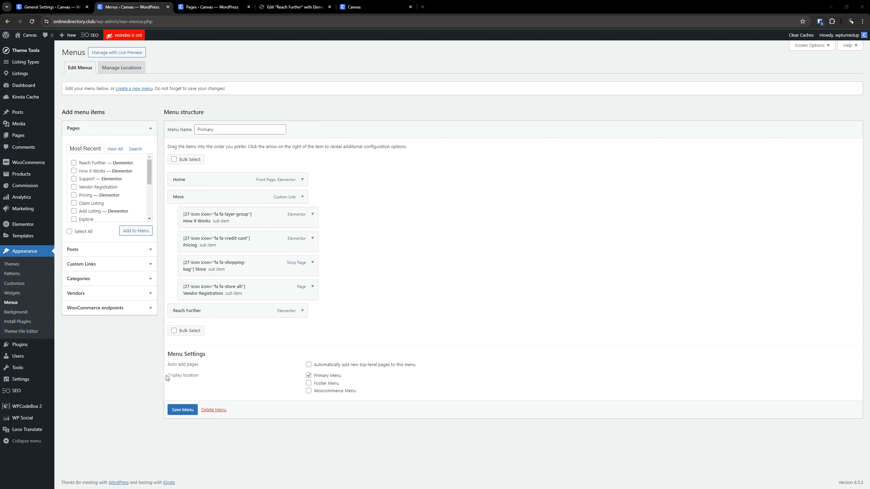
{"action": "left_click", "coordinate": [302, 311]}
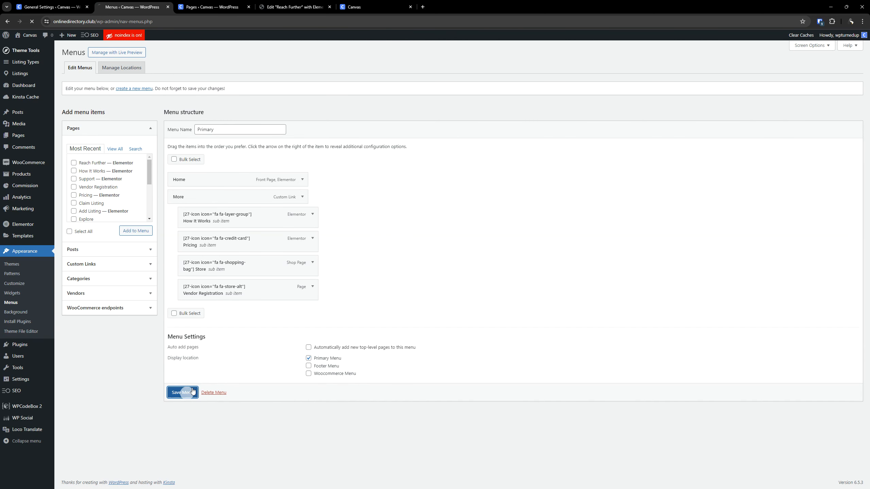
- Open the How It Works page in Elementor from the Pages list in a separate browser tab placed before the Reach Further editor
{"action": "left_click", "coordinate": [279, 4]}
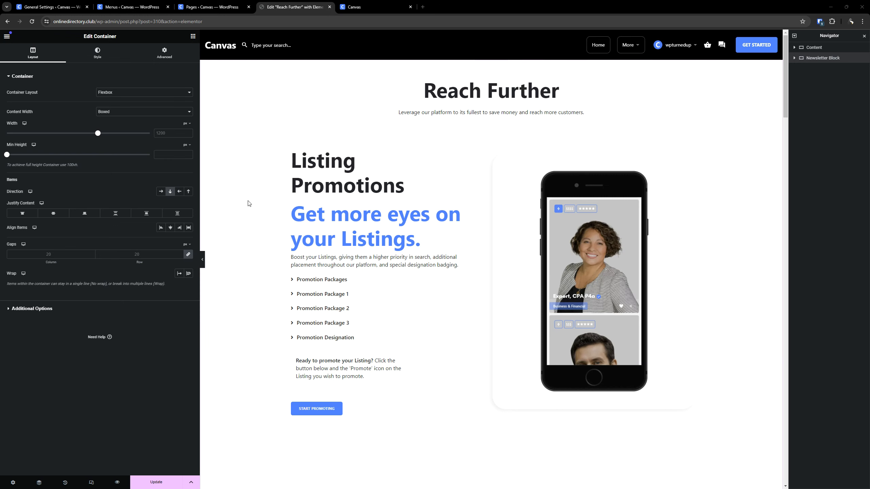
{"action": "left_click", "coordinate": [212, 7]}
{"action": "scroll", "coordinate": [168, 335], "scroll_direction": "down", "scroll_amount": 1}
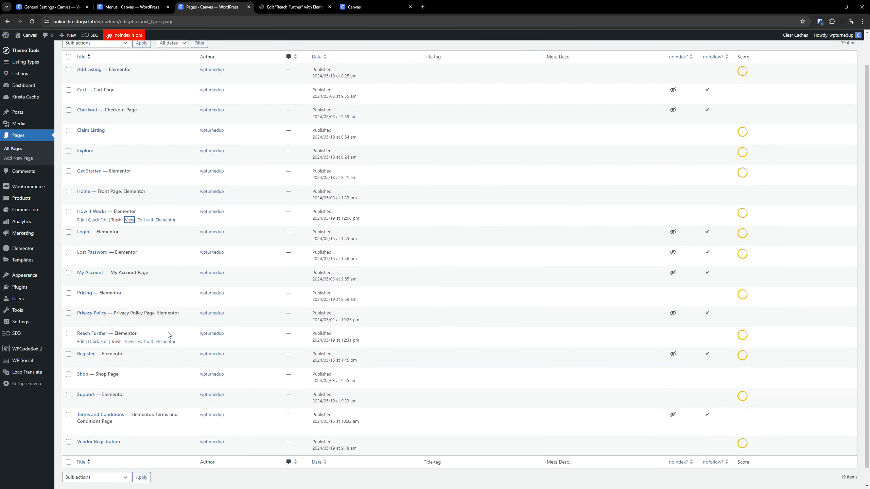
{"action": "right_click", "coordinate": [164, 220]}
{"action": "left_click", "coordinate": [202, 227]}
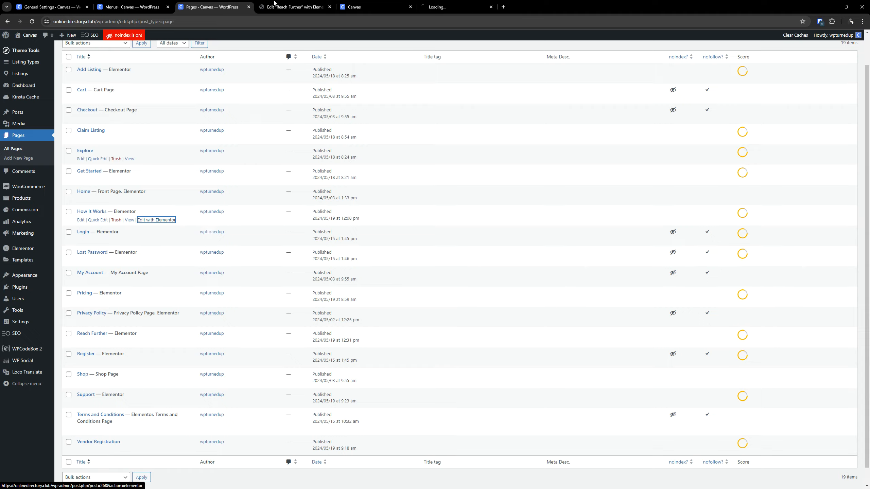
{"action": "left_click_drag", "start_coordinate": [441, 4], "coordinate": [296, 4]}
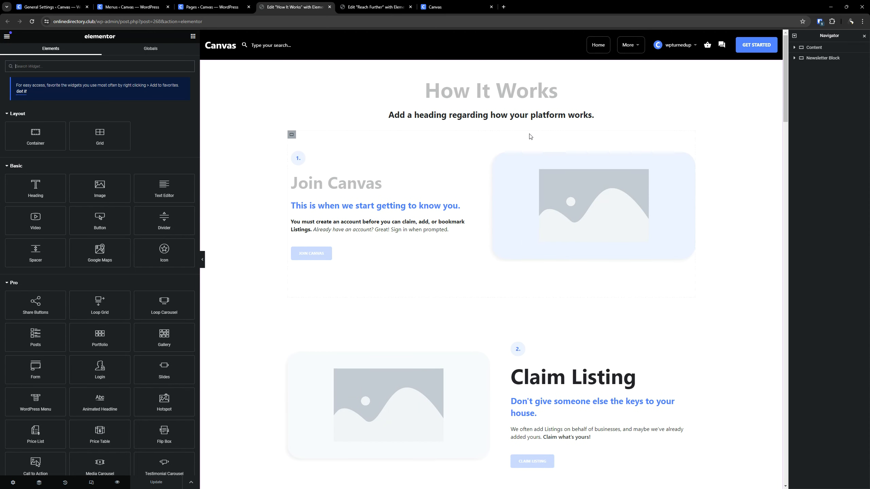
- Copy the How It Works intro text and paste its style onto the introductory text under the Reach Further title
{"action": "right_click", "coordinate": [469, 121]}
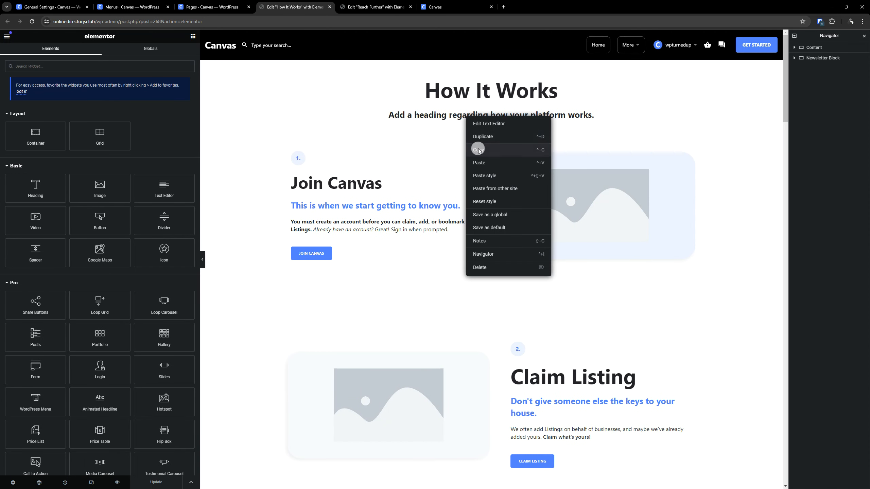
{"action": "left_click", "coordinate": [346, 4]}
{"action": "right_click", "coordinate": [422, 112]}
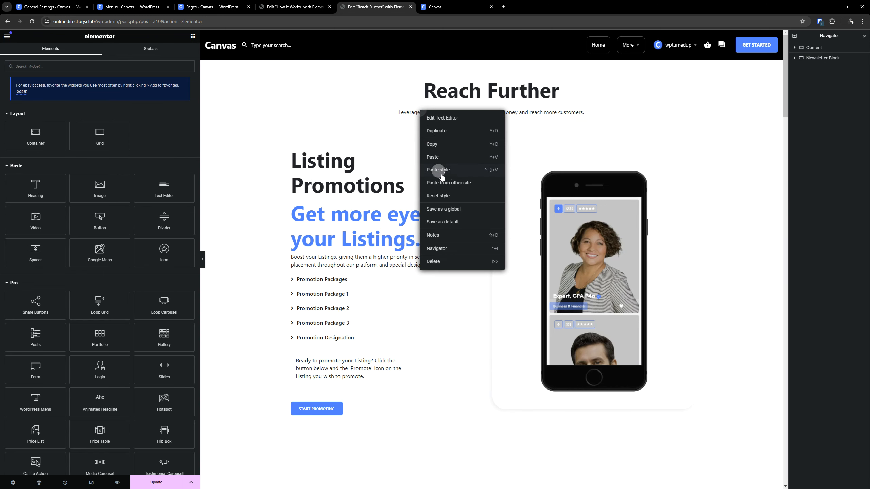
{"action": "left_click", "coordinate": [448, 170]}
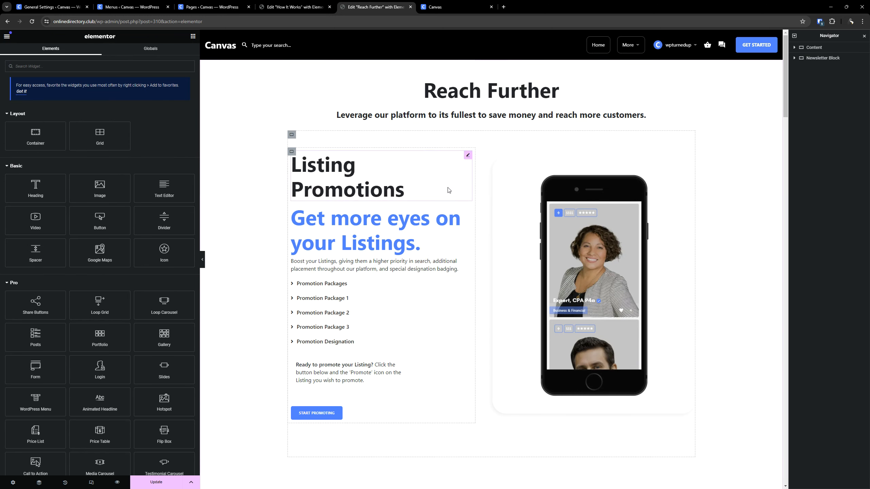
- Copy the Join Canvas heading from How It Works and paste its style onto Reach Further's Listing Promotions heading
{"action": "left_click", "coordinate": [288, 6]}
{"action": "right_click", "coordinate": [322, 178]}
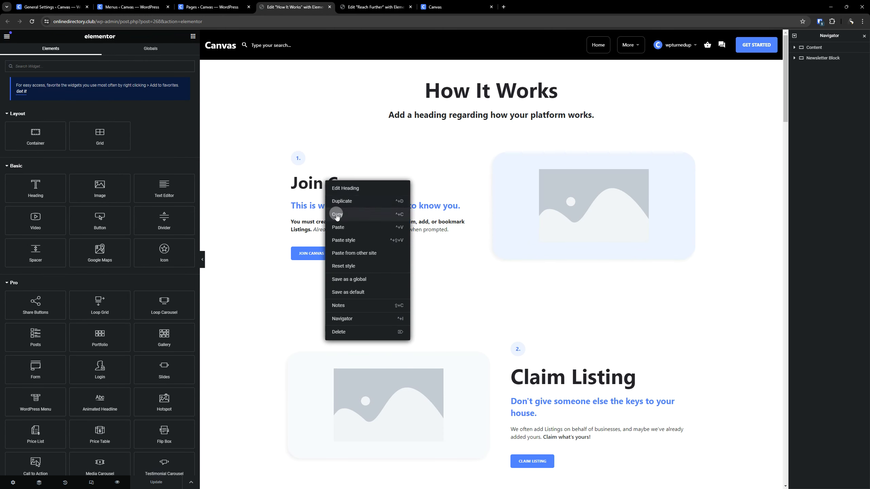
{"action": "left_click", "coordinate": [356, 214]}
{"action": "left_click", "coordinate": [353, 4]}
{"action": "right_click", "coordinate": [334, 166]}
{"action": "left_click", "coordinate": [360, 226]}
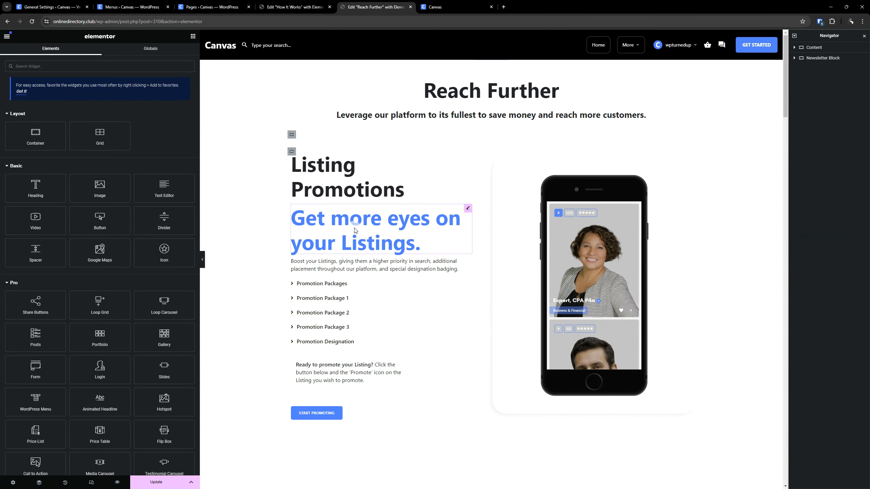
- Paste the copied heading style onto the Google Reviews and Product Store headings
{"action": "scroll", "coordinate": [400, 225], "scroll_direction": "down", "scroll_amount": 6}
{"action": "scroll", "coordinate": [401, 225], "scroll_direction": "down", "scroll_amount": 1}
{"action": "right_click", "coordinate": [583, 258]}
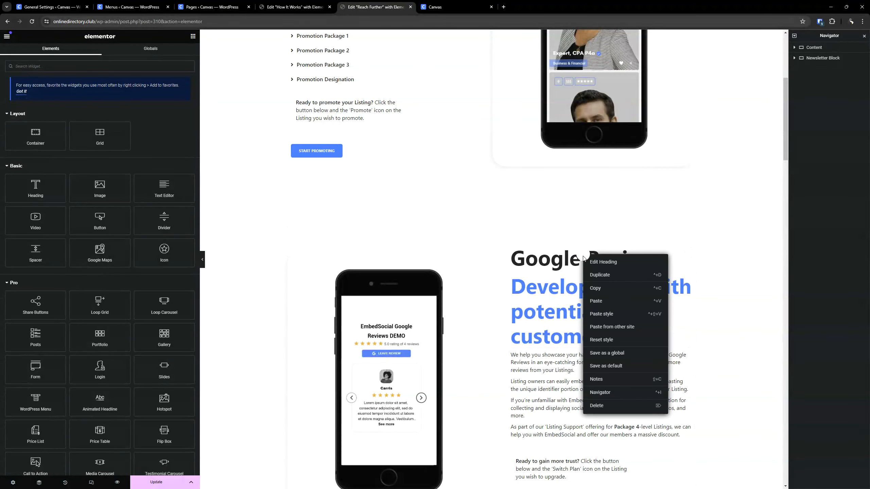
{"action": "left_click", "coordinate": [611, 315]}
{"action": "scroll", "coordinate": [447, 181], "scroll_direction": "down", "scroll_amount": 10}
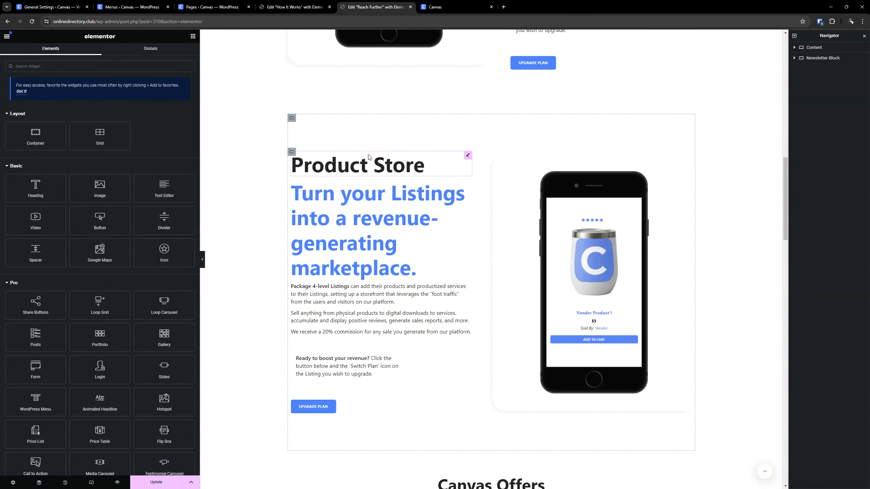
{"action": "right_click", "coordinate": [369, 157]}
{"action": "left_click", "coordinate": [397, 219]}
- Paste the copied heading style onto the Booking heading
{"action": "scroll", "coordinate": [417, 211], "scroll_direction": "down", "scroll_amount": 5}
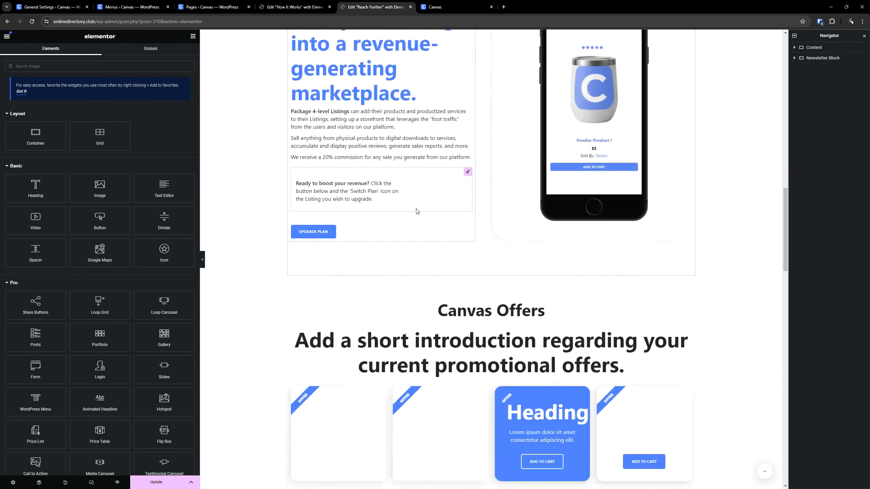
{"action": "scroll", "coordinate": [418, 211], "scroll_direction": "down", "scroll_amount": 9}
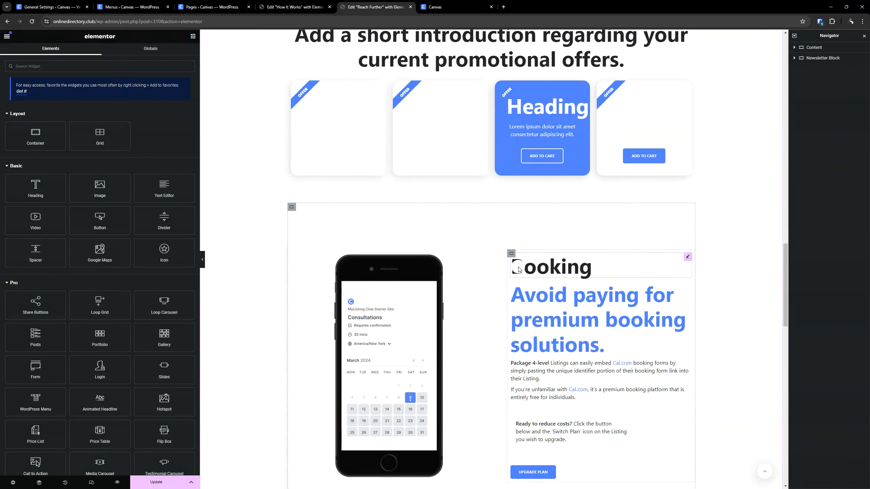
{"action": "right_click", "coordinate": [519, 270]}
{"action": "left_click", "coordinate": [545, 325]}
- Try the copied style on the Verified Badge heading and revert that style paste through the page history
{"action": "scroll", "coordinate": [470, 245], "scroll_direction": "down", "scroll_amount": 8}
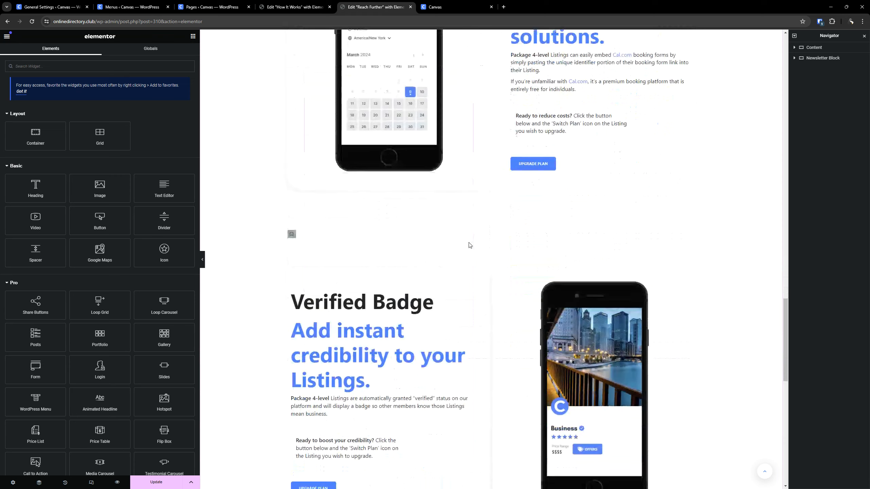
{"action": "right_click", "coordinate": [390, 238]}
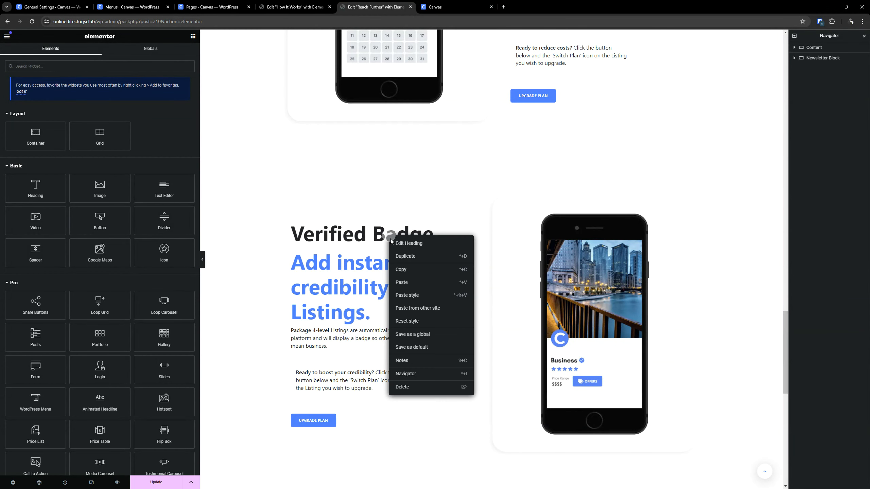
{"action": "left_click", "coordinate": [409, 295]}
{"action": "left_click", "coordinate": [410, 298]}
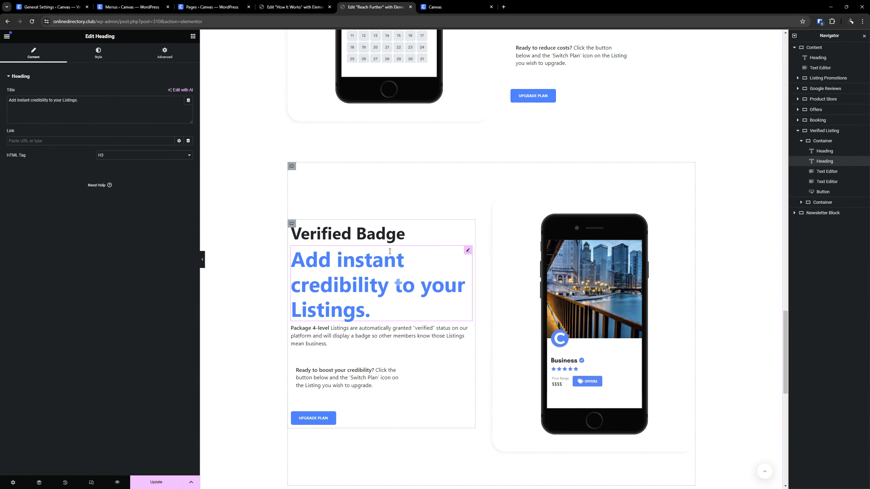
{"action": "left_click", "coordinate": [65, 483]}
{"action": "left_click", "coordinate": [52, 87]}
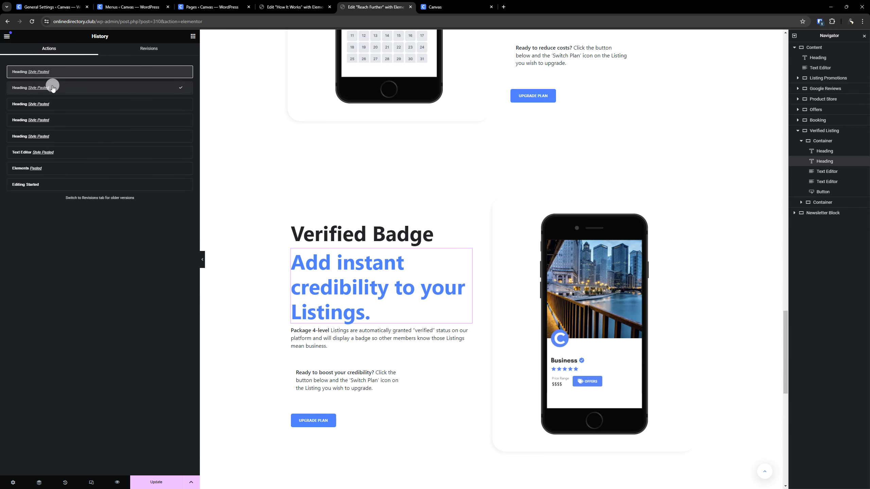
{"action": "scroll", "coordinate": [377, 183], "scroll_direction": "up", "scroll_amount": 10}
{"action": "scroll", "coordinate": [487, 331], "scroll_direction": "down", "scroll_amount": 10}
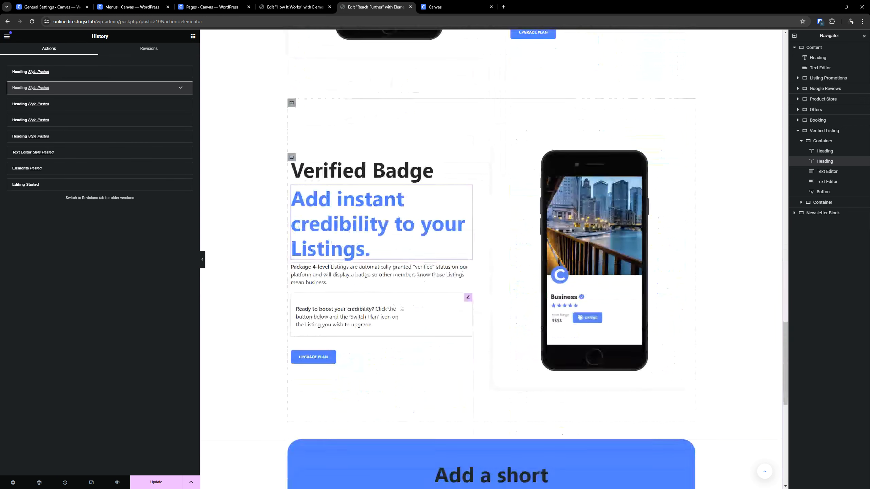
{"action": "left_click", "coordinate": [394, 171]}
{"action": "right_click", "coordinate": [397, 171]}
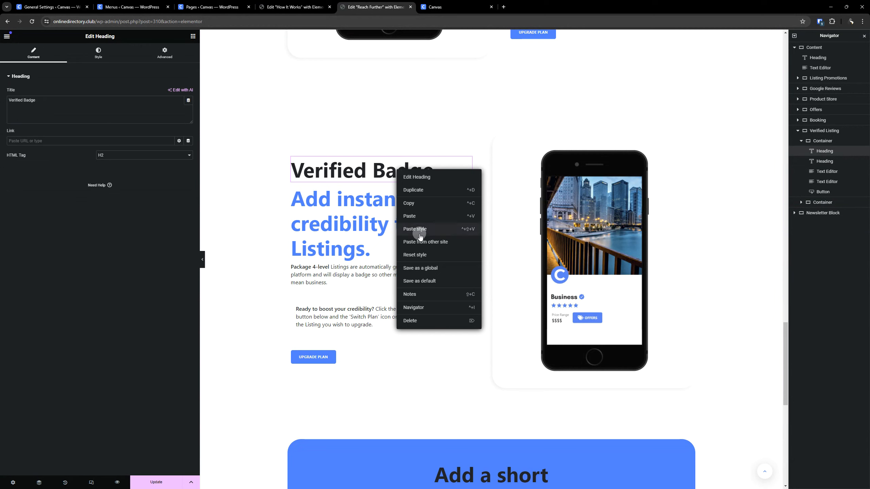
{"action": "left_click", "coordinate": [410, 216]}
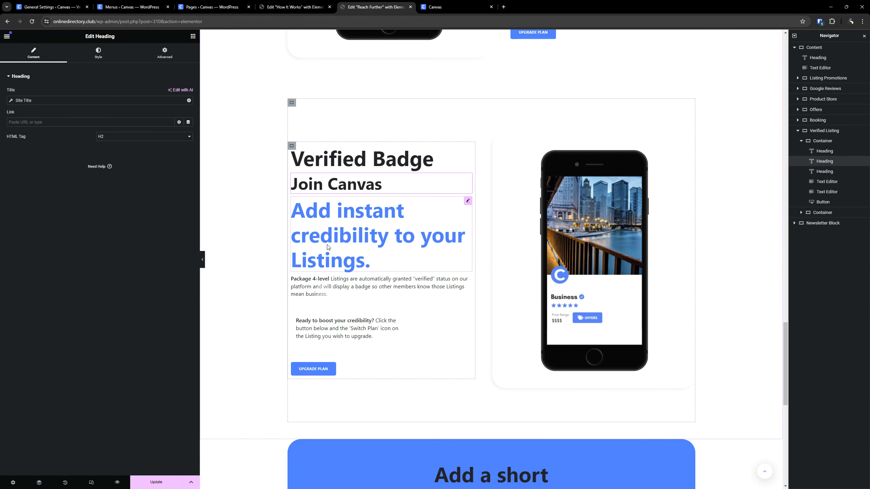
{"action": "key", "text": "Delete"}
- Paste the copied Join Canvas heading style onto the Verified Badge heading
{"action": "scroll", "coordinate": [330, 189], "scroll_direction": "up", "scroll_amount": 10}
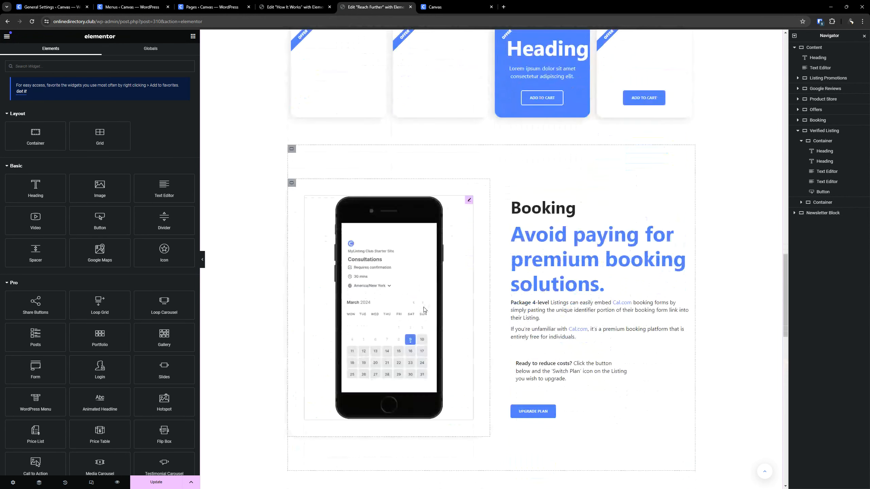
{"action": "scroll", "coordinate": [423, 307], "scroll_direction": "down", "scroll_amount": 5}
{"action": "right_click", "coordinate": [402, 335]}
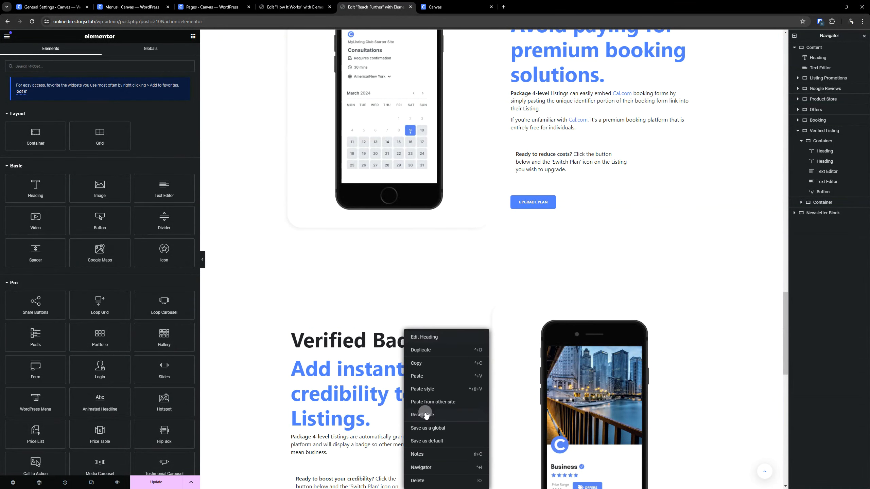
{"action": "left_click", "coordinate": [425, 391]}
{"action": "scroll", "coordinate": [433, 247], "scroll_direction": "down", "scroll_amount": 12}
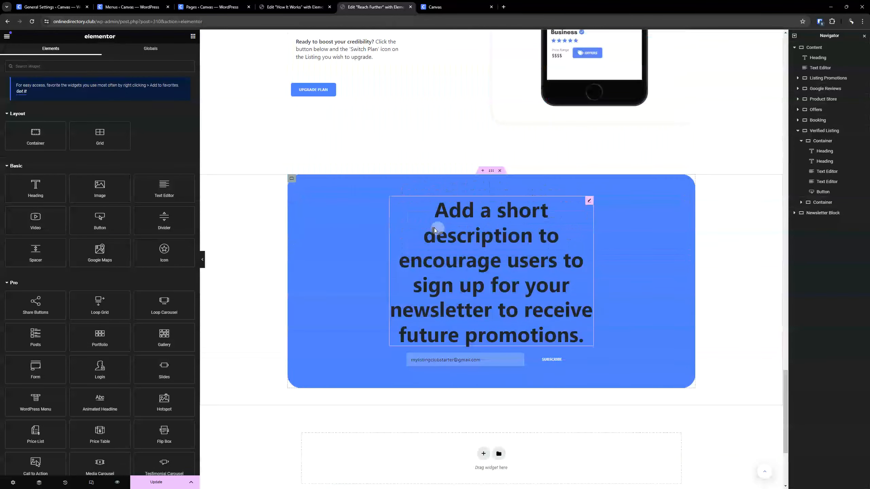
- Copy the blue Join Canvas subheading from How It Works and paste its style onto the "Get more eyes on your Listings." subheading
{"action": "scroll", "coordinate": [433, 232], "scroll_direction": "up", "scroll_amount": 20}
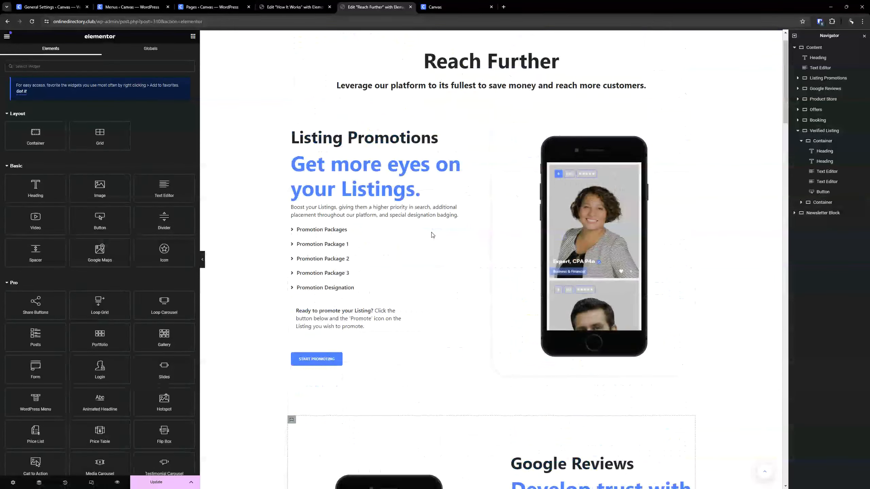
{"action": "scroll", "coordinate": [433, 235], "scroll_direction": "up", "scroll_amount": 2}
{"action": "left_click", "coordinate": [309, 7]}
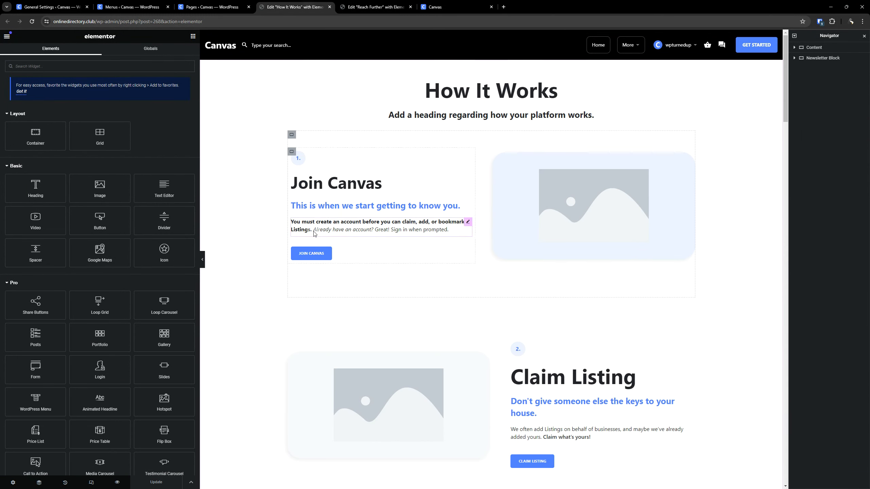
{"action": "right_click", "coordinate": [327, 204]}
{"action": "left_click", "coordinate": [344, 226]}
{"action": "key", "text": "ctrl+Tab"}
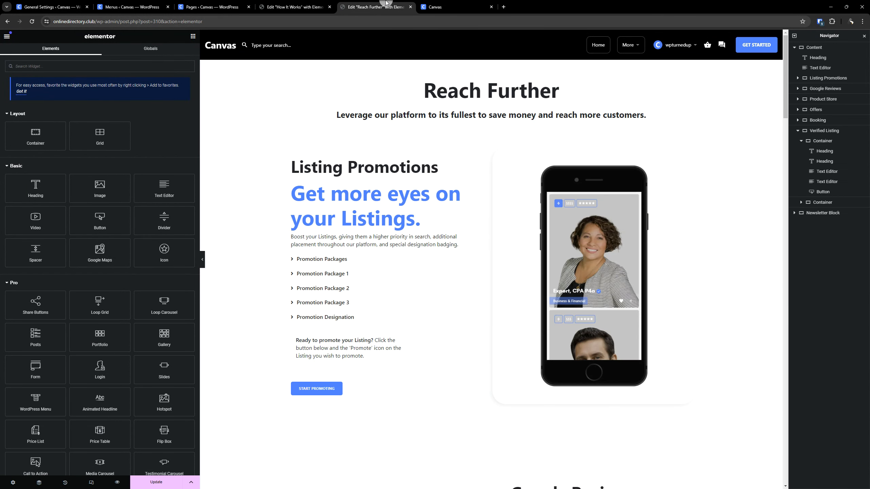
{"action": "right_click", "coordinate": [339, 207]}
{"action": "left_click", "coordinate": [363, 269]}
{"action": "scroll", "coordinate": [555, 205], "scroll_direction": "down", "scroll_amount": 10}
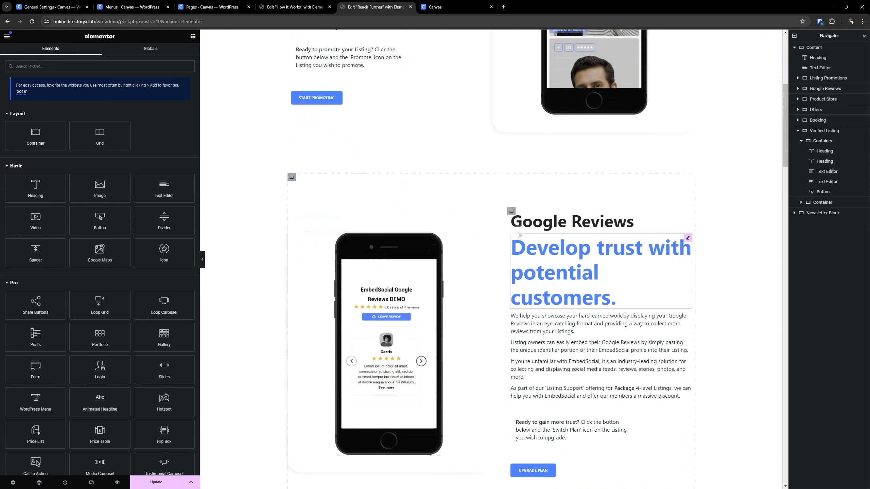
- Paste the copied blue subheading style onto the Google Reviews and Product Store subheadings
{"action": "right_click", "coordinate": [557, 204]}
{"action": "left_click", "coordinate": [582, 266]}
{"action": "scroll", "coordinate": [391, 217], "scroll_direction": "down", "scroll_amount": 8}
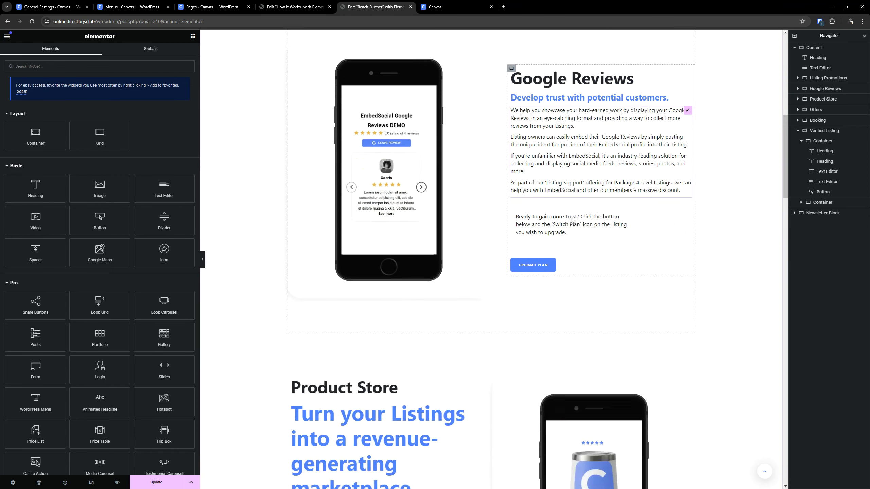
{"action": "right_click", "coordinate": [377, 178]}
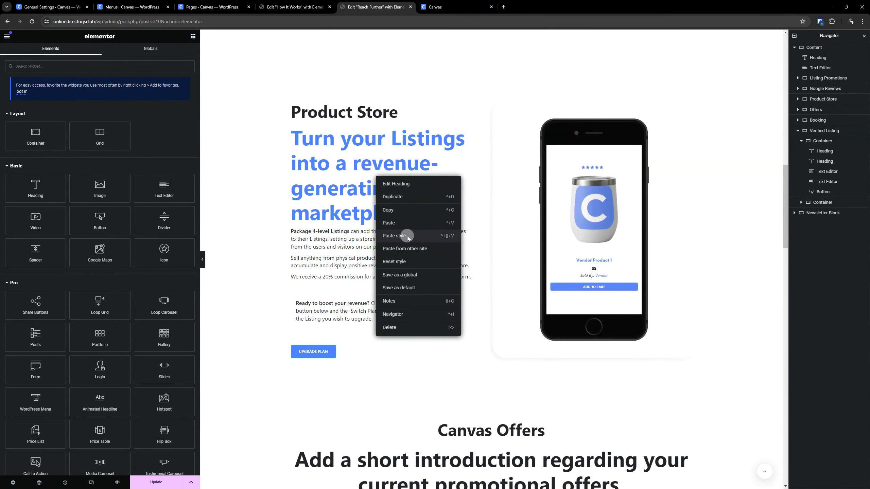
{"action": "left_click", "coordinate": [407, 237]}
- Paste the copied blue subheading style onto the Booking and Verified Badge subheadings
{"action": "scroll", "coordinate": [559, 205], "scroll_direction": "down", "scroll_amount": 10}
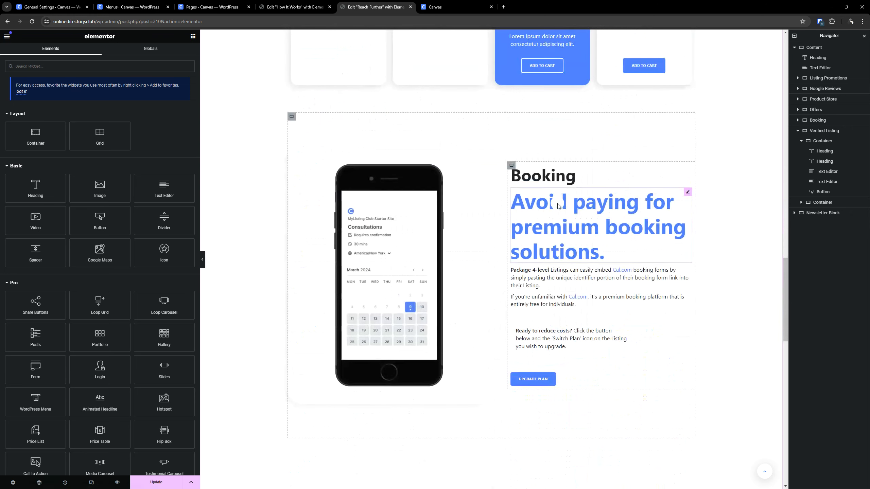
{"action": "right_click", "coordinate": [558, 205]}
{"action": "left_click", "coordinate": [587, 263]}
{"action": "scroll", "coordinate": [428, 202], "scroll_direction": "down", "scroll_amount": 10}
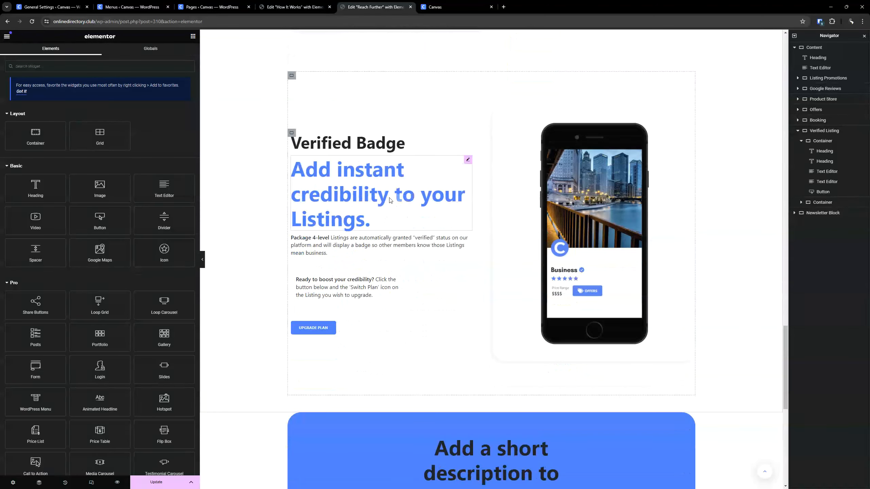
{"action": "right_click", "coordinate": [390, 201]}
{"action": "left_click", "coordinate": [414, 255]}
- Copy the Join Canvas image container from How It Works and paste its style onto the Listing Promotions phone container
{"action": "scroll", "coordinate": [411, 188], "scroll_direction": "down", "scroll_amount": 8}
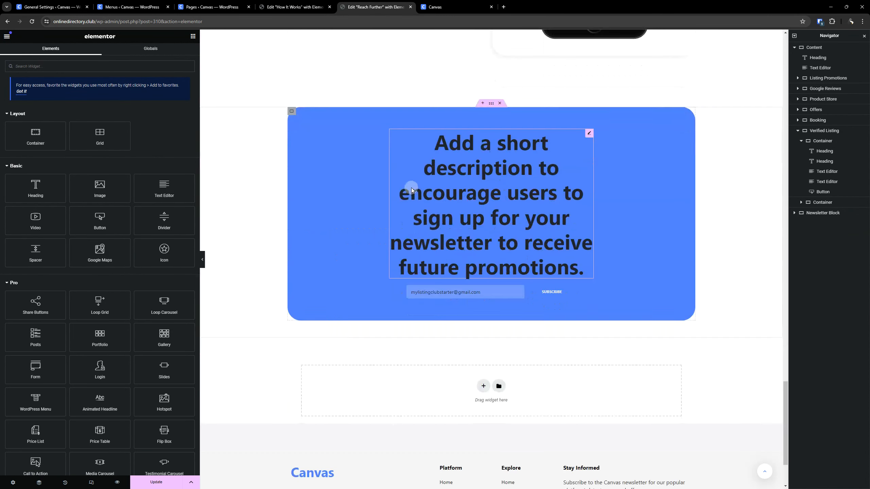
{"action": "scroll", "coordinate": [411, 188], "scroll_direction": "up", "scroll_amount": 20}
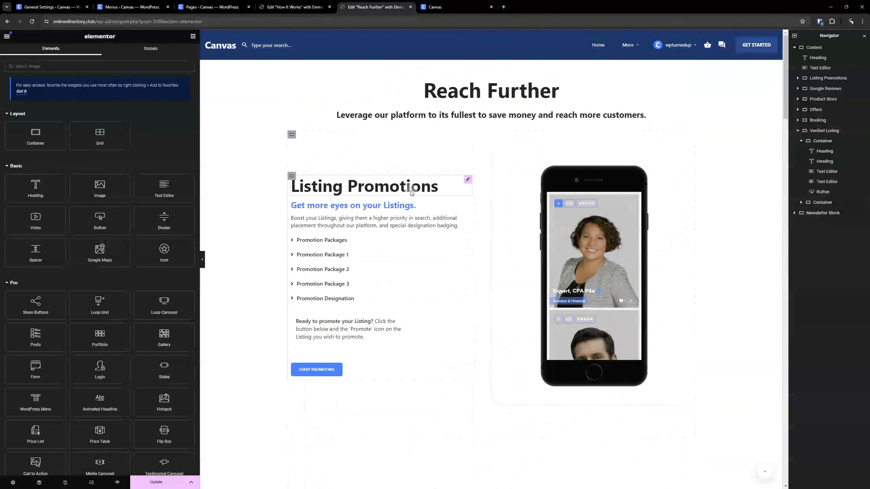
{"action": "left_click", "coordinate": [306, 4]}
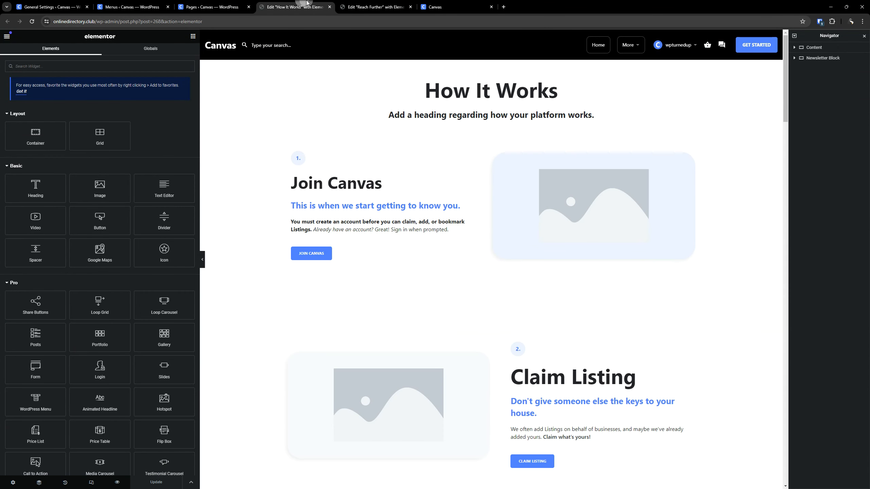
{"action": "left_click", "coordinate": [393, 4]}
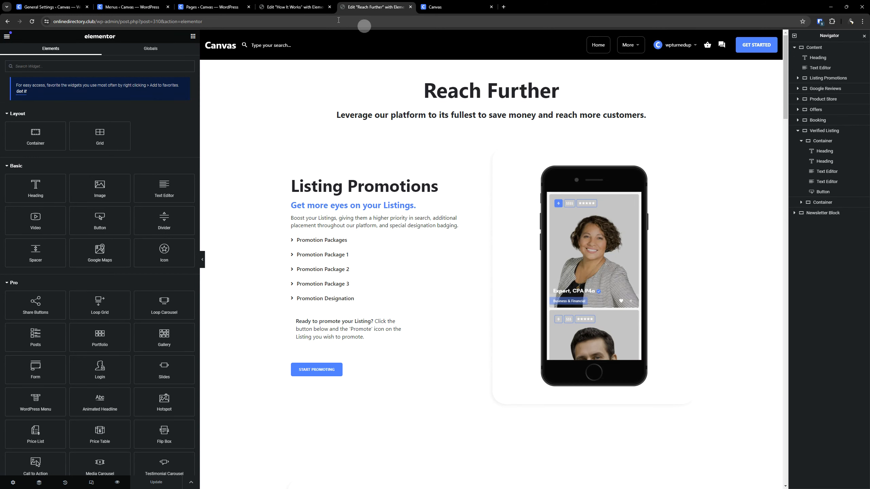
{"action": "left_click", "coordinate": [290, 4]}
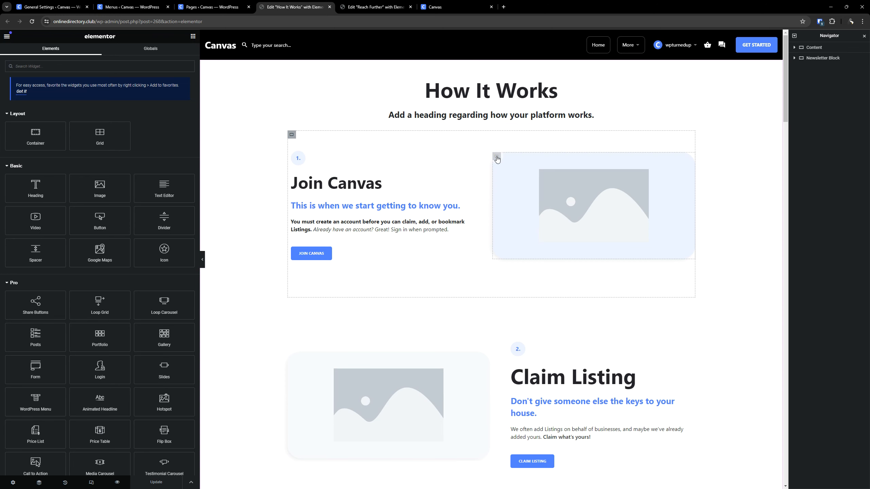
{"action": "right_click", "coordinate": [497, 159]}
{"action": "left_click", "coordinate": [514, 189]}
{"action": "left_click", "coordinate": [375, 7]}
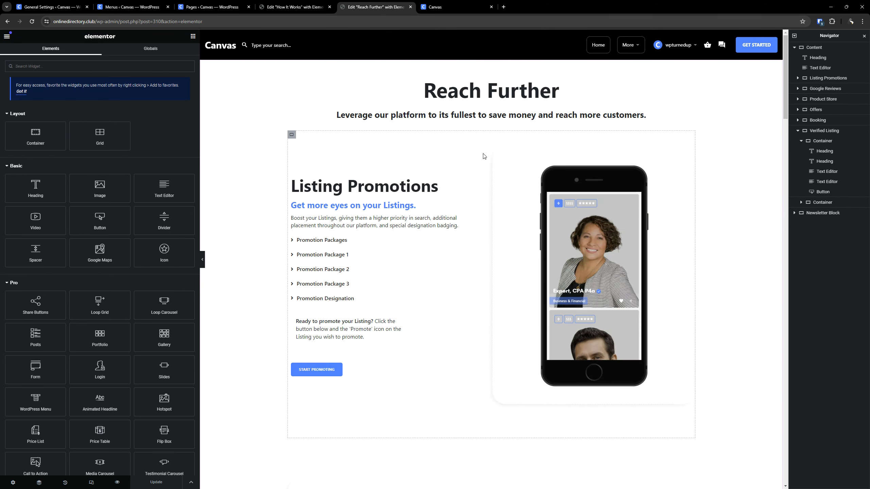
{"action": "right_click", "coordinate": [497, 157]}
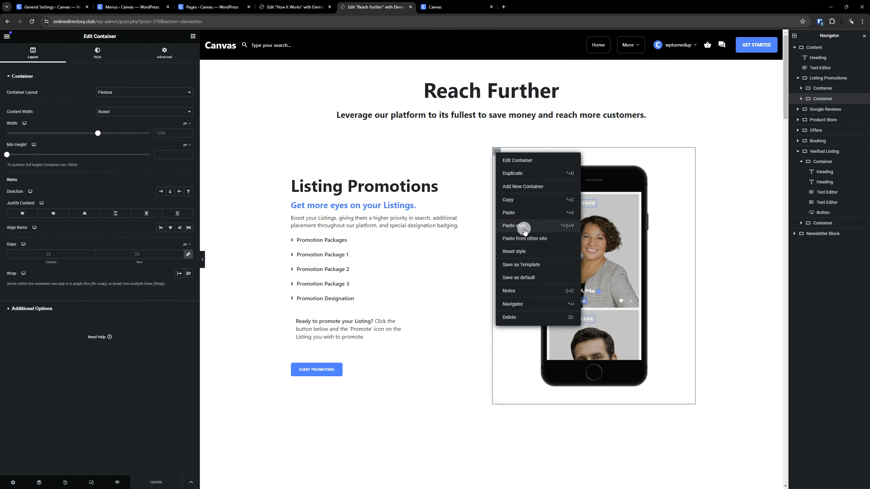
{"action": "left_click", "coordinate": [523, 229]}
- Paste the copied Join Canvas container style onto the Product Store and Verified Badge phone containers
{"action": "scroll", "coordinate": [403, 234], "scroll_direction": "down", "scroll_amount": 3}
{"action": "scroll", "coordinate": [402, 234], "scroll_direction": "down", "scroll_amount": 10}
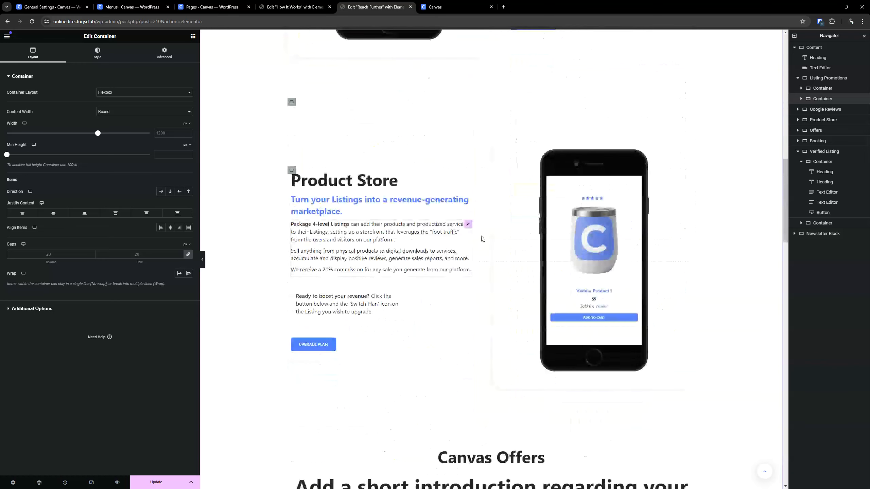
{"action": "right_click", "coordinate": [497, 137]}
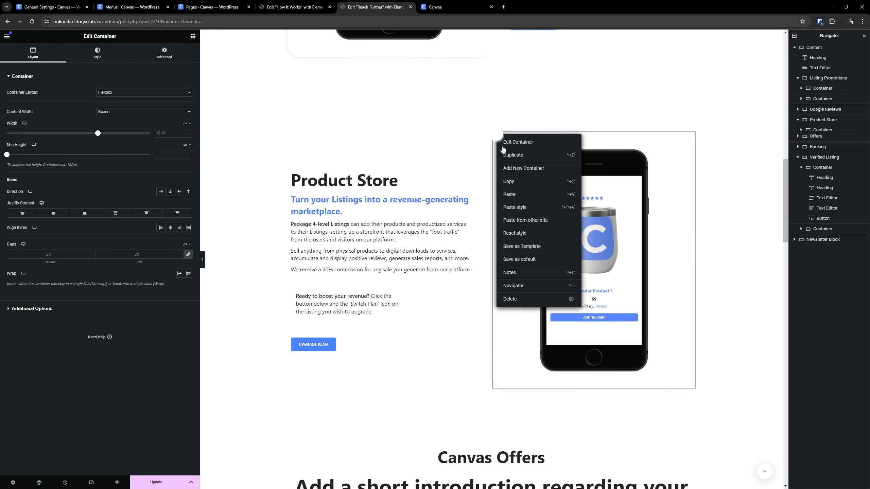
{"action": "left_click", "coordinate": [528, 210]}
{"action": "scroll", "coordinate": [528, 210], "scroll_direction": "down", "scroll_amount": 15}
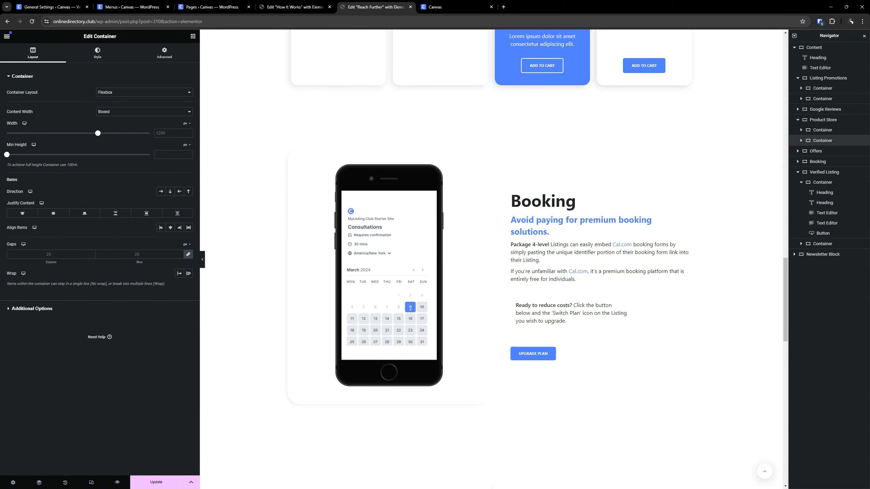
{"action": "scroll", "coordinate": [494, 215], "scroll_direction": "down", "scroll_amount": 8}
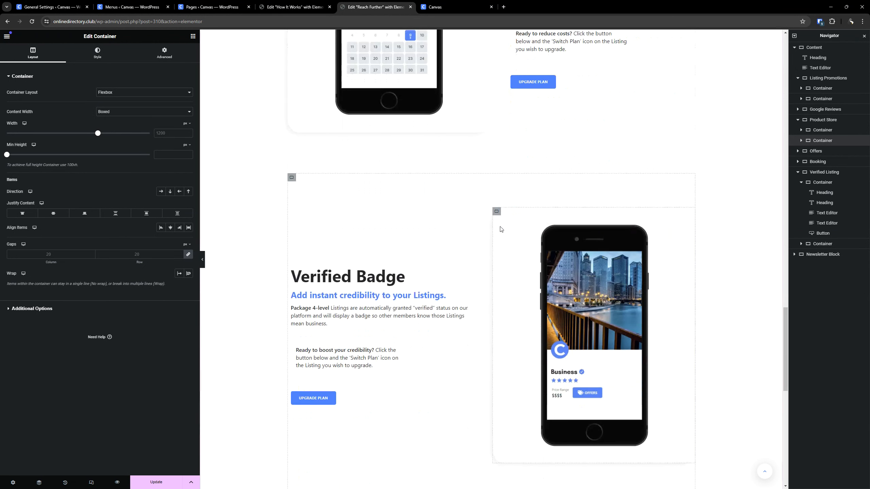
{"action": "right_click", "coordinate": [498, 214]}
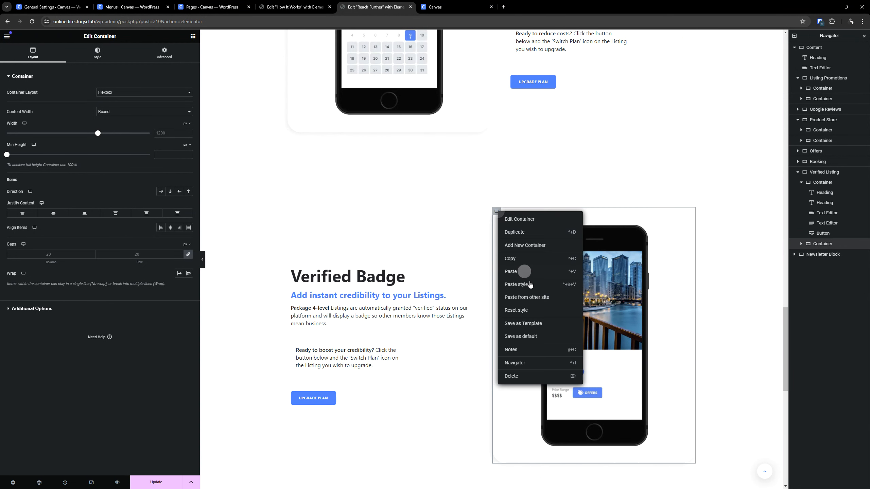
{"action": "left_click", "coordinate": [531, 285]}
- Copy the image container of the Claim Listing section on the How It Works page
{"action": "scroll", "coordinate": [530, 285], "scroll_direction": "down", "scroll_amount": 5}
{"action": "scroll", "coordinate": [530, 285], "scroll_direction": "up", "scroll_amount": 20}
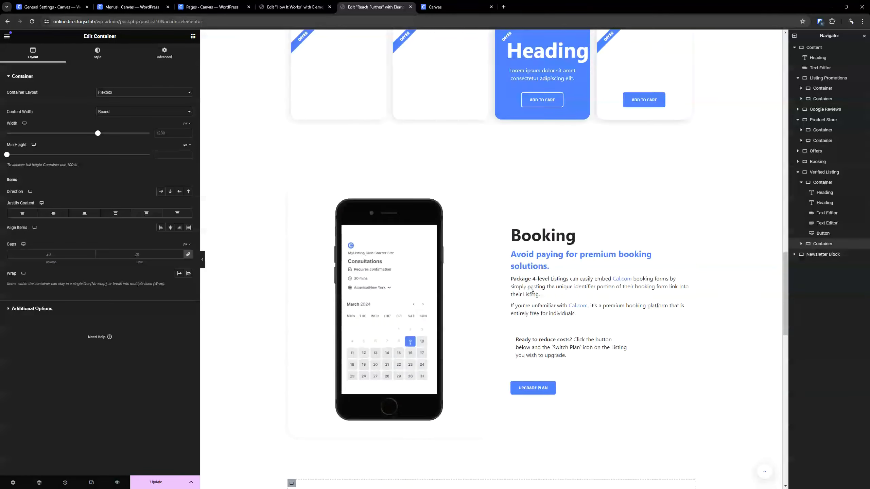
{"action": "scroll", "coordinate": [529, 296], "scroll_direction": "up", "scroll_amount": 2}
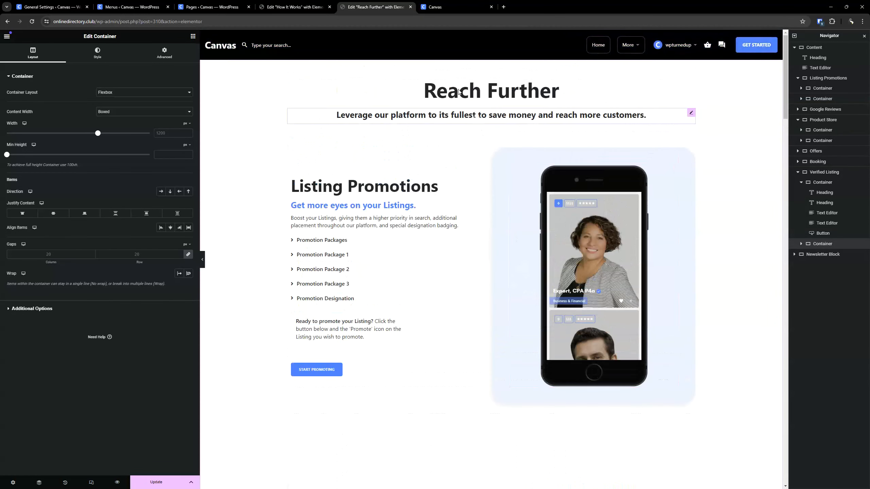
{"action": "left_click", "coordinate": [295, 7]}
{"action": "scroll", "coordinate": [353, 248], "scroll_direction": "down", "scroll_amount": 3}
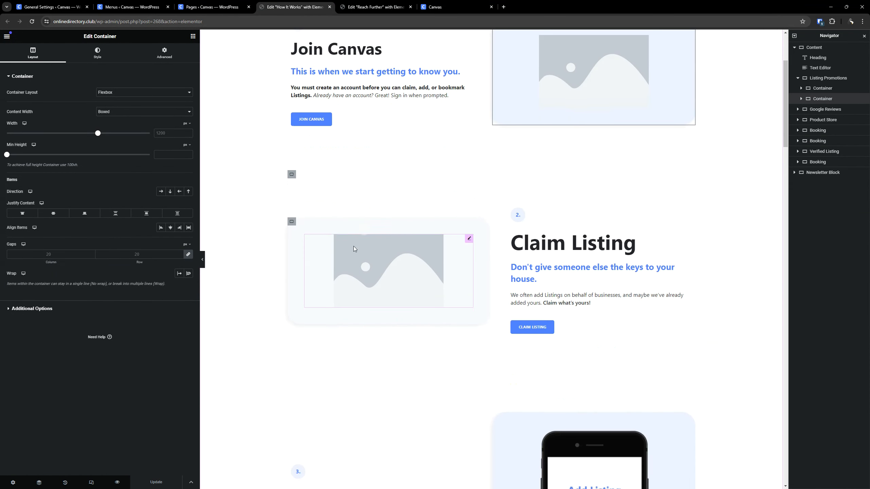
{"action": "left_click", "coordinate": [291, 222]}
{"action": "right_click", "coordinate": [292, 221]}
{"action": "left_click", "coordinate": [305, 272]}
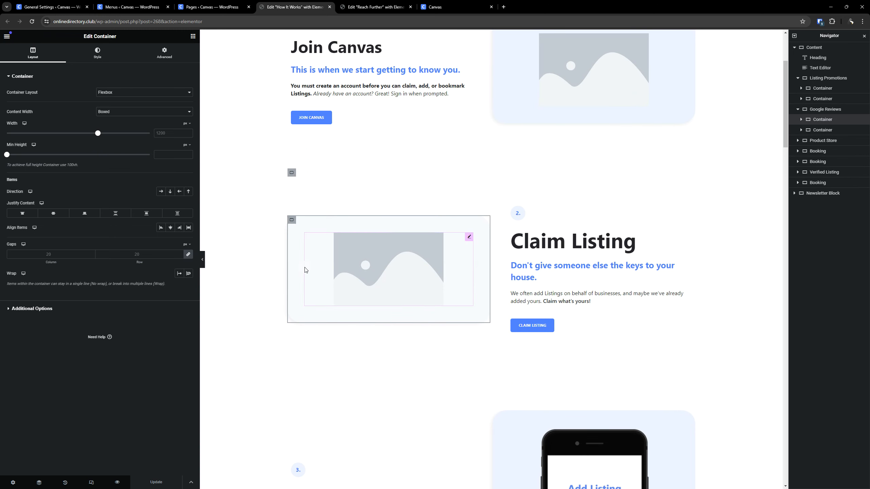
- Paste the copied Claim Listing container style onto the Google Reviews phone container on Reach Further
{"action": "left_click", "coordinate": [375, 7]}
{"action": "scroll", "coordinate": [338, 238], "scroll_direction": "down", "scroll_amount": 5}
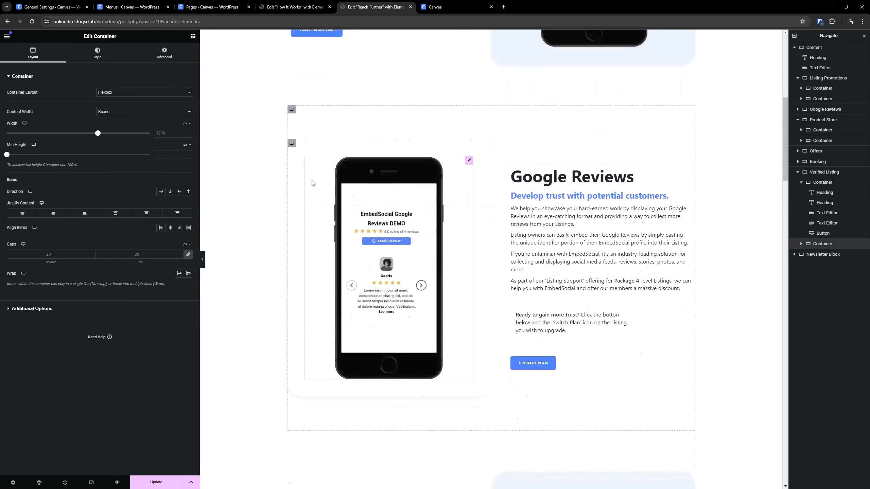
{"action": "left_click", "coordinate": [291, 144]}
{"action": "right_click", "coordinate": [292, 144]}
{"action": "left_click", "coordinate": [310, 202]}
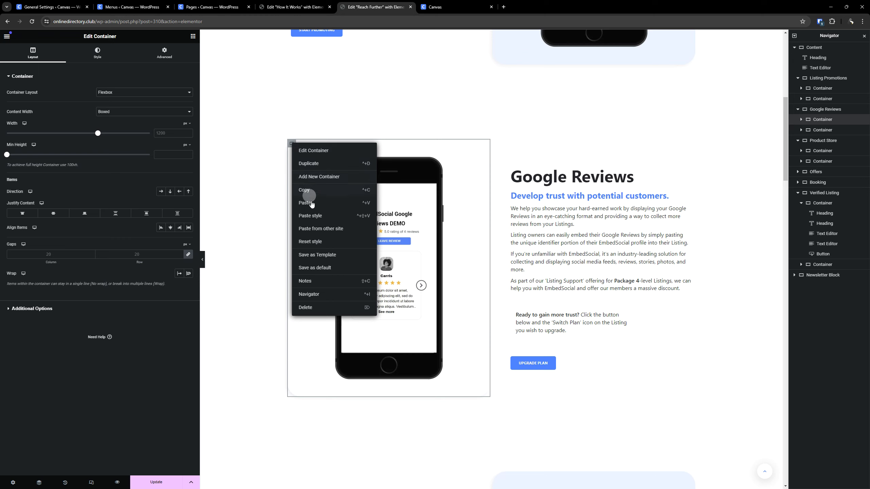
{"action": "left_click", "coordinate": [313, 216]}
- Paste the copied Claim Listing container style onto the Booking phone container
{"action": "scroll", "coordinate": [466, 185], "scroll_direction": "down", "scroll_amount": 12}
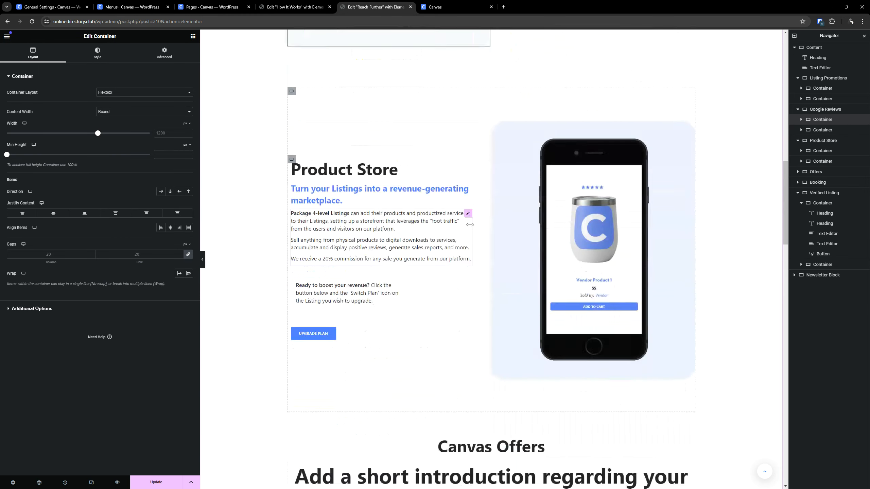
{"action": "scroll", "coordinate": [442, 219], "scroll_direction": "down", "scroll_amount": 6}
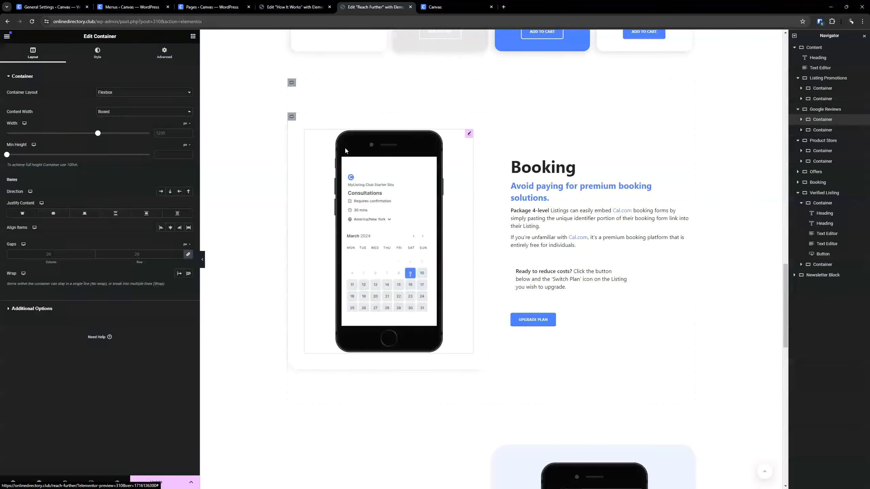
{"action": "right_click", "coordinate": [291, 119]}
{"action": "left_click", "coordinate": [311, 227]}
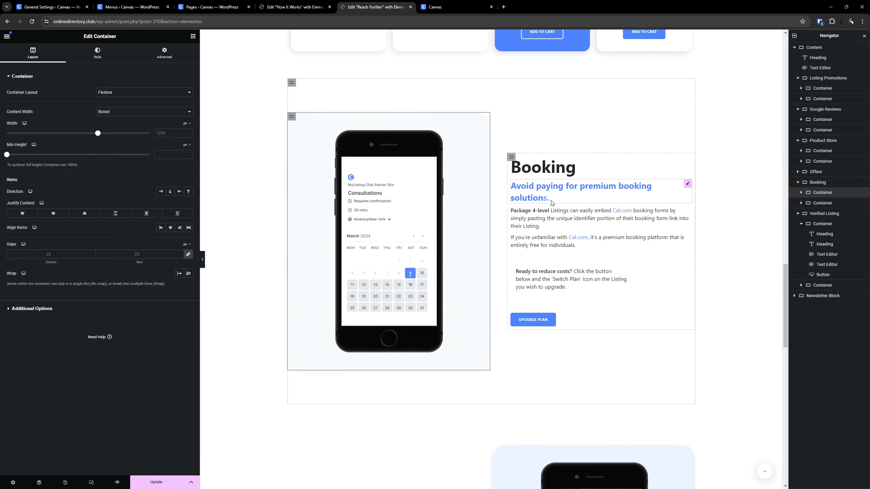
- Review the section backgrounds and text styling throughout the Reach Further page
{"action": "scroll", "coordinate": [551, 203], "scroll_direction": "down", "scroll_amount": 14}
{"action": "scroll", "coordinate": [473, 256], "scroll_direction": "up", "scroll_amount": 20}
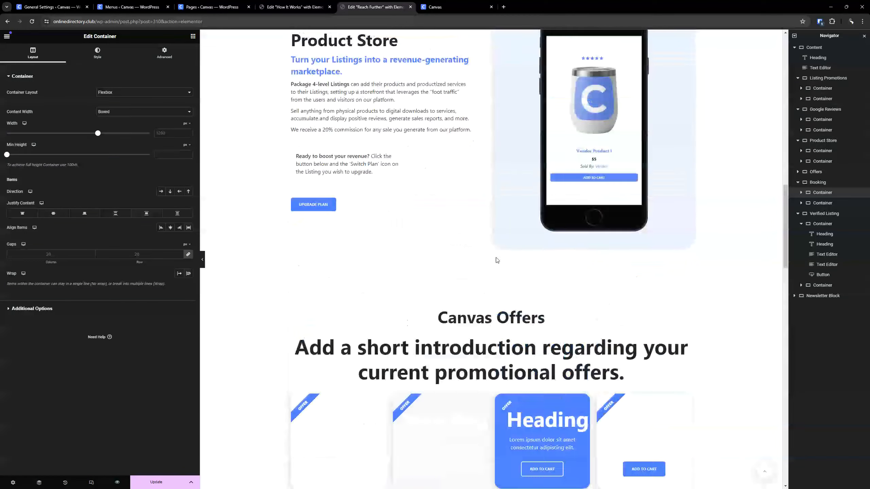
{"action": "scroll", "coordinate": [496, 260], "scroll_direction": "up", "scroll_amount": 20}
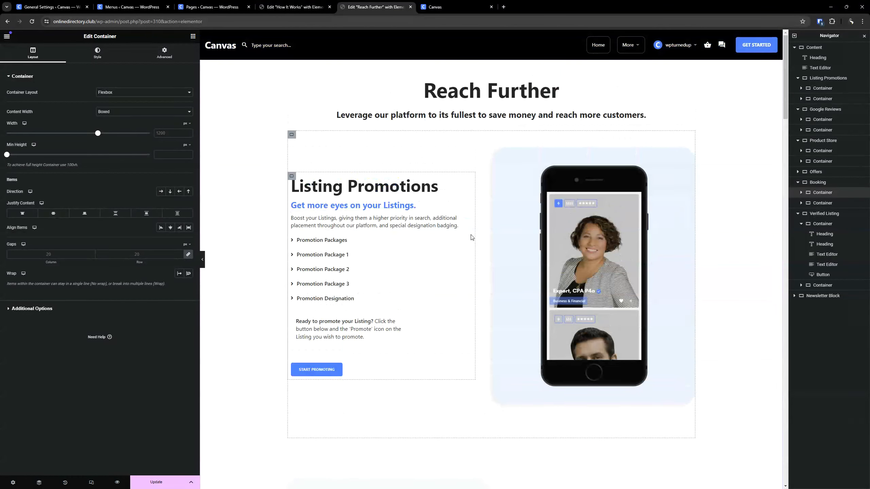
{"action": "scroll", "coordinate": [472, 237], "scroll_direction": "down", "scroll_amount": 15}
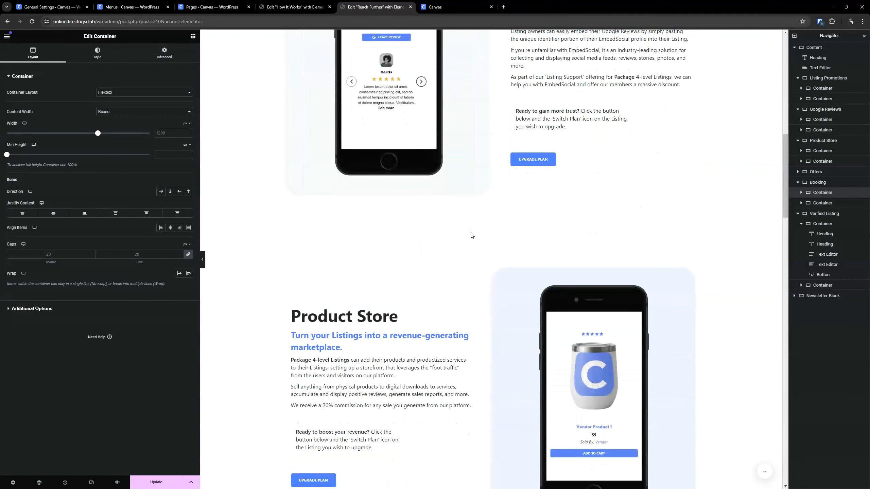
{"action": "scroll", "coordinate": [470, 235], "scroll_direction": "up", "scroll_amount": 5}
{"action": "scroll", "coordinate": [471, 236], "scroll_direction": "down", "scroll_amount": 5}
{"action": "scroll", "coordinate": [430, 285], "scroll_direction": "up", "scroll_amount": 15}
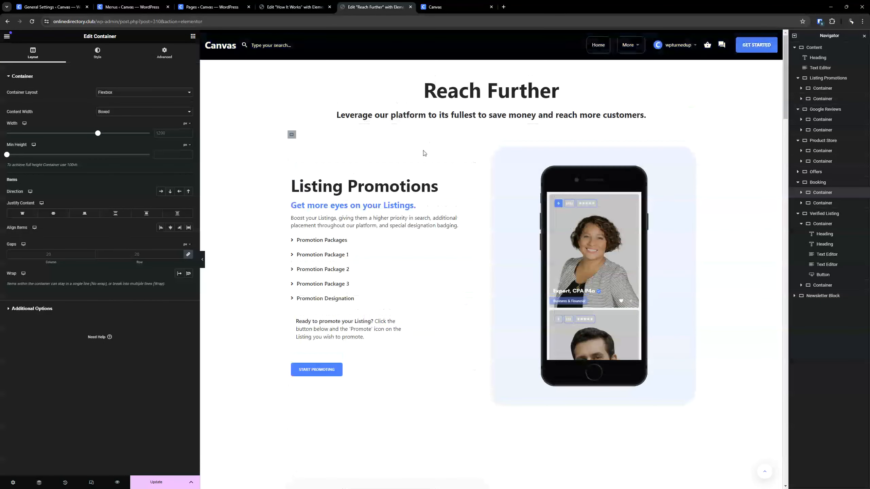
- Set the background of the "Ready to promote your Listing?" text block to the Canvas - Grey global color
{"action": "scroll", "coordinate": [430, 284], "scroll_direction": "down", "scroll_amount": 3}
{"action": "left_click", "coordinate": [455, 228]}
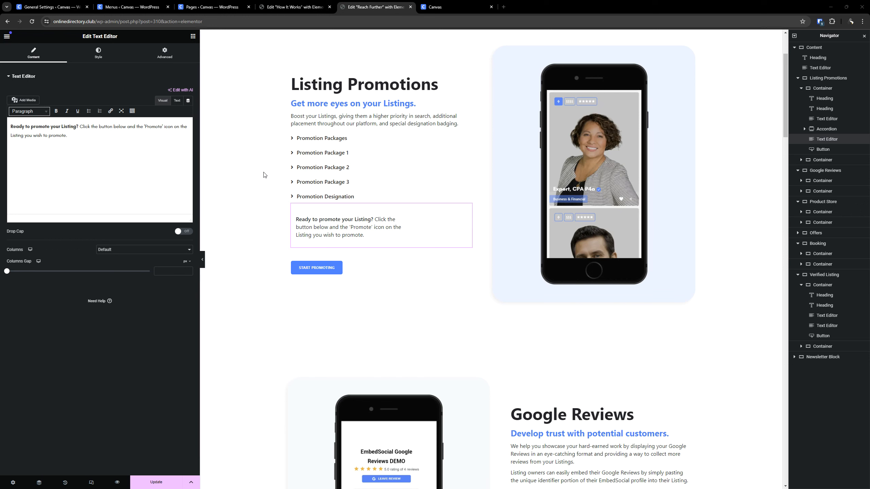
{"action": "left_click", "coordinate": [164, 53]}
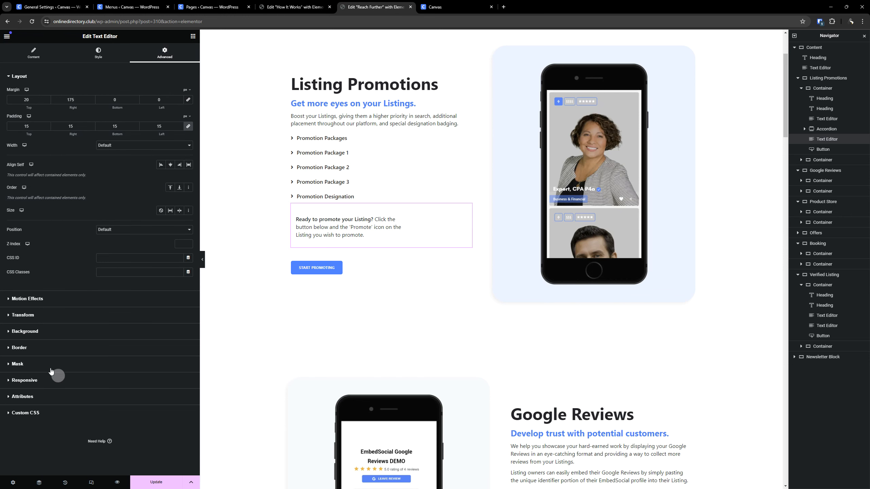
{"action": "left_click", "coordinate": [51, 334]}
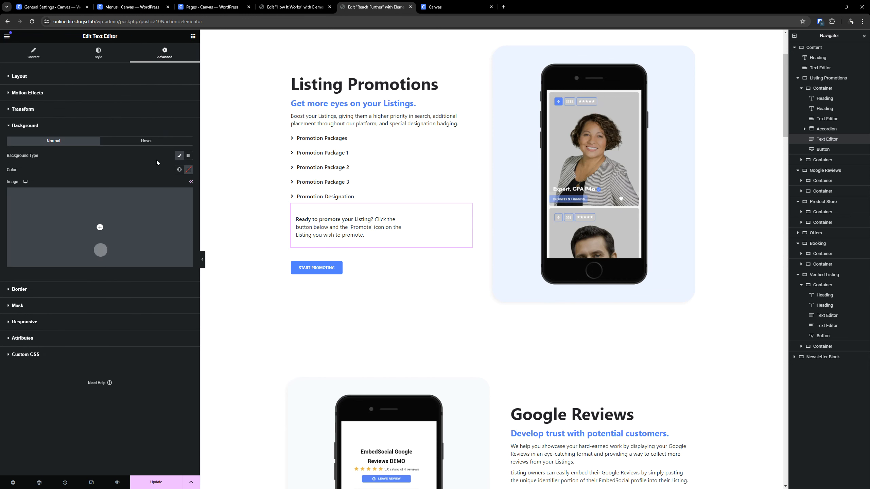
{"action": "left_click", "coordinate": [180, 169]}
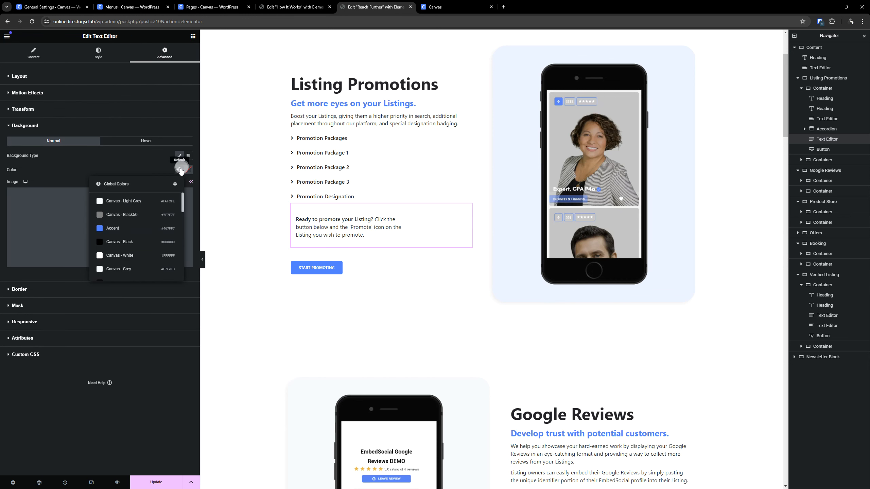
{"action": "left_click", "coordinate": [129, 269]}
- Copy the "Ready to promote your Listing?" text block and paste its style onto the Google Reviews and Product Store "Ready to" text blocks
{"action": "right_click", "coordinate": [315, 233]}
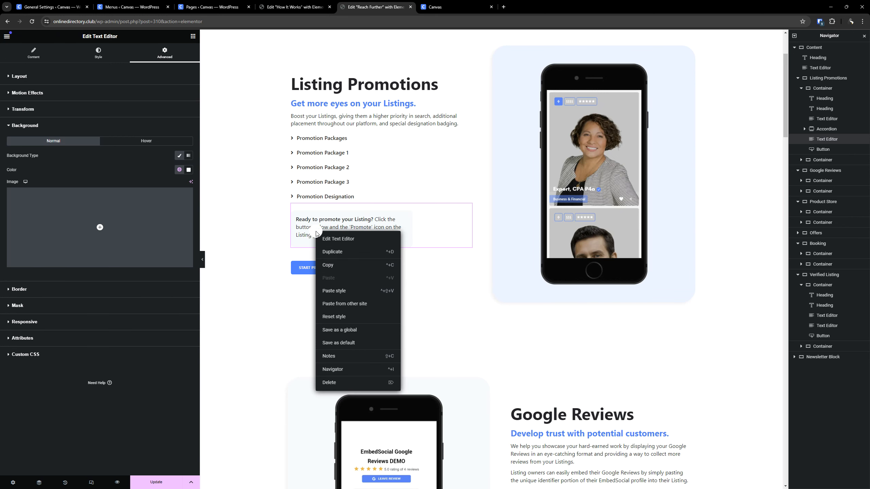
{"action": "left_click", "coordinate": [331, 265]}
{"action": "scroll", "coordinate": [373, 241], "scroll_direction": "down", "scroll_amount": 8}
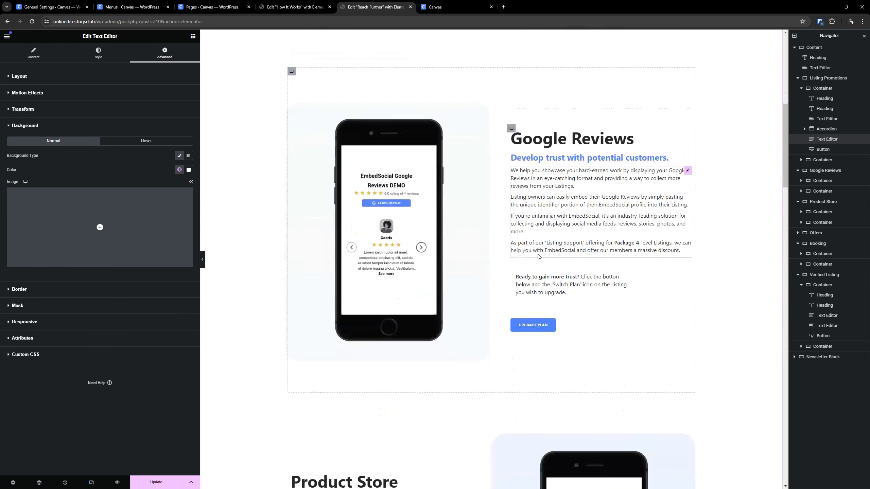
{"action": "right_click", "coordinate": [545, 250]}
{"action": "left_click", "coordinate": [567, 314]}
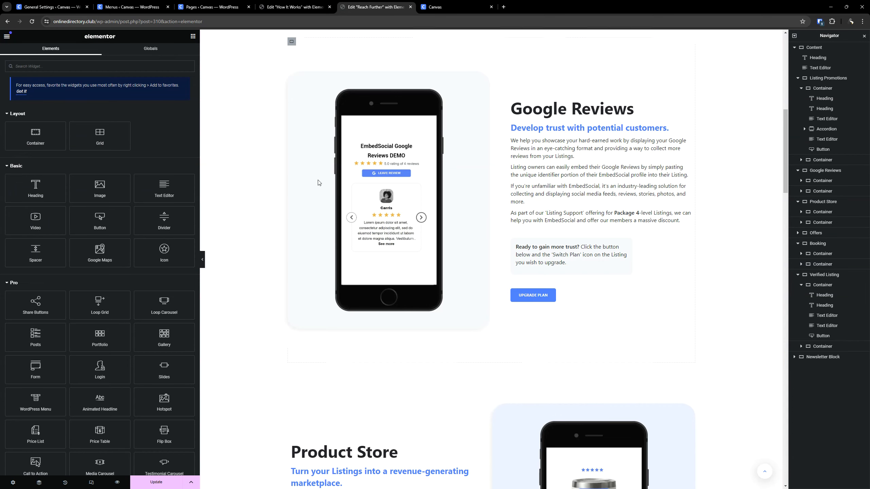
{"action": "scroll", "coordinate": [402, 198], "scroll_direction": "down", "scroll_amount": 9}
{"action": "right_click", "coordinate": [366, 167]}
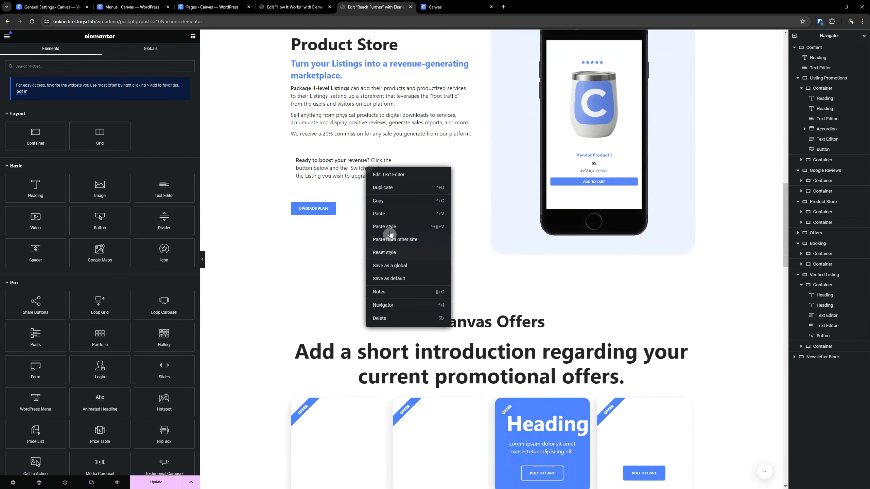
{"action": "left_click", "coordinate": [389, 228]}
- Paste the copied text block style onto the "Ready to reduce costs?" block in Booking and the "Ready to boost your credibility?" block in Verified Badge
{"action": "scroll", "coordinate": [419, 181], "scroll_direction": "down", "scroll_amount": 12}
{"action": "scroll", "coordinate": [572, 296], "scroll_direction": "down", "scroll_amount": 1}
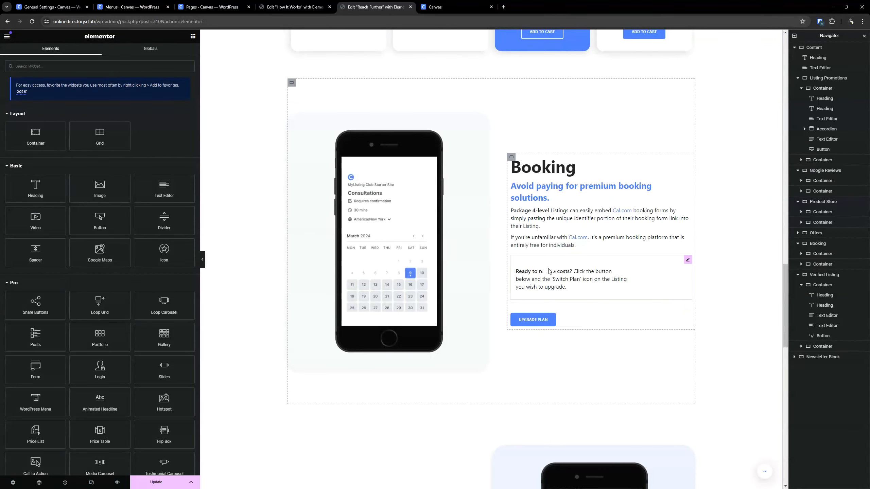
{"action": "right_click", "coordinate": [549, 270]}
{"action": "left_click", "coordinate": [565, 326]}
{"action": "scroll", "coordinate": [454, 229], "scroll_direction": "down", "scroll_amount": 10}
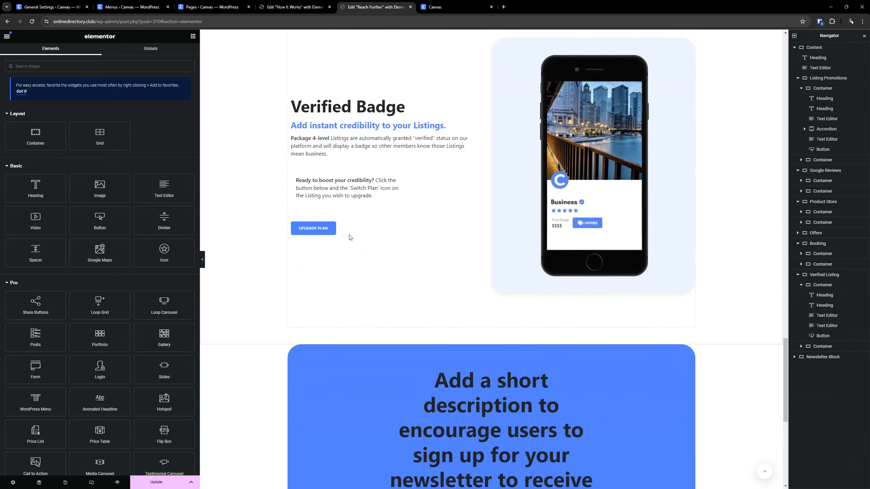
{"action": "right_click", "coordinate": [343, 192]}
{"action": "left_click", "coordinate": [373, 250]}
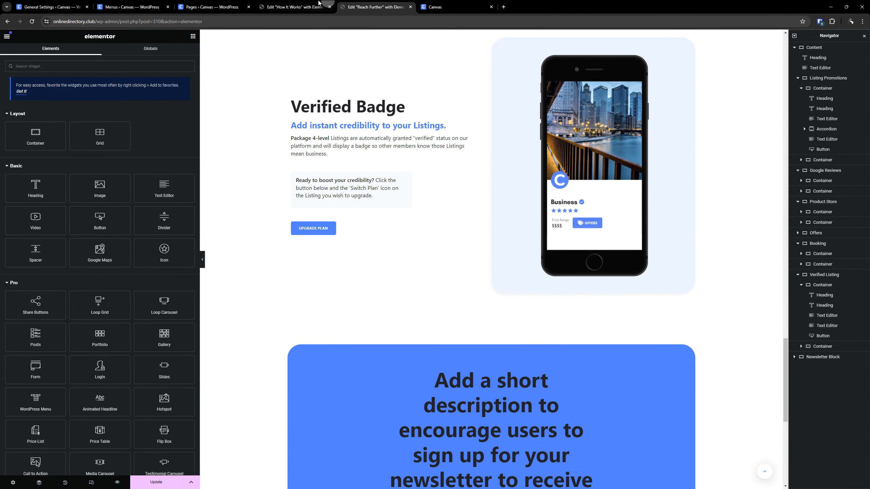
- On the How It Works page, paste the copied text block style onto the Tip block in the Add Listing section
{"action": "key", "text": "ctrl+shift+Tab"}
{"action": "scroll", "coordinate": [397, 279], "scroll_direction": "up", "scroll_amount": 3}
{"action": "scroll", "coordinate": [383, 282], "scroll_direction": "down", "scroll_amount": 10}
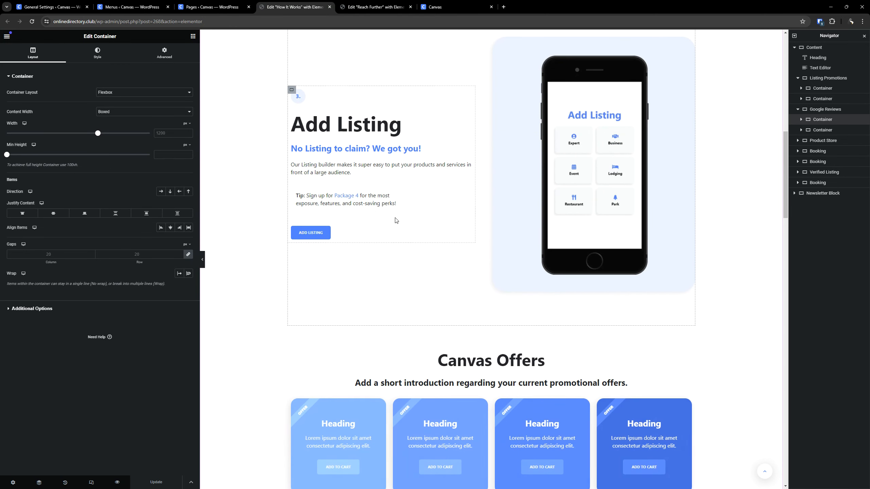
{"action": "right_click", "coordinate": [381, 201]}
{"action": "left_click", "coordinate": [410, 260]}
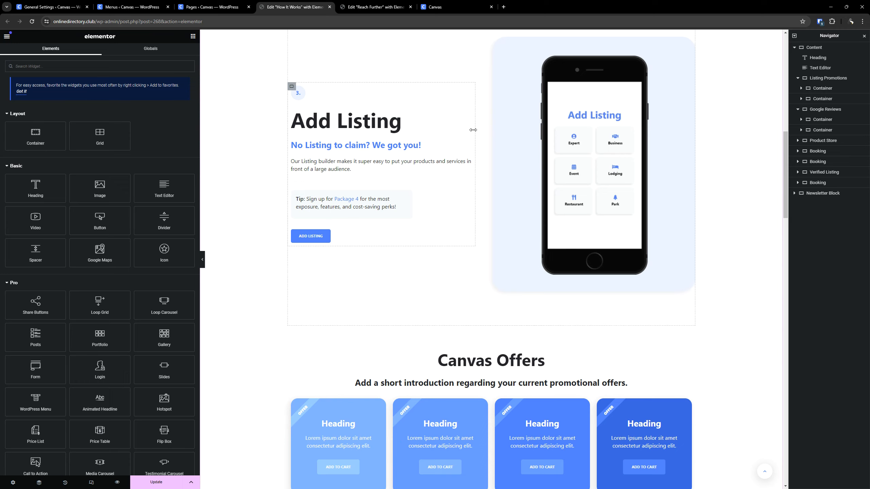
- Paste the copied text block style onto the Tip blocks in the Build Listing and Listing Approval sections
{"action": "scroll", "coordinate": [472, 131], "scroll_direction": "down", "scroll_amount": 12}
{"action": "right_click", "coordinate": [605, 216]}
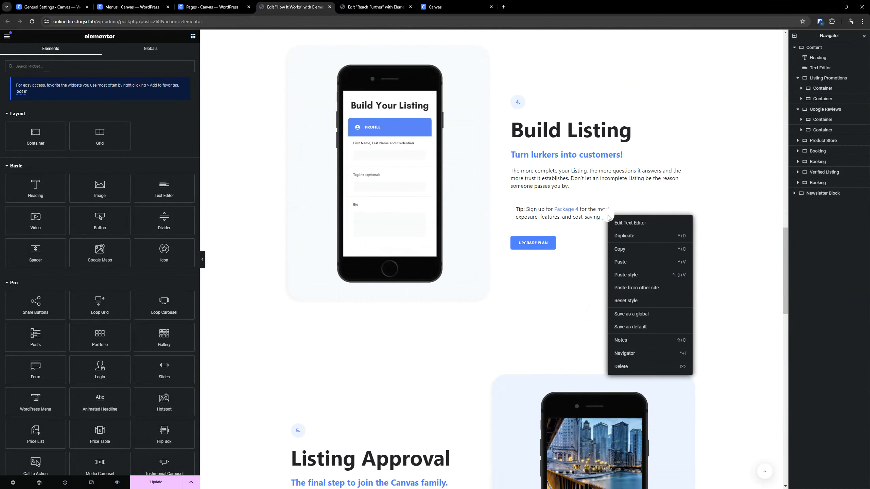
{"action": "left_click", "coordinate": [623, 277]}
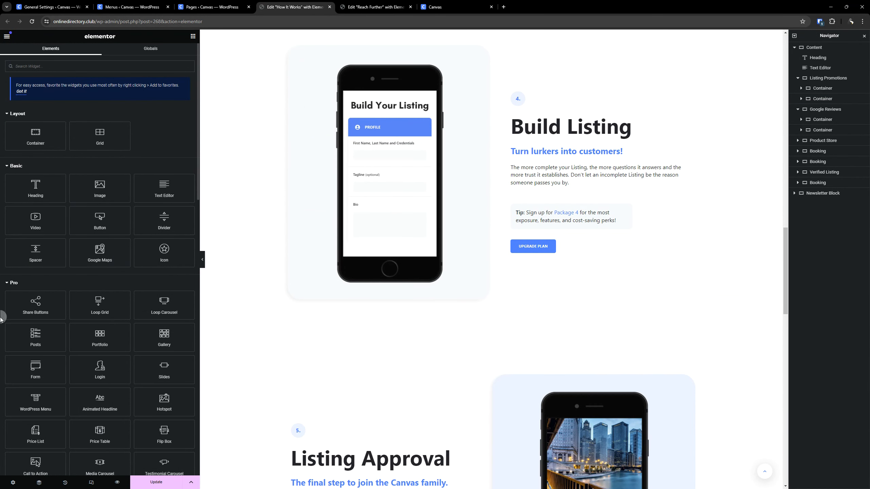
{"action": "scroll", "coordinate": [654, 253], "scroll_direction": "down", "scroll_amount": 5}
{"action": "right_click", "coordinate": [393, 272]}
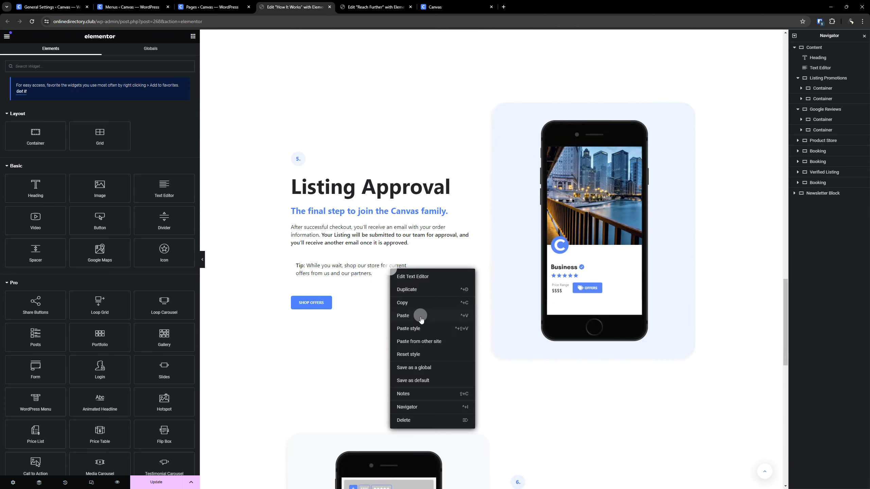
{"action": "left_click", "coordinate": [414, 331]}
- Check the rest of the How It Works page down to the footer and save the page's changes
{"action": "scroll", "coordinate": [645, 136], "scroll_direction": "down", "scroll_amount": 5}
{"action": "scroll", "coordinate": [645, 136], "scroll_direction": "down", "scroll_amount": 5}
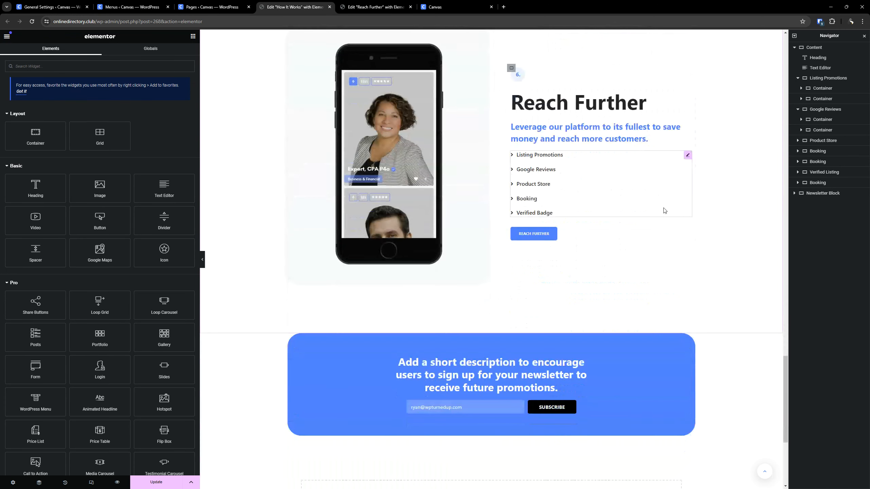
{"action": "scroll", "coordinate": [480, 196], "scroll_direction": "down", "scroll_amount": 4}
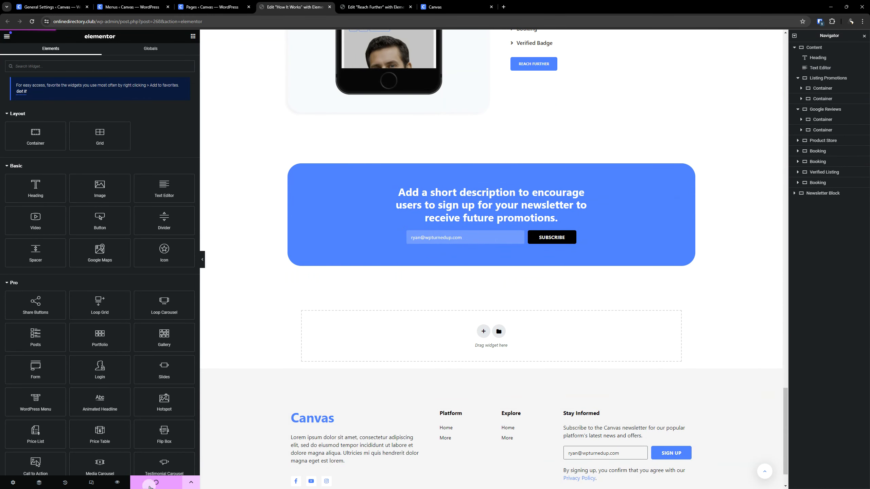
- Copy the first Canvas Offers card on How It Works and paste its style onto the first offer card on Reach Further
{"action": "scroll", "coordinate": [344, 304], "scroll_direction": "up", "scroll_amount": 20}
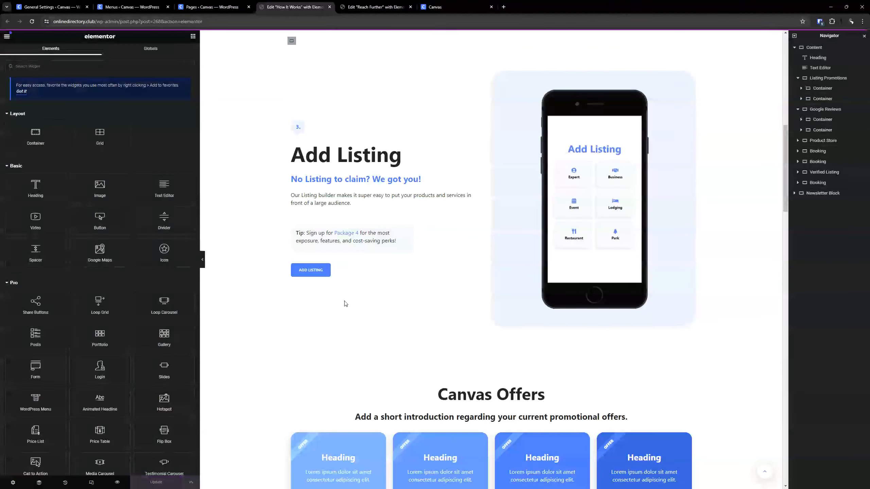
{"action": "scroll", "coordinate": [345, 304], "scroll_direction": "down", "scroll_amount": 5}
{"action": "right_click", "coordinate": [338, 143]}
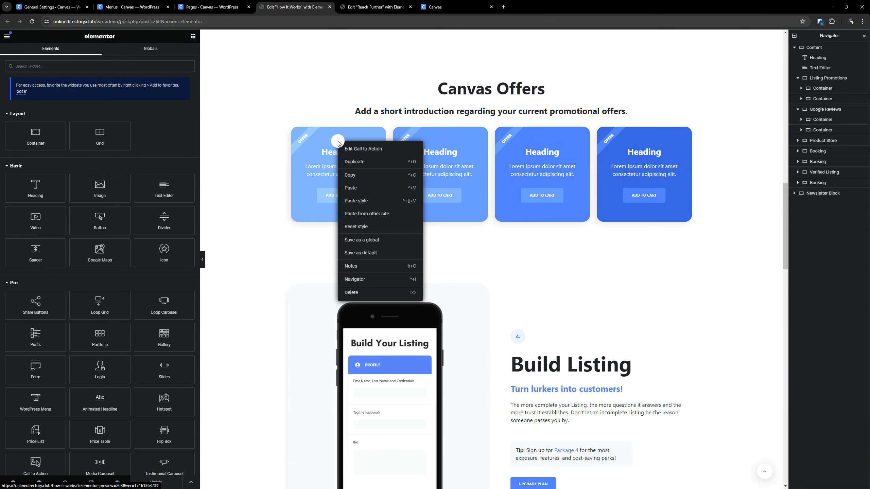
{"action": "left_click", "coordinate": [350, 174]}
{"action": "left_click", "coordinate": [376, 7]}
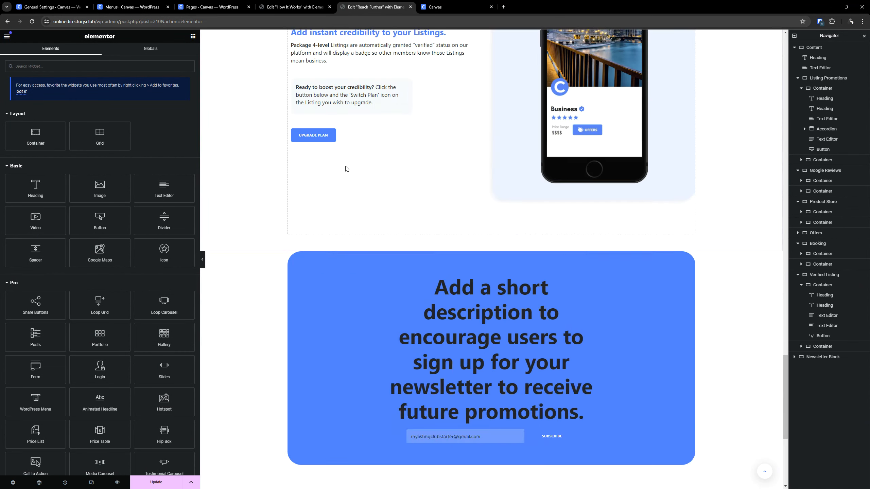
{"action": "scroll", "coordinate": [337, 219], "scroll_direction": "up", "scroll_amount": 10}
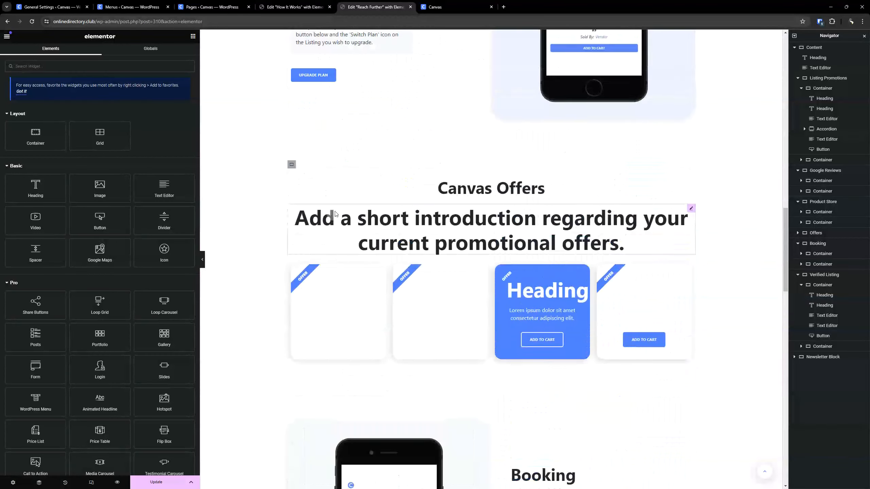
{"action": "scroll", "coordinate": [335, 214], "scroll_direction": "down", "scroll_amount": 3}
{"action": "right_click", "coordinate": [337, 189]}
{"action": "left_click", "coordinate": [359, 249]}
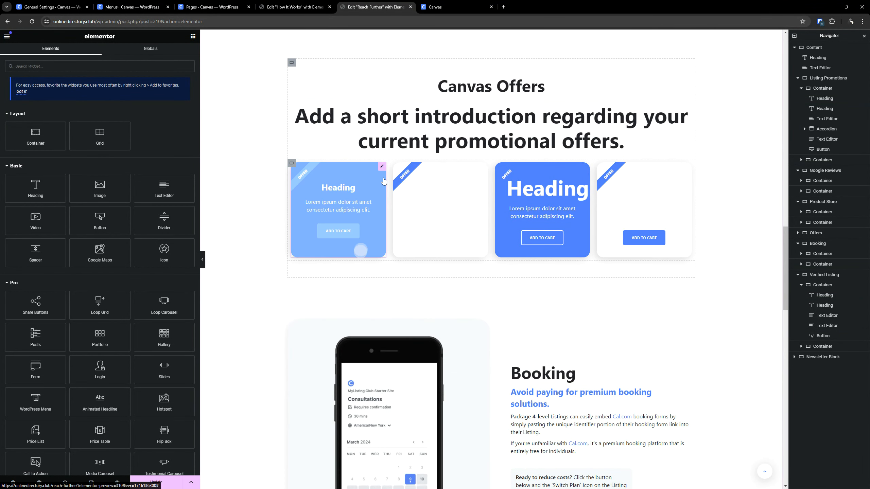
- Copy the second Canvas Offers card on How It Works and paste its style onto the second offer card on Reach Further
{"action": "key", "text": "ctrl+Page_Up"}
{"action": "right_click", "coordinate": [455, 188]}
{"action": "left_click", "coordinate": [469, 223]}
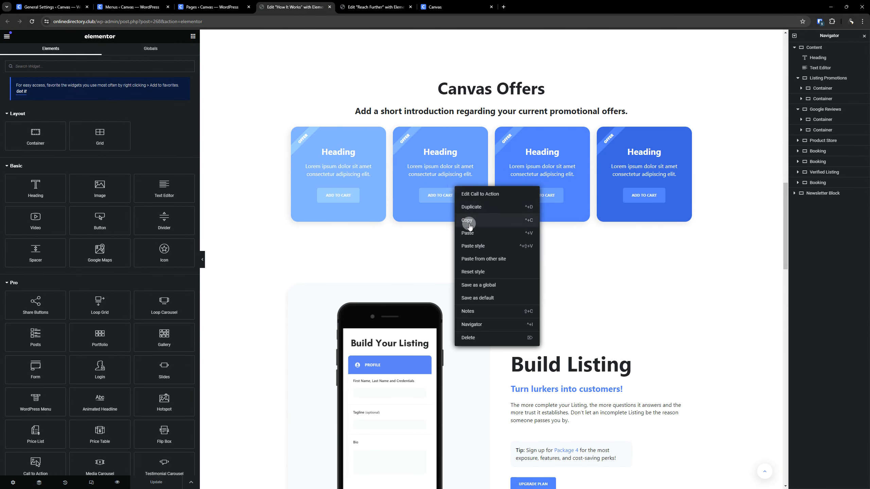
{"action": "key", "text": "ctrl+Page_Down"}
{"action": "right_click", "coordinate": [430, 200]}
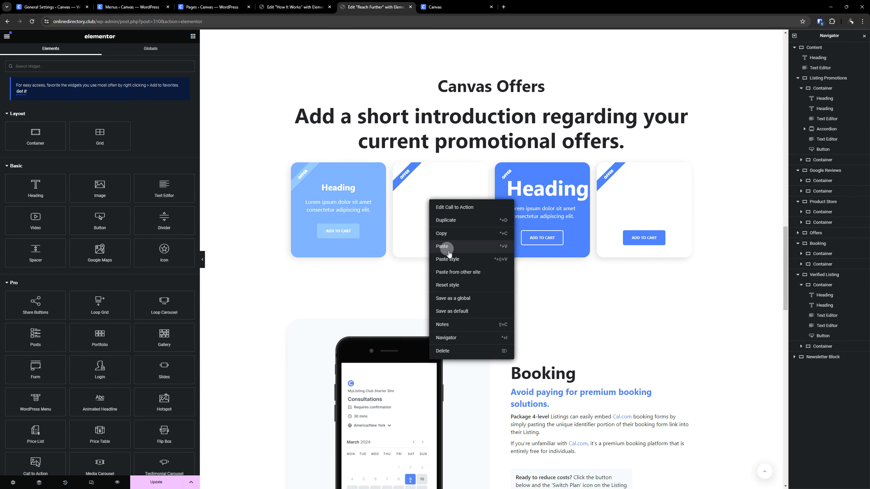
{"action": "left_click", "coordinate": [448, 253]}
- Copy the third Canvas Offers card on How It Works and paste its style onto the third offer card on Reach Further
{"action": "key", "text": "ctrl+Page_Up"}
{"action": "right_click", "coordinate": [538, 158]}
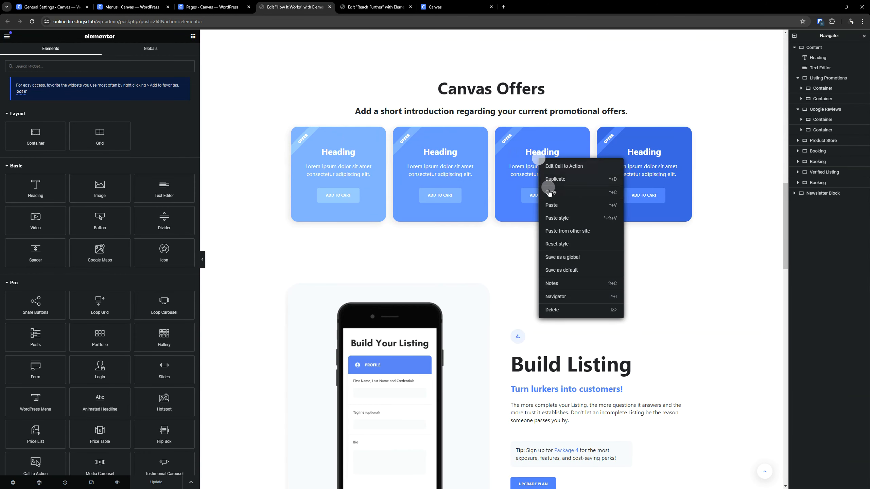
{"action": "left_click", "coordinate": [549, 192]}
{"action": "key", "text": "ctrl+Page_Down"}
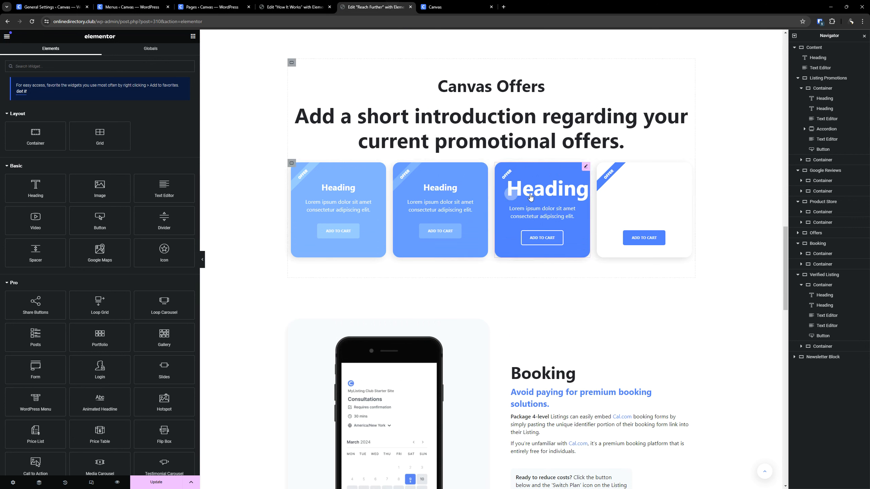
{"action": "right_click", "coordinate": [530, 198]}
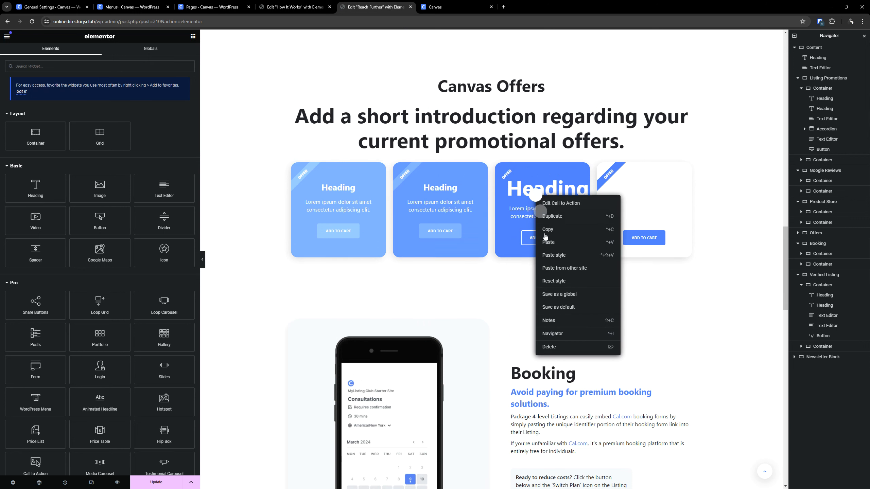
{"action": "left_click", "coordinate": [566, 260]}
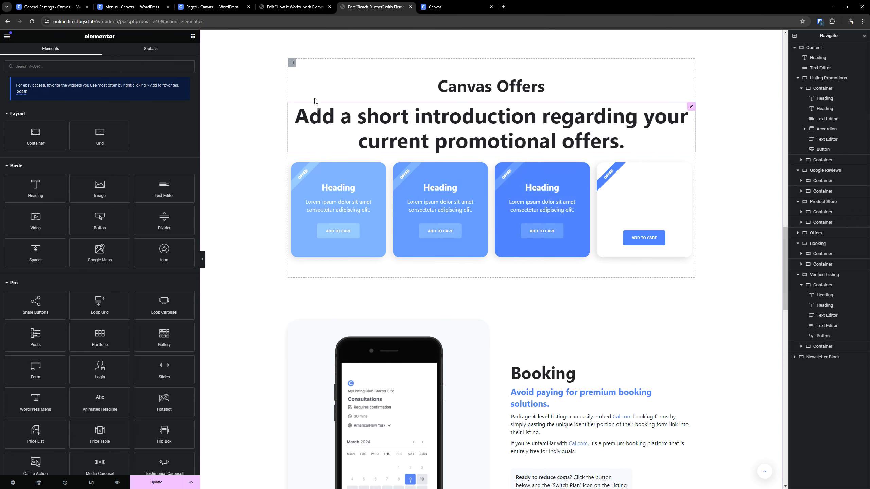
- Copy the fourth Canvas Offers card on How It Works and paste its style onto the fourth offer card on Reach Further
{"action": "key", "text": "ctrl+Page_Up"}
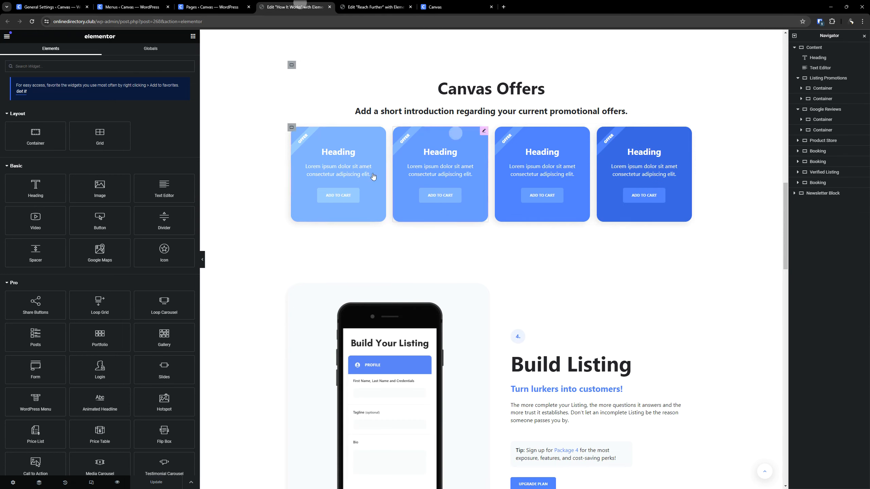
{"action": "key", "text": "ctrl+Page_Down"}
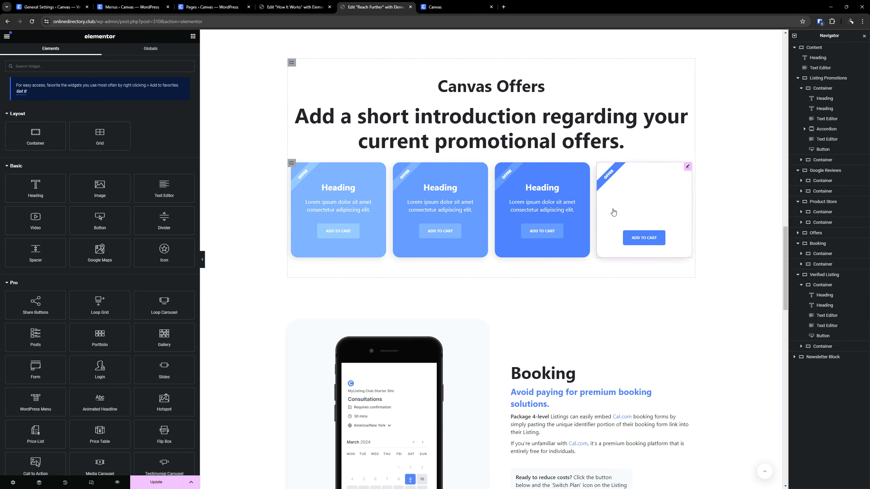
{"action": "left_click", "coordinate": [322, 3]}
{"action": "right_click", "coordinate": [621, 166]}
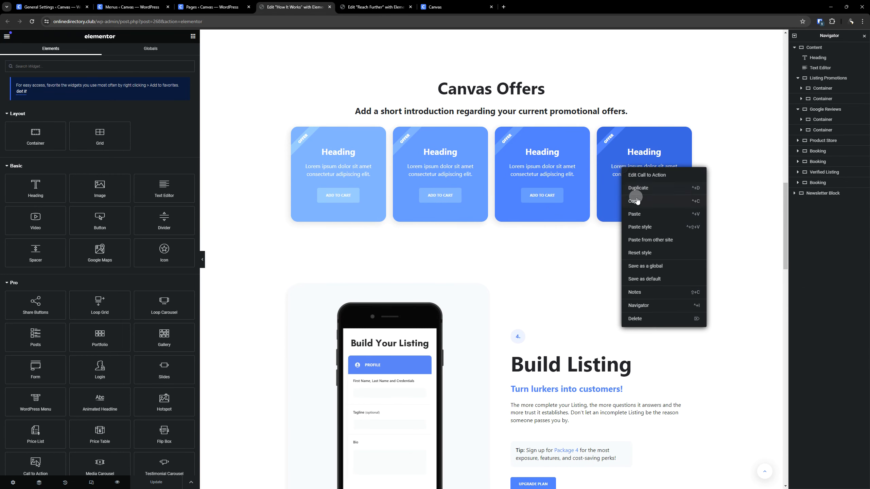
{"action": "left_click", "coordinate": [637, 201]}
{"action": "key", "text": "ctrl+Page_Down"}
{"action": "right_click", "coordinate": [630, 187]}
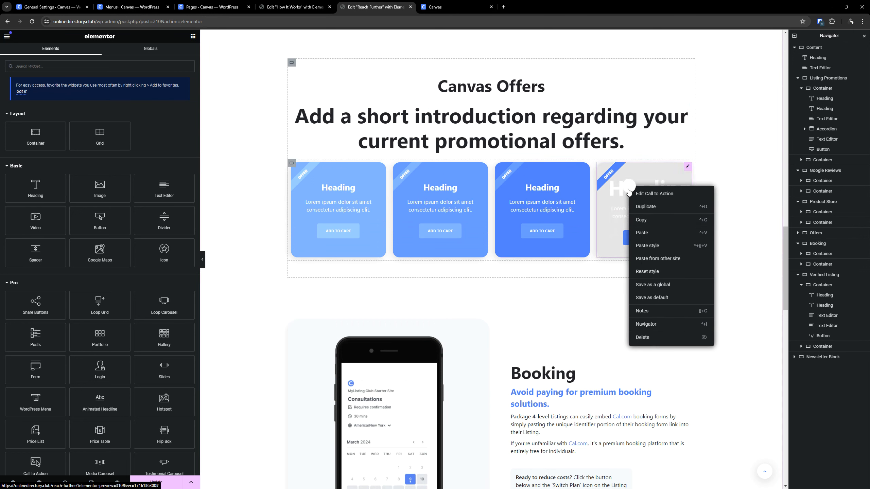
{"action": "left_click", "coordinate": [654, 248]}
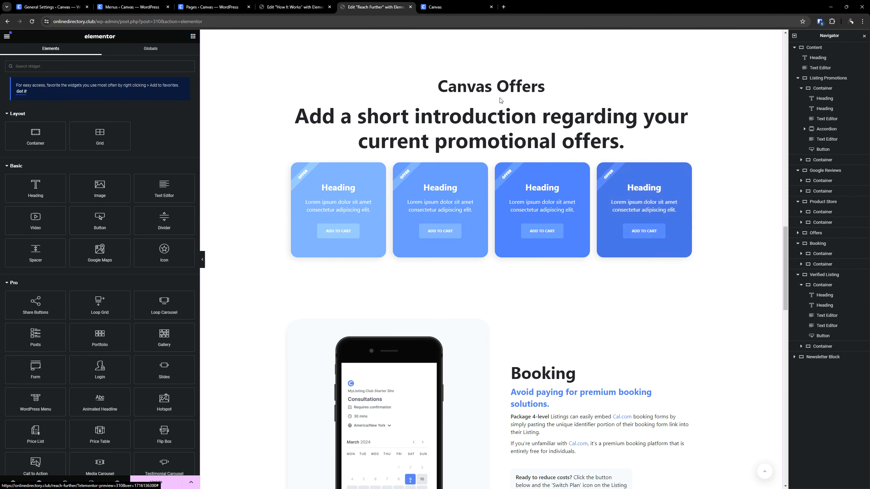
- Copy the Canvas Offers introduction heading on How It Works and paste its style onto the matching heading on Reach Further
{"action": "left_click", "coordinate": [289, 3]}
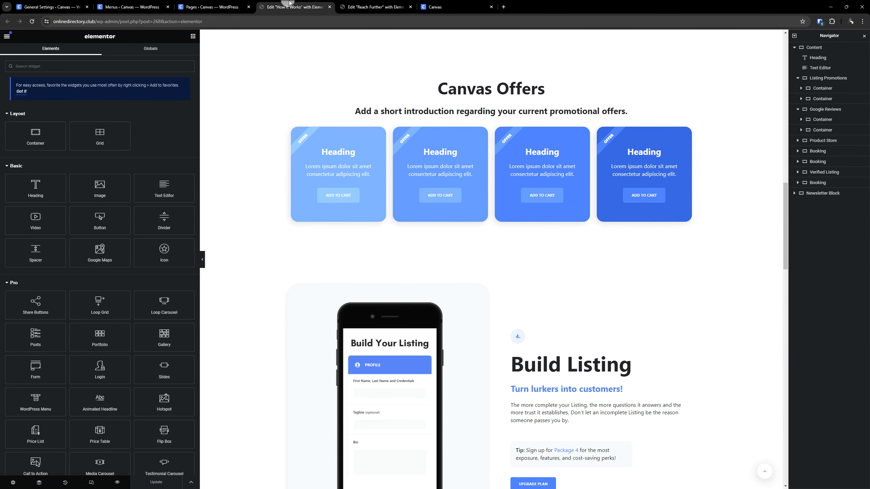
{"action": "right_click", "coordinate": [426, 112]}
{"action": "left_click", "coordinate": [440, 142]}
{"action": "left_click", "coordinate": [391, 8]}
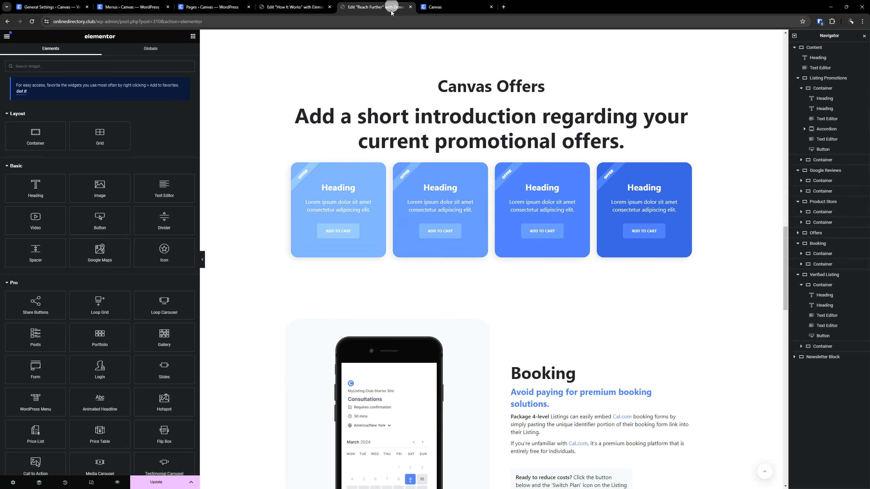
{"action": "right_click", "coordinate": [441, 127]}
{"action": "left_click", "coordinate": [461, 191]}
- Review the Reach Further page's sections from Listing Promotions down to the newsletter block for remaining style mismatches
{"action": "scroll", "coordinate": [445, 206], "scroll_direction": "down", "scroll_amount": 2}
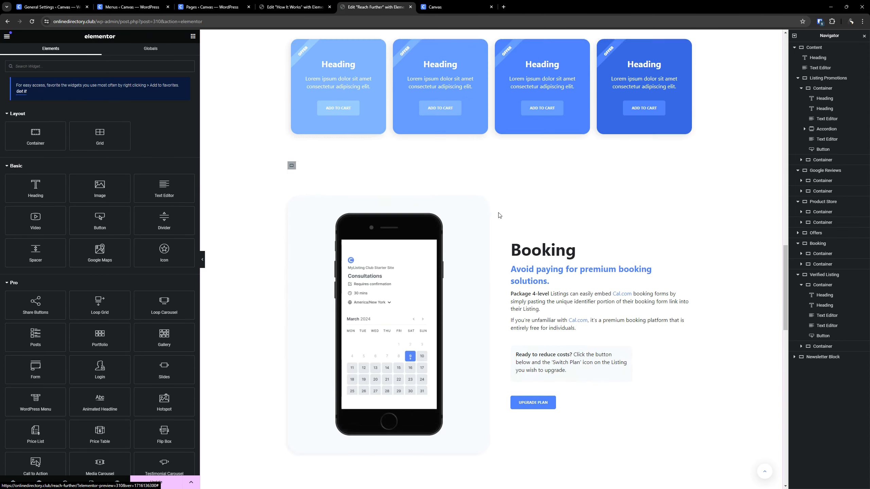
{"action": "scroll", "coordinate": [462, 274], "scroll_direction": "up", "scroll_amount": 20}
{"action": "scroll", "coordinate": [436, 325], "scroll_direction": "down", "scroll_amount": 15}
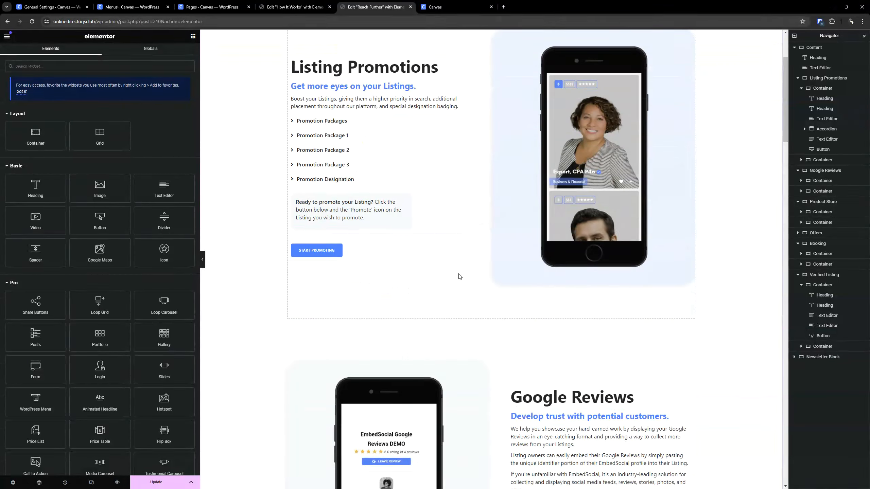
{"action": "scroll", "coordinate": [460, 272], "scroll_direction": "down", "scroll_amount": 10}
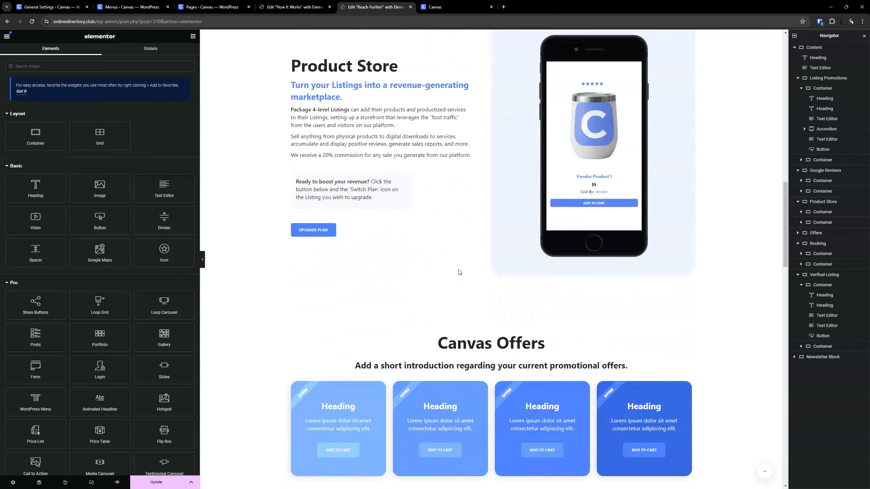
{"action": "scroll", "coordinate": [459, 273], "scroll_direction": "down", "scroll_amount": 8}
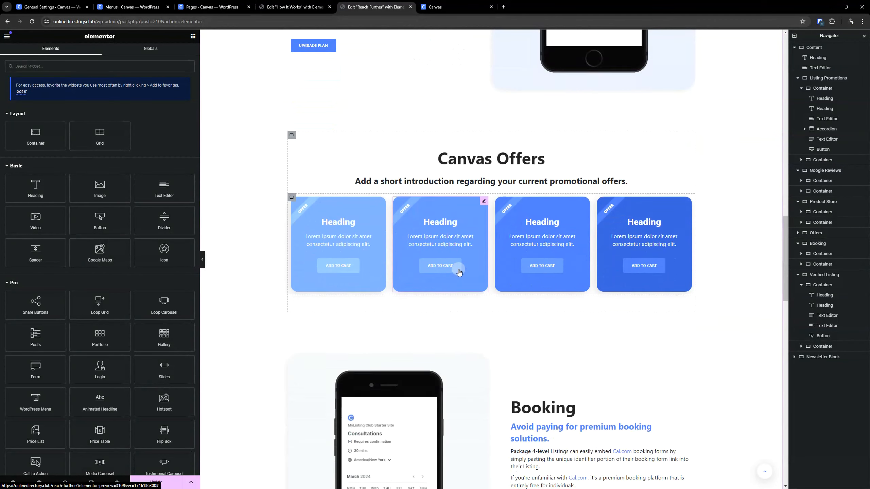
{"action": "scroll", "coordinate": [459, 273], "scroll_direction": "down", "scroll_amount": 12}
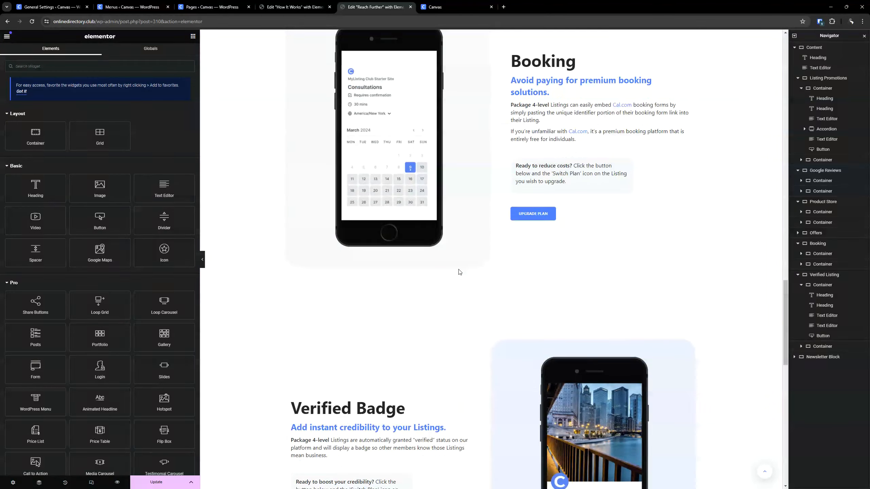
{"action": "scroll", "coordinate": [460, 272], "scroll_direction": "down", "scroll_amount": 3}
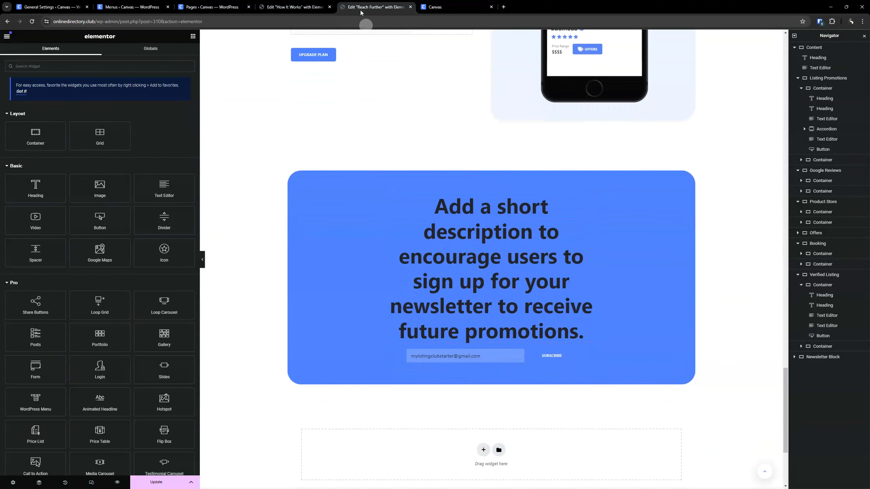
- Copy the newsletter block's heading on How It Works and paste its style onto the newsletter heading on Reach Further
{"action": "left_click", "coordinate": [294, 7]}
{"action": "scroll", "coordinate": [361, 86], "scroll_direction": "down", "scroll_amount": 12}
{"action": "scroll", "coordinate": [350, 218], "scroll_direction": "down", "scroll_amount": 10}
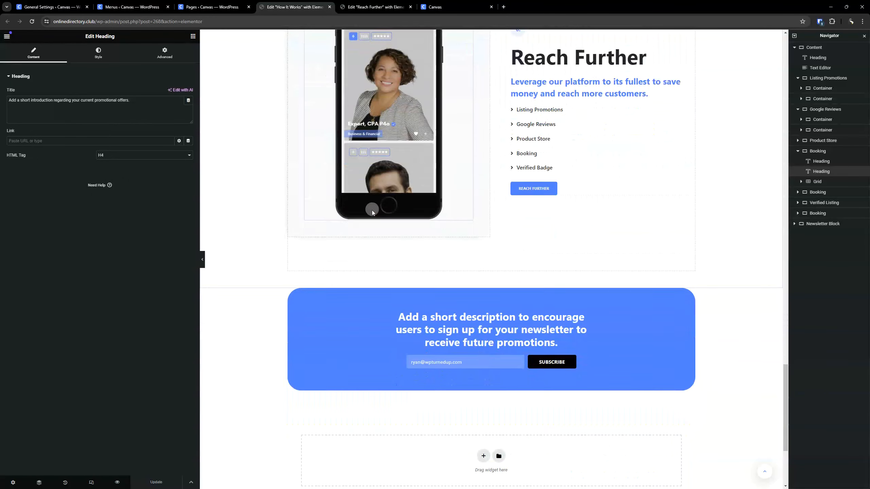
{"action": "right_click", "coordinate": [459, 151]}
{"action": "left_click", "coordinate": [468, 182]}
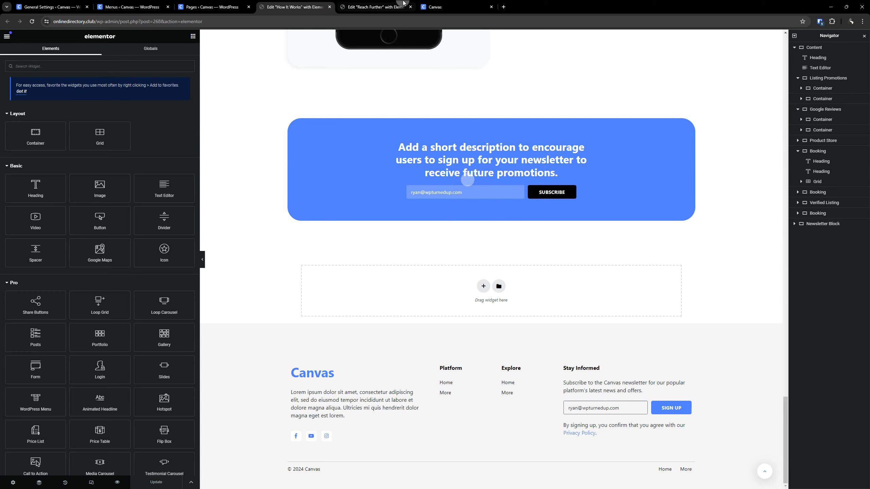
{"action": "left_click", "coordinate": [375, 7]}
{"action": "right_click", "coordinate": [449, 206]}
{"action": "left_click", "coordinate": [478, 268]}
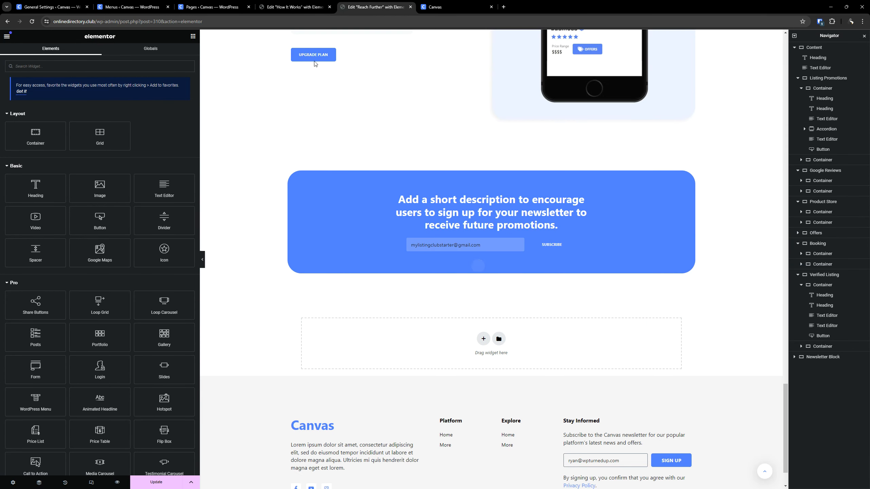
- Copy the newsletter subscribe form on How It Works and paste its style onto the subscribe form on Reach Further
{"action": "left_click", "coordinate": [295, 6]}
{"action": "right_click", "coordinate": [460, 195]}
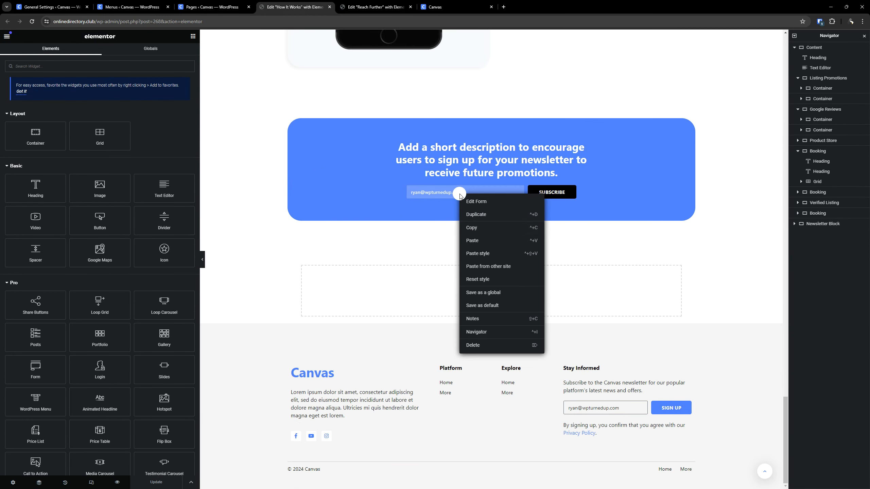
{"action": "left_click", "coordinate": [471, 228]}
{"action": "left_click", "coordinate": [375, 7]}
{"action": "right_click", "coordinate": [396, 240]}
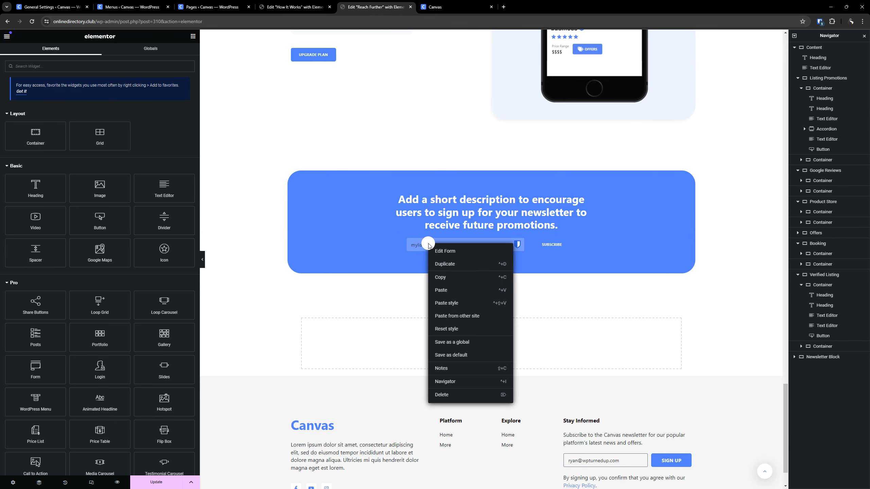
{"action": "left_click", "coordinate": [441, 303]}
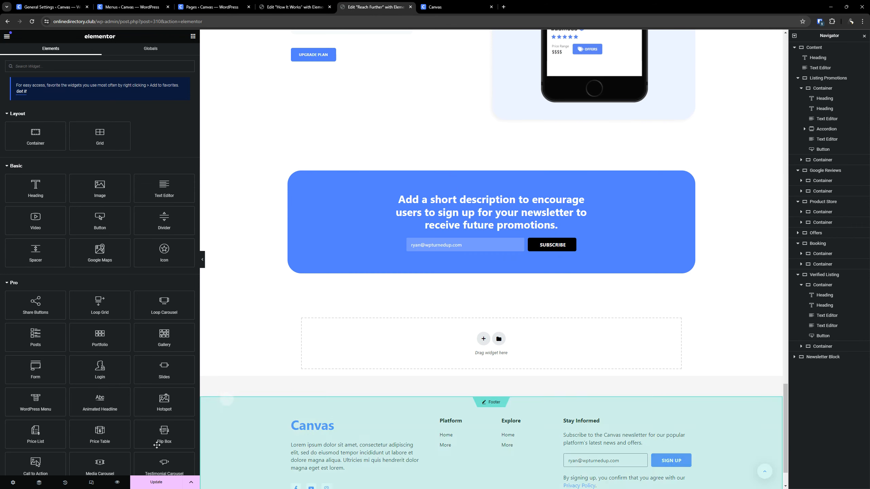
- Update the Reach Further page and close the Elementor editors for Reach Further and How It Works
{"action": "scroll", "coordinate": [460, 204], "scroll_direction": "up", "scroll_amount": 5}
{"action": "scroll", "coordinate": [459, 204], "scroll_direction": "up", "scroll_amount": 15}
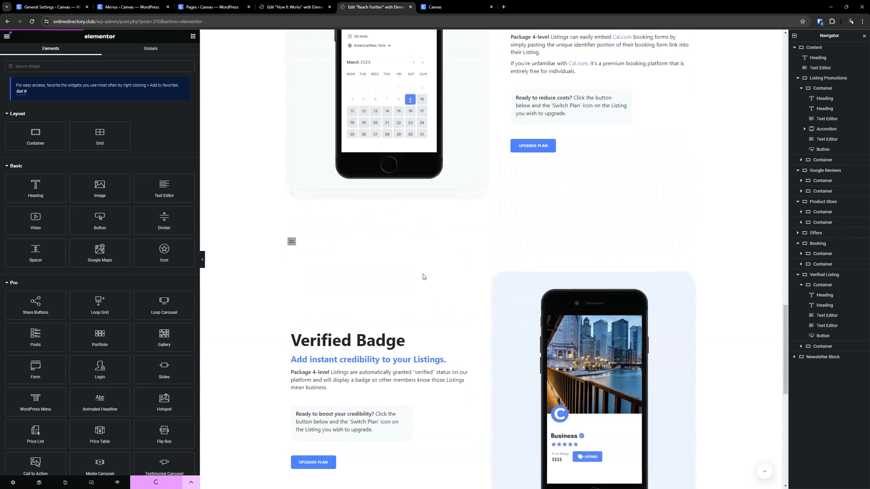
{"action": "scroll", "coordinate": [436, 172], "scroll_direction": "up", "scroll_amount": 15}
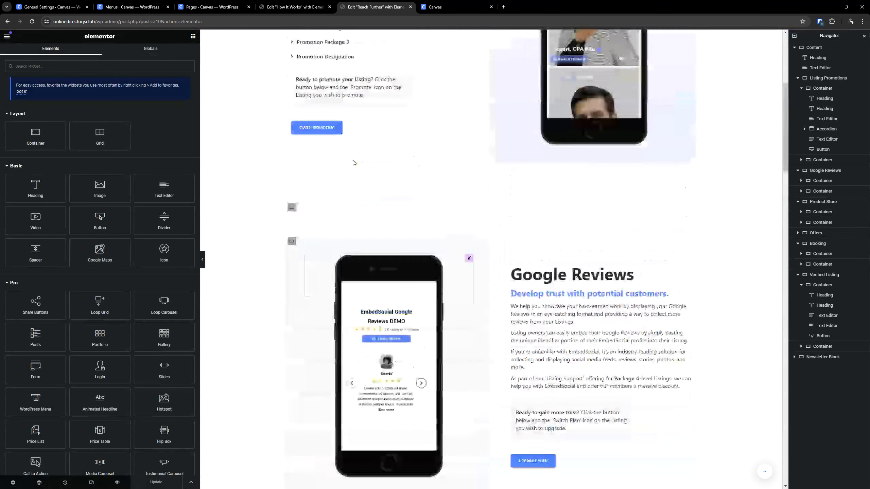
{"action": "left_click", "coordinate": [410, 6]}
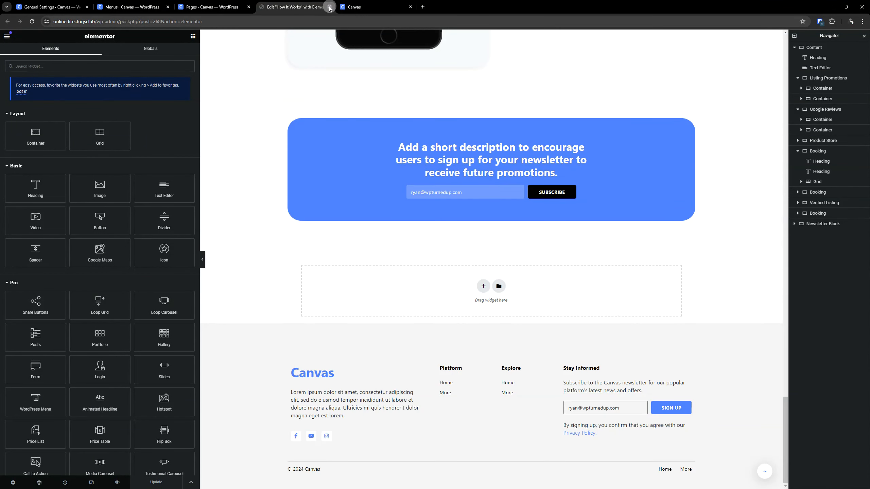
{"action": "left_click", "coordinate": [330, 7]}
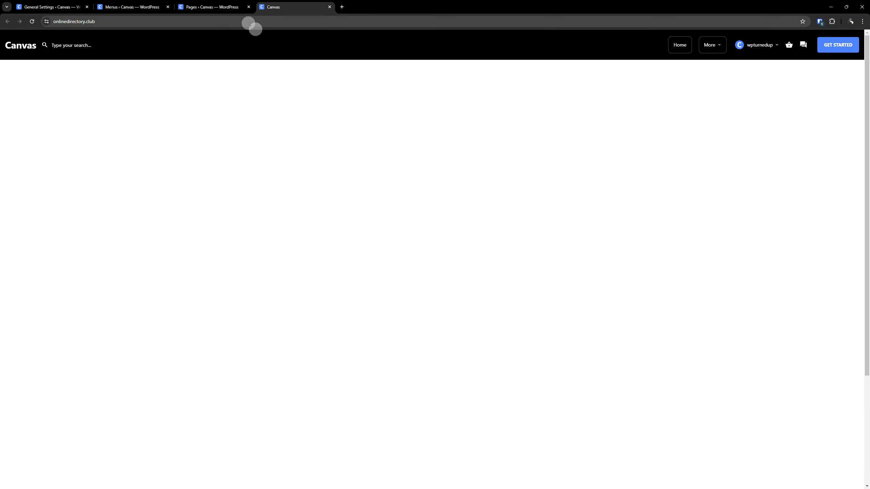
- Reload the site's home page and examine the header navigation and the footer menus
{"action": "left_click", "coordinate": [32, 22]}
{"action": "mouse_move", "coordinate": [713, 47]}
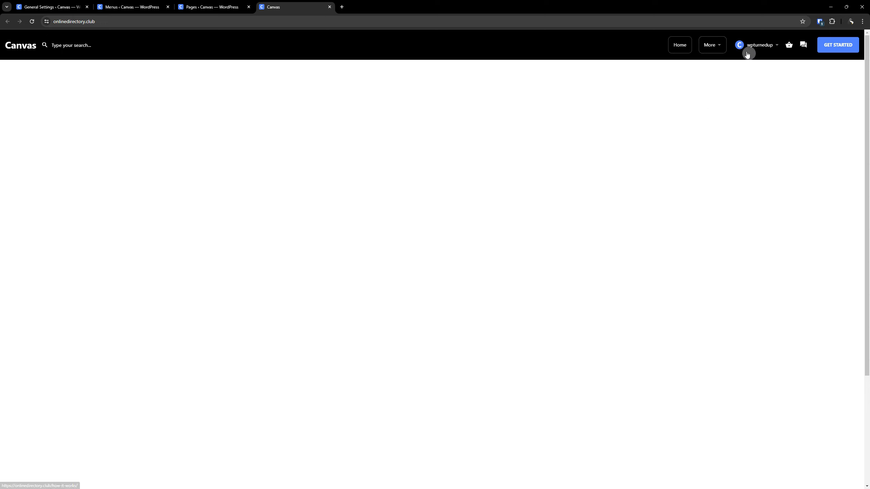
{"action": "left_click", "coordinate": [839, 50]}
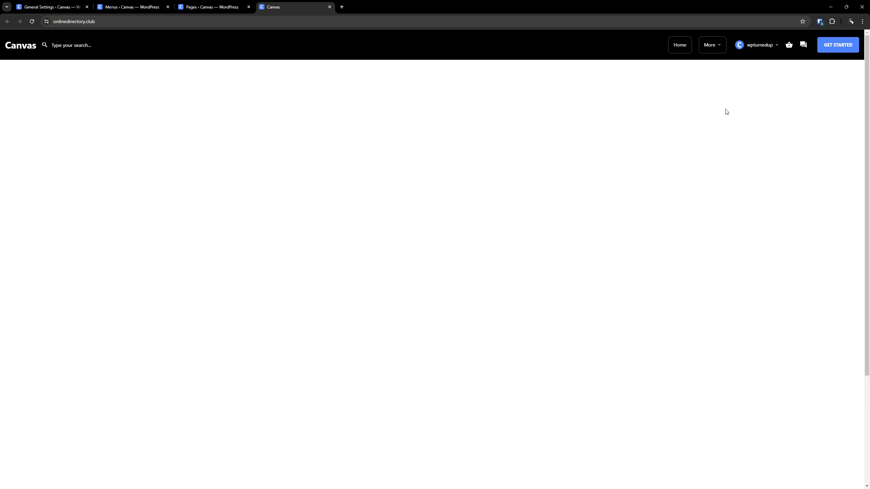
{"action": "scroll", "coordinate": [389, 276], "scroll_direction": "down", "scroll_amount": 4}
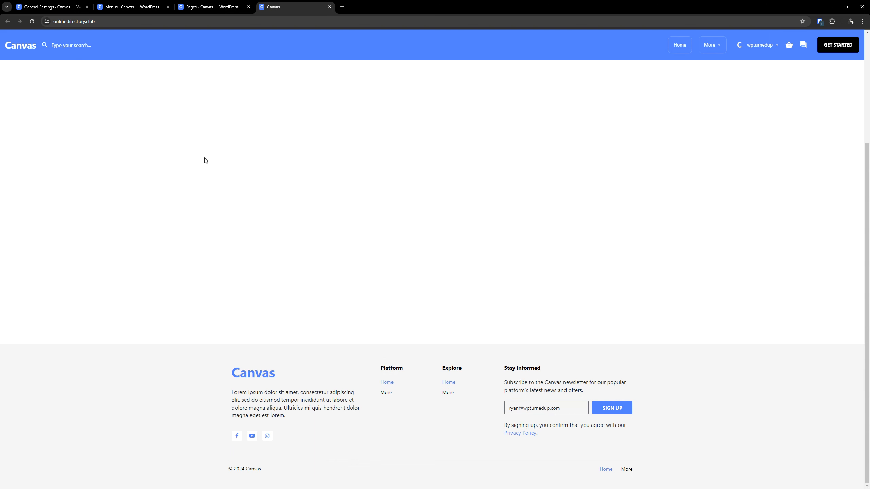
- Create a new WordPress menu named "Footer - Platform", matching the footer's Platform column
{"action": "left_click", "coordinate": [150, 10]}
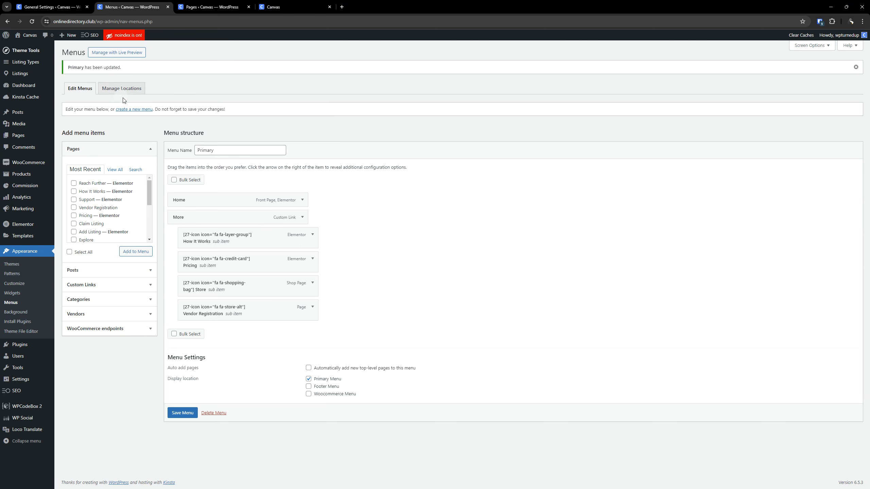
{"action": "left_click", "coordinate": [129, 110]}
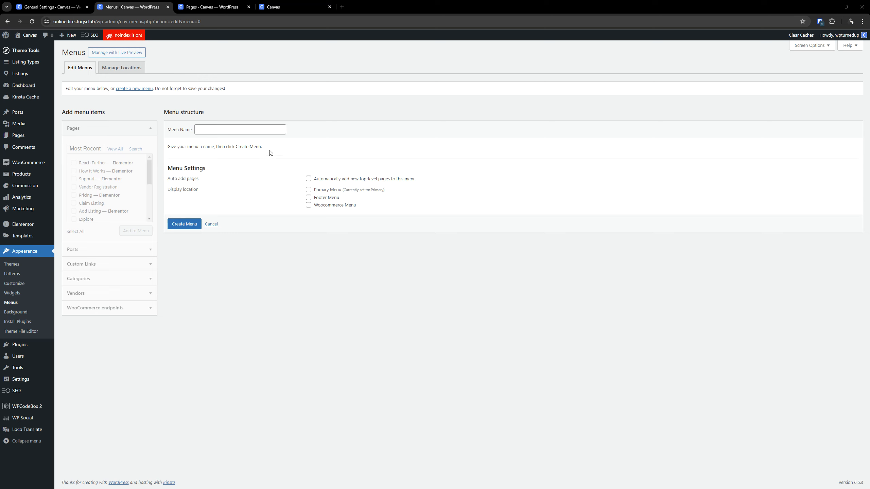
{"action": "left_click", "coordinate": [241, 130]}
{"action": "type", "text": "Footer - Platform"}
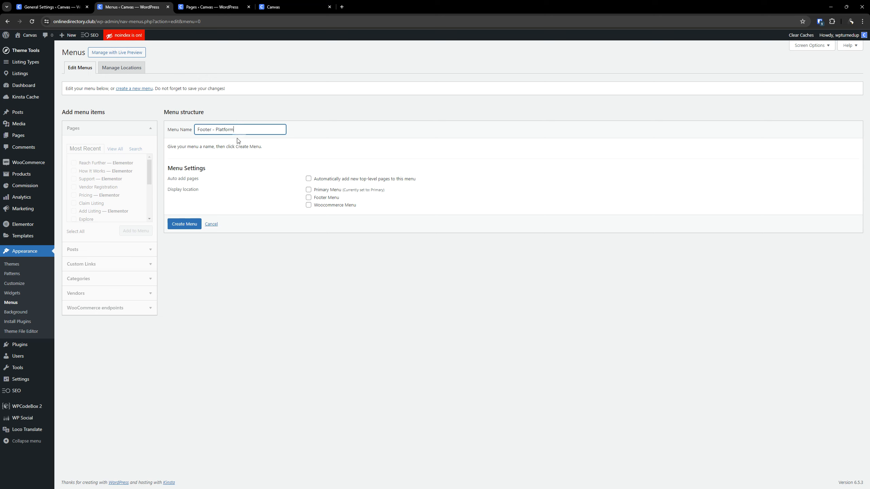
{"action": "left_click", "coordinate": [270, 7]}
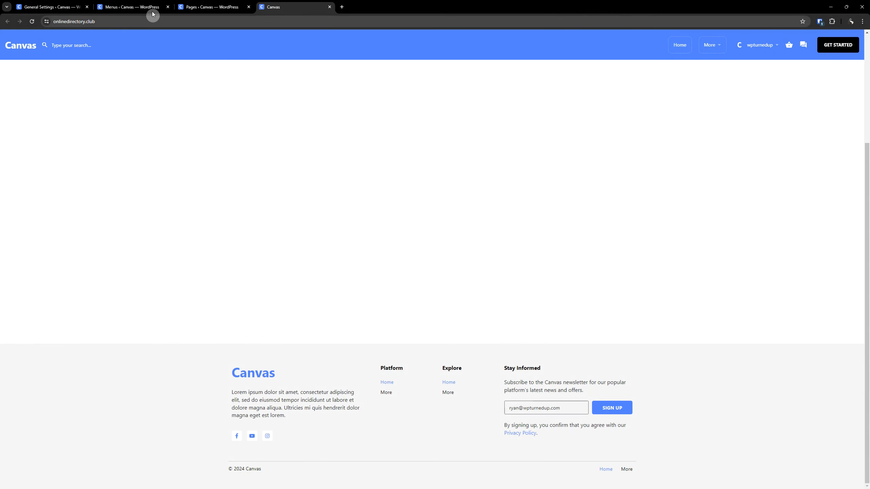
{"action": "left_click", "coordinate": [153, 13]}
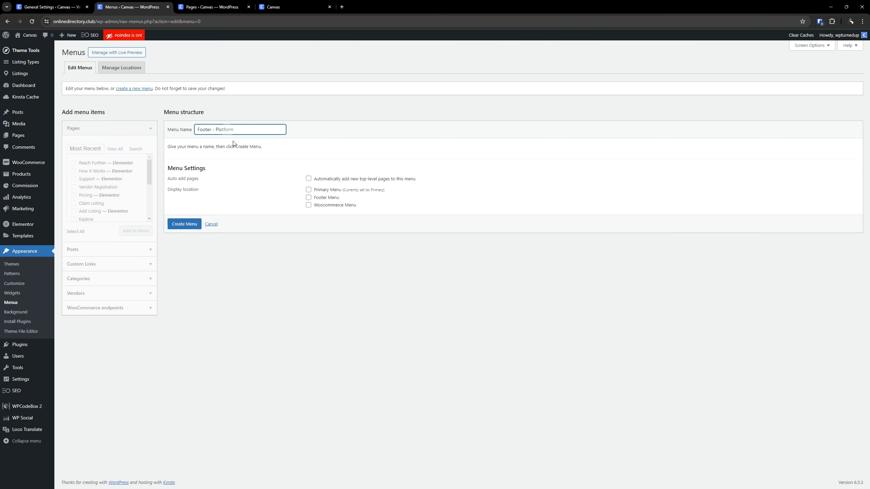
{"action": "left_click", "coordinate": [336, 273]}
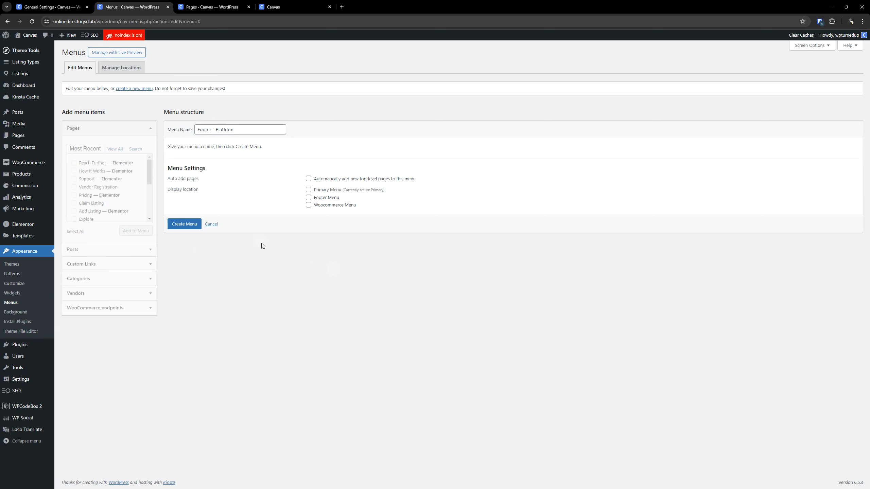
{"action": "left_click", "coordinate": [187, 224]}
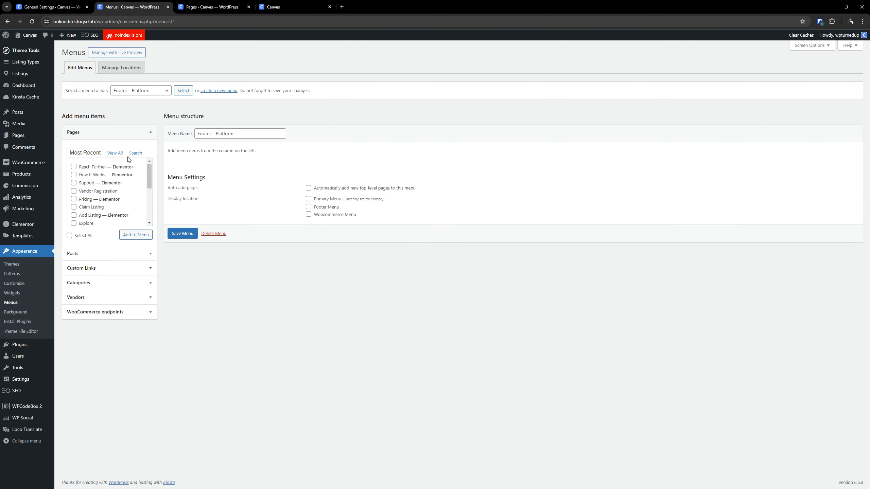
- Add the Reach Further and How It Works pages to the Footer - Platform menu
{"action": "left_click", "coordinate": [92, 168]}
{"action": "scroll", "coordinate": [122, 205], "scroll_direction": "down", "scroll_amount": 3}
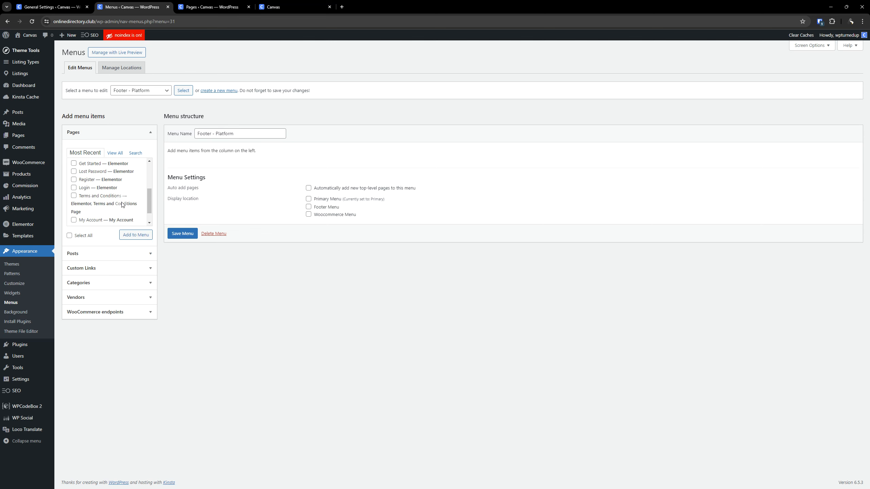
{"action": "scroll", "coordinate": [122, 205], "scroll_direction": "down", "scroll_amount": 2}
{"action": "scroll", "coordinate": [118, 197], "scroll_direction": "up", "scroll_amount": 5}
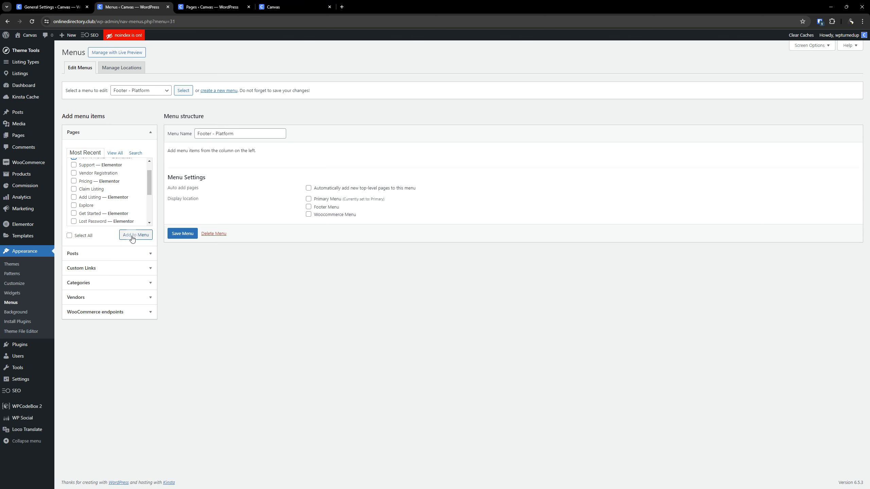
- Add the Get Started page to the menu and move it above Reach Further
{"action": "left_click", "coordinate": [115, 153]}
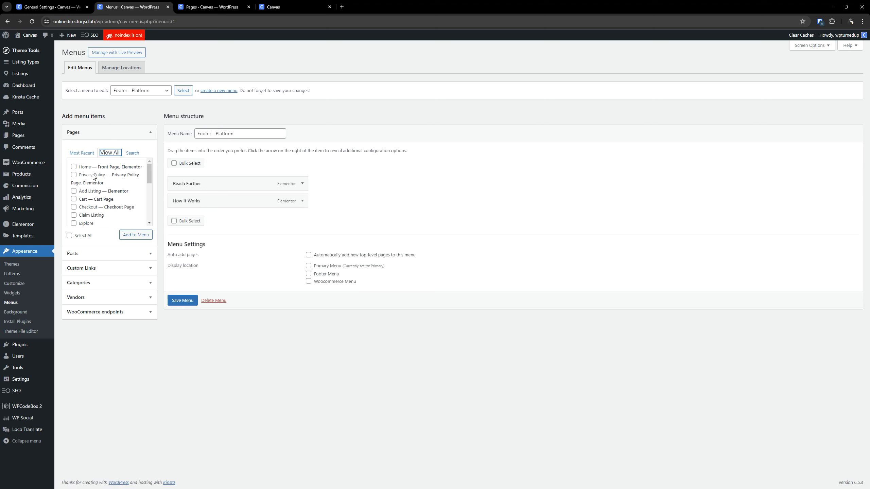
{"action": "scroll", "coordinate": [104, 194], "scroll_direction": "down", "scroll_amount": 2}
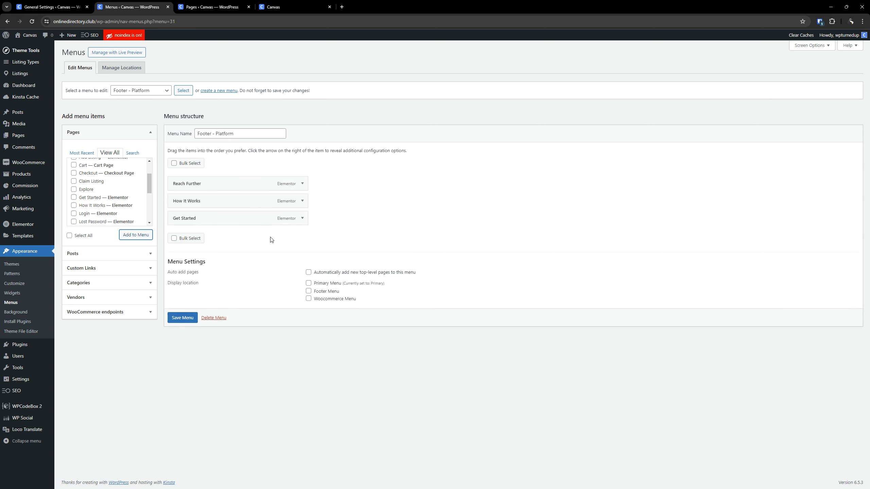
{"action": "left_click_drag", "start_coordinate": [231, 217], "coordinate": [232, 179]}
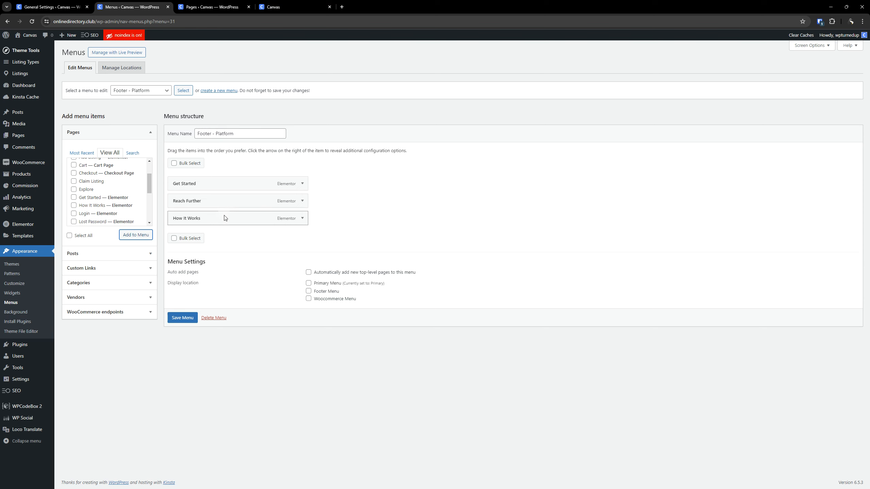
- Add the Support and My Account pages to the menu and set My Account's navigation label to "Account"
{"action": "scroll", "coordinate": [105, 196], "scroll_direction": "down", "scroll_amount": 3}
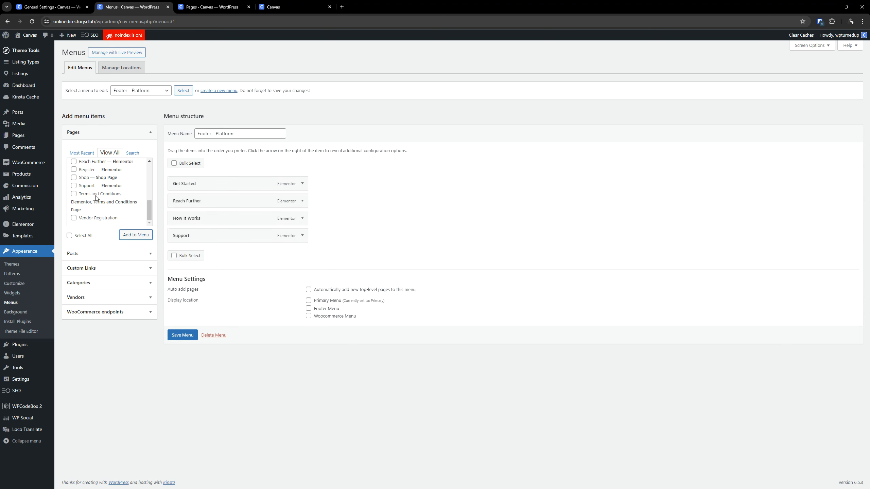
{"action": "scroll", "coordinate": [86, 189], "scroll_direction": "up", "scroll_amount": 1}
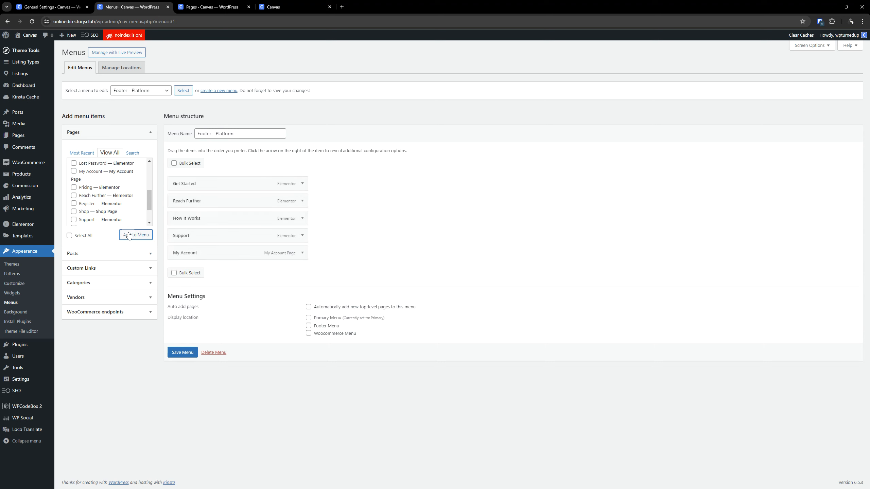
{"action": "left_click", "coordinate": [303, 253]}
{"action": "double_click", "coordinate": [179, 276]}
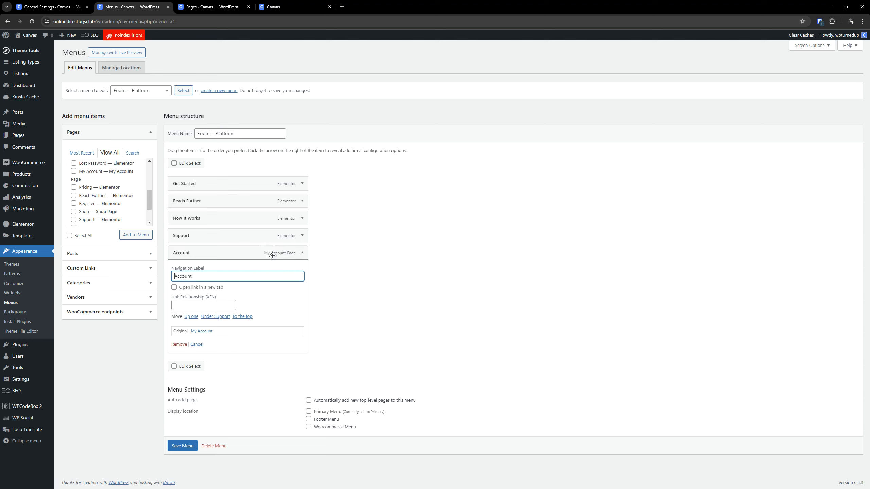
{"action": "left_click", "coordinate": [302, 253]}
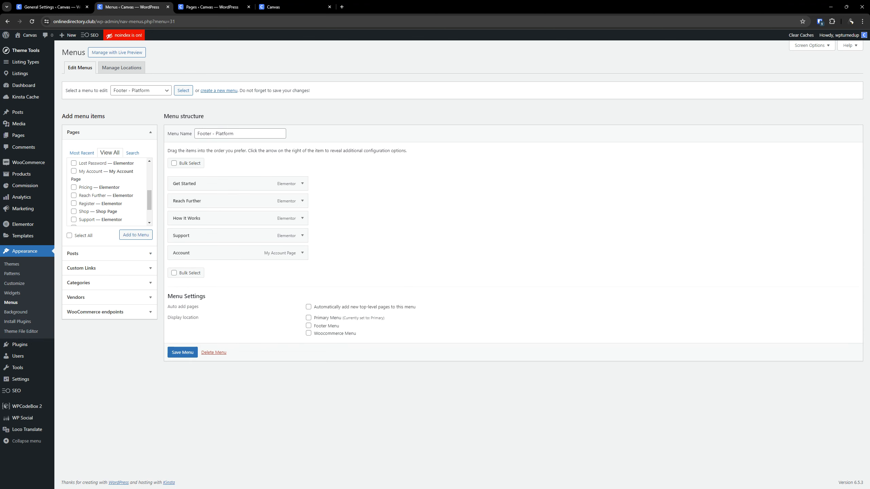
- Create and publish a new page titled "Blog"
{"action": "left_click", "coordinate": [63, 3]}
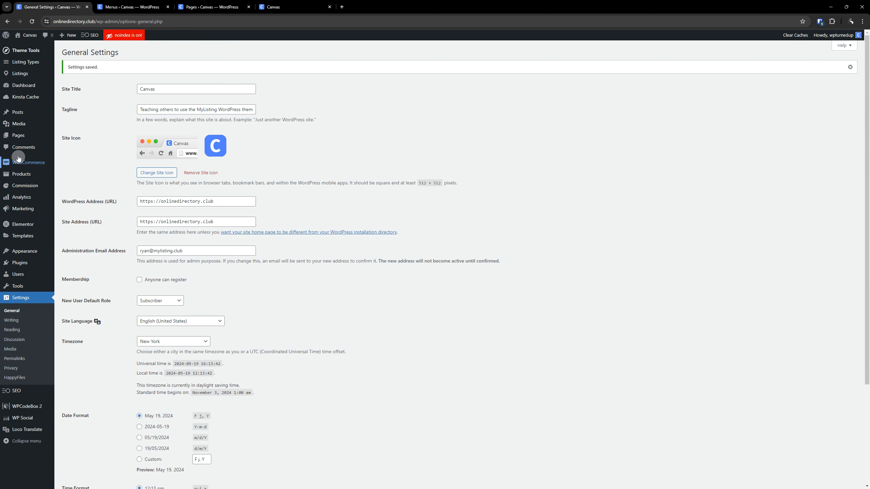
{"action": "mouse_move", "coordinate": [23, 136]}
{"action": "right_click", "coordinate": [61, 147]}
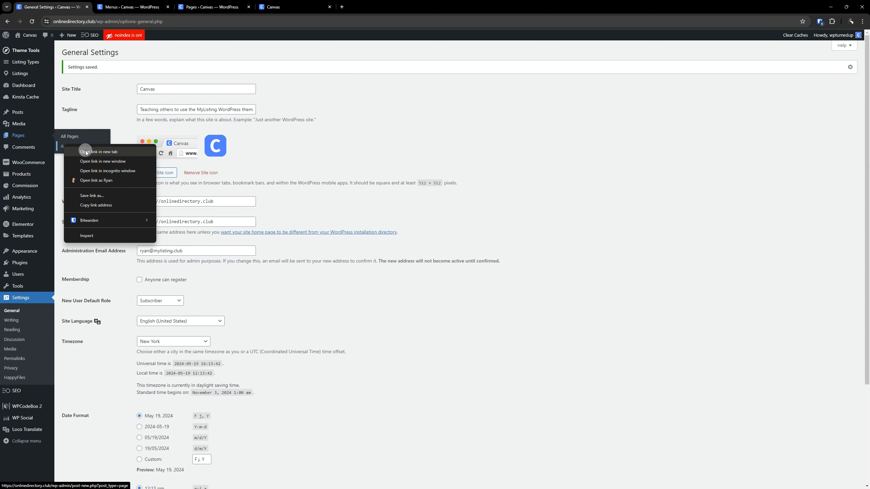
{"action": "left_click", "coordinate": [86, 151]}
{"action": "left_click", "coordinate": [134, 2]}
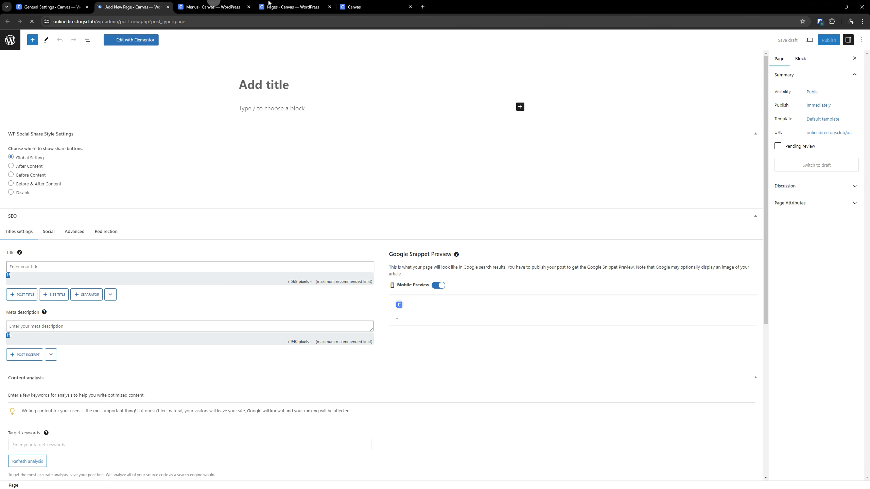
{"action": "left_click", "coordinate": [330, 7]}
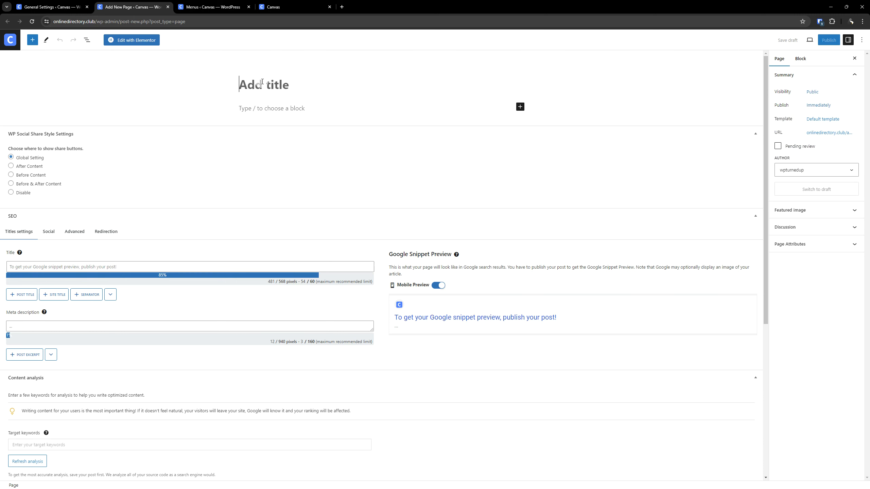
{"action": "type", "text": "Blog"}
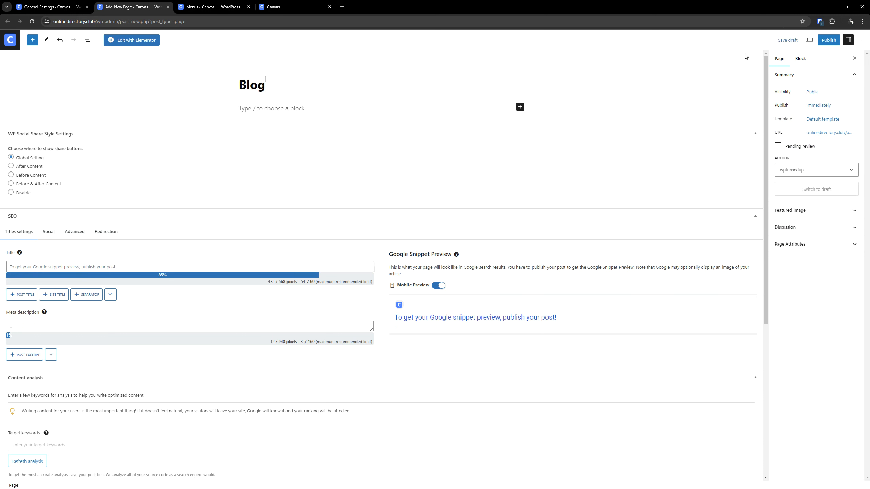
{"action": "left_click", "coordinate": [829, 40]}
{"action": "left_click", "coordinate": [799, 40]}
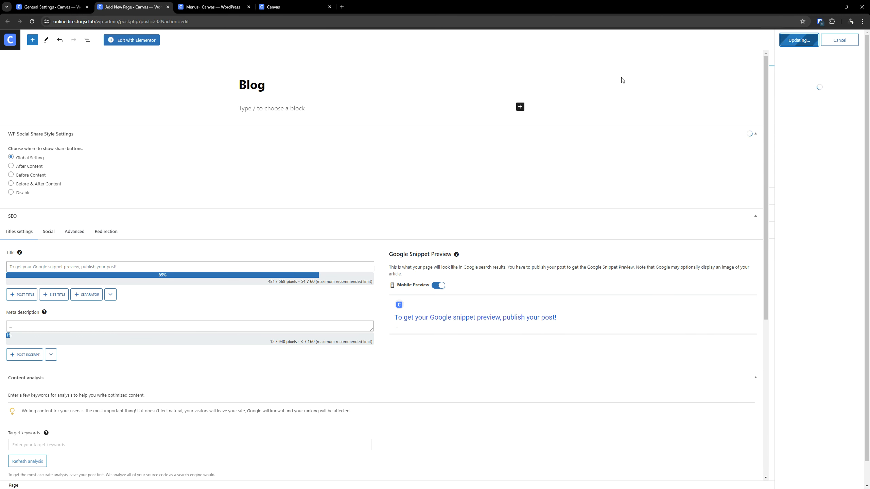
{"action": "left_click", "coordinate": [167, 7]}
- Save the Footer - Platform menu and add the Blog page to it
{"action": "left_click", "coordinate": [143, 7]}
{"action": "left_click", "coordinate": [187, 353]}
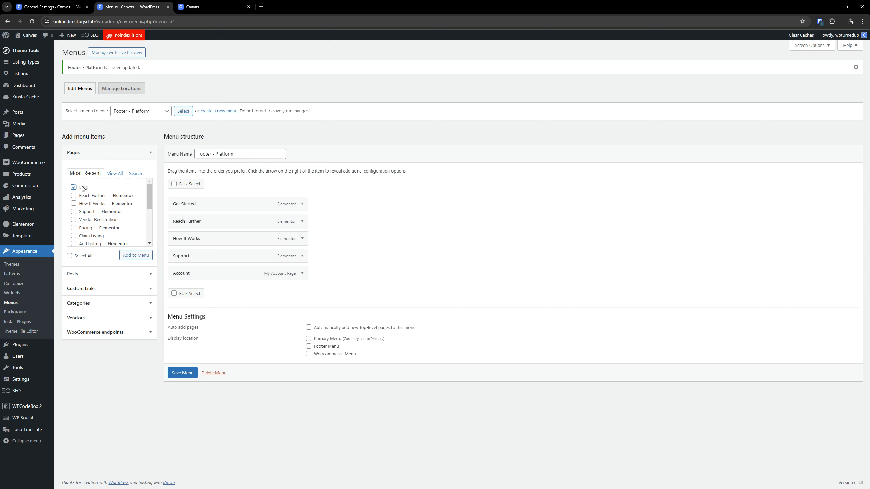
{"action": "left_click", "coordinate": [137, 257]}
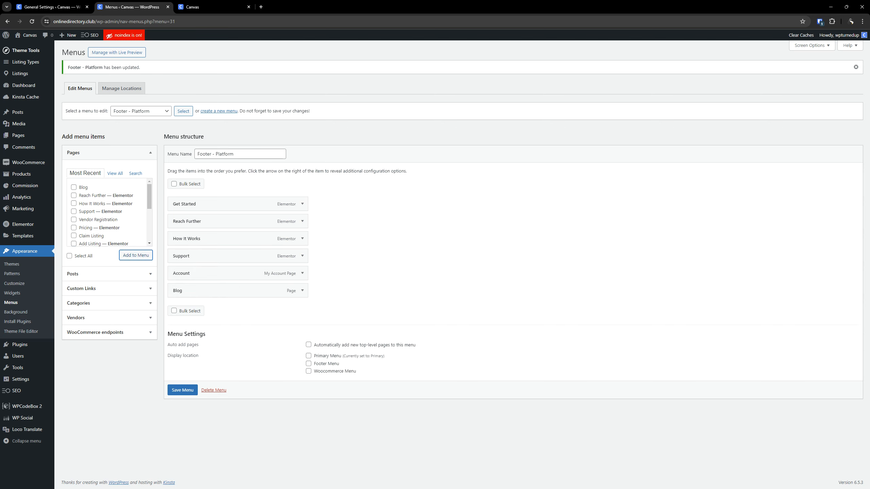
- Add the Shop page to the Footer - Platform menu with the navigation label "Store" and save the menu
{"action": "left_click", "coordinate": [111, 173]}
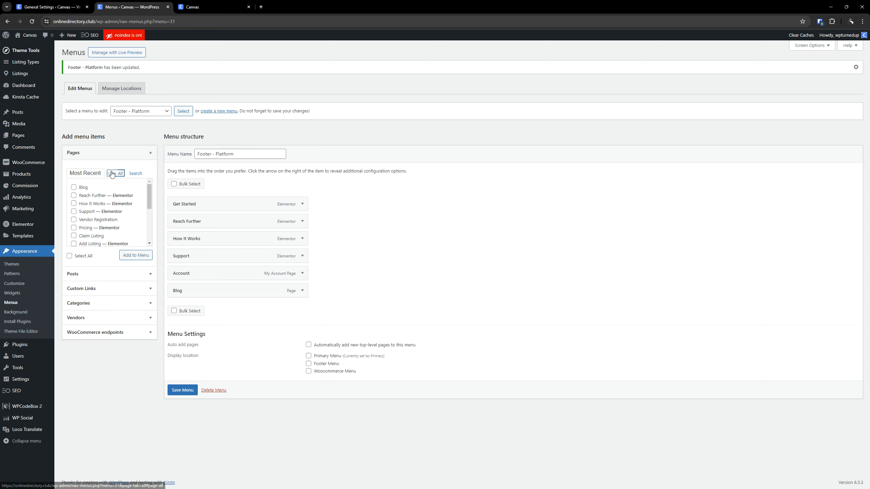
{"action": "scroll", "coordinate": [114, 197], "scroll_direction": "down", "scroll_amount": 5}
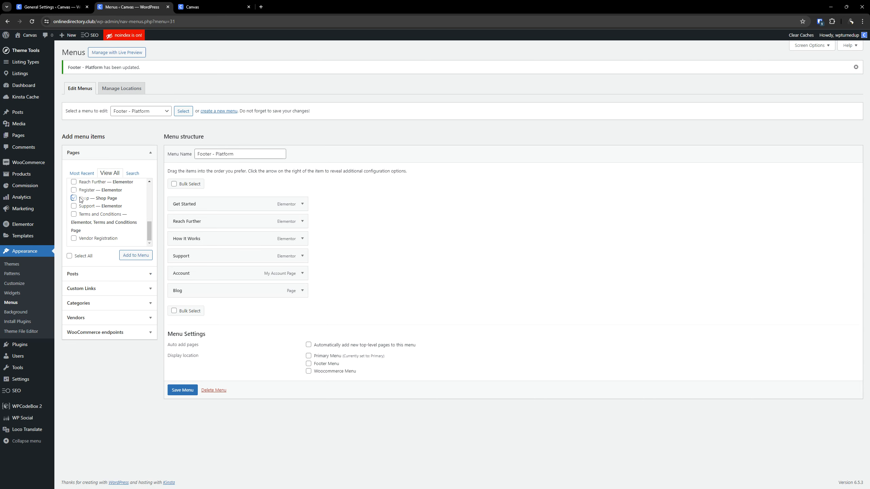
{"action": "left_click", "coordinate": [129, 255]}
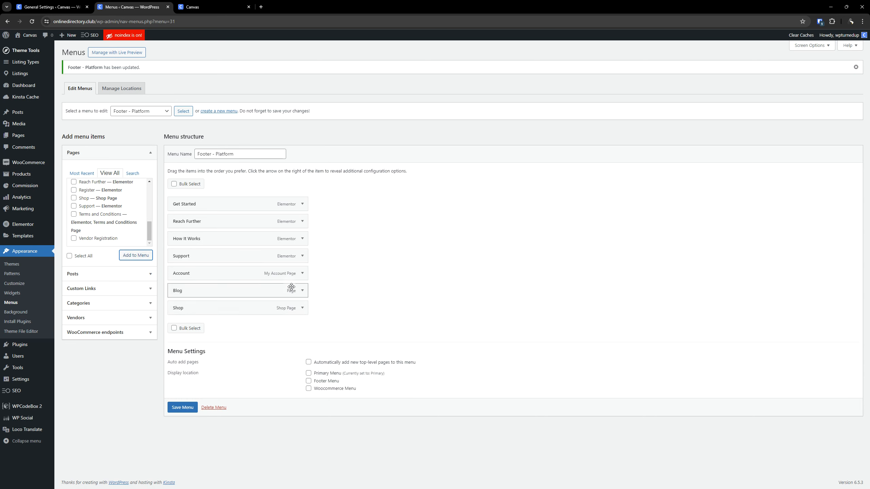
{"action": "left_click", "coordinate": [302, 310]}
{"action": "double_click", "coordinate": [208, 336]}
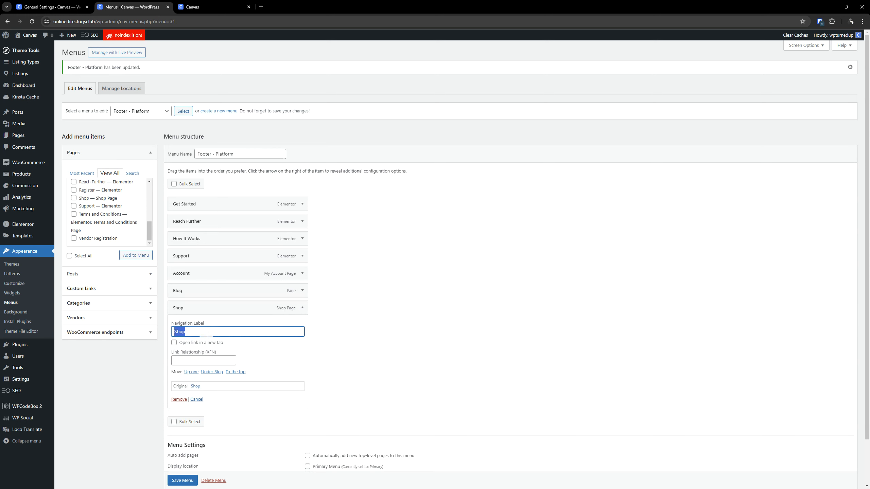
{"action": "type", "text": "Store"}
{"action": "left_click", "coordinate": [303, 308]}
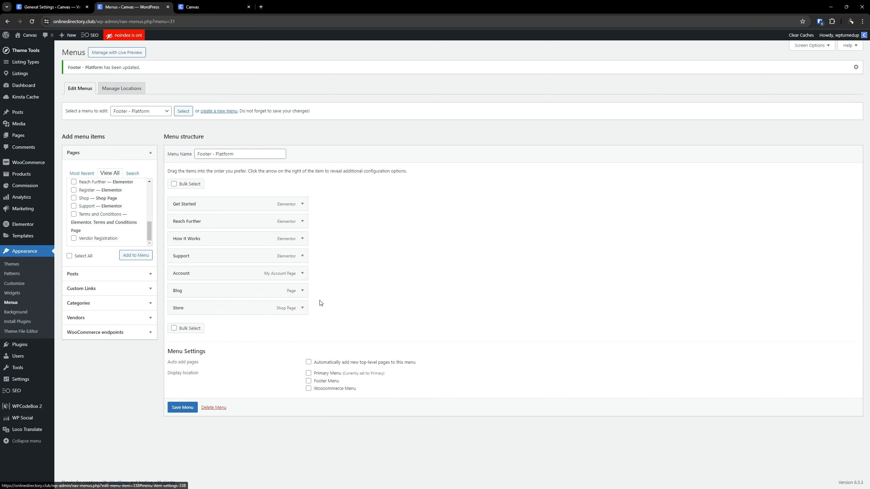
{"action": "left_click", "coordinate": [182, 408]}
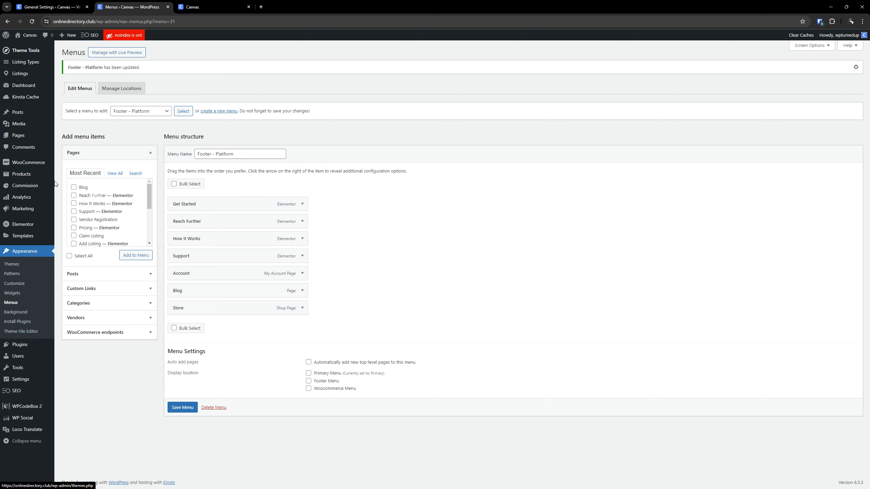
- List all saved templates and open the first Footer template, ID 99, for editing with Elementor in a new tab
{"action": "right_click", "coordinate": [30, 235]}
{"action": "left_click", "coordinate": [61, 244]}
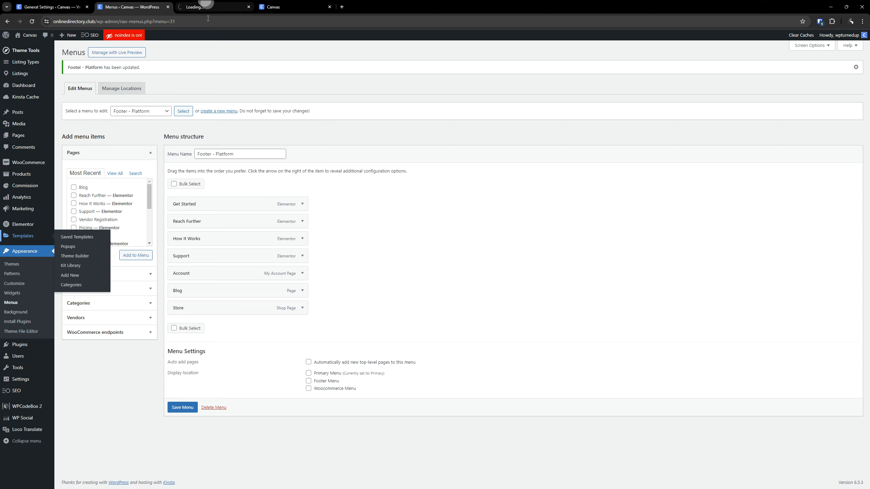
{"action": "left_click", "coordinate": [205, 7]}
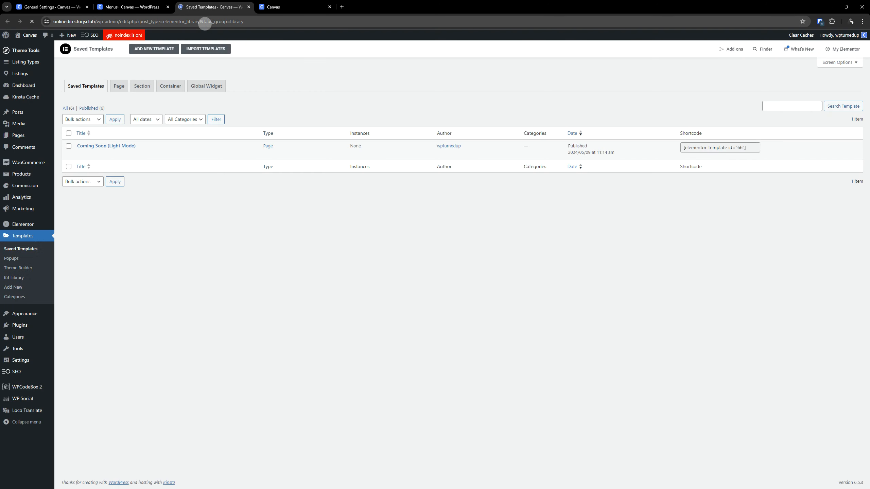
{"action": "left_click", "coordinate": [70, 110]}
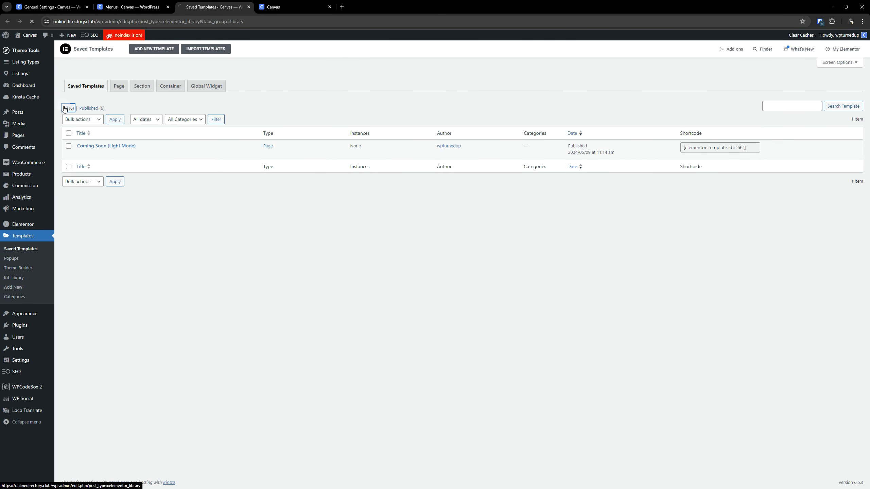
{"action": "right_click", "coordinate": [181, 155]}
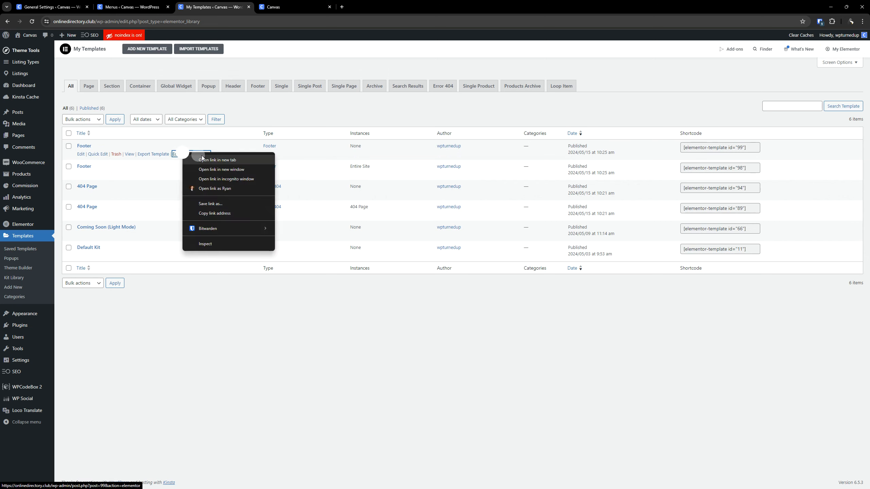
{"action": "left_click", "coordinate": [202, 157]}
{"action": "left_click", "coordinate": [283, 7]}
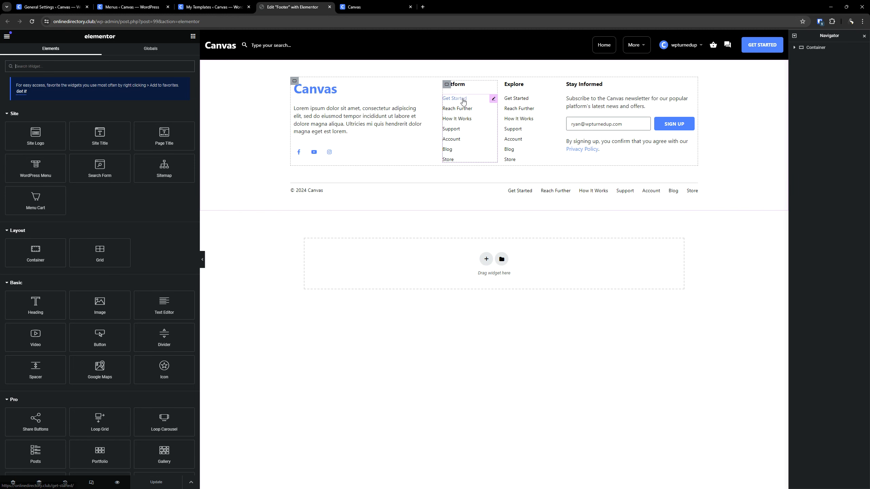
- Check which menu the Platform column's WordPress Menu widget uses and compare it with the reloaded live site's footer
{"action": "left_click", "coordinate": [457, 99]}
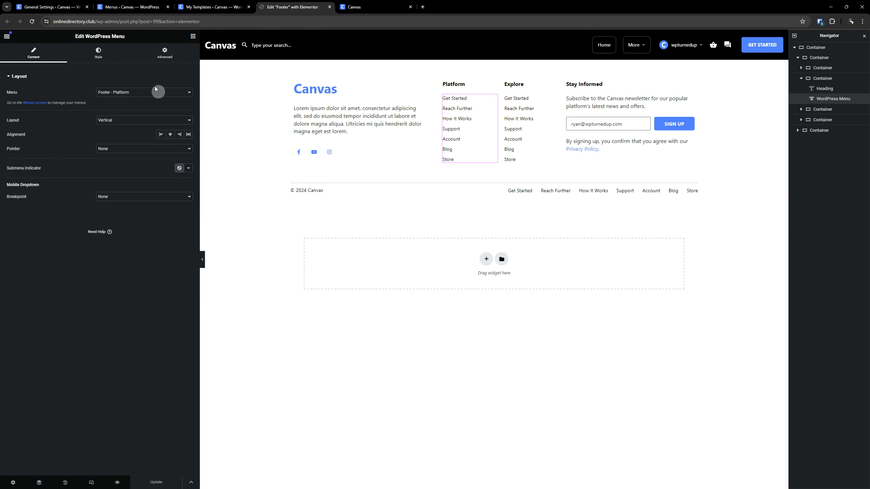
{"action": "left_click", "coordinate": [141, 93]}
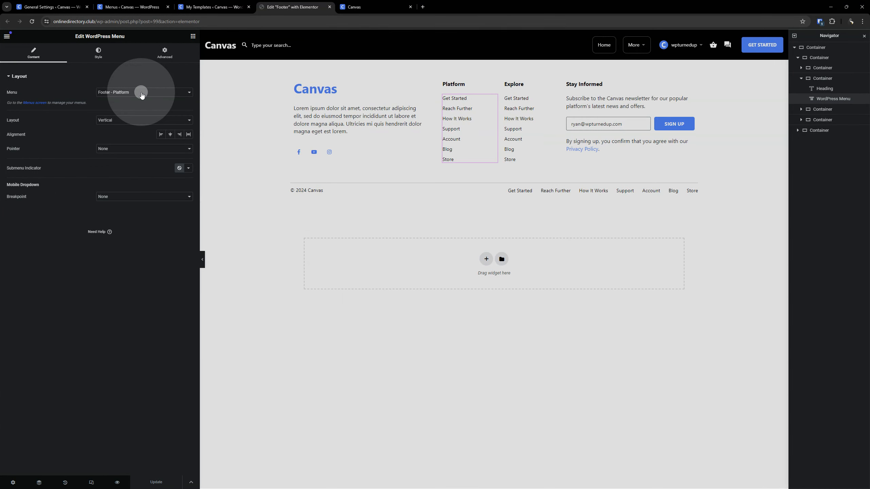
{"action": "left_click", "coordinate": [141, 94]}
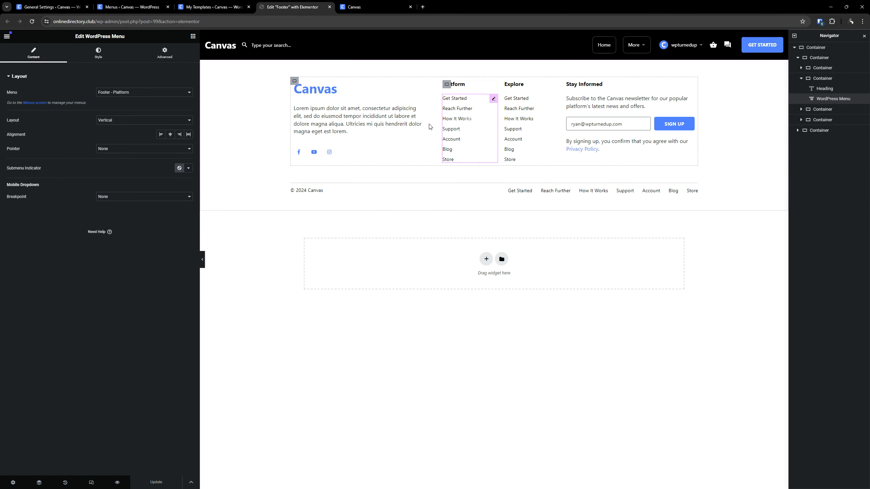
{"action": "key", "text": "ctrl+Tab"}
{"action": "left_click", "coordinate": [30, 23]}
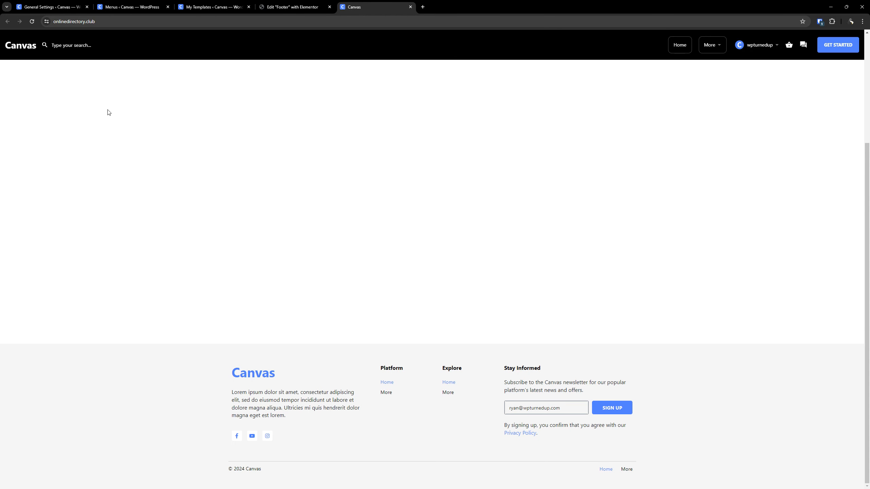
{"action": "left_click", "coordinate": [32, 22]}
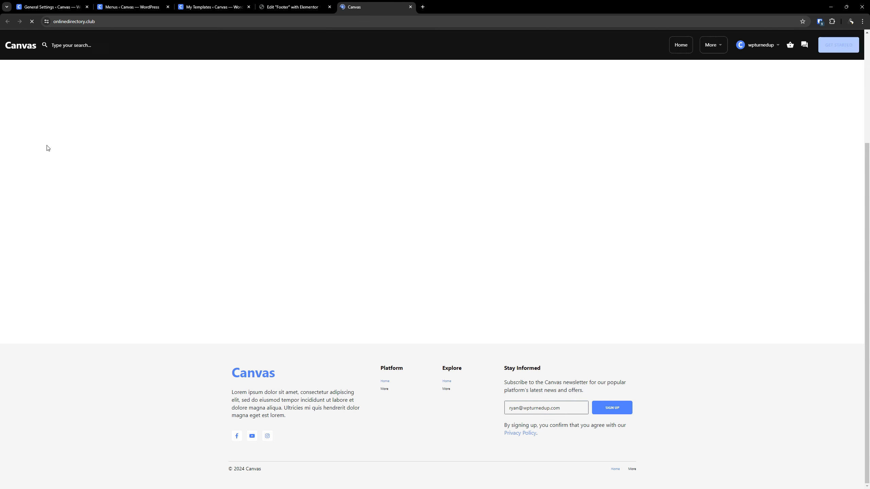
- Switch the Platform column's menu to Primary and back to Footer - Platform, and update the footer template without adding a display condition
{"action": "left_click", "coordinate": [289, 7]}
{"action": "left_click", "coordinate": [153, 90]}
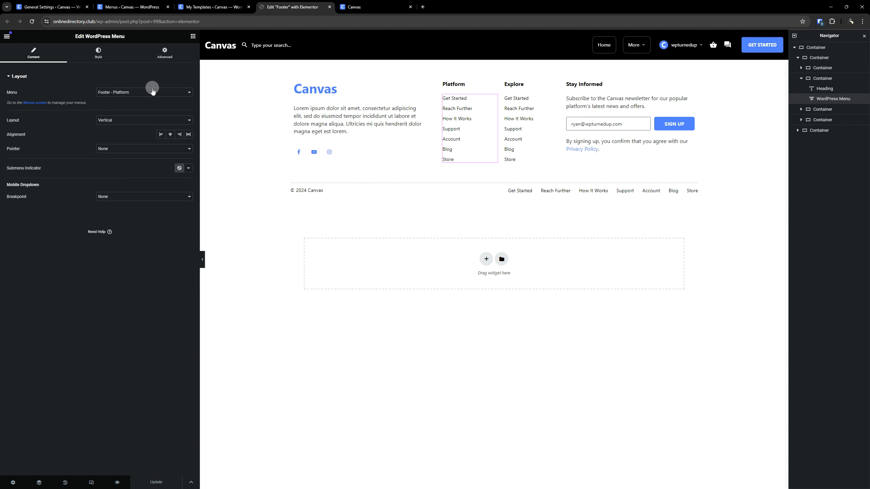
{"action": "left_click", "coordinate": [152, 91]}
{"action": "left_click", "coordinate": [126, 105]}
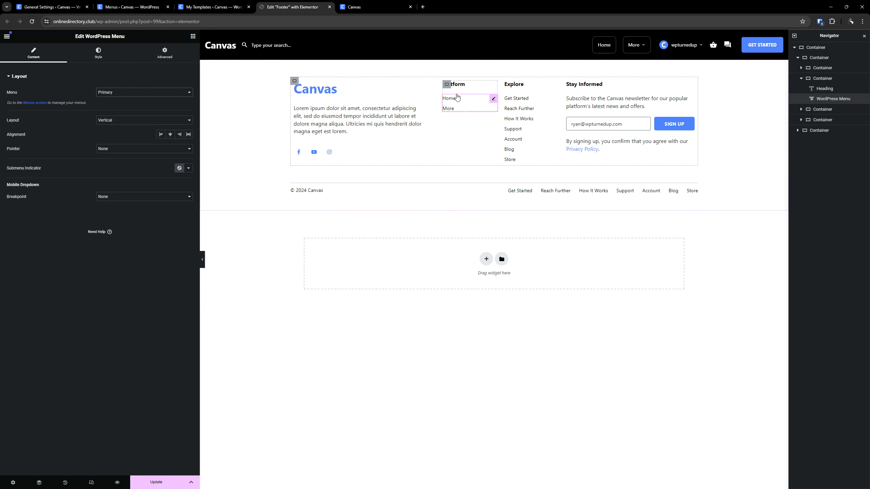
{"action": "left_click", "coordinate": [113, 92]}
{"action": "left_click", "coordinate": [111, 99]}
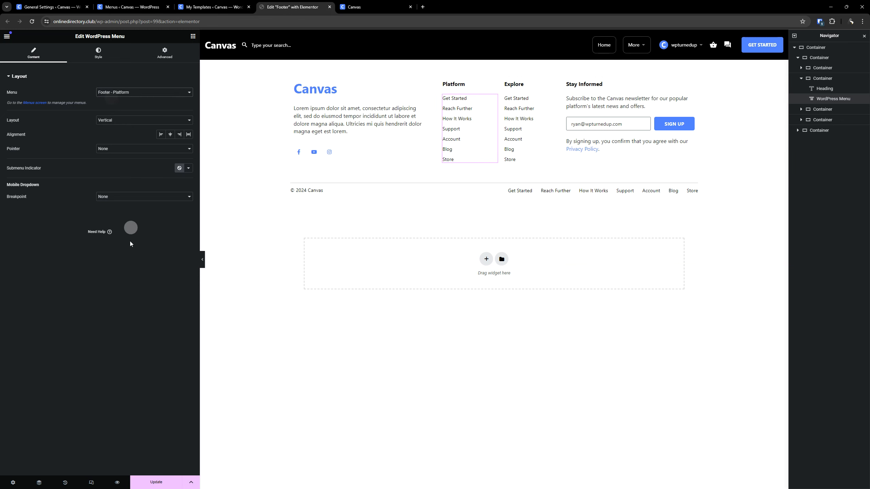
{"action": "left_click", "coordinate": [150, 482]}
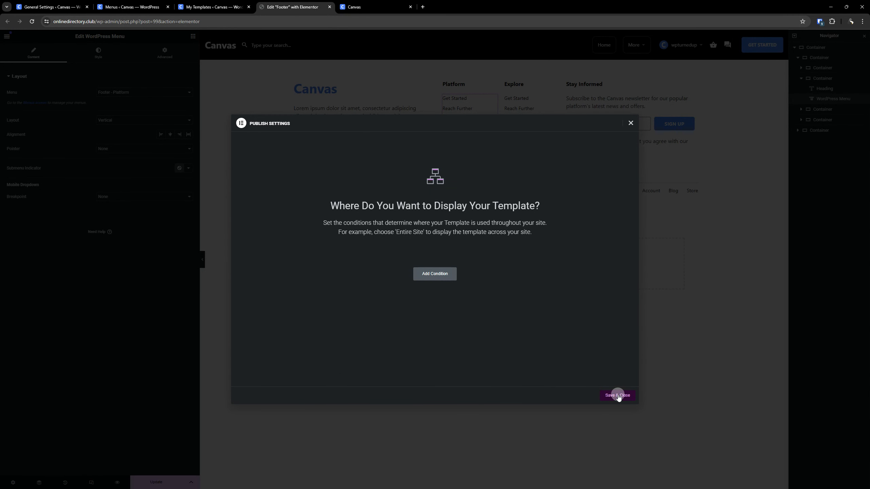
{"action": "left_click", "coordinate": [618, 396]}
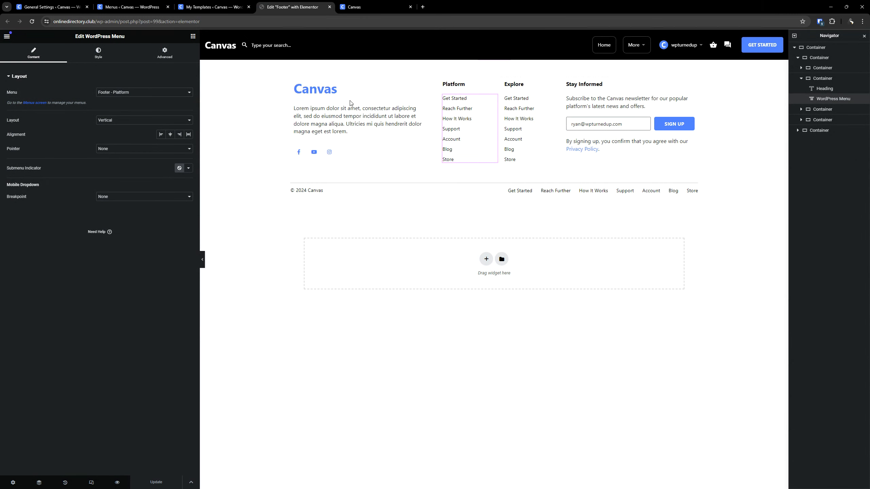
- Reload the live site to check its footer menus and return to the template list
{"action": "left_click", "coordinate": [352, 7]}
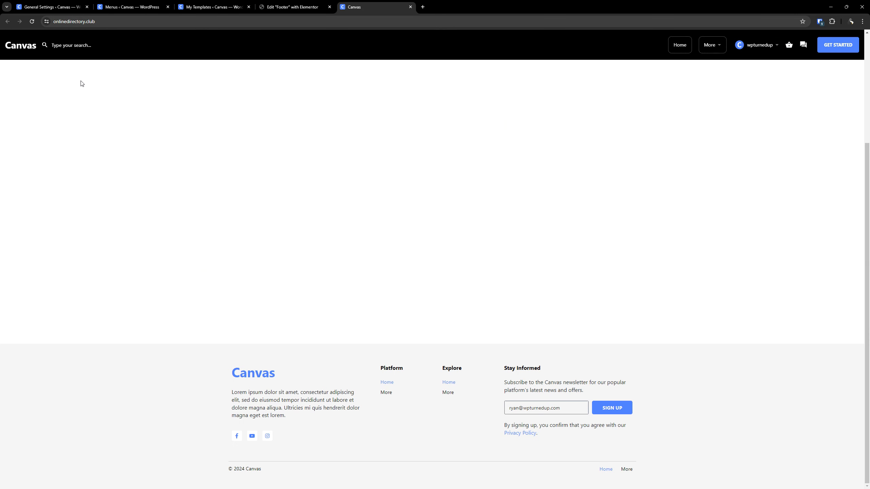
{"action": "left_click", "coordinate": [31, 22]}
{"action": "left_click", "coordinate": [291, 7]}
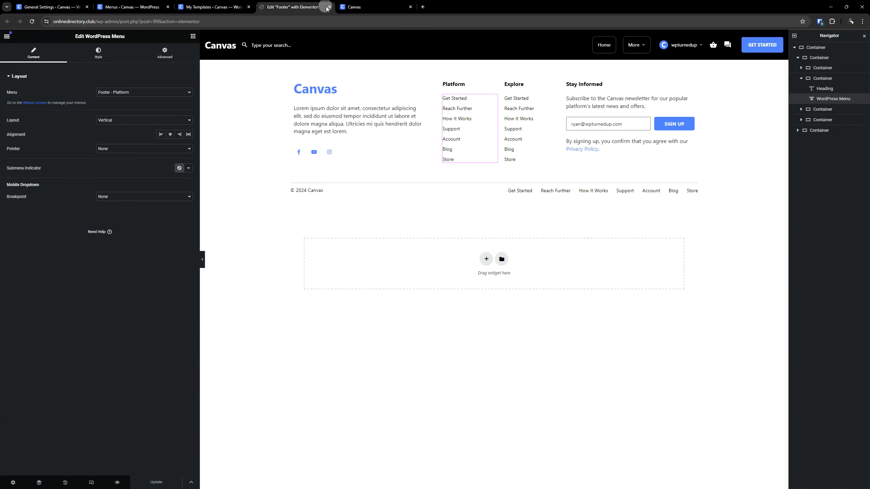
{"action": "left_click", "coordinate": [229, 3]}
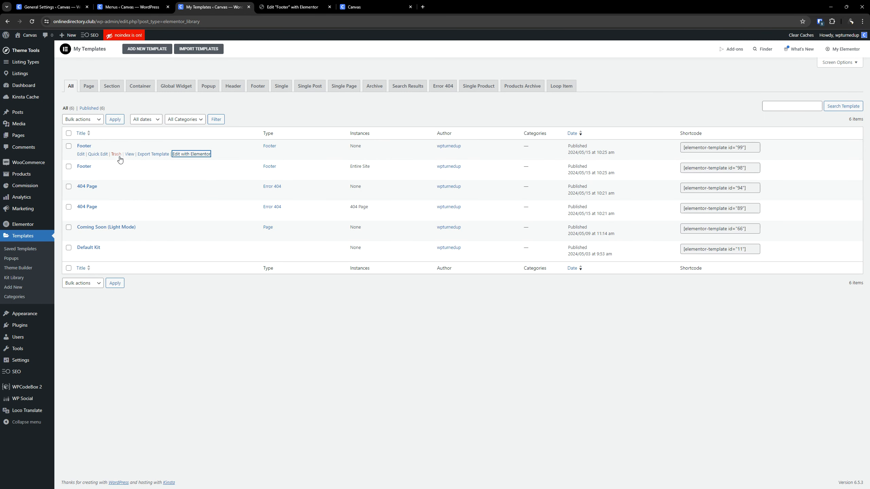
- Compare the slugs of the two Footer templates, IDs 99 and 98, without changing either one
{"action": "left_click", "coordinate": [99, 154]}
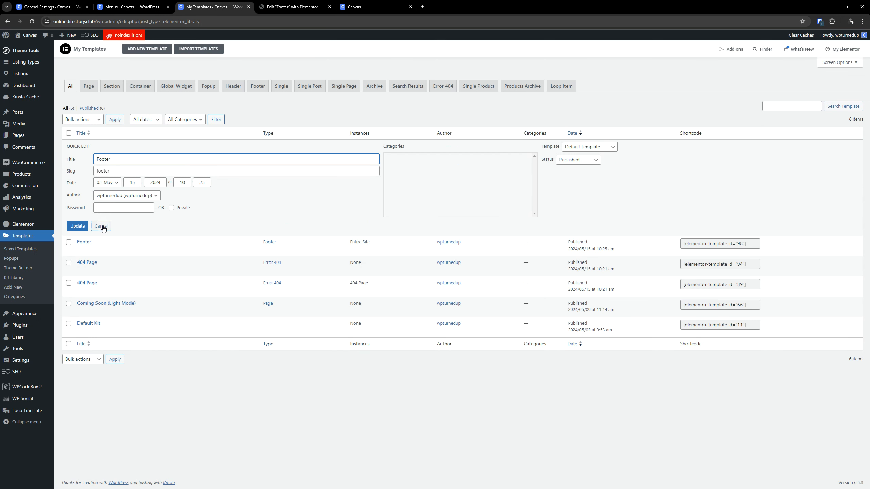
{"action": "left_click", "coordinate": [103, 227]}
{"action": "left_click", "coordinate": [97, 175]}
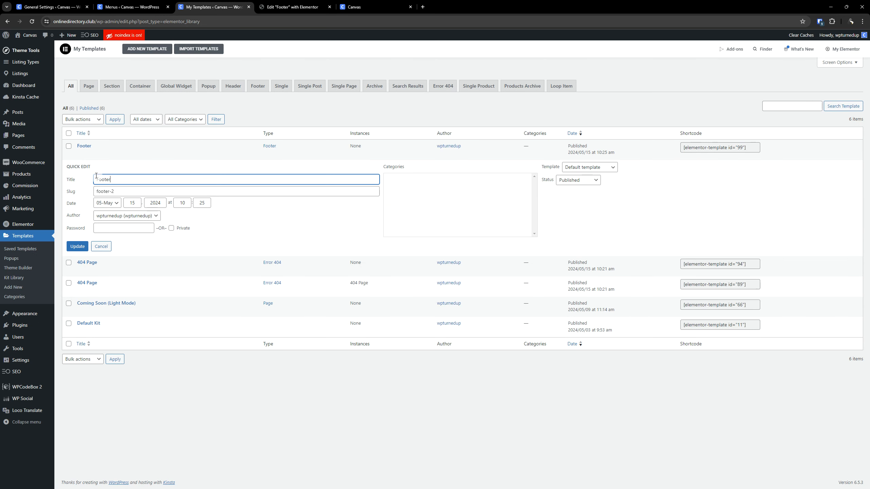
{"action": "left_click", "coordinate": [104, 247]}
- Append OLD to the slug of the unused Footer template, ID 99, and save the quick edit
{"action": "left_click", "coordinate": [102, 155]}
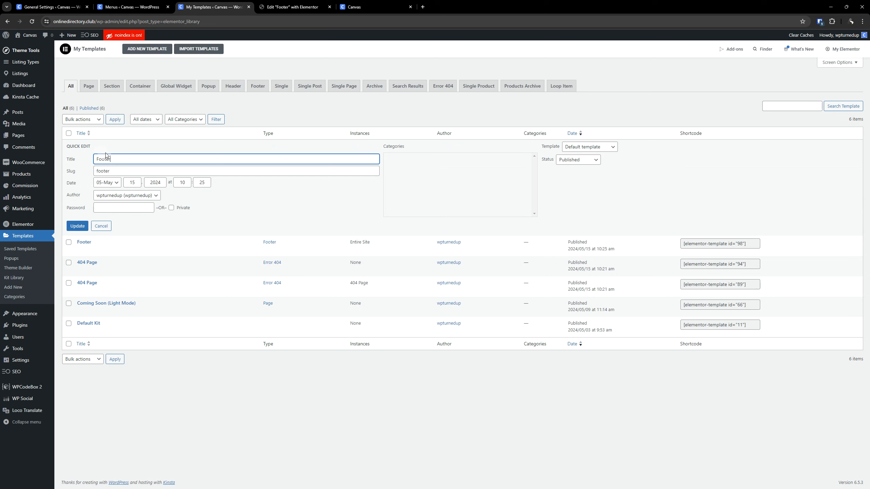
{"action": "key", "text": "Tab"}
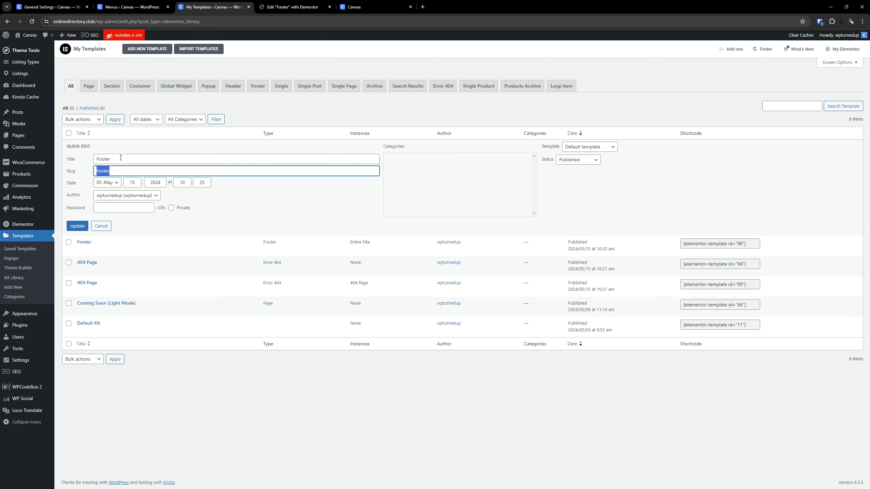
{"action": "key", "text": "End"}
{"action": "type", "text": "OLD"}
{"action": "key", "text": "Return"}
- Set the slug of the Entire Site Footer template, ID 98, to footer and save it
{"action": "left_click", "coordinate": [101, 173]}
{"action": "left_click", "coordinate": [118, 189]}
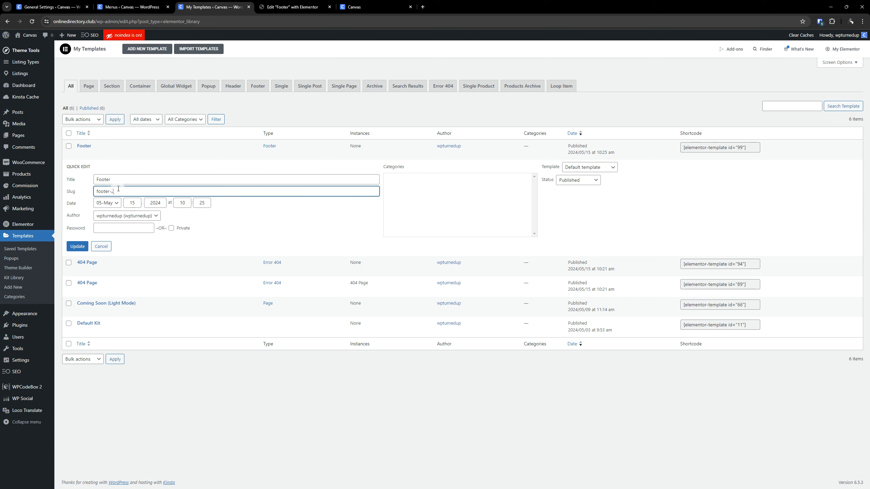
{"action": "key", "text": "ctrl+a"}
{"action": "key", "text": "BackSpace"}
{"action": "key", "text": "Return"}
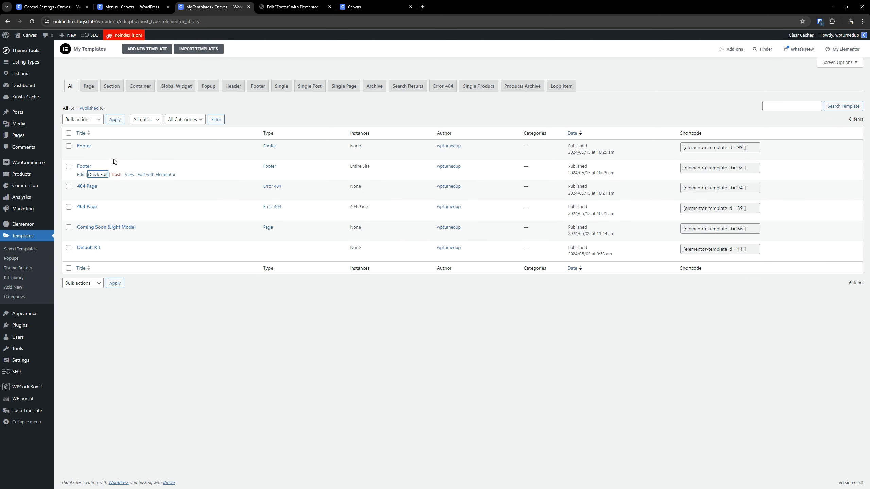
- Move the unused Footer template, ID 99, to the trash and delete it permanently
{"action": "left_click", "coordinate": [116, 154]}
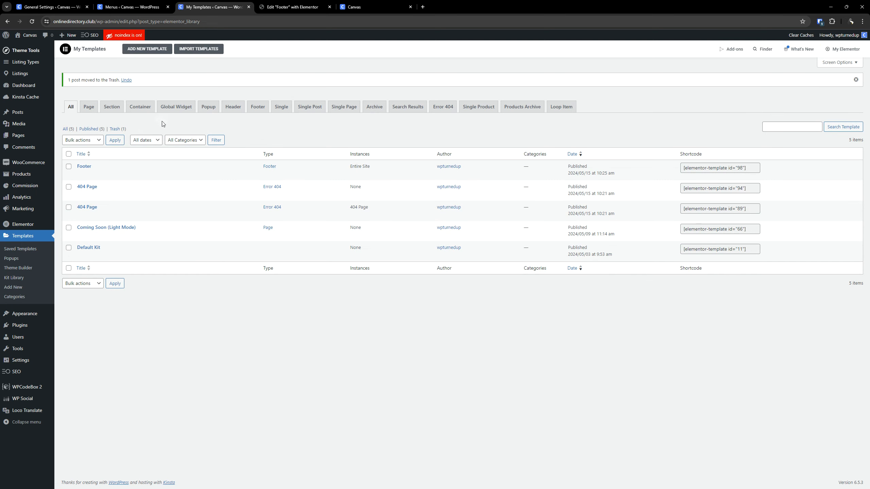
{"action": "left_click", "coordinate": [122, 130]}
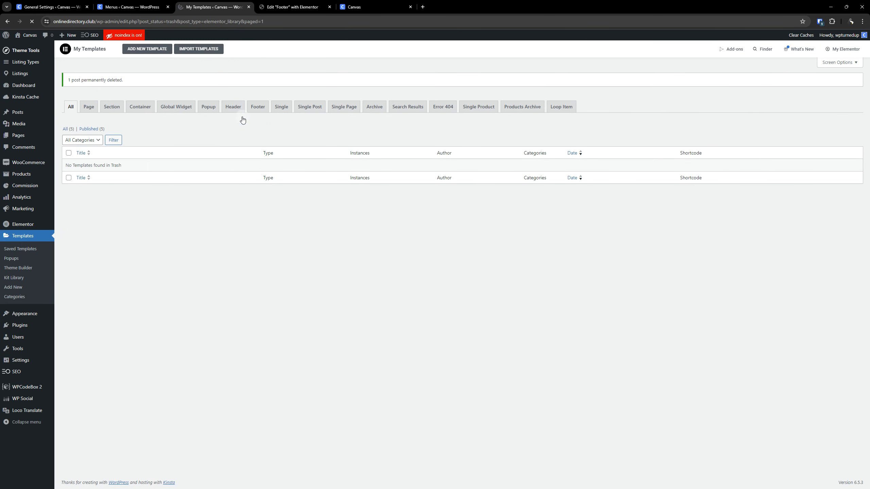
- Reload the live site to check its footer and close the Elementor editor of the deleted Footer template
{"action": "left_click", "coordinate": [274, 6]}
{"action": "left_click", "coordinate": [368, 4]}
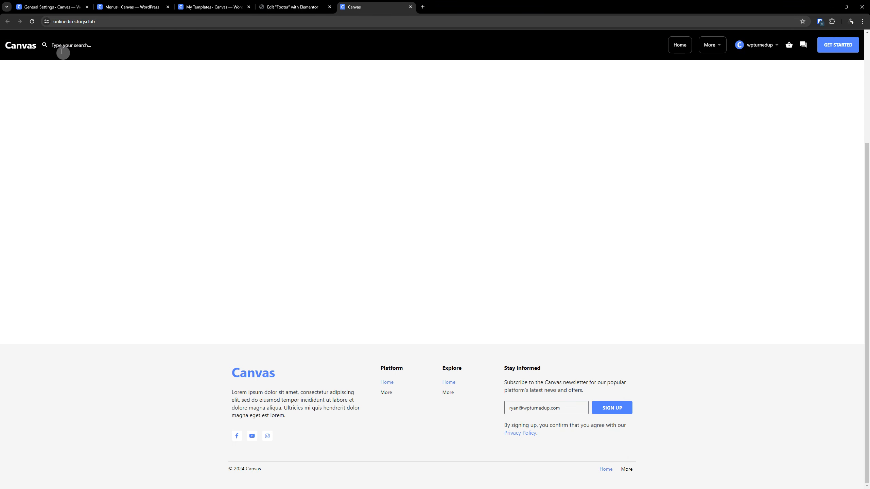
{"action": "left_click", "coordinate": [32, 21]}
{"action": "left_click", "coordinate": [301, 7]}
{"action": "left_click", "coordinate": [329, 7]}
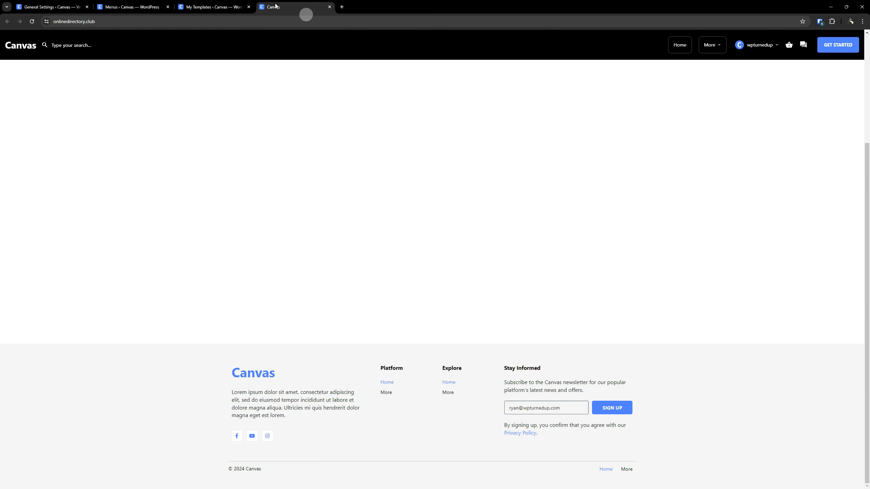
- List all templates and open the remaining Footer template, ID 98, for editing with Elementor in a new tab
{"action": "left_click", "coordinate": [214, 7]}
{"action": "left_click", "coordinate": [68, 129]}
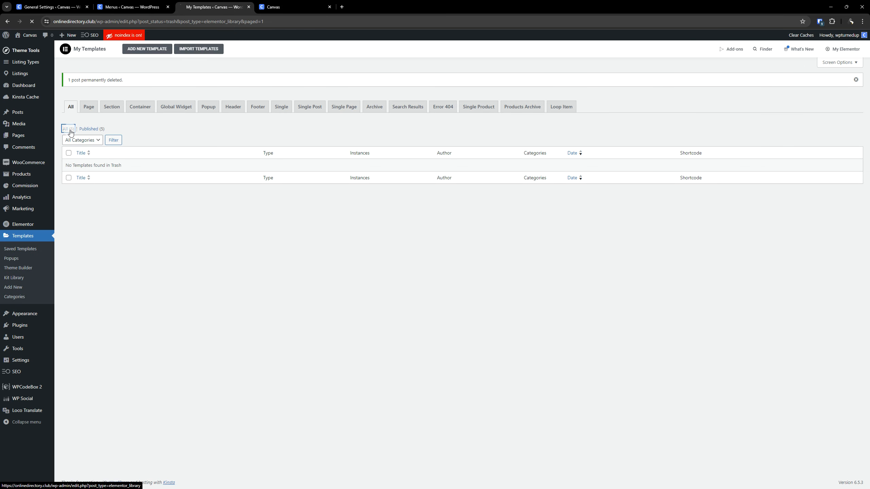
{"action": "right_click", "coordinate": [184, 156]}
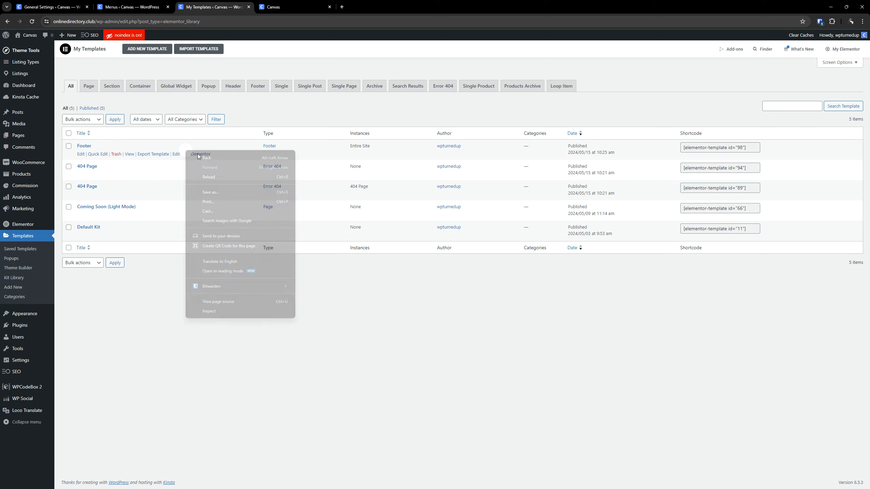
{"action": "right_click", "coordinate": [175, 153]}
{"action": "left_click", "coordinate": [202, 158]}
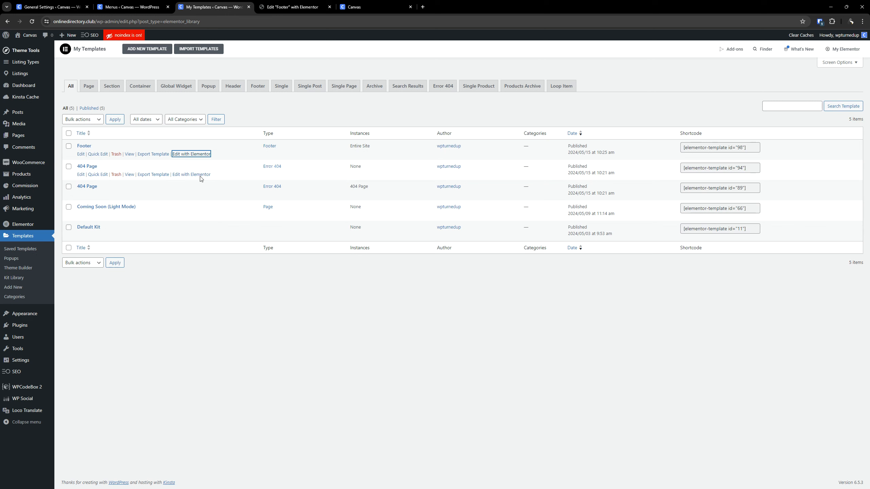
- Append OLD to the slug of the unused 404 Page template, ID 94, and save the quick edit
{"action": "left_click", "coordinate": [101, 175]}
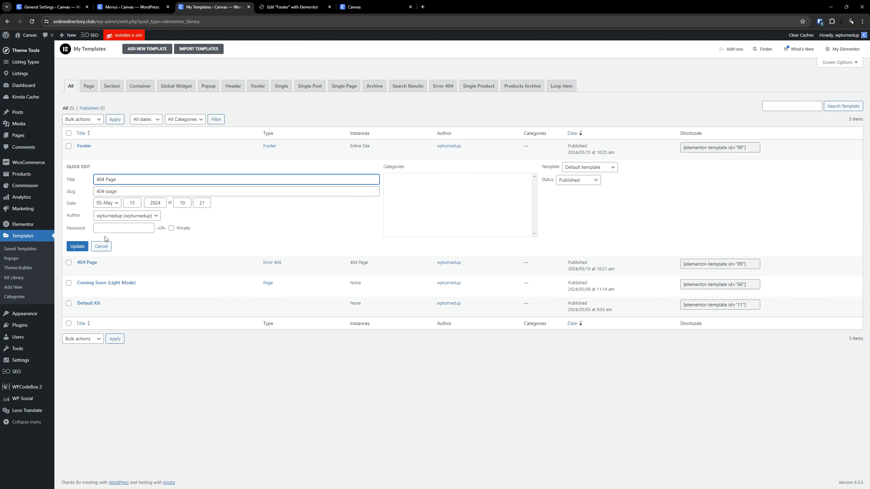
{"action": "left_click", "coordinate": [122, 193]}
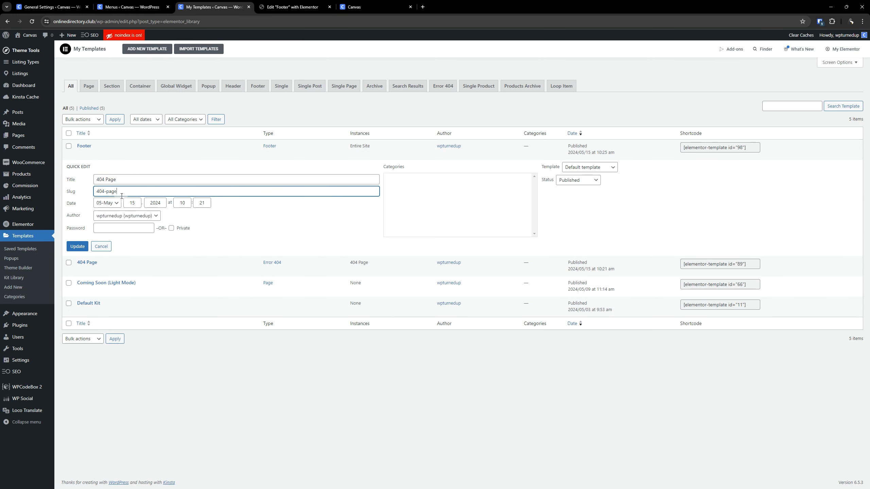
{"action": "type", "text": "OLD"}
{"action": "left_click", "coordinate": [77, 247]}
- Set the slug of the active 404 Page template, ID 89, to 404-page and save it
{"action": "left_click", "coordinate": [101, 195]}
{"action": "left_click", "coordinate": [123, 211]}
{"action": "key", "text": "BackSpace"}
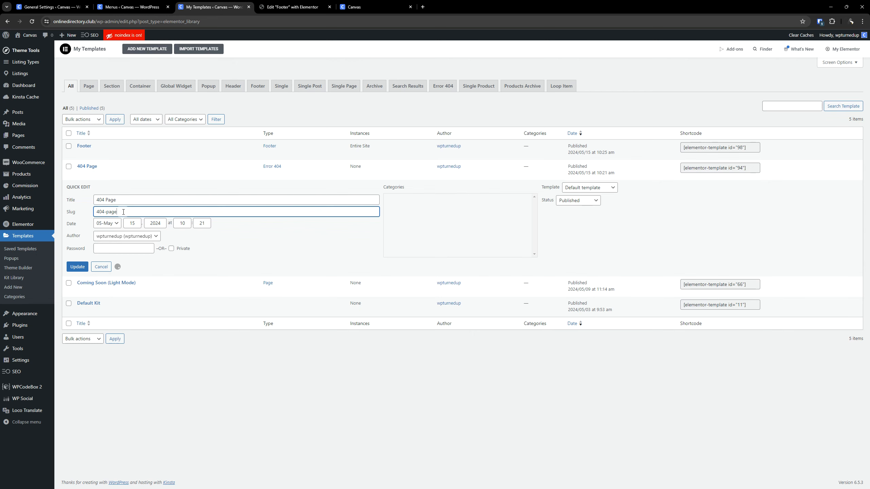
{"action": "key", "text": "Return"}
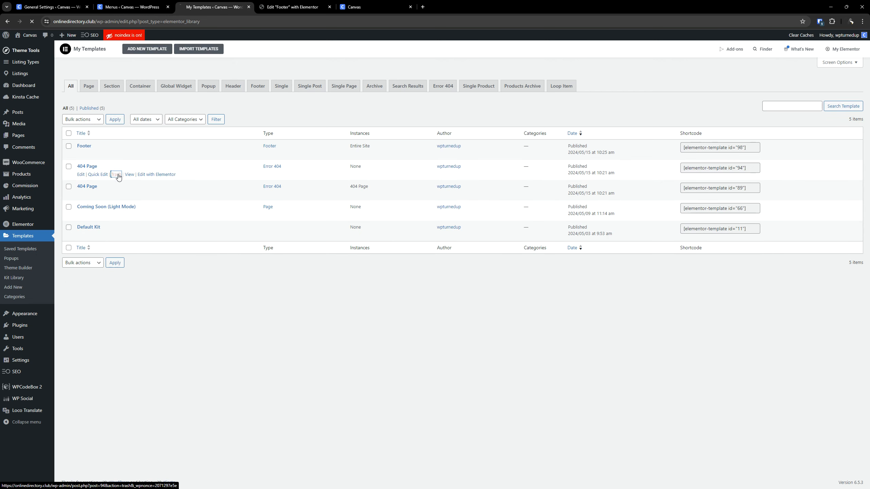
- Move the unused 404 Page template, ID 94, to the trash and delete it permanently
{"action": "left_click", "coordinate": [117, 174]}
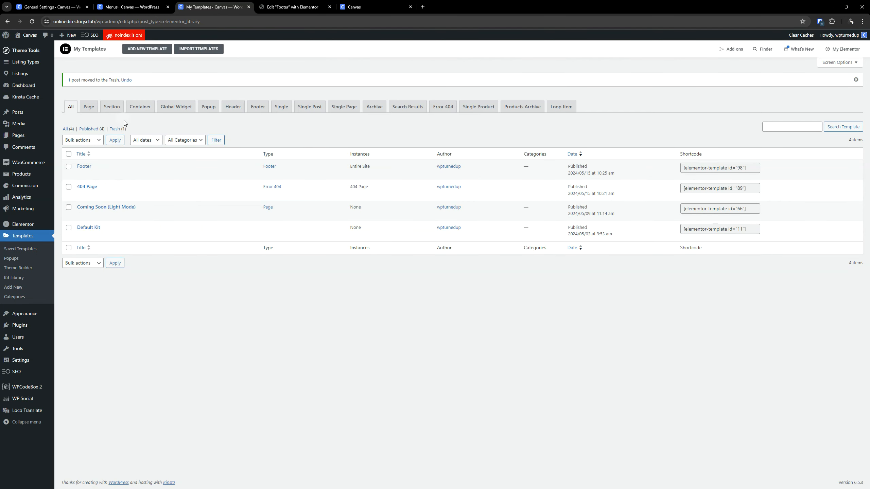
{"action": "left_click", "coordinate": [115, 129]}
{"action": "left_click", "coordinate": [251, 122]}
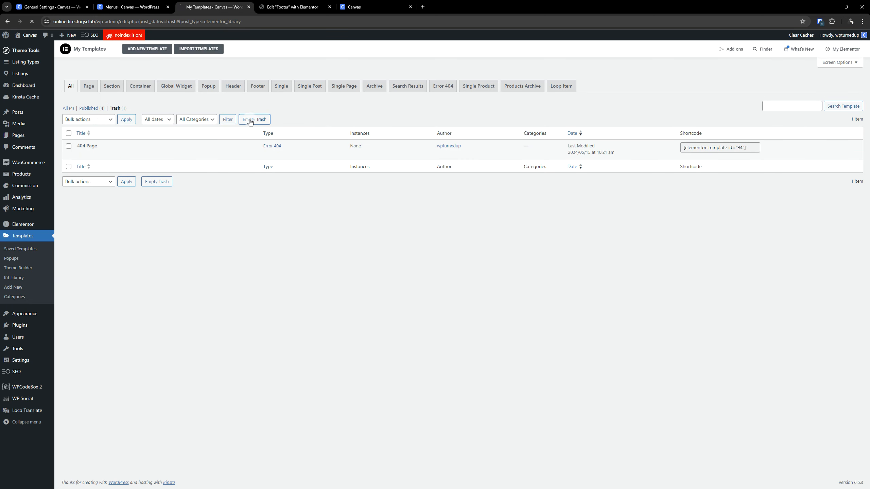
- In the Elementor footer, set the Platform column's WordPress Menu to Footer - Platform and update the template
{"action": "left_click", "coordinate": [291, 7]}
{"action": "left_click", "coordinate": [468, 112]}
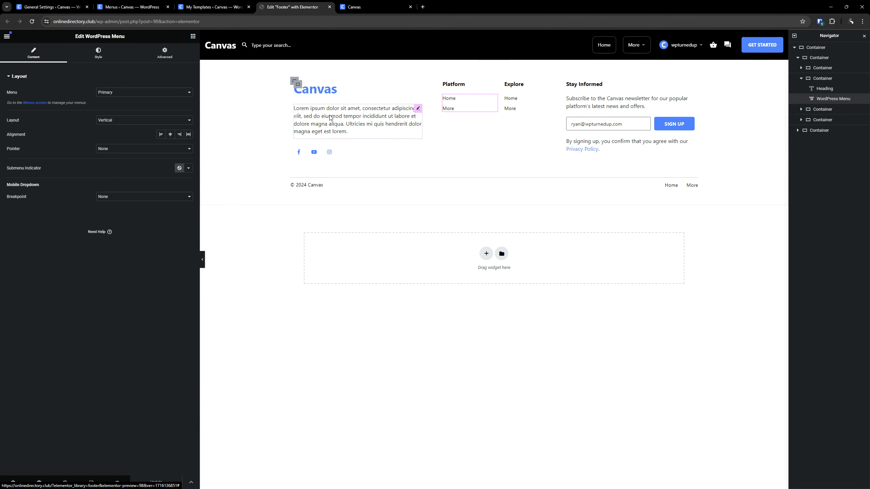
{"action": "left_click", "coordinate": [130, 92]}
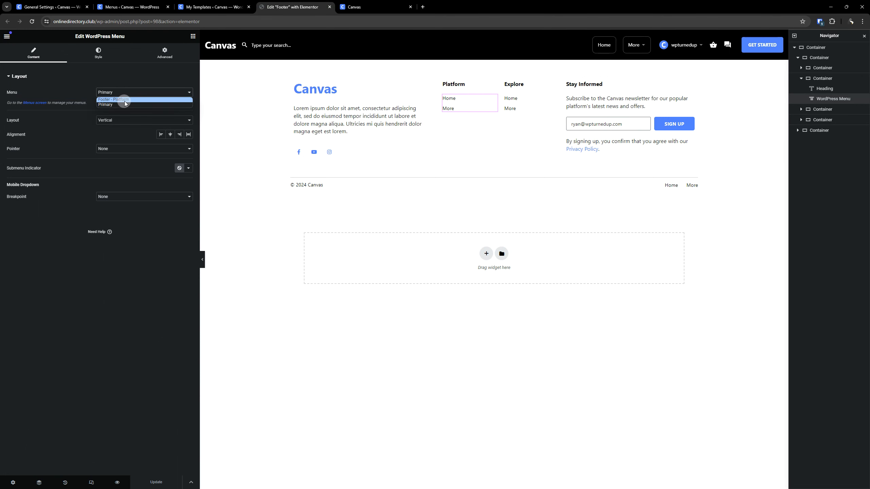
{"action": "left_click", "coordinate": [124, 99]}
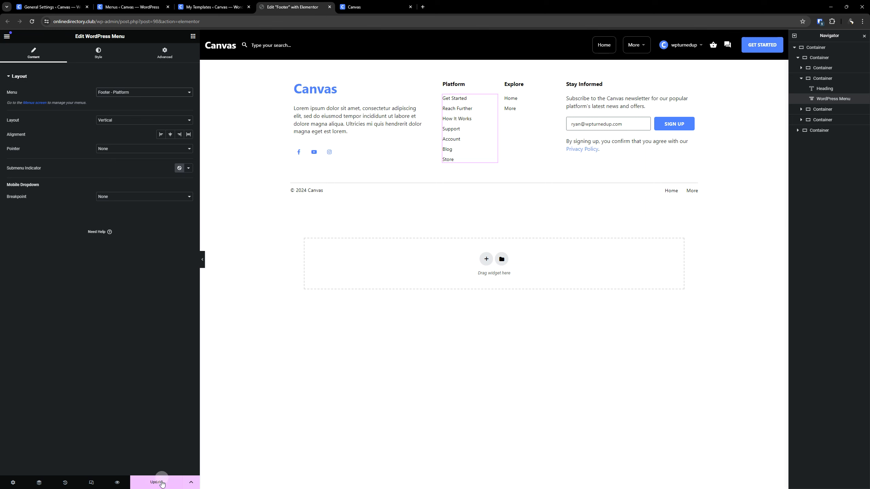
{"action": "left_click", "coordinate": [162, 483]}
- Reload the live site and check the footer's Platform menu and the header's behaviour along the page
{"action": "left_click", "coordinate": [365, 5]}
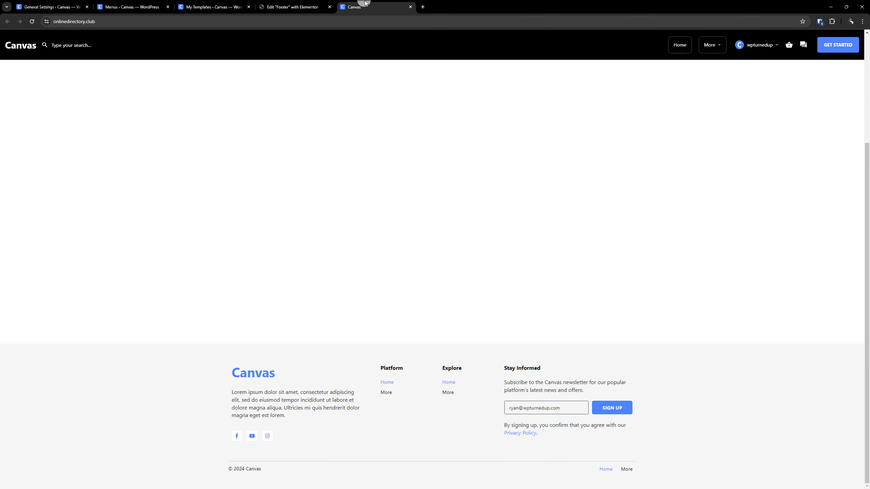
{"action": "left_click", "coordinate": [33, 21]}
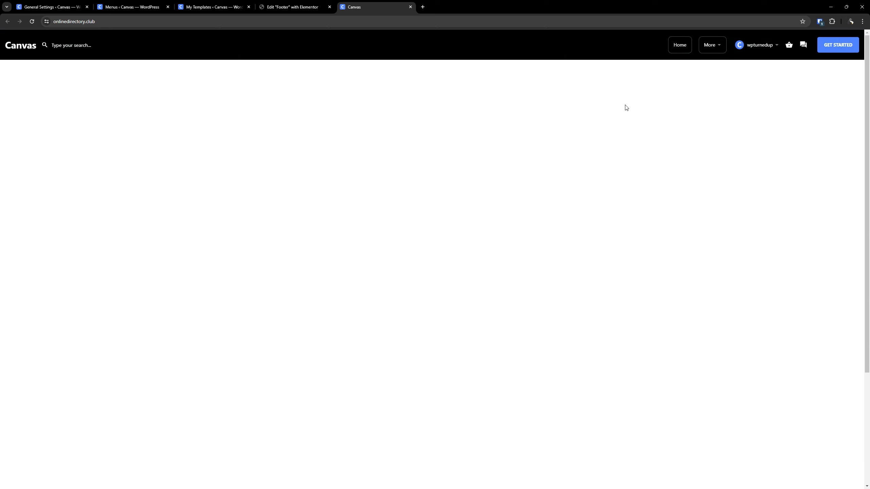
{"action": "mouse_move", "coordinate": [707, 43]}
{"action": "scroll", "coordinate": [199, 150], "scroll_direction": "down", "scroll_amount": 2}
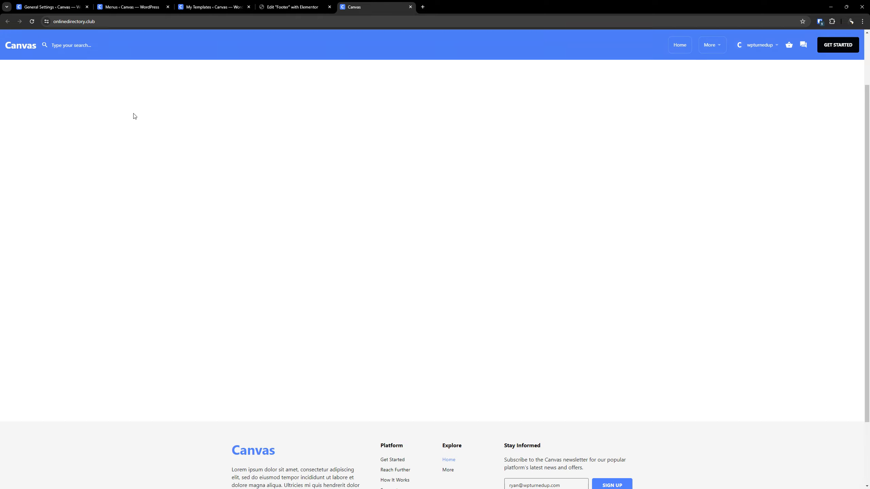
{"action": "scroll", "coordinate": [147, 197], "scroll_direction": "up", "scroll_amount": 2}
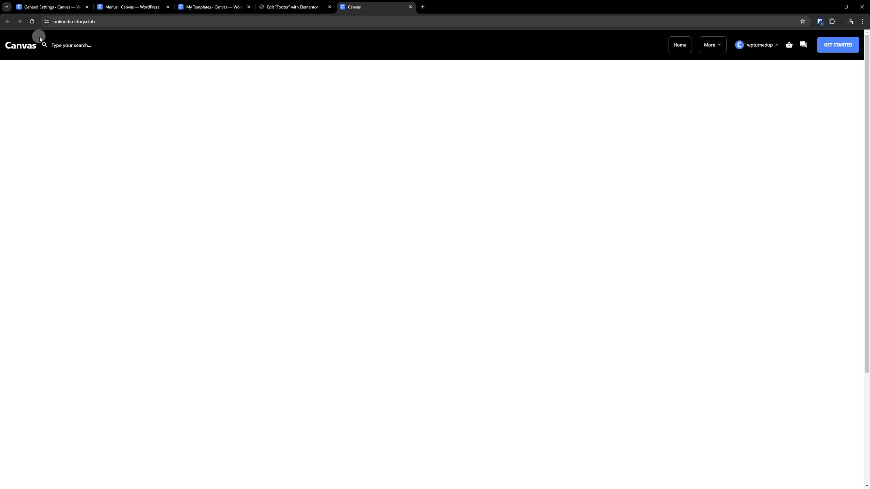
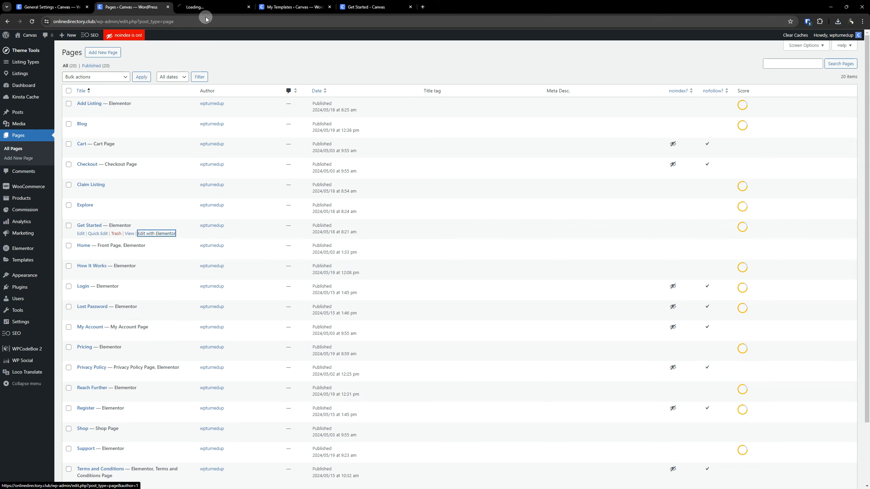
- In the Get Started page's Elementor editor, link the List card to Canvas - Add Listing Popup (Light Mode) and update the page
{"action": "left_click", "coordinate": [213, 7]}
{"action": "left_click_drag", "start_coordinate": [247, 3], "coordinate": [310, 2]}
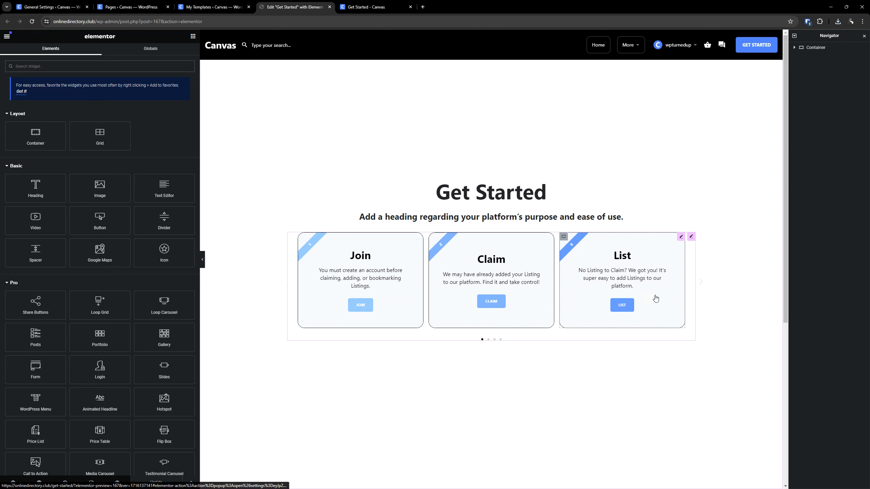
{"action": "left_click", "coordinate": [681, 237]}
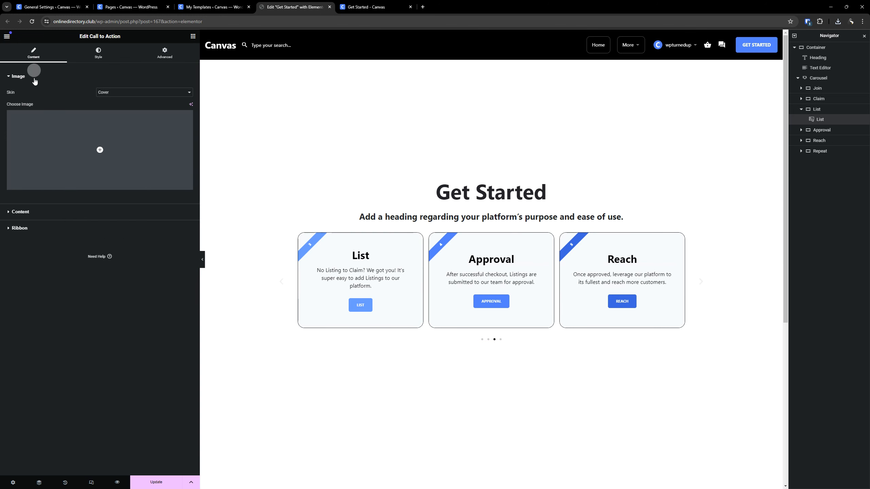
{"action": "left_click", "coordinate": [45, 212]}
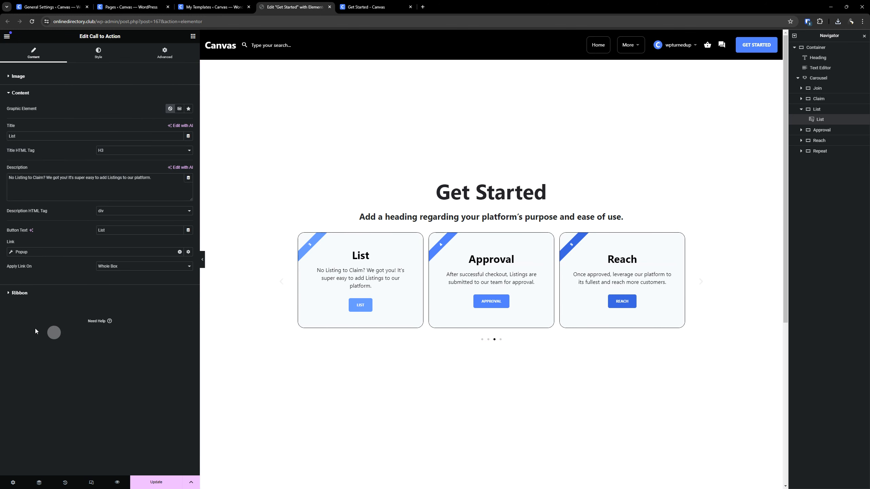
{"action": "left_click", "coordinate": [23, 252]}
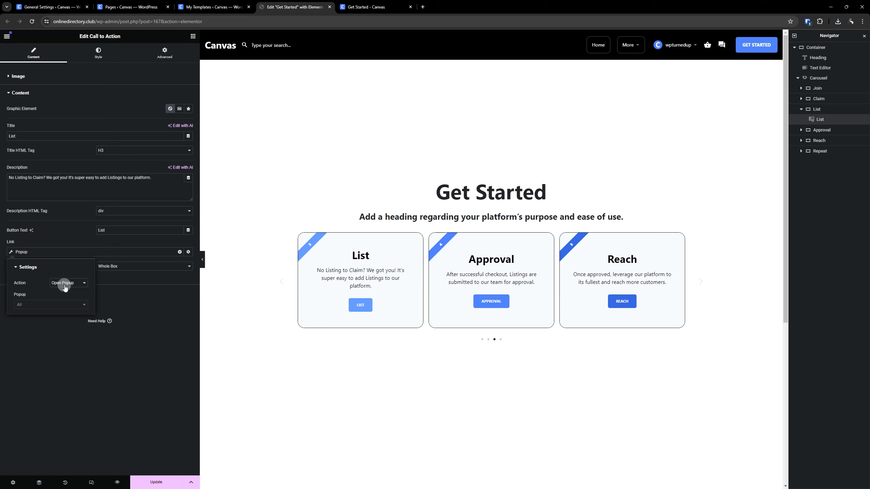
{"action": "left_click", "coordinate": [49, 304]}
{"action": "type", "text": "add list"}
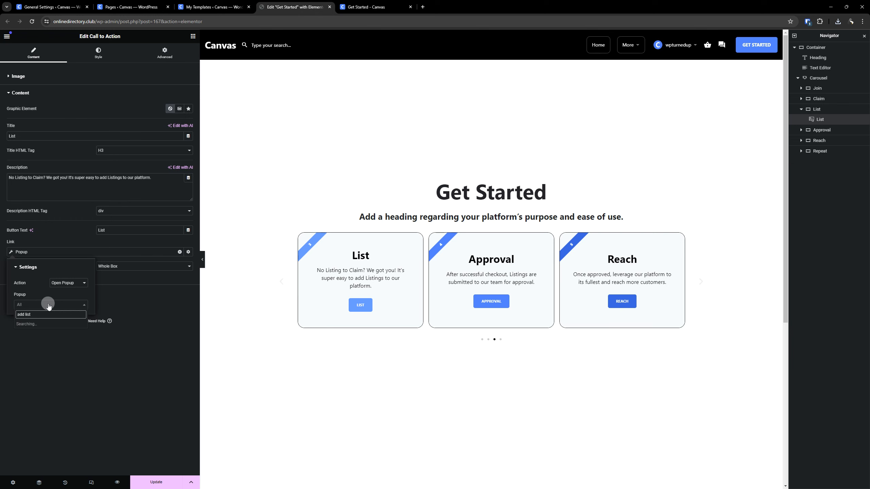
{"action": "left_click", "coordinate": [43, 324]}
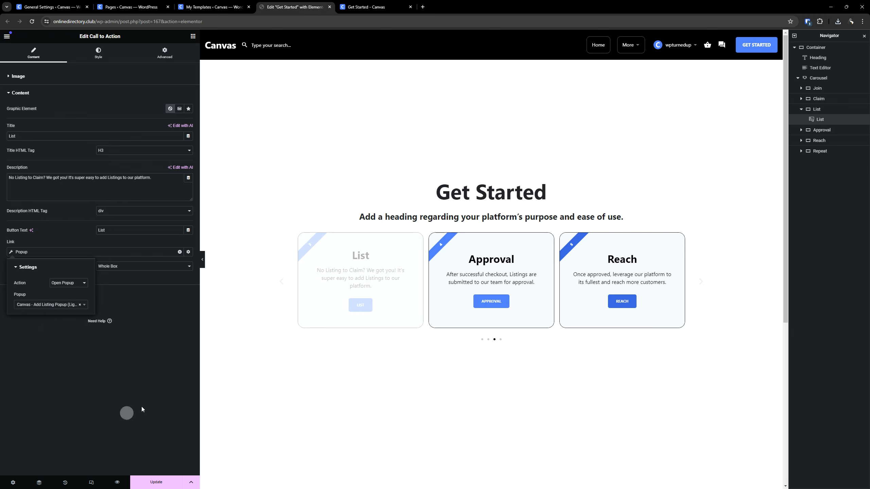
{"action": "left_click", "coordinate": [147, 482]}
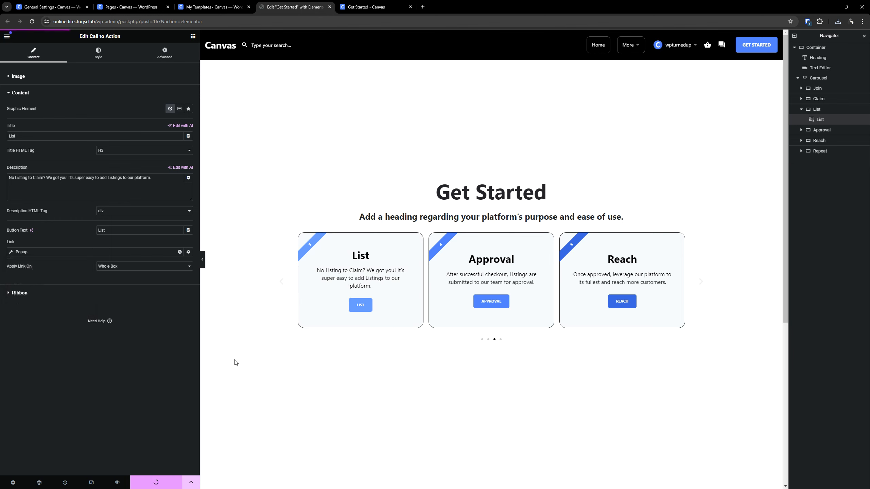
- On the live Get Started page, open the List card's popup and check how its listing types are displayed
{"action": "left_click", "coordinate": [384, 5]}
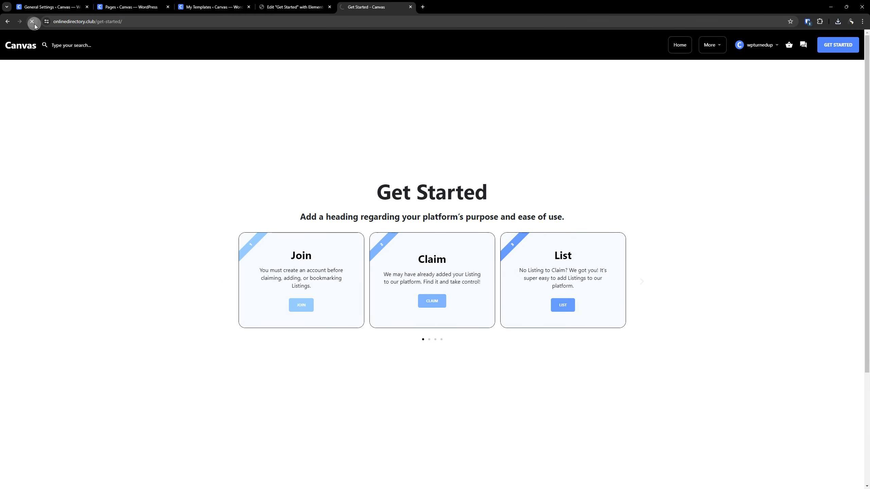
{"action": "left_click", "coordinate": [562, 305]}
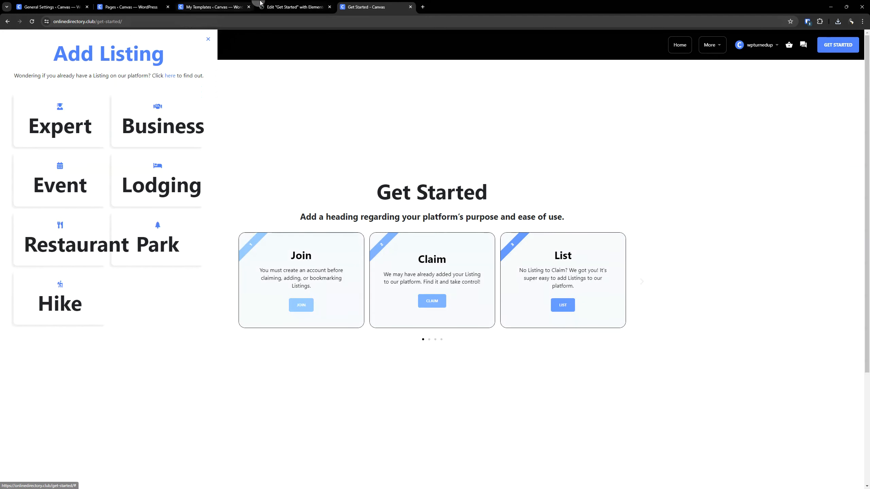
{"action": "left_click", "coordinate": [289, 7]}
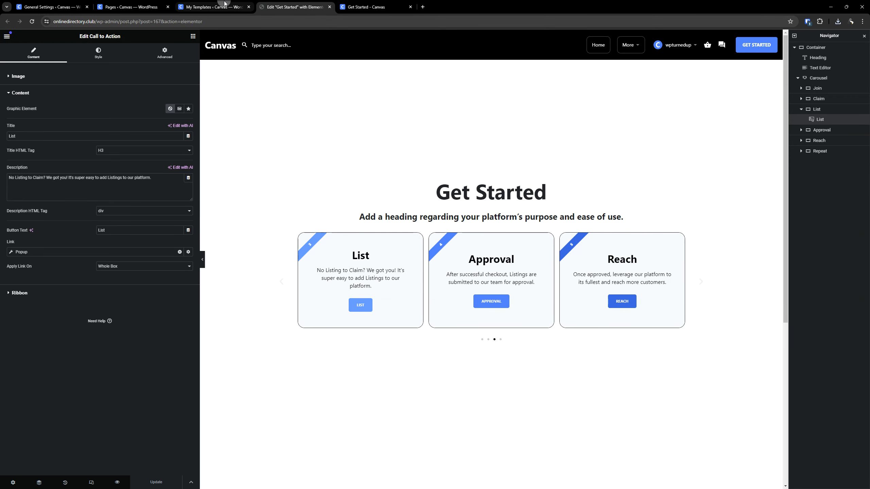
- Open the Canvas – Add Listing Popup (Light Mode) template for editing with Elementor in its own browser tab
{"action": "left_click", "coordinate": [225, 4]}
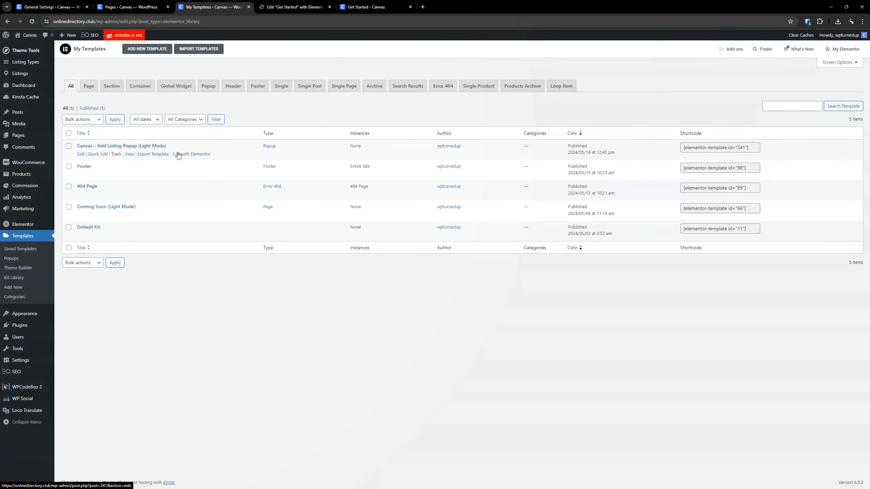
{"action": "right_click", "coordinate": [186, 154]}
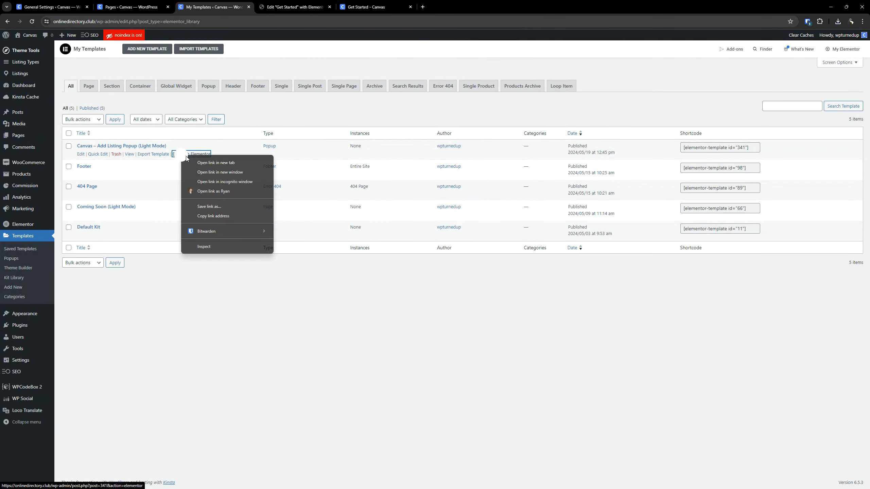
{"action": "left_click", "coordinate": [206, 160]}
{"action": "left_click", "coordinate": [294, 4]}
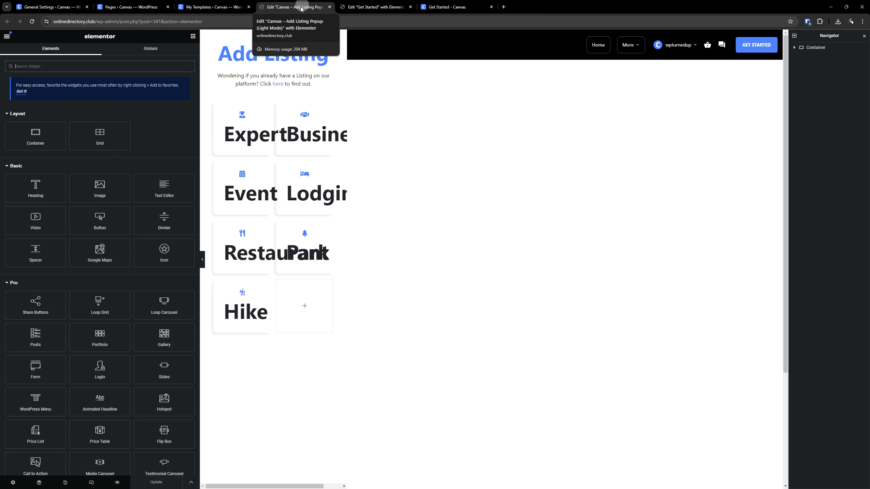
- Set the Expert icon box's normal background color to the global color Canvas - Grey
{"action": "left_click", "coordinate": [266, 106]}
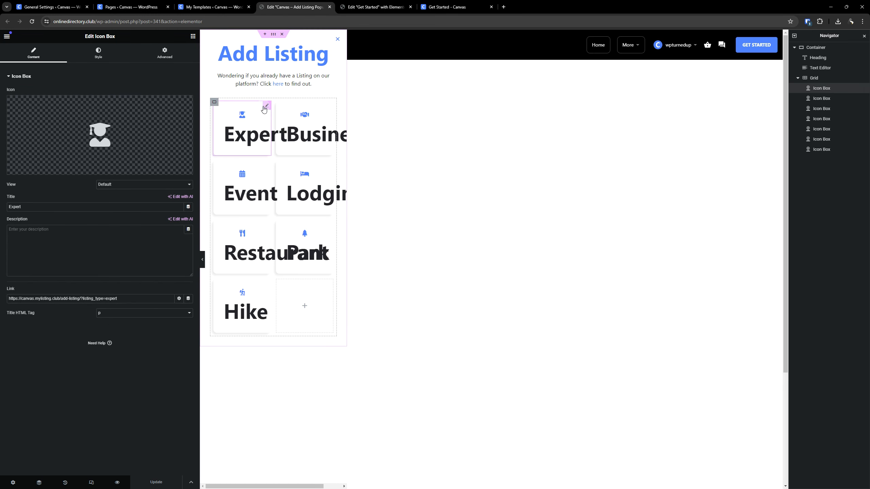
{"action": "left_click", "coordinate": [99, 53]}
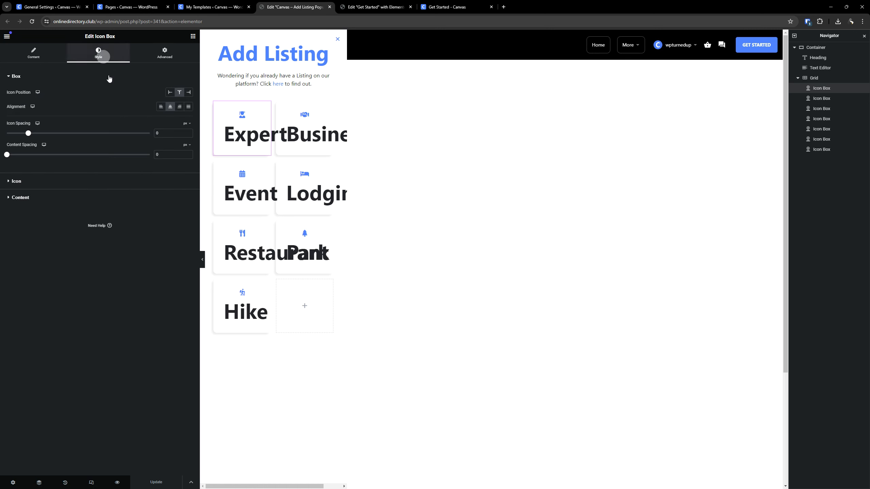
{"action": "left_click", "coordinate": [34, 198]}
{"action": "left_click", "coordinate": [165, 53]}
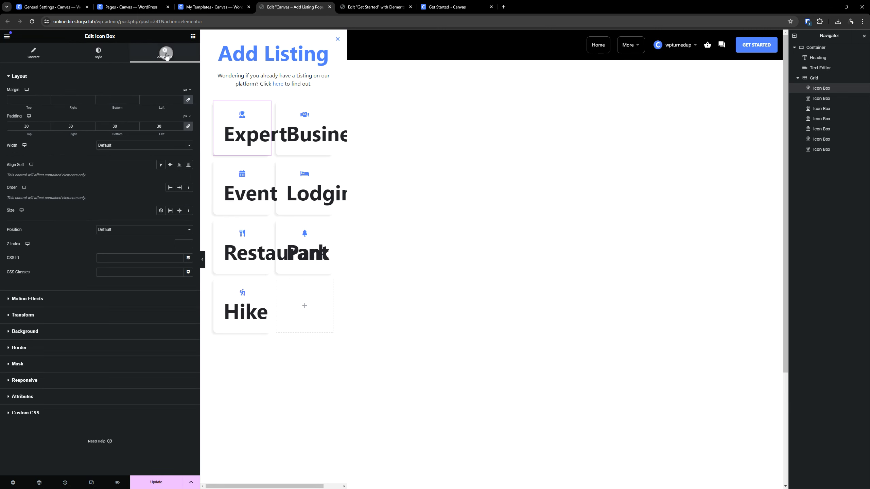
{"action": "left_click", "coordinate": [91, 275]}
{"action": "left_click", "coordinate": [46, 332]}
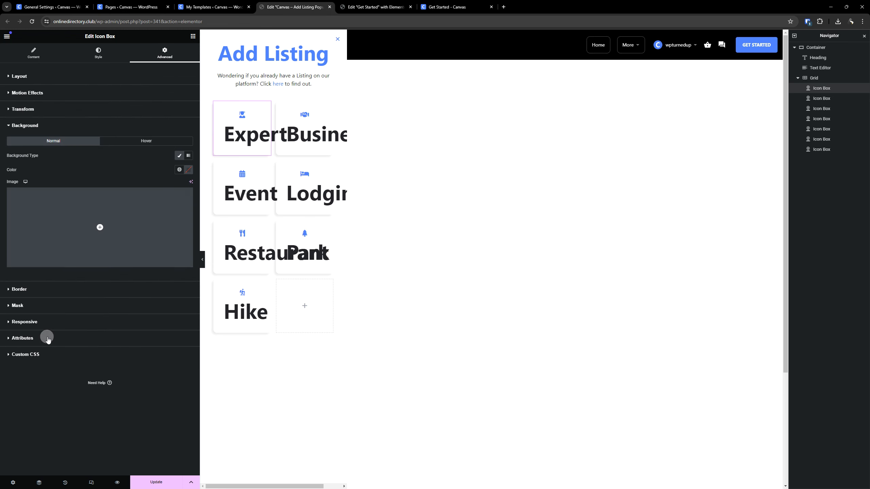
{"action": "left_click", "coordinate": [172, 168]}
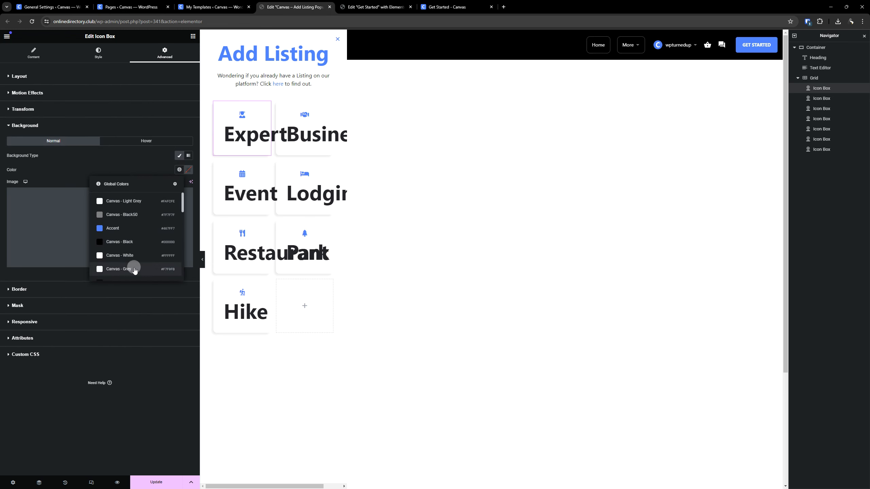
{"action": "left_click", "coordinate": [134, 268]}
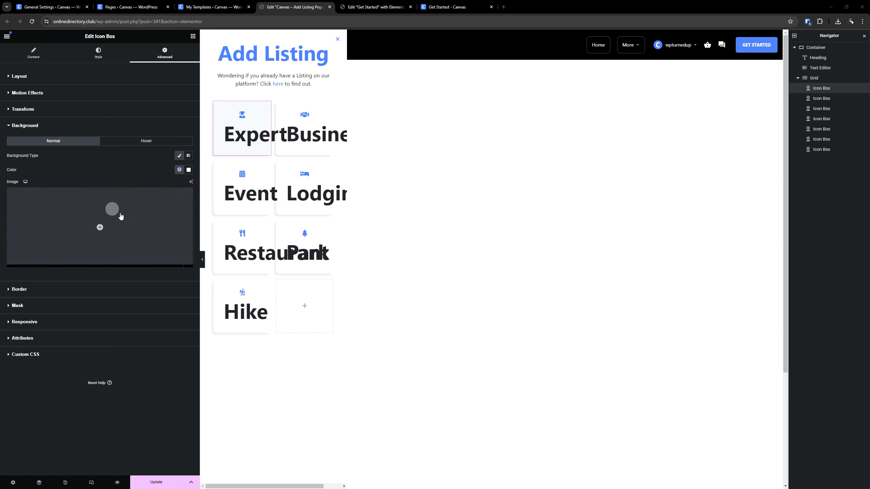
- Set the Expert icon box's title typography to the global font XXXS
{"action": "left_click", "coordinate": [98, 56]}
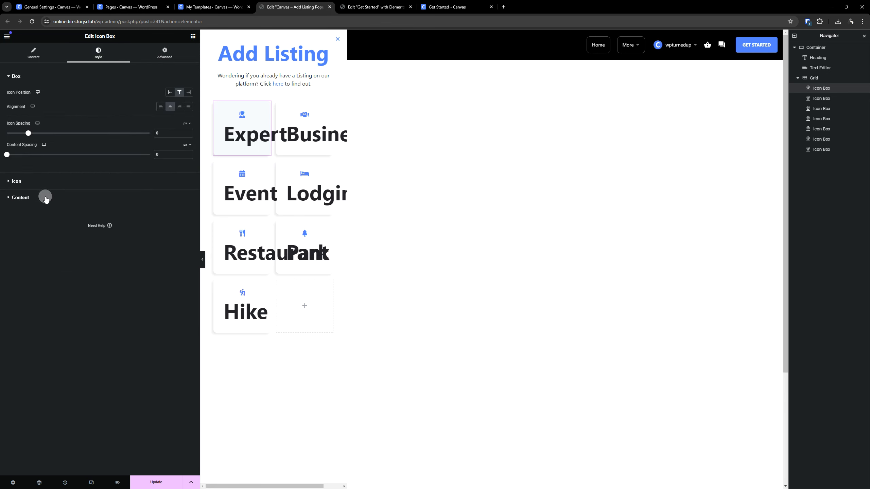
{"action": "left_click", "coordinate": [21, 198]}
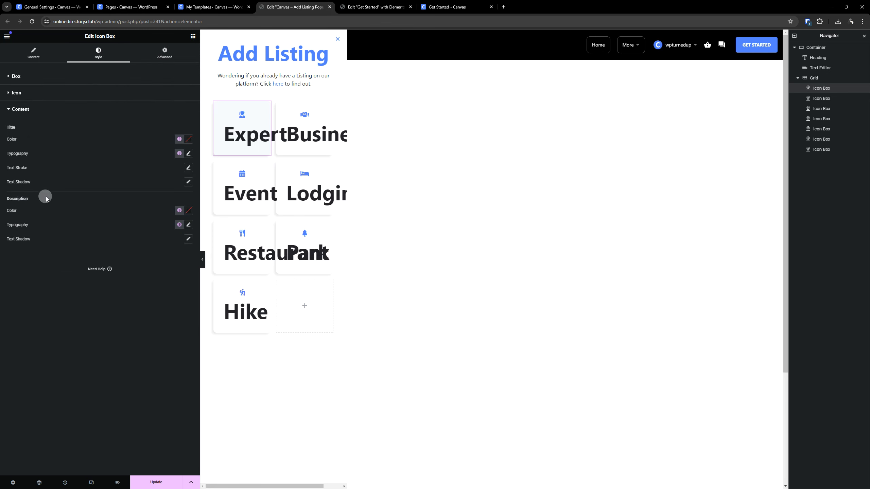
{"action": "left_click", "coordinate": [178, 153]}
{"action": "scroll", "coordinate": [145, 200], "scroll_direction": "down", "scroll_amount": 5}
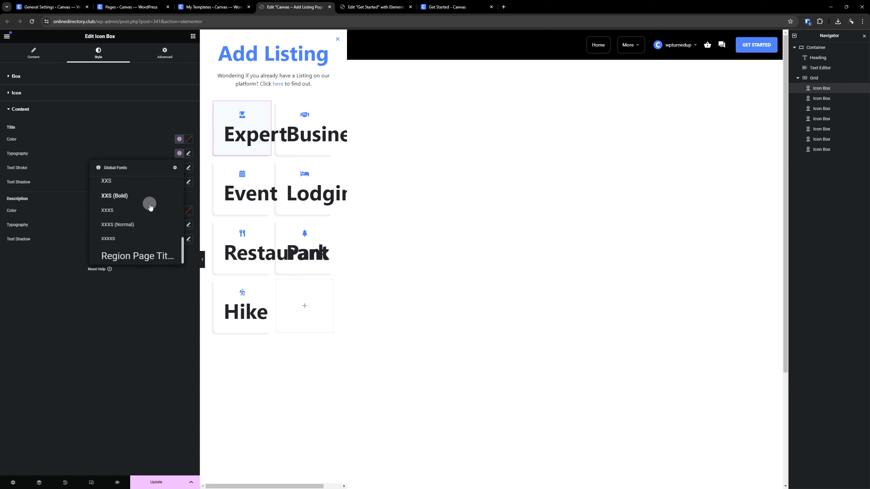
{"action": "left_click", "coordinate": [132, 210]}
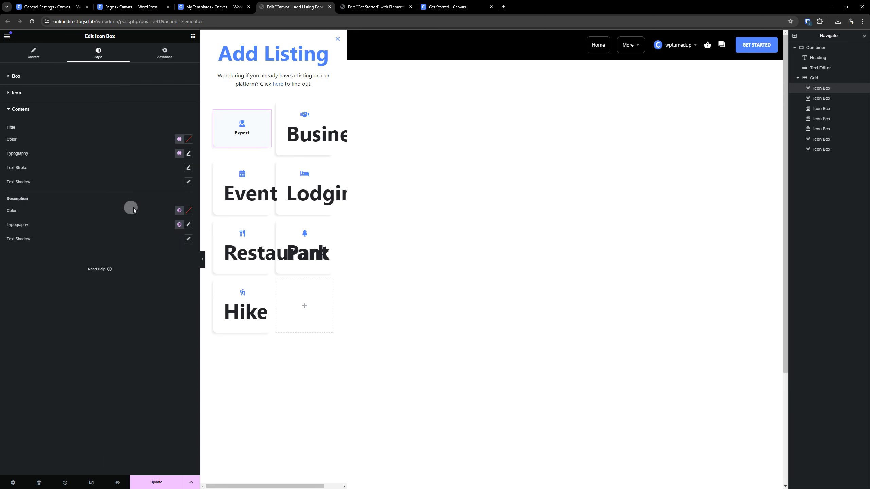
- Copy the Expert icon box and paste its style onto the Business, Event and Lodging icon boxes
{"action": "right_click", "coordinate": [252, 127]}
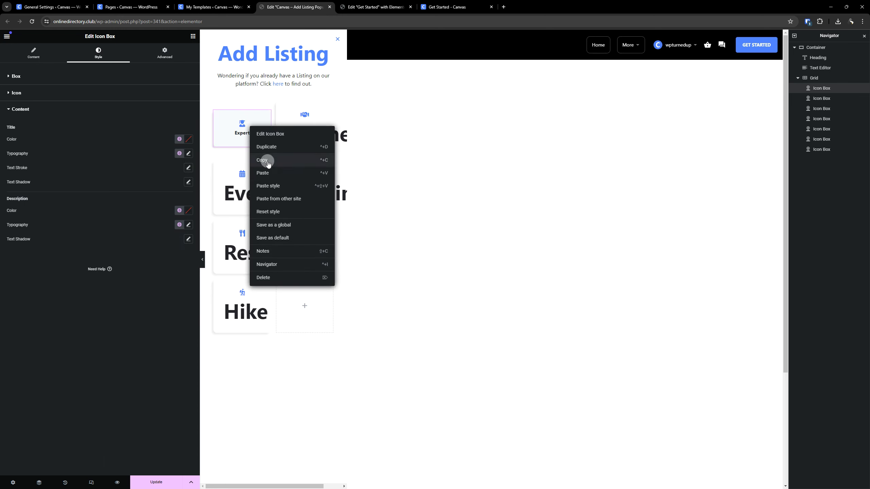
{"action": "left_click", "coordinate": [266, 160]}
{"action": "right_click", "coordinate": [253, 133]}
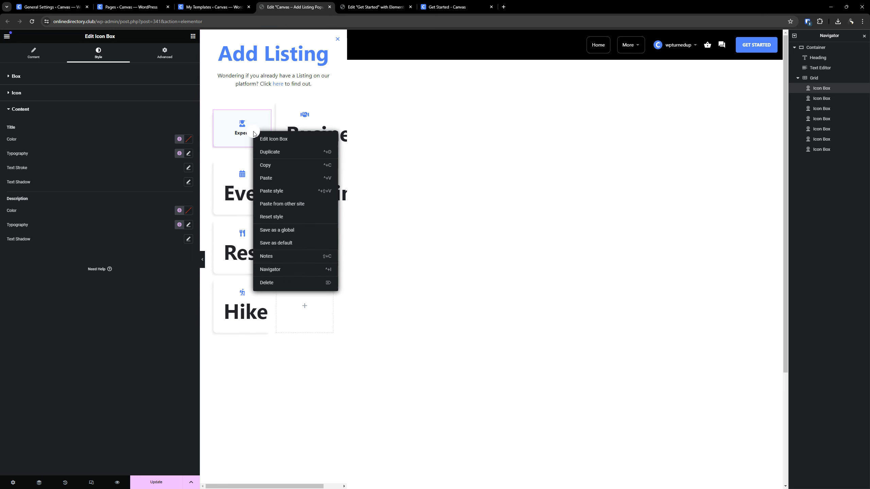
{"action": "left_click", "coordinate": [265, 165]}
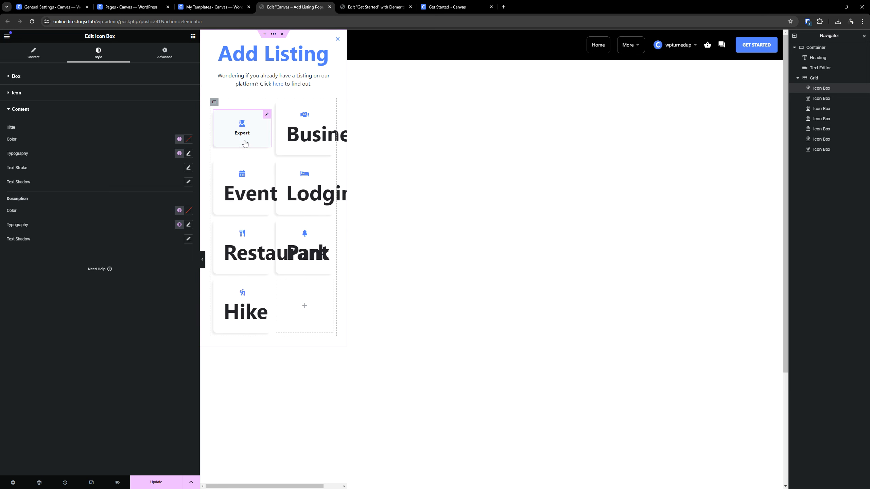
{"action": "right_click", "coordinate": [290, 132]}
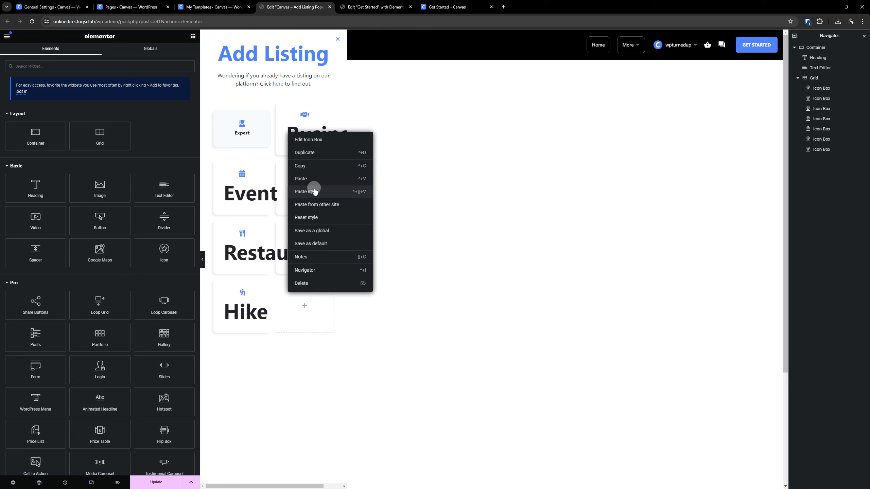
{"action": "left_click", "coordinate": [313, 189]}
{"action": "right_click", "coordinate": [233, 183]}
{"action": "left_click", "coordinate": [260, 239]}
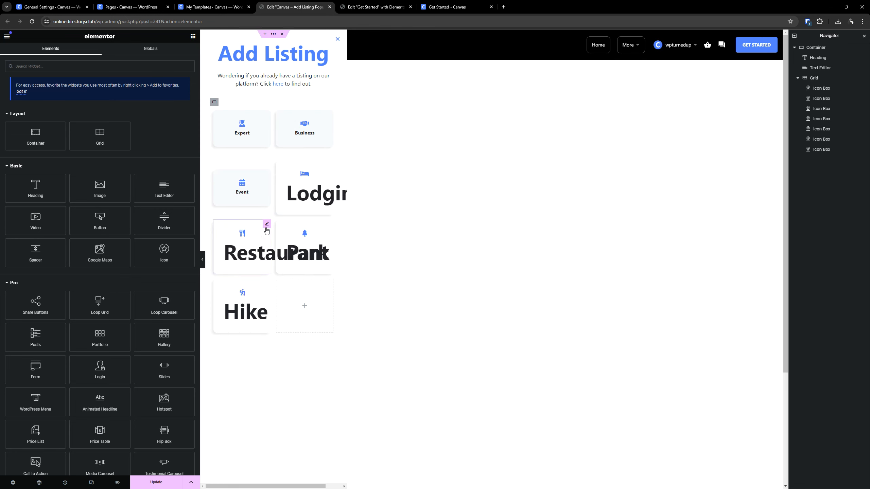
{"action": "right_click", "coordinate": [298, 194]}
{"action": "left_click", "coordinate": [323, 253]}
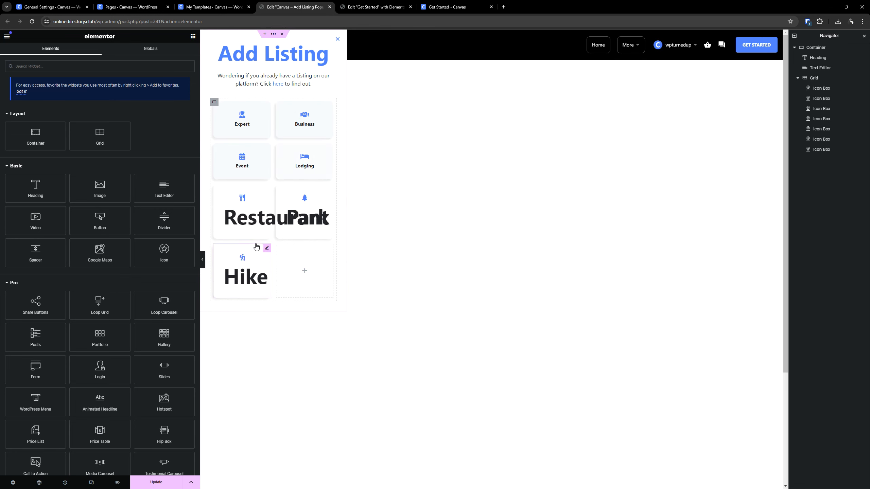
- Paste the Expert style onto the Restaurant, Park and Hike icon boxes and save the popup without adding display conditions
{"action": "right_click", "coordinate": [243, 222]}
{"action": "left_click", "coordinate": [268, 281]}
{"action": "right_click", "coordinate": [295, 211]}
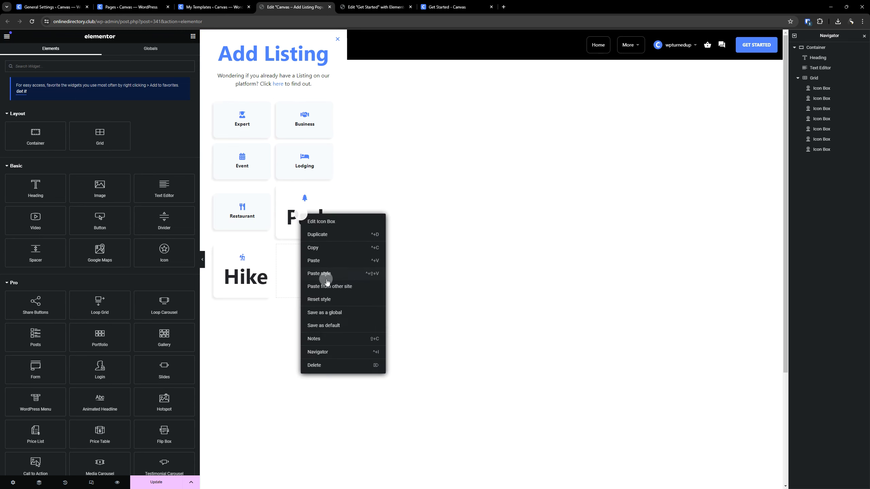
{"action": "left_click", "coordinate": [320, 271]}
{"action": "right_click", "coordinate": [255, 253]}
{"action": "left_click", "coordinate": [278, 311]}
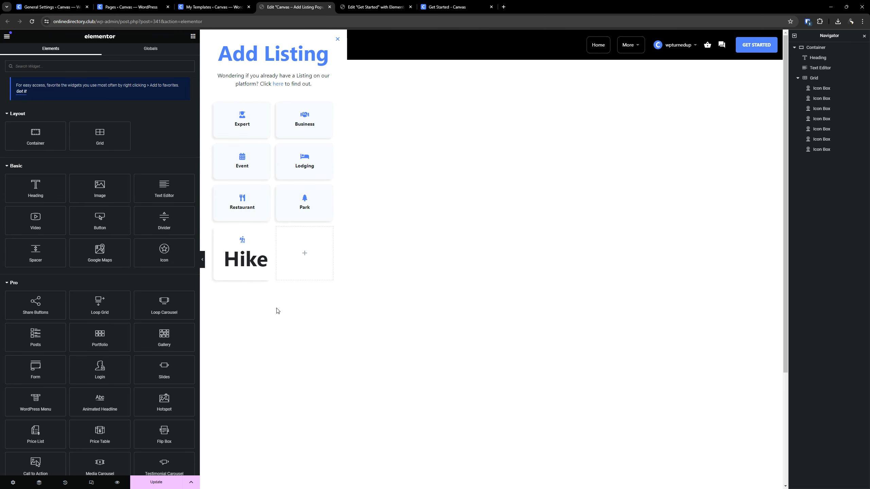
{"action": "left_click", "coordinate": [154, 483]}
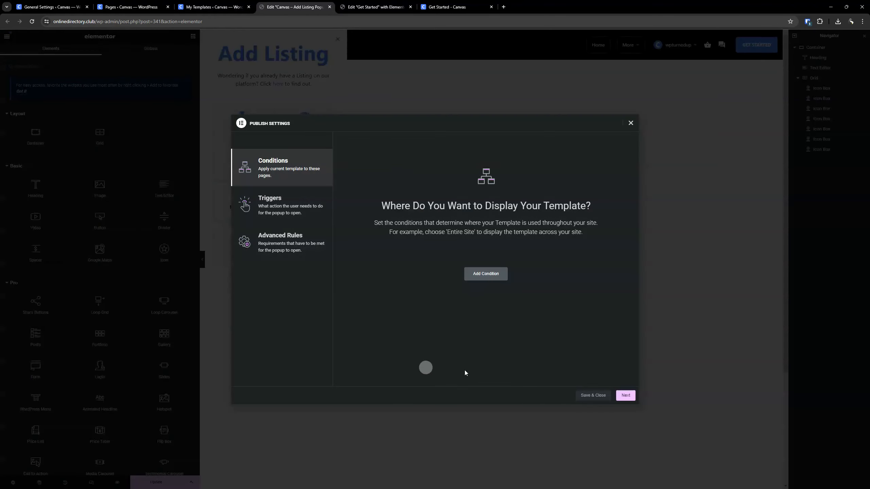
{"action": "left_click", "coordinate": [598, 398]}
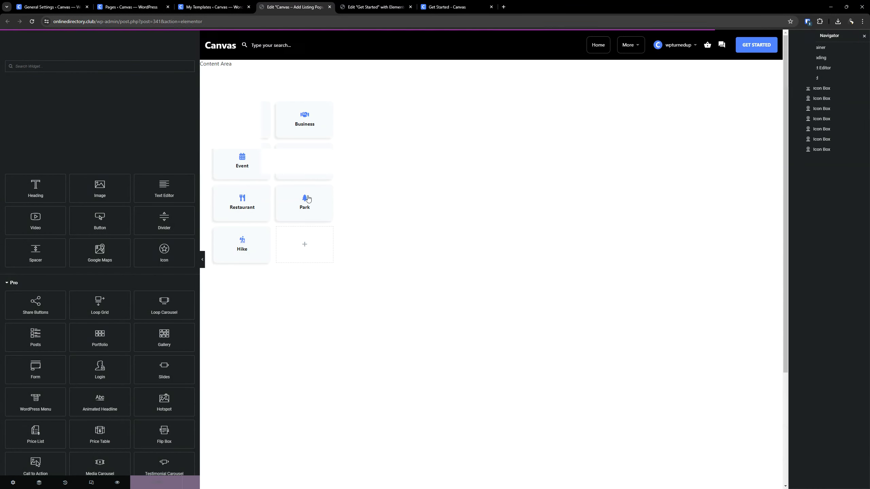
- Open the List card's popup on the live Get Started page to check the restyled icon boxes, and return to the popup's editor
{"action": "left_click", "coordinate": [445, 6]}
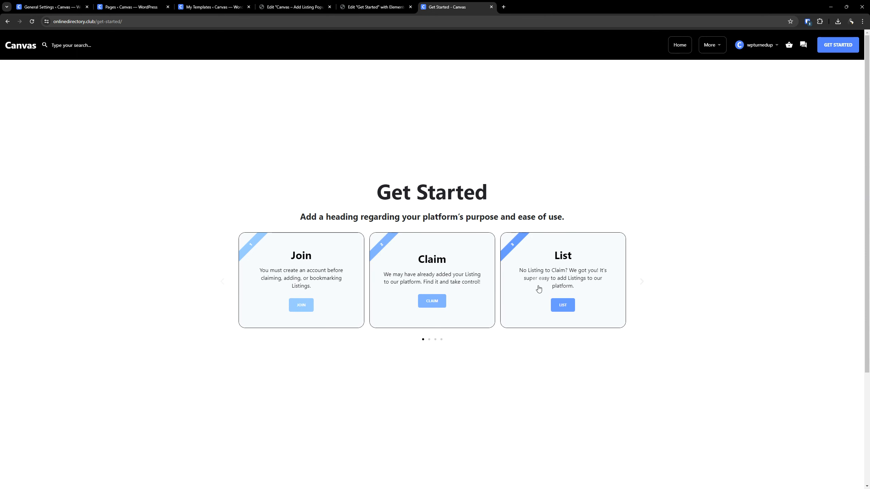
{"action": "left_click", "coordinate": [563, 305]}
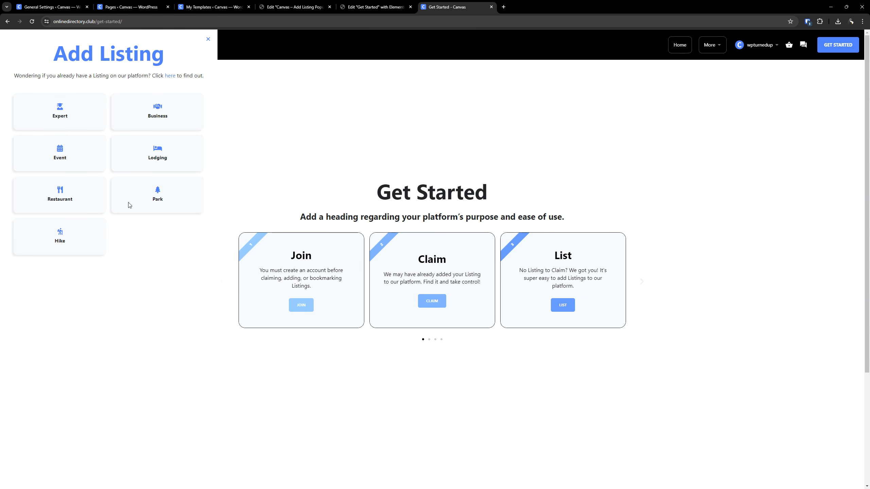
{"action": "left_click", "coordinate": [377, 7]}
{"action": "left_click", "coordinate": [322, 4]}
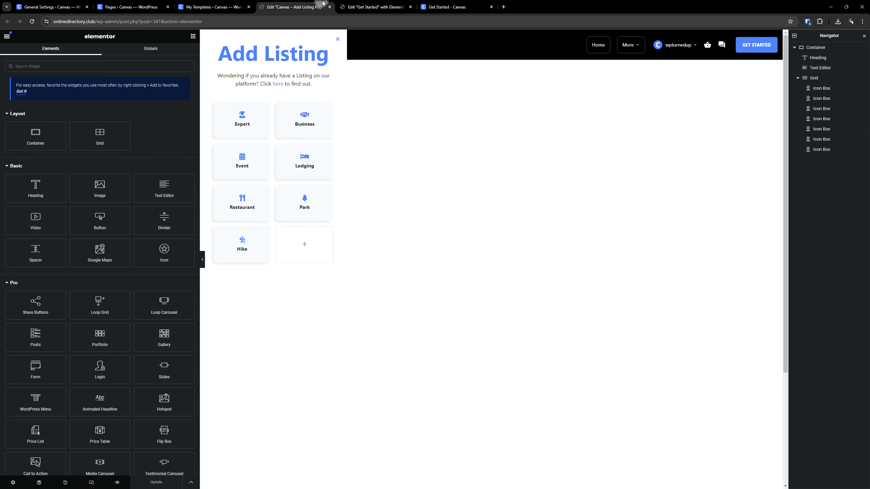
- Set the popup's overlay background to the global color Popup (Overlay) and save the popup without adding display conditions
{"action": "left_click", "coordinate": [13, 482]}
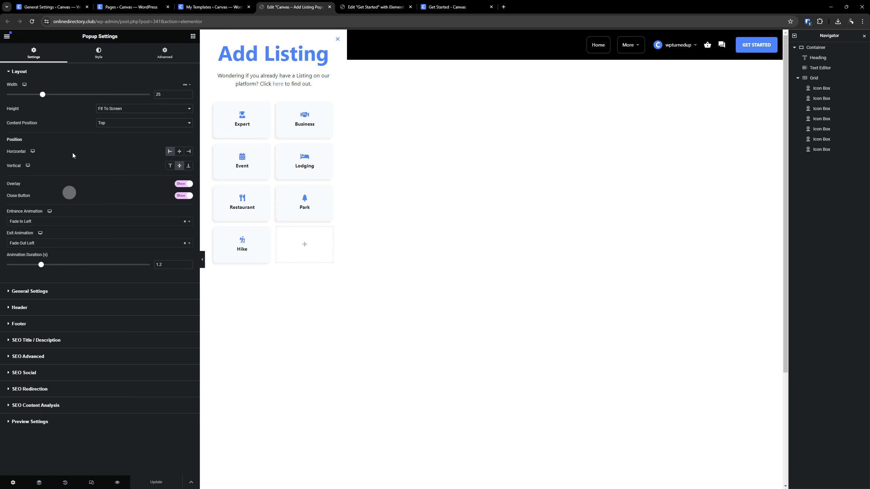
{"action": "left_click", "coordinate": [90, 56]}
{"action": "left_click", "coordinate": [45, 175]}
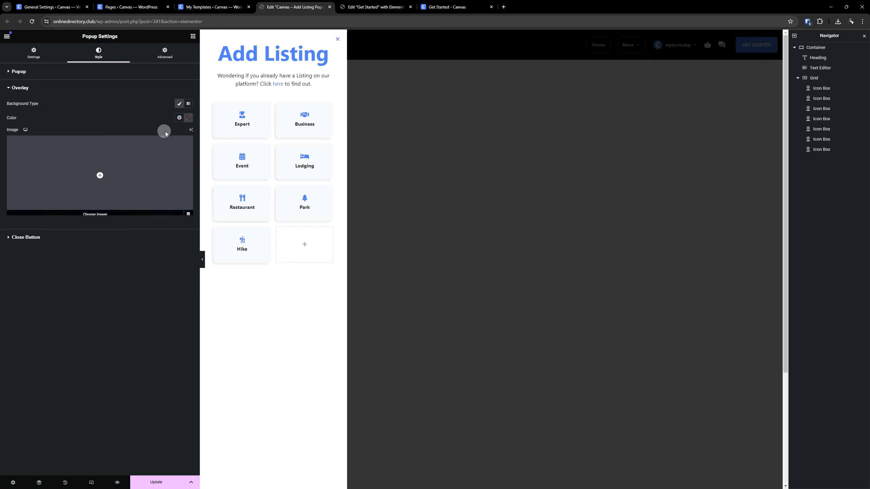
{"action": "left_click", "coordinate": [178, 119]}
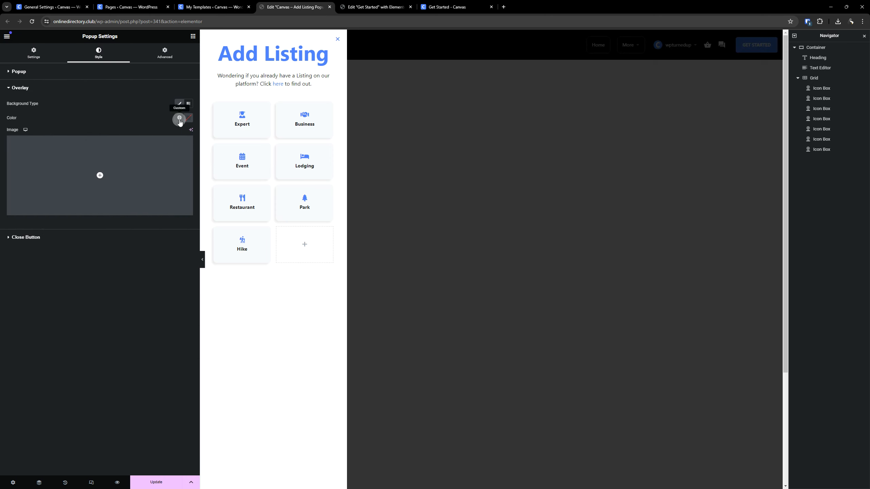
{"action": "scroll", "coordinate": [147, 164], "scroll_direction": "down", "scroll_amount": 3}
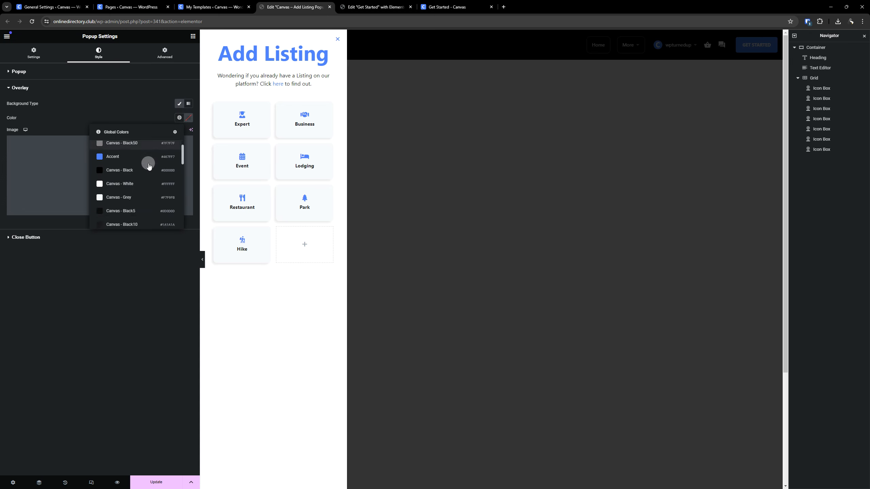
{"action": "scroll", "coordinate": [148, 167], "scroll_direction": "down", "scroll_amount": 5}
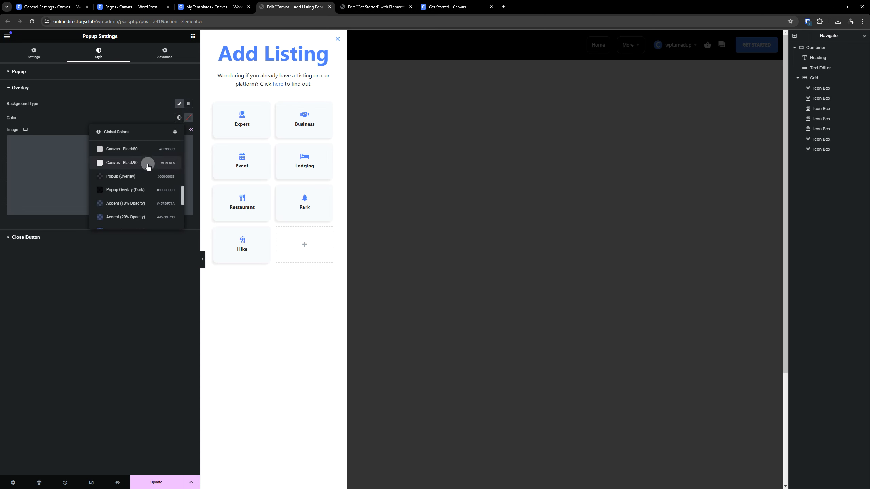
{"action": "left_click", "coordinate": [138, 175]}
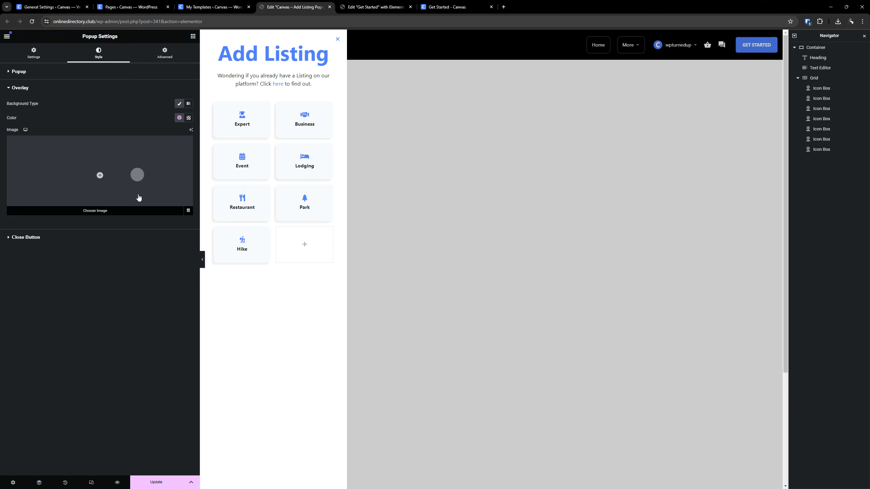
{"action": "left_click", "coordinate": [156, 482]}
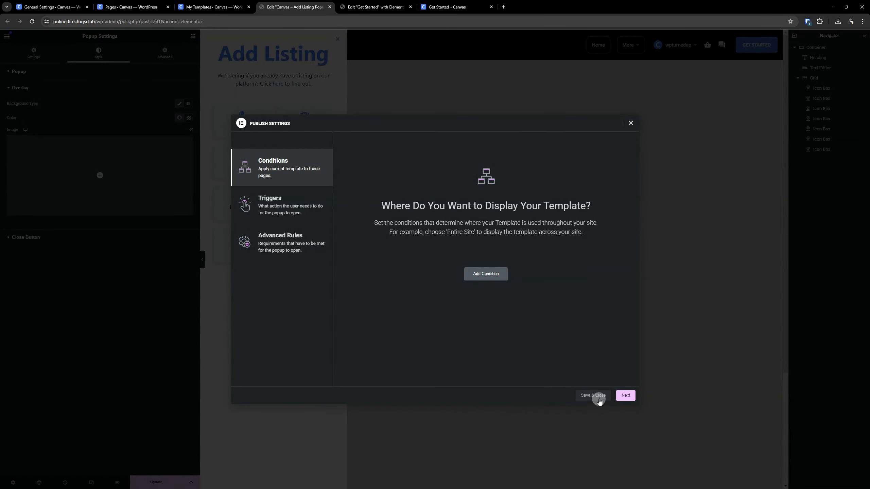
{"action": "left_click", "coordinate": [600, 401]}
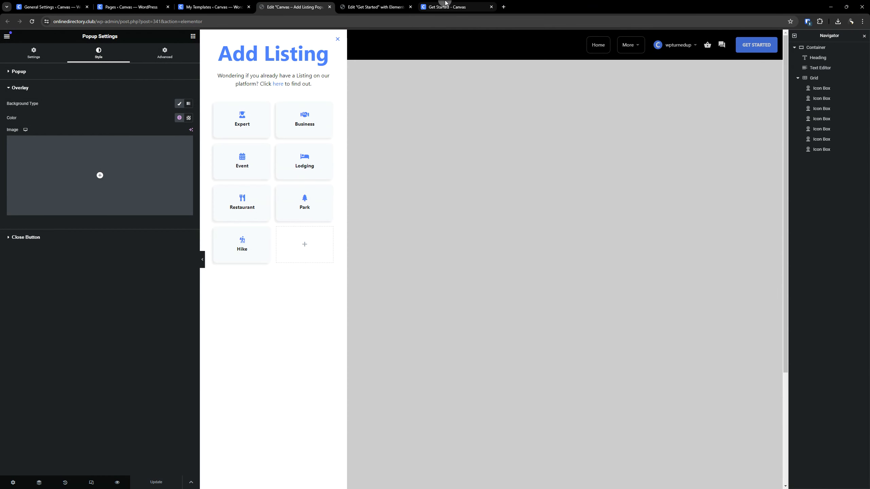
- Open the List card's popup on the live Get Started page to check the overlay, and return to the popup's editor
{"action": "left_click", "coordinate": [446, 4]}
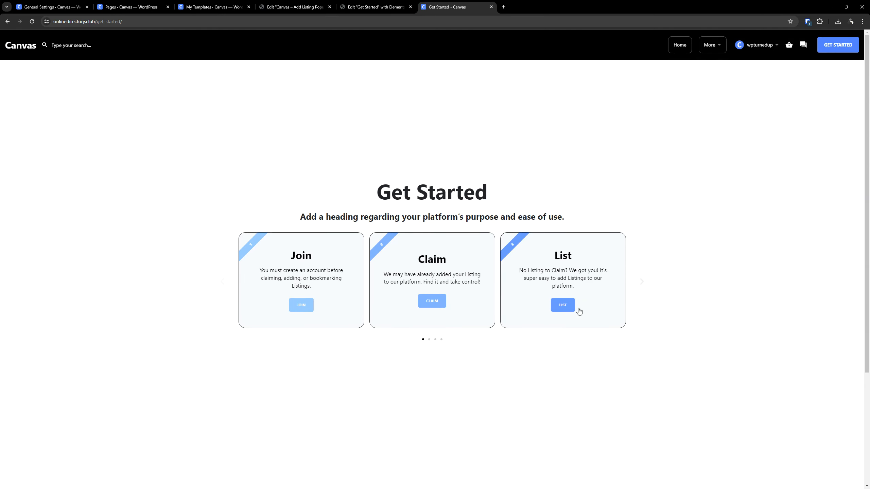
{"action": "left_click", "coordinate": [562, 305]}
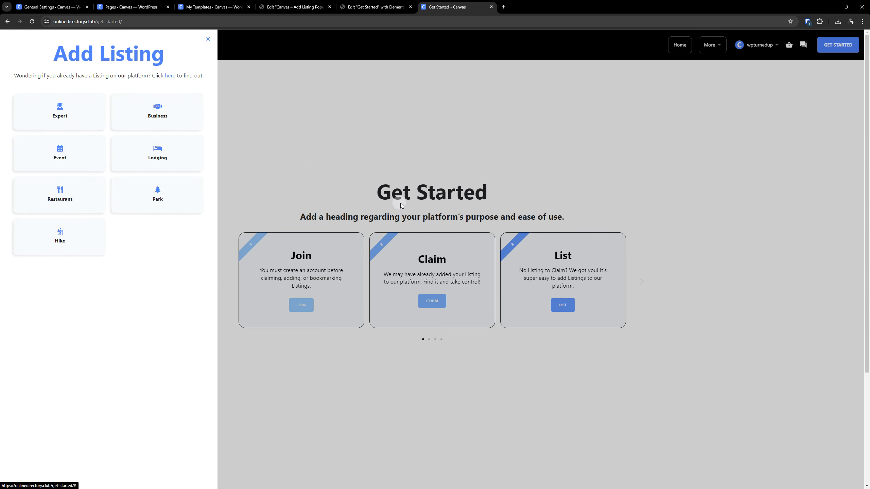
{"action": "left_click", "coordinate": [403, 3]}
{"action": "left_click", "coordinate": [308, 6]}
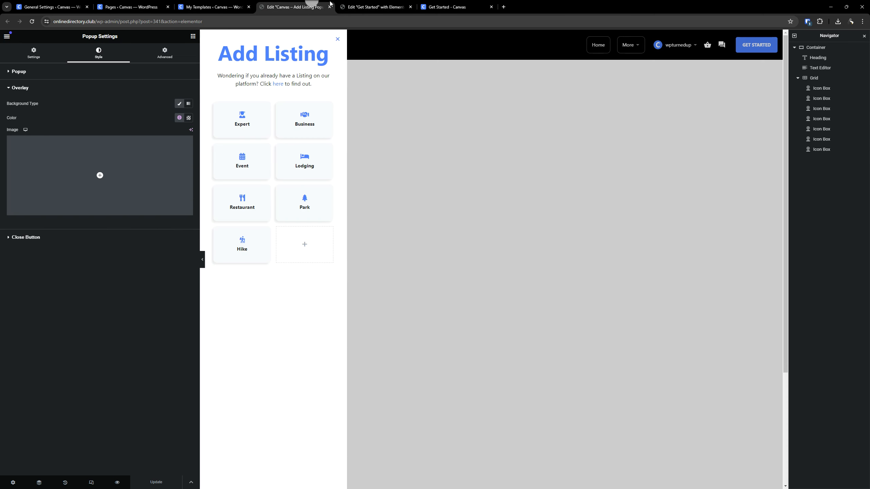
- Open the Expert icon box's content settings and copy the domain onlinedirectory.club from the page's address
{"action": "left_click", "coordinate": [266, 106]}
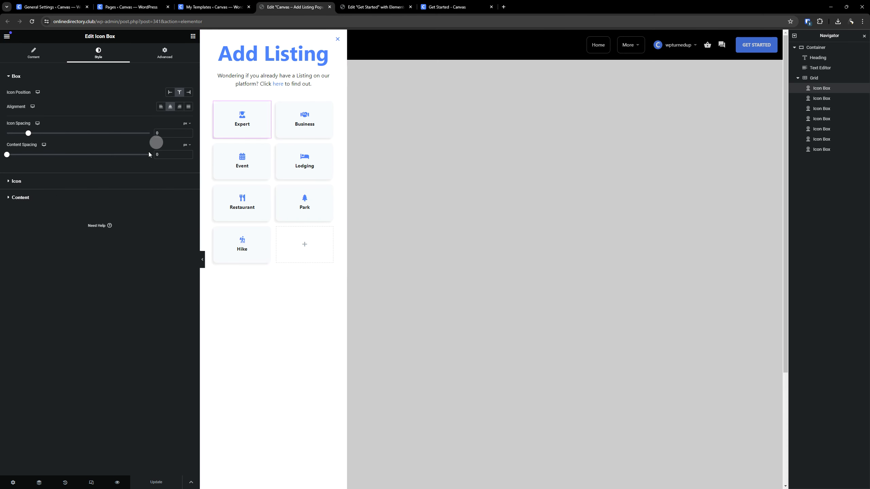
{"action": "left_click", "coordinate": [34, 54]}
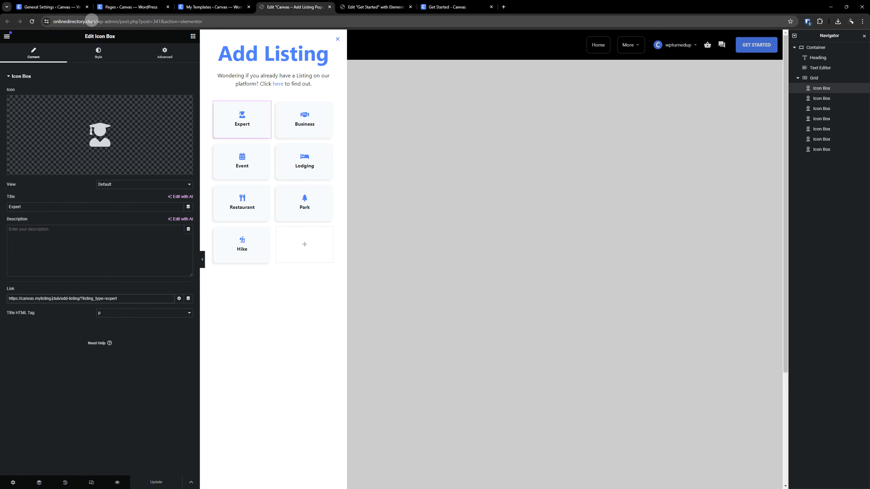
{"action": "left_click_drag", "start_coordinate": [93, 20], "coordinate": [19, 24]}
{"action": "right_click", "coordinate": [64, 23]}
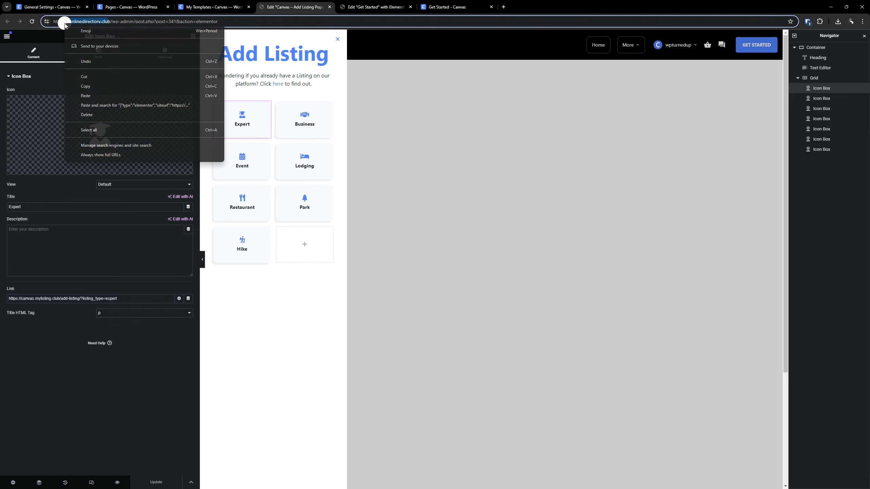
{"action": "left_click", "coordinate": [85, 86]}
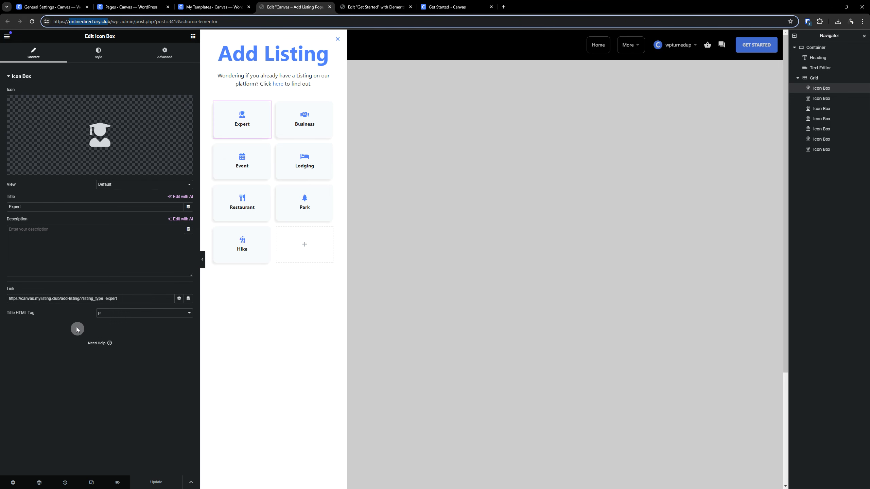
- Replace the domain in the Expert icon box's link with onlinedirectory.club and save the popup without adding display conditions
{"action": "left_click", "coordinate": [43, 298]}
{"action": "key", "text": "BackSpace"}
{"action": "key", "text": "BackSpace"}
{"action": "key", "text": "BackSpace"}
{"action": "key", "text": "BackSpace"}
{"action": "key", "text": "BackSpace"}
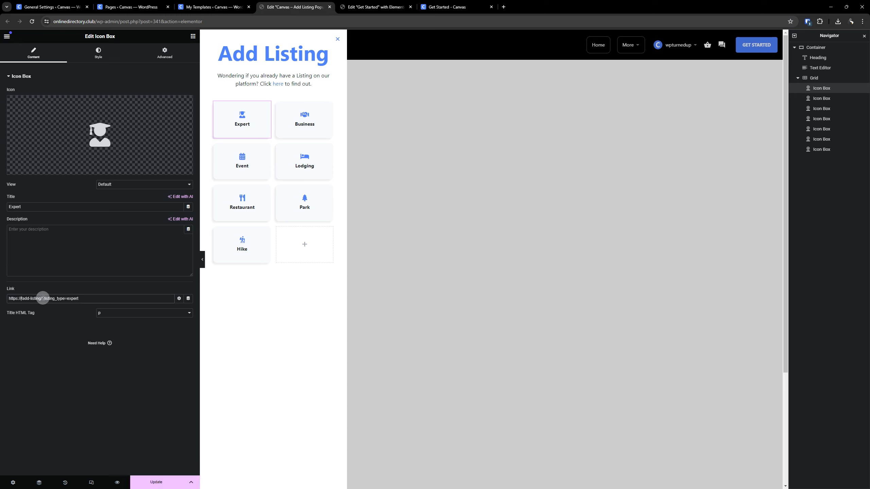
{"action": "type", "text": "onlinedirectory.club"}
{"action": "type", "text": "b"}
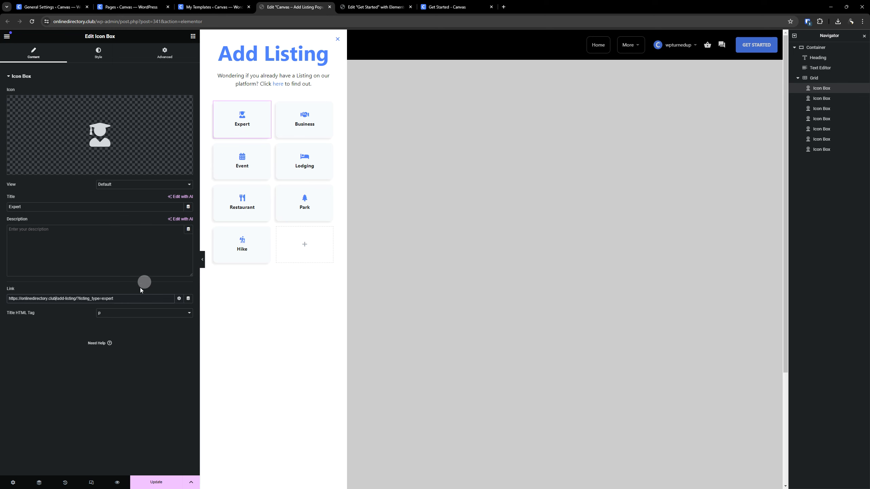
{"action": "triple_click", "coordinate": [109, 302]}
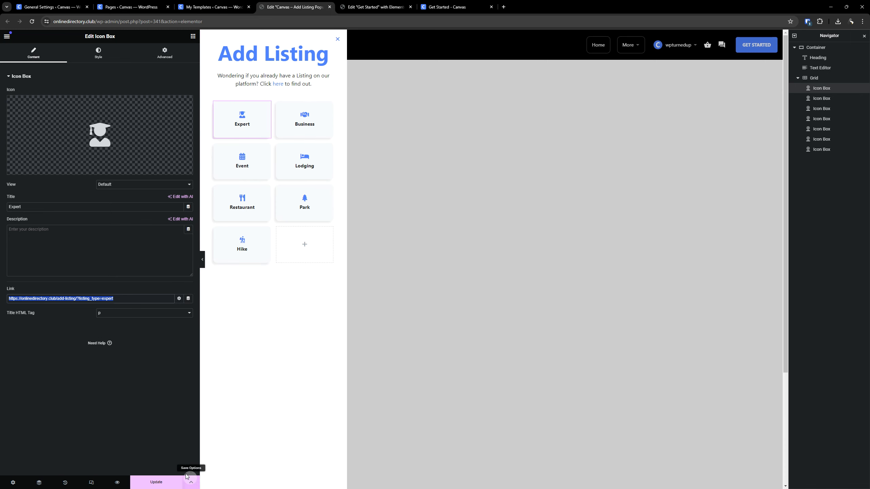
{"action": "left_click", "coordinate": [164, 481]}
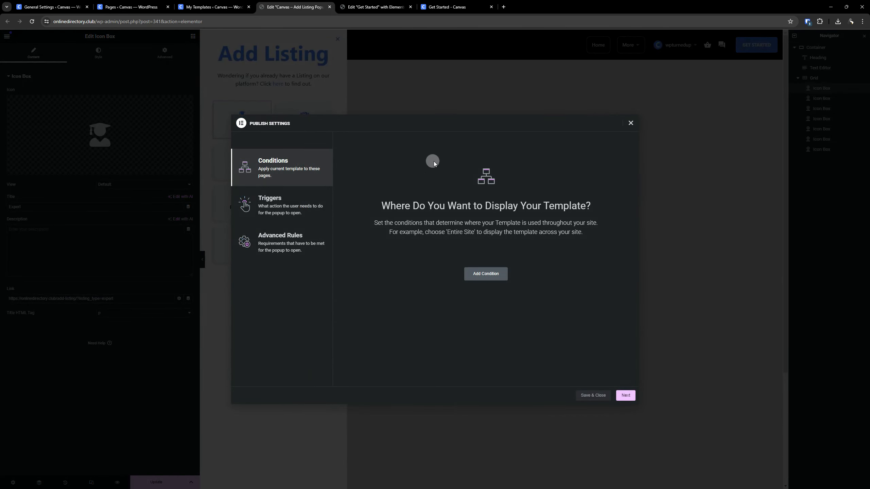
{"action": "left_click", "coordinate": [600, 399]}
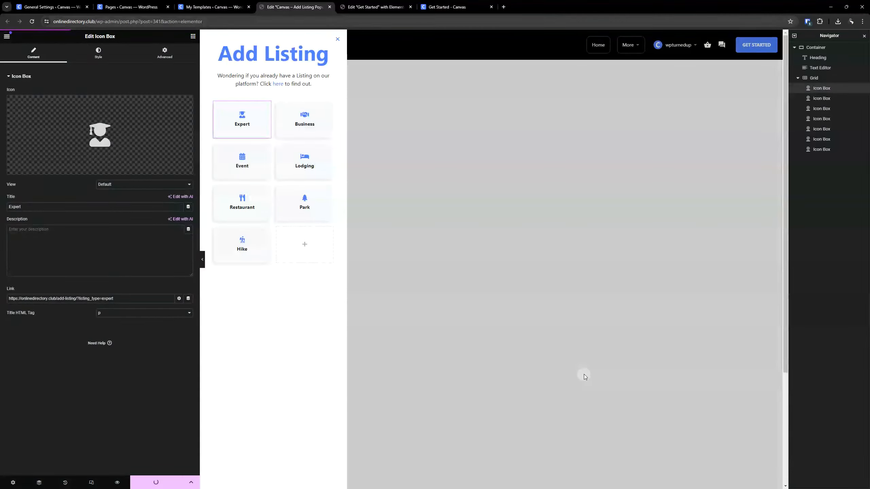
- Reload the live Get Started page, test the popup's Expert link through Package 1 to the listing form, and return to the home page
{"action": "left_click", "coordinate": [488, 10]}
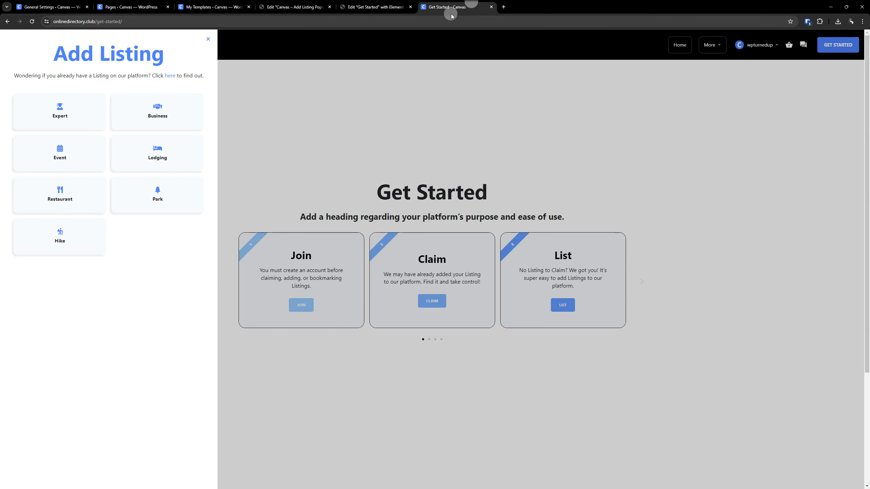
{"action": "left_click", "coordinate": [321, 96]}
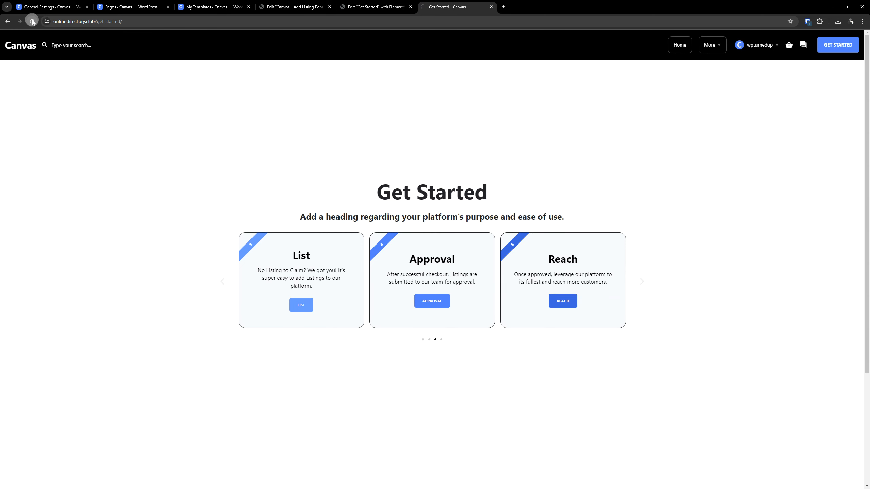
{"action": "left_click", "coordinate": [32, 21]}
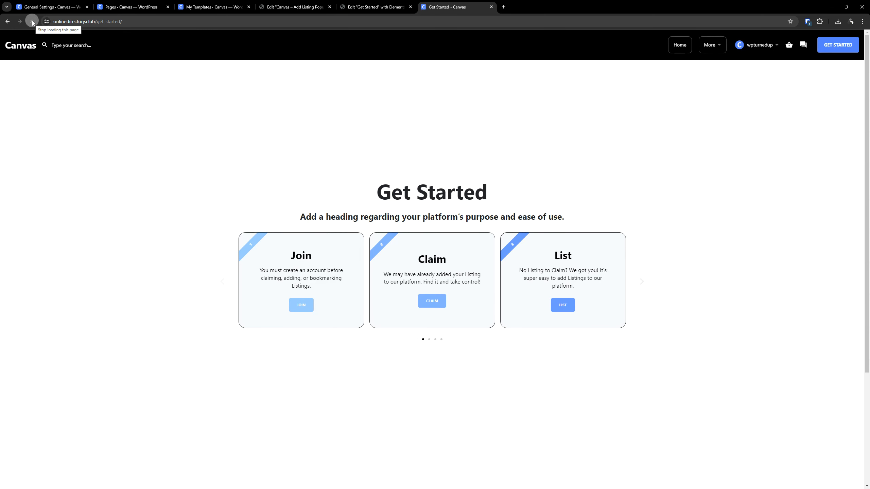
{"action": "left_click", "coordinate": [562, 306]}
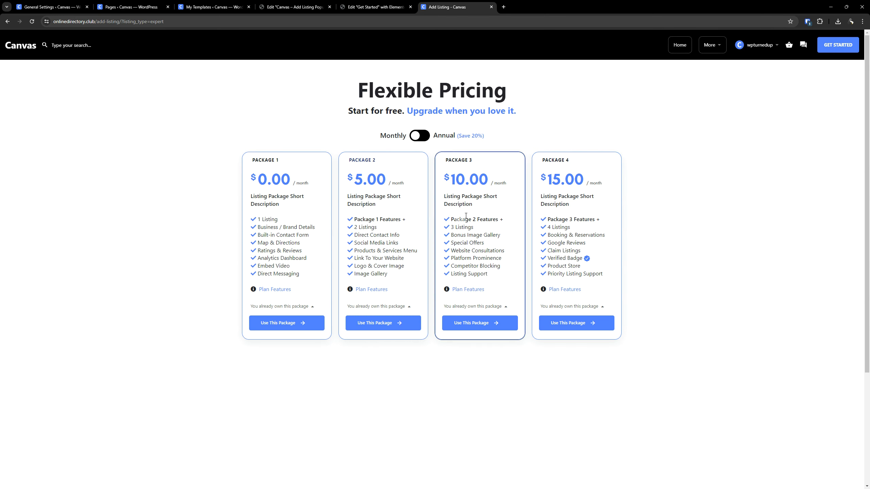
{"action": "left_click", "coordinate": [307, 318]}
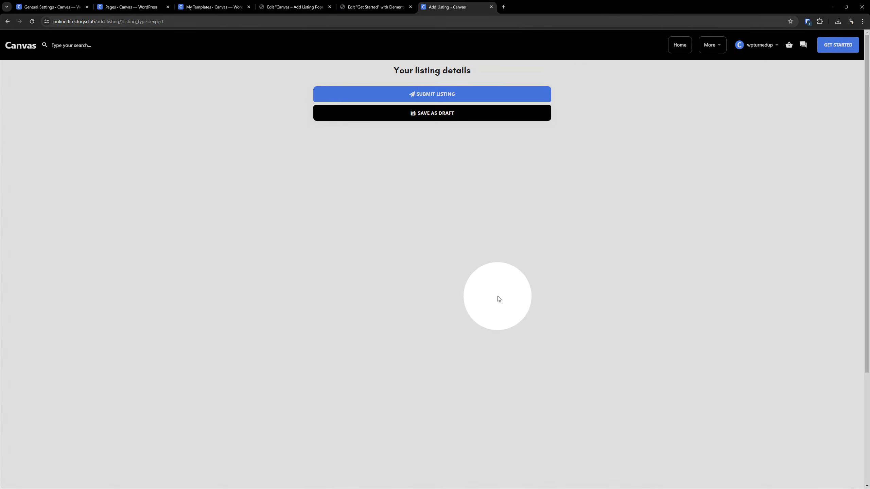
{"action": "scroll", "coordinate": [411, 276], "scroll_direction": "down", "scroll_amount": 3}
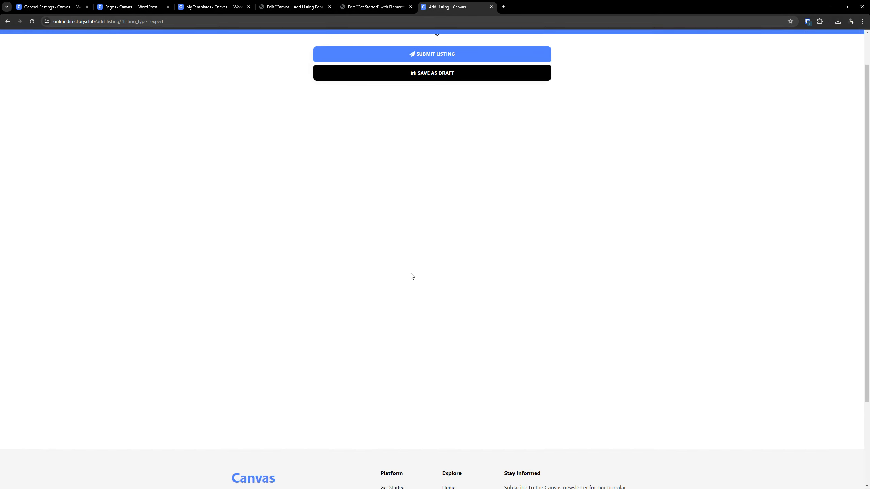
{"action": "scroll", "coordinate": [489, 303], "scroll_direction": "up", "scroll_amount": 3}
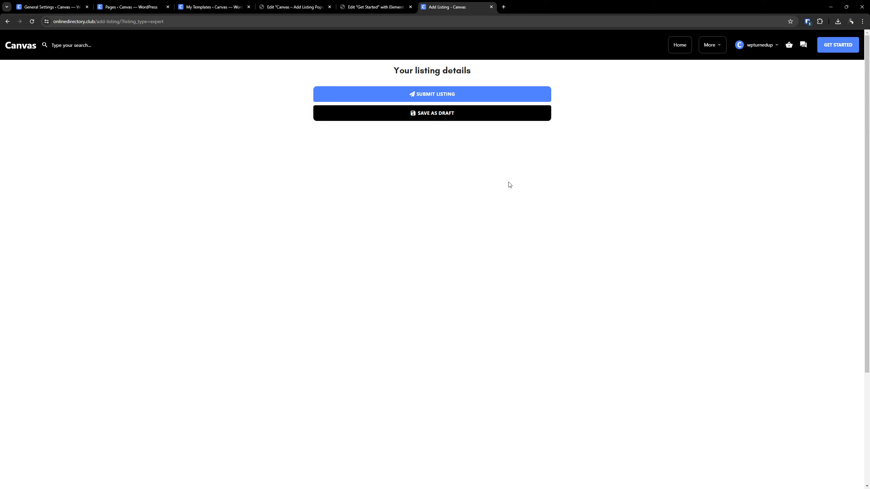
{"action": "left_click", "coordinate": [31, 51]}
- Return to the Add Listing popup's editor and open the Business icon box's content settings to examine its link
{"action": "left_click", "coordinate": [374, 6]}
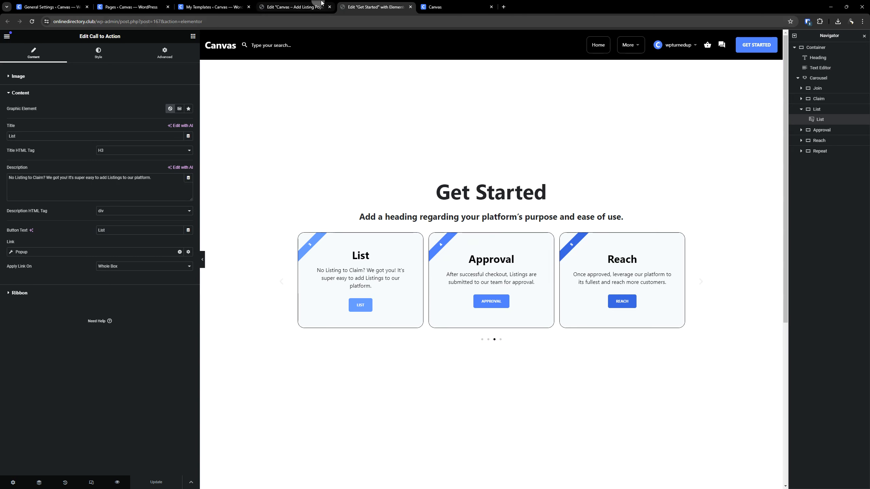
{"action": "left_click", "coordinate": [301, 7]}
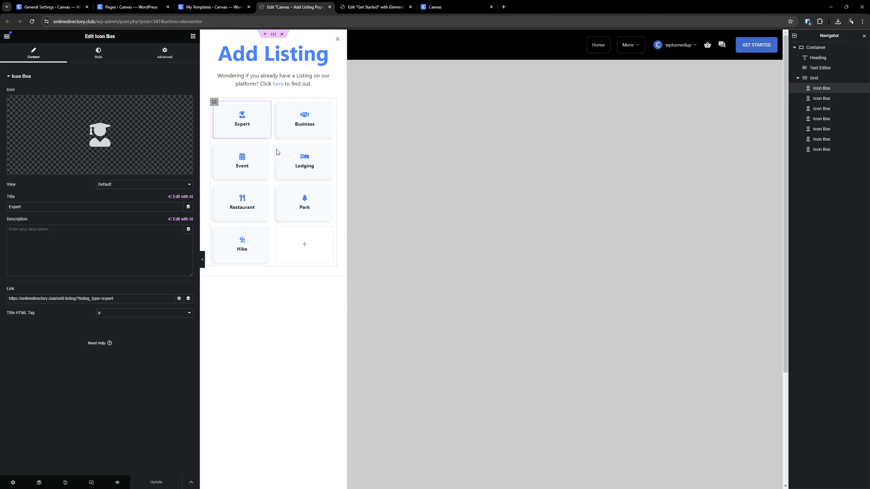
{"action": "left_click", "coordinate": [303, 122]}
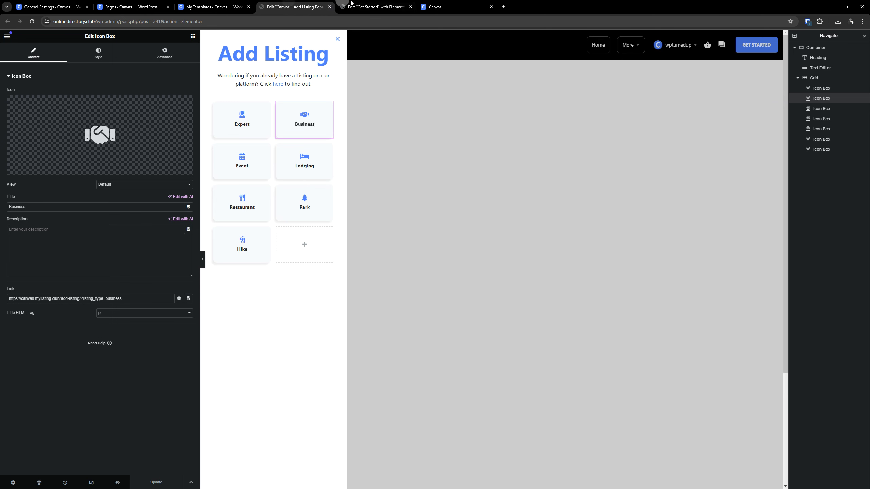
- Test the Join card's link on the live Get Started page, and switch to the Get Started page's editor
{"action": "left_click", "coordinate": [351, 4]}
{"action": "left_click", "coordinate": [447, 6]}
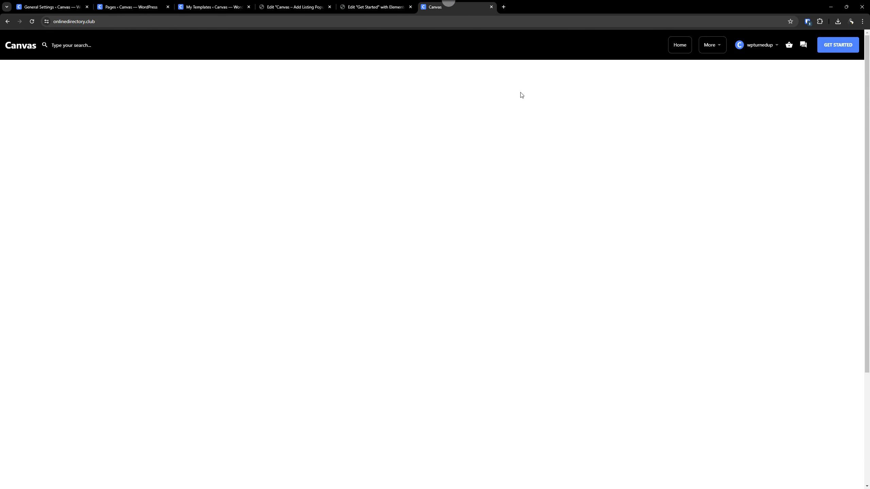
{"action": "left_click", "coordinate": [829, 48]}
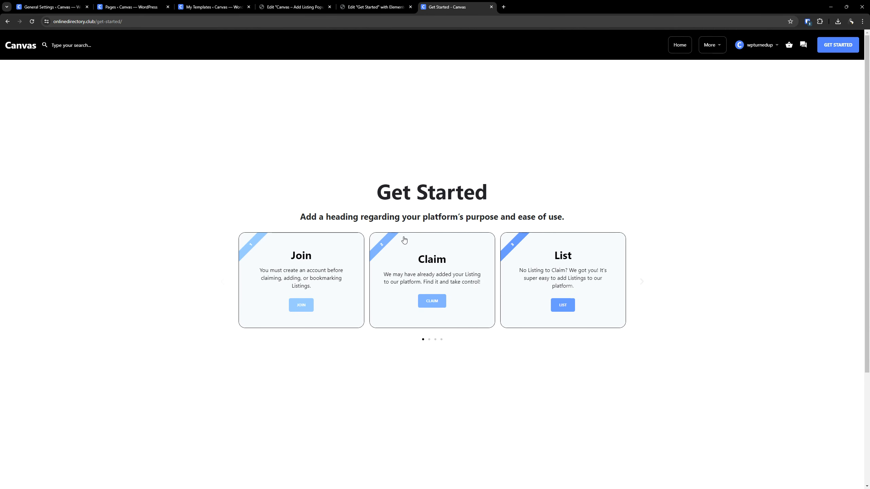
{"action": "left_click", "coordinate": [306, 302]}
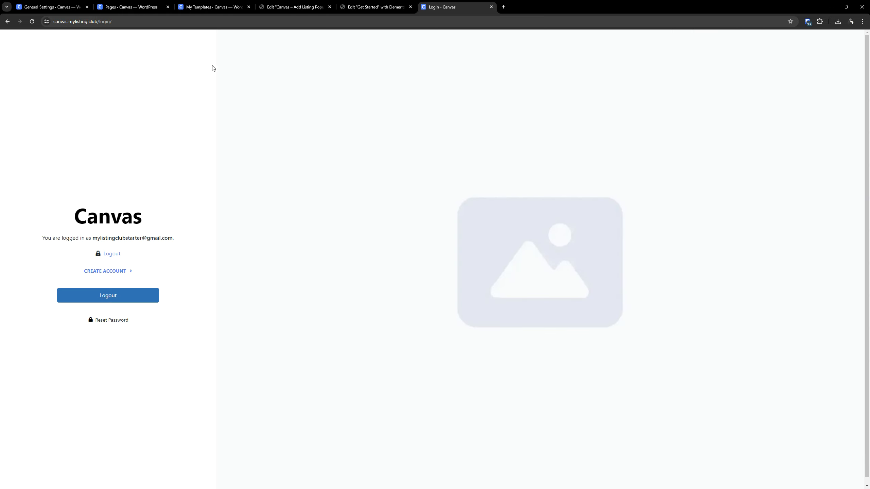
{"action": "left_click", "coordinate": [7, 21]}
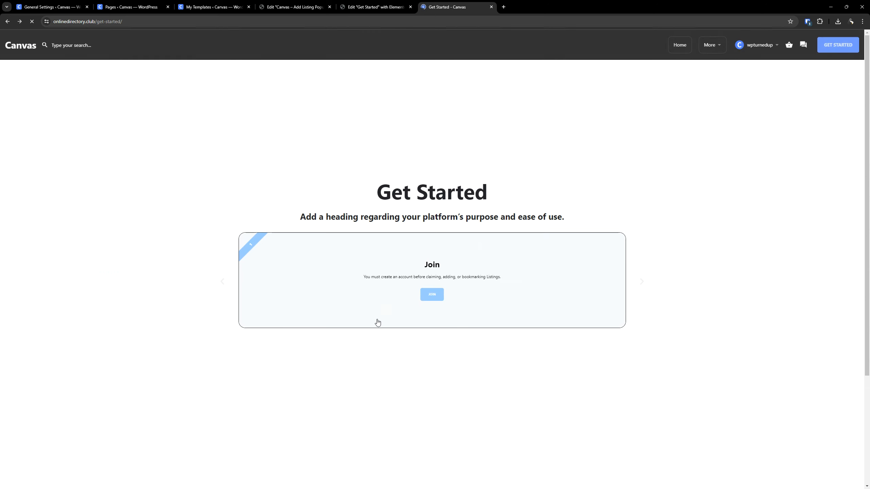
{"action": "left_click", "coordinate": [407, 7]}
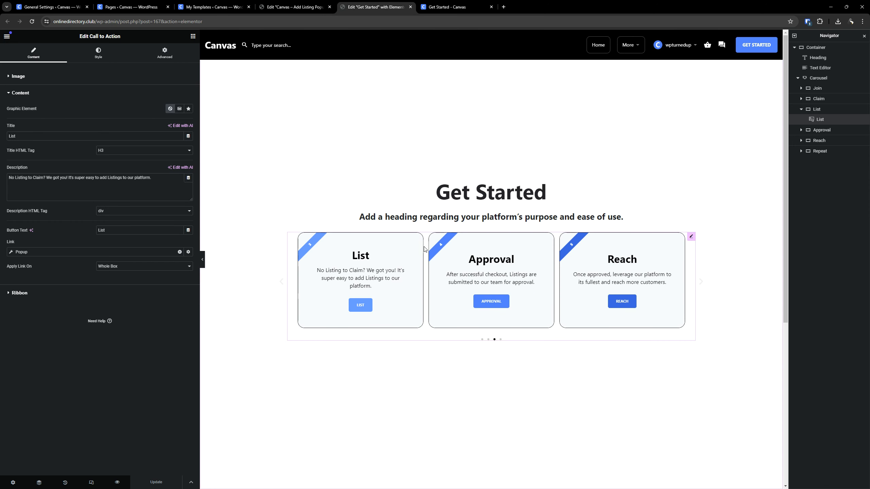
- Return the carousel preview to its first cards, and open the Replace URL settings in Elementor's tools
{"action": "left_click", "coordinate": [281, 285]}
{"action": "left_click", "coordinate": [281, 285]}
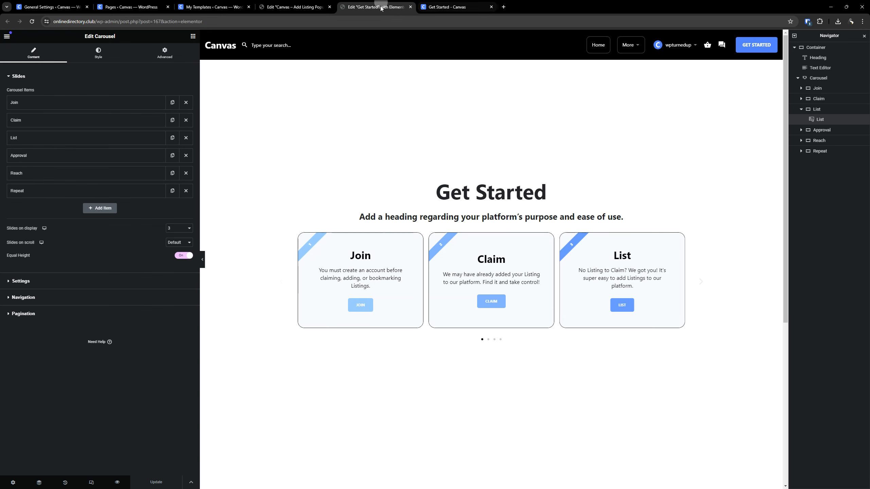
{"action": "left_click", "coordinate": [64, 4]}
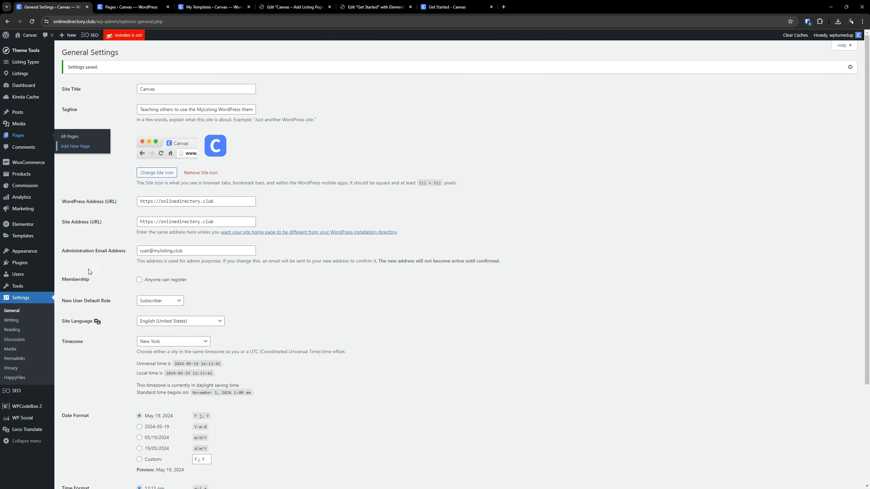
{"action": "mouse_move", "coordinate": [22, 225]}
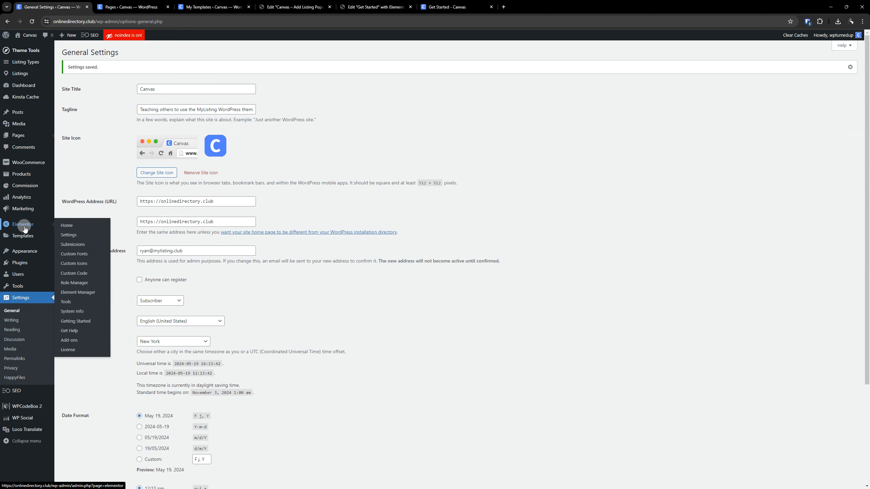
{"action": "left_click", "coordinate": [71, 306]}
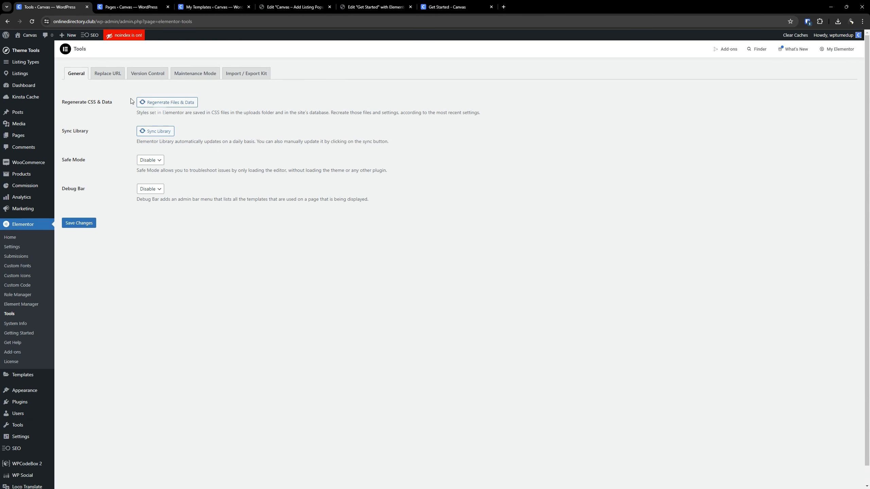
{"action": "left_click", "coordinate": [112, 78]}
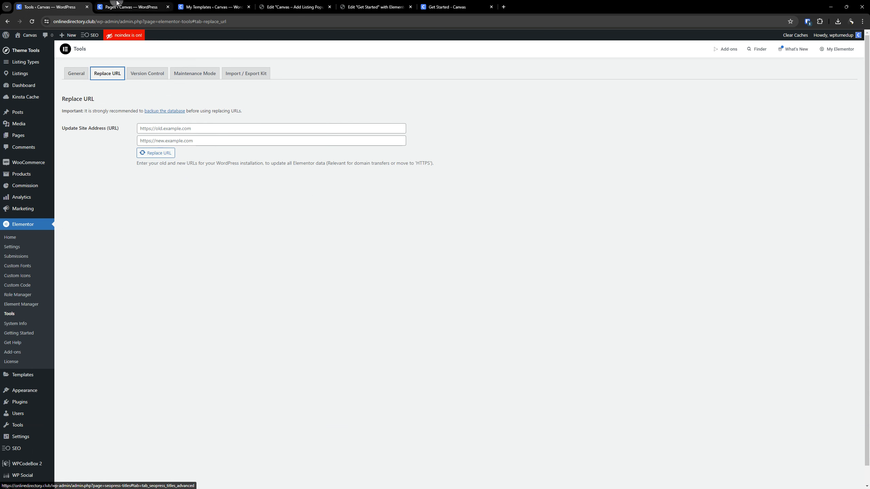
{"action": "double_click", "coordinate": [62, 20]}
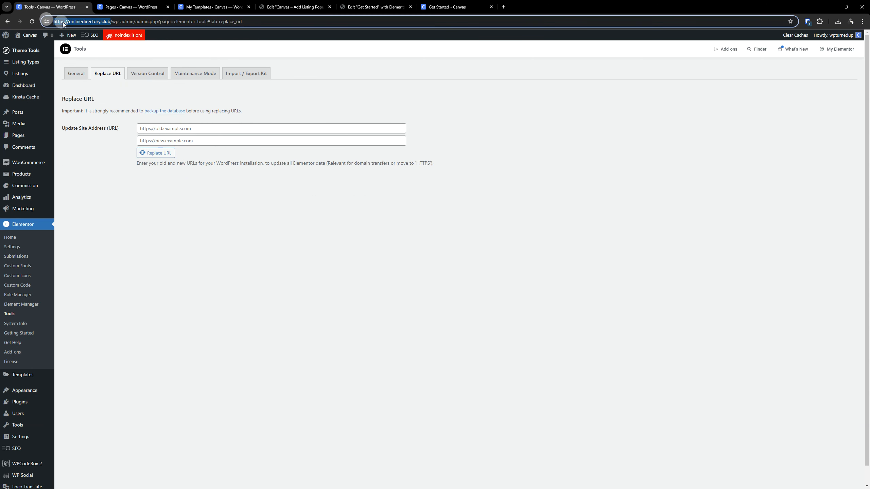
{"action": "right_click", "coordinate": [62, 21]}
{"action": "left_click", "coordinate": [84, 75]}
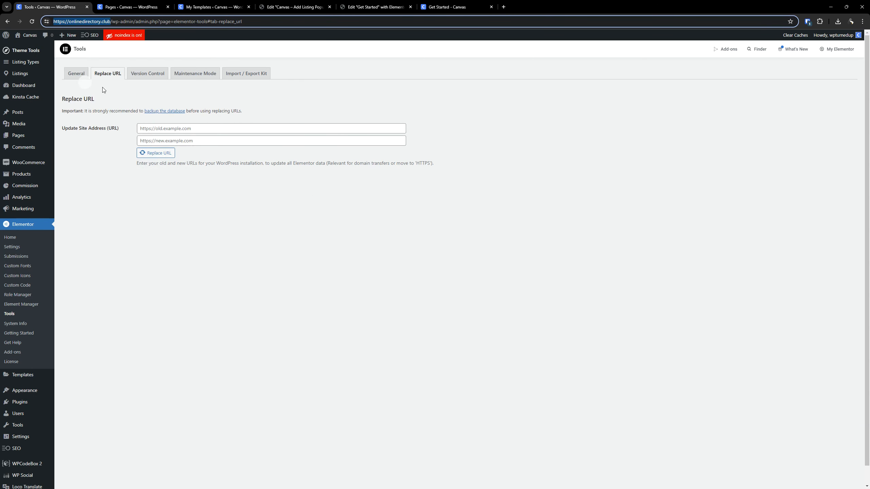
{"action": "left_click", "coordinate": [164, 145]}
{"action": "key", "text": "ctrl+v"}
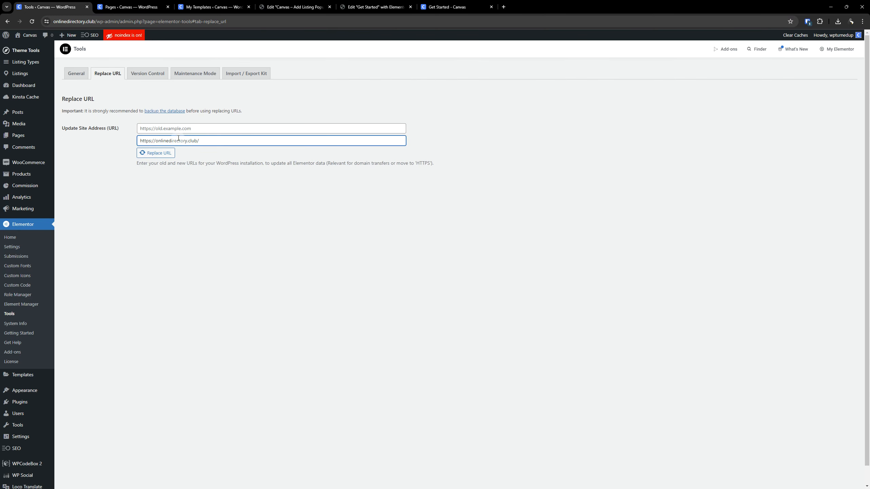
{"action": "left_click", "coordinate": [162, 126]}
{"action": "key", "text": "ctrl+v"}
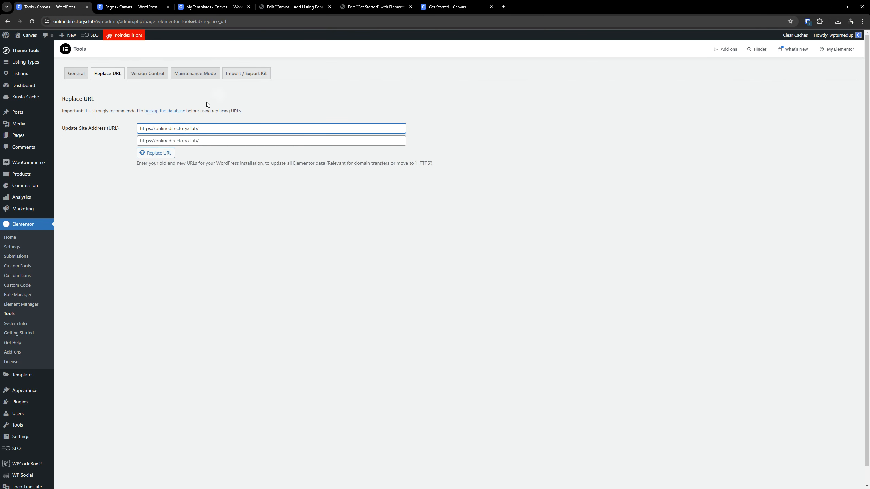
{"action": "double_click", "coordinate": [173, 124]}
{"action": "type", "text": "canvas"}
{"action": "triple_click", "coordinate": [198, 141]}
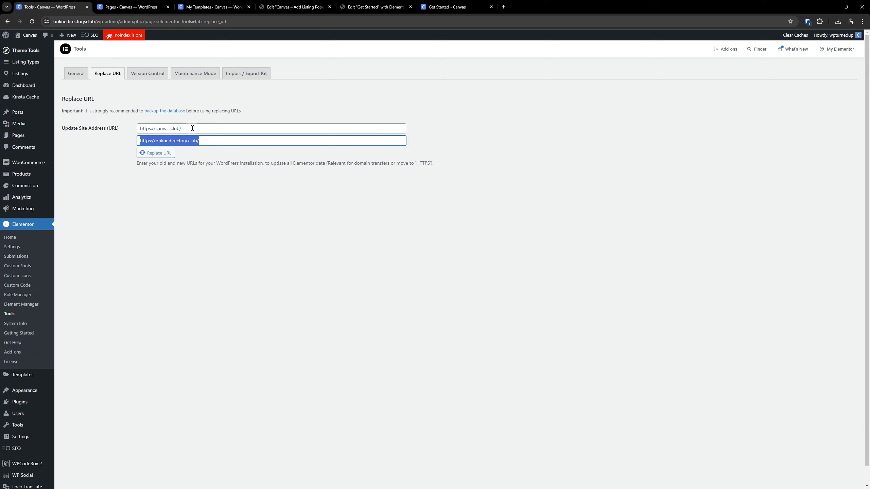
{"action": "left_click", "coordinate": [192, 128]}
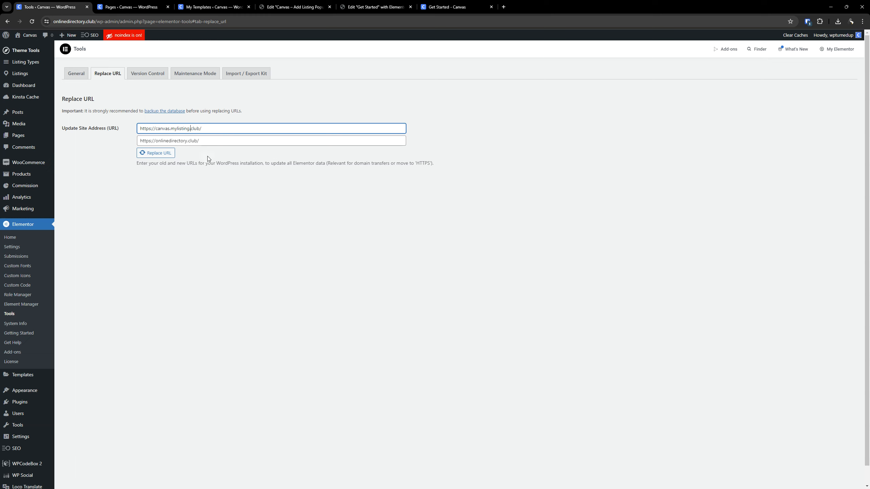
{"action": "type", "text": "mylisting."}
{"action": "left_click_drag", "start_coordinate": [208, 129], "coordinate": [137, 130]}
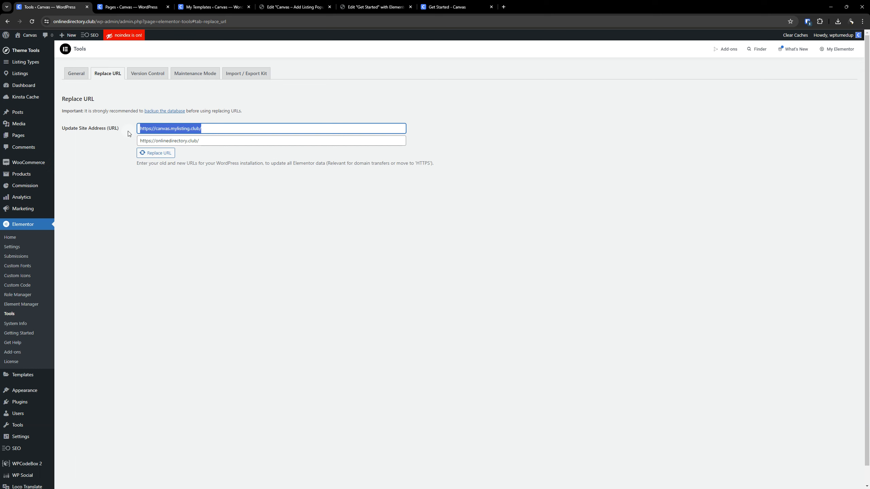
{"action": "left_click", "coordinate": [239, 143]}
{"action": "left_click_drag", "start_coordinate": [238, 142], "coordinate": [136, 147]}
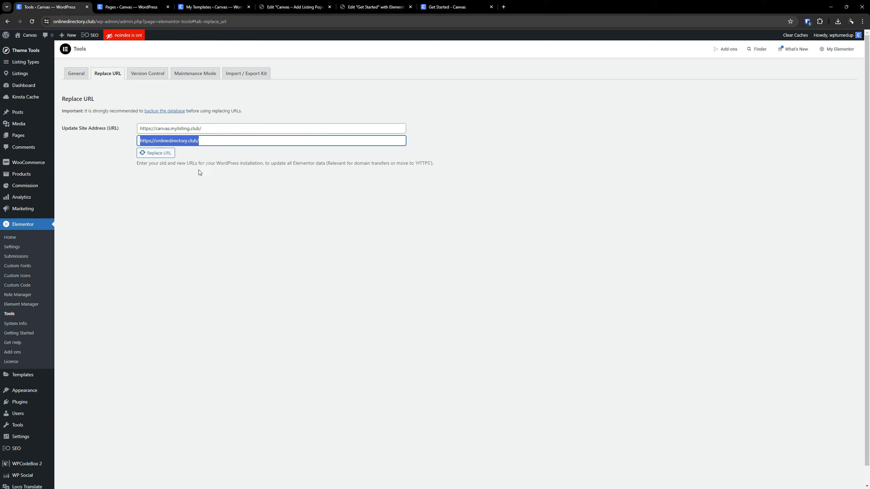
{"action": "left_click", "coordinate": [162, 156]}
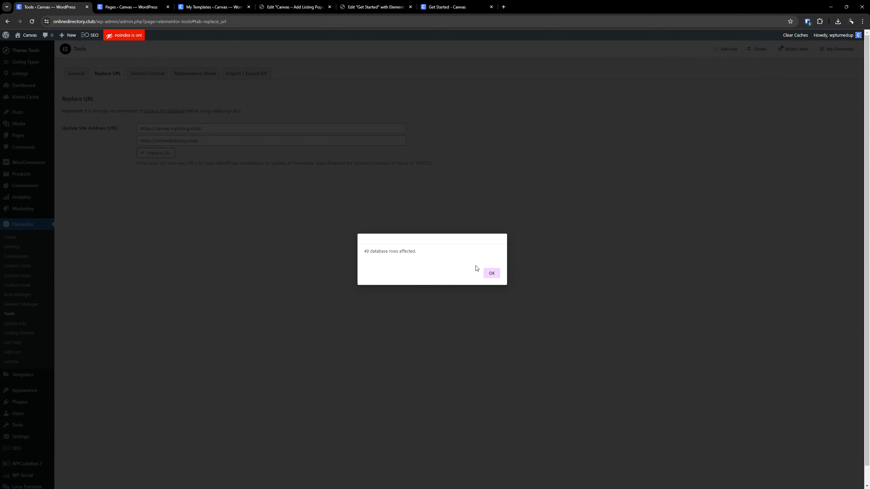
{"action": "left_click", "coordinate": [491, 273]}
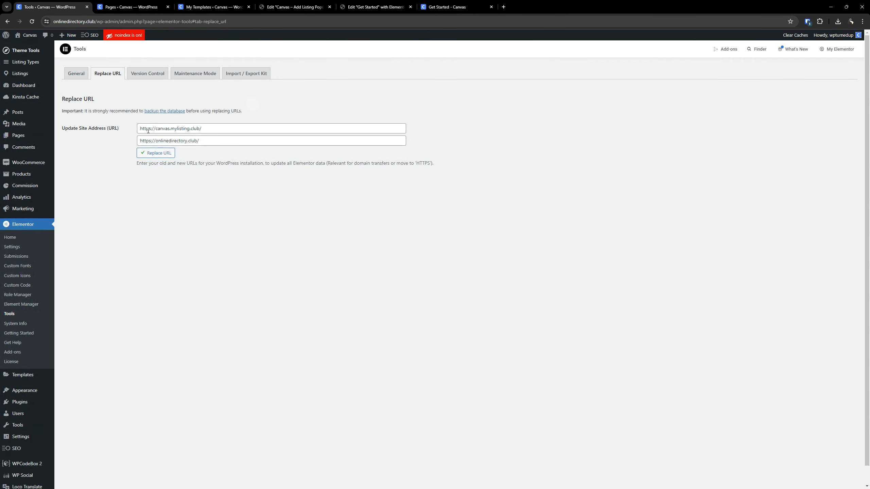
- Reload the live Get Started page, test the Join card's link, and return to the Get Started page
{"action": "left_click", "coordinate": [438, 6]}
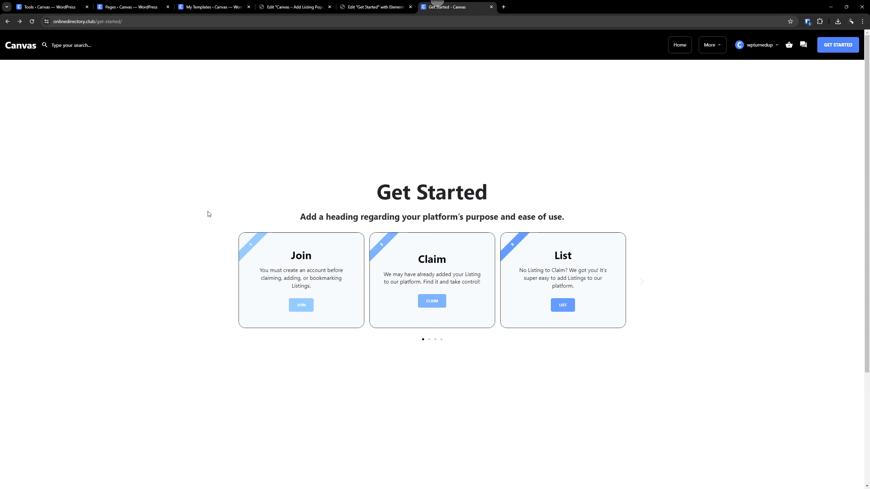
{"action": "left_click", "coordinate": [32, 22]}
{"action": "left_click", "coordinate": [377, 7]}
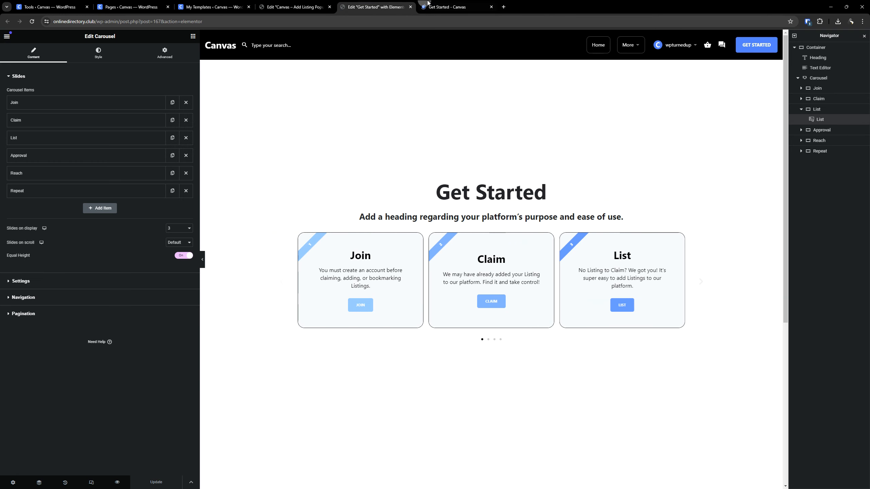
{"action": "left_click", "coordinate": [446, 7]}
{"action": "left_click_drag", "start_coordinate": [813, 205], "coordinate": [673, 185]}
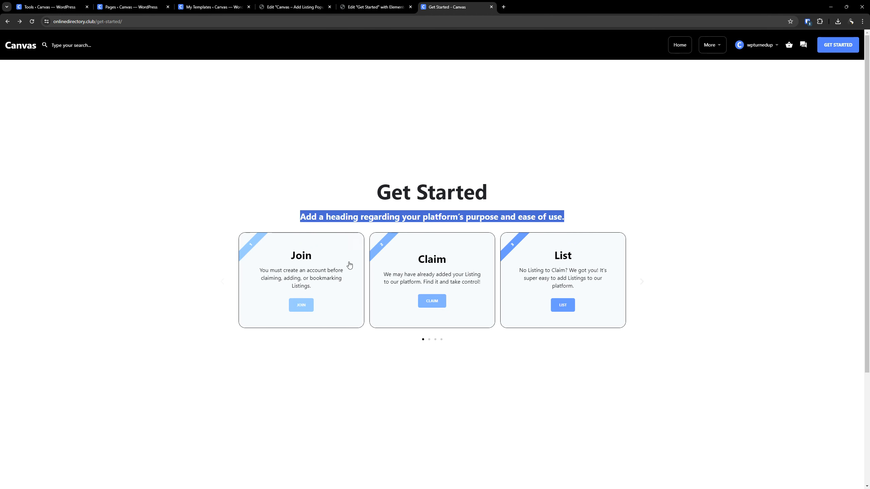
{"action": "left_click", "coordinate": [301, 307]}
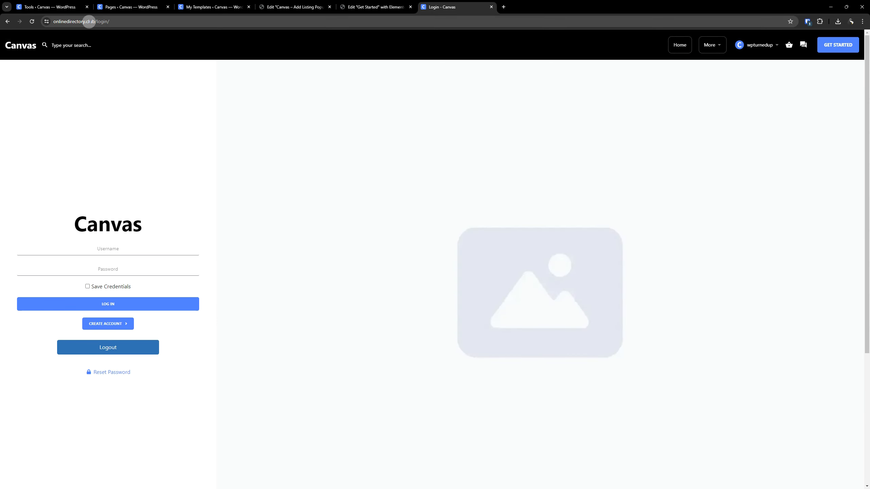
{"action": "key", "text": "ctrl"}
{"action": "key", "text": "ctrl"}
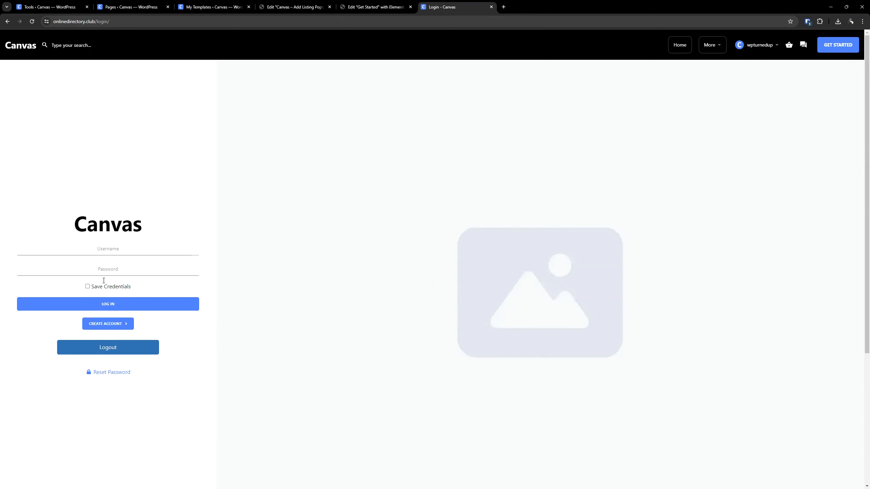
{"action": "left_click", "coordinate": [8, 22]}
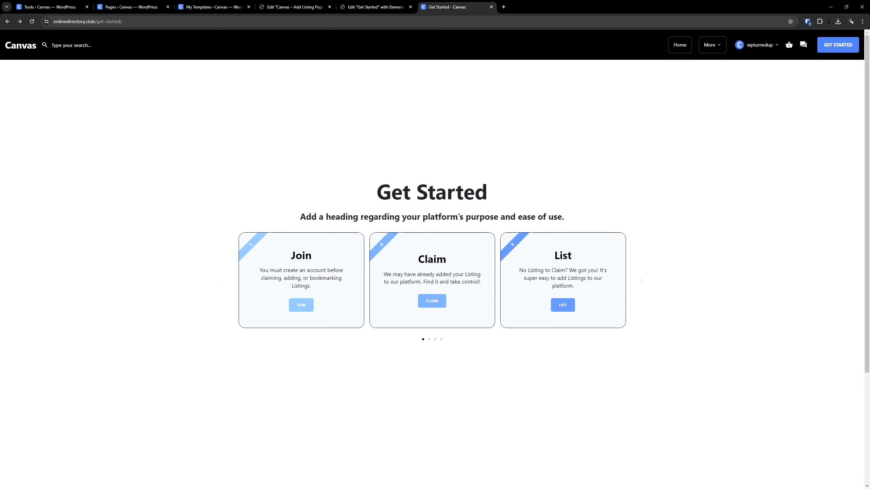
- Test the live Claim card's link, and examine the Claim card's popup link setting in the Get Started page's editor
{"action": "left_click", "coordinate": [433, 302]}
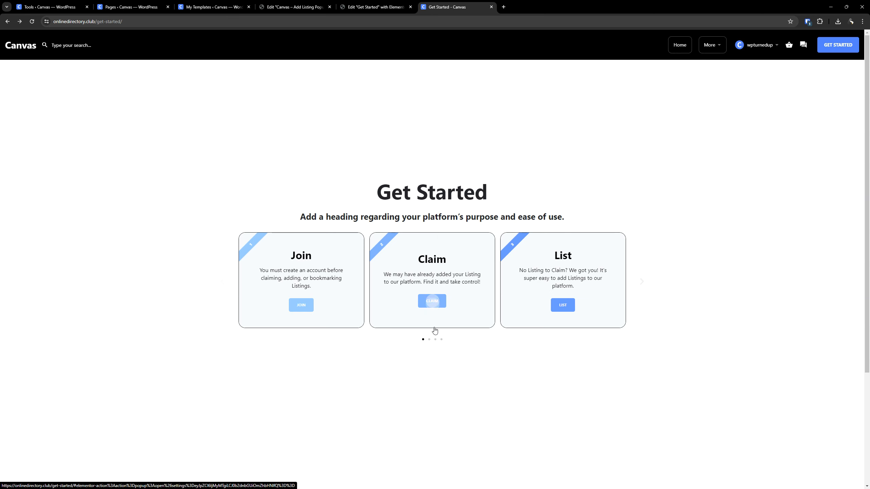
{"action": "left_click", "coordinate": [375, 7]}
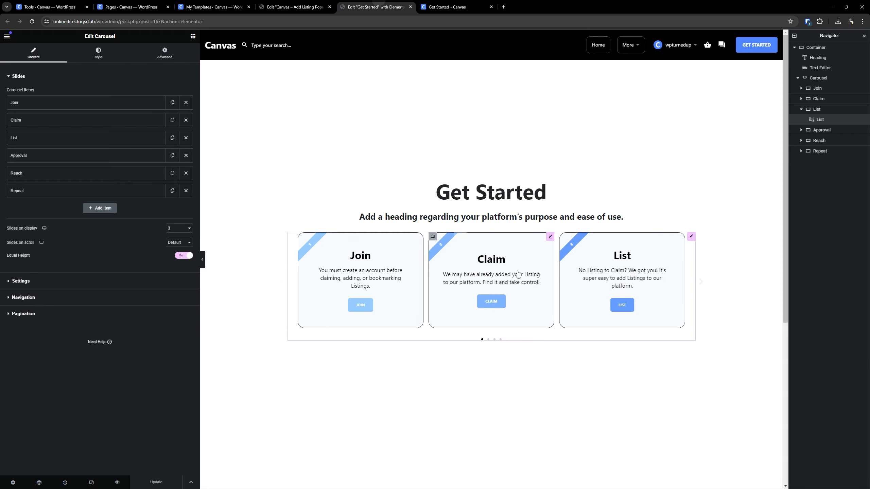
{"action": "left_click", "coordinate": [551, 237]}
{"action": "left_click", "coordinate": [68, 214]}
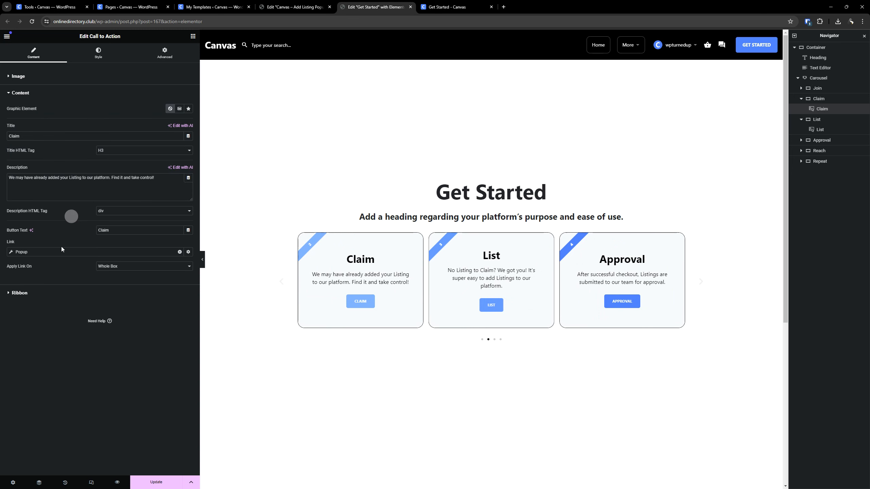
{"action": "left_click", "coordinate": [19, 253]}
{"action": "left_click_drag", "start_coordinate": [21, 253], "coordinate": [33, 269]}
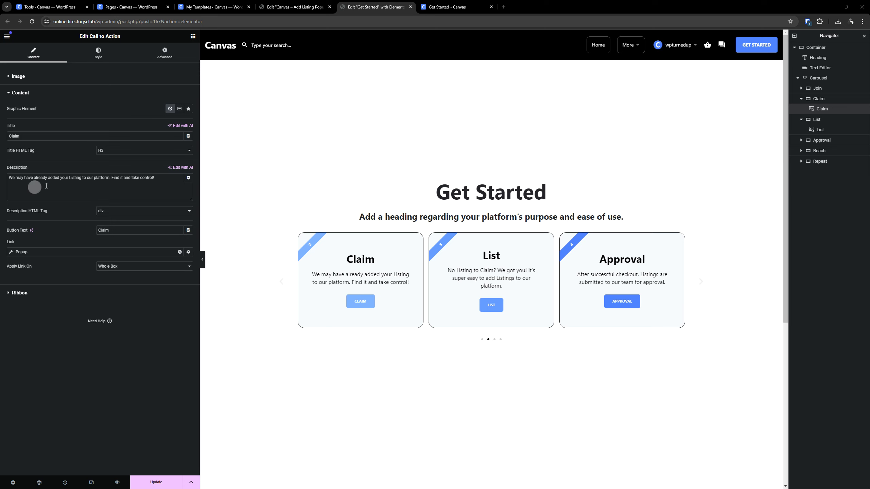
- Import the Claim Listing popup (Light Mode) template file into the Elementor template library
{"action": "left_click", "coordinate": [214, 7]}
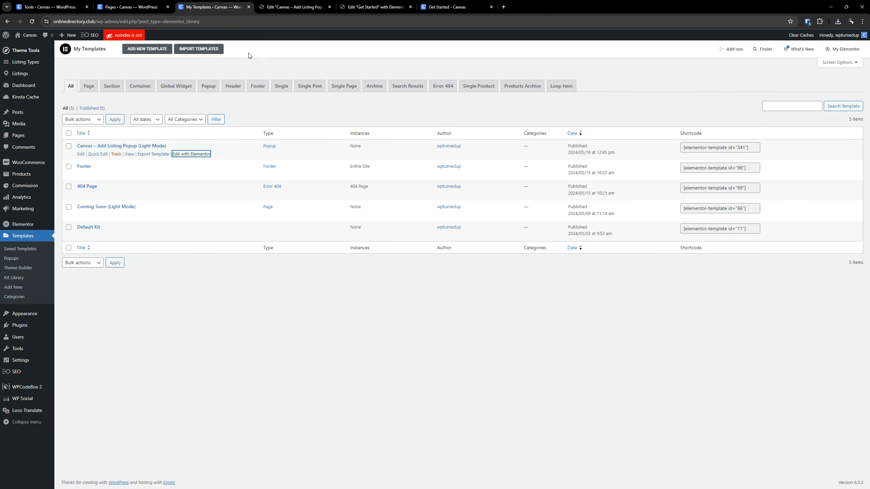
{"action": "left_click", "coordinate": [215, 51]}
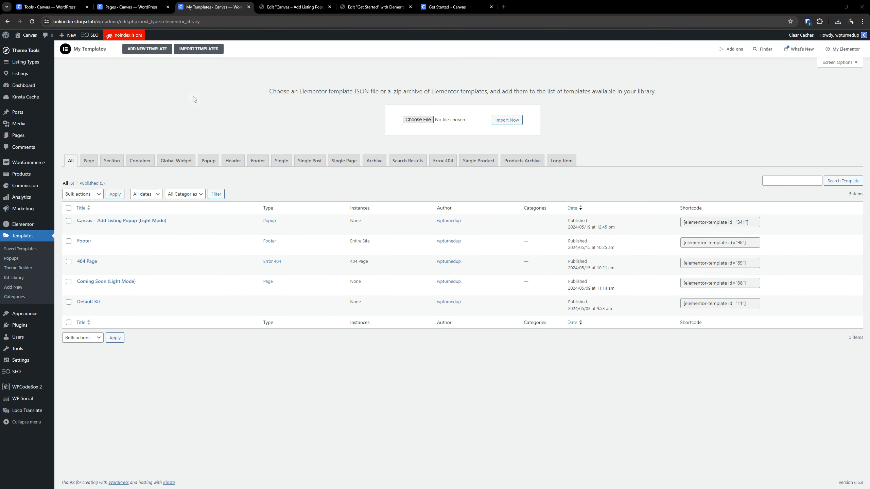
{"action": "left_click", "coordinate": [411, 120]}
{"action": "double_click", "coordinate": [122, 64]}
{"action": "left_click", "coordinate": [499, 120]}
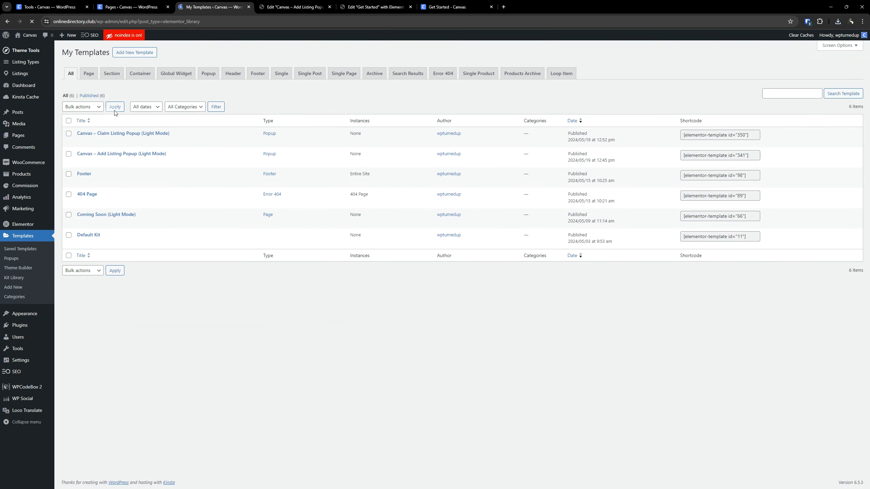
- Open the Claim Listing popup with Elementor in a new browser tab, placed after the Add Listing popup's editor
{"action": "right_click", "coordinate": [205, 154]}
{"action": "left_click", "coordinate": [240, 159]}
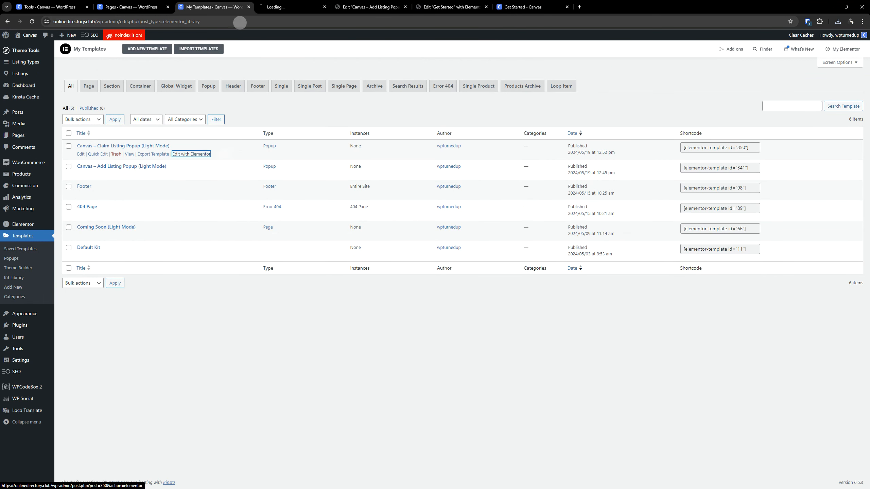
{"action": "left_click_drag", "start_coordinate": [353, 3], "coordinate": [374, 2]}
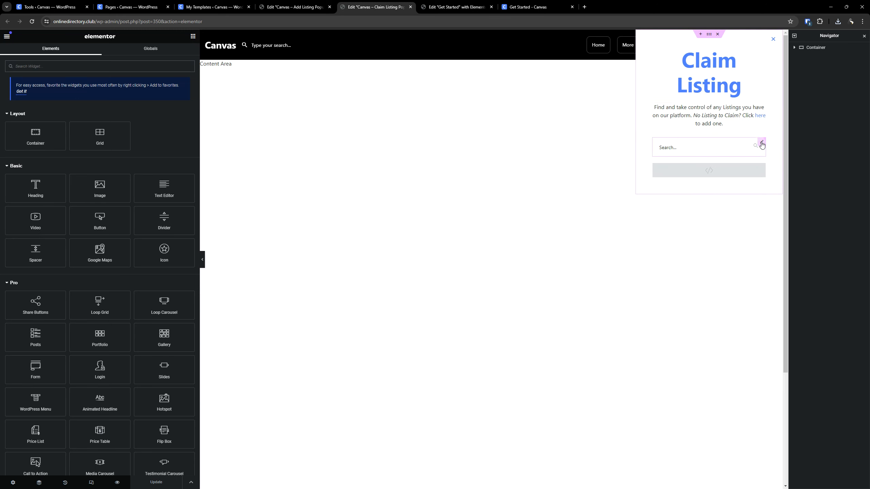
- Give the ML Quick Search shortcode in the Claim Listing popup a classic background in the global color Canvas - Grey
{"action": "left_click", "coordinate": [761, 143]}
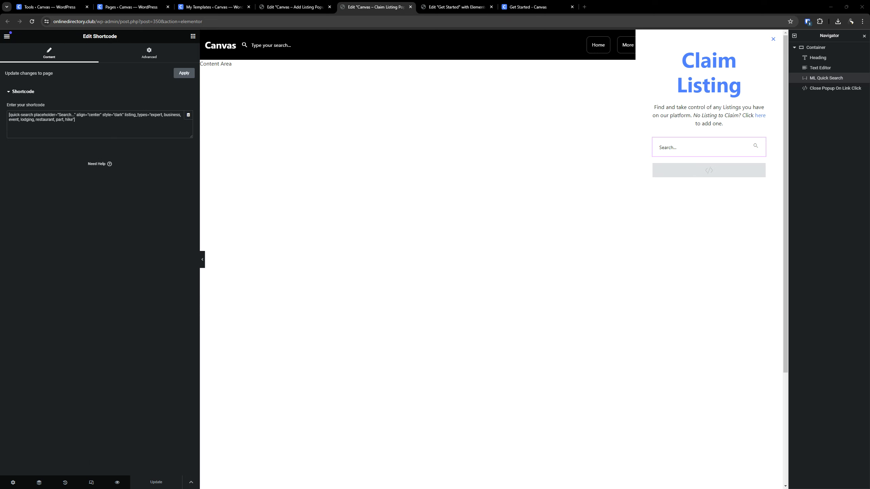
{"action": "left_click", "coordinate": [148, 53]}
{"action": "left_click", "coordinate": [37, 347]}
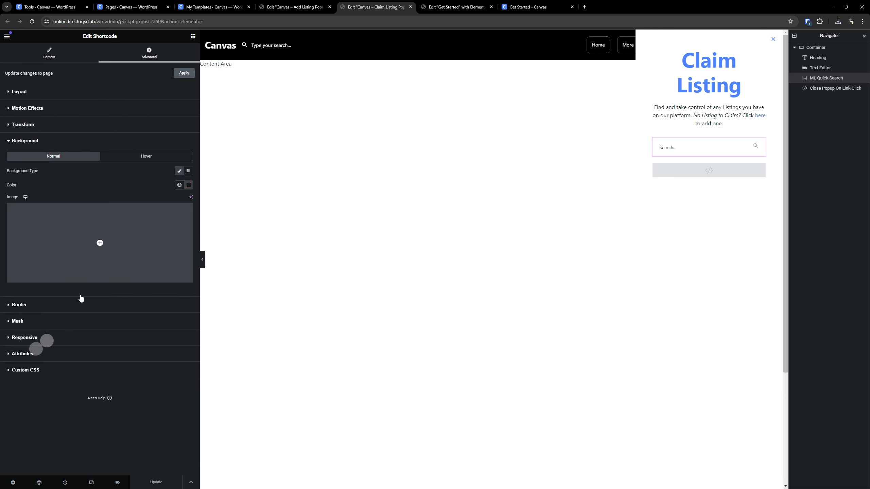
{"action": "left_click", "coordinate": [178, 171]}
{"action": "left_click", "coordinate": [179, 185]}
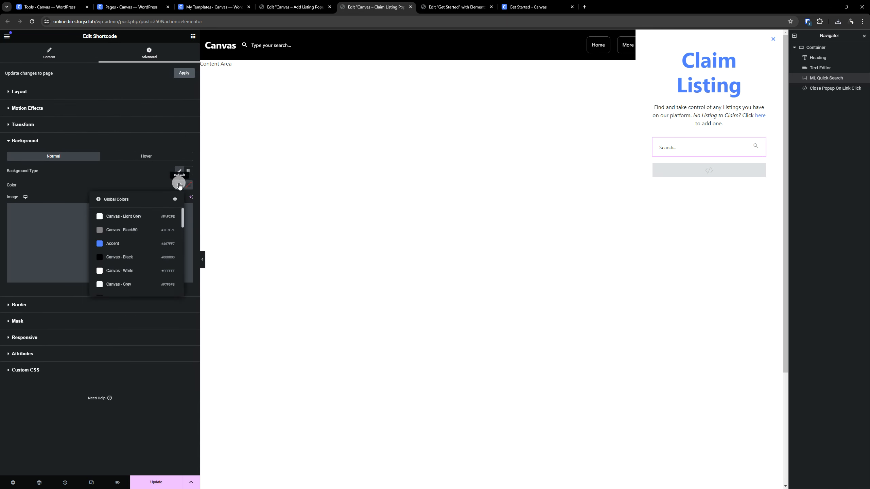
{"action": "left_click", "coordinate": [140, 284]}
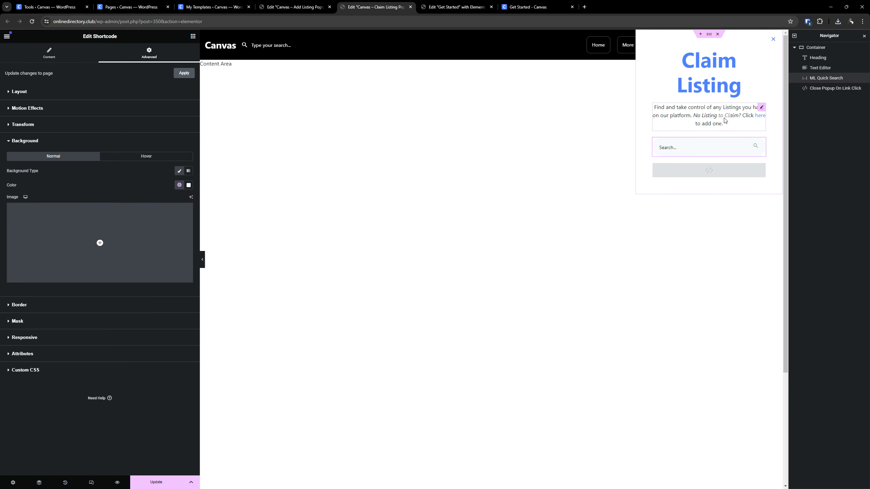
- Open the Claim Listing popup's description text and examine the "here" link in its HTML code
{"action": "left_click", "coordinate": [742, 115]}
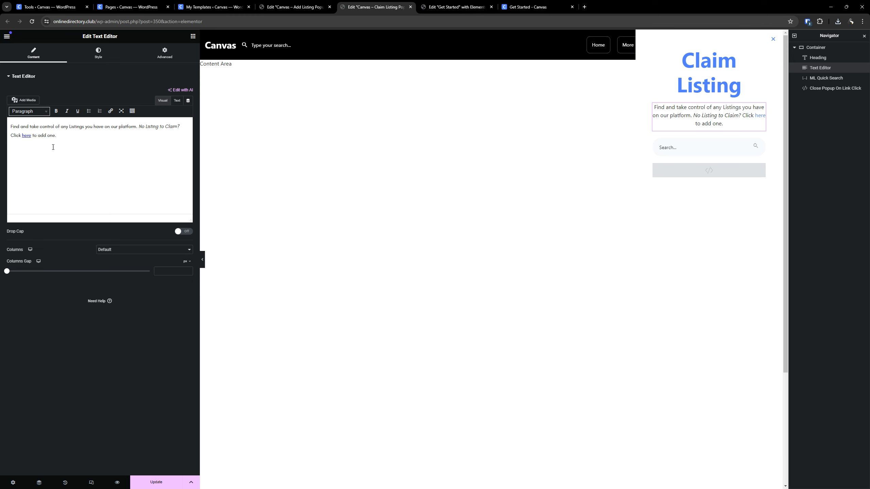
{"action": "left_click", "coordinate": [27, 136]}
{"action": "left_click", "coordinate": [174, 101]}
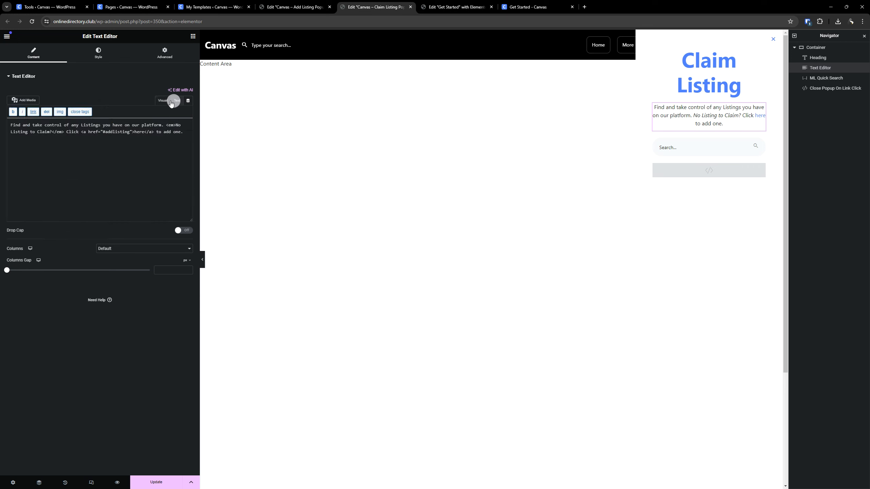
- Return the description text to the visual editor and examine the listing types in the ML Quick Search shortcode
{"action": "left_click", "coordinate": [167, 103]}
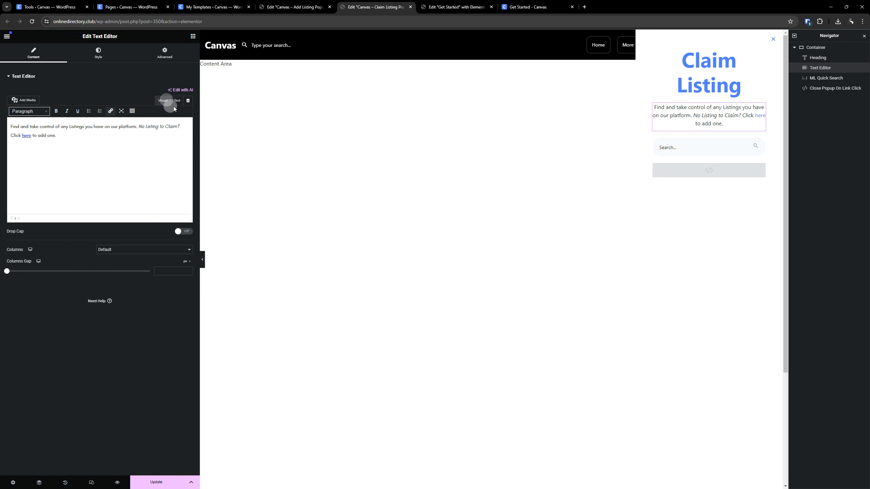
{"action": "left_click", "coordinate": [720, 144]}
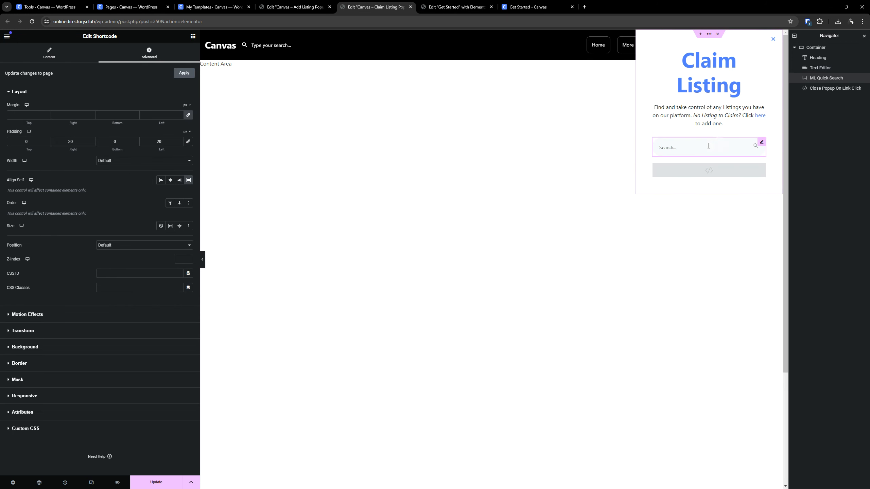
{"action": "left_click", "coordinate": [49, 54]}
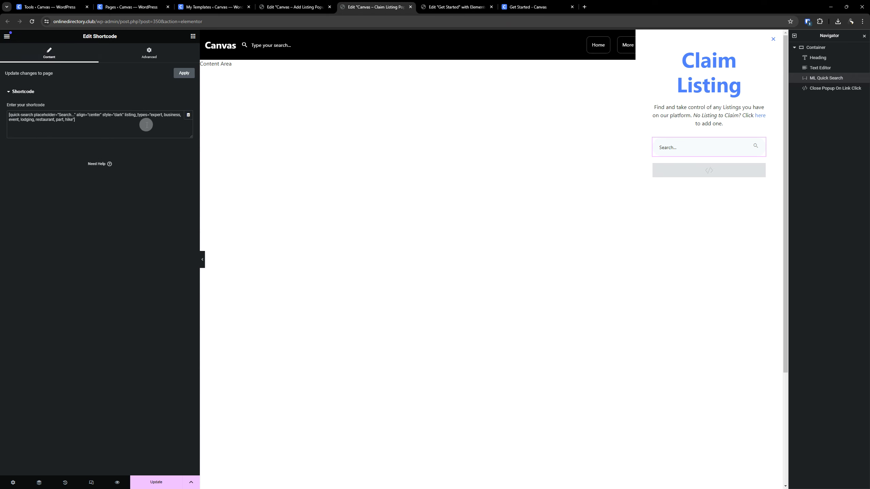
{"action": "left_click", "coordinate": [156, 115]}
- Open the Close Popup On Link Click code, then save the Claim Listing popup without adding display conditions
{"action": "left_click", "coordinate": [686, 177]}
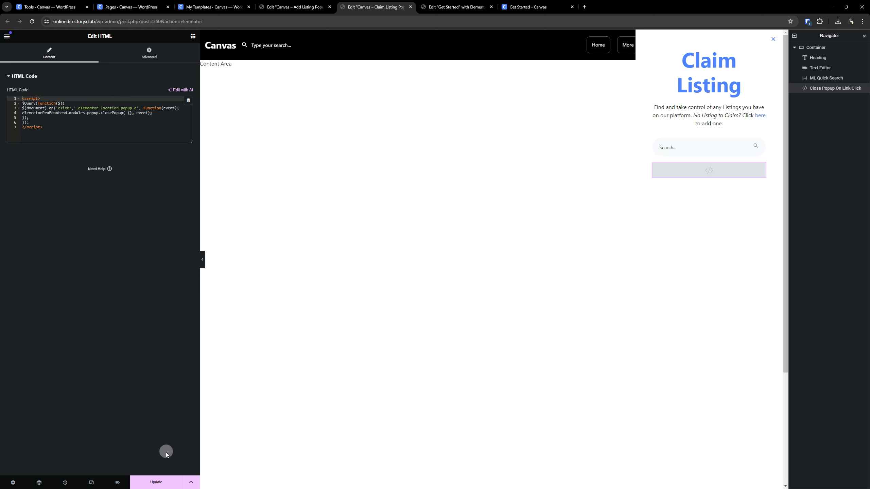
{"action": "left_click", "coordinate": [167, 484]}
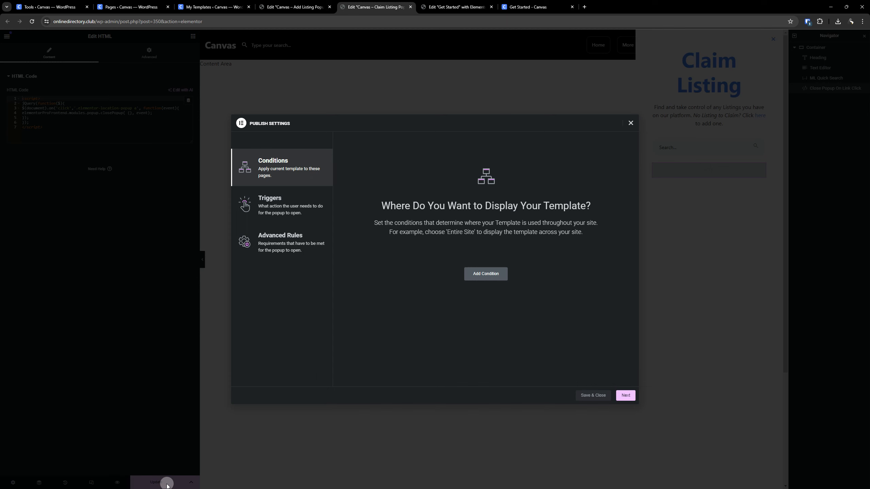
{"action": "left_click", "coordinate": [593, 395]}
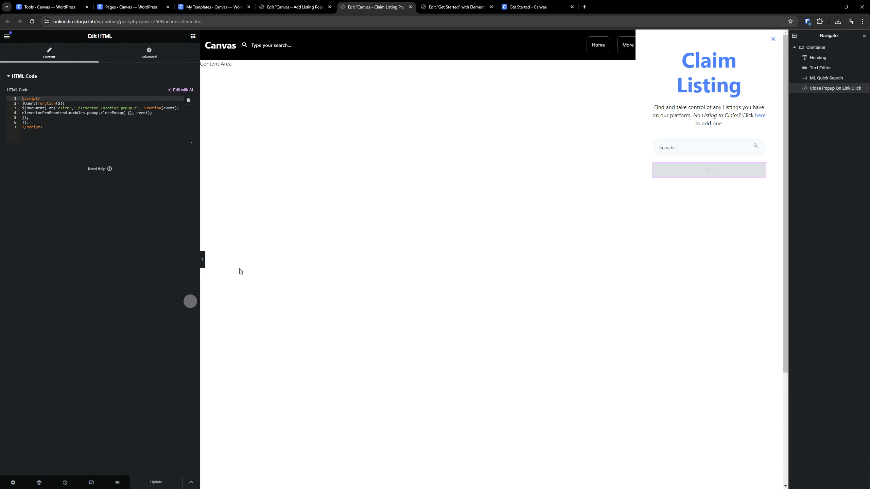
- Link the Get Started page's Claim card to the Canvas - Claim Listing Popup (Light Mode) and update the page
{"action": "left_click", "coordinate": [527, 4]}
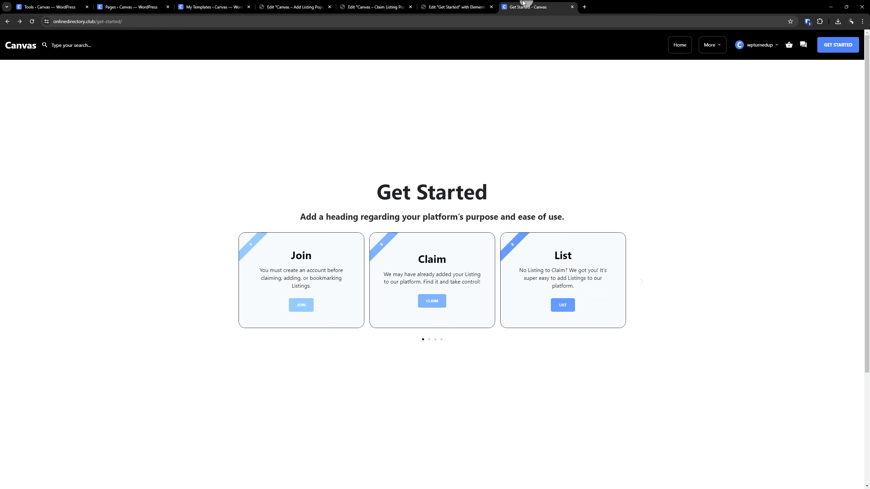
{"action": "left_click", "coordinate": [448, 6]}
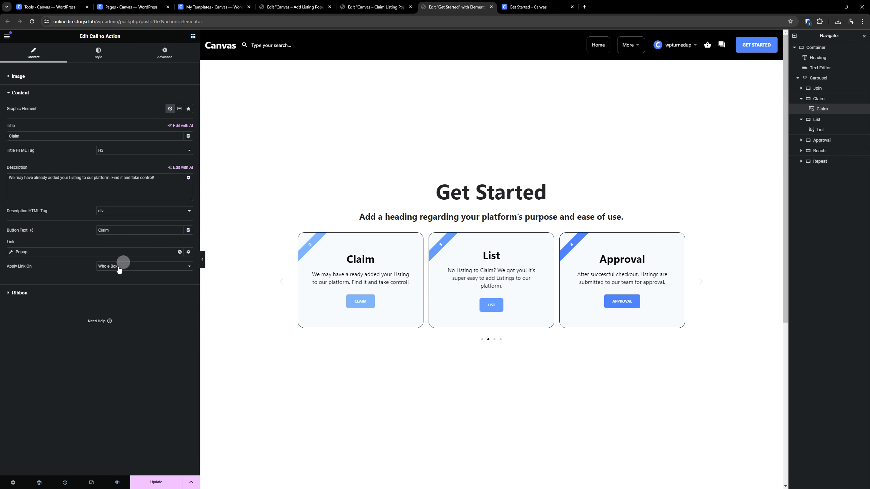
{"action": "left_click", "coordinate": [22, 252]}
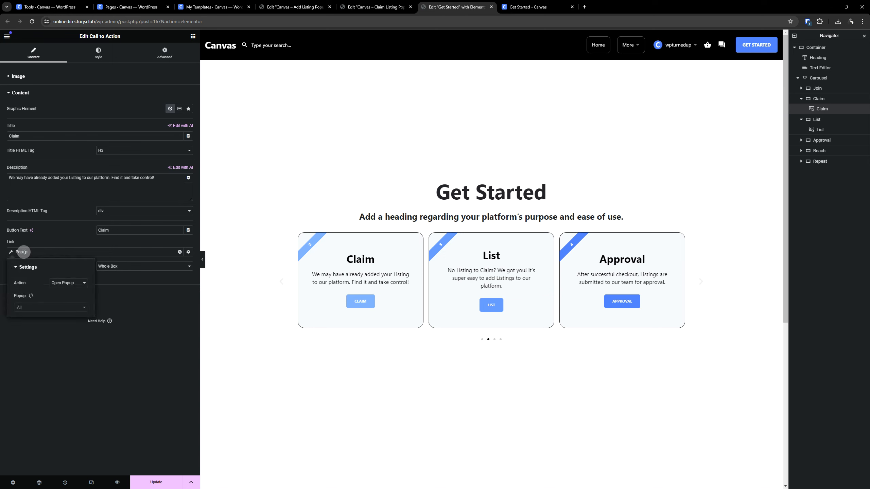
{"action": "left_click", "coordinate": [37, 304]}
{"action": "type", "text": "claim"}
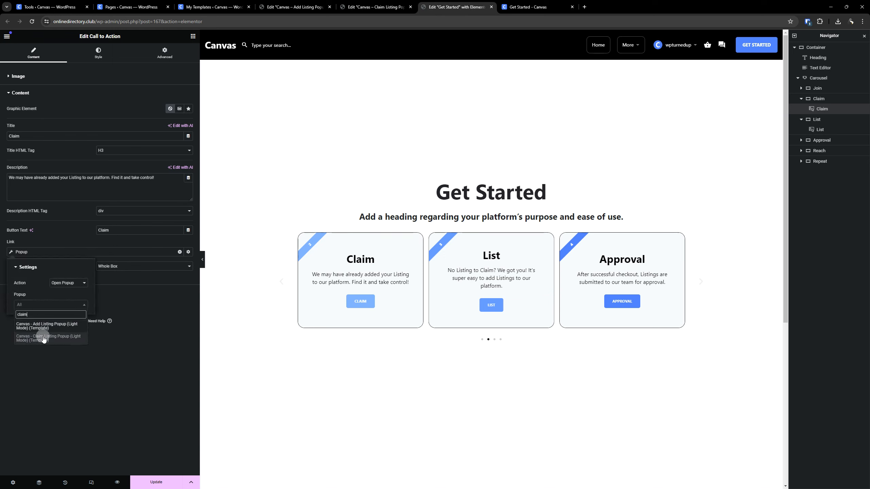
{"action": "left_click", "coordinate": [43, 339]}
{"action": "left_click", "coordinate": [158, 479]}
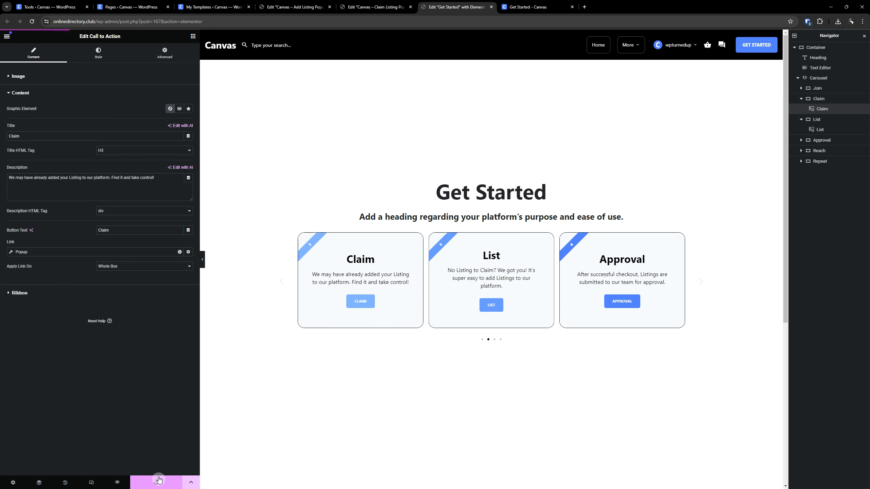
- Set the Claim Listing popup's overlay to the global color Popup (Overlay) and save the popup
{"action": "left_click", "coordinate": [384, 6]}
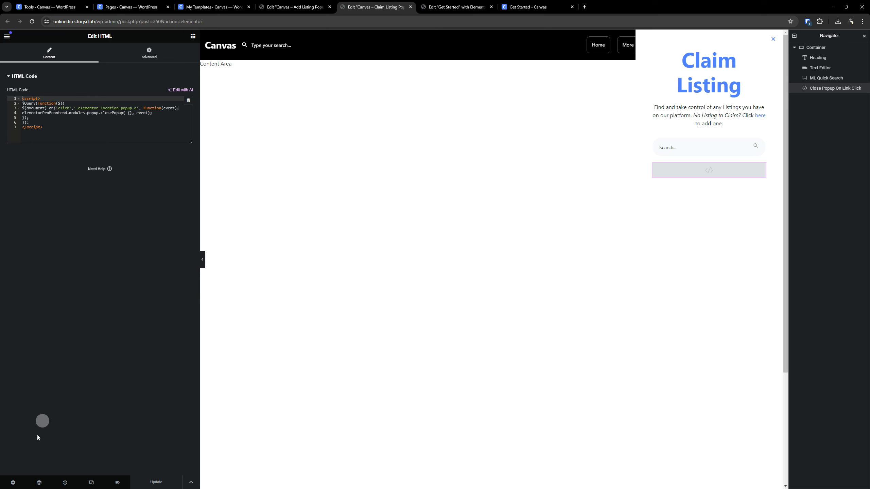
{"action": "left_click", "coordinate": [13, 483]}
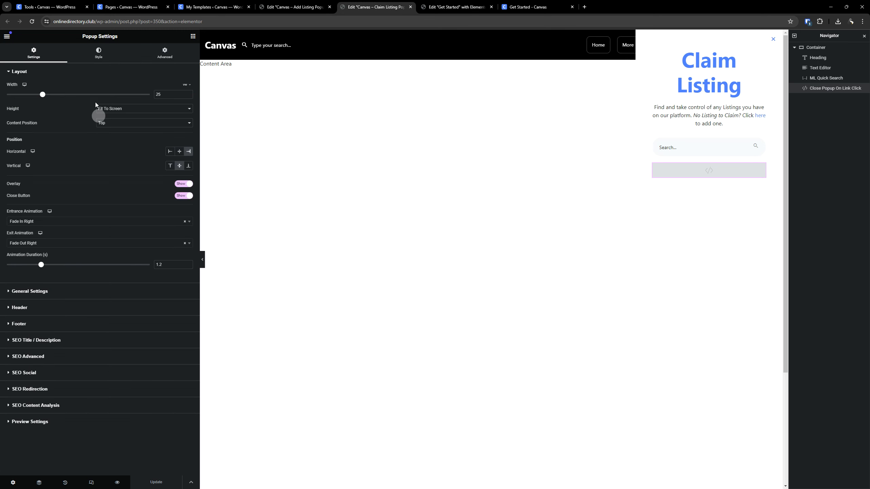
{"action": "left_click", "coordinate": [99, 52]}
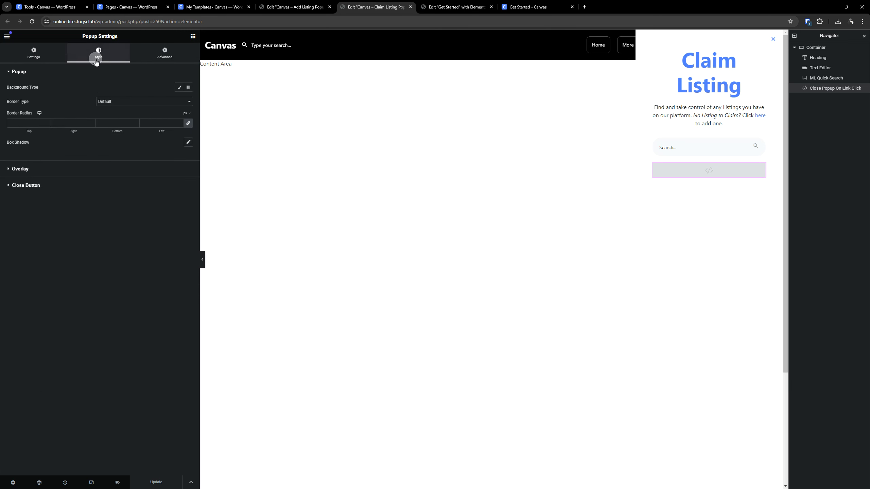
{"action": "left_click", "coordinate": [49, 169]}
{"action": "left_click", "coordinate": [179, 117]}
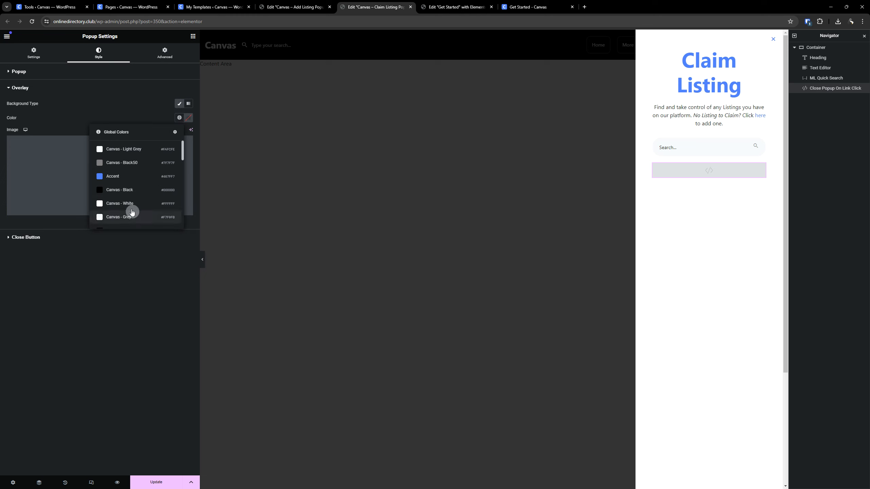
{"action": "scroll", "coordinate": [132, 213], "scroll_direction": "down", "scroll_amount": 5}
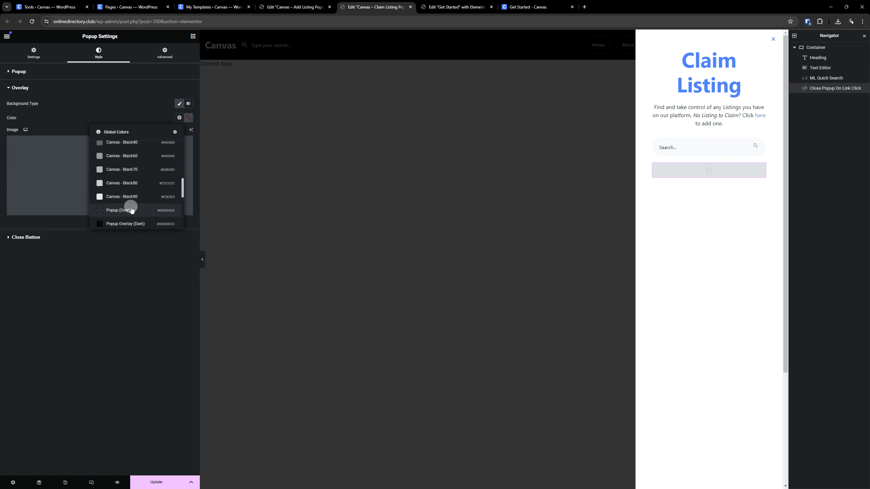
{"action": "left_click", "coordinate": [131, 210]}
{"action": "left_click", "coordinate": [161, 477]}
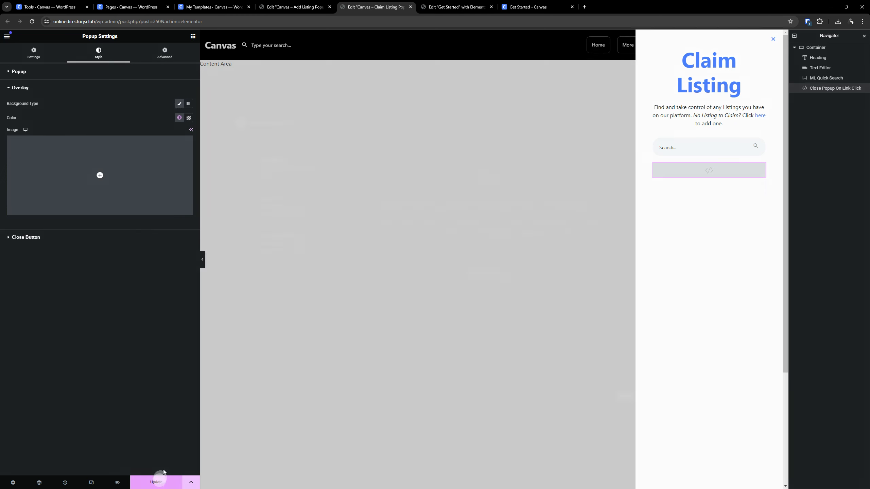
{"action": "left_click", "coordinate": [589, 398]}
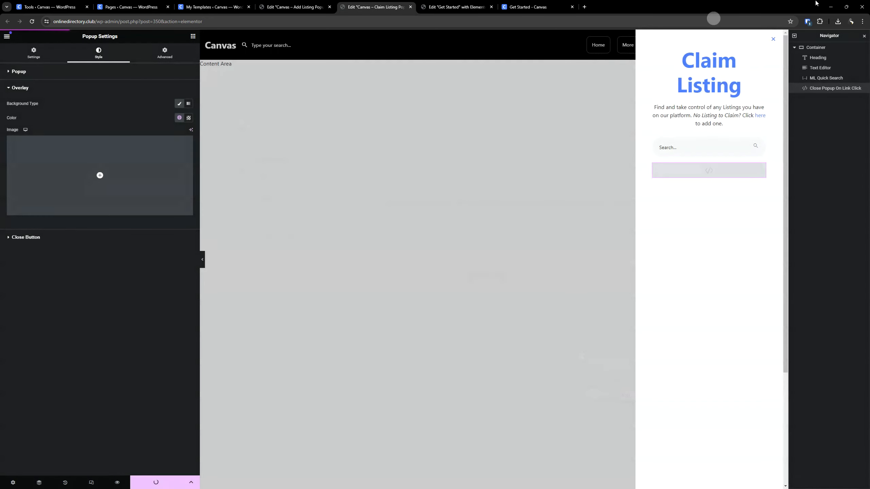
- Reload the live Get Started page, test the Claim card's popup with the search text "d", and close the popup
{"action": "left_click", "coordinate": [527, 7]}
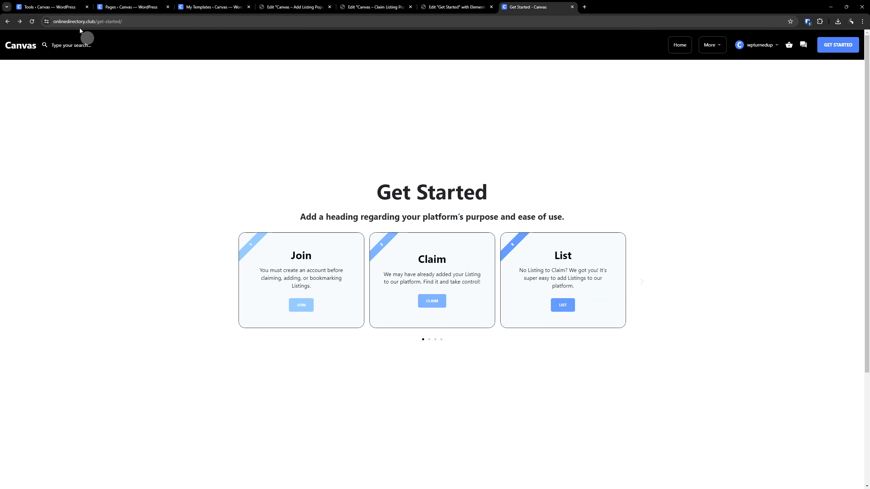
{"action": "left_click", "coordinate": [32, 21]}
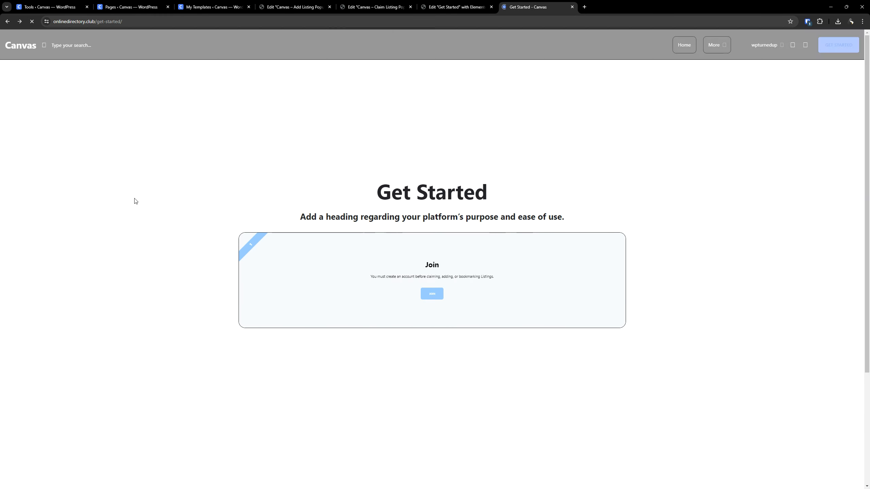
{"action": "left_click", "coordinate": [436, 303]}
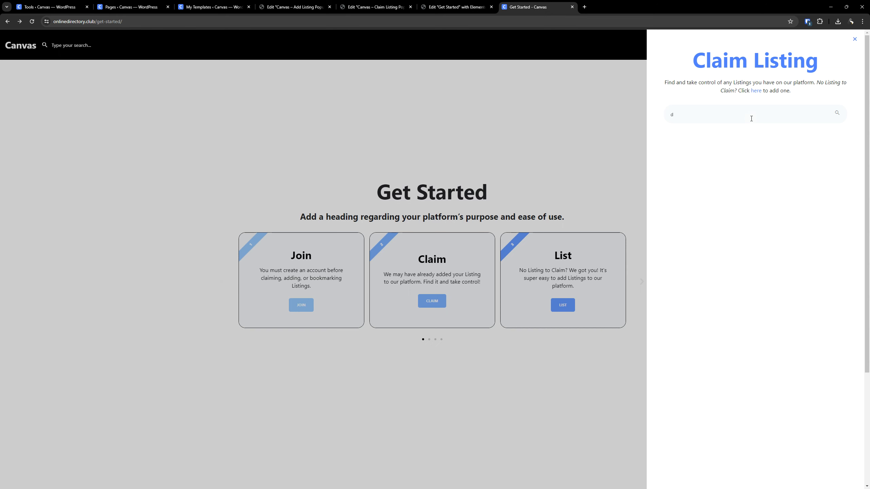
{"action": "left_click", "coordinate": [357, 117]}
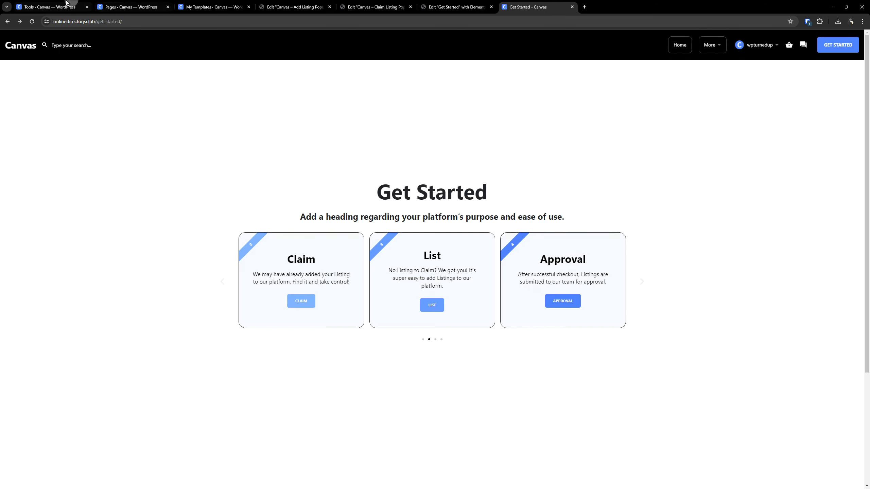
- Open the form for adding a new listing in a separate browser tab from the WordPress dashboard
{"action": "left_click", "coordinate": [68, 6]}
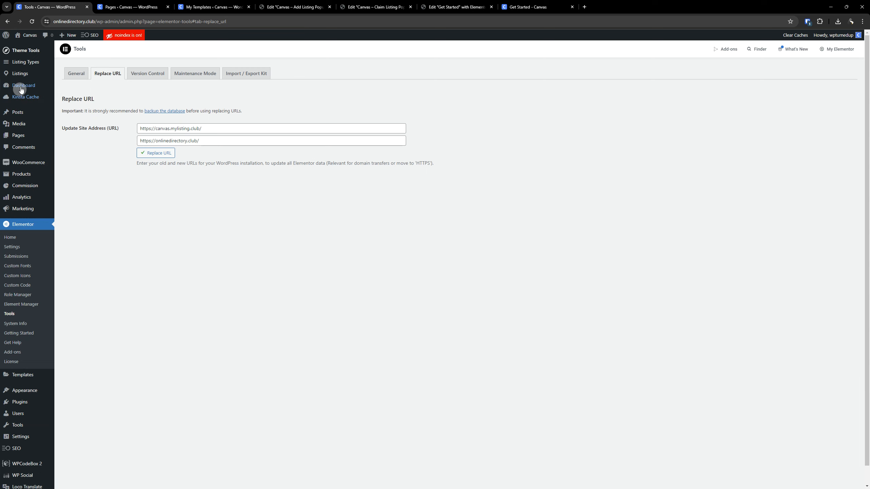
{"action": "mouse_move", "coordinate": [29, 78]}
{"action": "right_click", "coordinate": [69, 85]}
{"action": "left_click", "coordinate": [96, 88]}
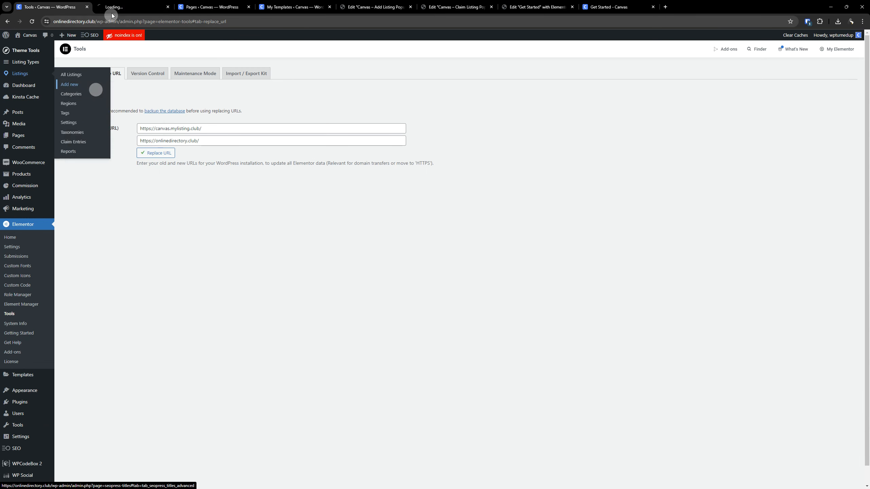
{"action": "left_click", "coordinate": [123, 6]}
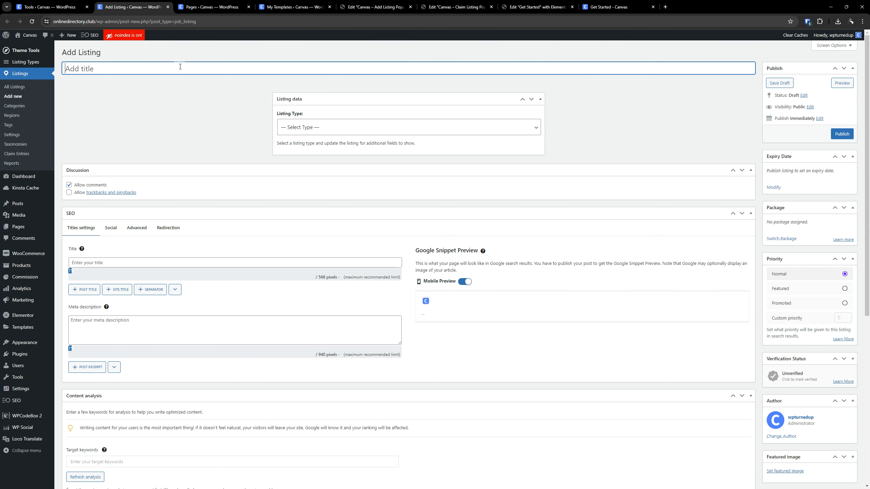
- Title the new listing "Expert 1", assign it the Expert listing type, and publish it
{"action": "type", "text": "Expo"}
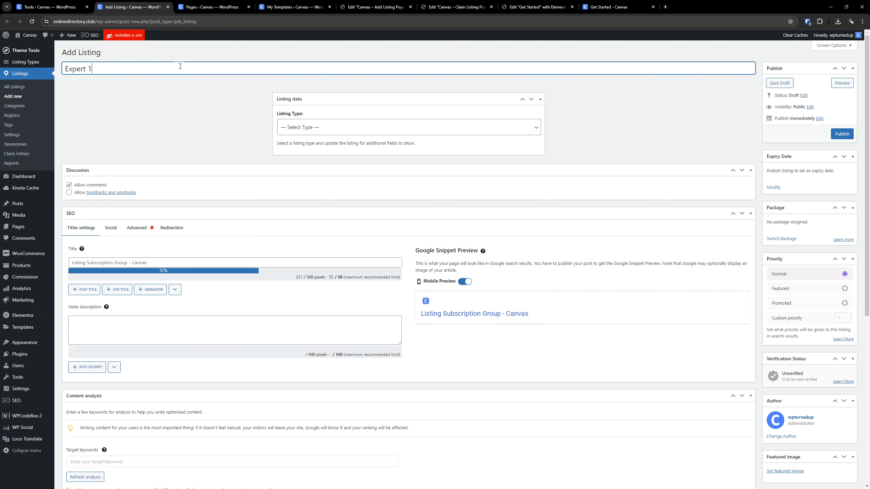
{"action": "left_click", "coordinate": [328, 127]}
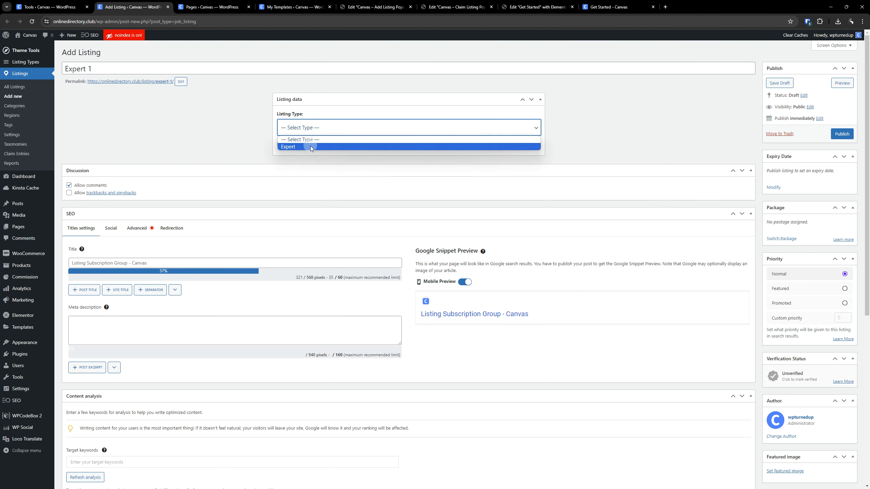
{"action": "left_click", "coordinate": [310, 146]}
{"action": "left_click", "coordinate": [457, 70]}
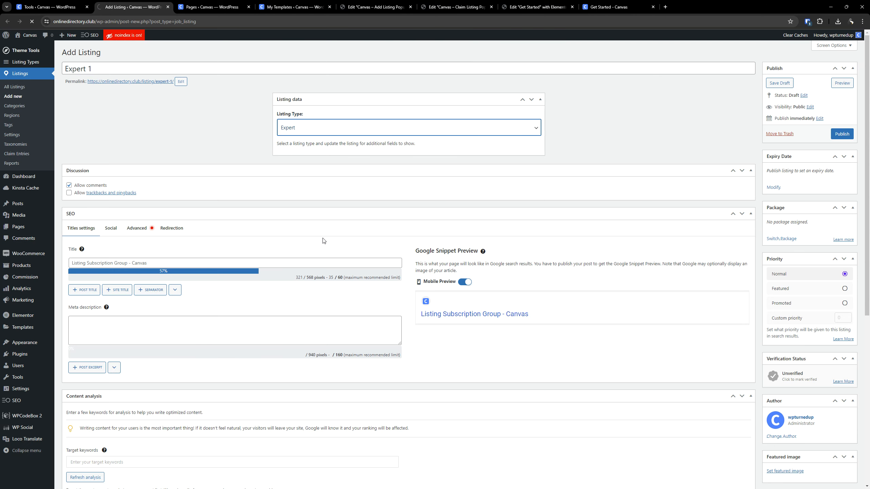
{"action": "left_click", "coordinate": [835, 152]}
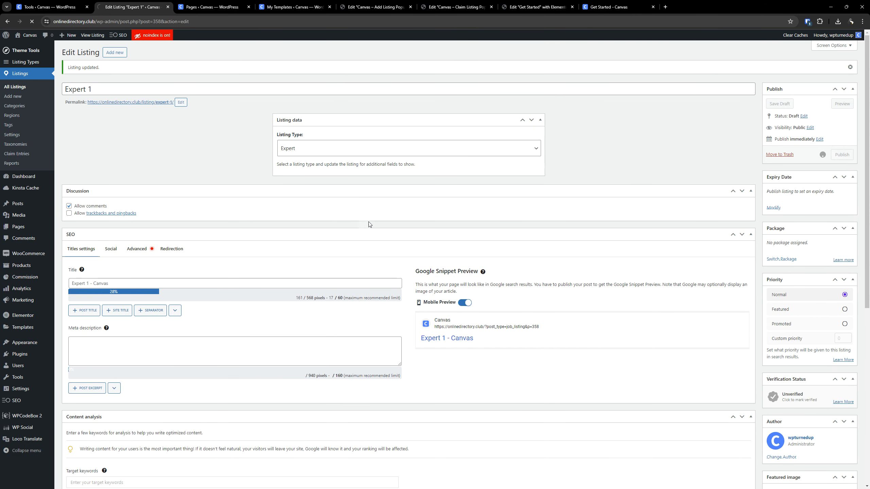
{"action": "left_click", "coordinate": [842, 156]}
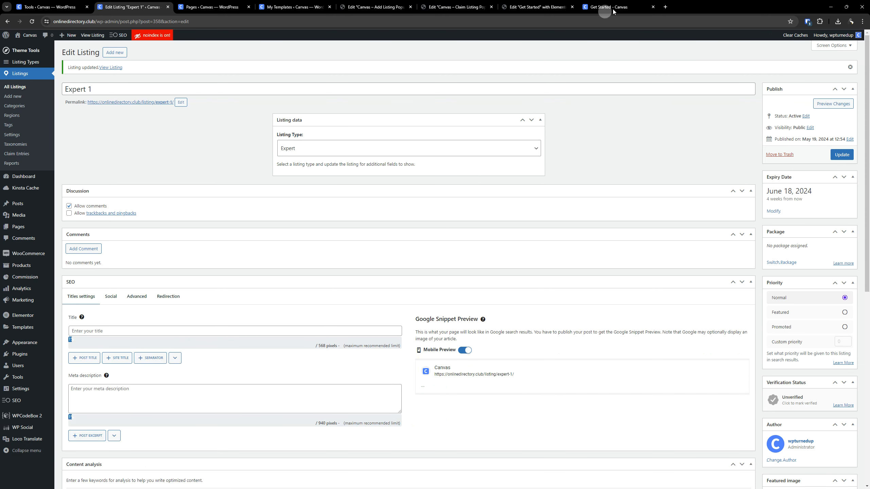
- Reload the live Get Started page, search for "exper" in the Claim Listing popup, and clear the search text
{"action": "left_click", "coordinate": [602, 7]}
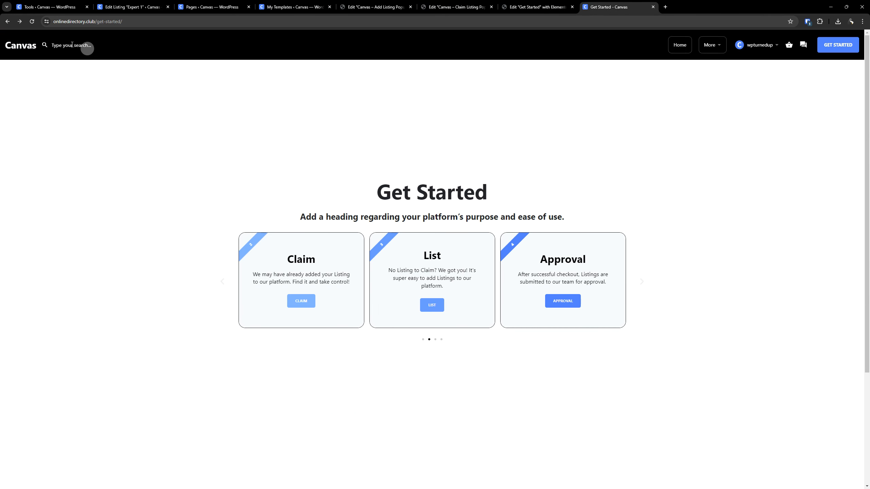
{"action": "left_click", "coordinate": [33, 23]}
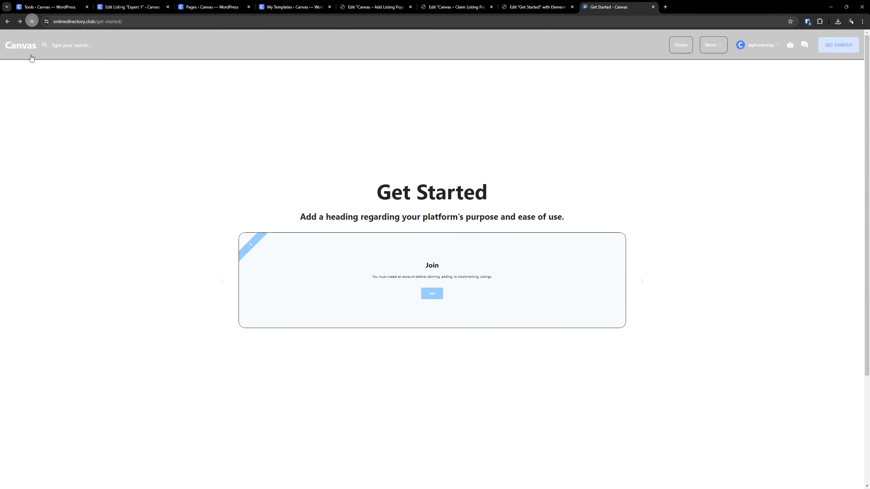
{"action": "left_click", "coordinate": [438, 307]}
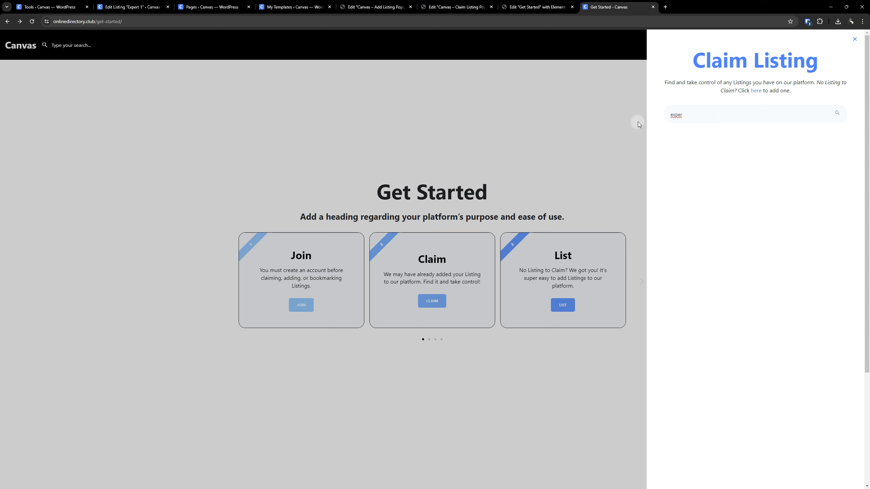
{"action": "key", "text": "BackSpace"}
{"action": "key", "text": "BackSpace"}
{"action": "key", "text": "BackSpace"}
{"action": "key", "text": "BackSpace"}
{"action": "key", "text": "BackSpace"}
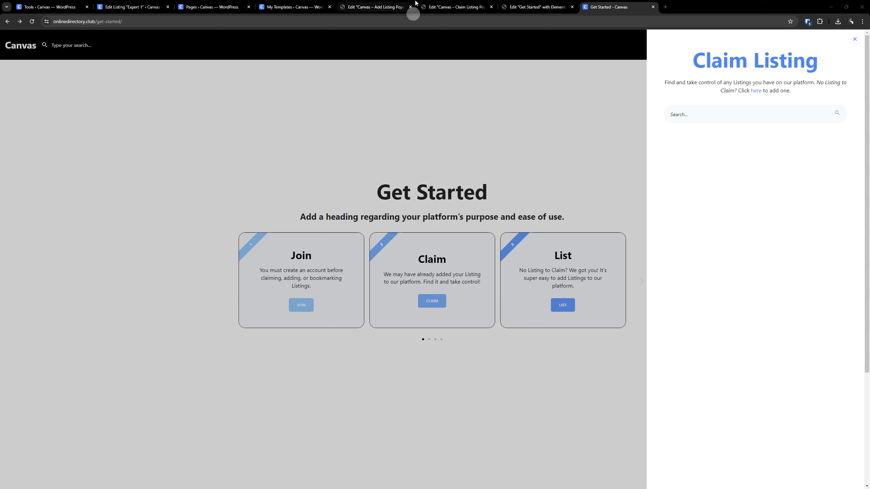
- Apply the XS (Semi Bold) global font to the description text in the Claim Listing popup
{"action": "left_click", "coordinate": [452, 7]}
{"action": "left_click", "coordinate": [667, 115]}
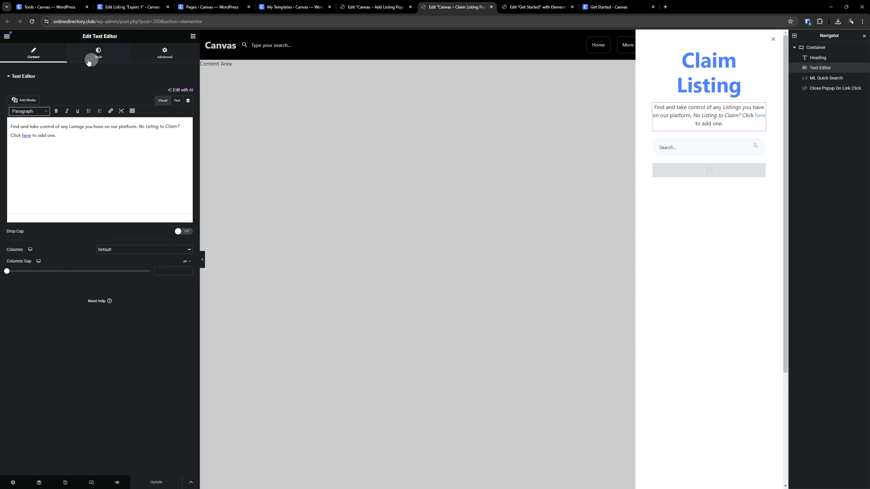
{"action": "left_click", "coordinate": [98, 53]}
{"action": "left_click", "coordinate": [178, 120]}
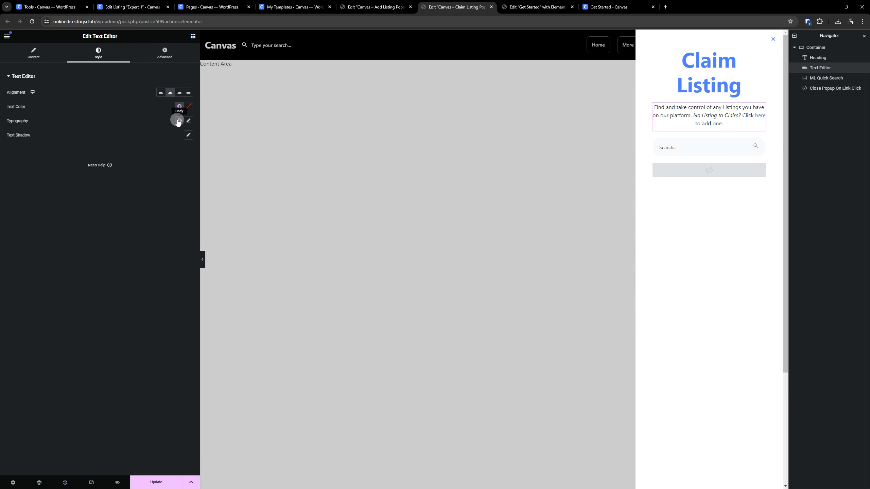
{"action": "scroll", "coordinate": [132, 165], "scroll_direction": "down", "scroll_amount": 5}
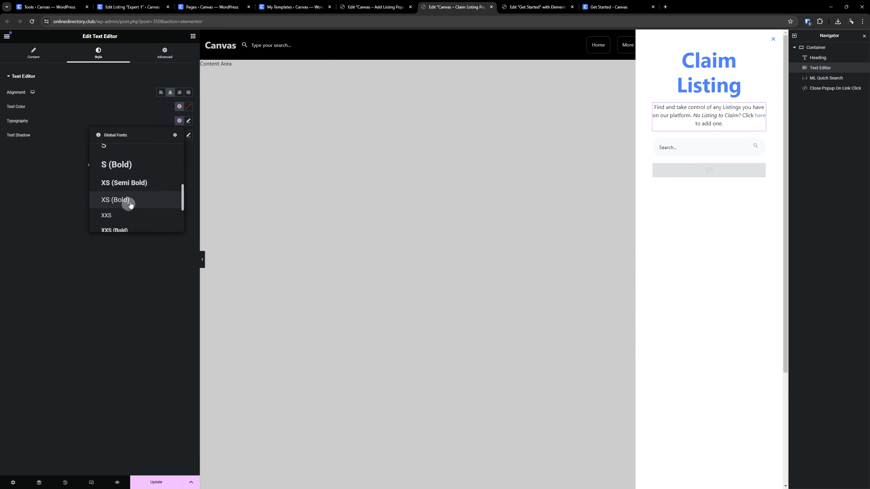
{"action": "left_click", "coordinate": [132, 186]}
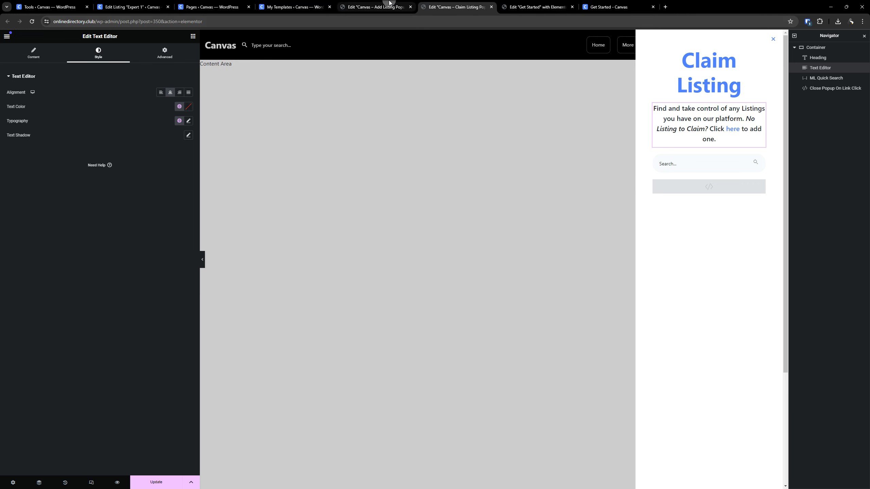
- Copy the Claim Listing popup's description text style onto the description text in the Add Listing popup
{"action": "left_click", "coordinate": [376, 6]}
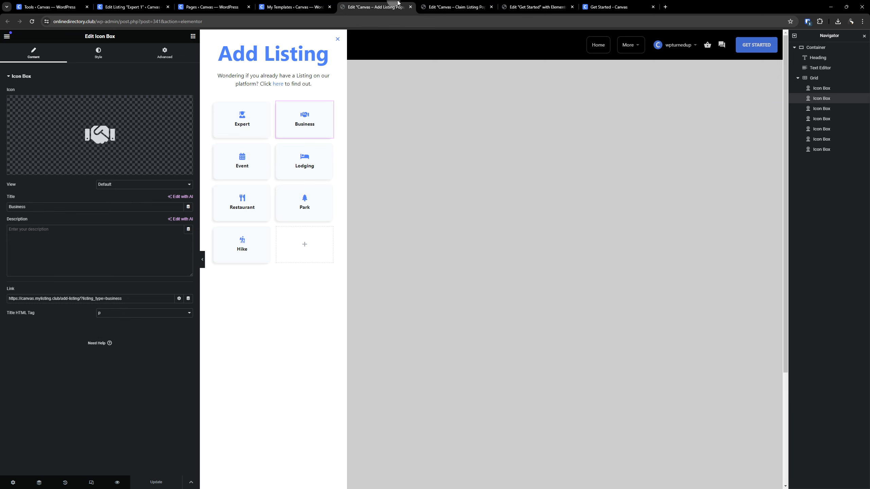
{"action": "left_click", "coordinate": [444, 7]}
{"action": "right_click", "coordinate": [669, 109]}
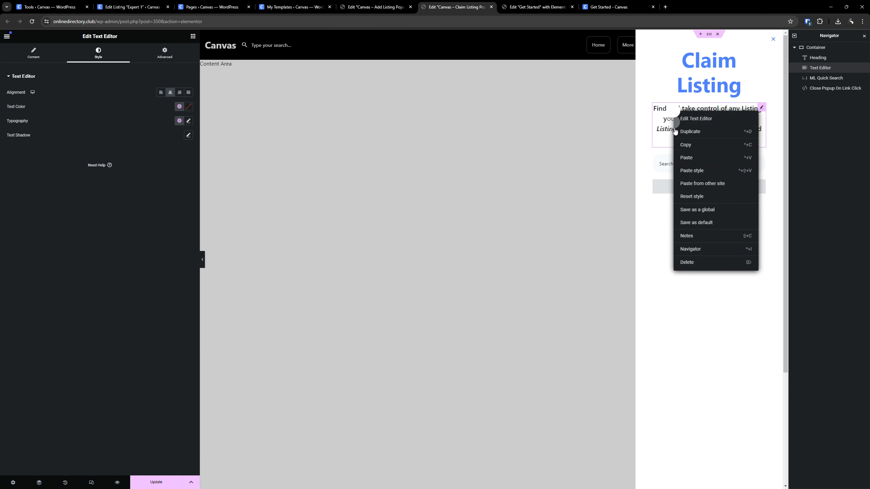
{"action": "left_click", "coordinate": [683, 144]}
{"action": "left_click", "coordinate": [376, 7]}
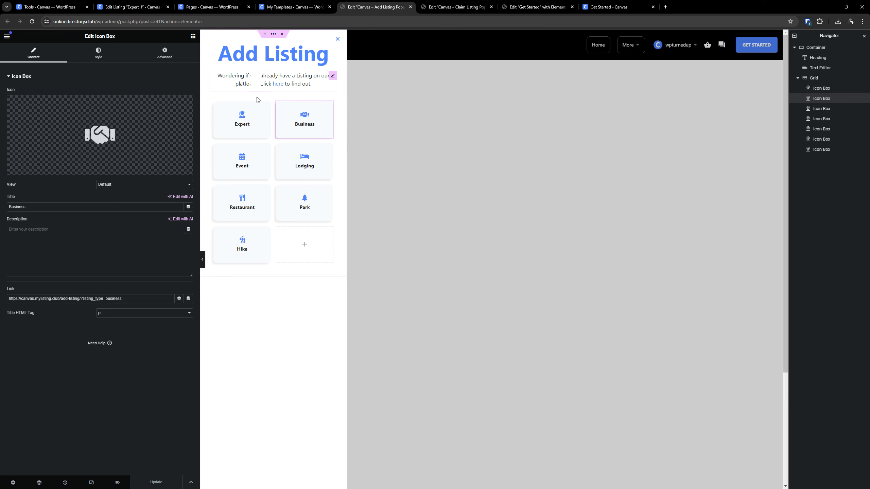
{"action": "right_click", "coordinate": [258, 81]}
{"action": "left_click", "coordinate": [278, 135]}
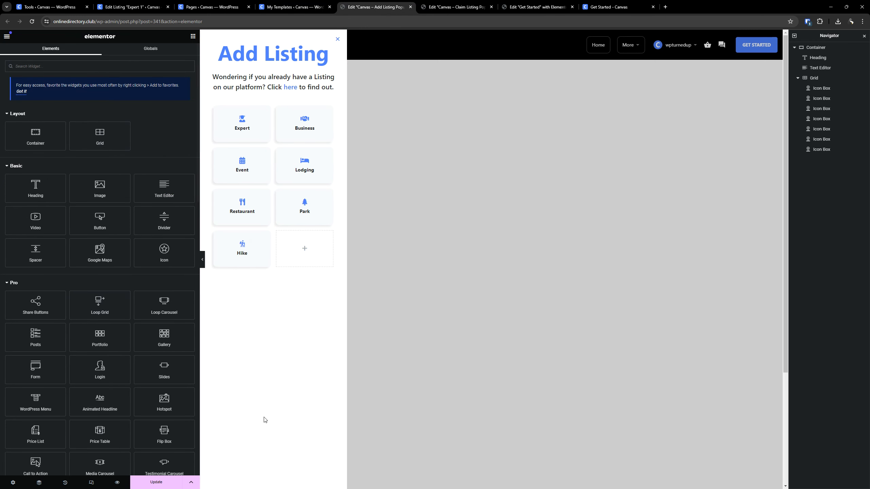
- Save the Add Listing and Claim Listing popups, leaving their display conditions and triggers unset
{"action": "left_click", "coordinate": [157, 482]}
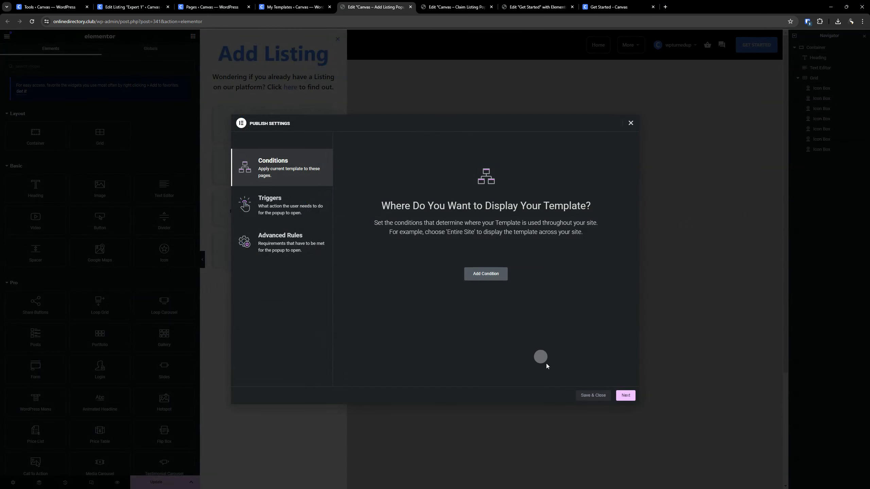
{"action": "left_click", "coordinate": [592, 395]}
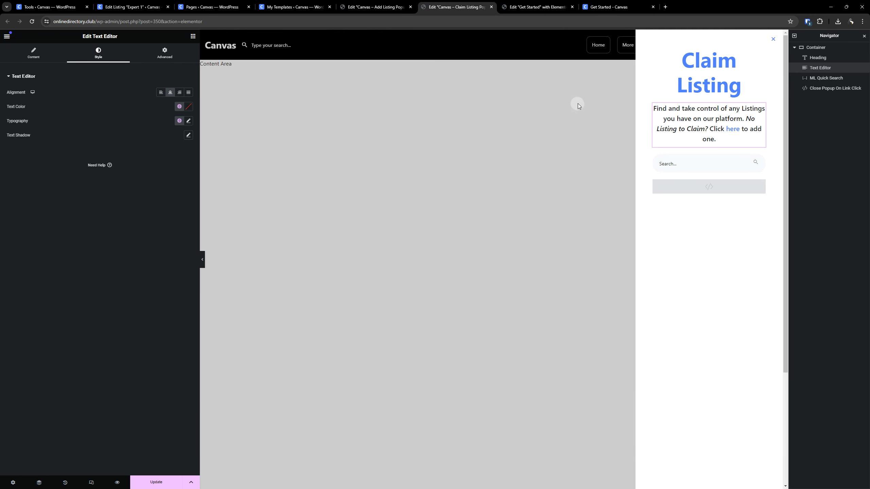
{"action": "left_click", "coordinate": [161, 481]}
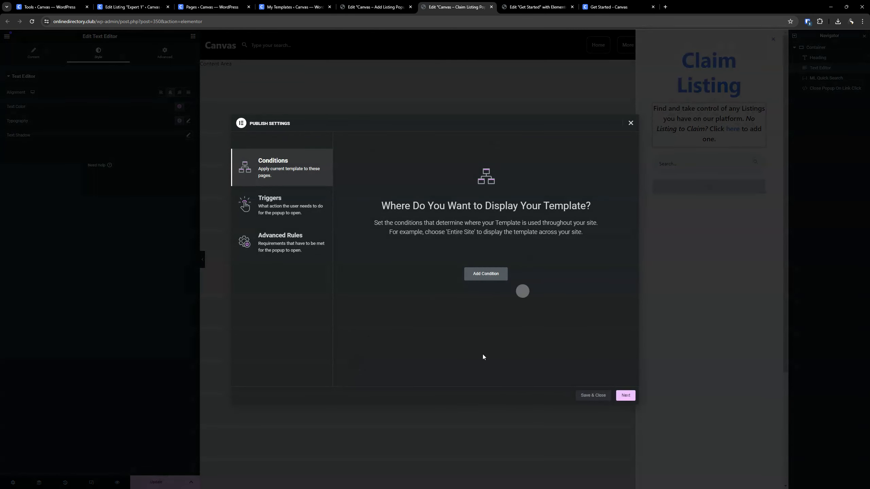
{"action": "left_click", "coordinate": [624, 397]}
{"action": "left_click", "coordinate": [597, 401]}
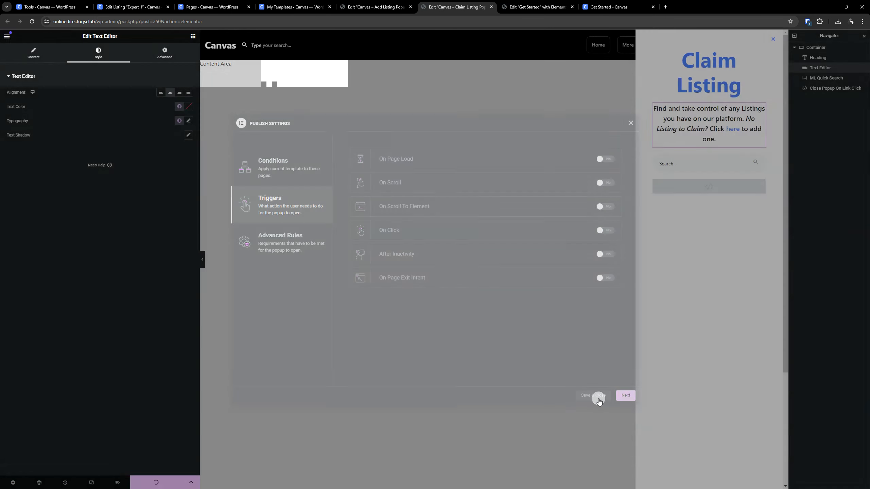
- Reload the live Get Started page, open the Claim Listing popup, and test the "here" links between the two popups
{"action": "left_click", "coordinate": [609, 3]}
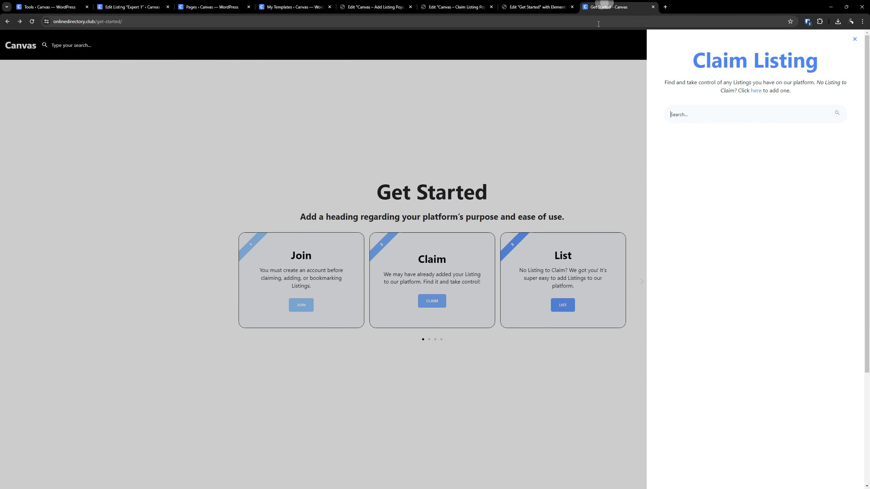
{"action": "left_click", "coordinate": [856, 39]}
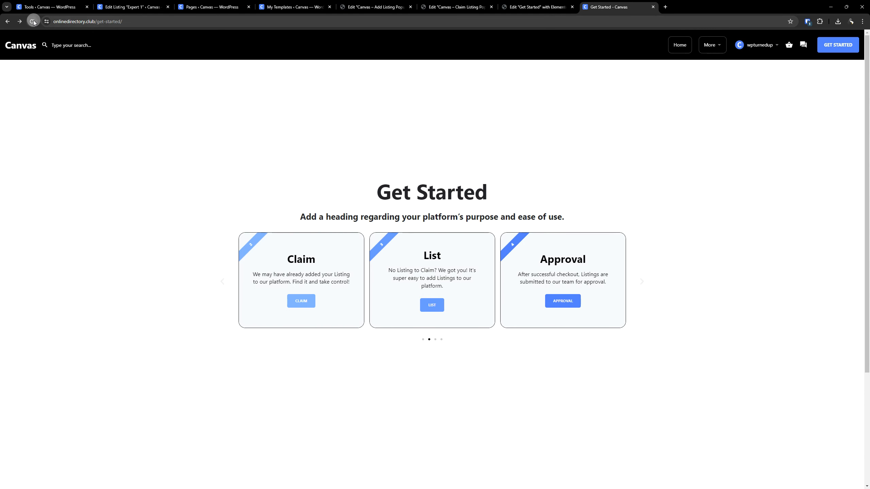
{"action": "left_click", "coordinate": [33, 22]}
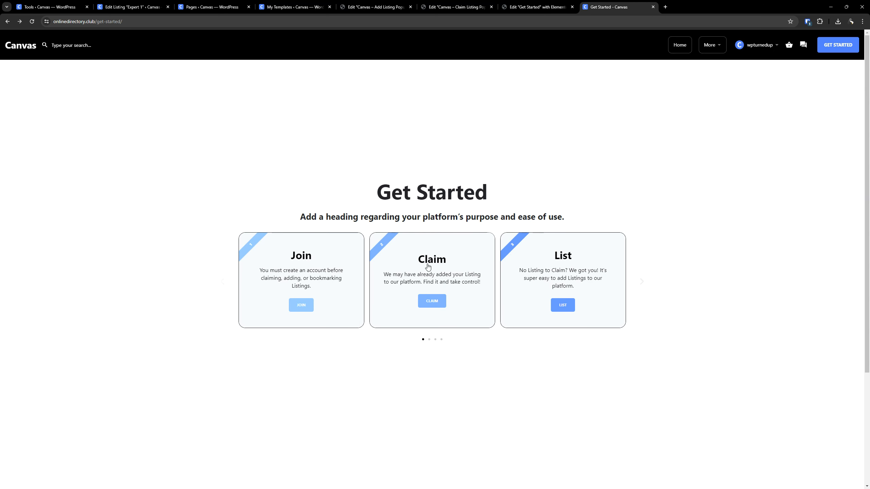
{"action": "left_click", "coordinate": [563, 310]}
{"action": "left_click", "coordinate": [439, 304]}
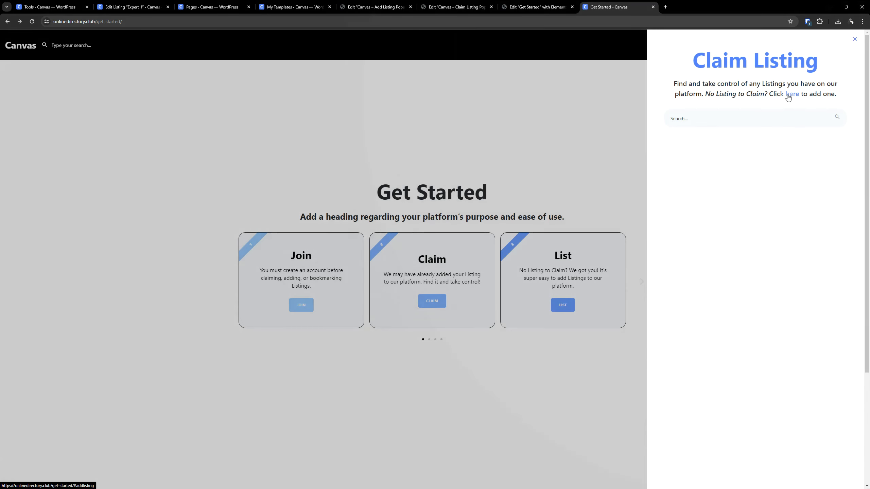
{"action": "left_click", "coordinate": [787, 95]}
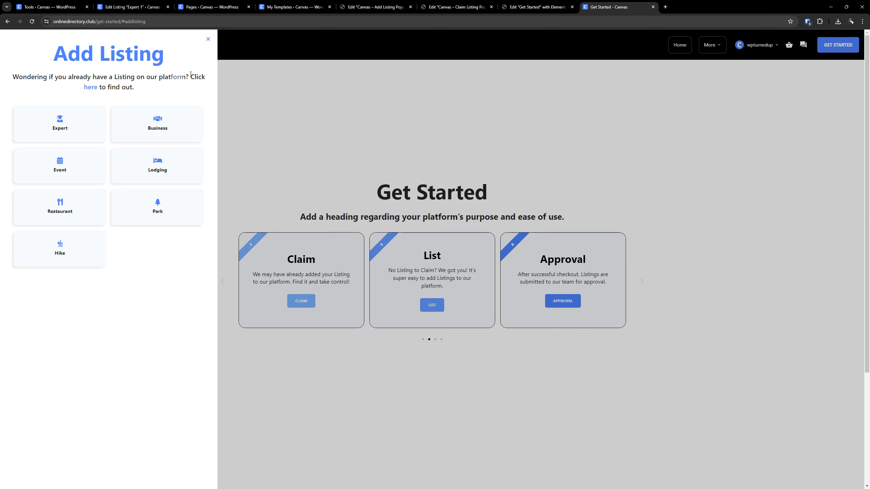
{"action": "left_click", "coordinate": [96, 88]}
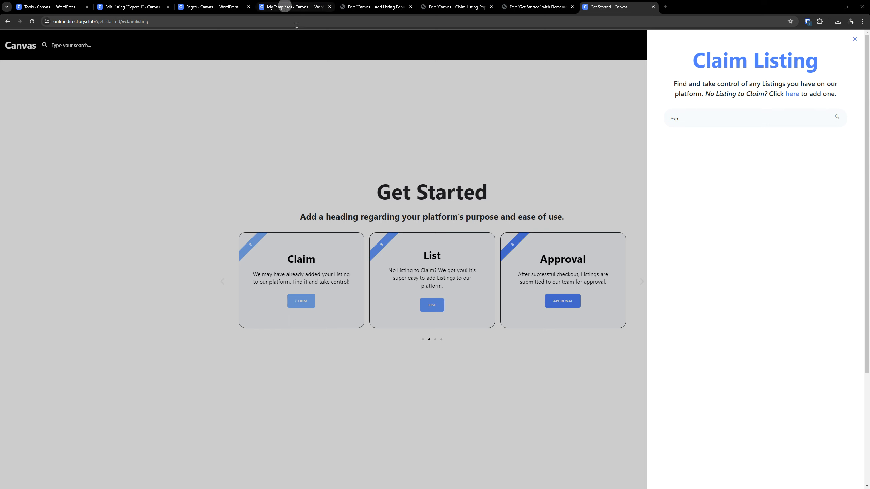
- Retitle the Expert 1 listing "Expert, CPA P4a" and regenerate its permalink slug from the new title
{"action": "left_click", "coordinate": [151, 6]}
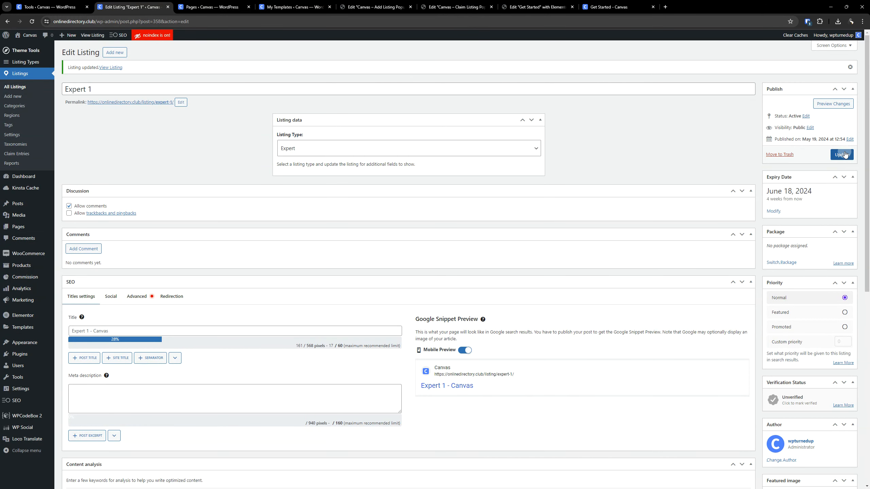
{"action": "scroll", "coordinate": [708, 275], "scroll_direction": "down", "scroll_amount": 3}
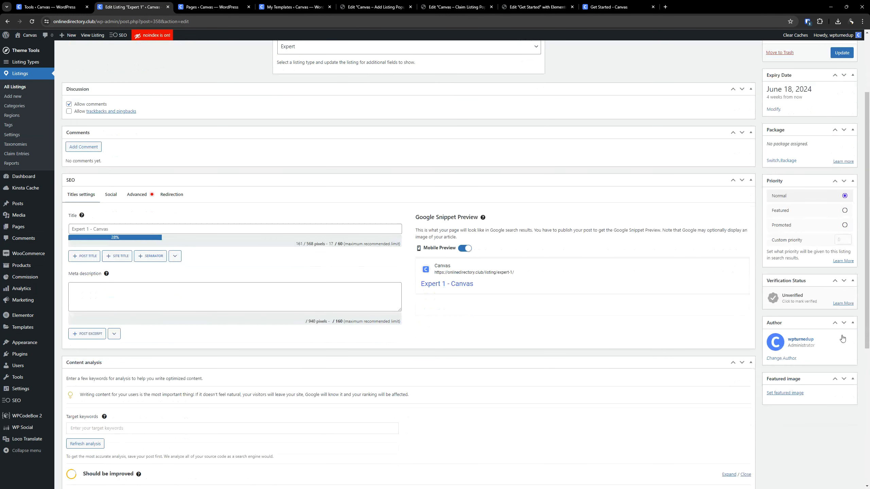
{"action": "scroll", "coordinate": [247, 83], "scroll_direction": "up", "scroll_amount": 3}
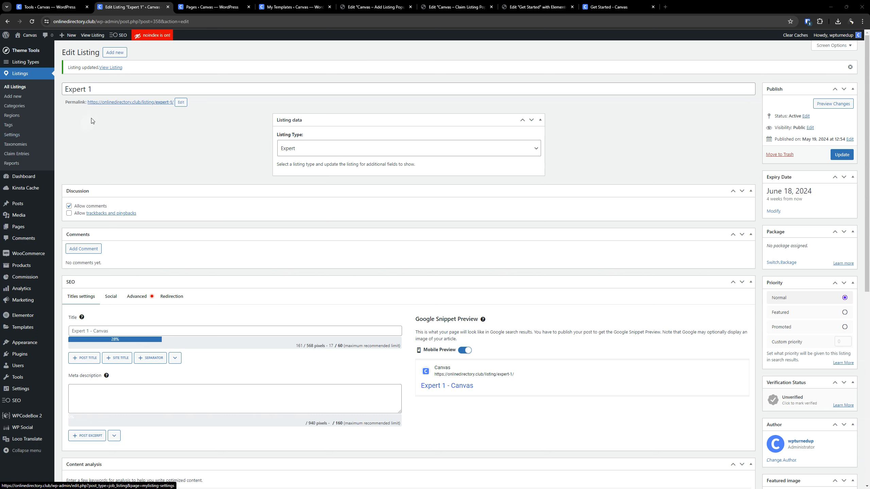
{"action": "left_click", "coordinate": [97, 90]}
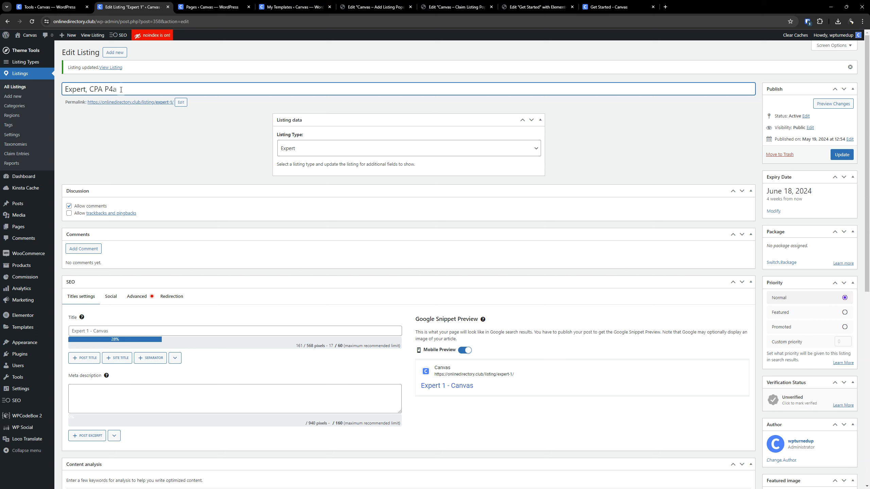
{"action": "left_click", "coordinate": [180, 103]}
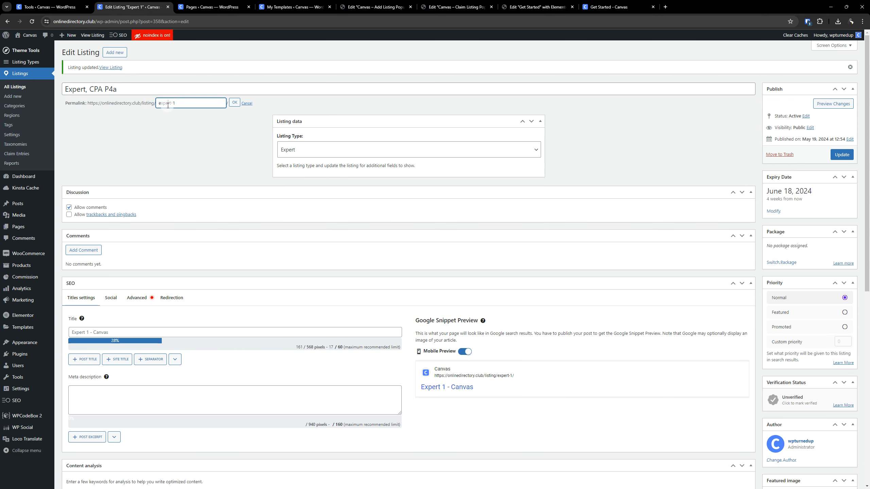
{"action": "triple_click", "coordinate": [168, 104]}
{"action": "key", "text": "BackSpace"}
{"action": "key", "text": "Return"}
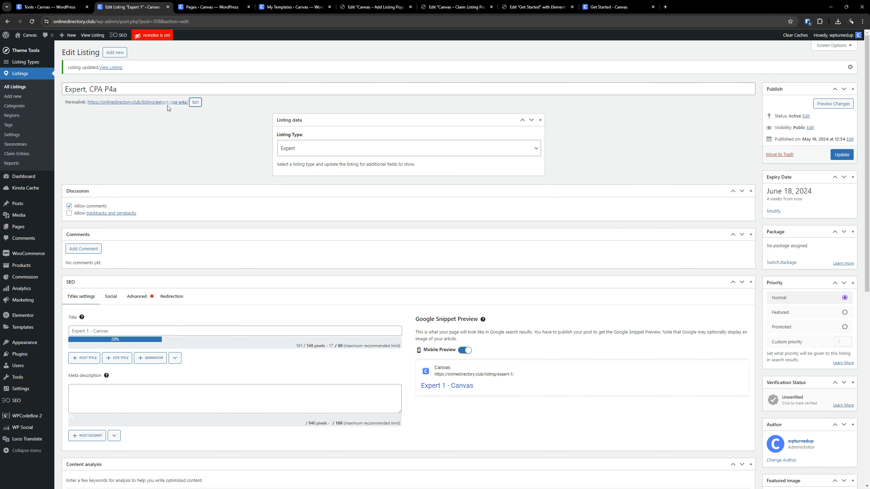
- Review the parts of the listing's new title and update the listing
{"action": "left_click", "coordinate": [76, 89]}
{"action": "double_click", "coordinate": [97, 88]}
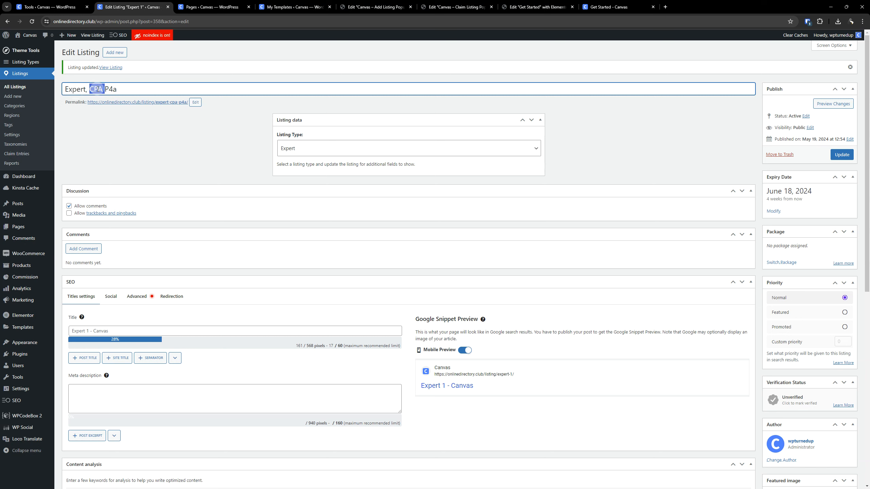
{"action": "left_click", "coordinate": [108, 89]}
{"action": "double_click", "coordinate": [108, 88]}
{"action": "left_click", "coordinate": [113, 89]}
{"action": "left_click", "coordinate": [841, 154]}
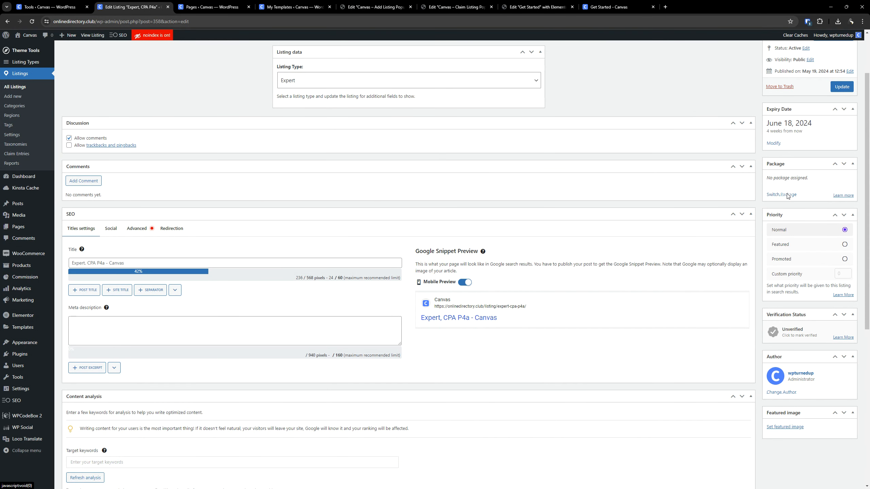
- Select package #221 as the replacement package for the Expert, CPA P4a listing
{"action": "left_click", "coordinate": [781, 195]}
{"action": "left_click", "coordinate": [465, 78]}
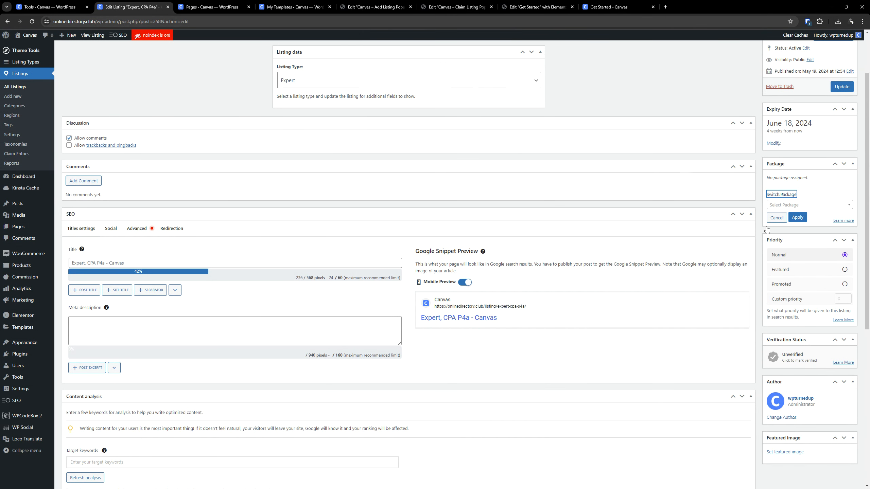
{"action": "left_click", "coordinate": [809, 206]}
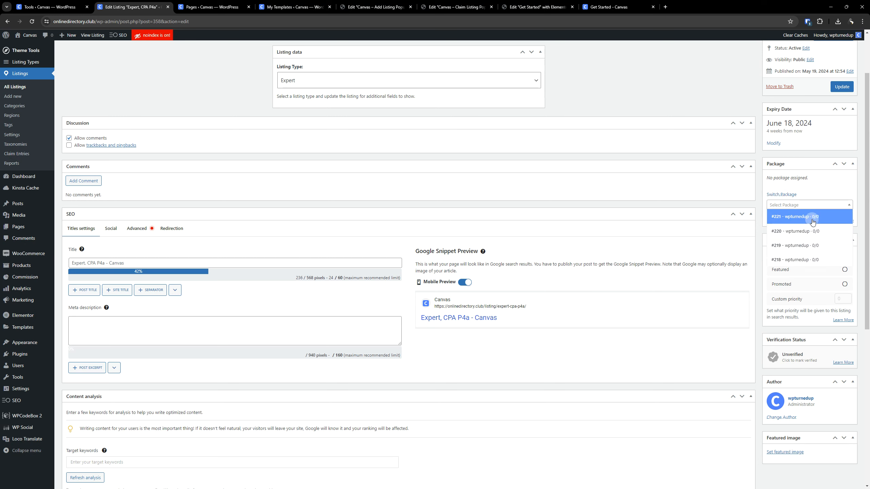
{"action": "left_click", "coordinate": [813, 222]}
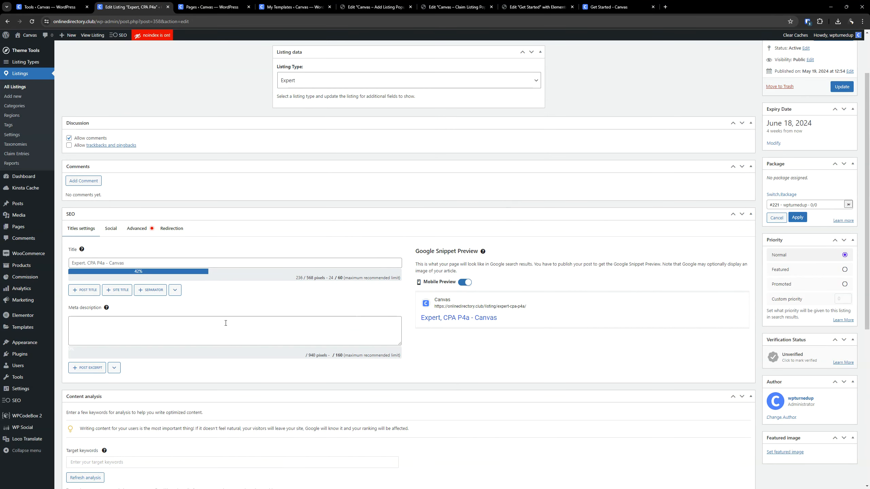
- Check package #221's details among the paid listing packages in a separate browser tab, and apply the package to the listing
{"action": "mouse_move", "coordinate": [30, 365]}
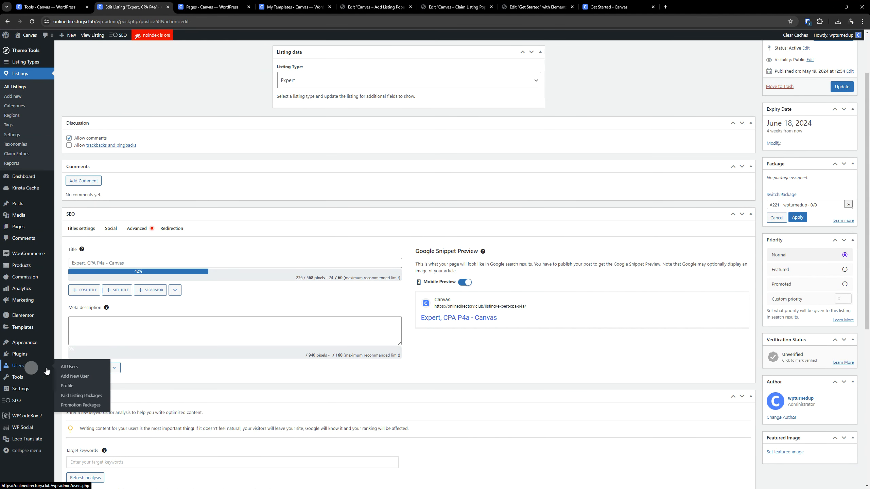
{"action": "right_click", "coordinate": [71, 397]}
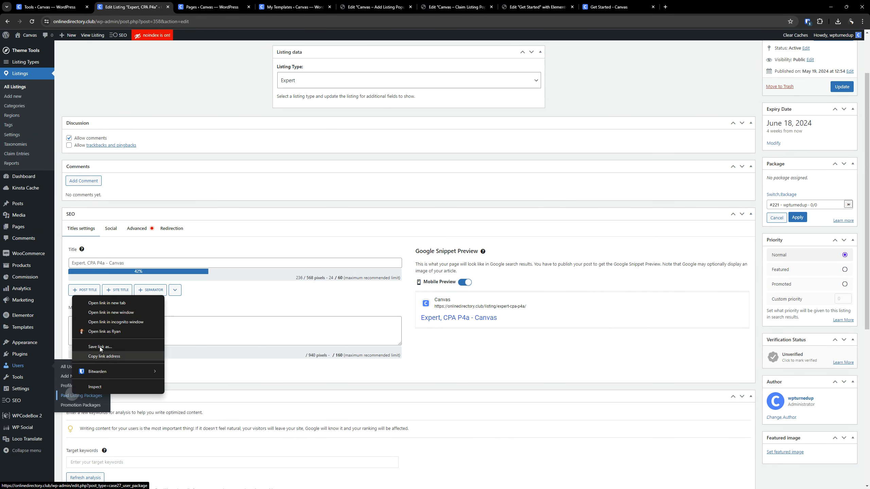
{"action": "left_click", "coordinate": [107, 306]}
{"action": "left_click_drag", "start_coordinate": [206, 6], "coordinate": [51, 7]}
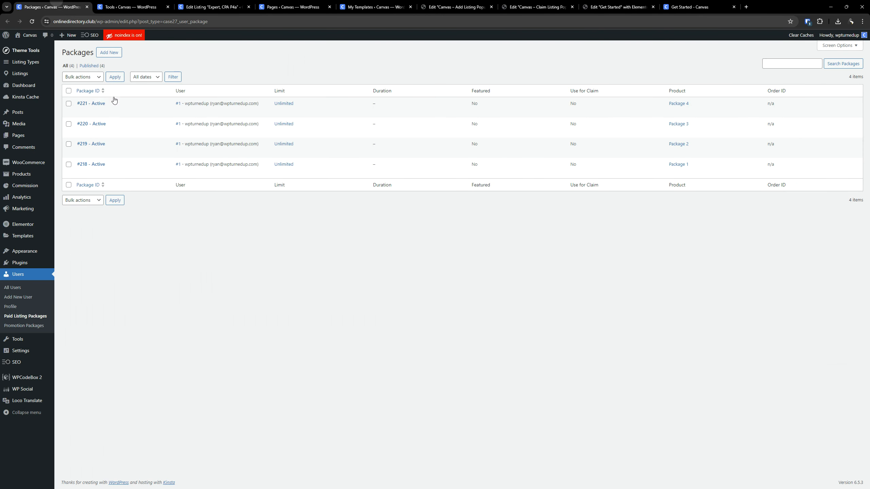
{"action": "left_click", "coordinate": [91, 104]}
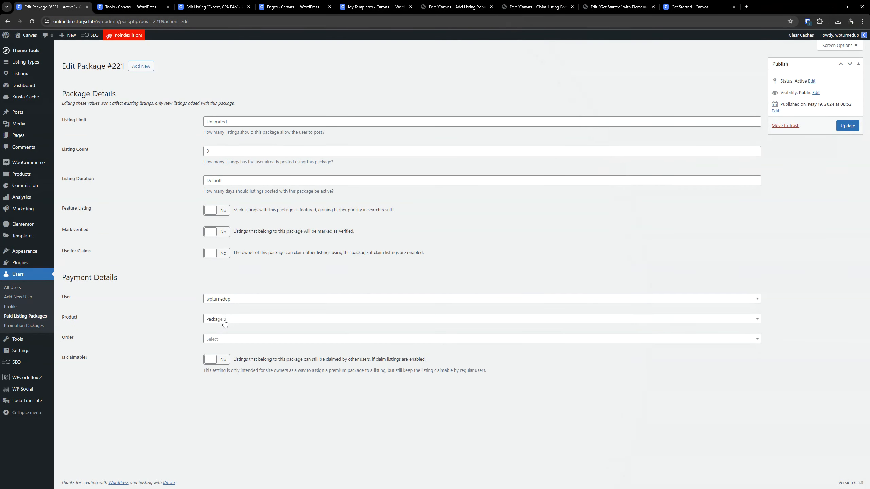
{"action": "left_click", "coordinate": [212, 7]}
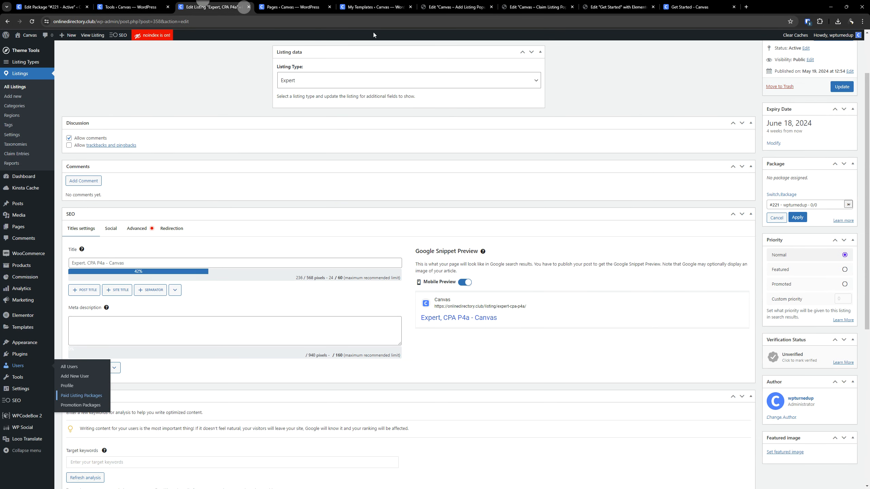
{"action": "left_click", "coordinate": [798, 218]}
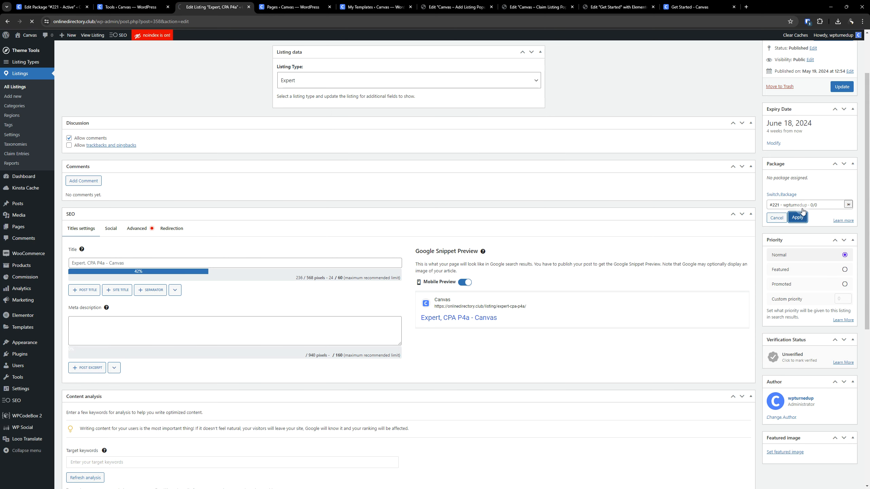
- Check the package assigned to the Expert, CPA P4a listing, and switch to the live Get Started page
{"action": "scroll", "coordinate": [801, 247], "scroll_direction": "down", "scroll_amount": 3}
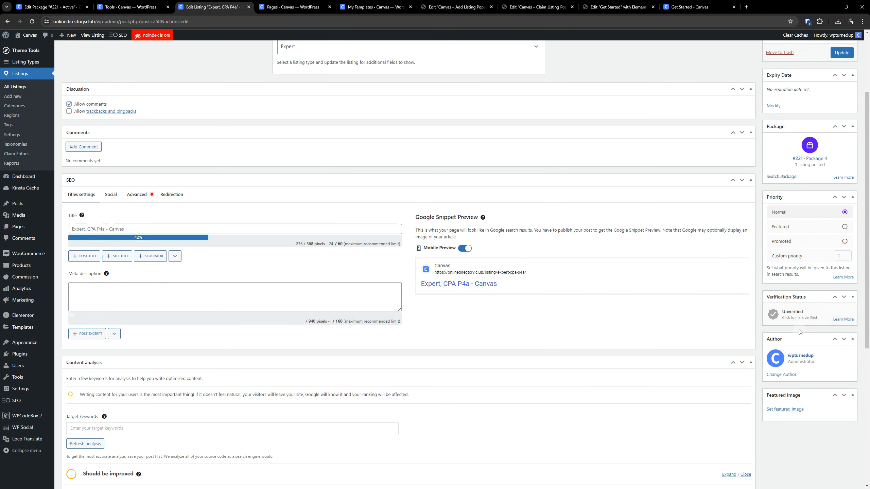
{"action": "scroll", "coordinate": [799, 331], "scroll_direction": "up", "scroll_amount": 3}
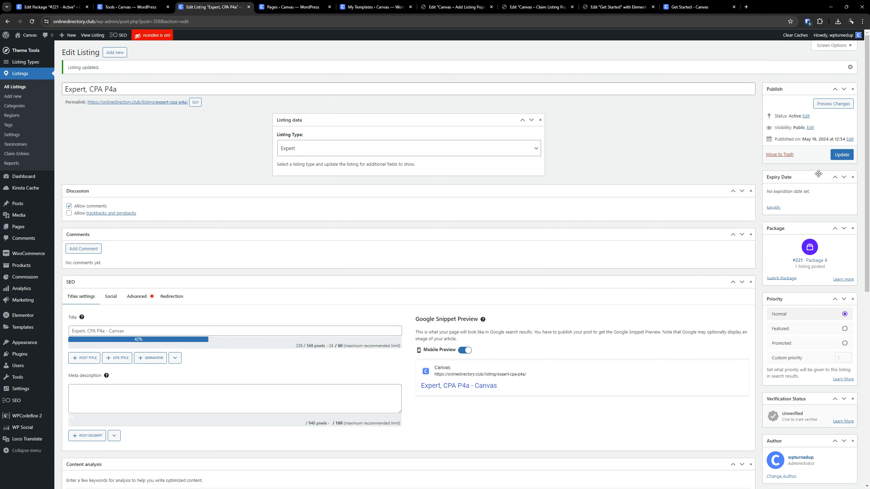
{"action": "left_click", "coordinate": [619, 7]}
{"action": "left_click", "coordinate": [548, 6]}
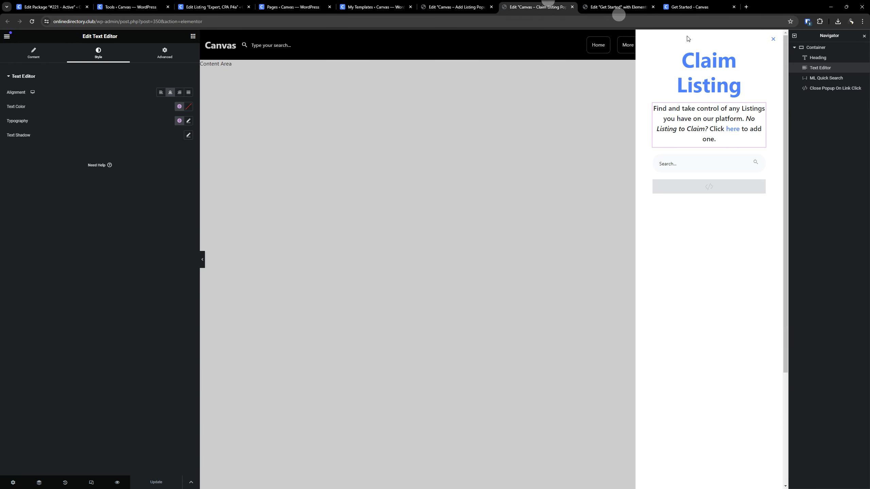
{"action": "left_click", "coordinate": [689, 6]}
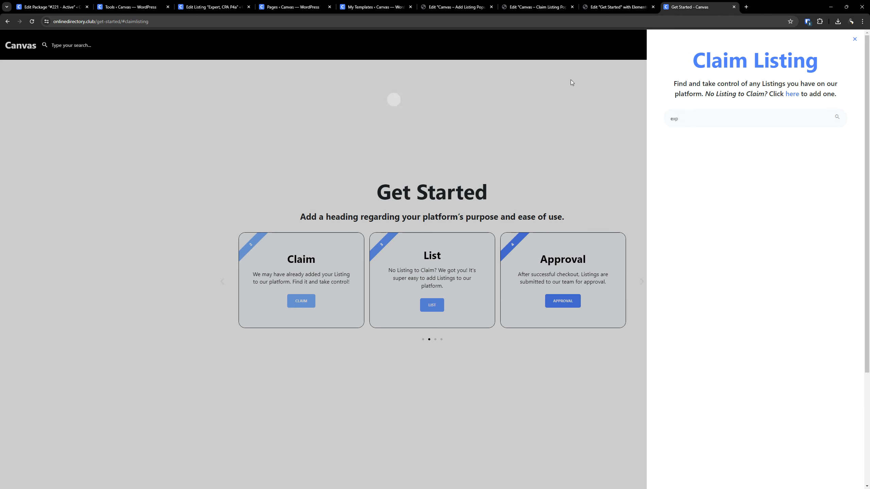
- Reopen the Claim Listing popup from the Claim card, search it for "ex", and return to the Get Started page
{"action": "left_click", "coordinate": [439, 113]}
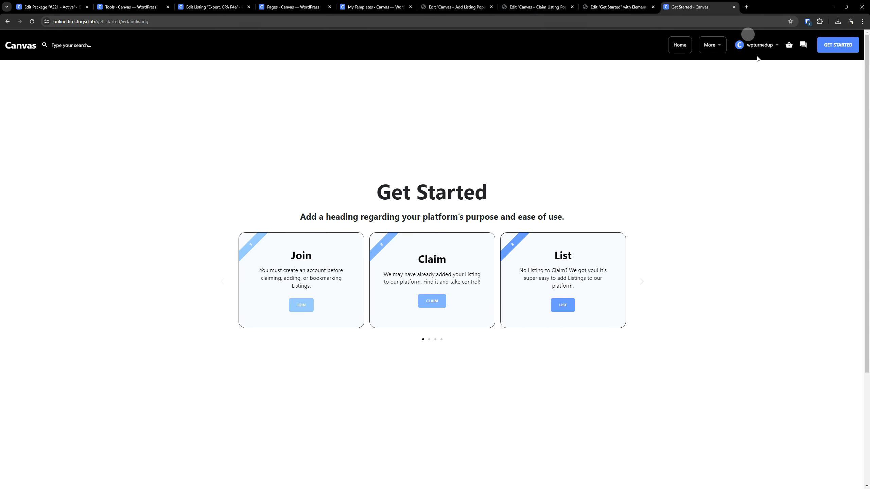
{"action": "left_click", "coordinate": [824, 51]}
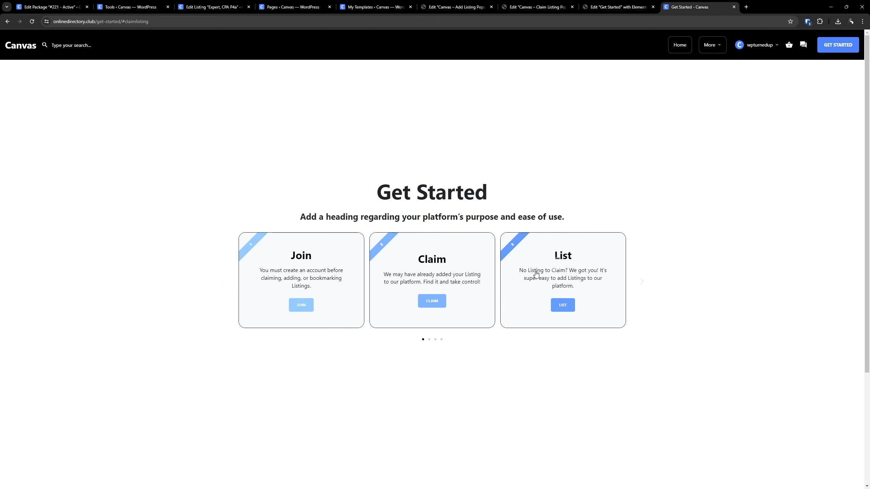
{"action": "left_click", "coordinate": [432, 300]}
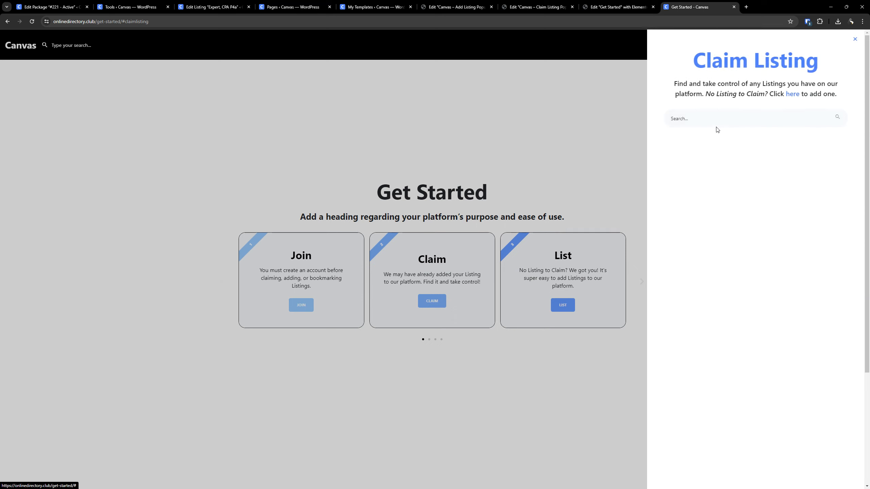
{"action": "type", "text": "ex"}
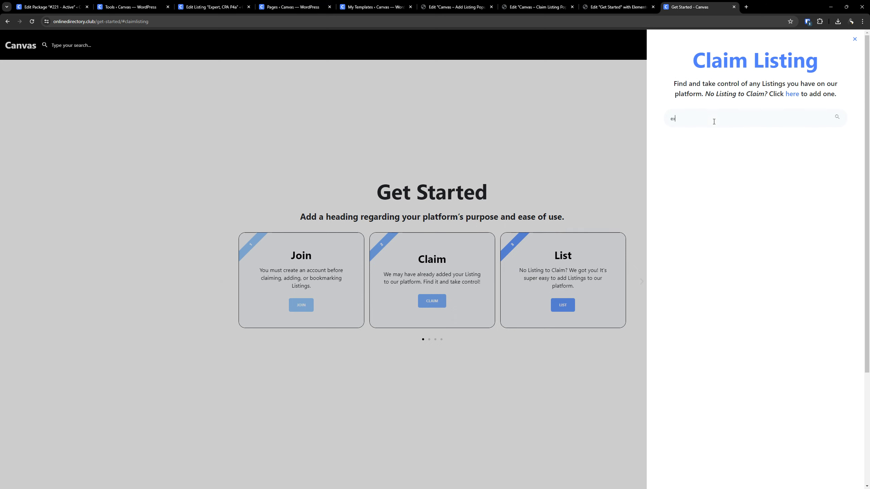
{"action": "key", "text": "Return"}
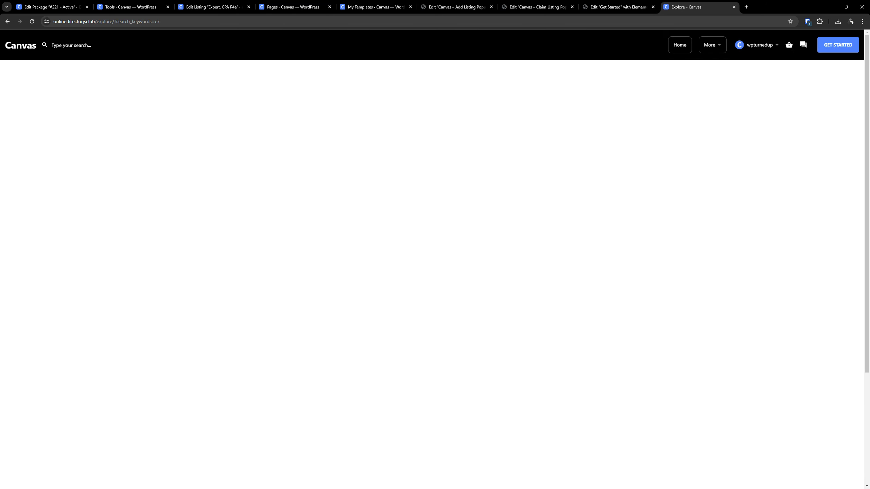
{"action": "left_click", "coordinate": [11, 24]}
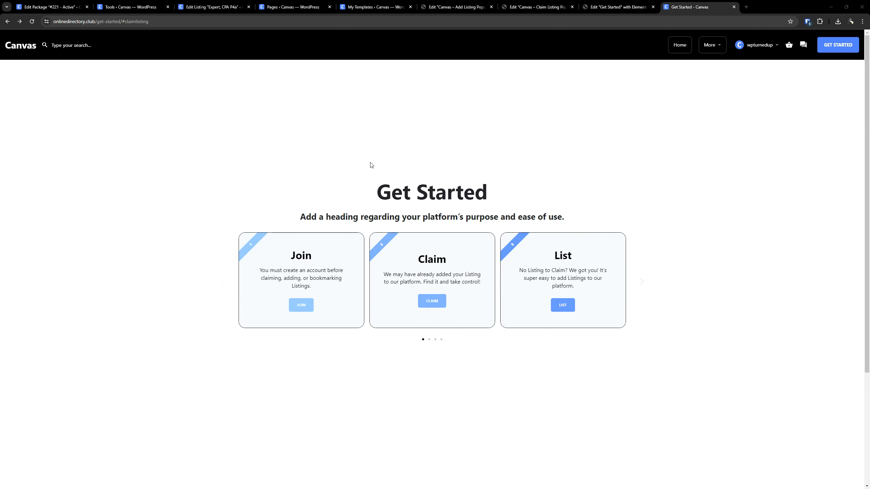
- Open WPCodeBox 2 in the WordPress admin and title the new snippet "ML - Allow Quick Search in Elementor Popup"
{"action": "left_click", "coordinate": [51, 7]}
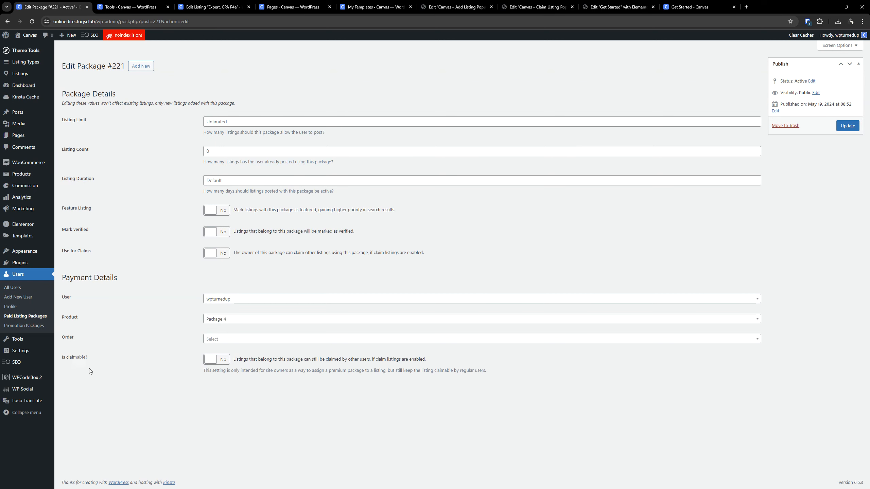
{"action": "left_click", "coordinate": [27, 377]}
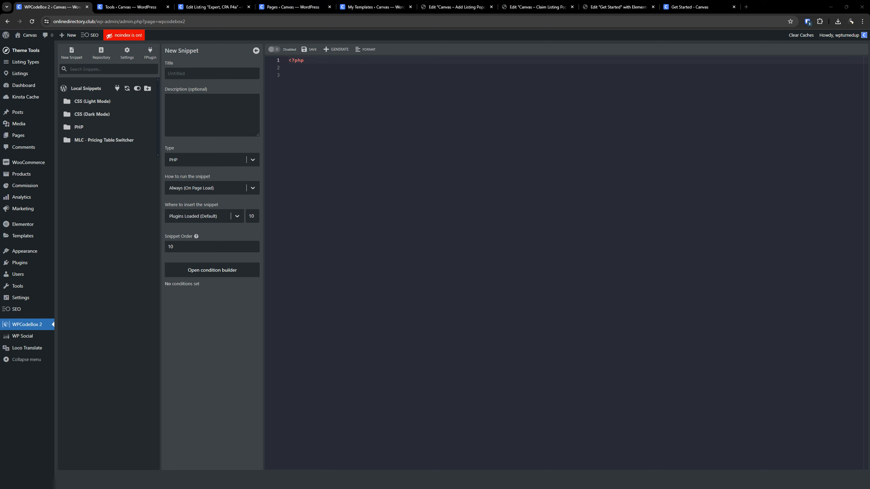
{"action": "left_click", "coordinate": [460, 234]}
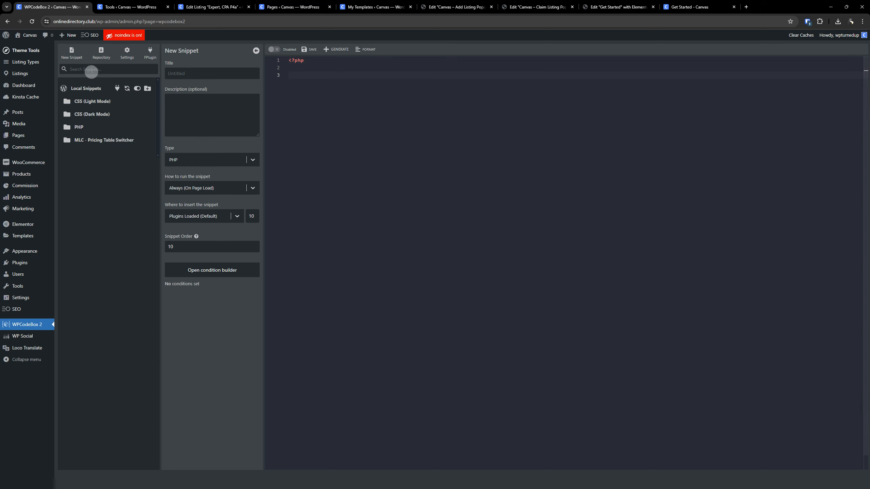
{"action": "left_click", "coordinate": [183, 74]}
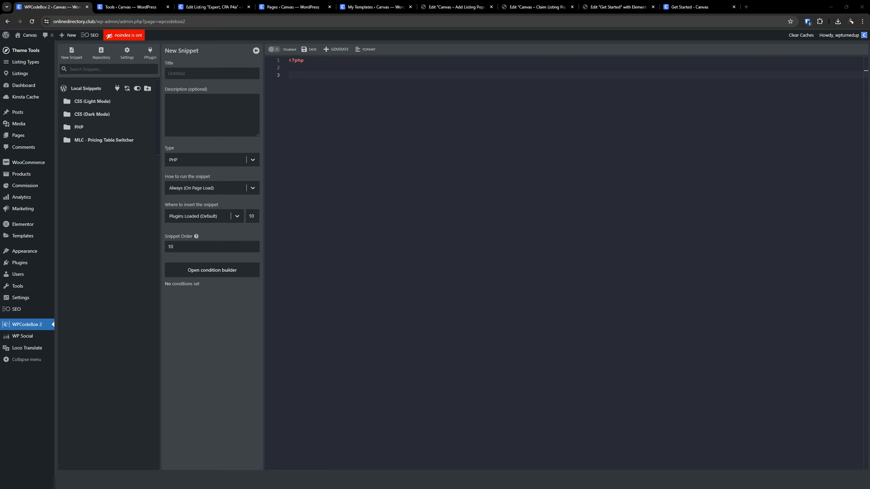
{"action": "left_click", "coordinate": [194, 73]}
{"action": "key", "text": "ctrl+v"}
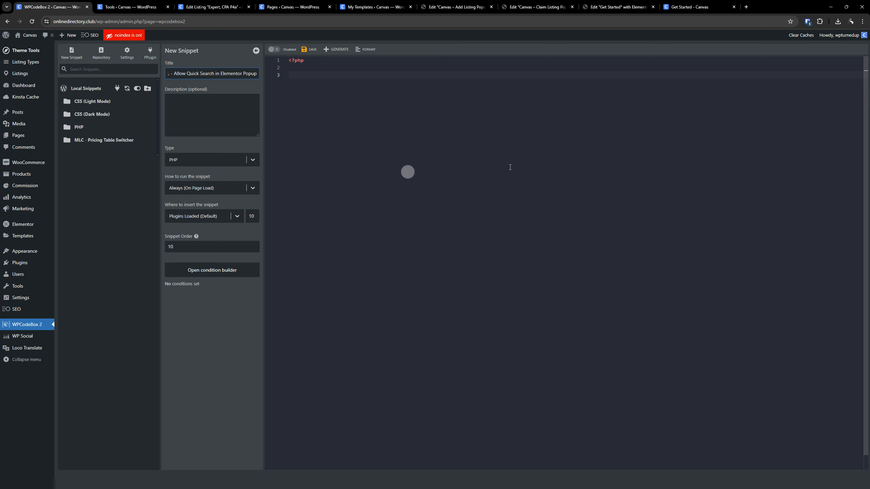
- Set the new snippet's type to JavaScript
{"action": "left_click", "coordinate": [421, 272]}
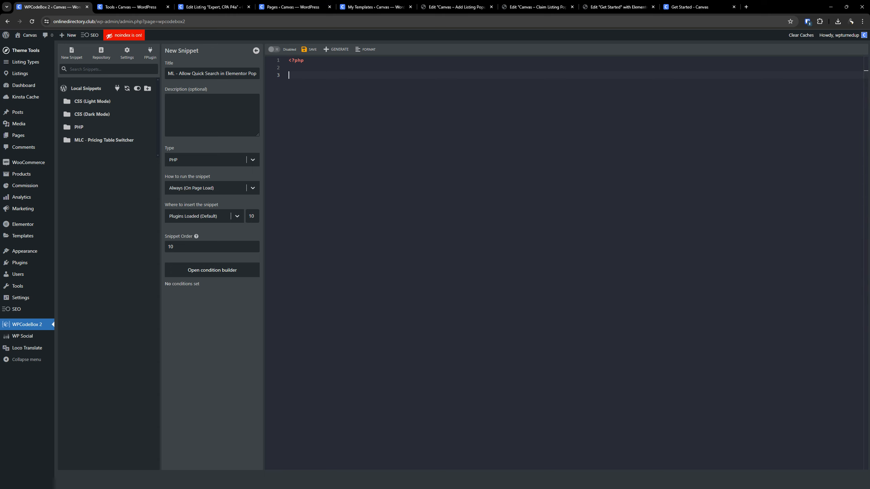
{"action": "left_click", "coordinate": [233, 160]}
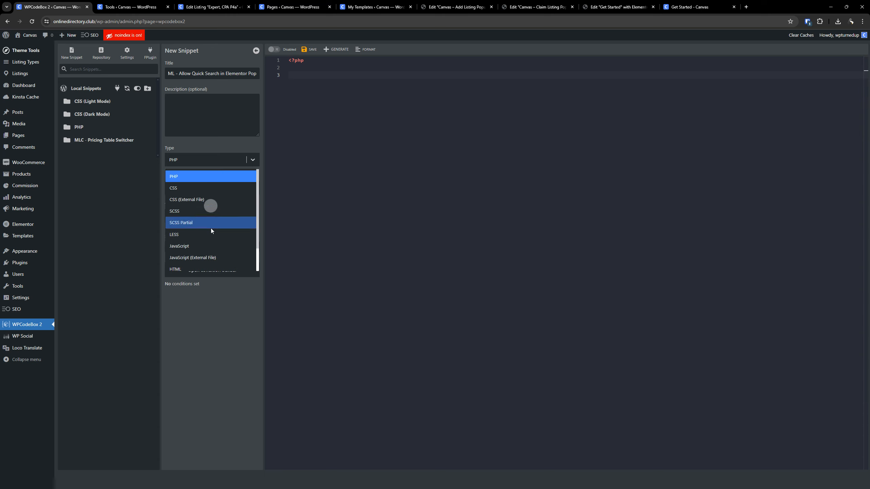
{"action": "left_click", "coordinate": [194, 246]}
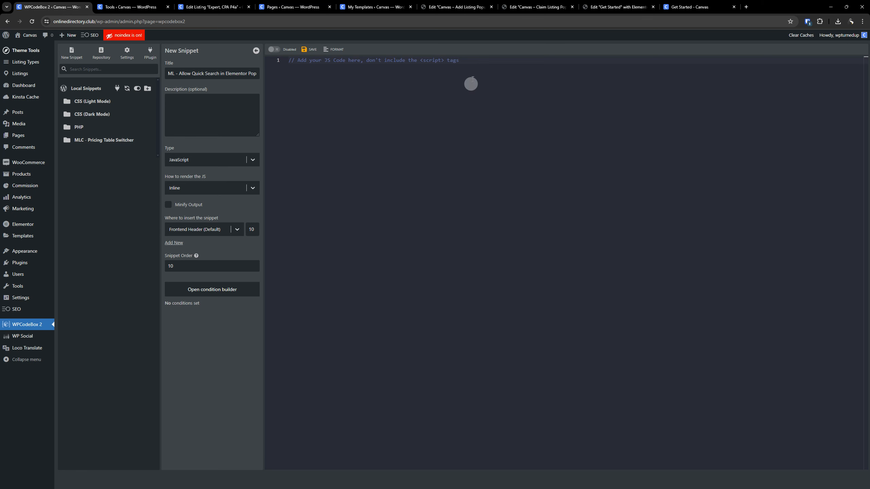
- Replace the placeholder comment with the copied quick search code for Elementor popups, then save and enable the snippet
{"action": "triple_click", "coordinate": [472, 67]}
{"action": "key", "text": "ctrl+v"}
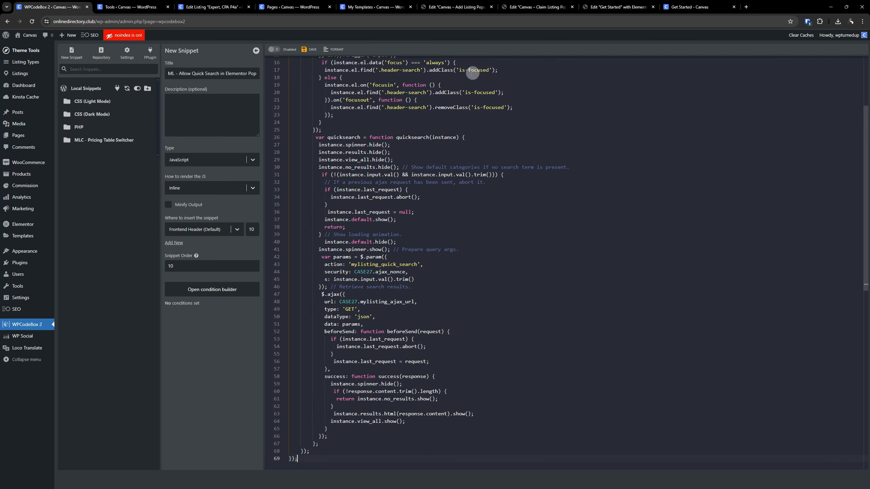
{"action": "left_click", "coordinate": [311, 51]}
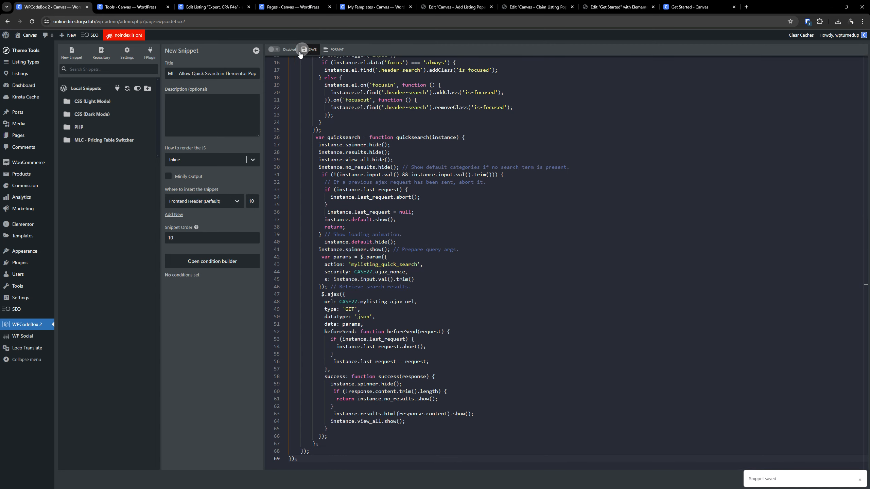
{"action": "left_click", "coordinate": [276, 50]}
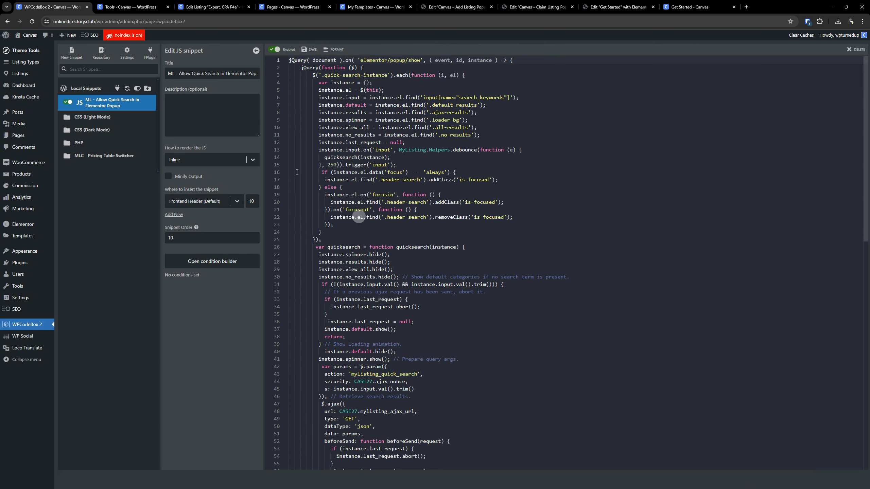
- Create a local snippets folder named "JavaScript" and move the quick search snippet into it
{"action": "left_click", "coordinate": [147, 88]}
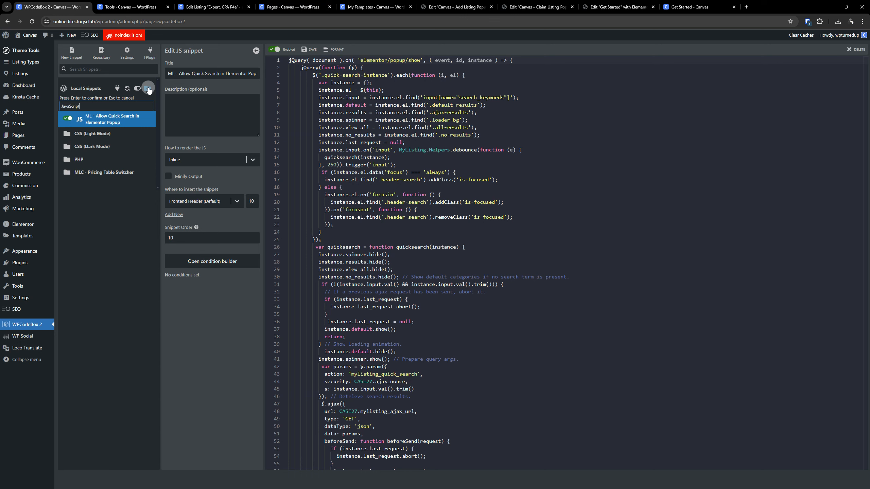
{"action": "key", "text": "Return"}
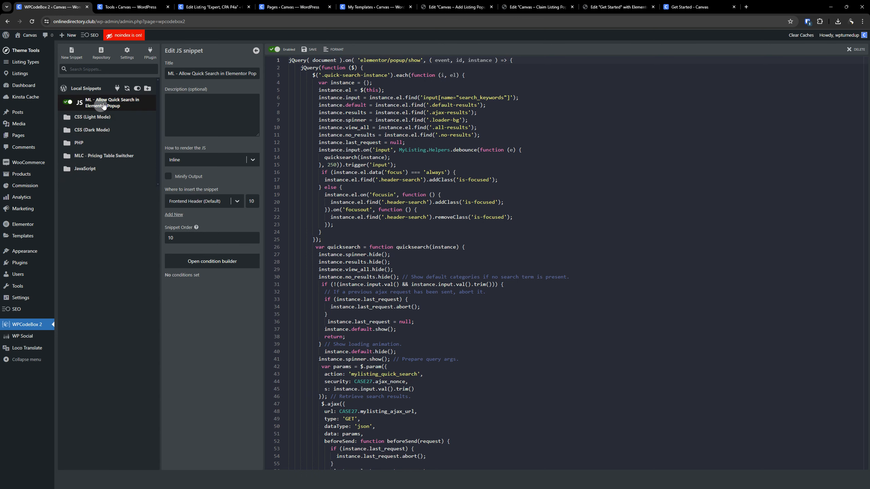
{"action": "left_click_drag", "start_coordinate": [103, 106], "coordinate": [90, 168]}
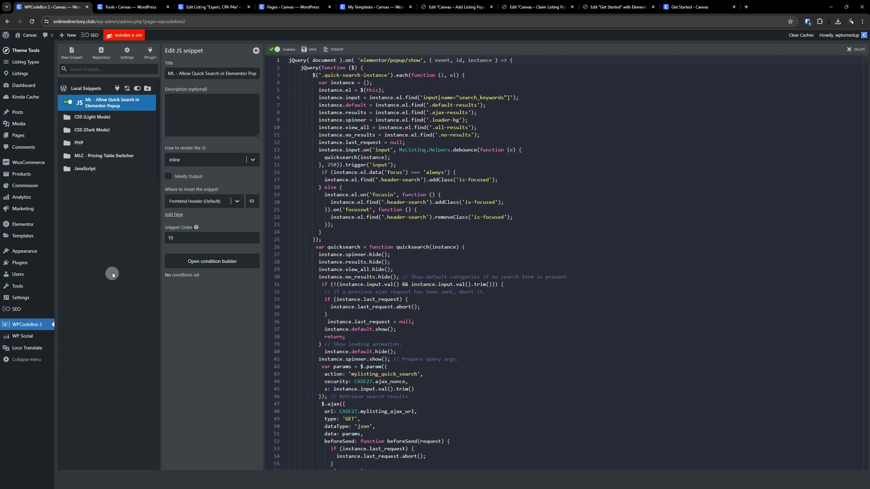
{"action": "left_click", "coordinate": [88, 171]}
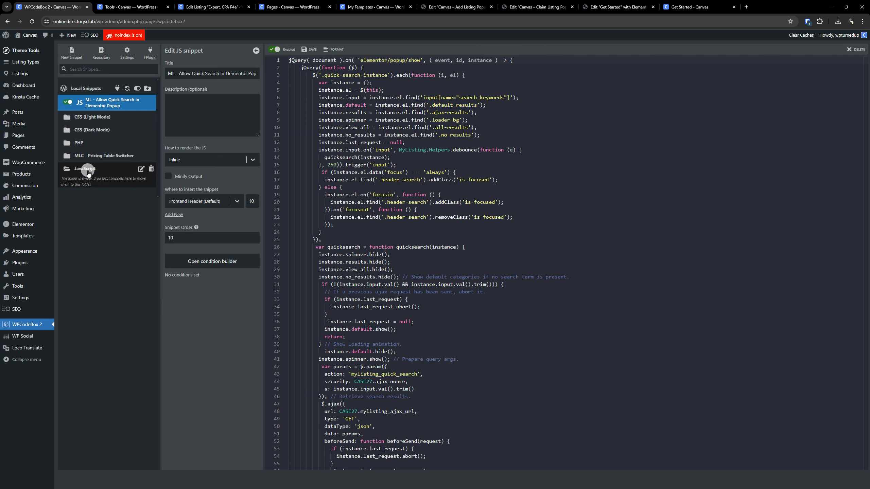
{"action": "left_click_drag", "start_coordinate": [90, 103], "coordinate": [88, 171]}
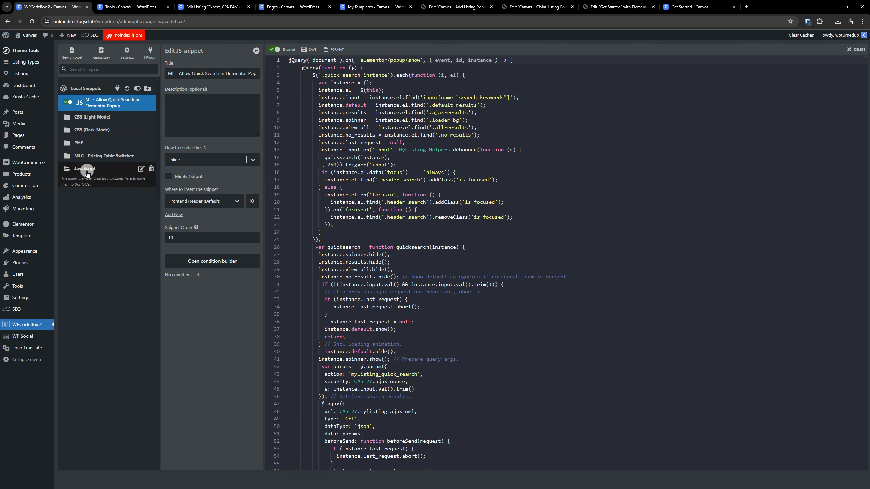
- Reload the Get Started page, search the Claim Listing popup for "exp", and close the popup
{"action": "left_click", "coordinate": [729, 5]}
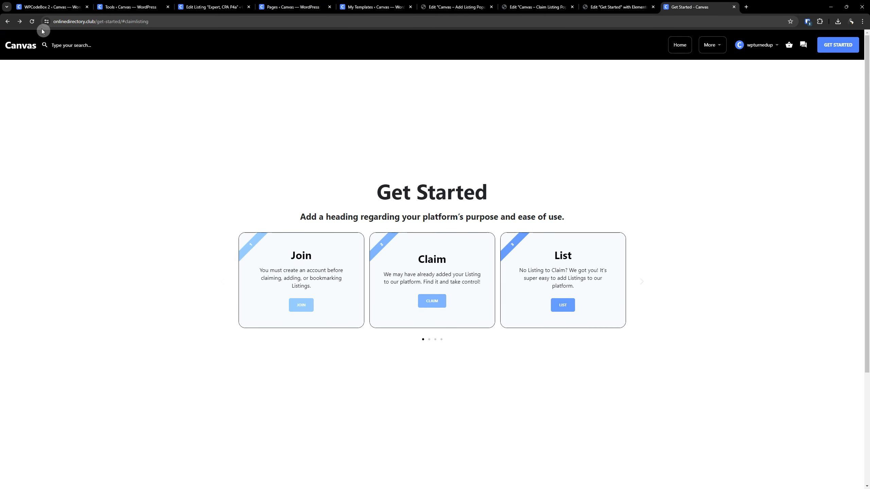
{"action": "left_click", "coordinate": [30, 21]}
{"action": "left_click", "coordinate": [431, 302]}
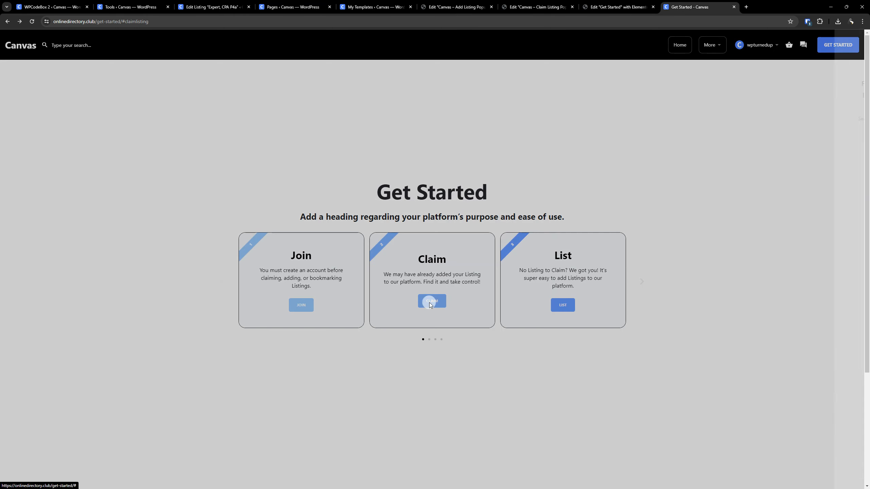
{"action": "left_click", "coordinate": [715, 119]}
{"action": "type", "text": "exp"}
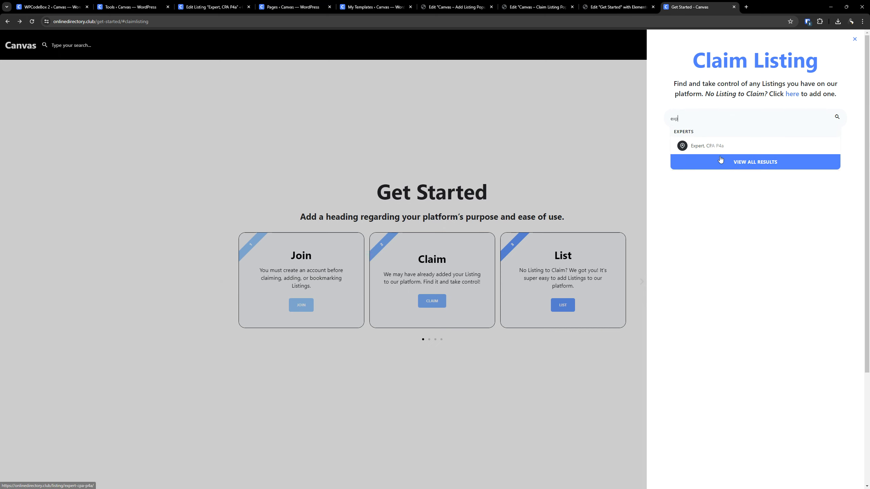
{"action": "left_click", "coordinate": [615, 349]}
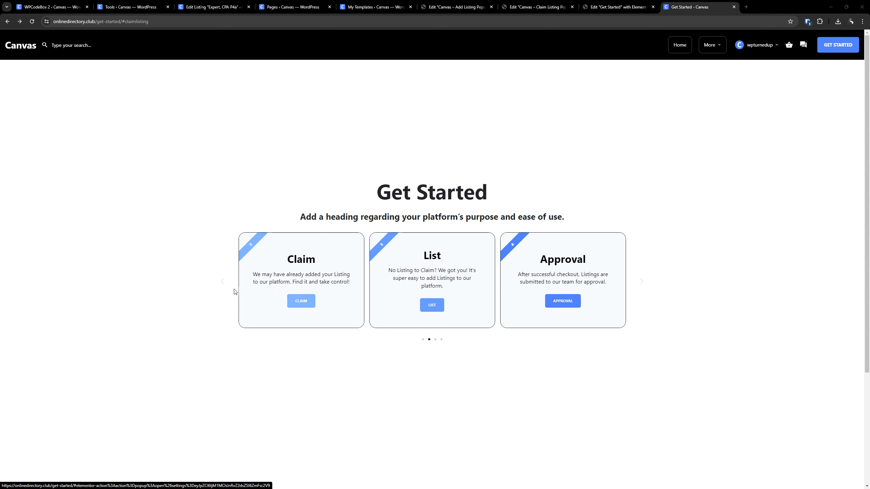
- Browse the Get Started carousel cards, view the linked account listings page, and return to examine the remaining cards
{"action": "left_click", "coordinate": [221, 282]}
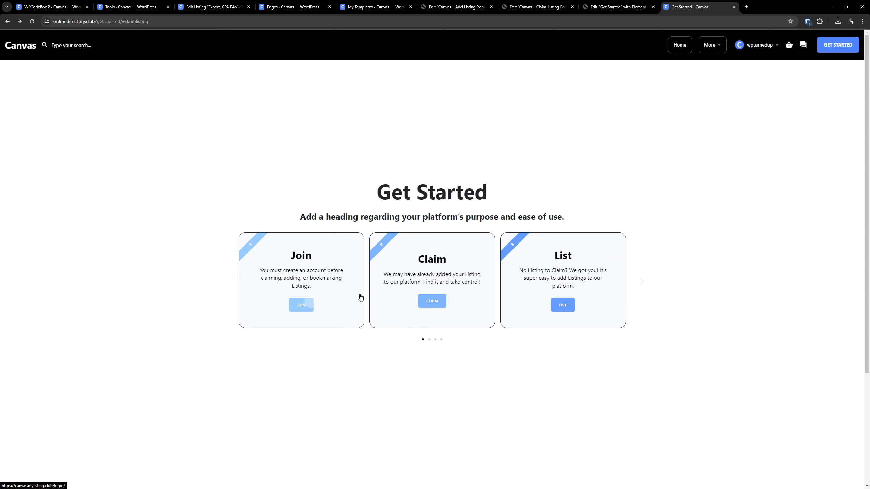
{"action": "left_click", "coordinate": [638, 283]}
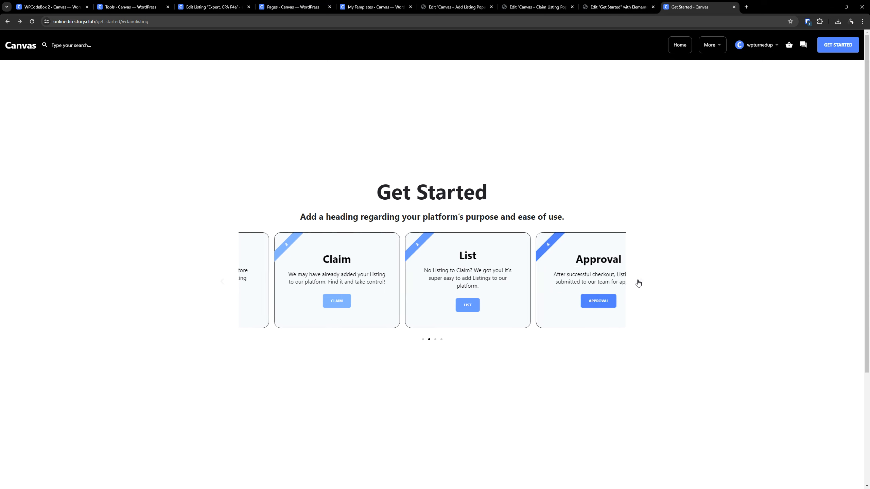
{"action": "left_click", "coordinate": [638, 283]}
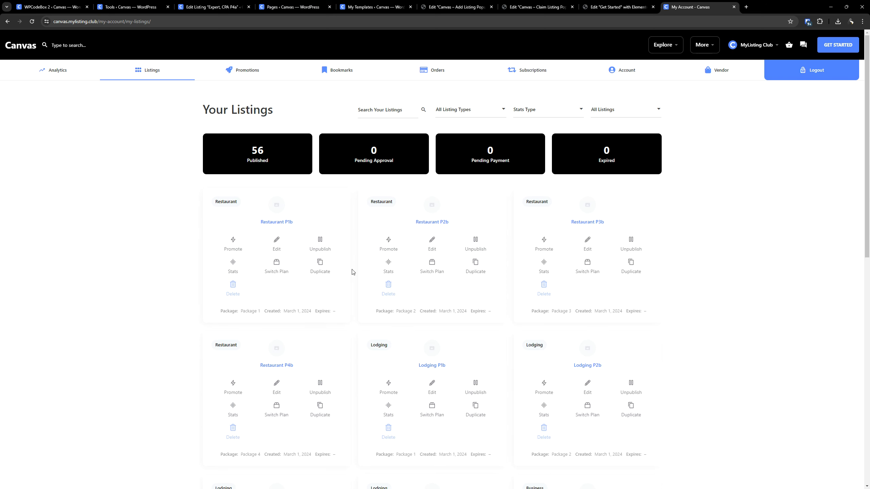
{"action": "left_click", "coordinate": [7, 22]}
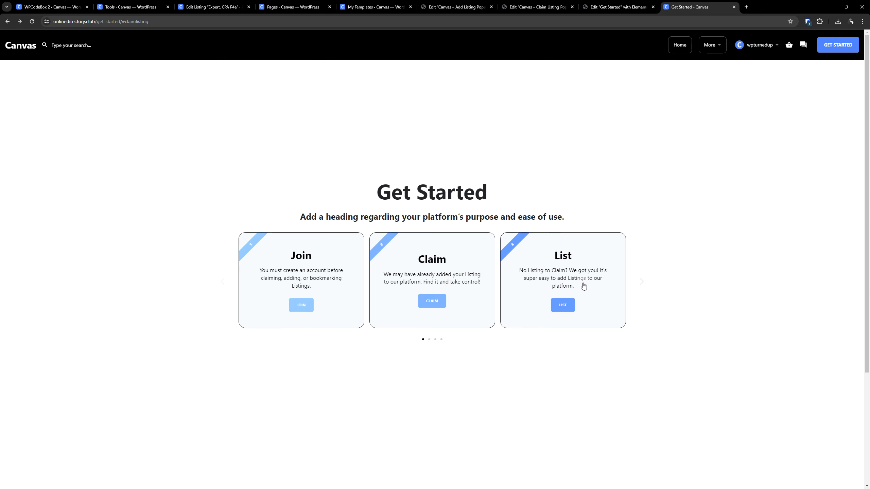
{"action": "left_click", "coordinate": [641, 282]}
{"action": "left_click", "coordinate": [641, 282]}
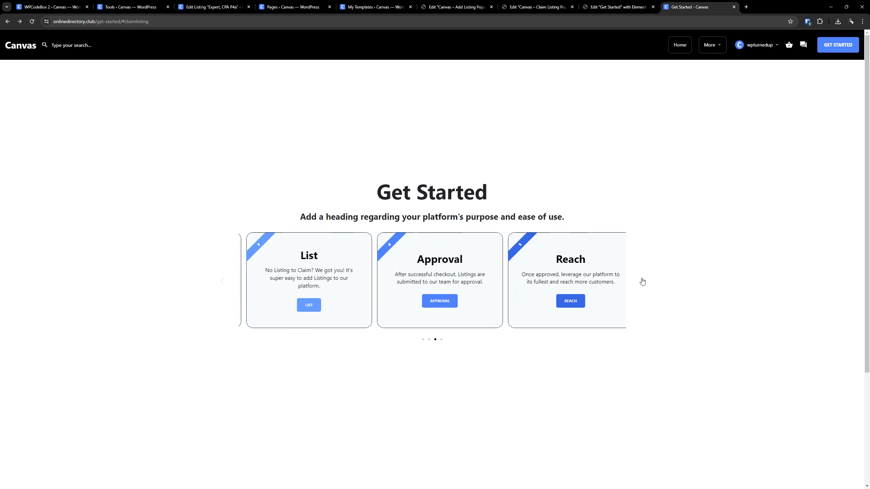
- Open the page linked from the Reach card, inspect its web address, and return to the Get Started page editor
{"action": "left_click", "coordinate": [568, 301]}
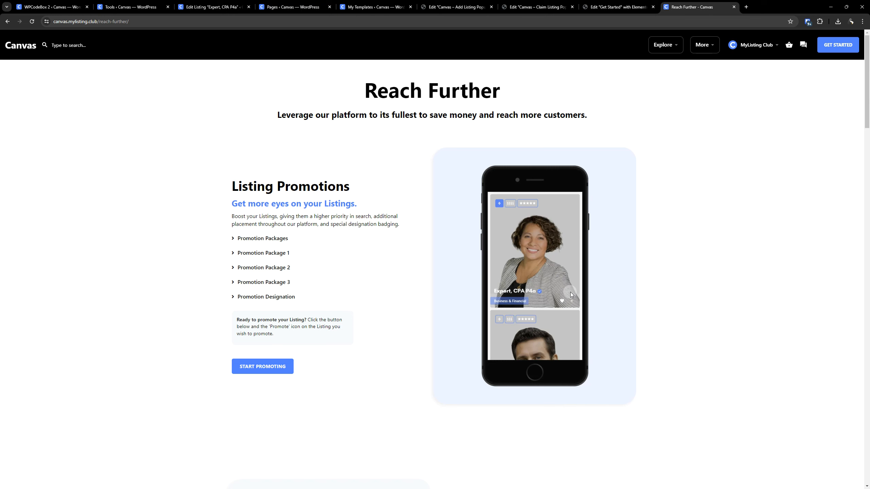
{"action": "double_click", "coordinate": [106, 23]}
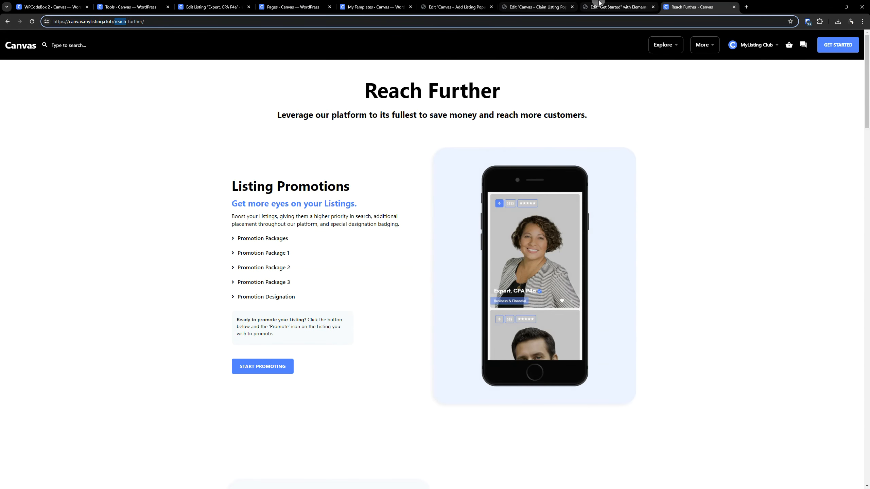
{"action": "left_click", "coordinate": [599, 3]}
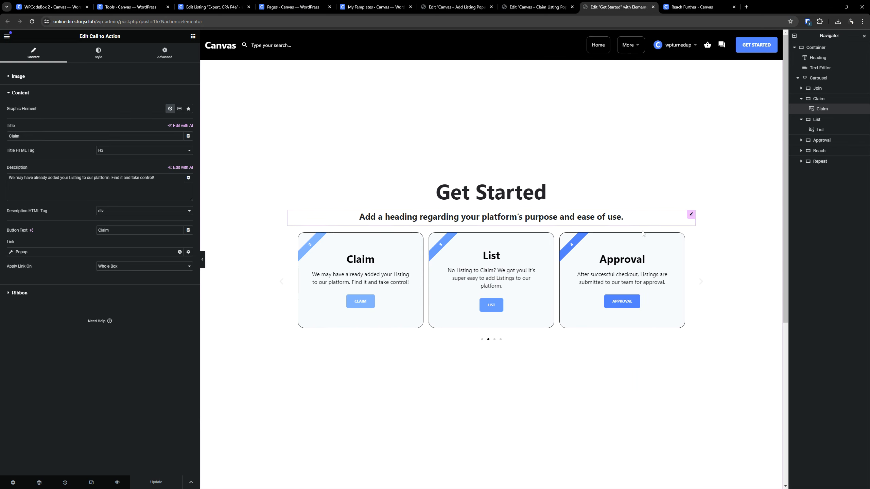
{"action": "left_click", "coordinate": [698, 283]}
{"action": "left_click", "coordinate": [698, 283]}
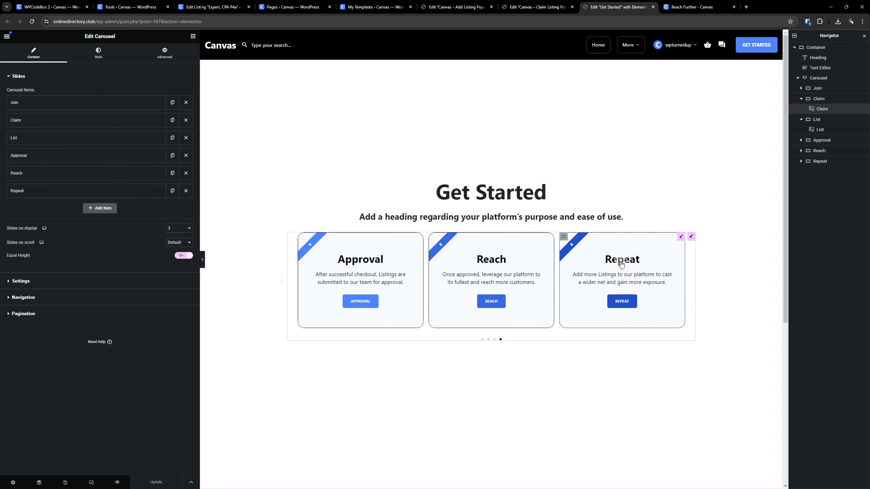
{"action": "left_click", "coordinate": [549, 240]}
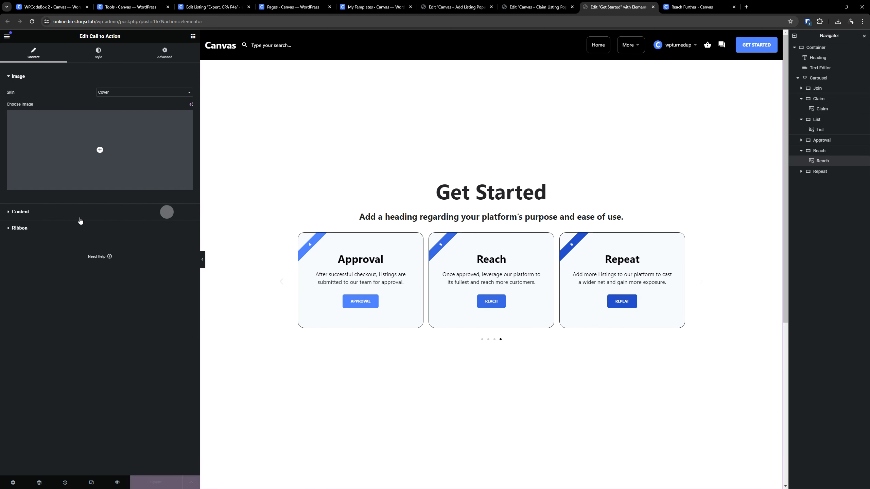
{"action": "left_click", "coordinate": [50, 211]}
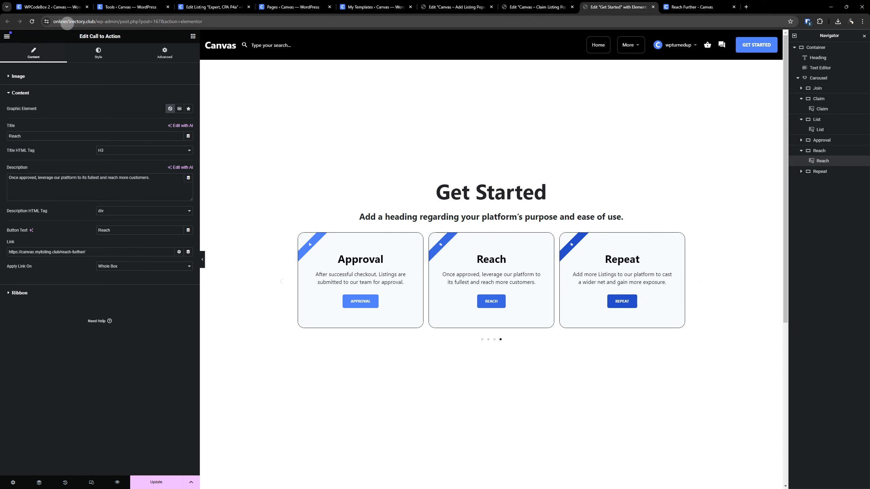
{"action": "left_click", "coordinate": [92, 21]}
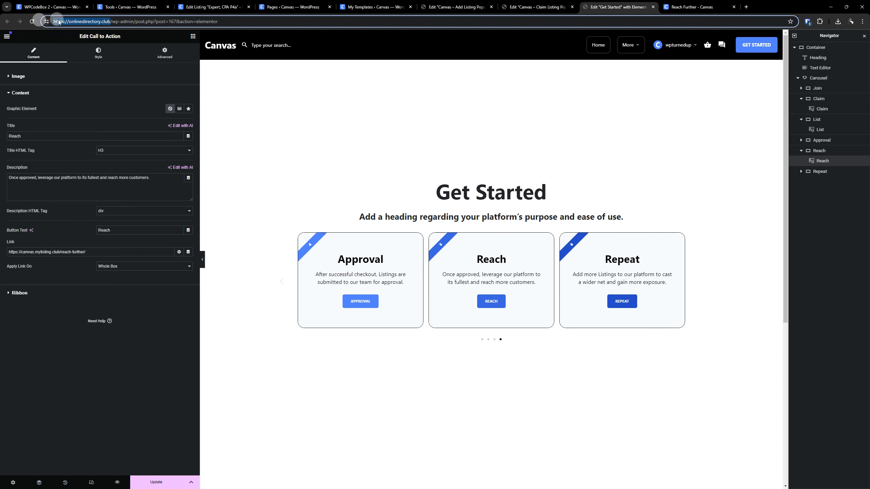
{"action": "right_click", "coordinate": [63, 21]}
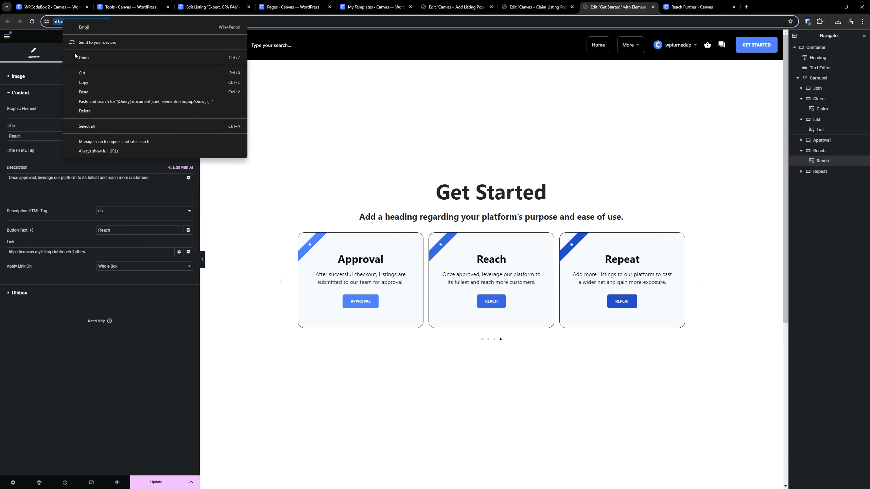
{"action": "left_click", "coordinate": [83, 83]}
{"action": "left_click_drag", "start_coordinate": [59, 251], "coordinate": [9, 251]}
{"action": "key", "text": "ctrl+v"}
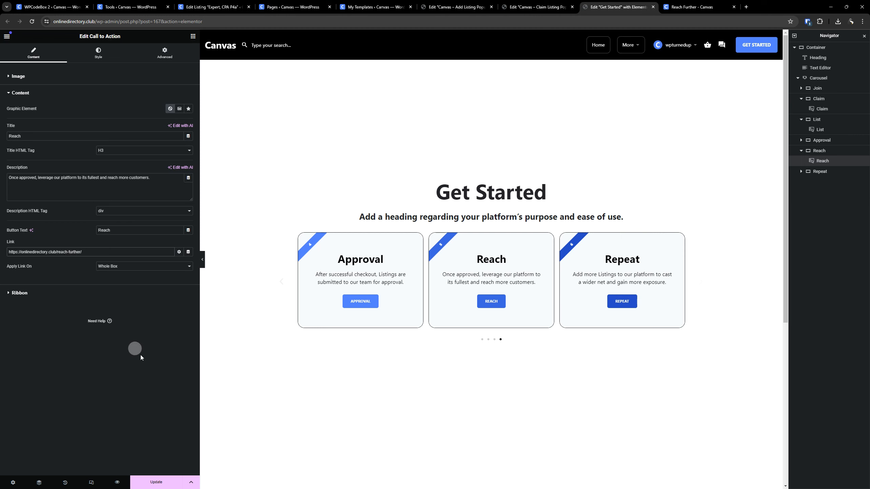
{"action": "left_click", "coordinate": [156, 482]}
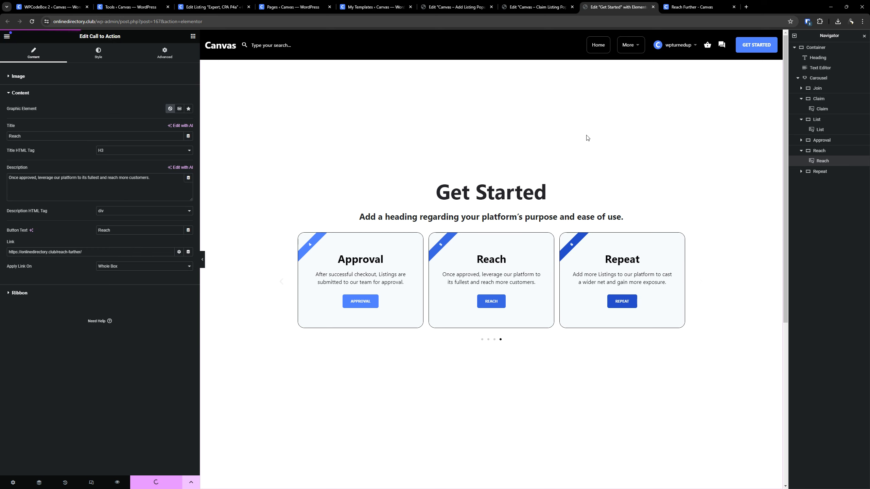
- Reload the live Get Started page, test the Reach card's link to Reach Further, and return to the carousel
{"action": "key", "text": "ctrl+Tab"}
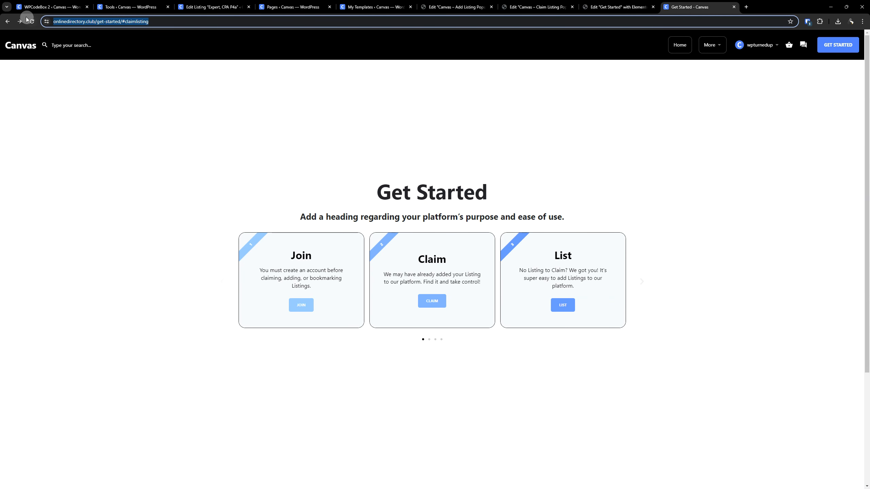
{"action": "left_click", "coordinate": [32, 21]}
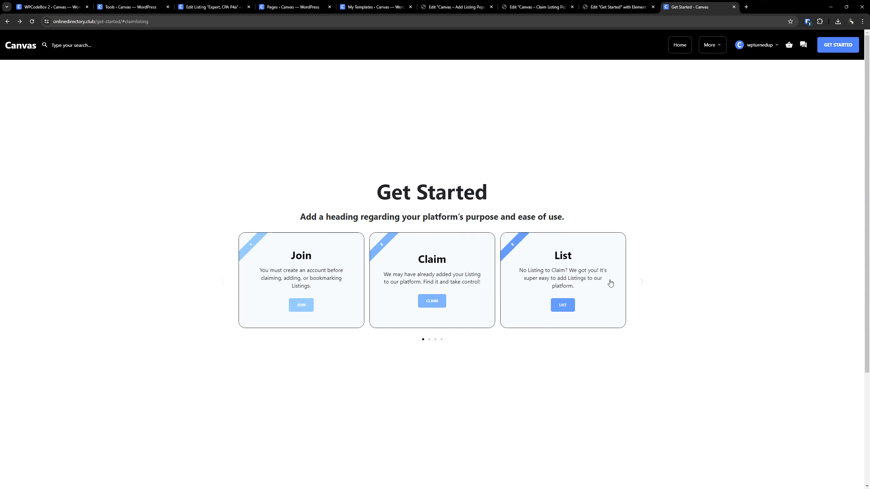
{"action": "left_click", "coordinate": [640, 283]}
{"action": "left_click", "coordinate": [639, 283]}
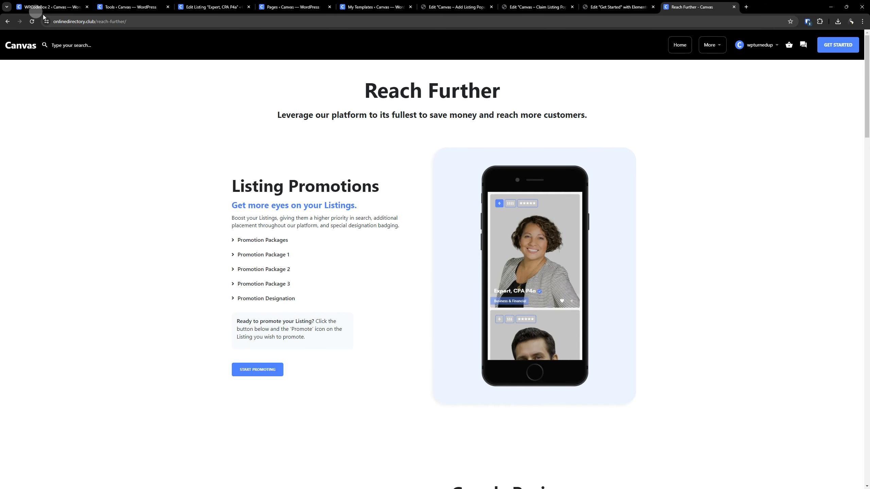
{"action": "left_click", "coordinate": [92, 20]}
{"action": "left_click", "coordinate": [8, 22]}
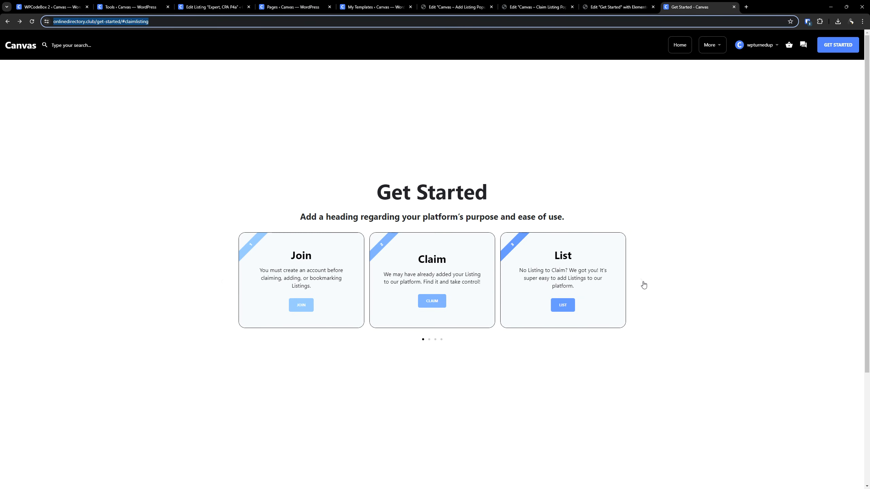
- Advance the live carousel to the Repeat card and test its button
{"action": "left_click", "coordinate": [642, 283]}
{"action": "left_click", "coordinate": [642, 283]}
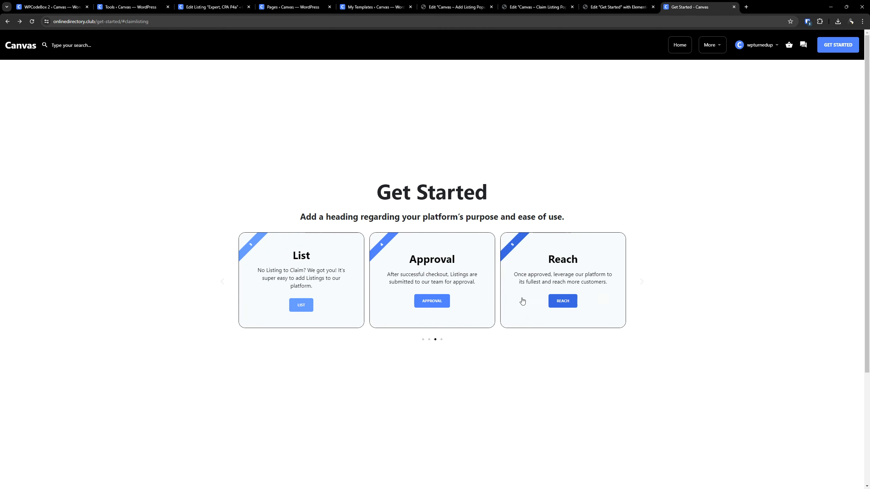
{"action": "left_click", "coordinate": [643, 283]}
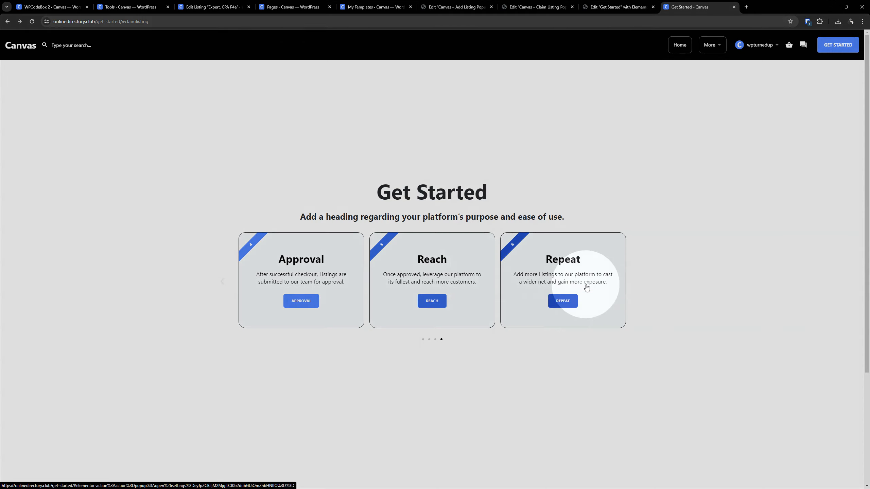
{"action": "left_click", "coordinate": [561, 301]}
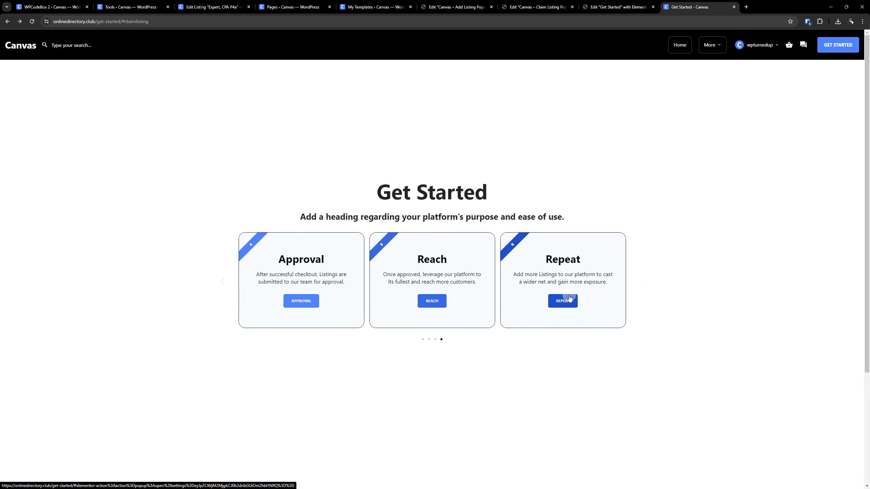
- In the Get Started editor, make the Repeat card open "Canvas - Add Listing Popup (Light Mode)" and update the page
{"action": "left_click", "coordinate": [611, 7]}
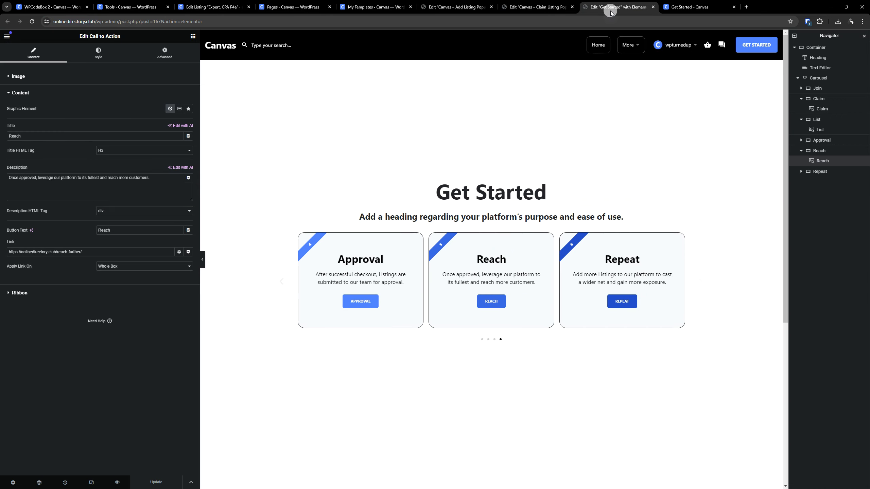
{"action": "left_click", "coordinate": [682, 237]}
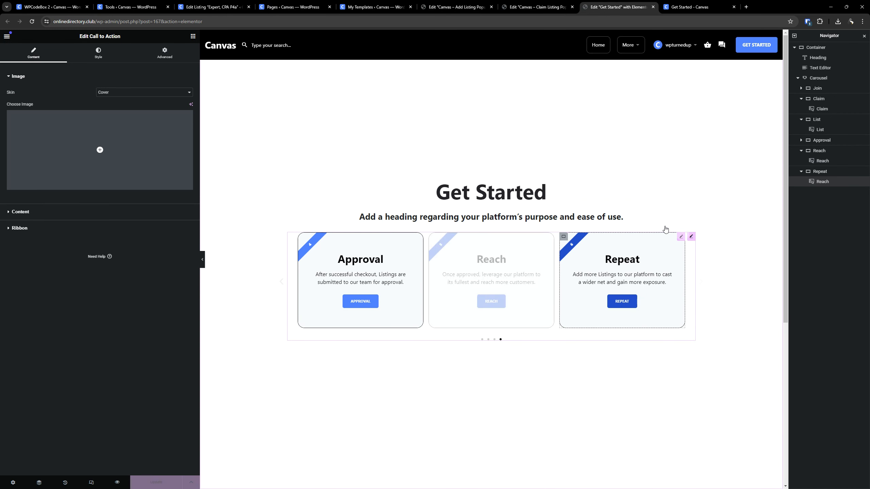
{"action": "left_click", "coordinate": [26, 223]}
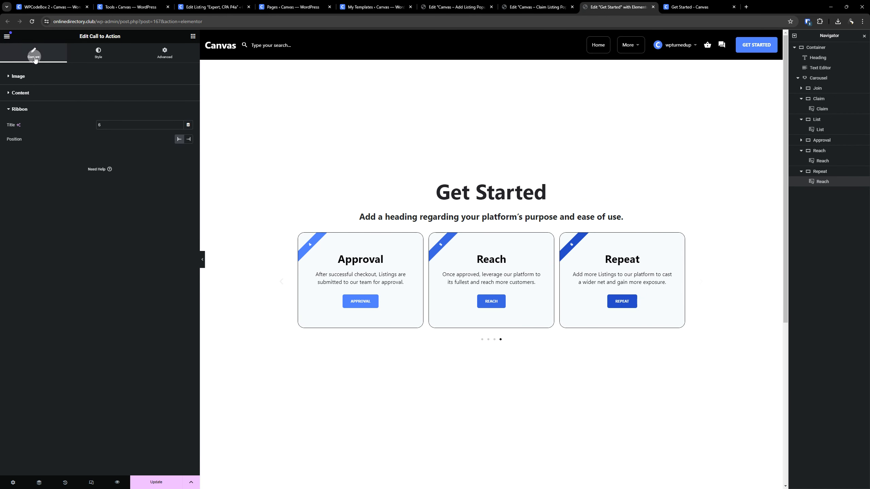
{"action": "left_click", "coordinate": [30, 90]}
{"action": "left_click", "coordinate": [21, 252]}
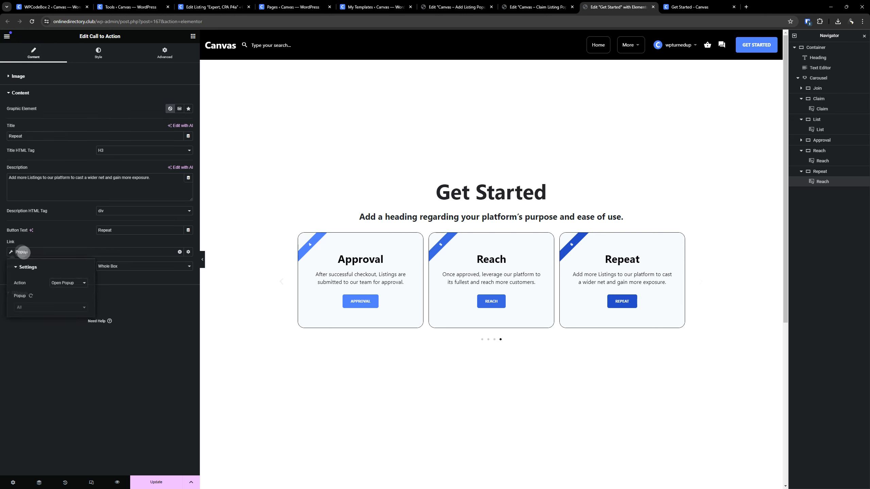
{"action": "left_click", "coordinate": [51, 305]}
{"action": "type", "text": "add"}
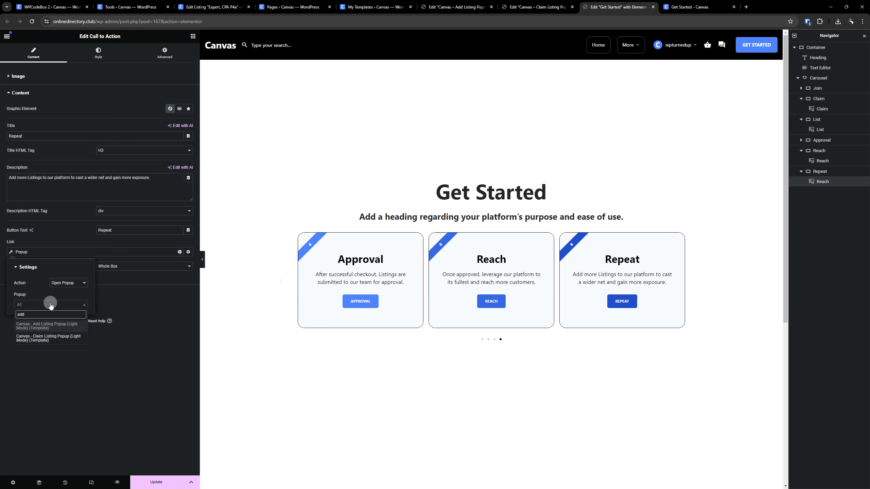
{"action": "left_click", "coordinate": [51, 324]}
{"action": "left_click", "coordinate": [68, 352]}
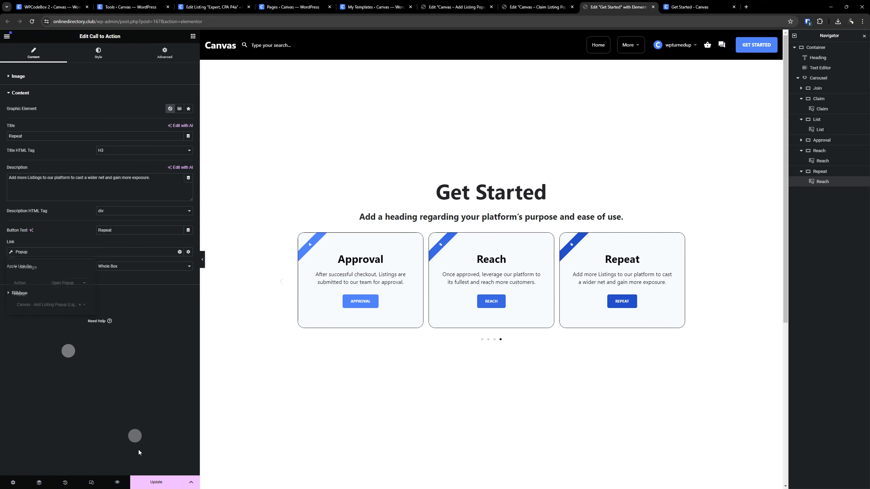
{"action": "left_click", "coordinate": [160, 482]}
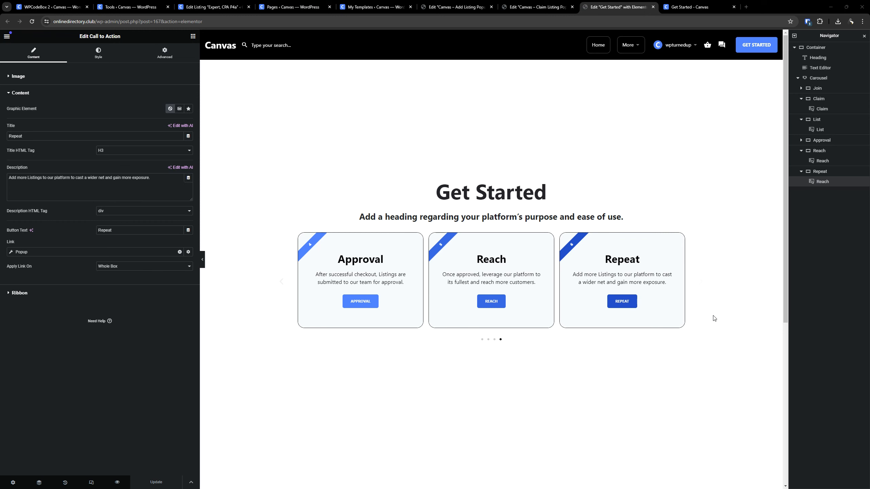
- Reload the live Get Started page, test the Repeat card's Add Listing popup, and close the popup
{"action": "left_click", "coordinate": [686, 7]}
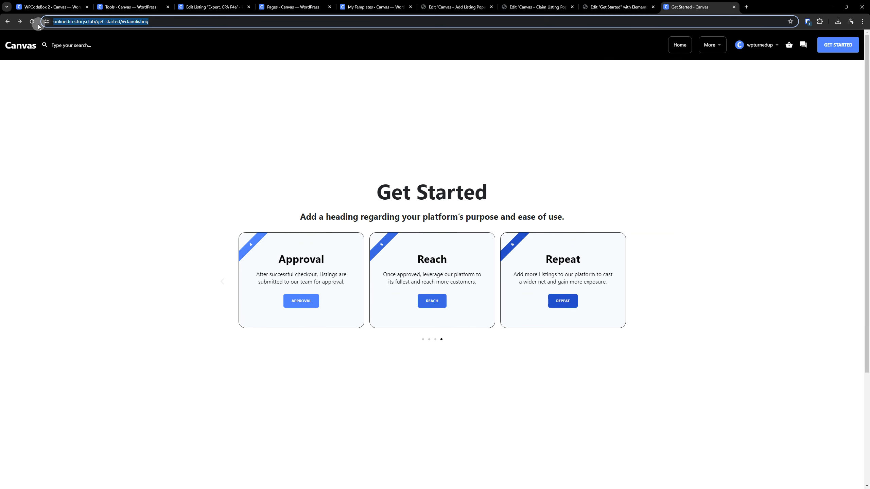
{"action": "left_click", "coordinate": [32, 22]}
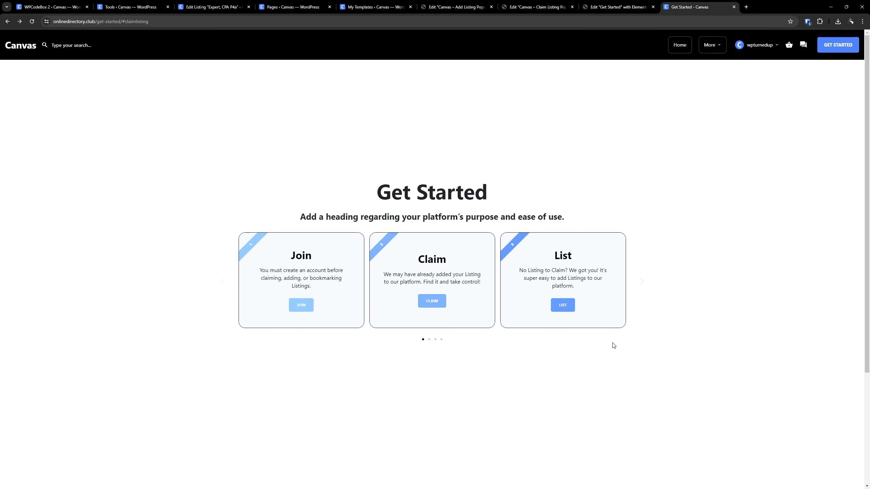
{"action": "left_click", "coordinate": [641, 281]}
{"action": "left_click", "coordinate": [641, 281]}
{"action": "left_click", "coordinate": [639, 281]}
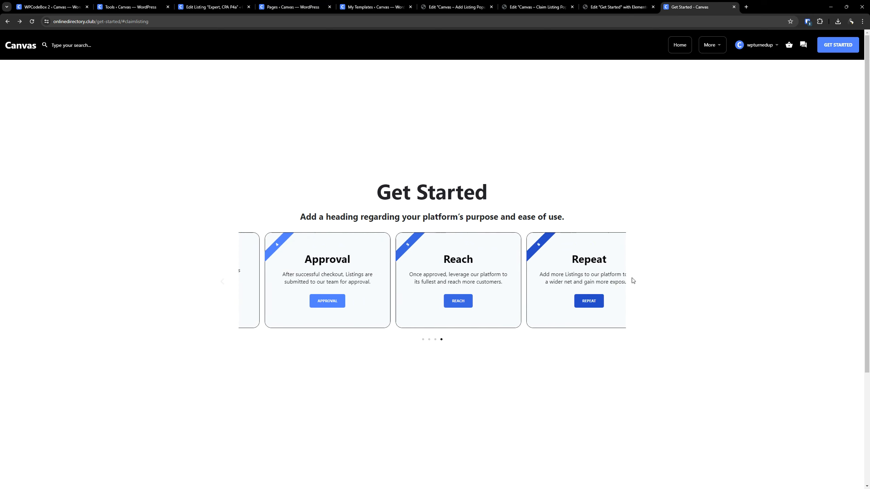
{"action": "left_click", "coordinate": [568, 297]}
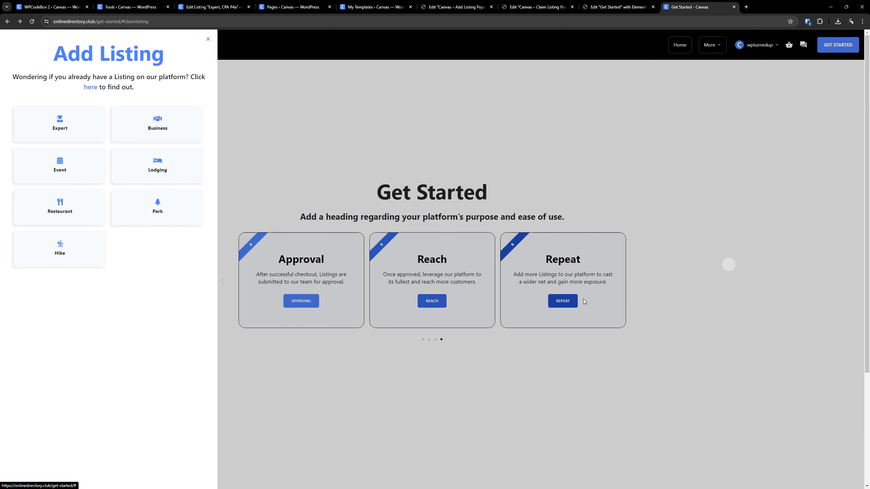
{"action": "left_click", "coordinate": [606, 166]}
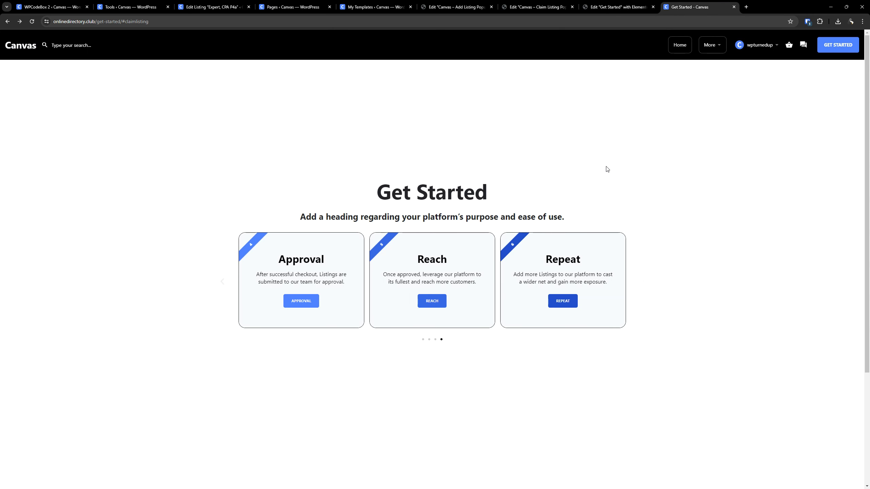
- Cycle the live carousel back to the Join card and forward again to the Repeat card
{"action": "left_click", "coordinate": [223, 284]}
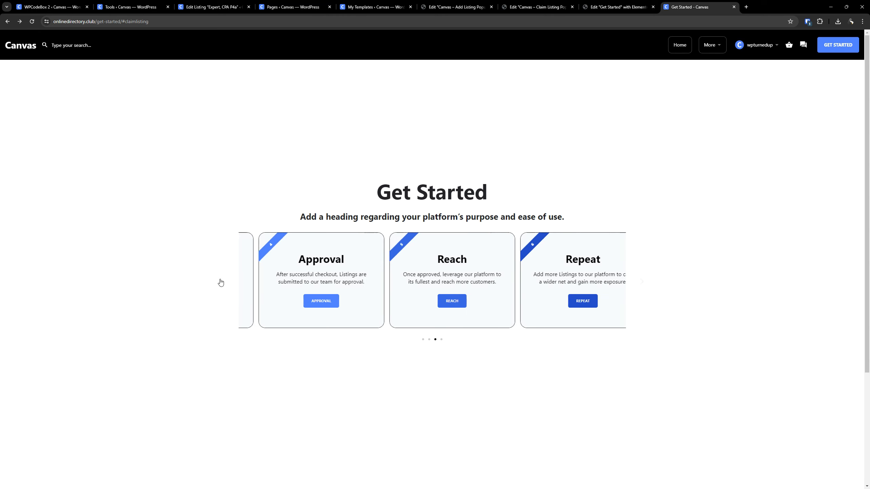
{"action": "left_click", "coordinate": [223, 284]}
{"action": "left_click", "coordinate": [223, 285]}
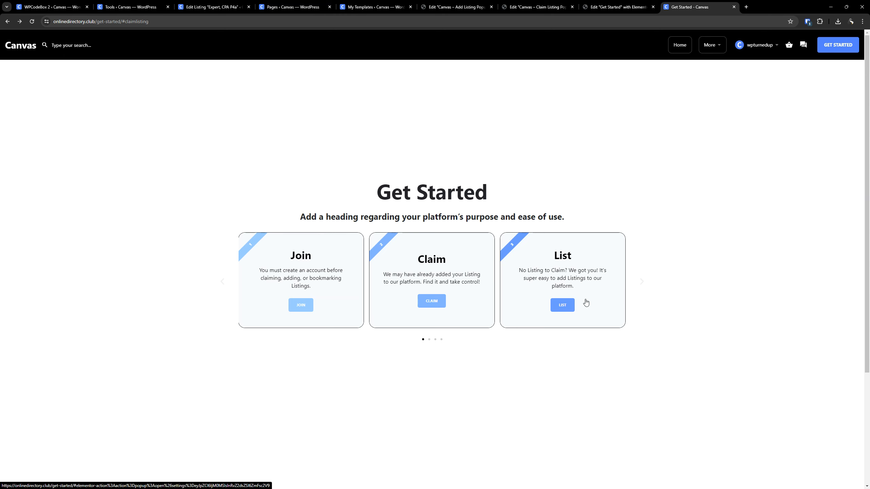
{"action": "left_click", "coordinate": [639, 285]}
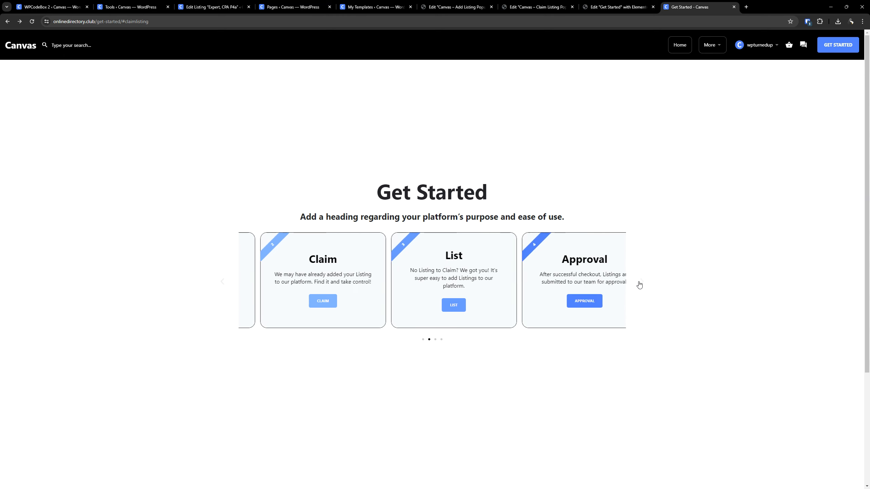
{"action": "left_click", "coordinate": [639, 285]}
{"action": "left_click", "coordinate": [443, 307]}
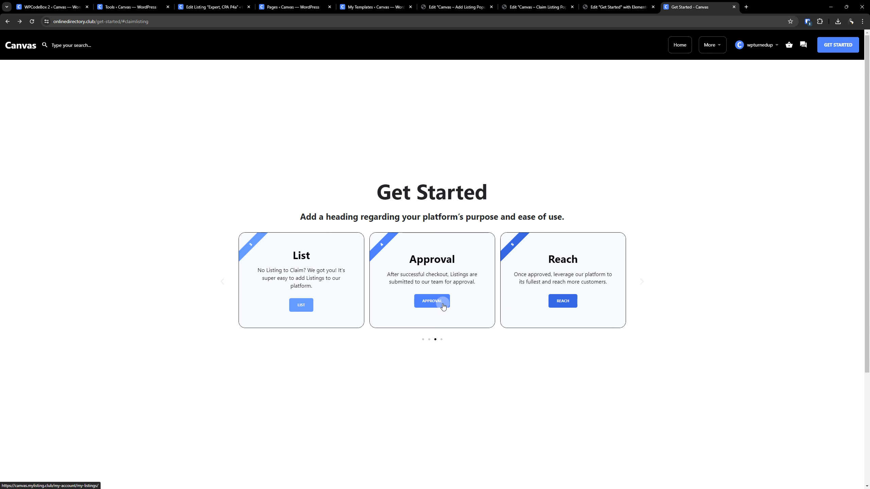
{"action": "left_click", "coordinate": [643, 284]}
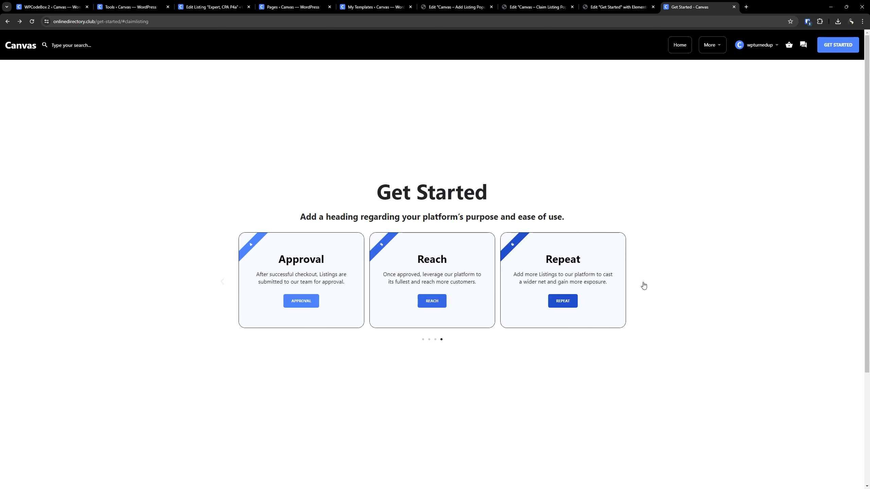
- Open the Reach Further page from the Reach card and review its Listing Promotions and Google Reviews sections
{"action": "left_click", "coordinate": [433, 302]}
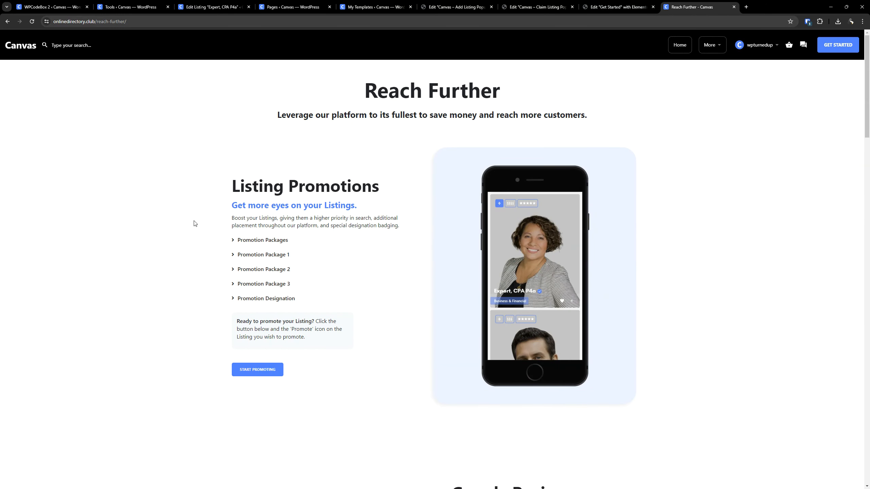
{"action": "scroll", "coordinate": [219, 233], "scroll_direction": "down", "scroll_amount": 5}
{"action": "scroll", "coordinate": [221, 237], "scroll_direction": "up", "scroll_amount": 5}
{"action": "scroll", "coordinate": [214, 233], "scroll_direction": "down", "scroll_amount": 10}
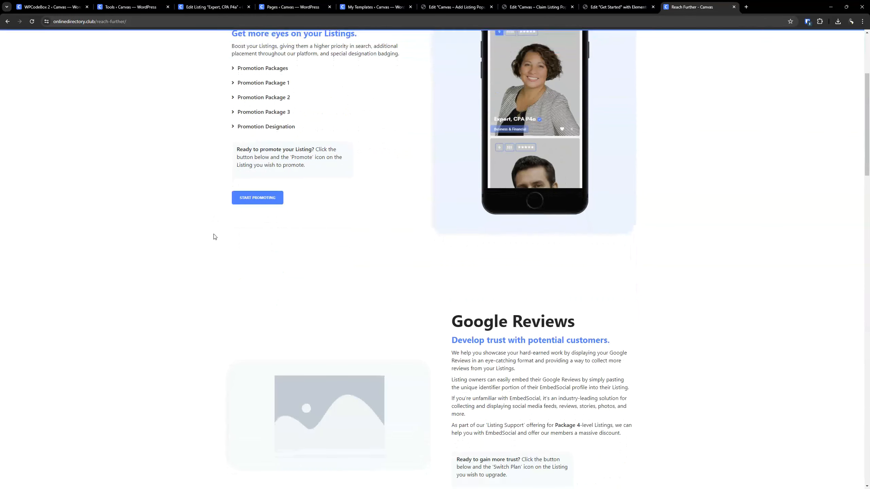
{"action": "scroll", "coordinate": [214, 237], "scroll_direction": "up", "scroll_amount": 8}
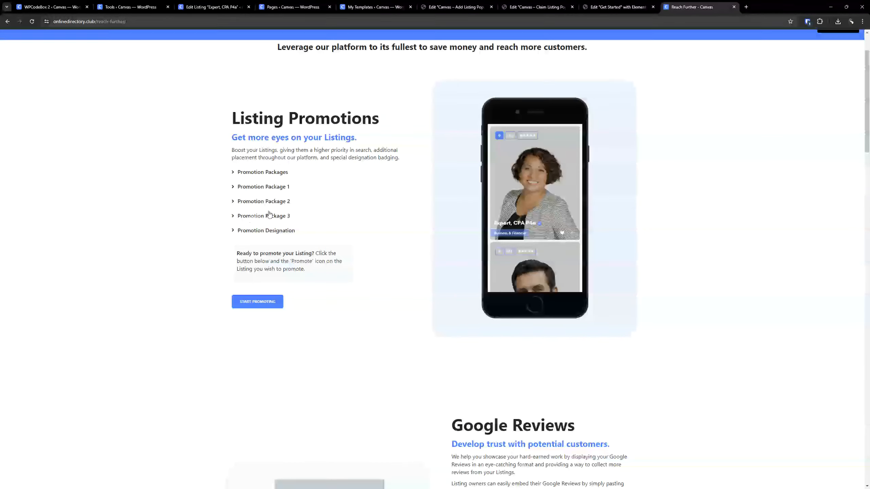
{"action": "left_click", "coordinate": [275, 114]}
{"action": "scroll", "coordinate": [352, 184], "scroll_direction": "down", "scroll_amount": 4}
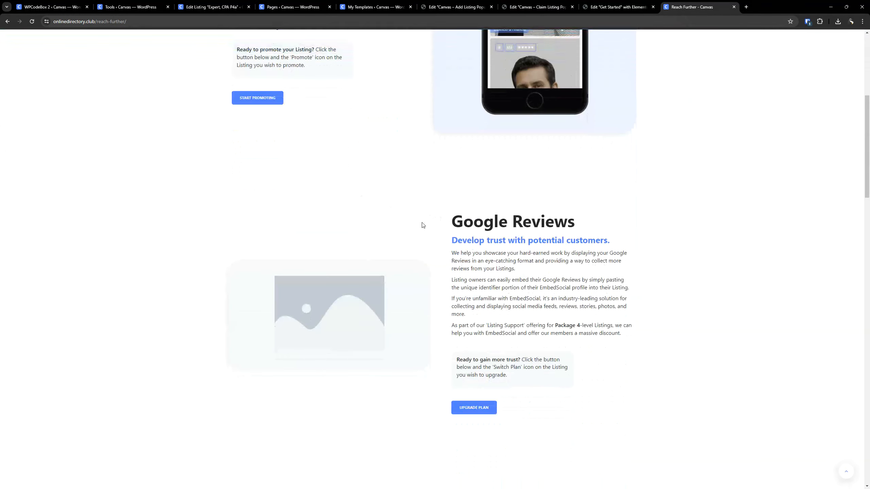
{"action": "left_click", "coordinate": [516, 221]}
{"action": "scroll", "coordinate": [517, 221], "scroll_direction": "down", "scroll_amount": 5}
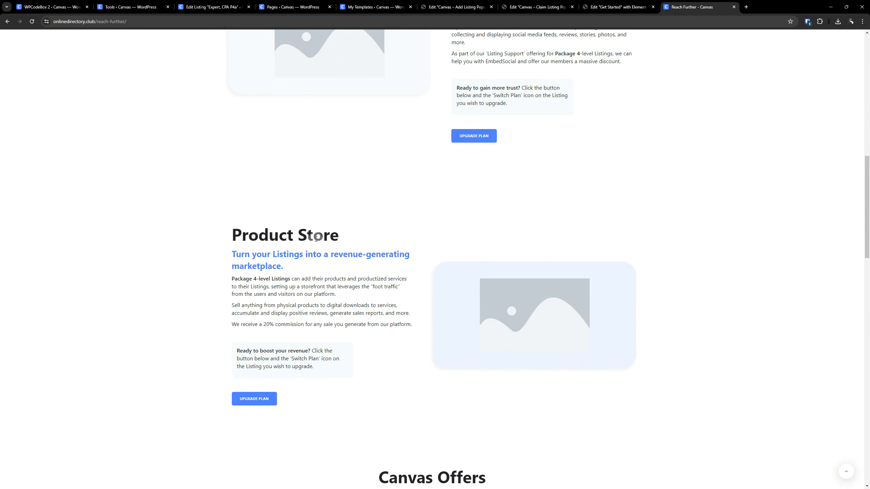
- Review the Product Store, Canvas Offers, Booking, Verified Badge and newsletter sections of Reach Further, and return to Get Started
{"action": "left_click", "coordinate": [316, 237]}
{"action": "scroll", "coordinate": [402, 227], "scroll_direction": "down", "scroll_amount": 5}
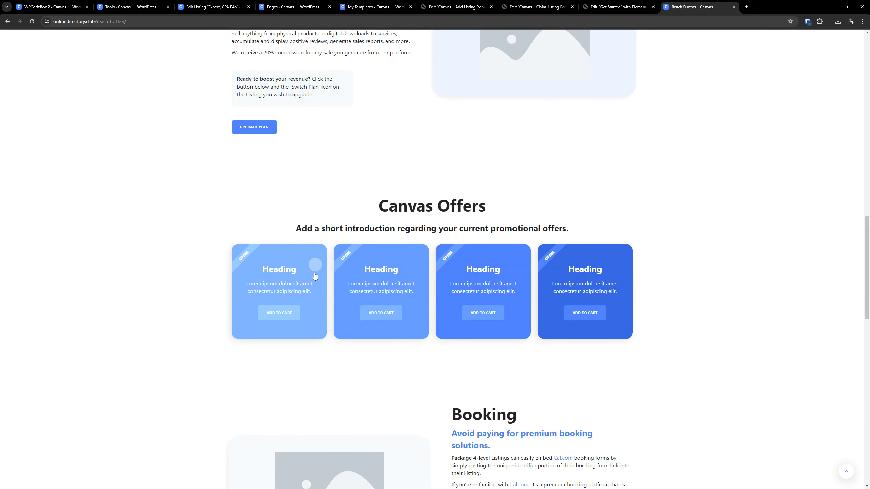
{"action": "left_click", "coordinate": [448, 281]}
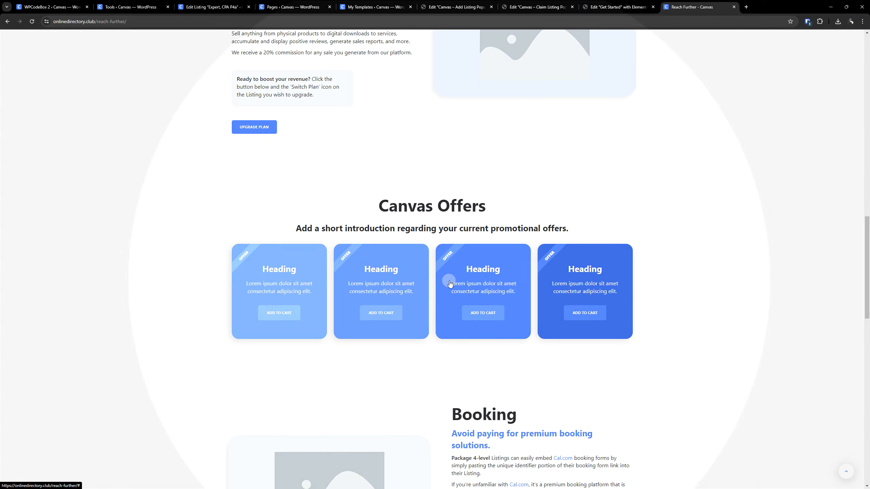
{"action": "scroll", "coordinate": [448, 281], "scroll_direction": "down", "scroll_amount": 5}
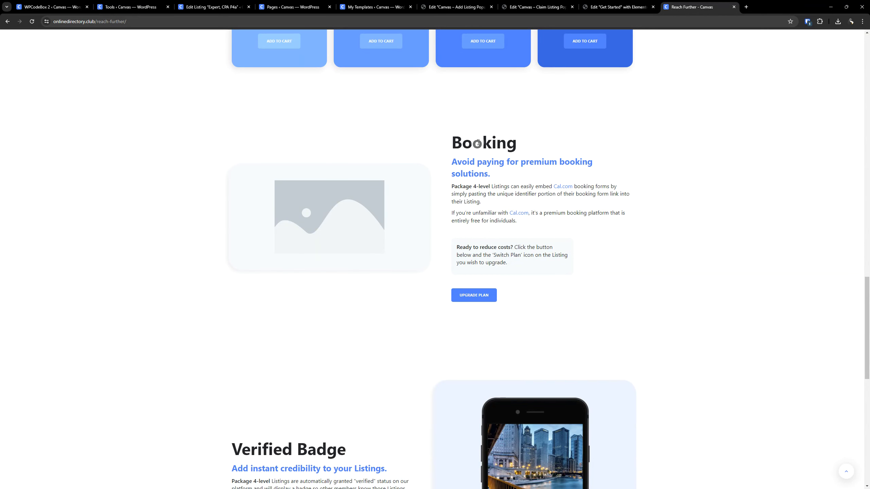
{"action": "double_click", "coordinate": [477, 142]}
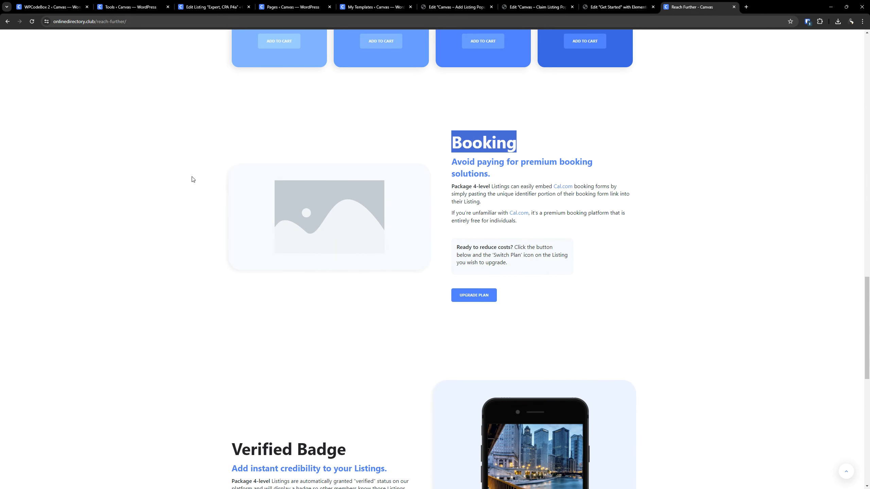
{"action": "scroll", "coordinate": [177, 190], "scroll_direction": "down", "scroll_amount": 3}
{"action": "triple_click", "coordinate": [304, 312]}
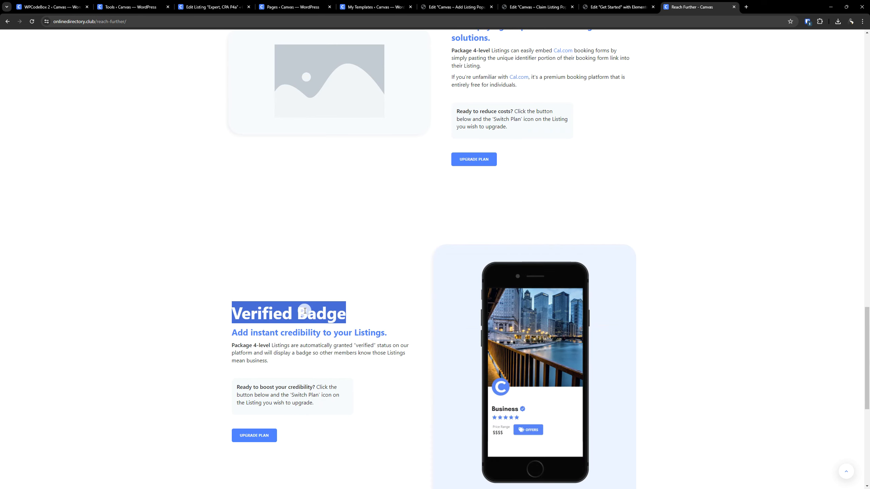
{"action": "scroll", "coordinate": [228, 260], "scroll_direction": "down", "scroll_amount": 4}
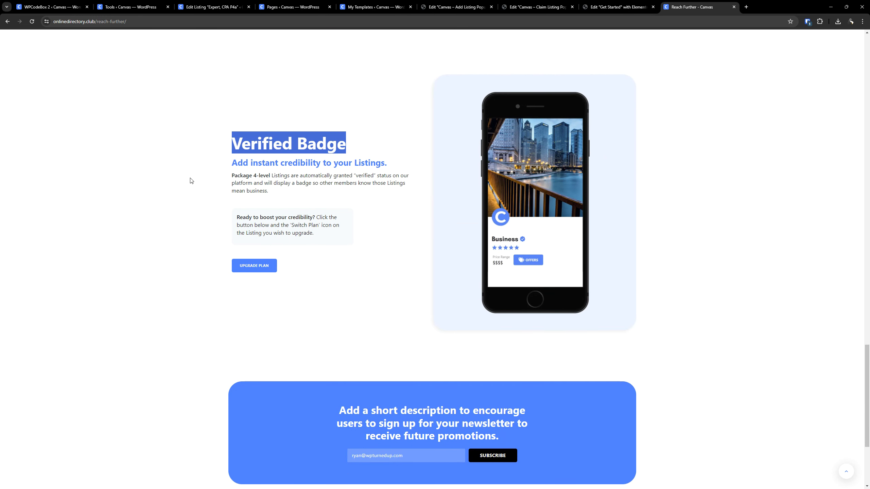
{"action": "left_click", "coordinate": [190, 178]}
{"action": "scroll", "coordinate": [202, 186], "scroll_direction": "down", "scroll_amount": 3}
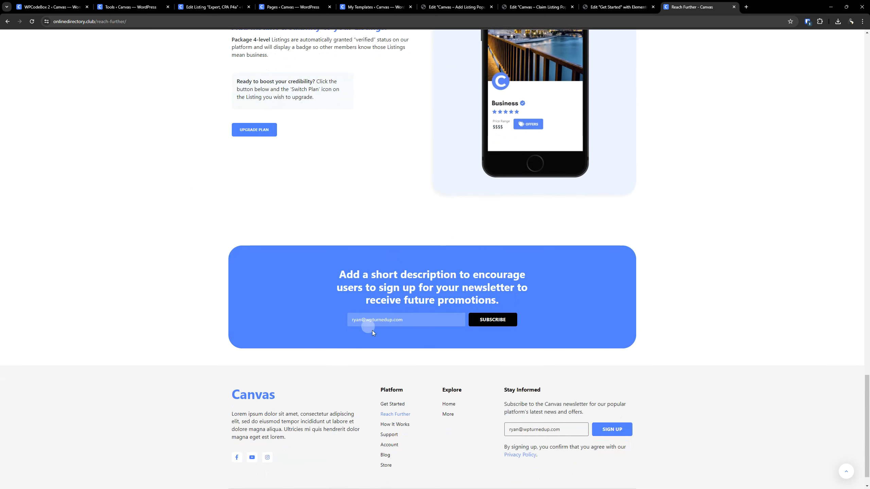
{"action": "scroll", "coordinate": [397, 321], "scroll_direction": "up", "scroll_amount": 6}
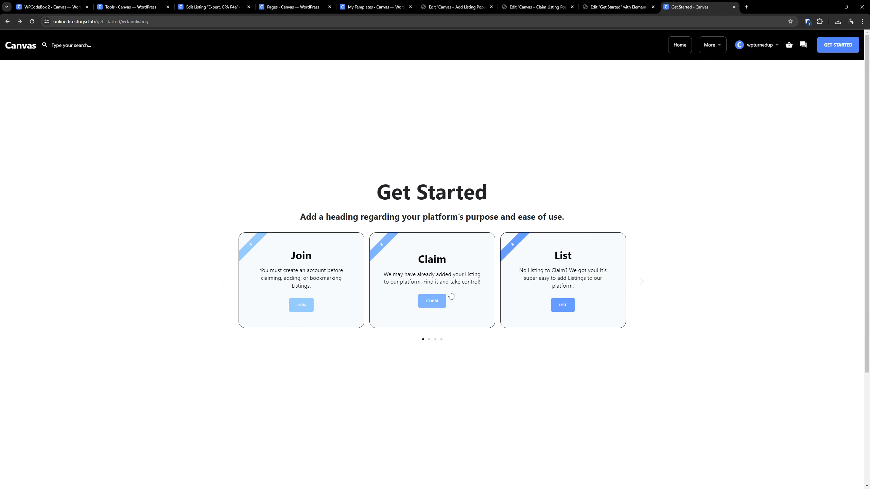
- Advance the live carousel to the Repeat card, open its Add Listing popup, and choose the Expert listing type
{"action": "left_click", "coordinate": [640, 283]}
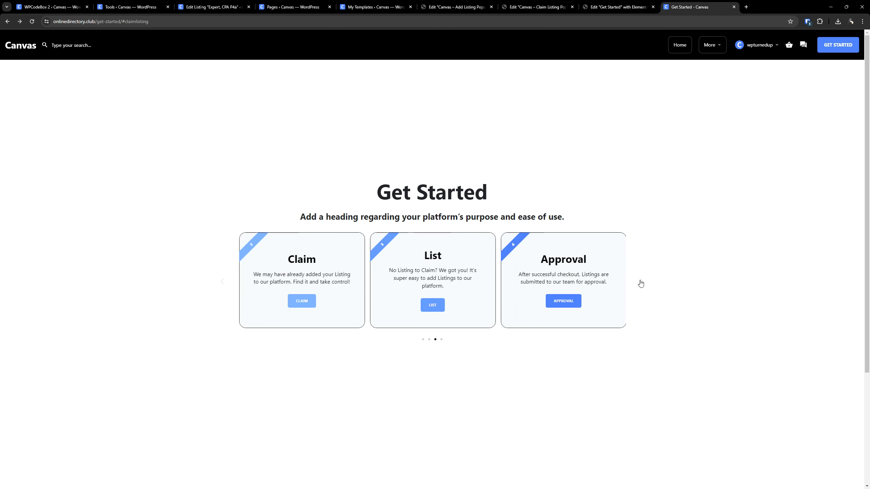
{"action": "left_click", "coordinate": [640, 283]}
{"action": "left_click", "coordinate": [640, 283]}
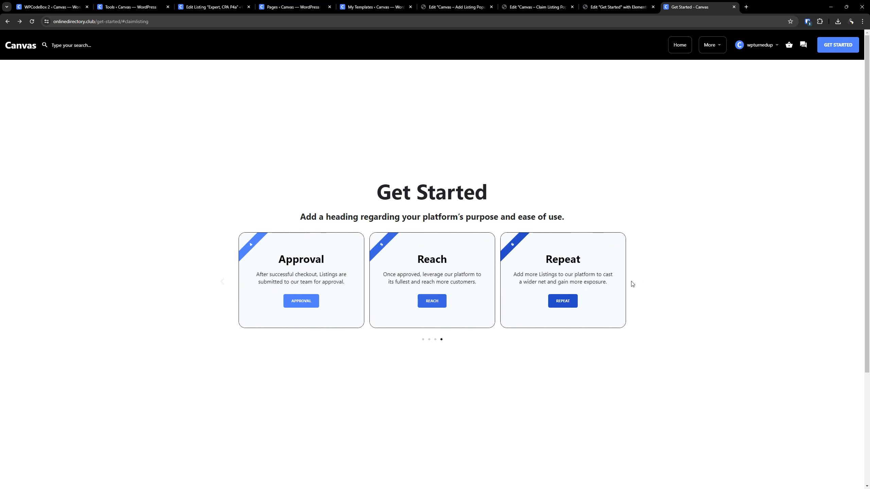
{"action": "left_click", "coordinate": [562, 307]}
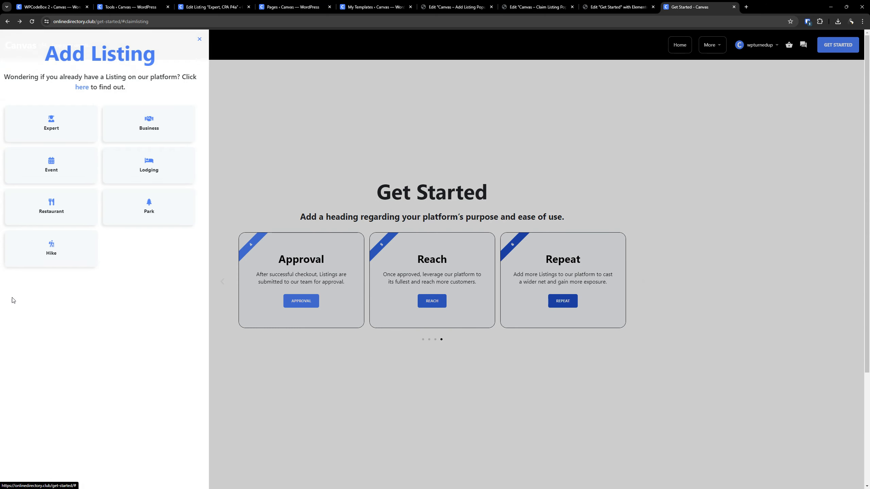
{"action": "left_click", "coordinate": [67, 126]}
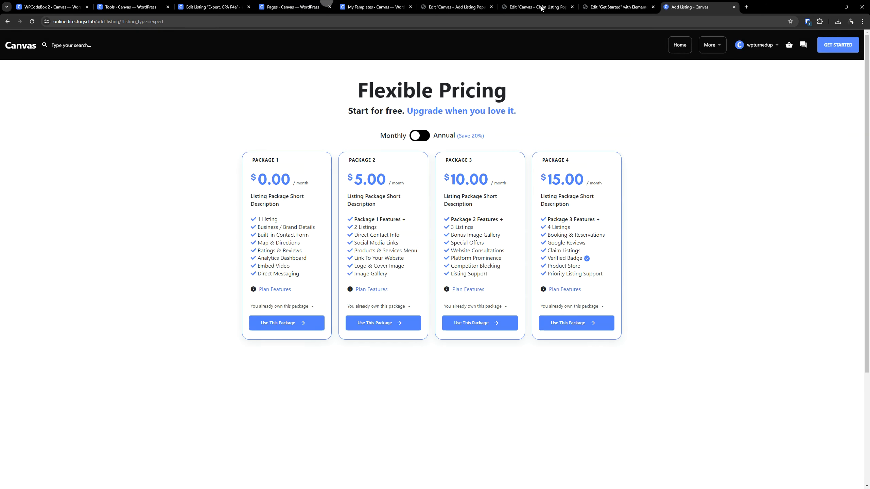
- Open the site's How It Works page and review its Join Canvas, Claim Listing and Add Listing sections
{"action": "mouse_move", "coordinate": [764, 52]}
{"action": "mouse_move", "coordinate": [719, 47]}
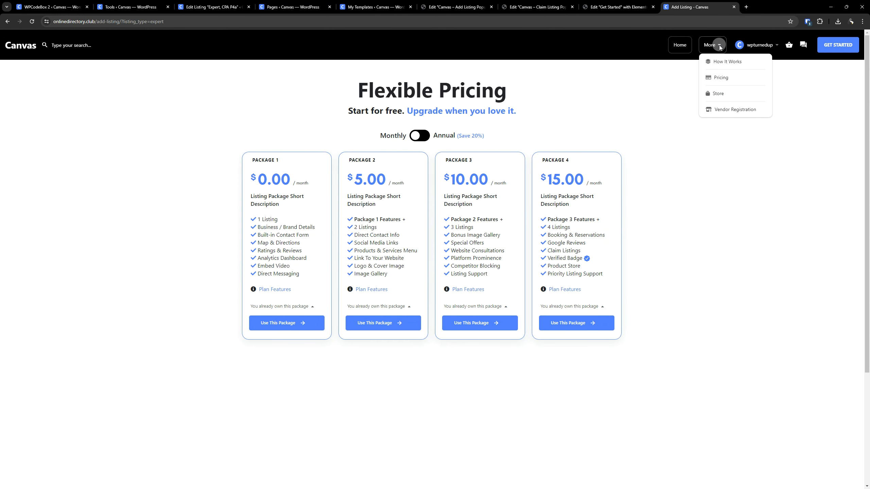
{"action": "left_click", "coordinate": [723, 64]}
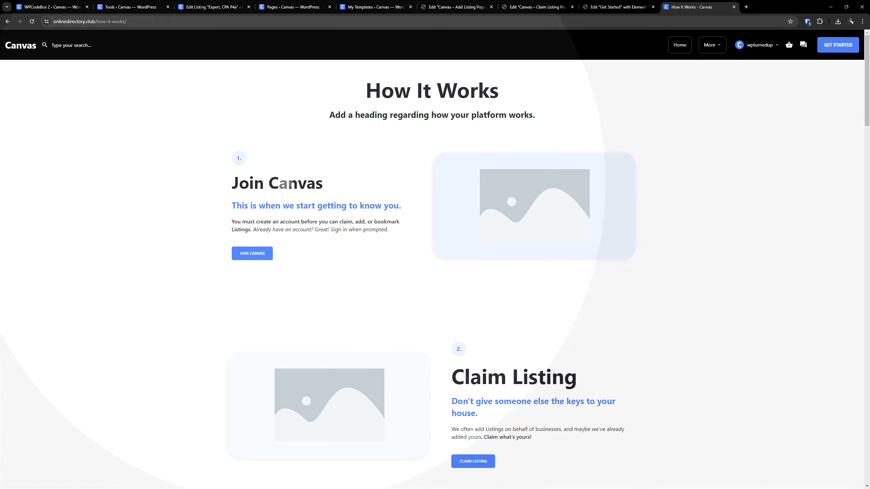
{"action": "scroll", "coordinate": [298, 202], "scroll_direction": "down", "scroll_amount": 5}
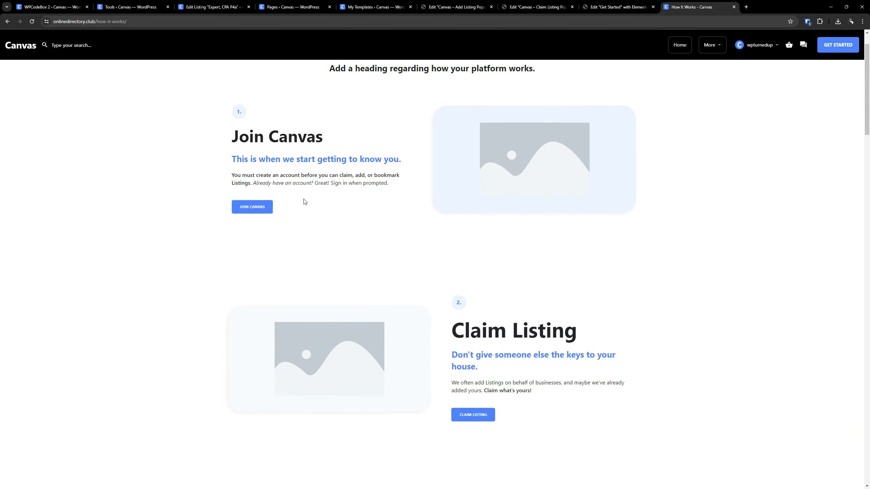
{"action": "scroll", "coordinate": [445, 274], "scroll_direction": "up", "scroll_amount": 5}
{"action": "scroll", "coordinate": [565, 281], "scroll_direction": "down", "scroll_amount": 6}
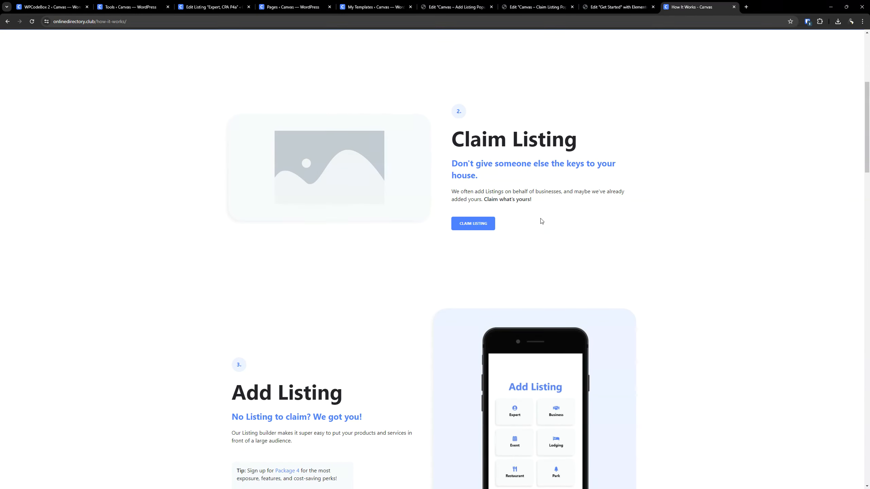
{"action": "scroll", "coordinate": [496, 240], "scroll_direction": "up", "scroll_amount": 2}
{"action": "scroll", "coordinate": [377, 257], "scroll_direction": "down", "scroll_amount": 4}
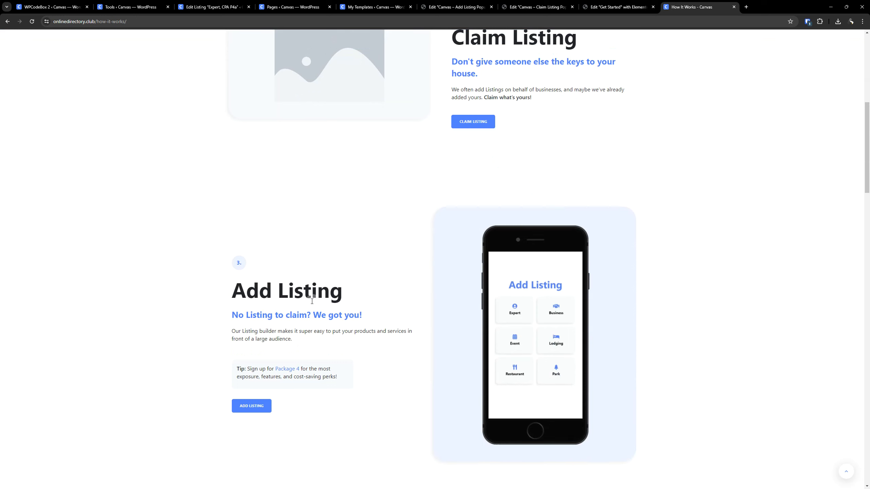
- Test the Join Canvas button on the How It Works page and return to the page's Claim Listing section
{"action": "scroll", "coordinate": [302, 319], "scroll_direction": "up", "scroll_amount": 8}
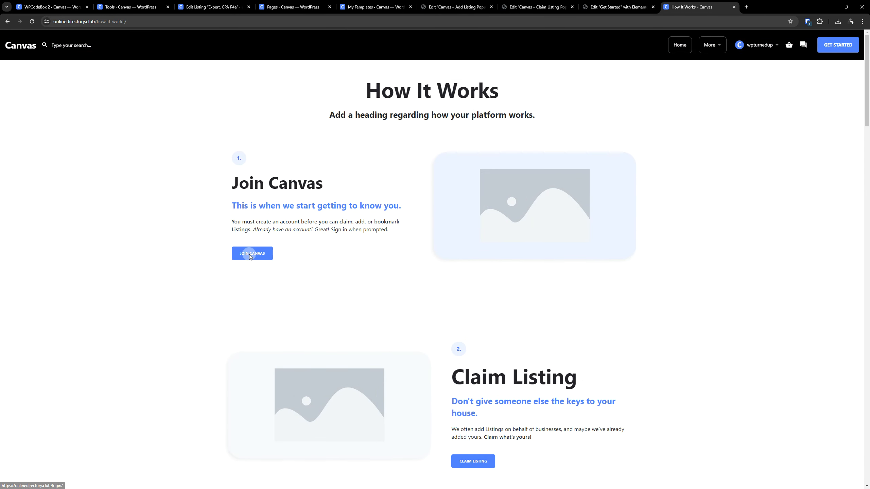
{"action": "left_click", "coordinate": [265, 252]}
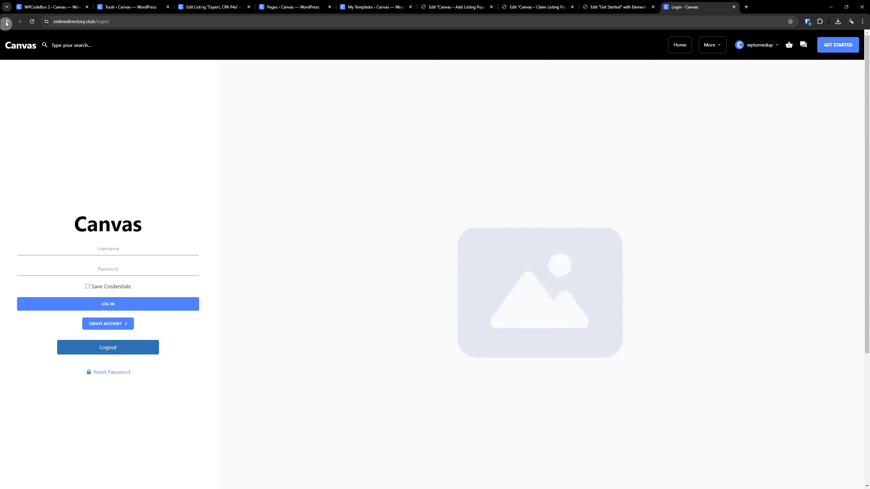
{"action": "scroll", "coordinate": [429, 297], "scroll_direction": "down", "scroll_amount": 6}
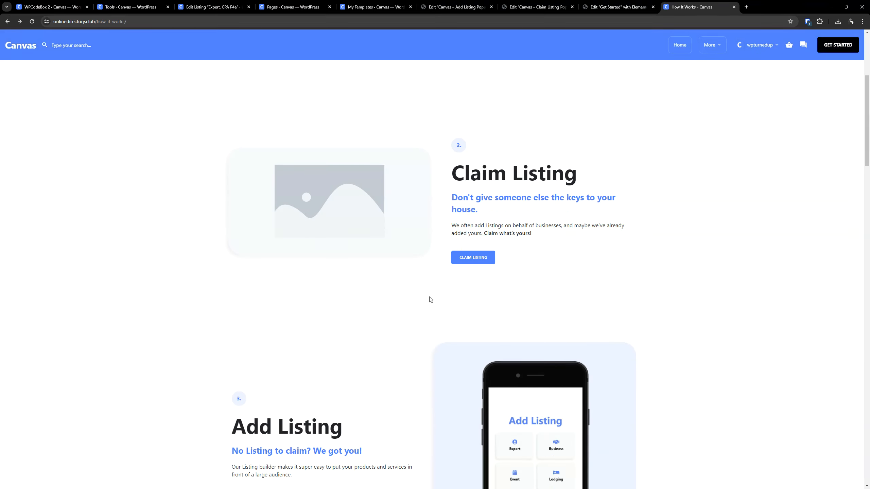
- Close the Elementor editors of the Claim Listing and Add Listing popups
{"action": "scroll", "coordinate": [536, 84], "scroll_direction": "up", "scroll_amount": 3}
{"action": "left_click", "coordinate": [529, 7]}
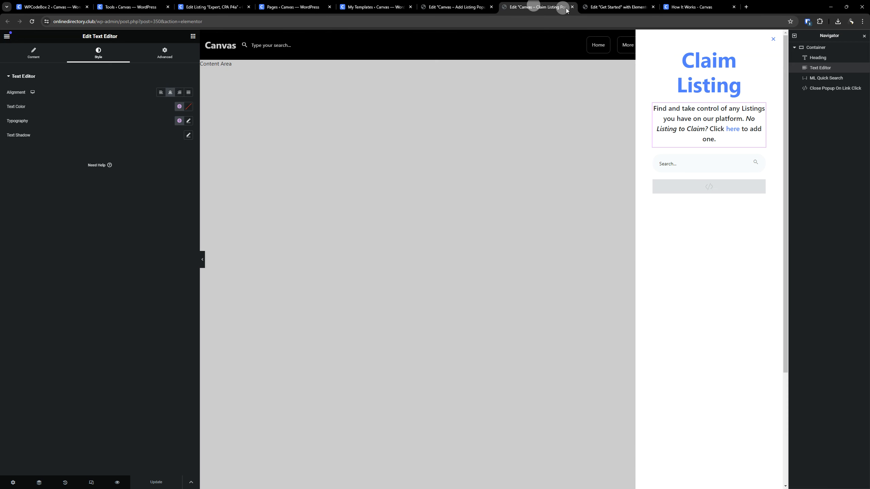
{"action": "left_click", "coordinate": [571, 7]}
{"action": "left_click", "coordinate": [488, 8]}
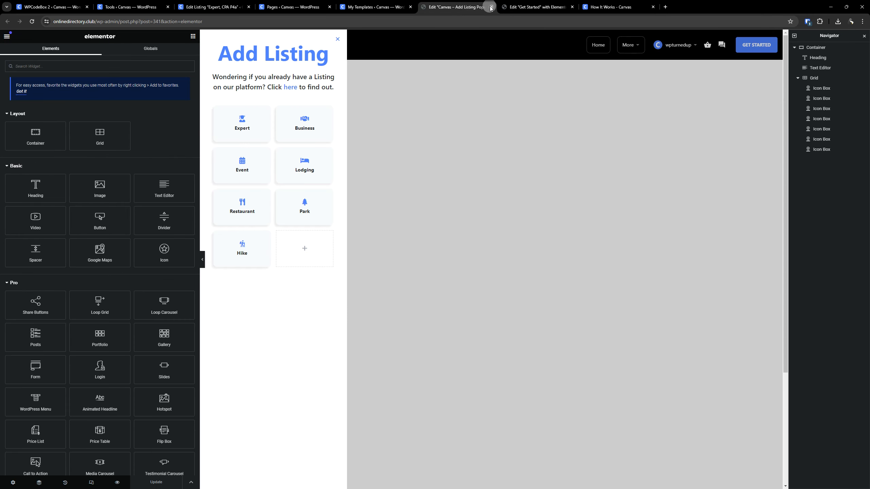
{"action": "left_click", "coordinate": [491, 7]}
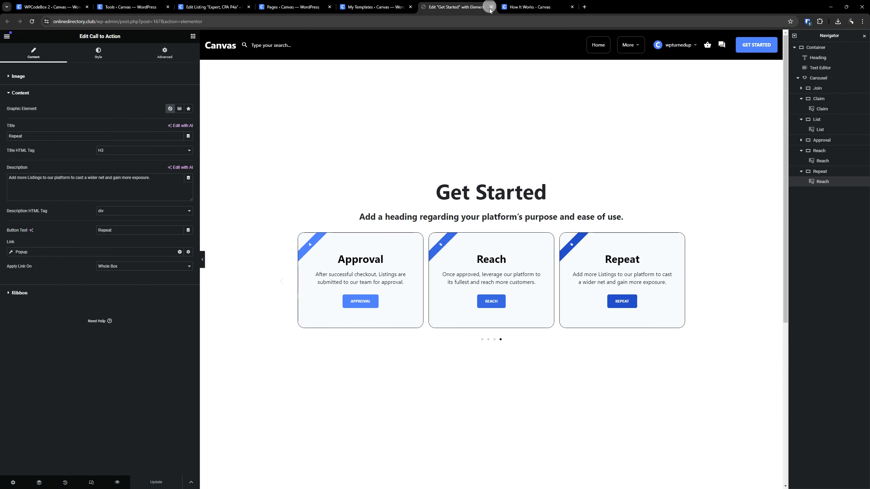
- Open the How It Works page with Elementor in a separate tab and place that tab beside the live page
{"action": "left_click", "coordinate": [293, 6]}
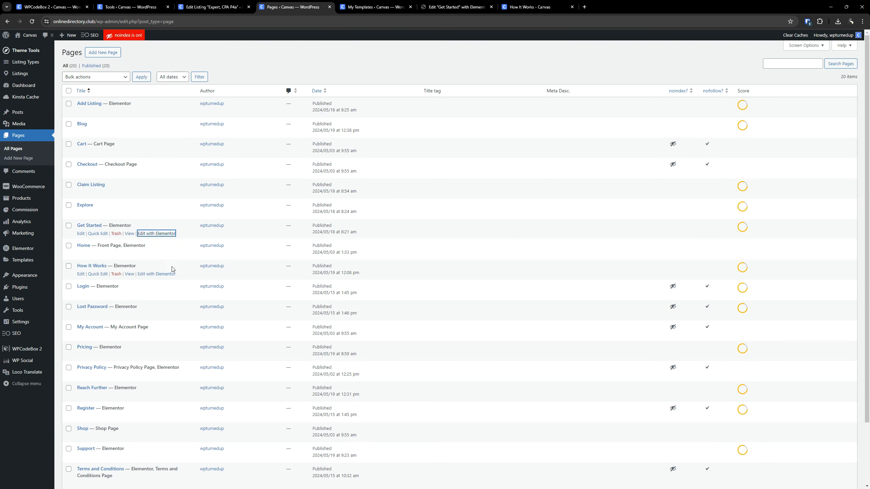
{"action": "right_click", "coordinate": [166, 272]}
{"action": "left_click", "coordinate": [185, 278]}
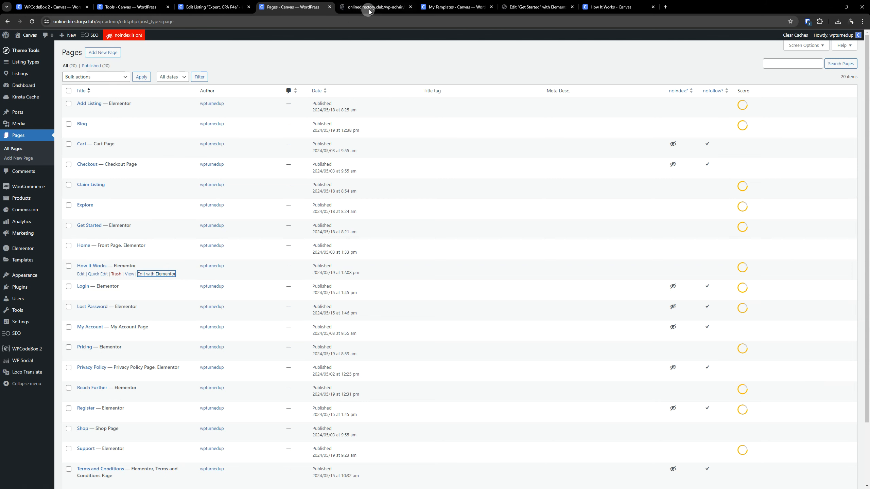
{"action": "left_click_drag", "start_coordinate": [369, 6], "coordinate": [490, 15]}
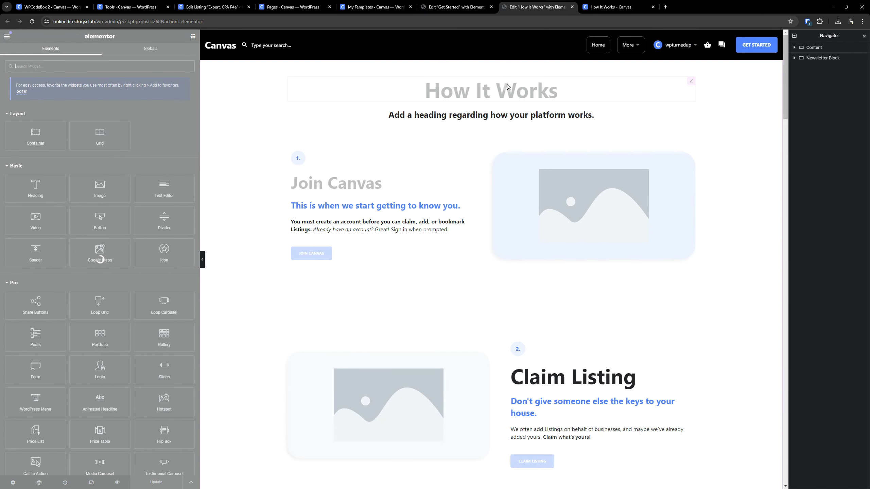
- Copy the Join Canvas heading and paste its style onto the Claim Listing and Add Listing headings
{"action": "right_click", "coordinate": [345, 185]}
{"action": "left_click", "coordinate": [350, 216]}
{"action": "scroll", "coordinate": [445, 204], "scroll_direction": "down", "scroll_amount": 5}
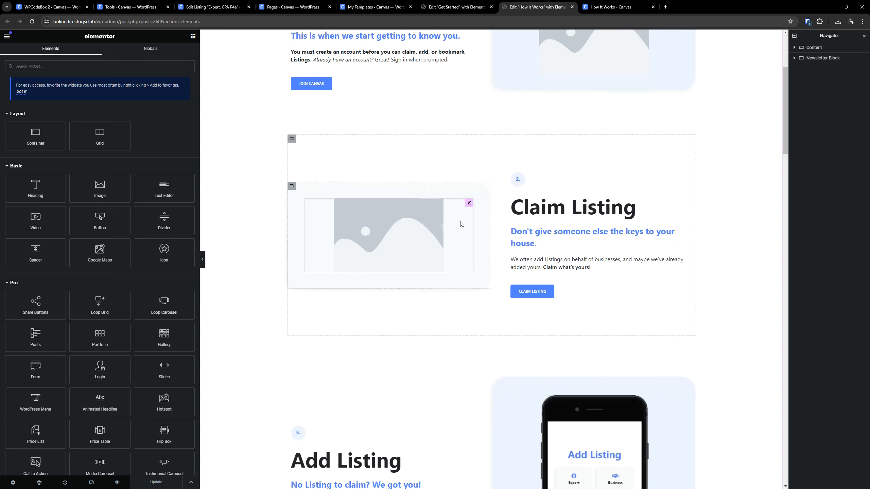
{"action": "right_click", "coordinate": [539, 208]}
{"action": "left_click", "coordinate": [554, 255]}
{"action": "scroll", "coordinate": [394, 246], "scroll_direction": "down", "scroll_amount": 6}
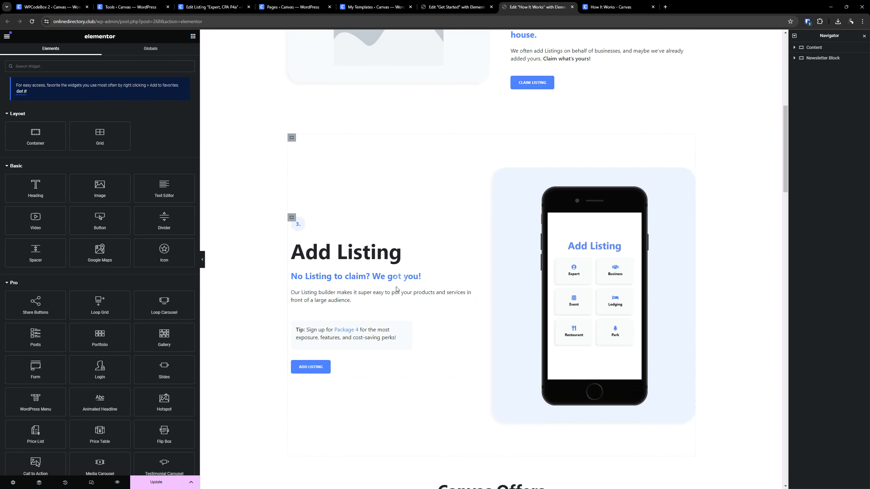
{"action": "right_click", "coordinate": [376, 254]}
{"action": "left_click", "coordinate": [412, 301]}
{"action": "scroll", "coordinate": [459, 181], "scroll_direction": "down", "scroll_amount": 8}
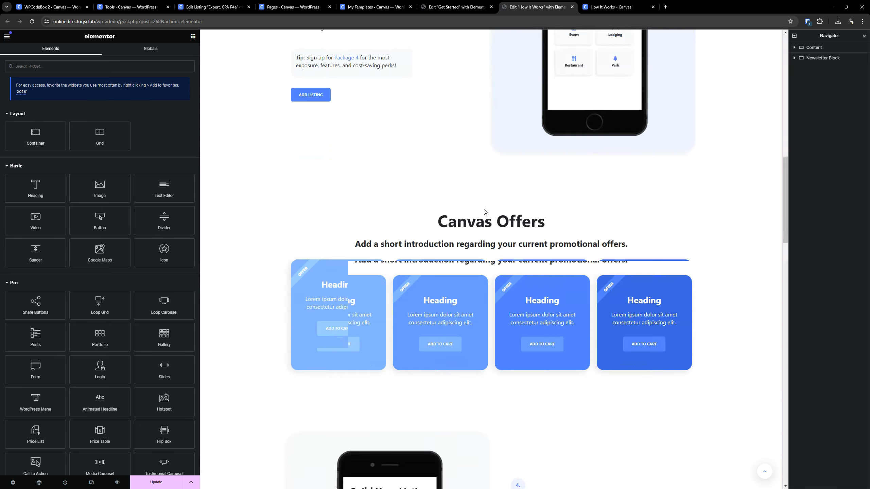
- Paste the copied heading style onto the Build Listing, Listing Approval and Reach Further headings
{"action": "scroll", "coordinate": [490, 195], "scroll_direction": "down", "scroll_amount": 6}
{"action": "right_click", "coordinate": [539, 286]}
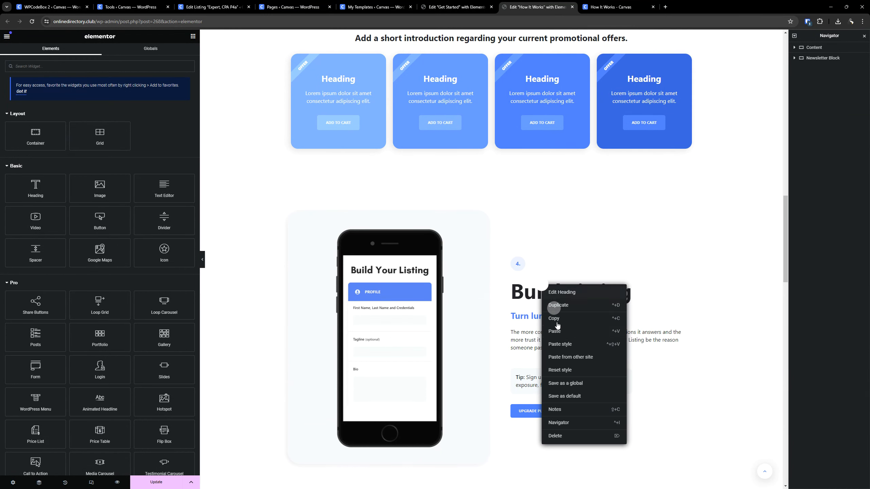
{"action": "left_click", "coordinate": [553, 339]}
{"action": "scroll", "coordinate": [562, 247], "scroll_direction": "down", "scroll_amount": 10}
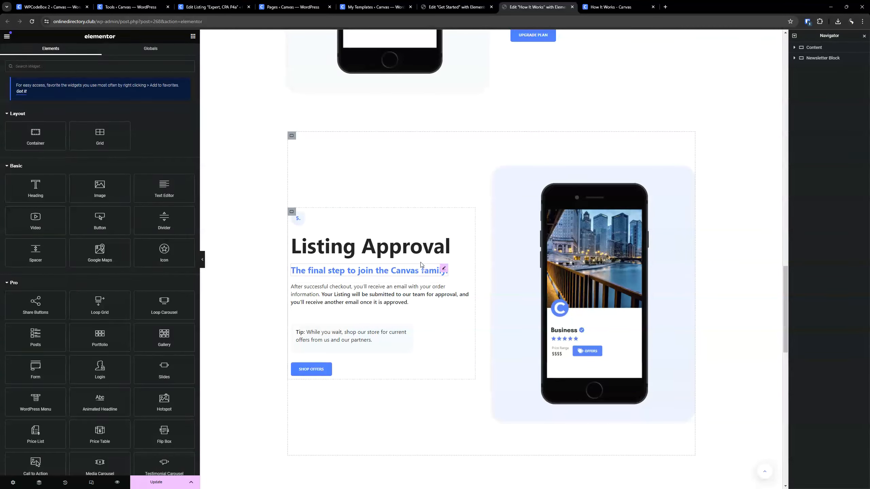
{"action": "right_click", "coordinate": [414, 250]}
{"action": "left_click", "coordinate": [437, 308]}
{"action": "scroll", "coordinate": [443, 228], "scroll_direction": "down", "scroll_amount": 5}
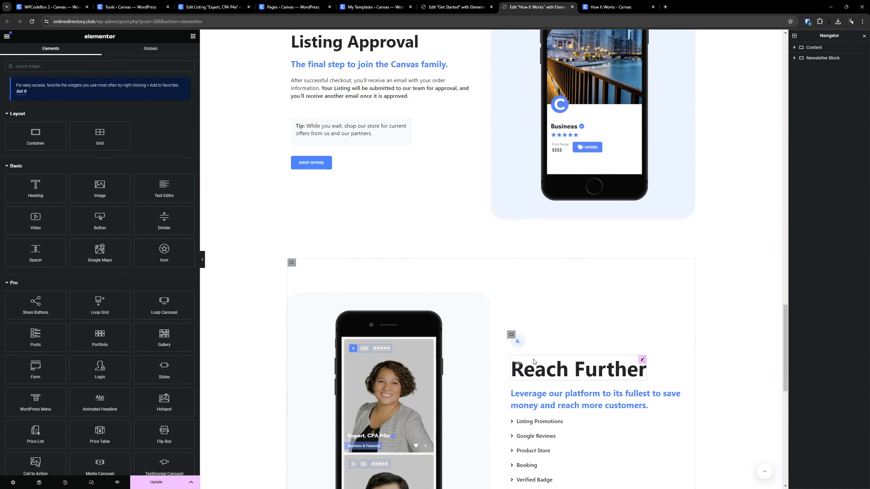
{"action": "right_click", "coordinate": [560, 330]}
{"action": "left_click", "coordinate": [583, 391]}
- Save the How It Works page, reload its live version and check the restyled Claim Listing section
{"action": "scroll", "coordinate": [469, 257], "scroll_direction": "down", "scroll_amount": 5}
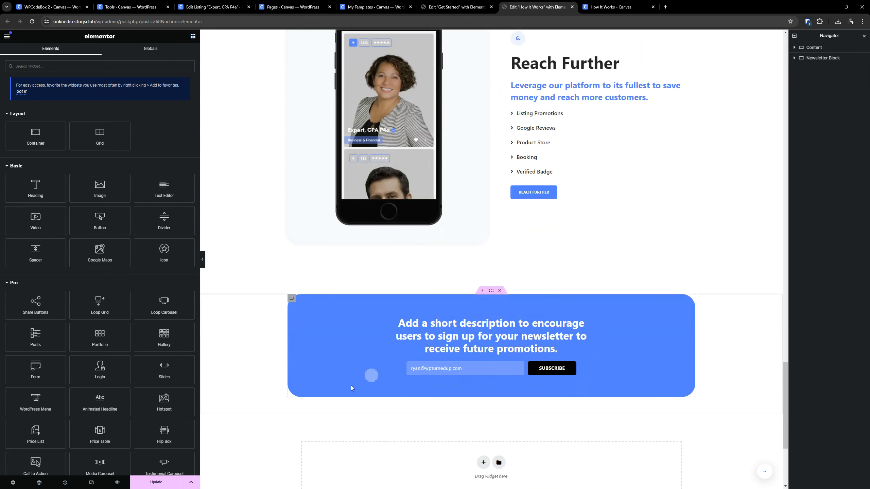
{"action": "left_click", "coordinate": [169, 483]}
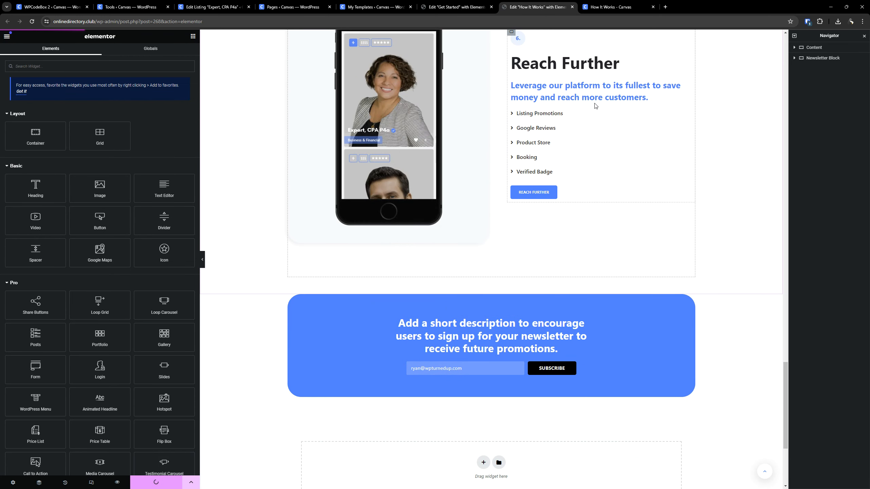
{"action": "left_click", "coordinate": [610, 6]}
{"action": "scroll", "coordinate": [124, 192], "scroll_direction": "up", "scroll_amount": 3}
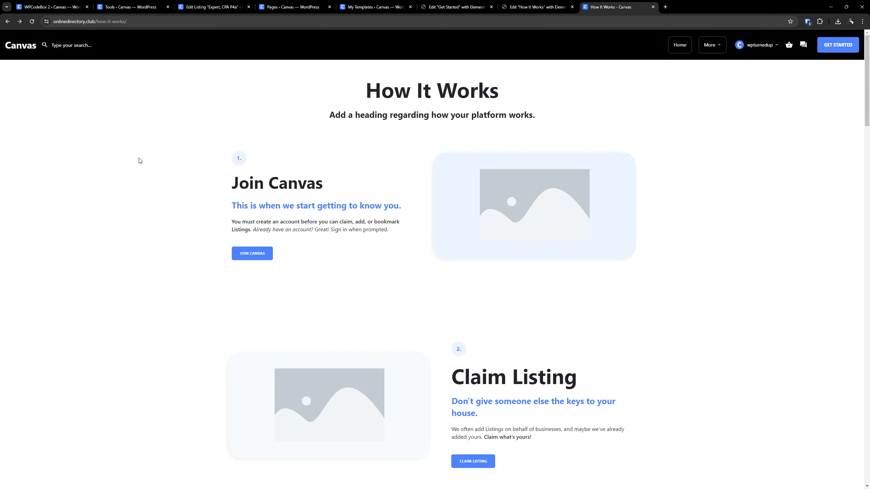
{"action": "left_click", "coordinate": [32, 21]}
{"action": "scroll", "coordinate": [243, 260], "scroll_direction": "down", "scroll_amount": 4}
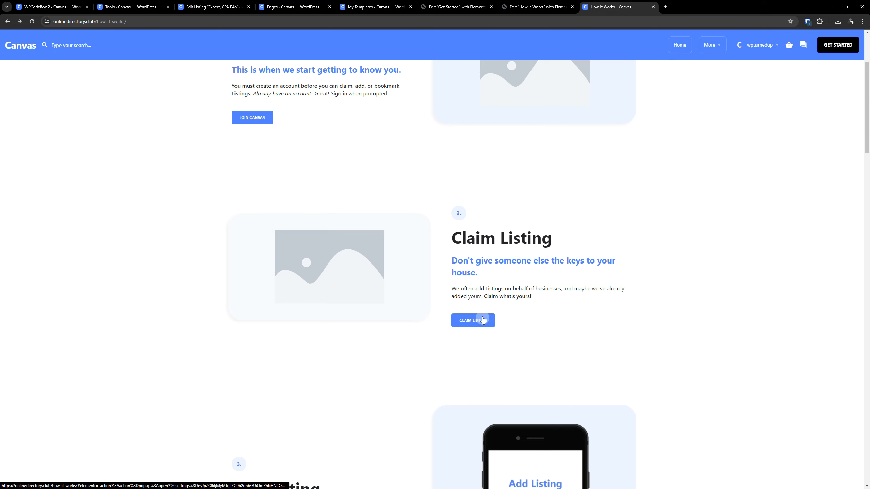
- In the How It Works editor, set the Claim Listing button to open the Canvas - Claim Listing Popup (Light Mode) template
{"action": "left_click", "coordinate": [531, 7]}
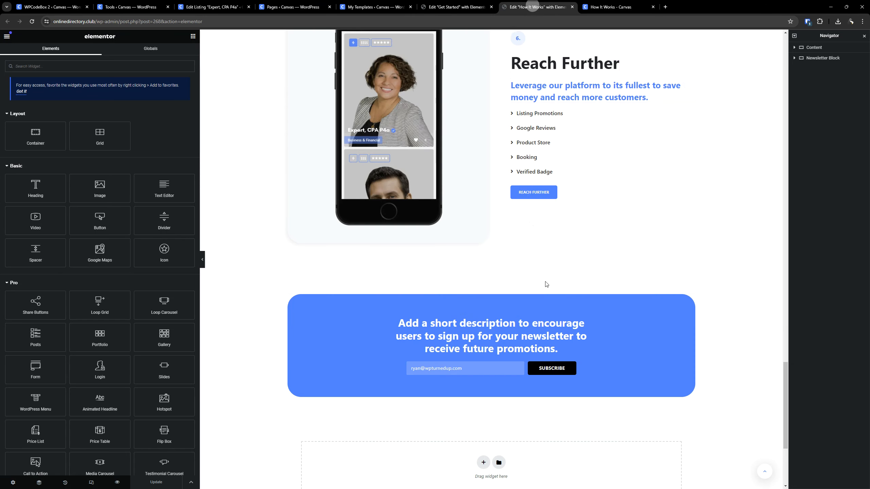
{"action": "scroll", "coordinate": [579, 260], "scroll_direction": "up", "scroll_amount": 10}
{"action": "scroll", "coordinate": [576, 252], "scroll_direction": "up", "scroll_amount": 15}
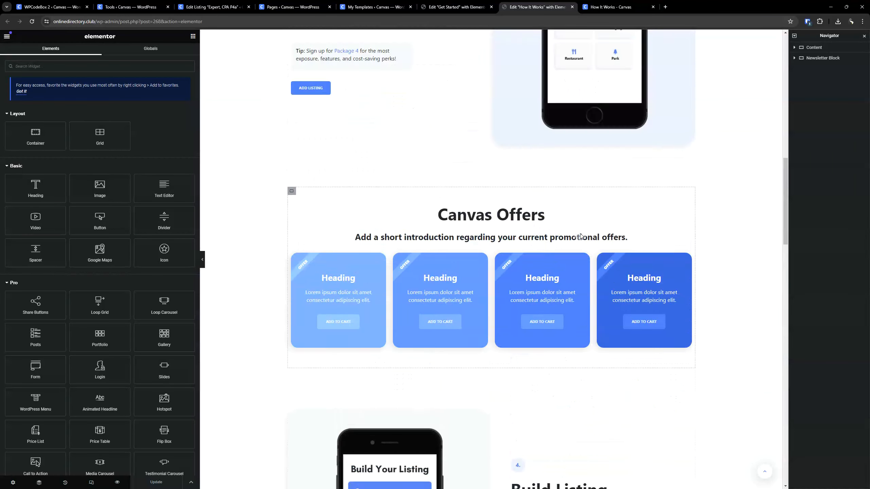
{"action": "scroll", "coordinate": [567, 253], "scroll_direction": "up", "scroll_amount": 1}
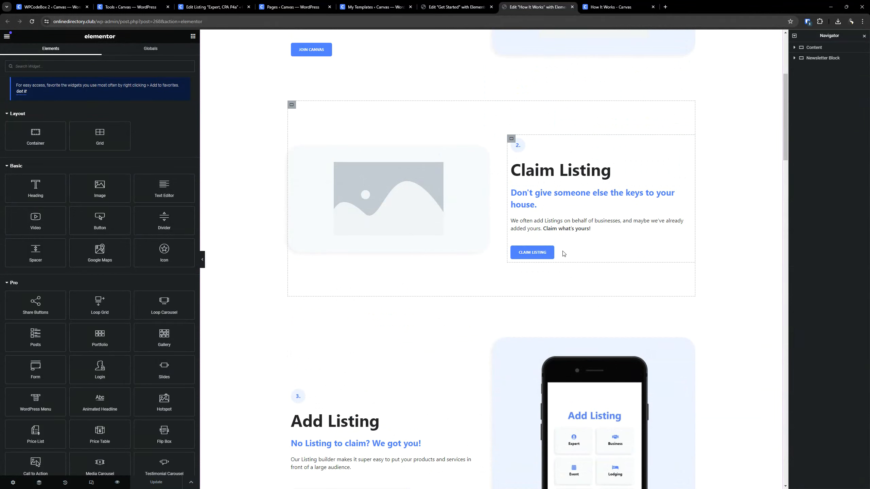
{"action": "left_click", "coordinate": [550, 246]}
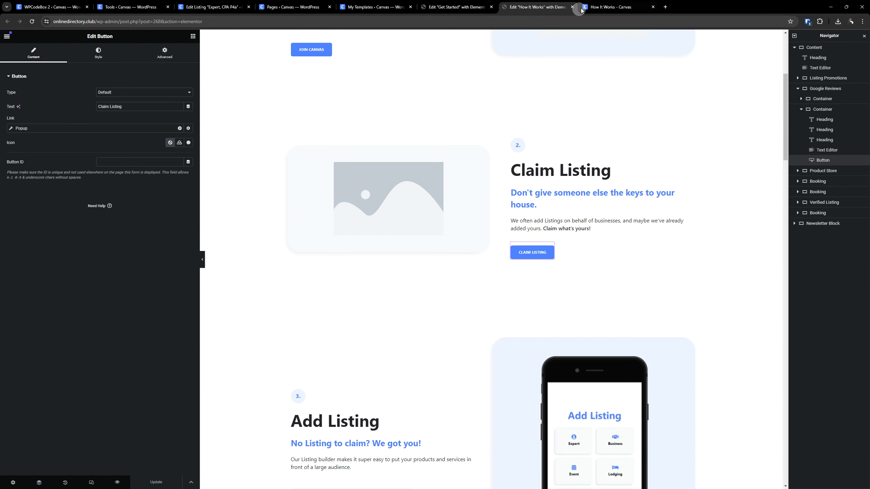
{"action": "left_click", "coordinate": [95, 151]}
{"action": "left_click", "coordinate": [21, 128]}
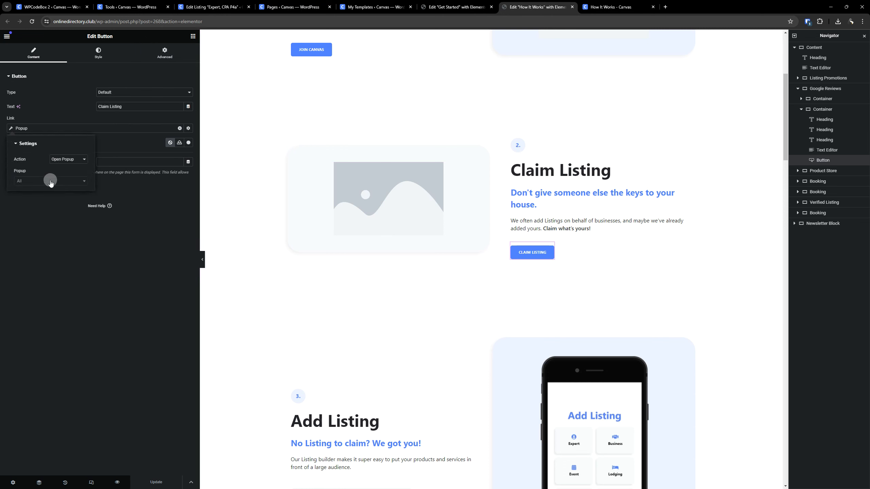
{"action": "left_click", "coordinate": [50, 180]}
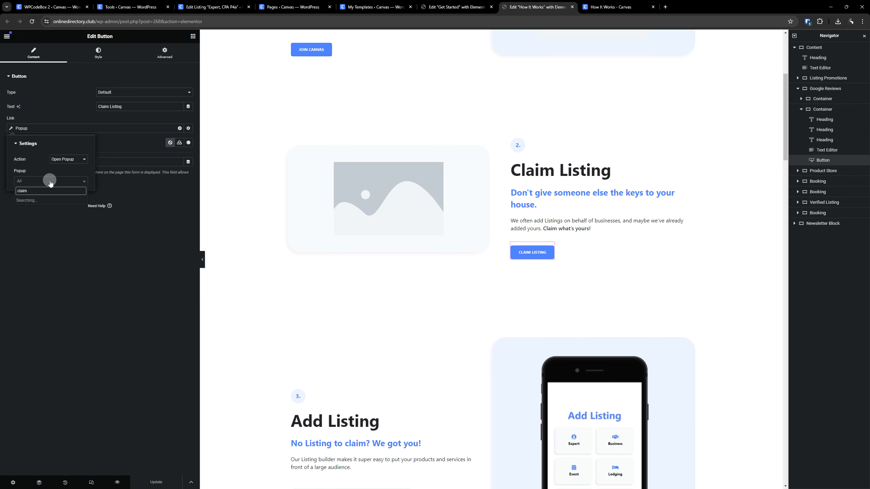
{"action": "left_click", "coordinate": [48, 215]}
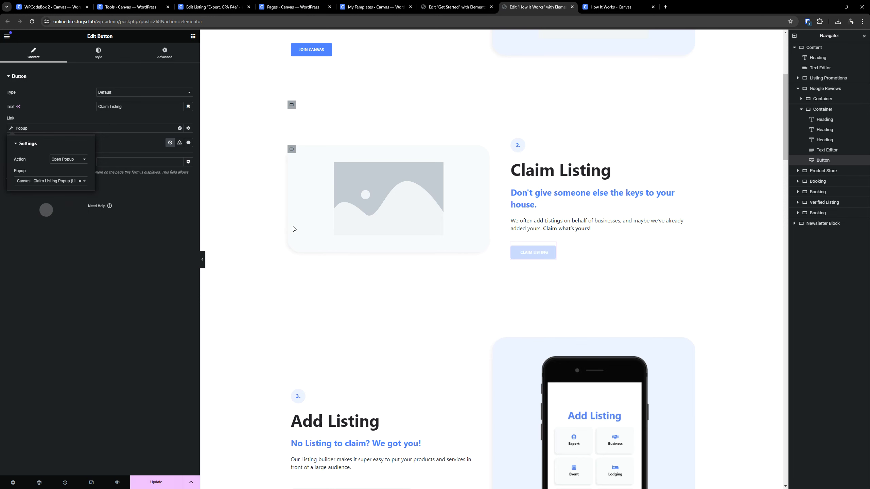
- Set the Add Listing button's link to open the Canvas - Add Listing Popup (Light Mode) template
{"action": "scroll", "coordinate": [291, 227], "scroll_direction": "down", "scroll_amount": 5}
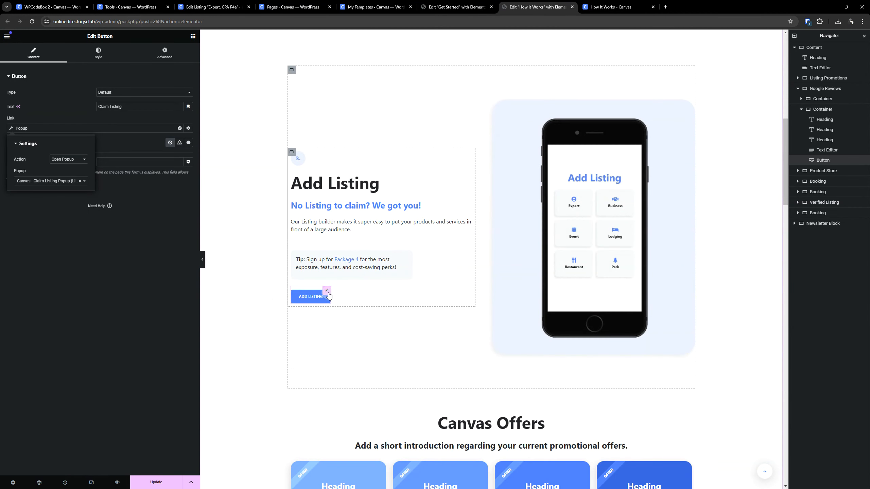
{"action": "left_click", "coordinate": [328, 292]}
{"action": "left_click", "coordinate": [27, 129]}
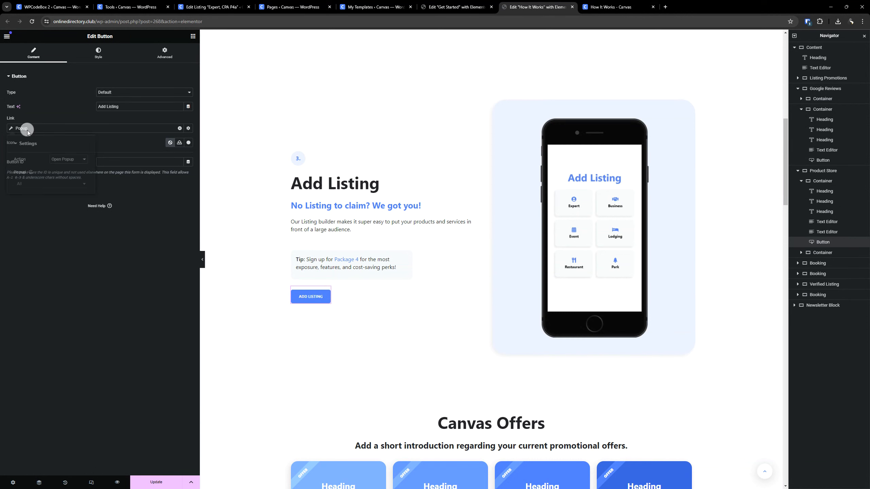
{"action": "left_click", "coordinate": [50, 181]}
{"action": "type", "text": "ad"}
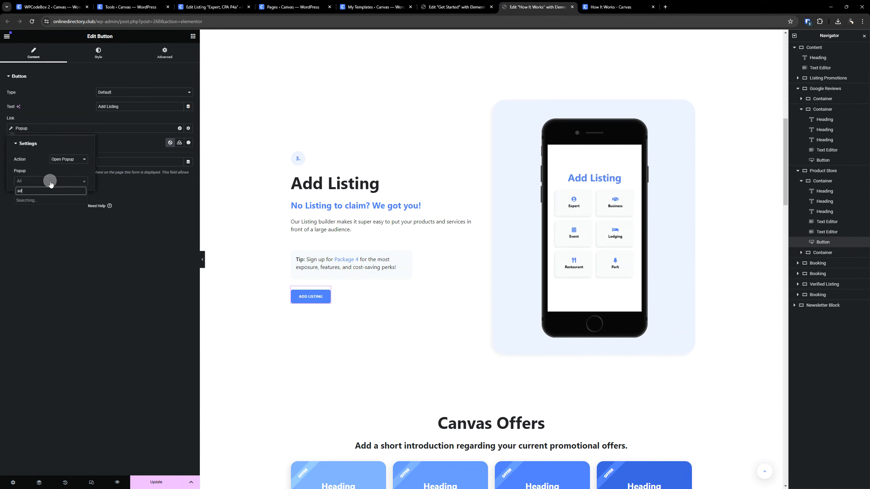
{"action": "type", "text": "d"}
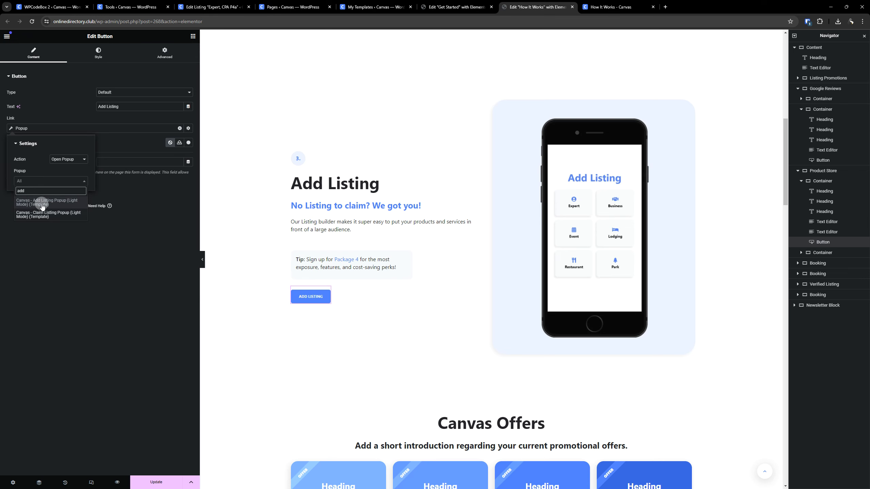
{"action": "left_click", "coordinate": [37, 202]}
- Inspect the content and link settings of the first Canvas Offers card
{"action": "scroll", "coordinate": [287, 230], "scroll_direction": "down", "scroll_amount": 7}
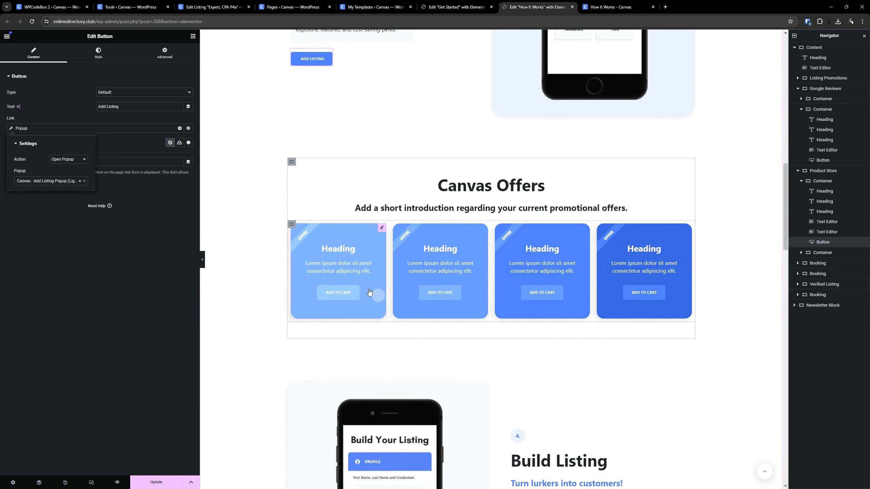
{"action": "scroll", "coordinate": [374, 293], "scroll_direction": "down", "scroll_amount": 3}
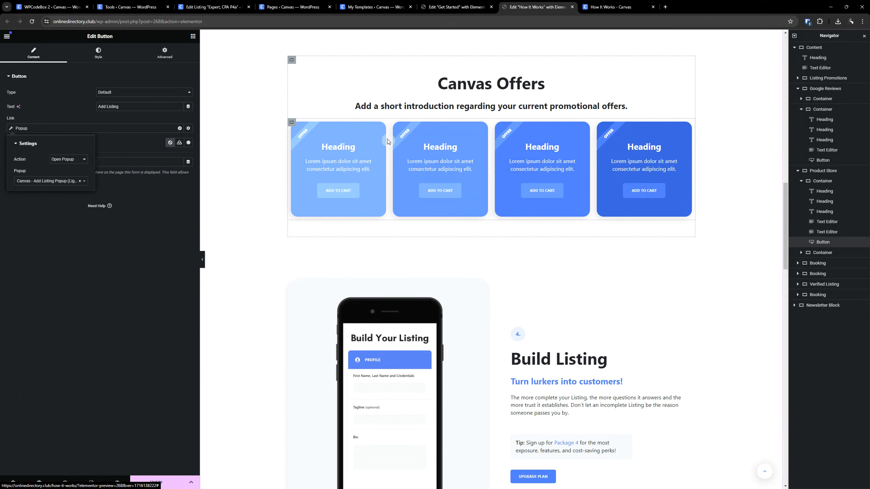
{"action": "left_click", "coordinate": [380, 126]}
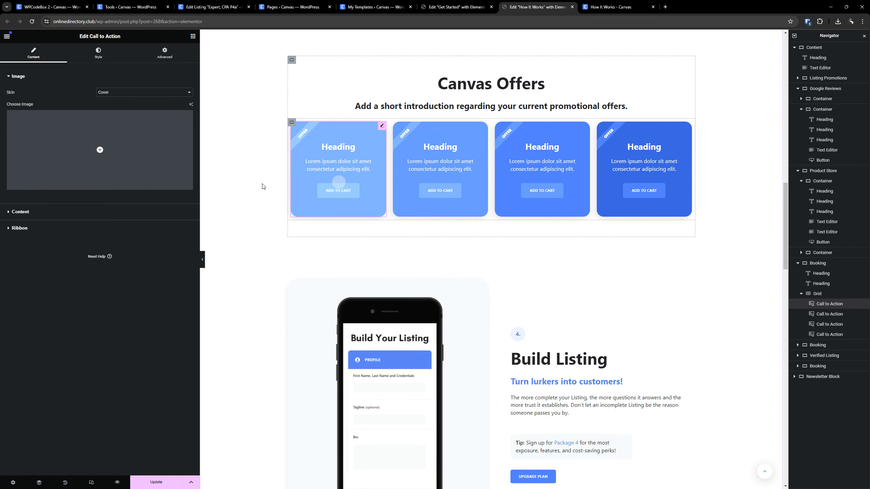
{"action": "left_click", "coordinate": [83, 210]}
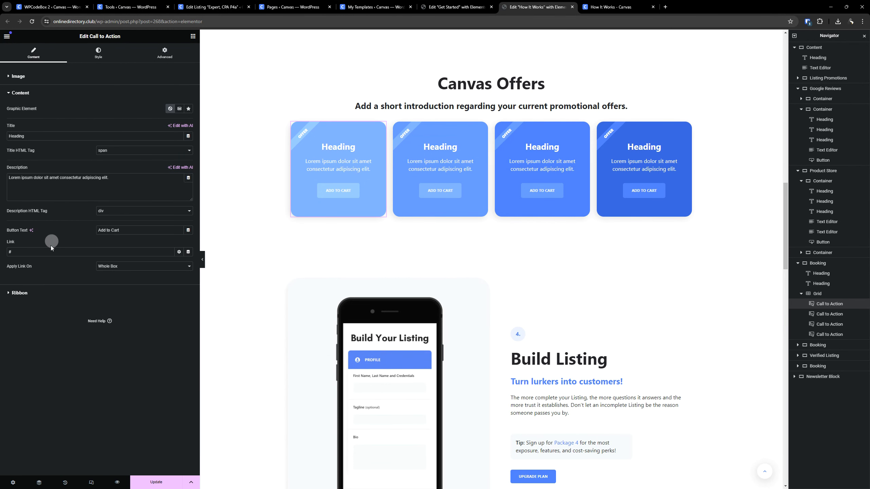
- Check the link of the Build Listing section's Upgrade Plan button and locate the Shop Offers button under Listing Approval
{"action": "scroll", "coordinate": [543, 243], "scroll_direction": "down", "scroll_amount": 5}
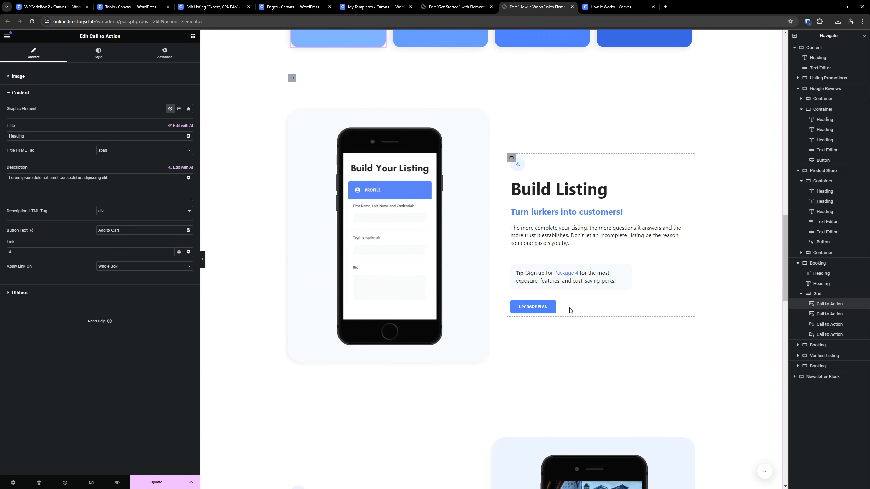
{"action": "left_click", "coordinate": [552, 304]}
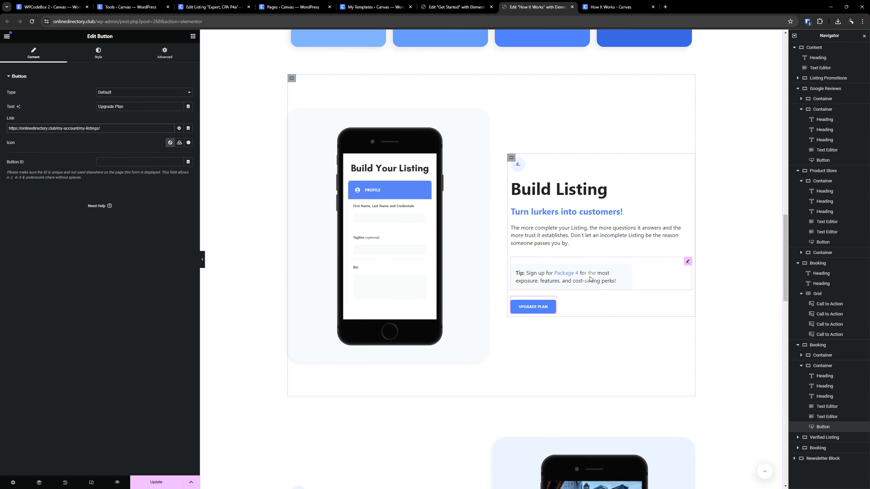
{"action": "scroll", "coordinate": [633, 288], "scroll_direction": "down", "scroll_amount": 8}
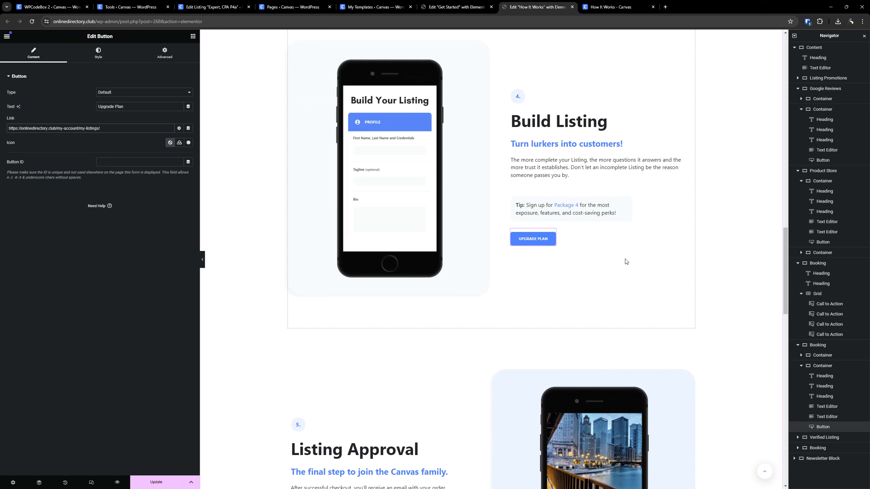
{"action": "scroll", "coordinate": [593, 284], "scroll_direction": "up", "scroll_amount": 5}
{"action": "scroll", "coordinate": [593, 283], "scroll_direction": "down", "scroll_amount": 5}
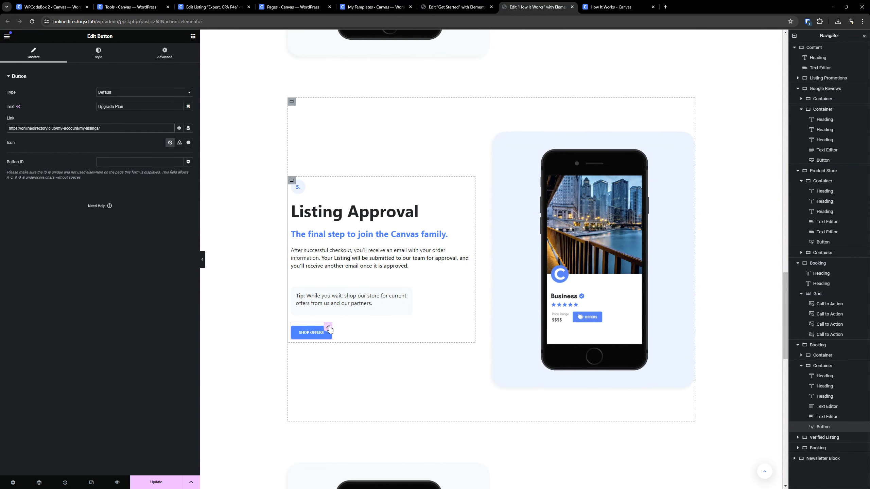
- Check the link settings of the Shop Offers and Reach Further buttons
{"action": "left_click", "coordinate": [329, 328]}
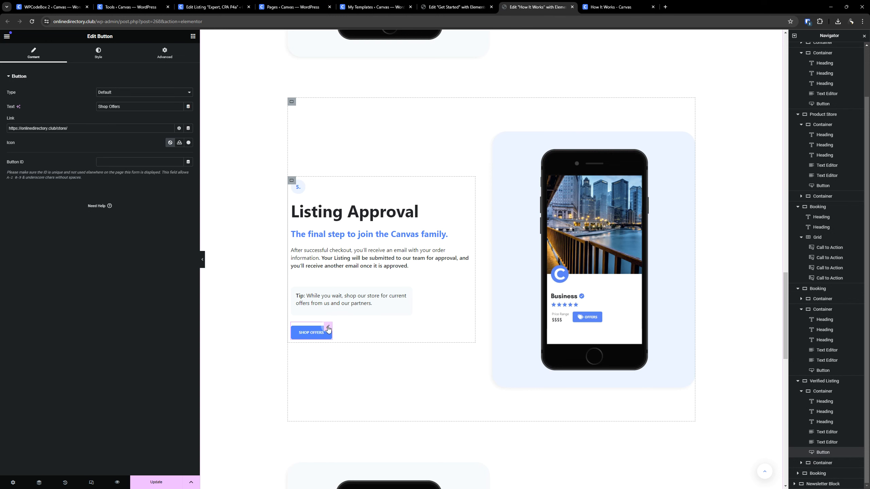
{"action": "triple_click", "coordinate": [75, 131]}
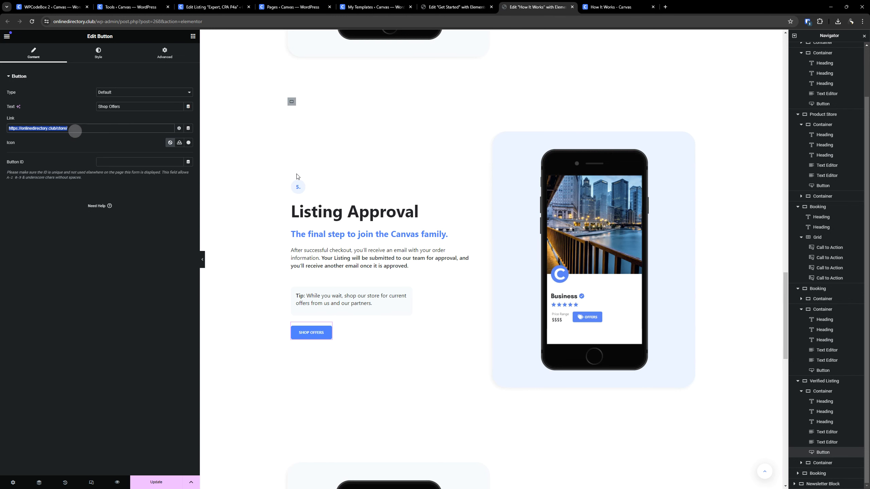
{"action": "scroll", "coordinate": [384, 176], "scroll_direction": "down", "scroll_amount": 11}
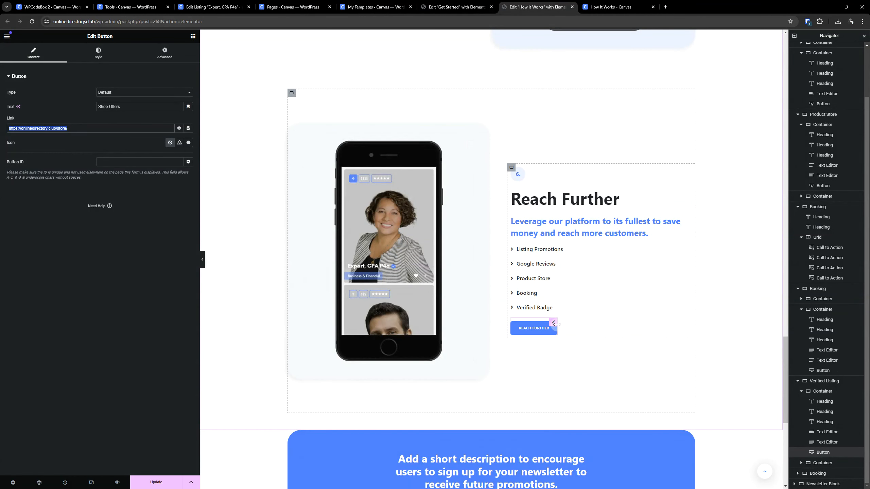
{"action": "left_click", "coordinate": [555, 323]}
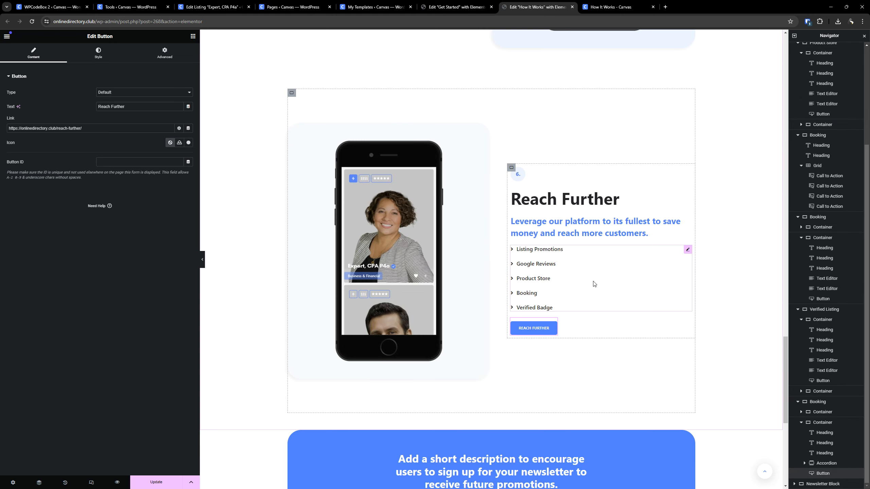
- Open the newsletter block's subscribe form settings and publish the How It Works page's changes
{"action": "scroll", "coordinate": [594, 284], "scroll_direction": "down", "scroll_amount": 5}
{"action": "left_click", "coordinate": [497, 334]}
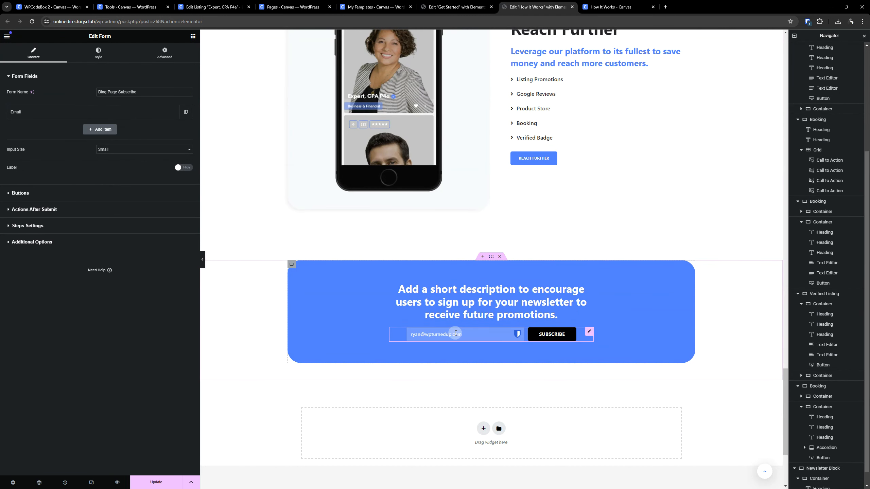
{"action": "left_click", "coordinate": [165, 481]}
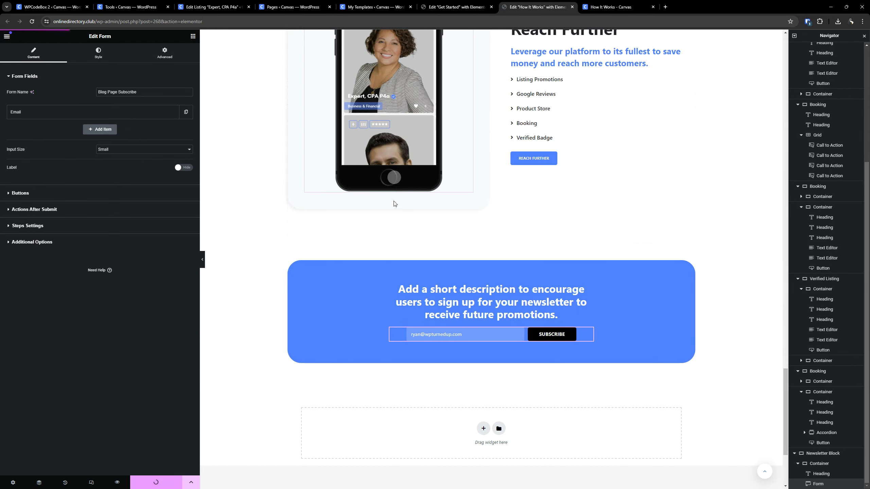
- Review the live How It Works page's sections from Join Canvas through Listing Approval
{"action": "scroll", "coordinate": [394, 203], "scroll_direction": "up", "scroll_amount": 10}
{"action": "left_click", "coordinate": [600, 2]}
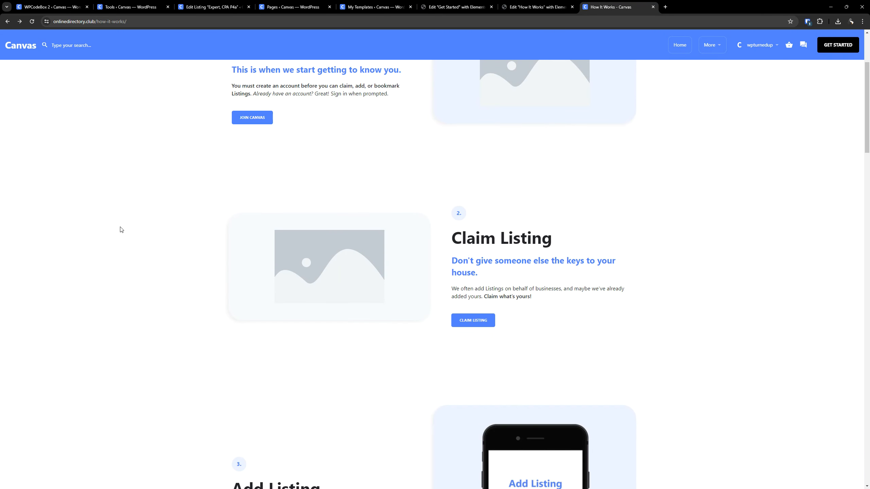
{"action": "scroll", "coordinate": [121, 230], "scroll_direction": "up", "scroll_amount": 4}
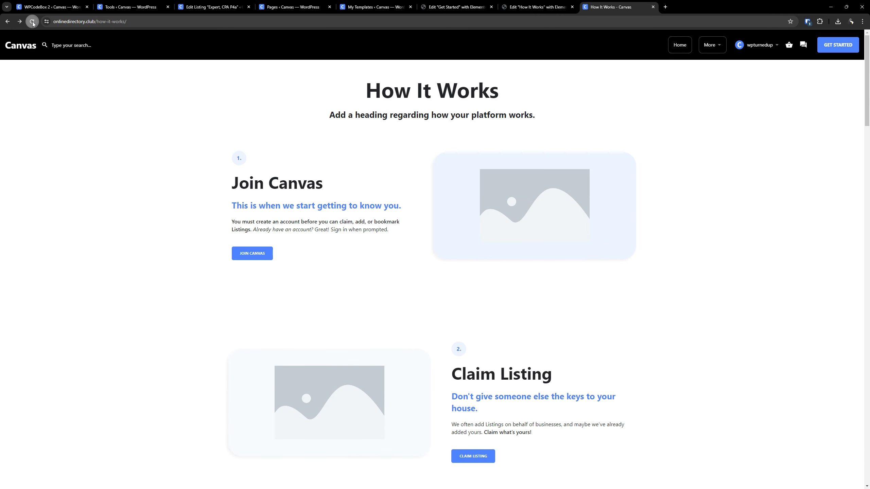
{"action": "scroll", "coordinate": [144, 166], "scroll_direction": "down", "scroll_amount": 12}
{"action": "scroll", "coordinate": [150, 200], "scroll_direction": "up", "scroll_amount": 10}
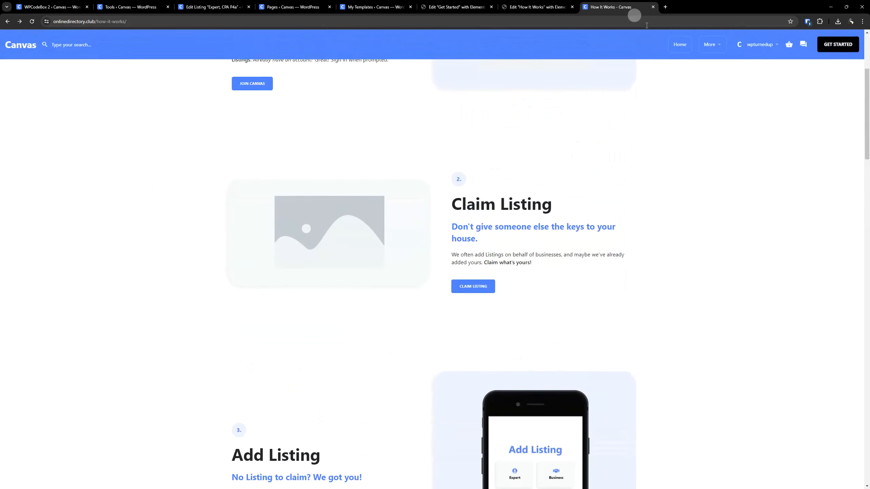
{"action": "left_click", "coordinate": [711, 45]}
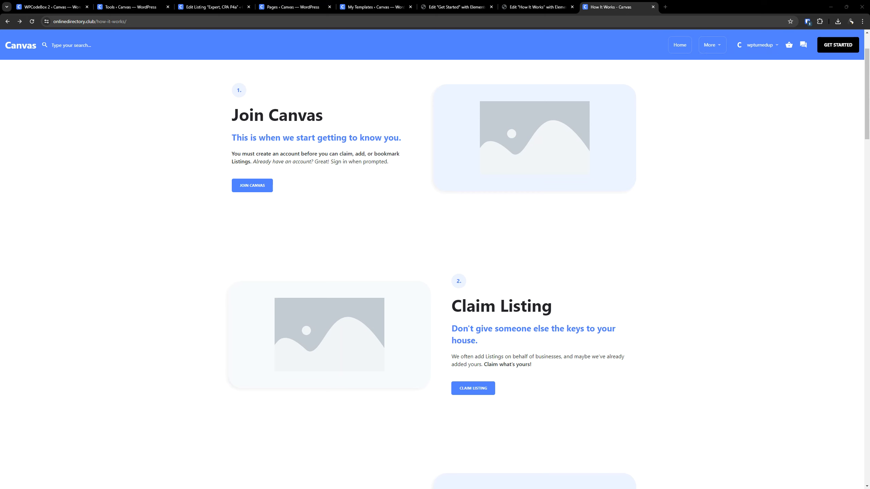
{"action": "scroll", "coordinate": [579, 139], "scroll_direction": "up", "scroll_amount": 2}
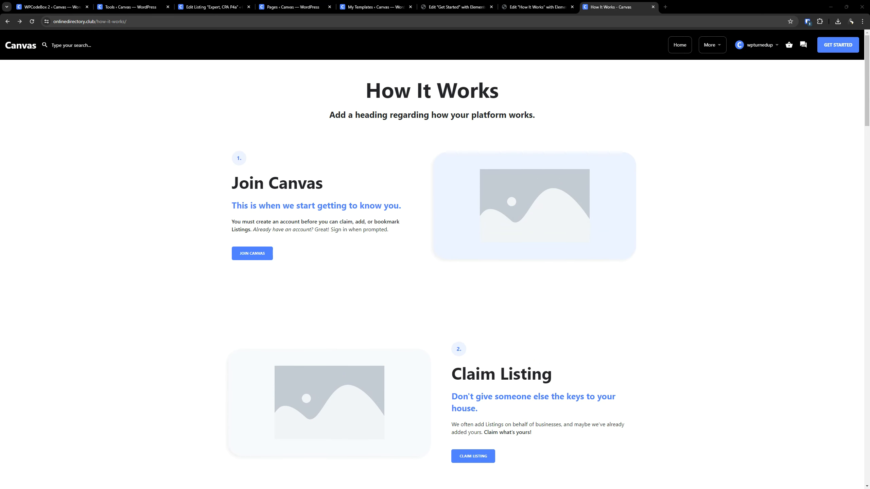
{"action": "scroll", "coordinate": [405, 274], "scroll_direction": "down", "scroll_amount": 15}
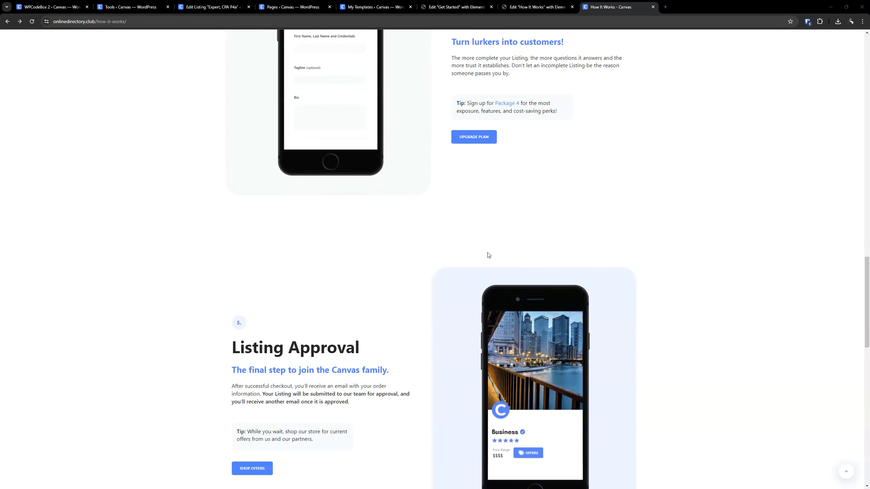
{"action": "scroll", "coordinate": [488, 255], "scroll_direction": "down", "scroll_amount": 12}
- Follow the Reach Further button to its page and test that Start Promoting leads to the account's listings
{"action": "left_click", "coordinate": [482, 226]}
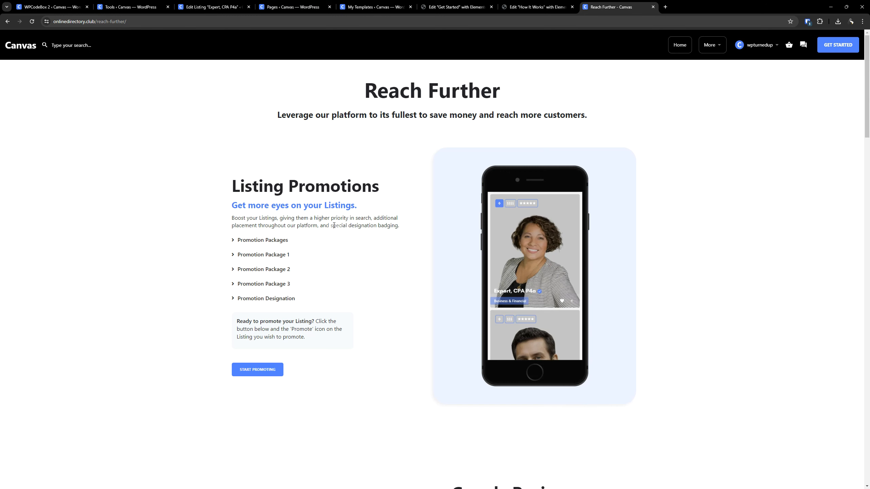
{"action": "scroll", "coordinate": [293, 341], "scroll_direction": "down", "scroll_amount": 1}
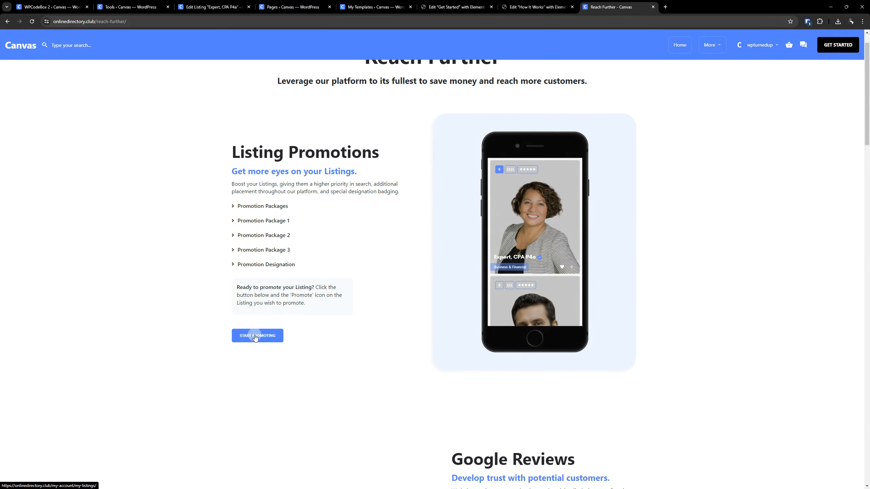
{"action": "left_click", "coordinate": [255, 337]}
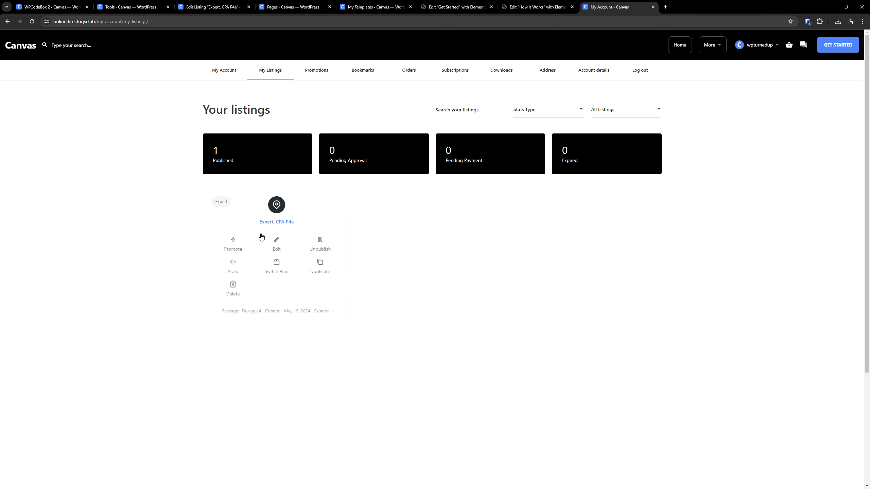
{"action": "left_click", "coordinate": [8, 21]}
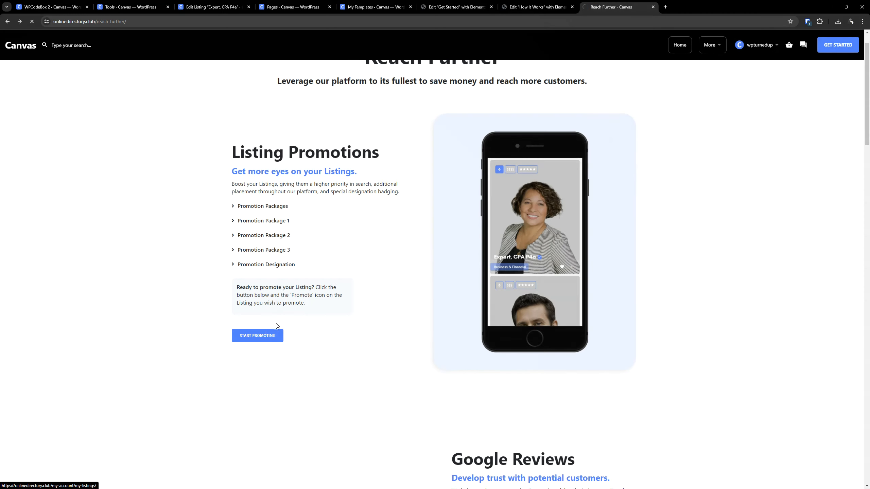
{"action": "left_click", "coordinate": [272, 334]}
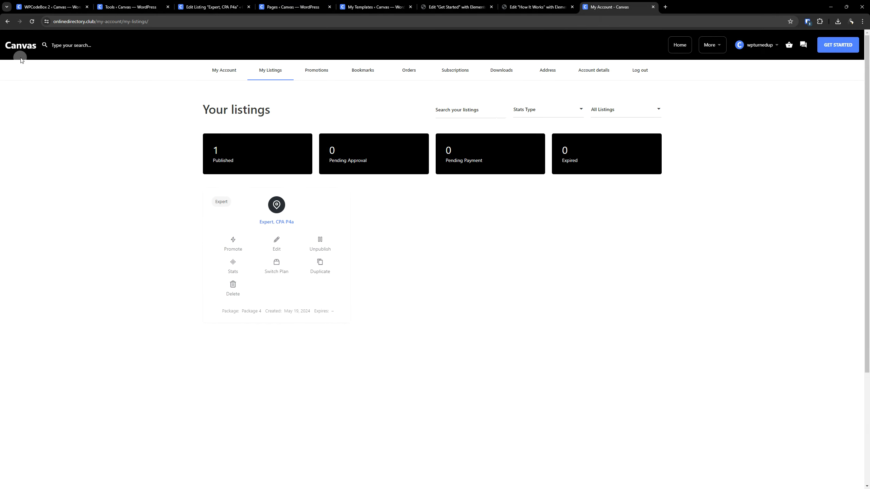
- View the promotion packages for the Expert, CPA P4a listing and compare them with the demo site's popup and its Learn More About Listing Promotions link
{"action": "left_click", "coordinate": [233, 250]}
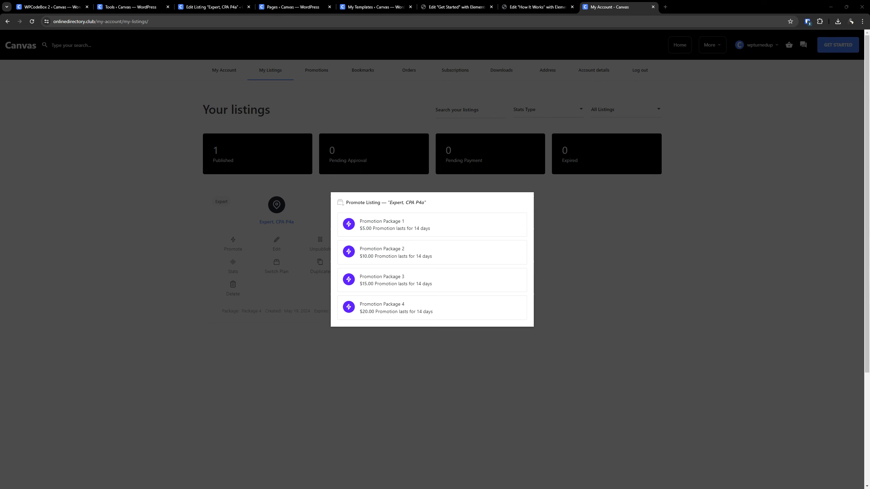
{"action": "left_click_drag", "start_coordinate": [633, 167], "coordinate": [694, 6]}
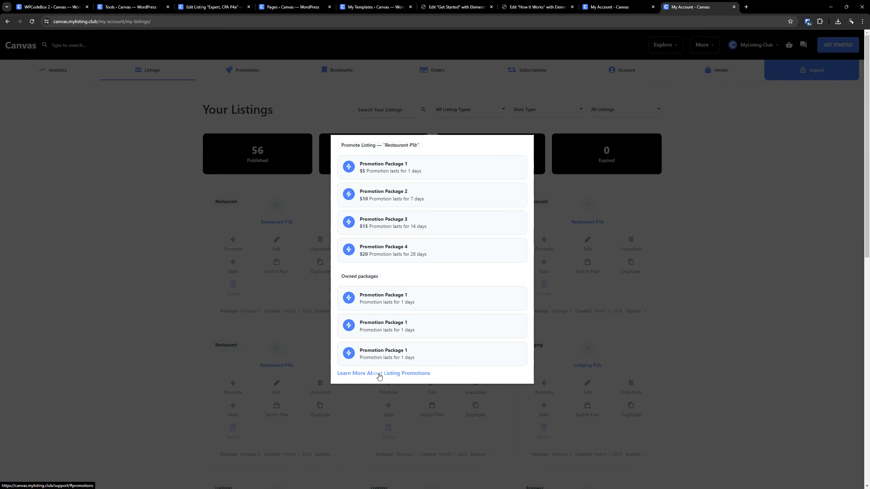
{"action": "left_click", "coordinate": [380, 374]}
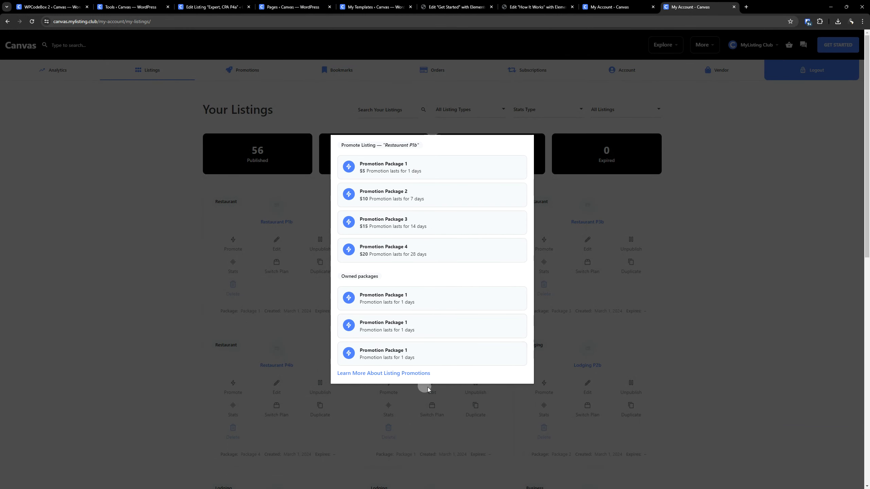
{"action": "left_click", "coordinate": [419, 376]}
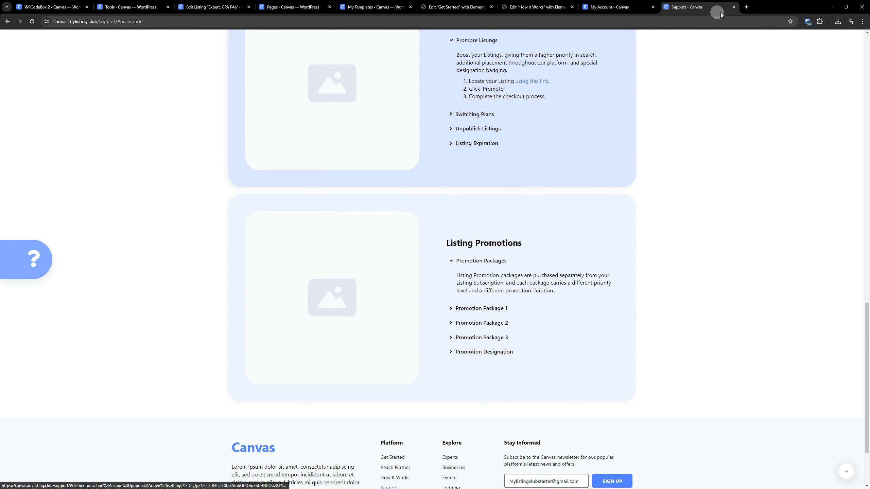
{"action": "left_click", "coordinate": [733, 7]}
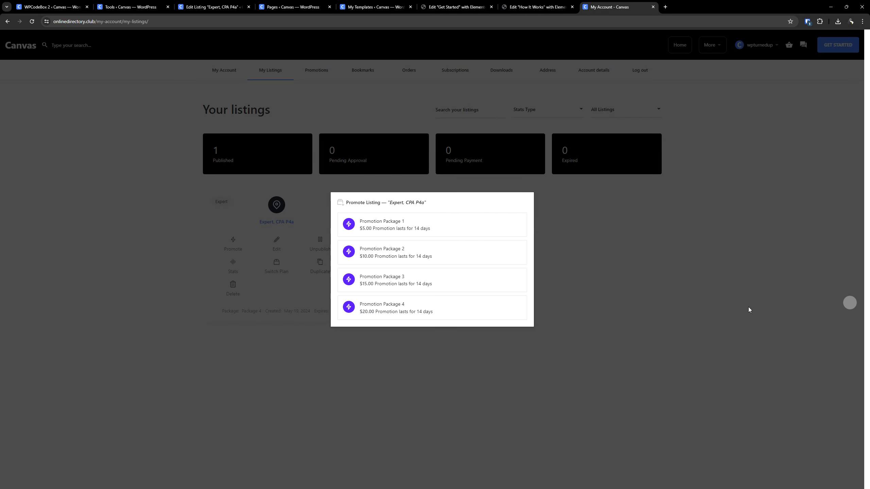
{"action": "left_click", "coordinate": [706, 221]}
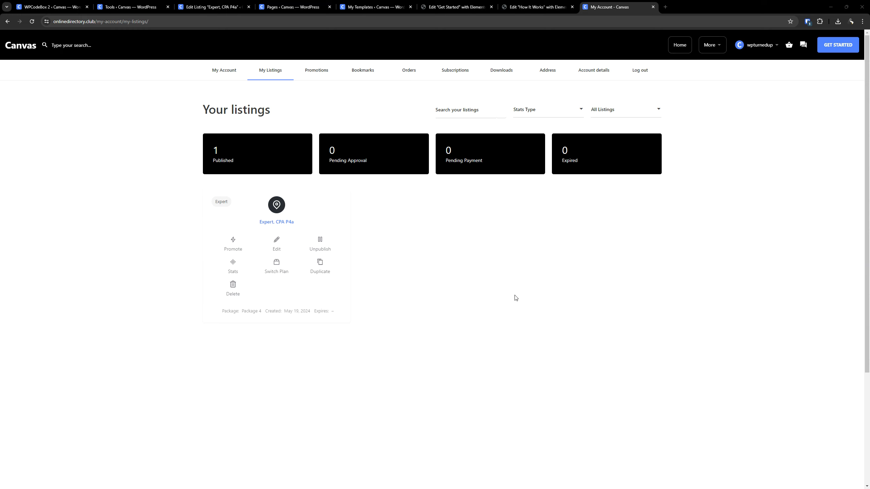
- In WPCodeBox 2, create an inline CSS snippet titled "MyListing Dashboard (Light Mode)" and insert it in the Frontend Footer
{"action": "left_click", "coordinate": [64, 7]}
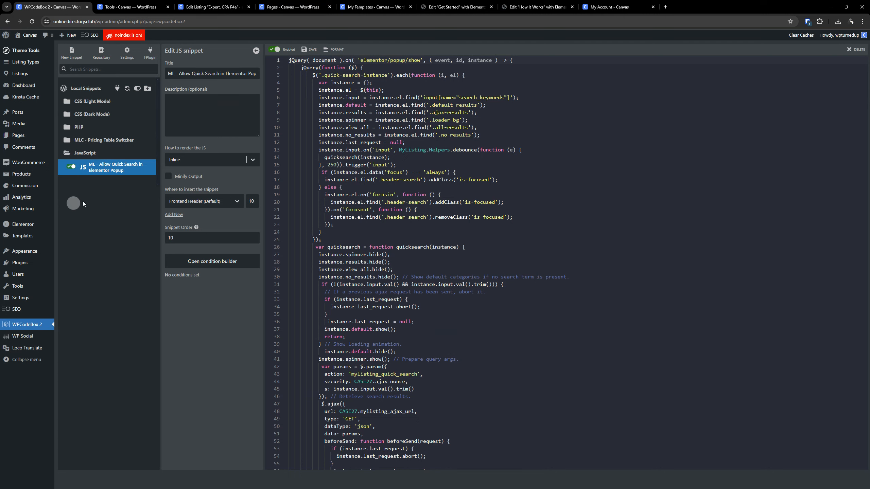
{"action": "left_click", "coordinate": [81, 98]}
{"action": "left_click", "coordinate": [73, 55]}
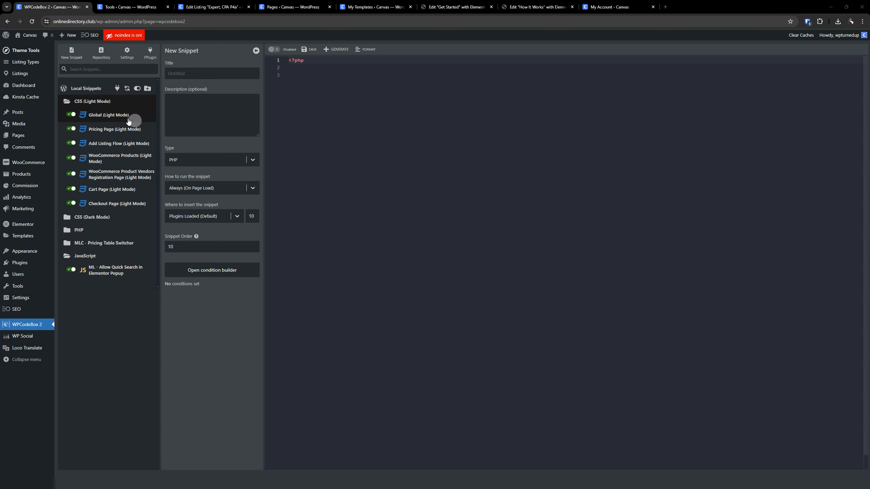
{"action": "left_click", "coordinate": [184, 73]}
{"action": "type", "text": "MyListing Dashboard (Light Mode)"}
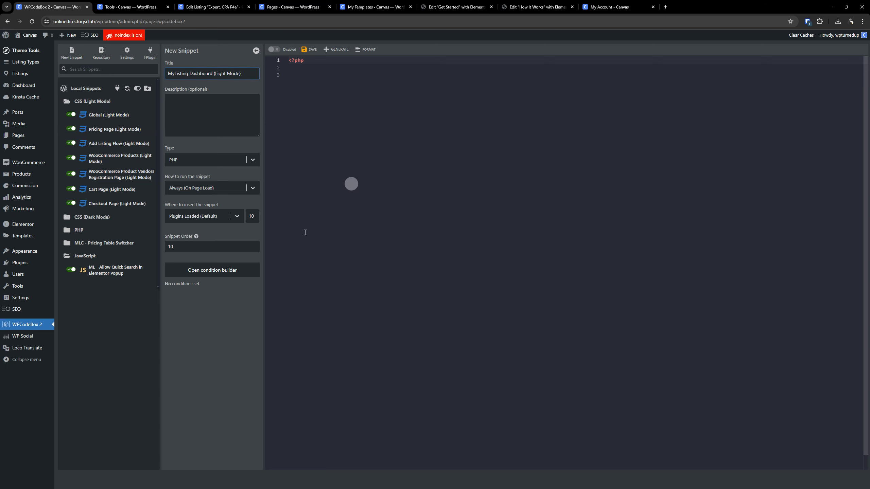
{"action": "left_click", "coordinate": [189, 158]}
{"action": "left_click", "coordinate": [184, 188]}
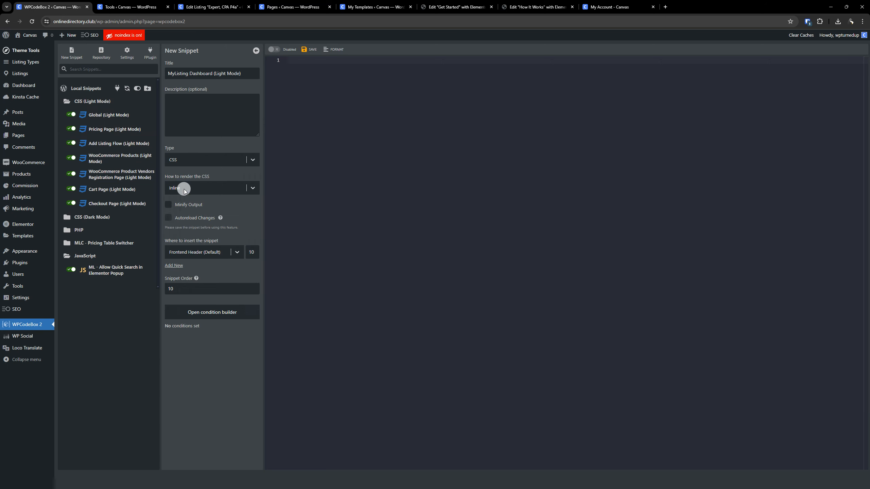
{"action": "left_click", "coordinate": [186, 249]}
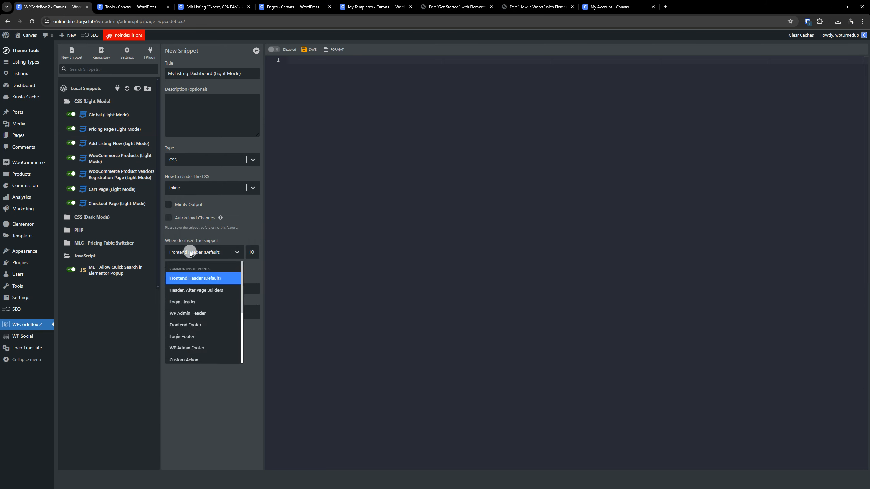
{"action": "left_click", "coordinate": [199, 326]}
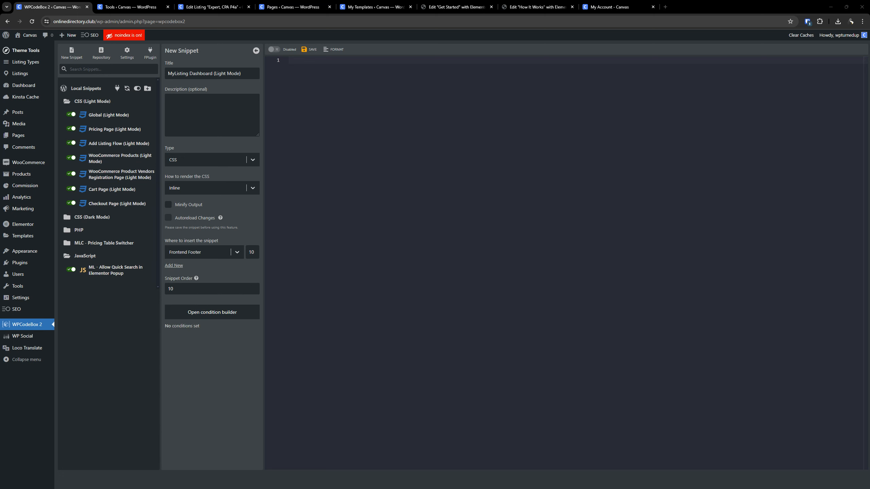
- Add a Page URL Contains condition to the MyListing Dashboard snippet and save the condition
{"action": "left_click", "coordinate": [236, 312]}
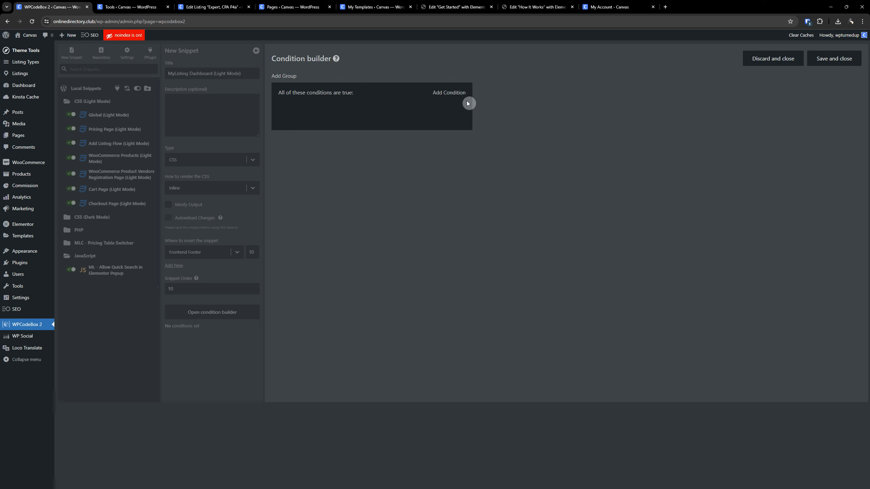
{"action": "left_click", "coordinate": [445, 91]}
{"action": "left_click", "coordinate": [326, 109]}
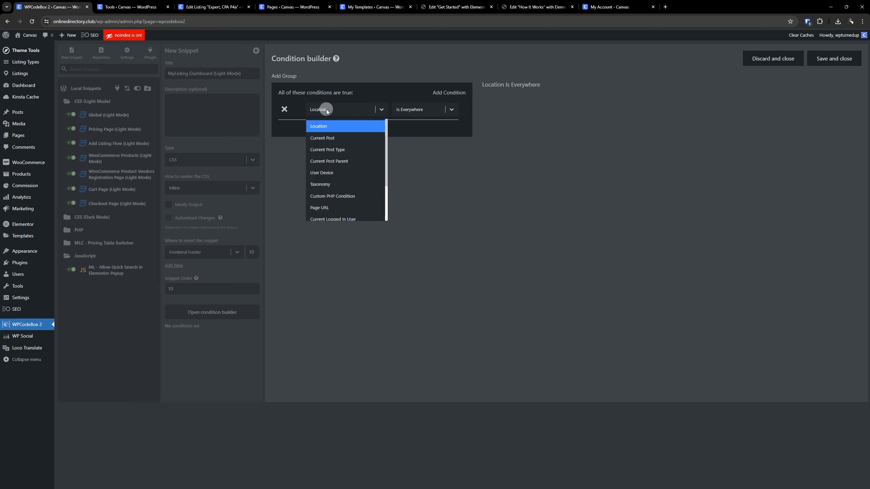
{"action": "left_click", "coordinate": [329, 207]}
{"action": "left_click", "coordinate": [335, 133]}
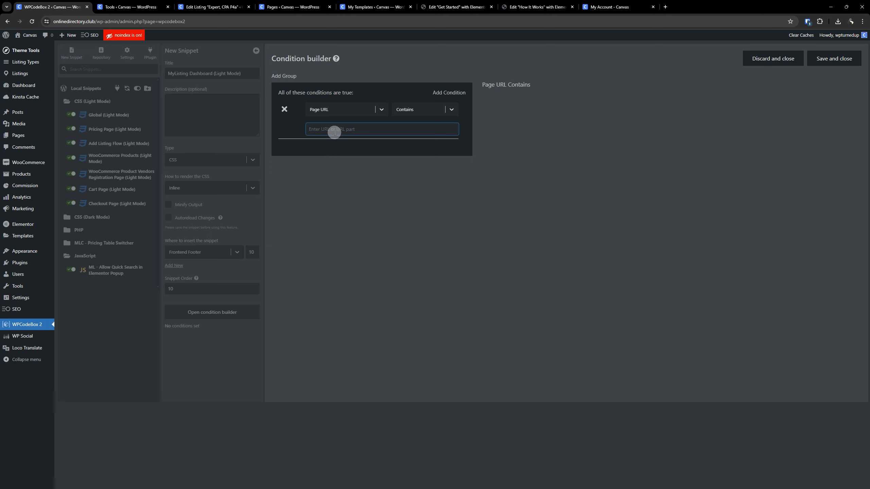
{"action": "type", "text": "my-account"}
{"action": "left_click", "coordinate": [827, 66]}
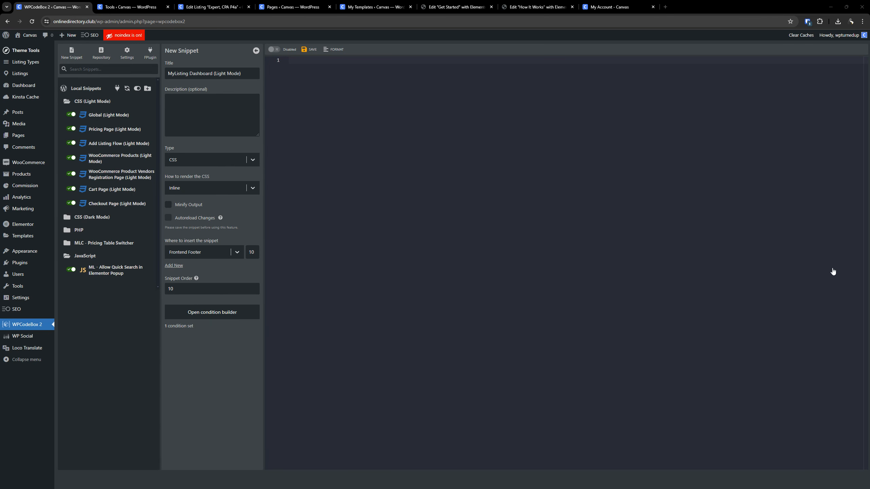
- Paste the prepared dashboard CSS code into the snippet and save it
{"action": "key", "text": "ctrl+v"}
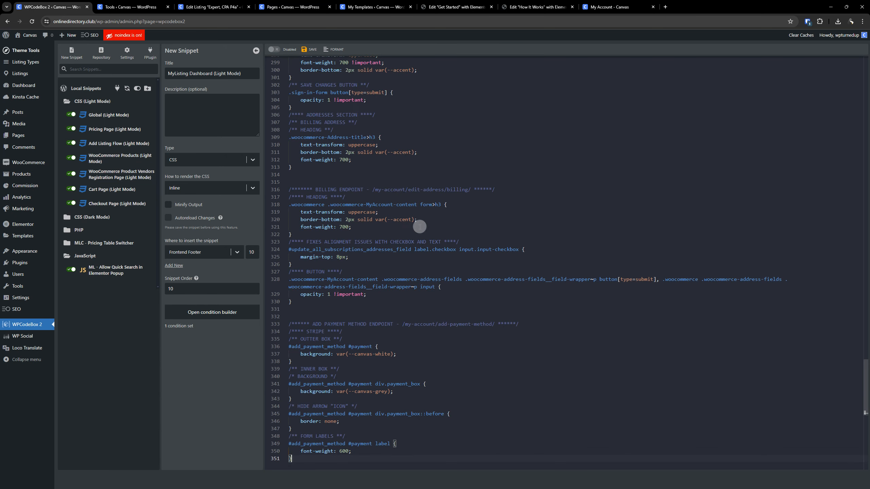
{"action": "left_click", "coordinate": [304, 50]}
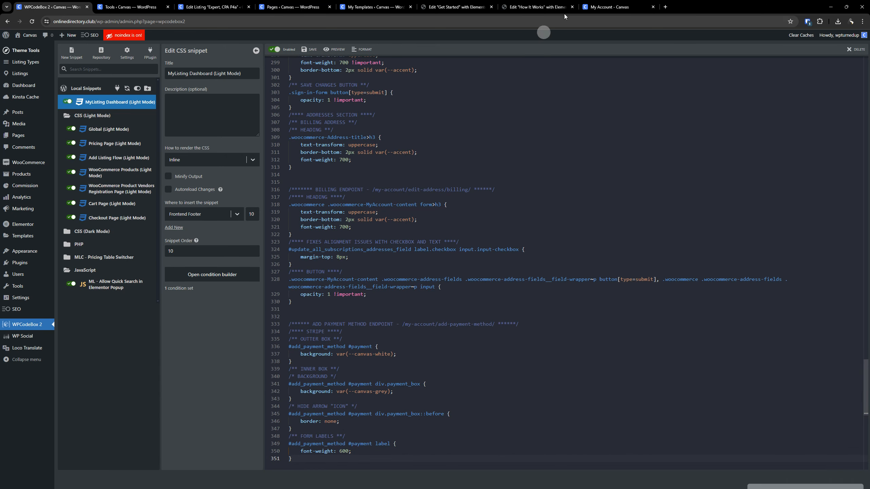
- Reload the My Listings page of the directory site and check the styling of the promotion packages popup for Expert, CPA P4a
{"action": "left_click", "coordinate": [598, 7]}
{"action": "key", "text": "ctrl+a"}
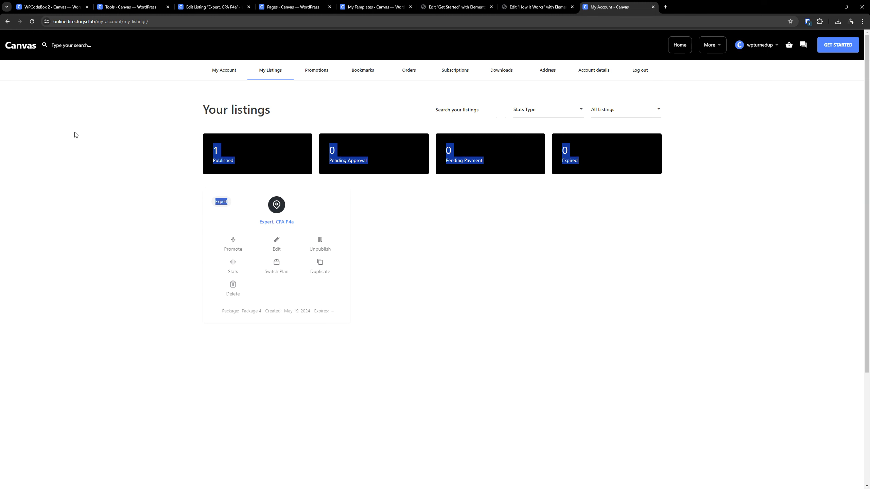
{"action": "left_click", "coordinate": [32, 21]}
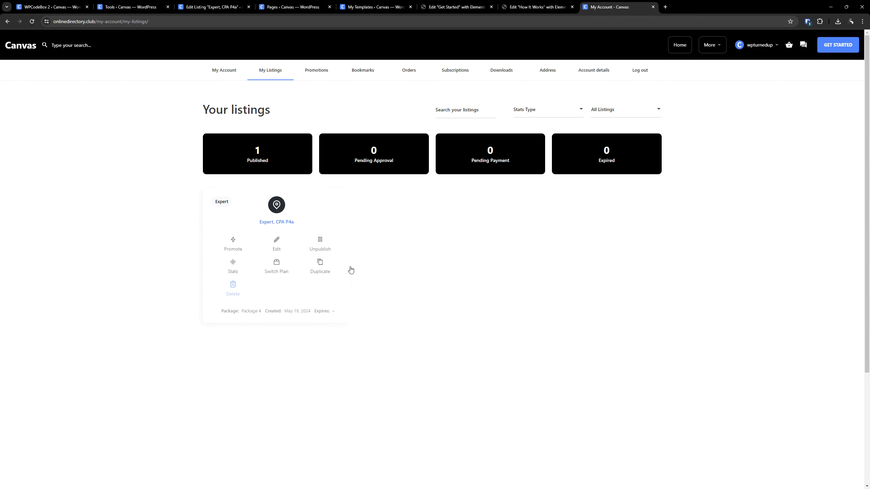
{"action": "left_click", "coordinate": [237, 247]}
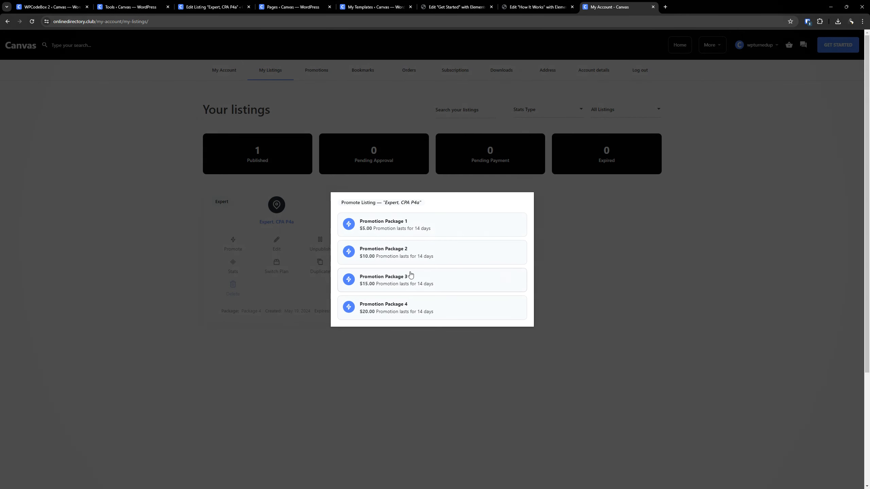
{"action": "left_click", "coordinate": [656, 300]}
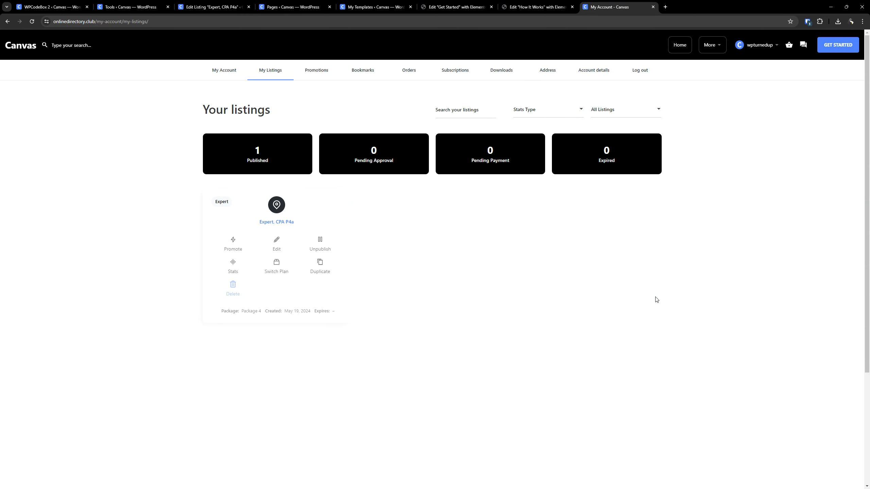
- Compare the Expert, CPA P4a promotion popup with the demo site's popup for the Restaurant P1b listing
{"action": "left_click", "coordinate": [242, 247]}
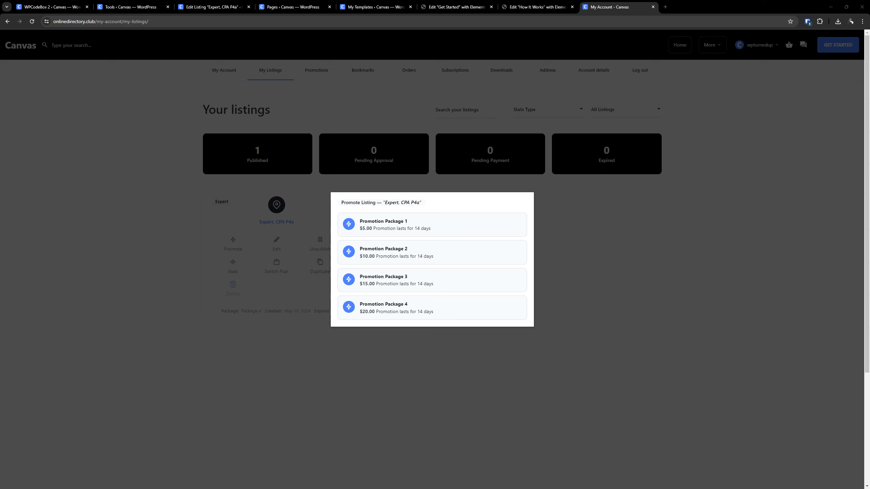
{"action": "left_click_drag", "start_coordinate": [378, 150], "coordinate": [682, 8]}
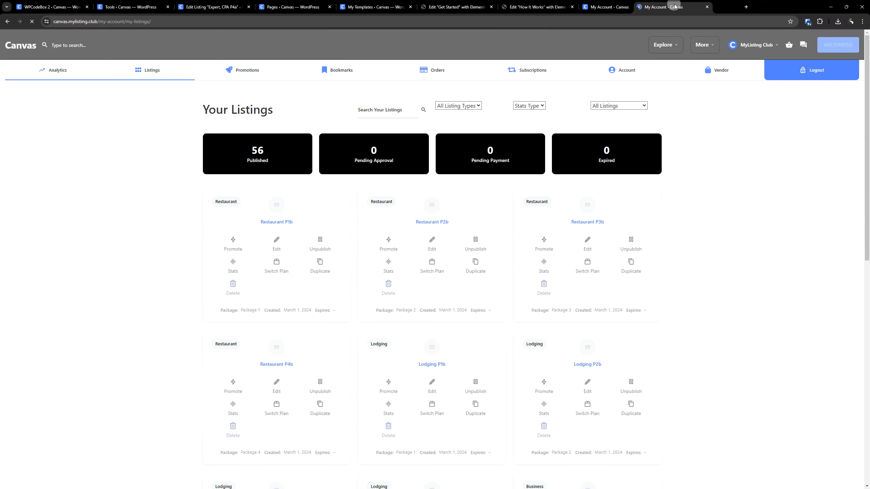
{"action": "left_click", "coordinate": [234, 246]}
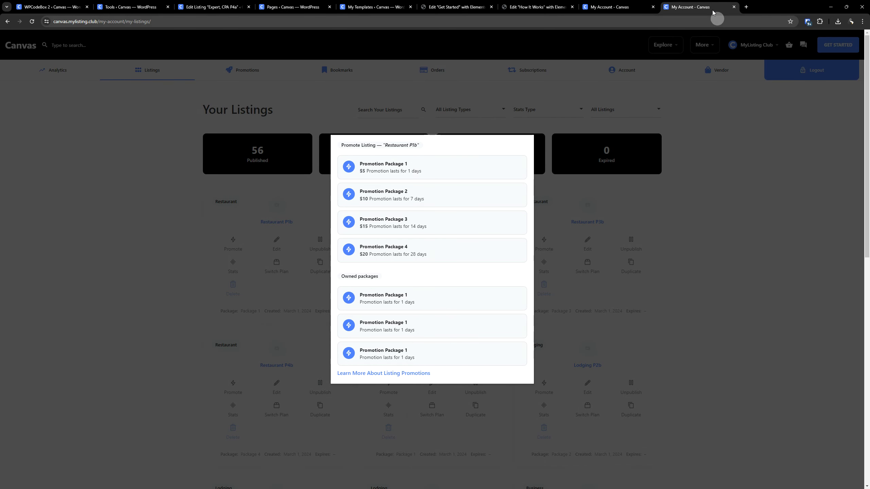
- Switch to FileZilla and compare the my-listing-child/includes/utils folders on the MLC - Course and MLC - Canvas servers
{"action": "left_click_drag", "start_coordinate": [707, 8], "coordinate": [480, 486]}
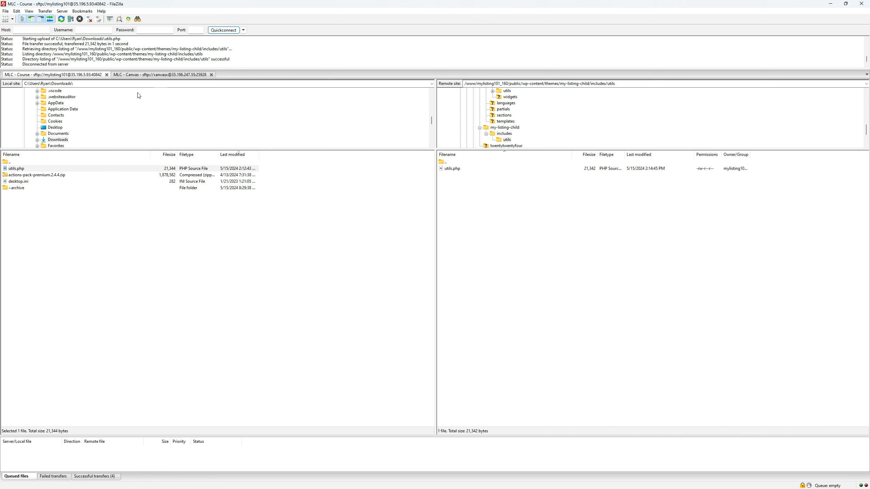
{"action": "left_click", "coordinate": [158, 75]}
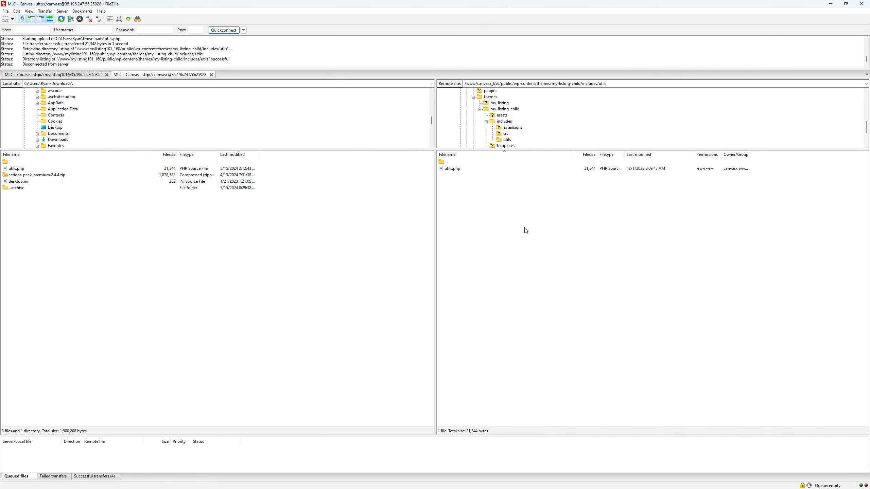
{"action": "right_click", "coordinate": [521, 276]}
{"action": "left_click", "coordinate": [546, 328]}
{"action": "left_click", "coordinate": [68, 76]}
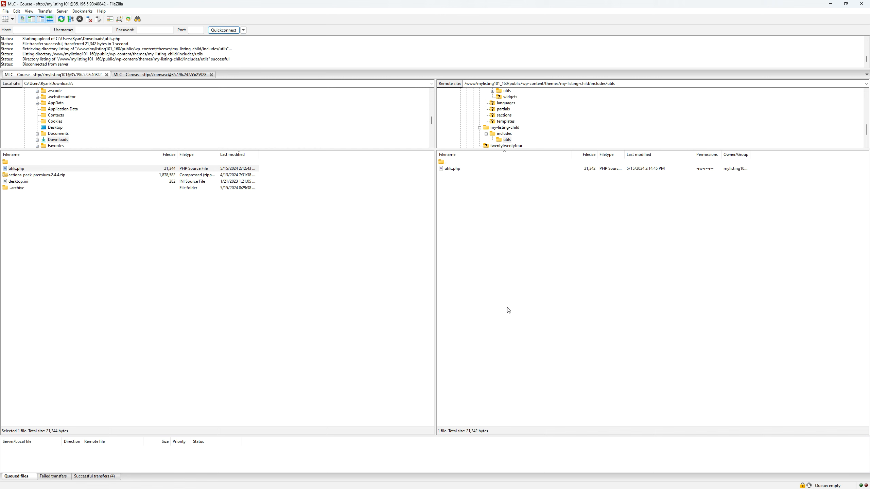
{"action": "left_click", "coordinate": [172, 75]}
{"action": "left_click", "coordinate": [442, 163]}
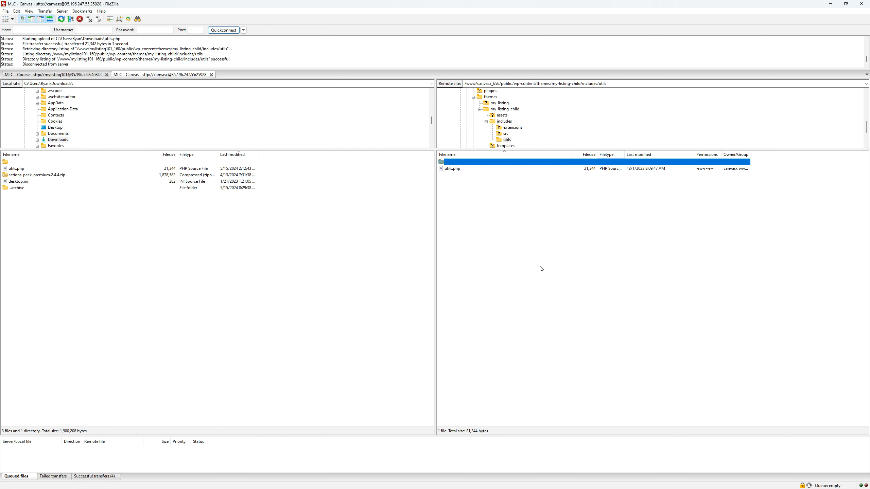
{"action": "left_click", "coordinate": [656, 198]}
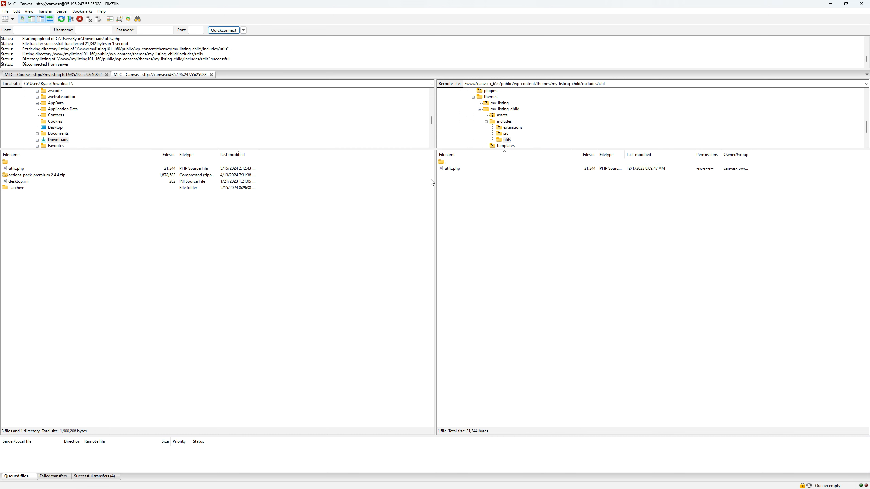
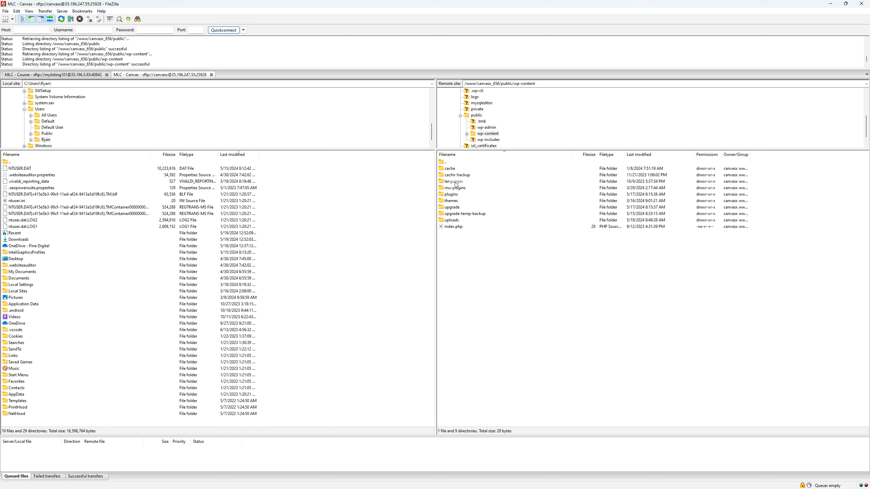
- On the Canvas server, open the folder themes/my-listing-child/templates/dashboard/promotions inside wp-content
{"action": "double_click", "coordinate": [459, 202]}
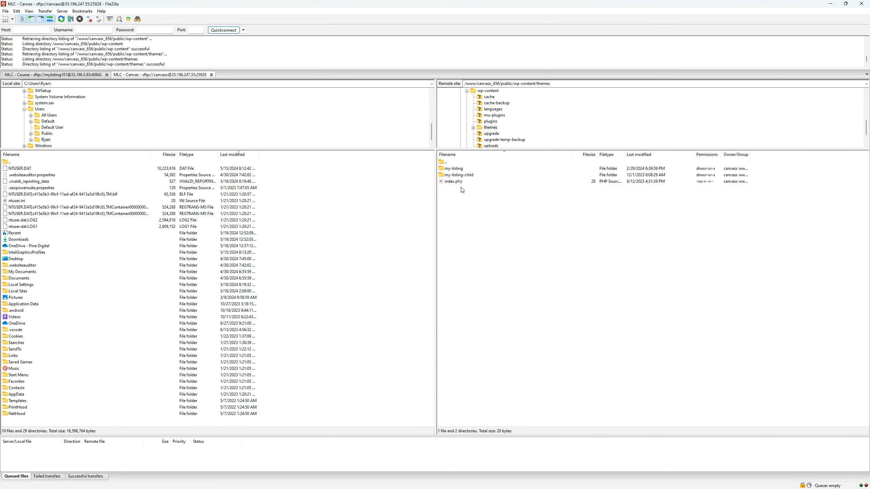
{"action": "double_click", "coordinate": [468, 176]}
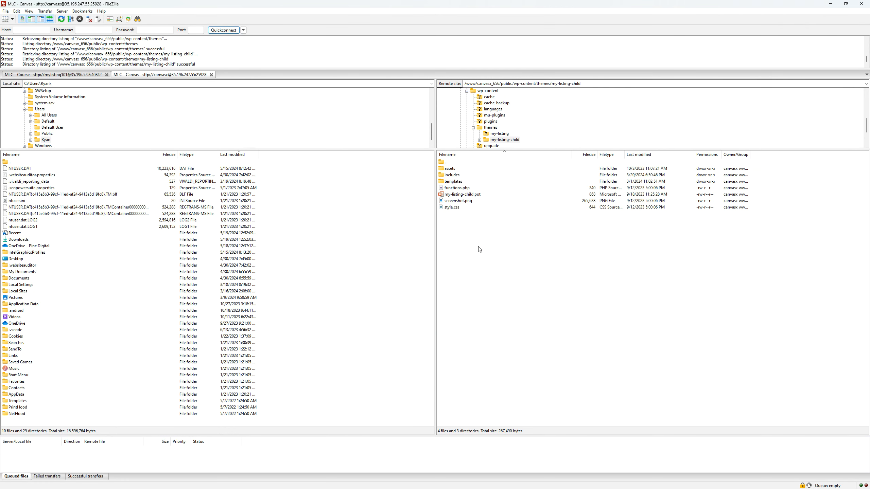
{"action": "left_click", "coordinate": [461, 183]}
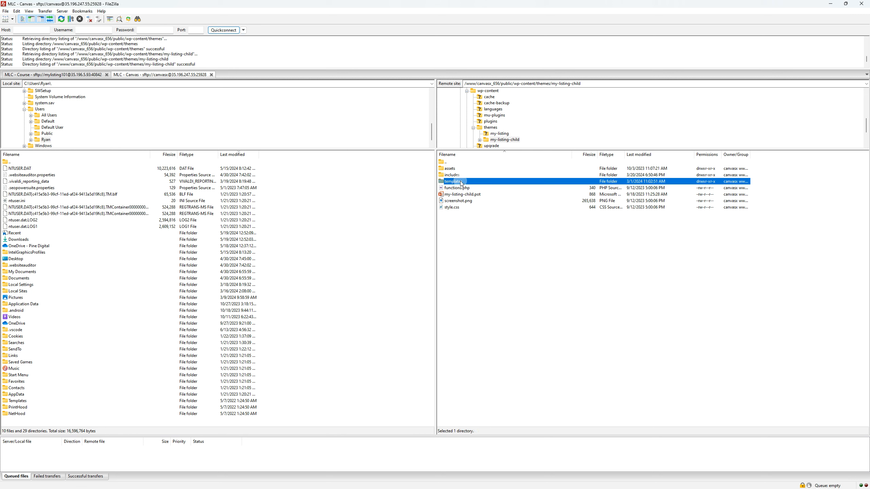
{"action": "double_click", "coordinate": [462, 182]}
{"action": "double_click", "coordinate": [454, 175]}
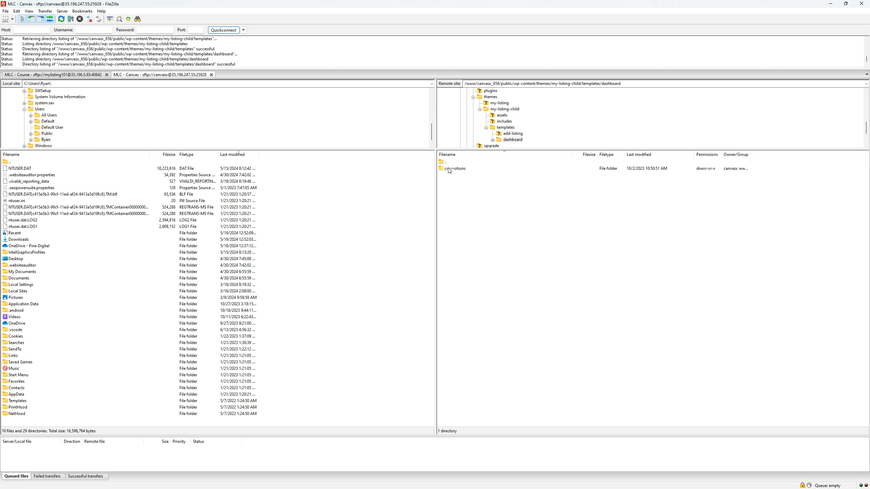
{"action": "double_click", "coordinate": [449, 171]}
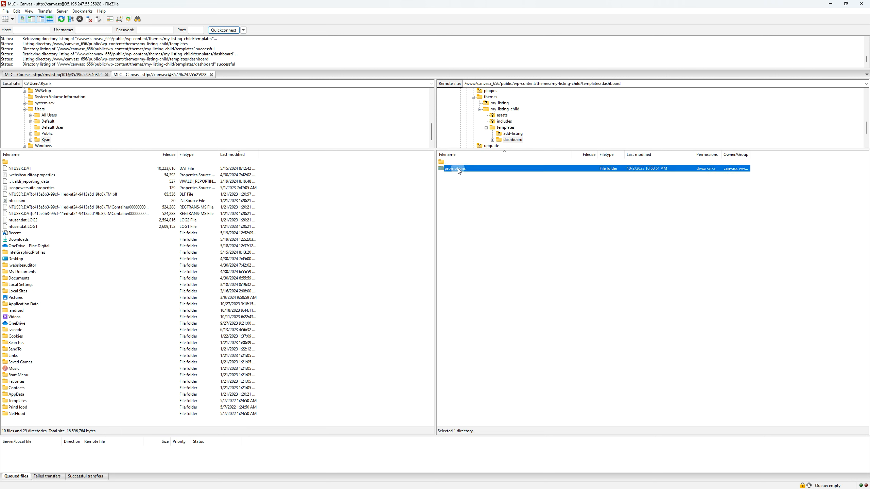
- Copy the /templates/dashboard/promotions part of the remote path
{"action": "left_click", "coordinate": [606, 85]}
{"action": "left_click", "coordinate": [652, 83]}
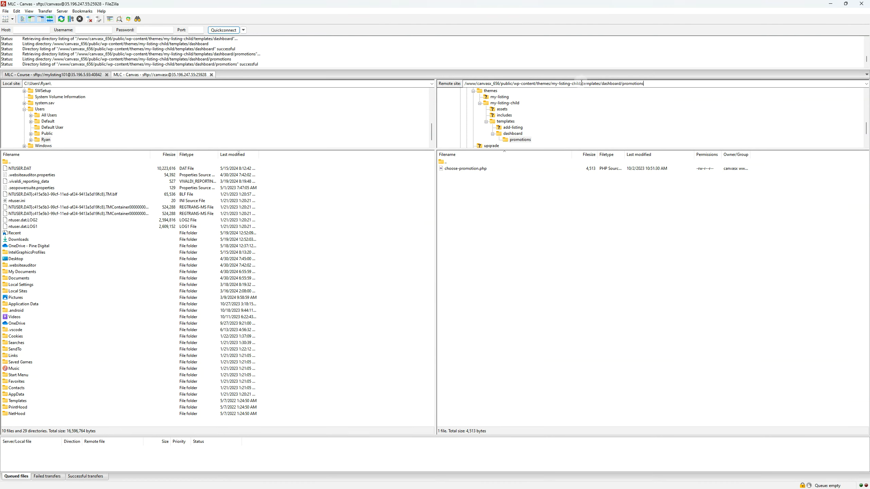
{"action": "left_click_drag", "start_coordinate": [584, 84], "coordinate": [681, 84]}
{"action": "key", "text": "ctrl+c"}
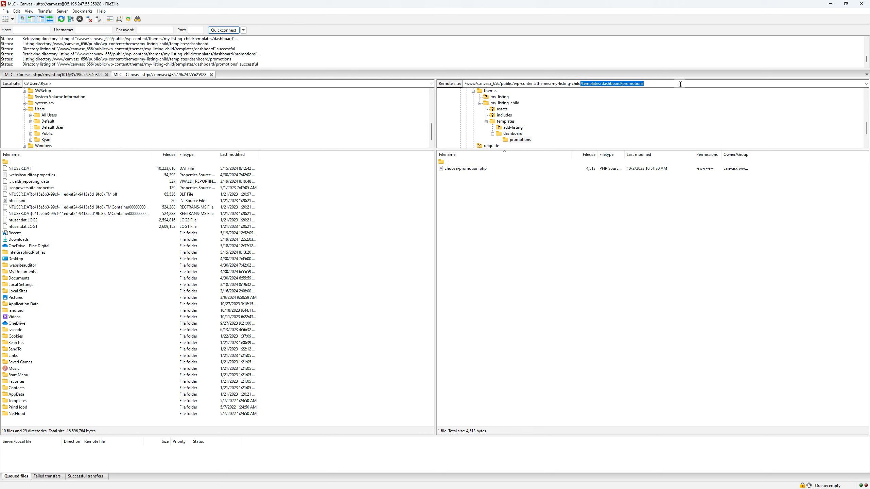
- On the MLC - Course connection, open the remote folder wp-content/themes/my-listing-child
{"action": "left_click", "coordinate": [60, 75]}
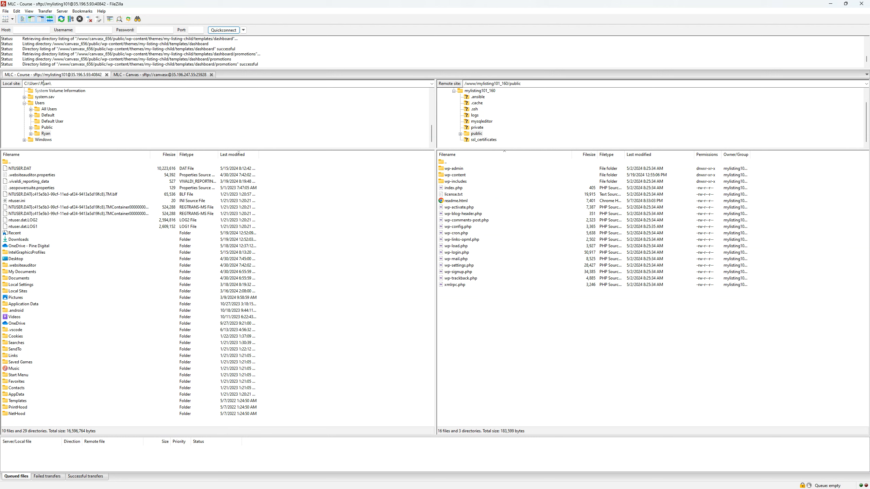
{"action": "double_click", "coordinate": [459, 175]}
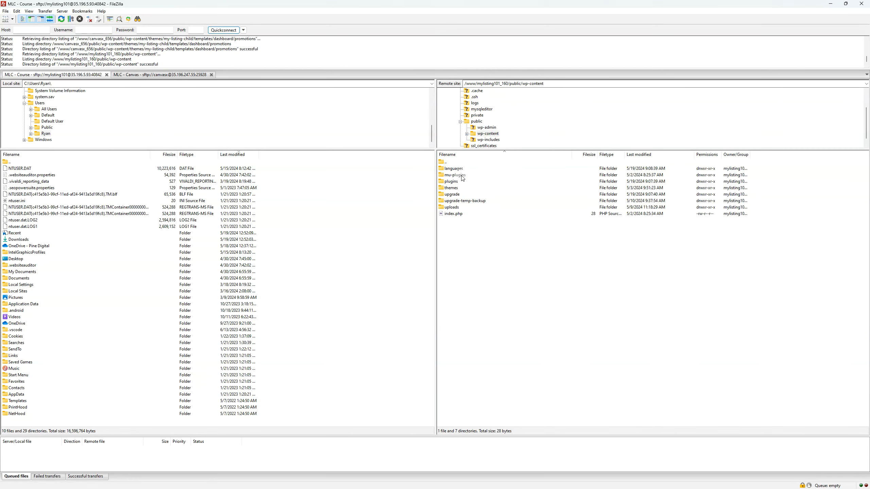
{"action": "double_click", "coordinate": [452, 188]}
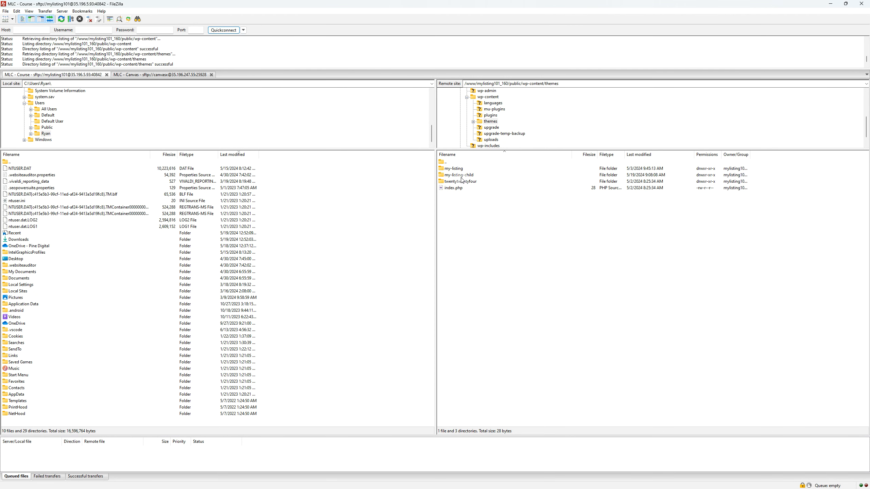
{"action": "double_click", "coordinate": [461, 175]}
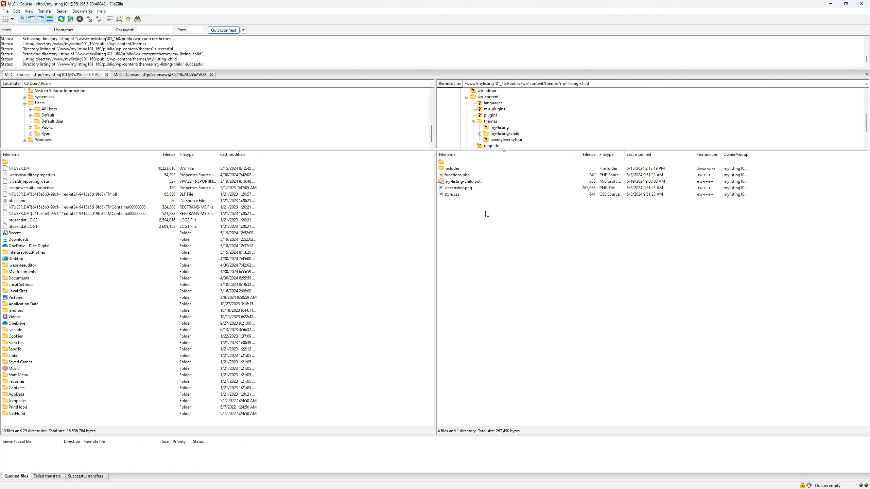
- Create the nested directory templates/dashboard/promotions in the my-listing-child theme folder and open its promotions folder
{"action": "right_click", "coordinate": [469, 276]}
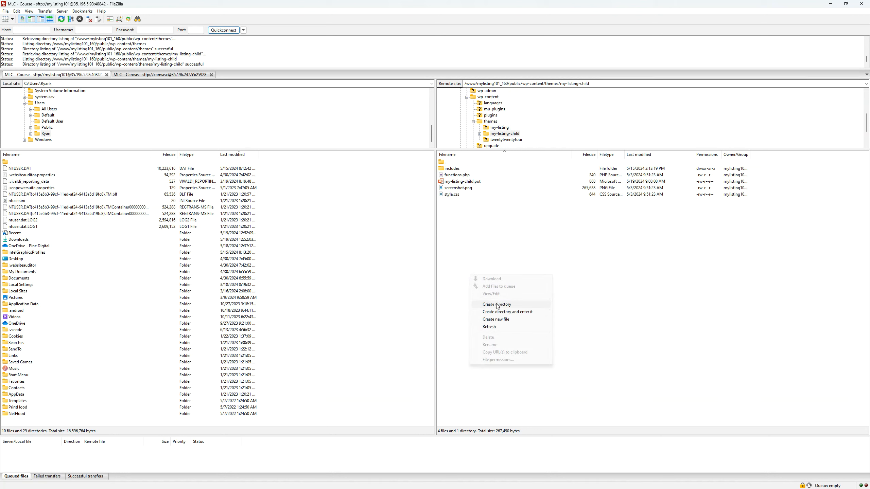
{"action": "left_click", "coordinate": [497, 304]}
{"action": "key", "text": "ctrl+v"}
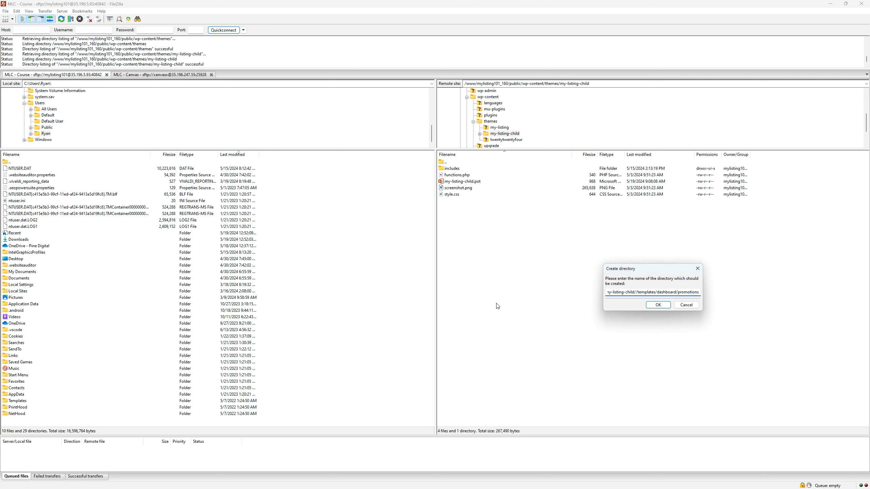
{"action": "left_click", "coordinate": [657, 305]}
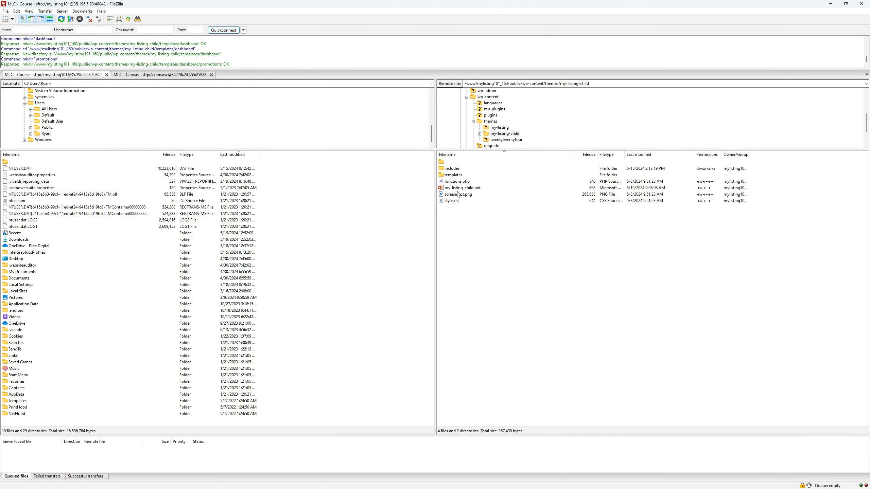
{"action": "double_click", "coordinate": [453, 175]}
{"action": "double_click", "coordinate": [456, 168]}
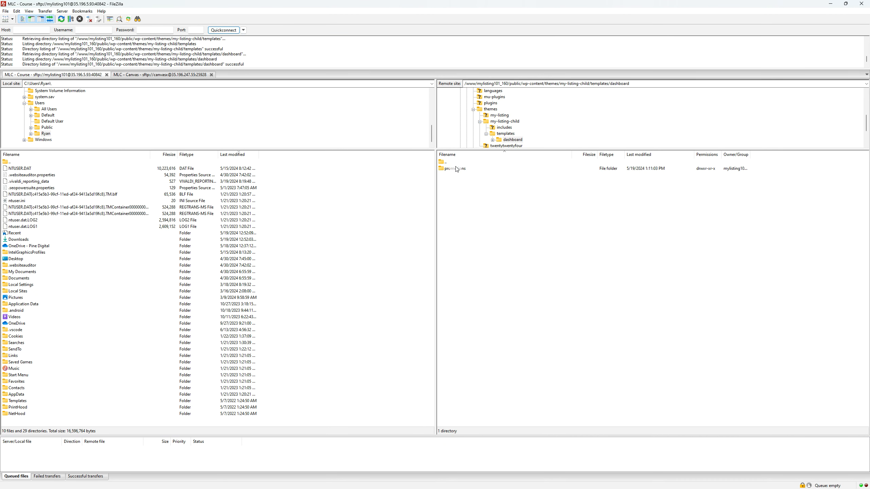
{"action": "double_click", "coordinate": [456, 168]}
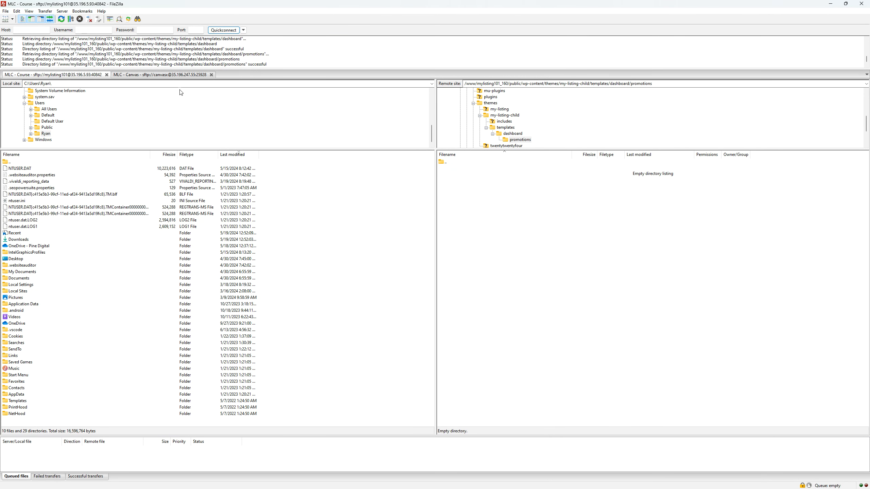
- Download choose-promotion.php from the MLC - Canvas connection into the local Downloads folder
{"action": "left_click", "coordinate": [183, 75]}
{"action": "left_click", "coordinate": [463, 170]}
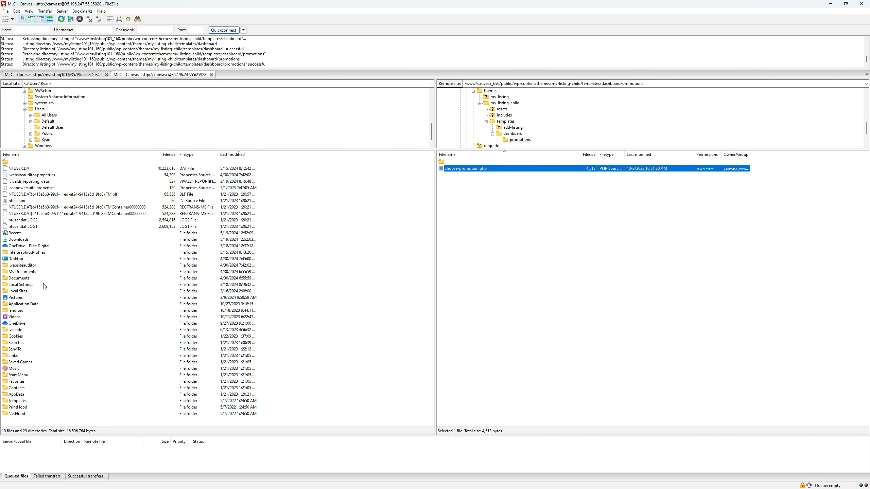
{"action": "double_click", "coordinate": [26, 239]}
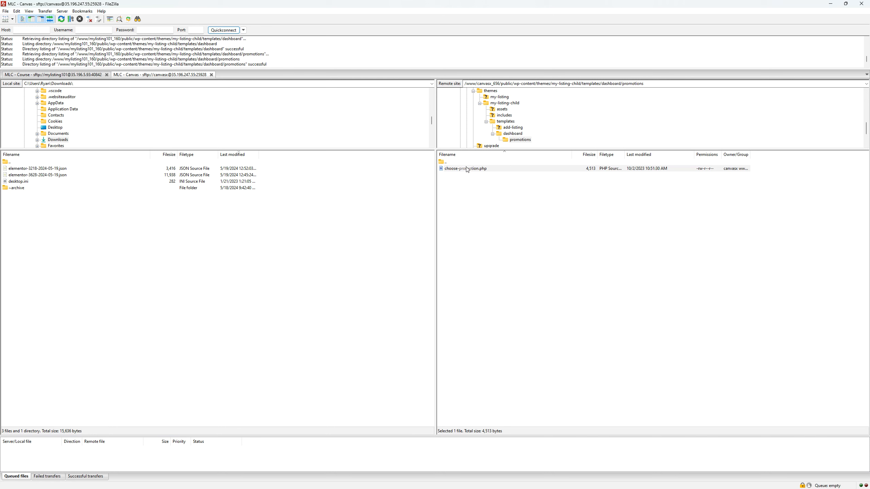
{"action": "left_click_drag", "start_coordinate": [465, 168], "coordinate": [154, 317]}
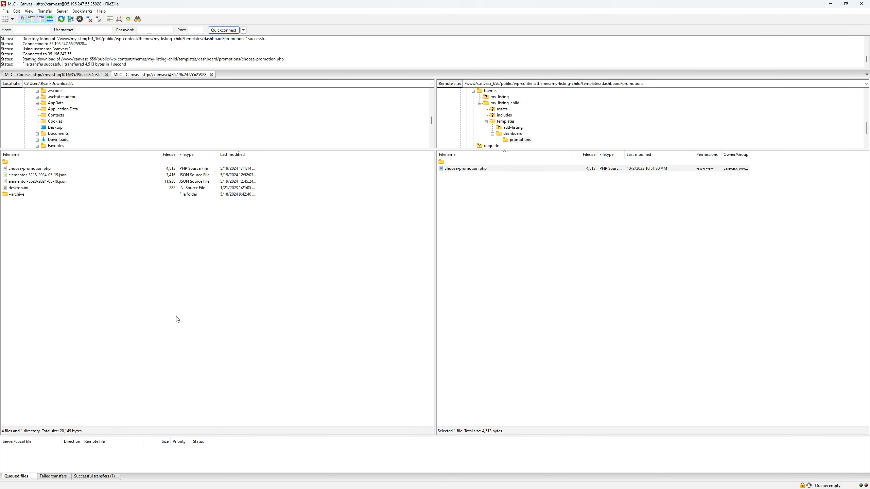
- Upload choose-promotion.php from the local Downloads folder to the promotions folder on the MLC - Course connection
{"action": "left_click", "coordinate": [76, 75]}
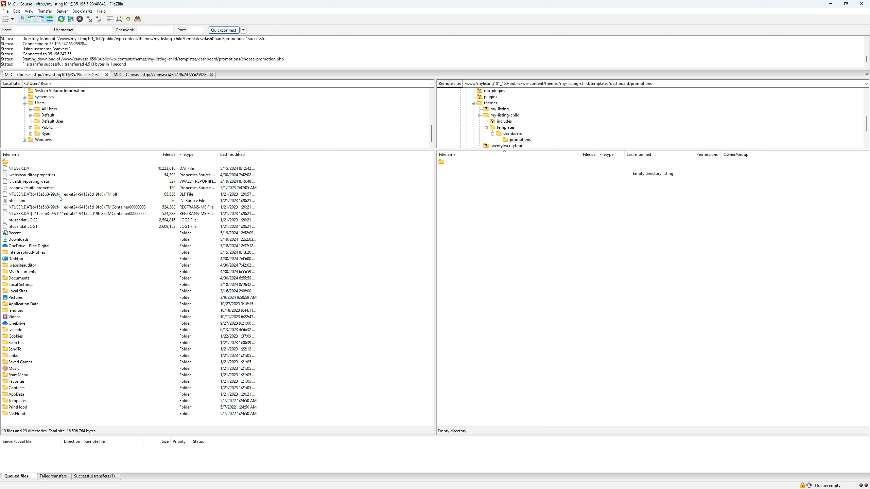
{"action": "left_click", "coordinate": [232, 154]}
{"action": "left_click", "coordinate": [232, 155]}
{"action": "double_click", "coordinate": [18, 240]}
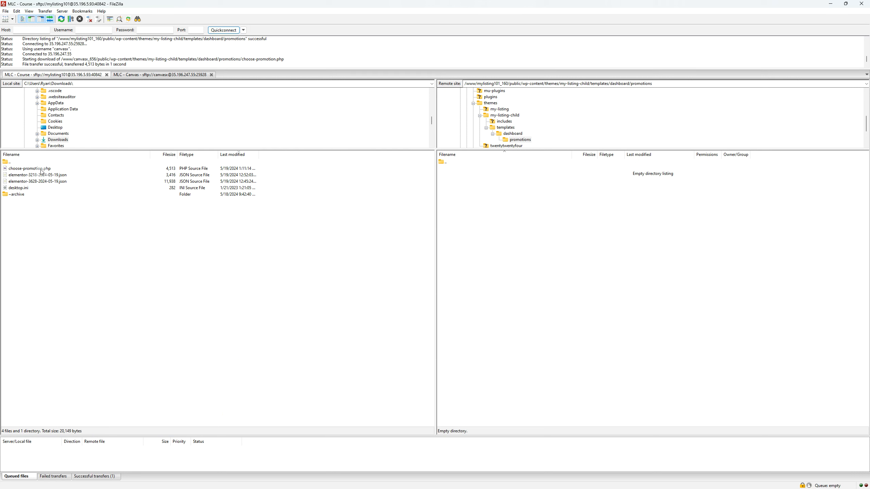
{"action": "left_click_drag", "start_coordinate": [41, 171], "coordinate": [524, 254]}
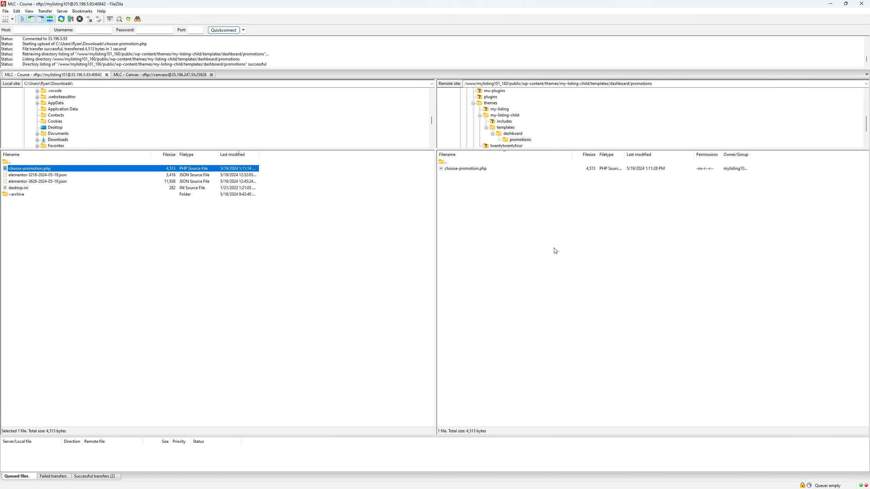
- Switch to the browser, open the Promote options of the "Expert, CPA P4a" listing and follow the Learn More About Listing Promotions link
{"action": "left_click", "coordinate": [832, 4]}
{"action": "left_click", "coordinate": [737, 269]}
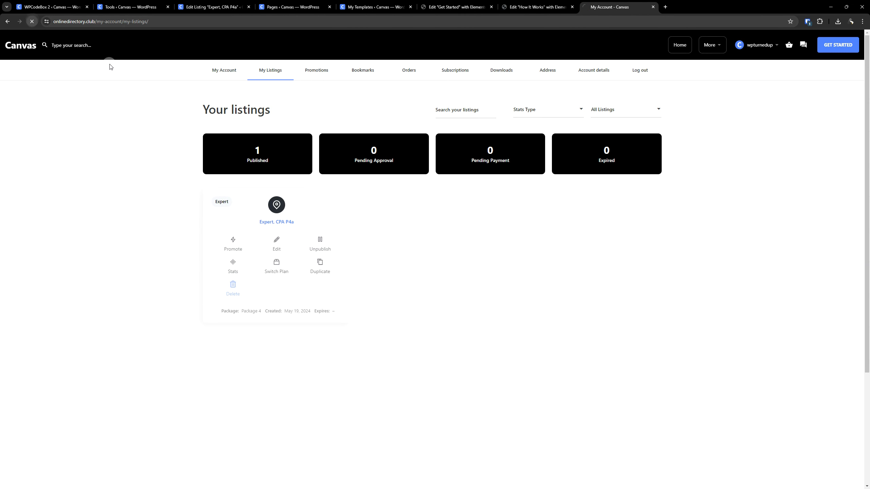
{"action": "left_click", "coordinate": [229, 250]}
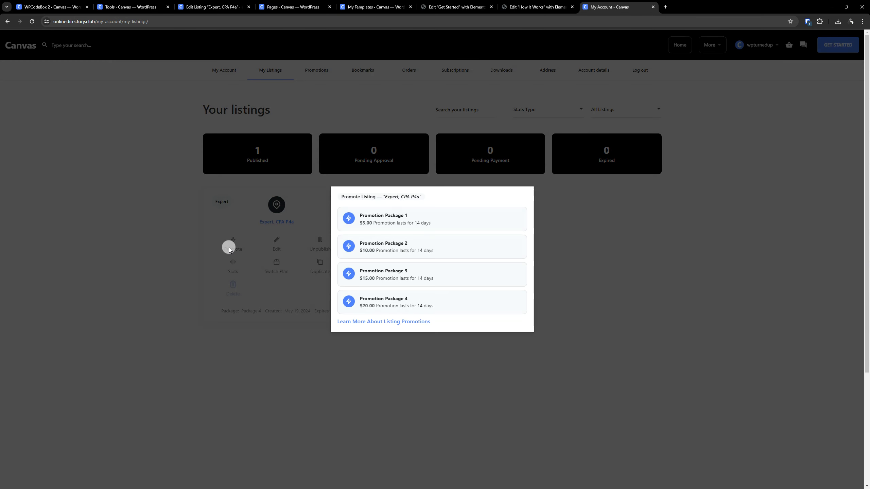
{"action": "key", "text": "ctrl"}
{"action": "key", "text": "ctrl"}
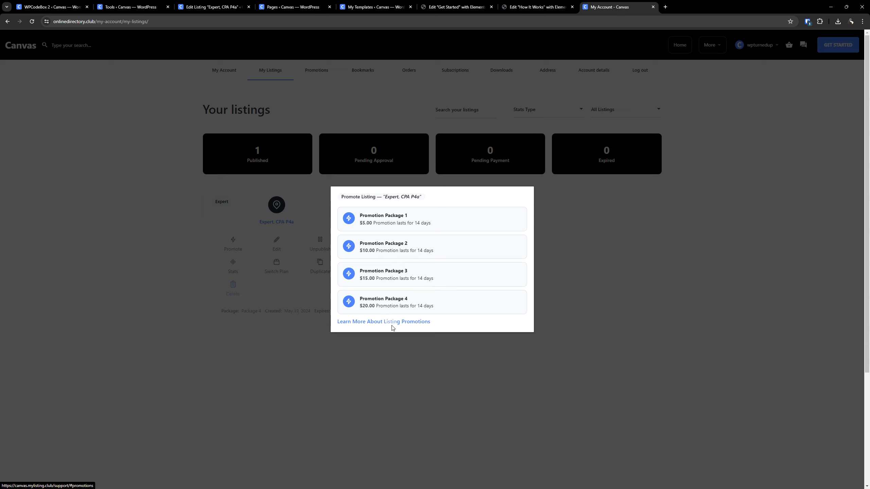
{"action": "left_click", "coordinate": [421, 322]}
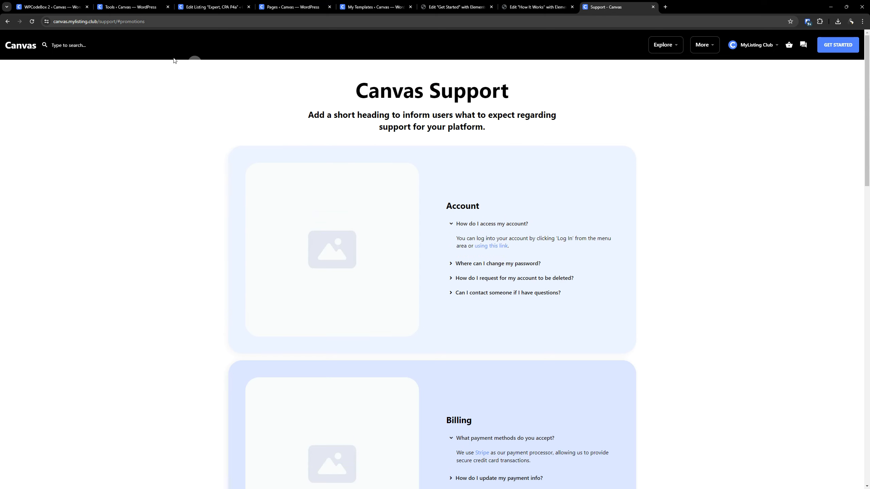
- Check the support page's #promotions URL and examine its Listing Promotions section
{"action": "key", "text": "ctrl"}
{"action": "key", "text": "ctrl"}
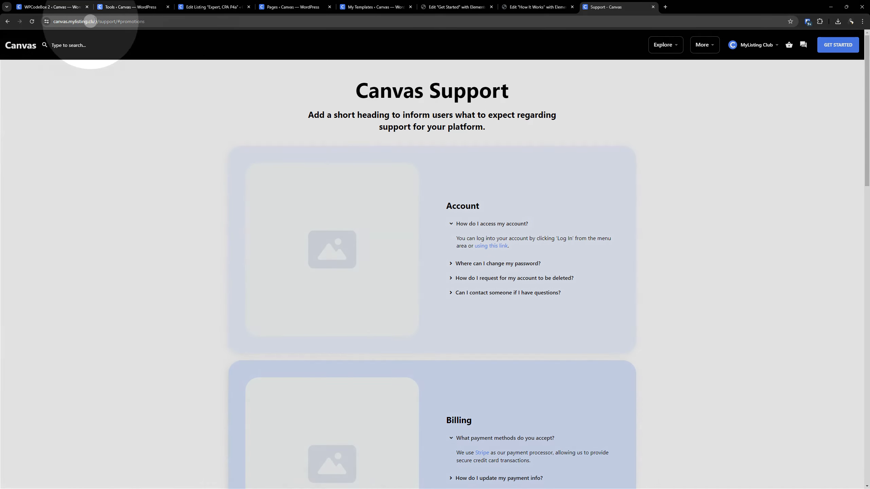
{"action": "left_click", "coordinate": [113, 22]}
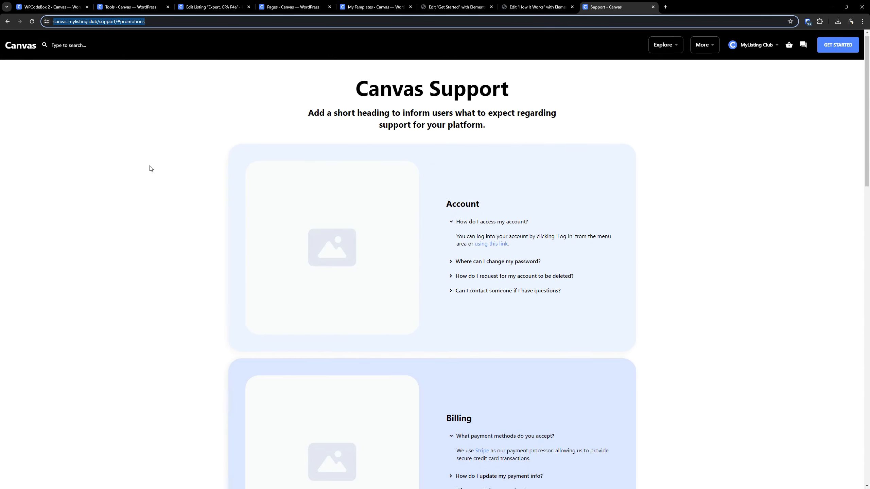
{"action": "scroll", "coordinate": [151, 169], "scroll_direction": "down", "scroll_amount": 15}
{"action": "scroll", "coordinate": [360, 191], "scroll_direction": "down", "scroll_amount": 3}
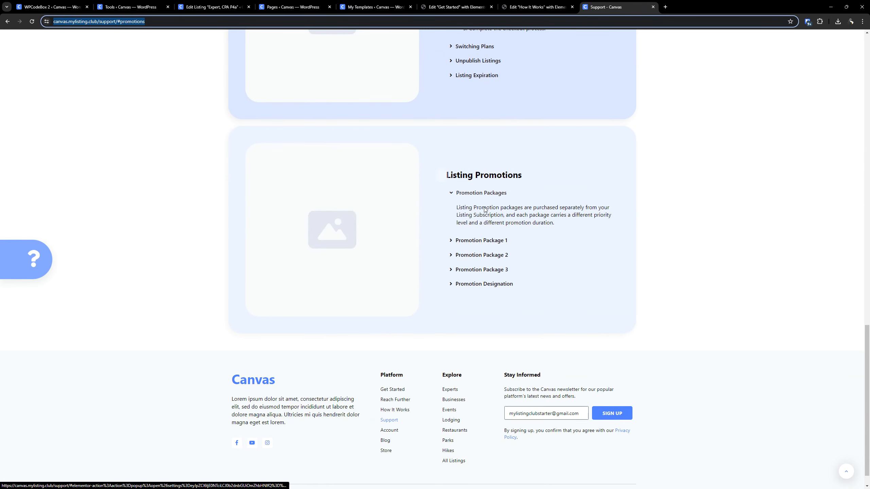
- Close the Elementor editor tabs of the Get Started and How It Works pages
{"action": "left_click", "coordinate": [451, 11]}
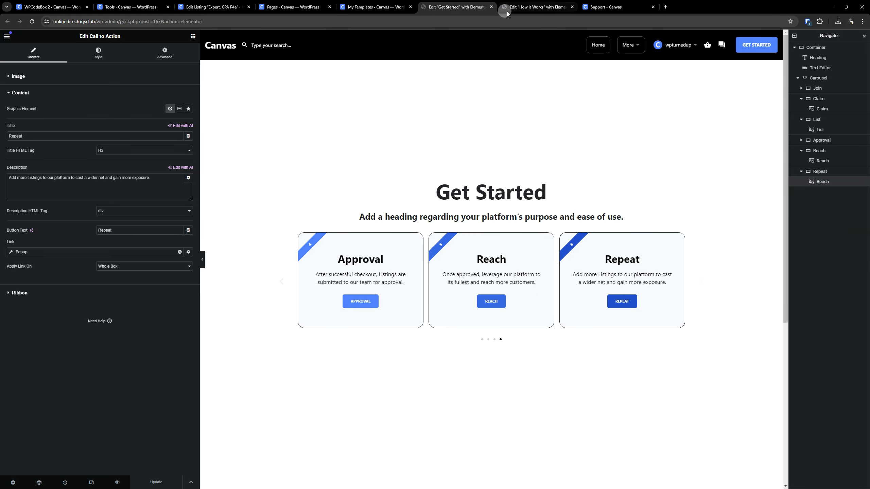
{"action": "left_click", "coordinate": [491, 7]}
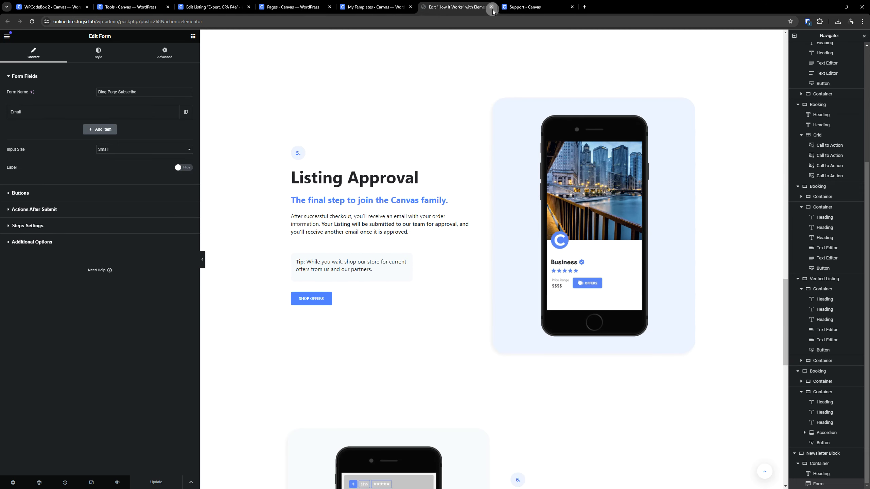
{"action": "left_click", "coordinate": [491, 7]}
- Open the Support page in Elementor in a new tab and locate its Listing Promotions section
{"action": "left_click", "coordinate": [313, 6]}
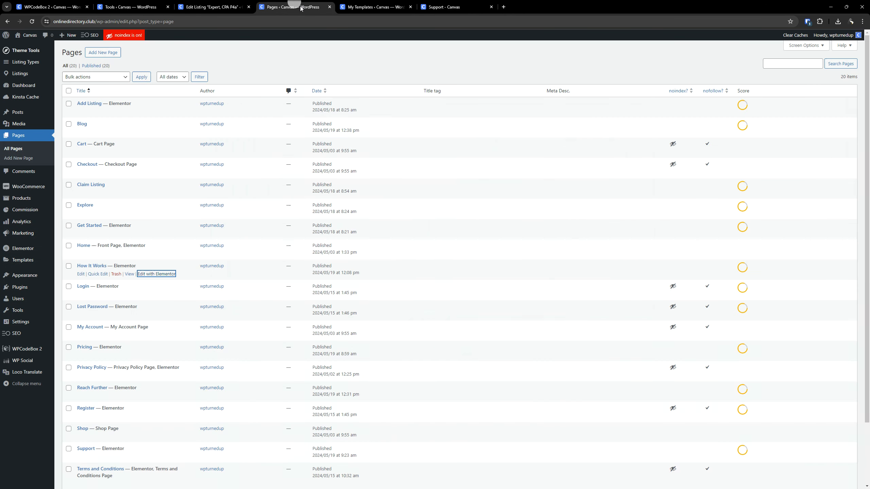
{"action": "scroll", "coordinate": [206, 240], "scroll_direction": "down", "scroll_amount": 2}
{"action": "right_click", "coordinate": [167, 385]}
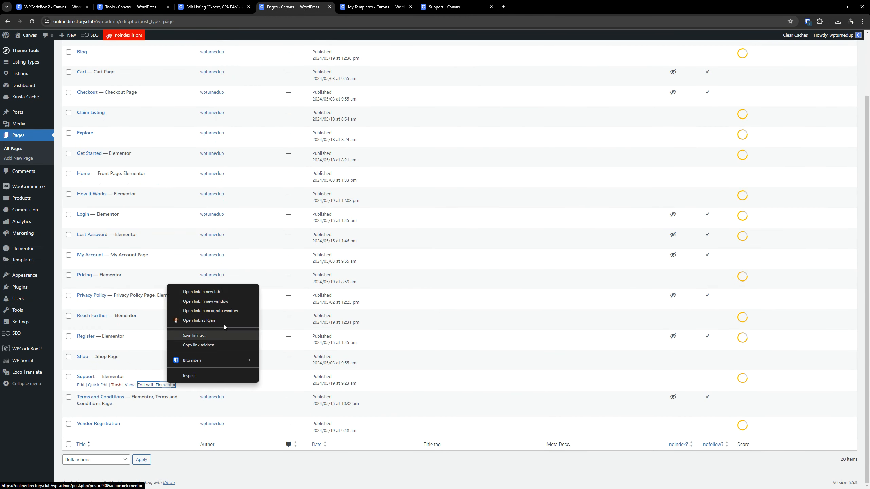
{"action": "left_click", "coordinate": [220, 290]}
{"action": "left_click", "coordinate": [368, 7]}
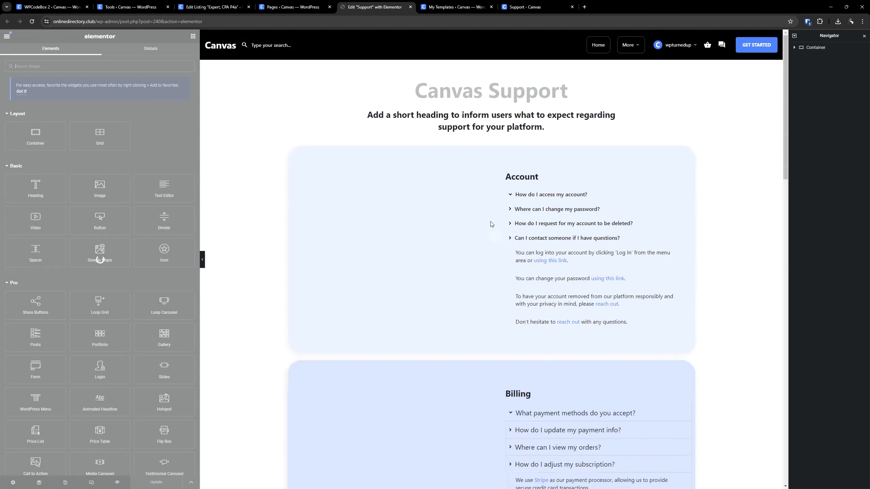
{"action": "scroll", "coordinate": [480, 194], "scroll_direction": "down", "scroll_amount": 10}
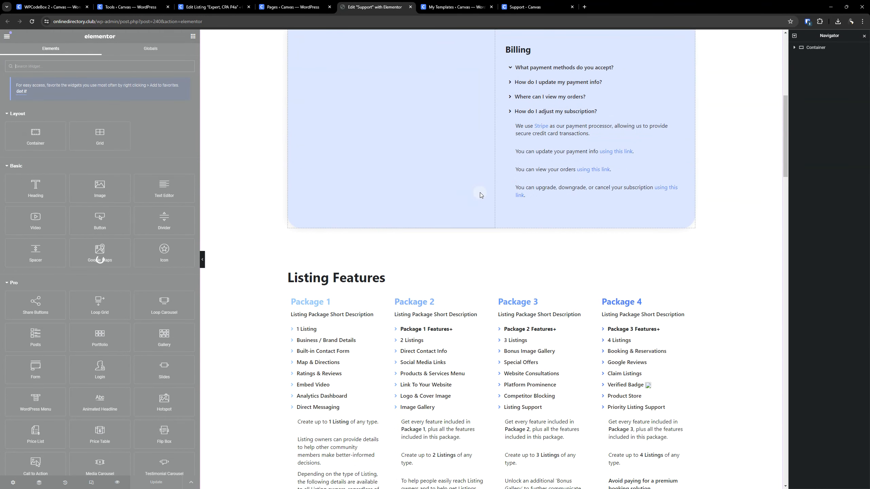
{"action": "scroll", "coordinate": [480, 192], "scroll_direction": "up", "scroll_amount": 10}
{"action": "scroll", "coordinate": [531, 212], "scroll_direction": "down", "scroll_amount": 15}
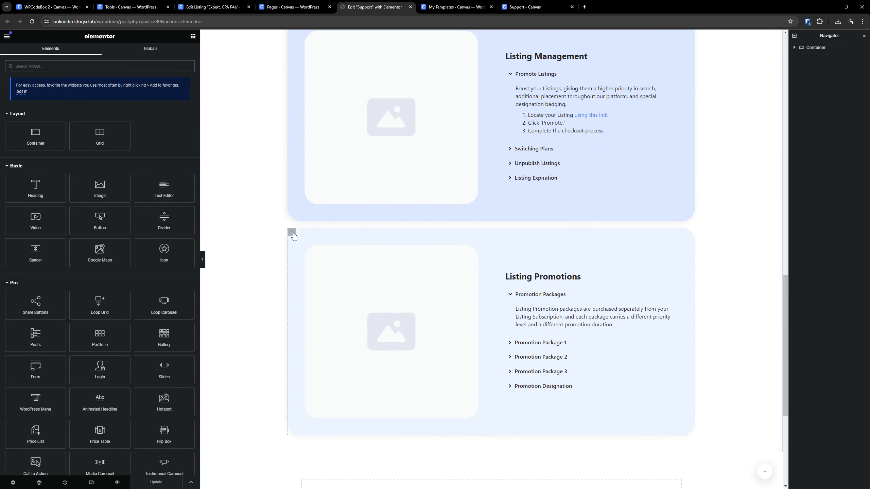
- Open the advanced settings of the image container in the Listing Promotions section
{"action": "left_click", "coordinate": [294, 234]}
{"action": "left_click", "coordinate": [422, 295]}
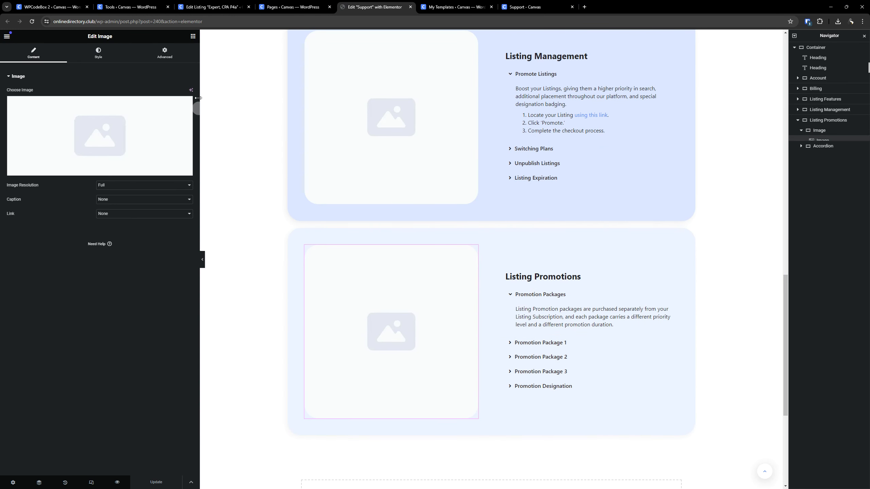
{"action": "left_click", "coordinate": [173, 60]}
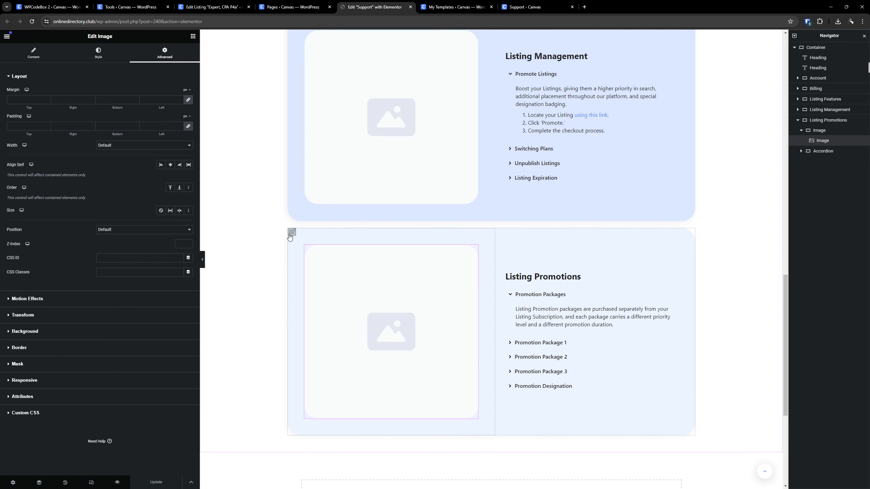
{"action": "left_click", "coordinate": [290, 234]}
{"action": "left_click", "coordinate": [162, 55]}
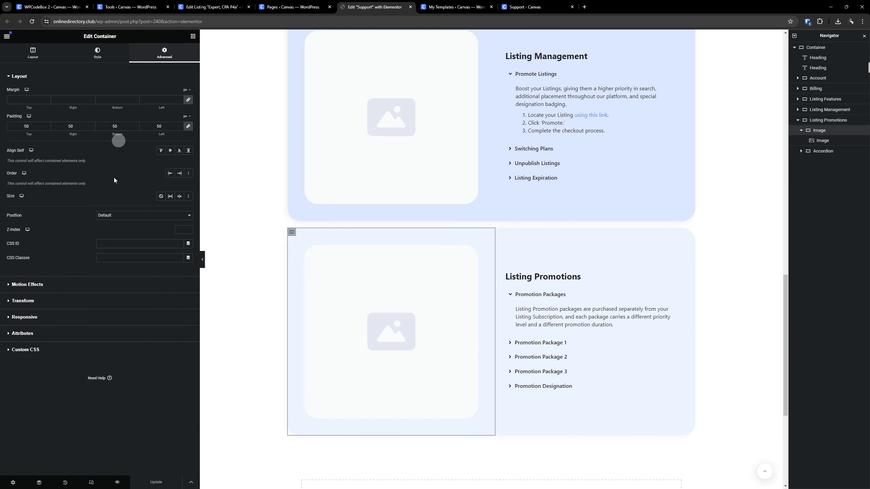
- Check the anchor in the live Support page's URL, set the container's CSS ID to promotions and update the page
{"action": "left_click", "coordinate": [126, 247]}
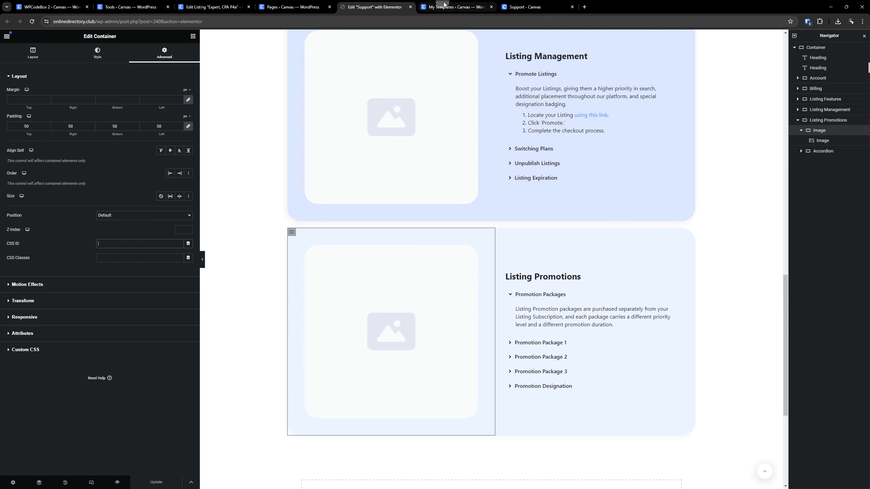
{"action": "left_click", "coordinate": [521, 10]}
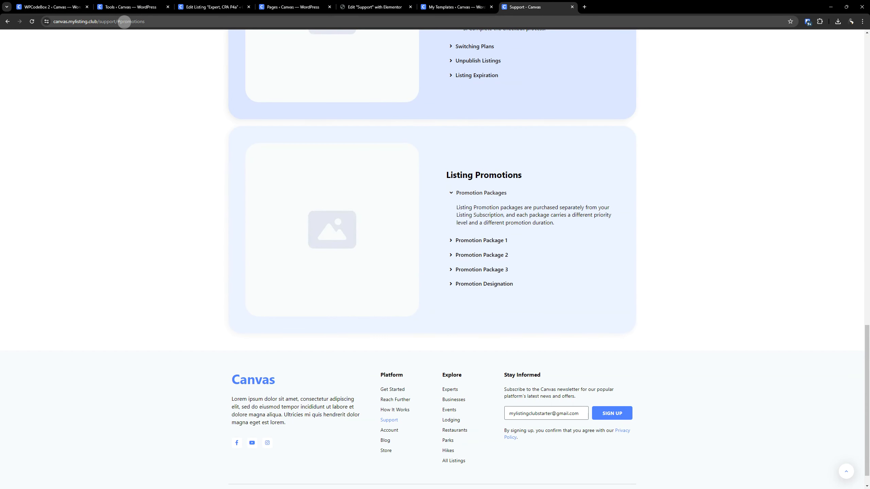
{"action": "left_click_drag", "start_coordinate": [117, 22], "coordinate": [159, 23]}
{"action": "left_click", "coordinate": [352, 8]}
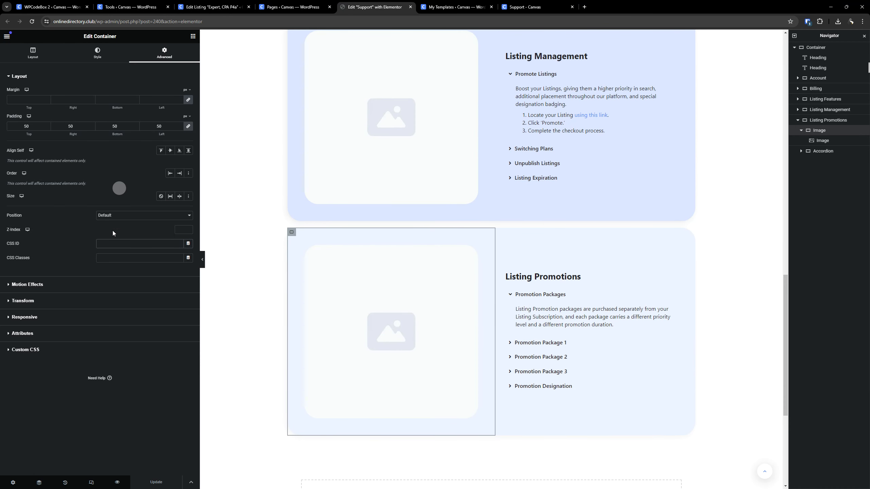
{"action": "left_click", "coordinate": [118, 243]}
{"action": "type", "text": "promotio"}
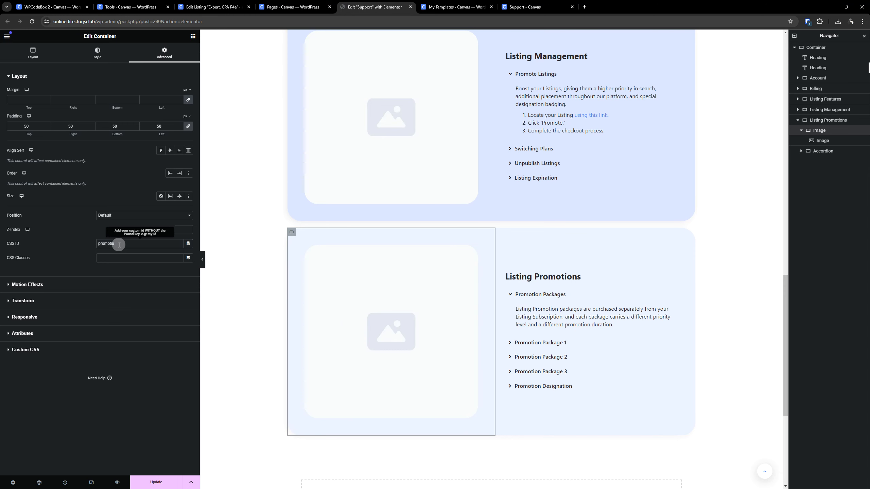
{"action": "type", "text": "ns"}
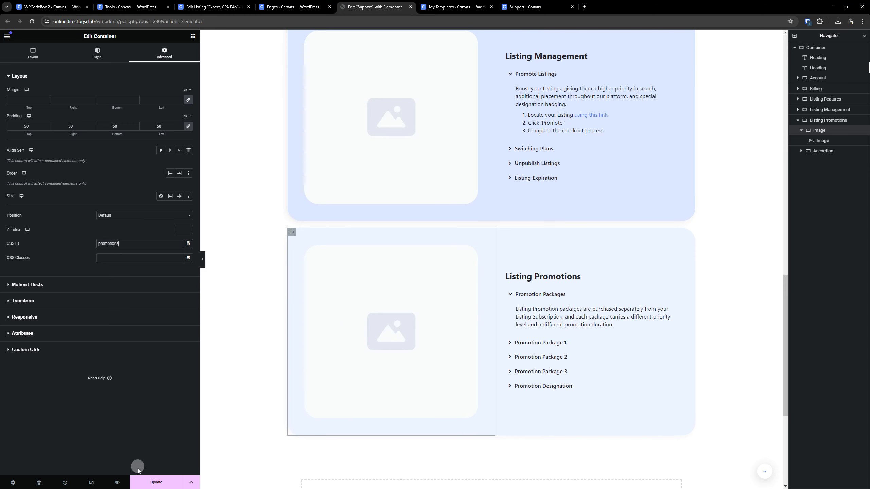
{"action": "left_click", "coordinate": [144, 479]}
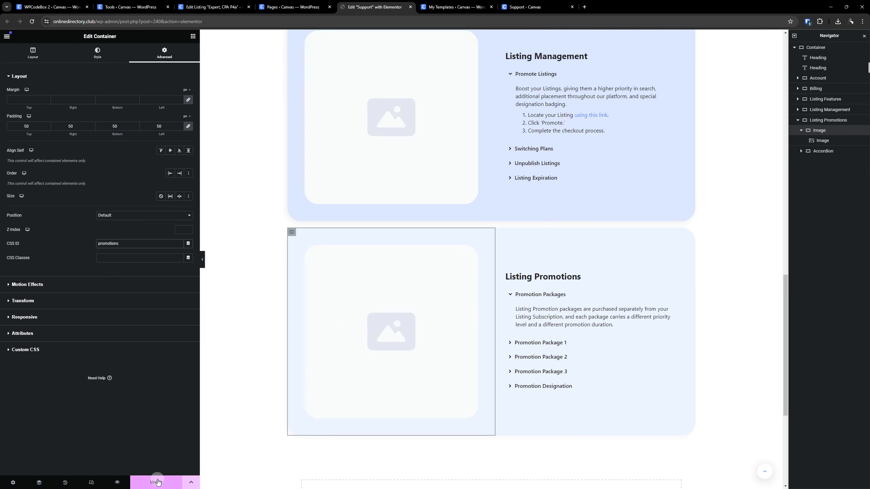
- Compare the live Support page's full #promotions URL with the course site's domain
{"action": "left_click", "coordinate": [538, 2]}
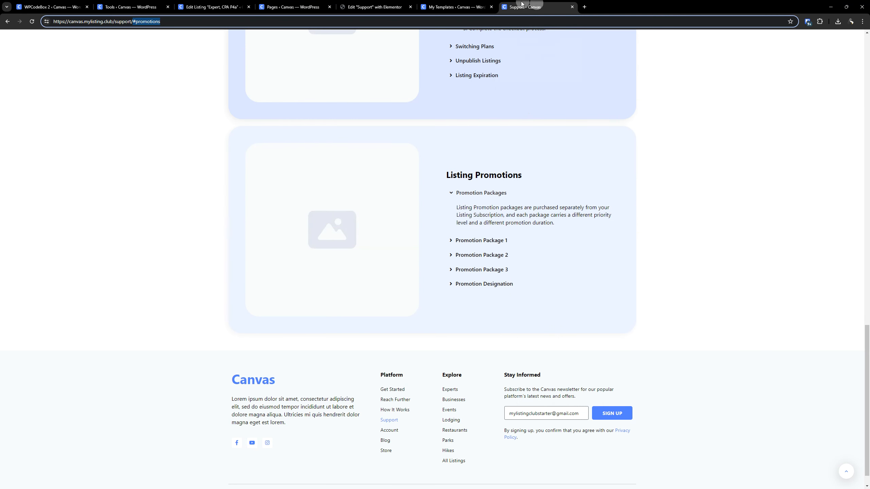
{"action": "left_click", "coordinate": [145, 21]}
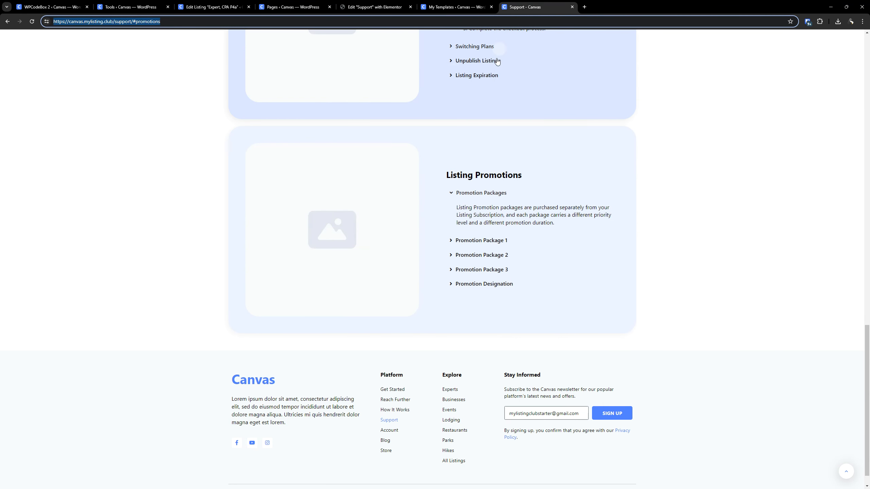
{"action": "left_click", "coordinate": [456, 8]}
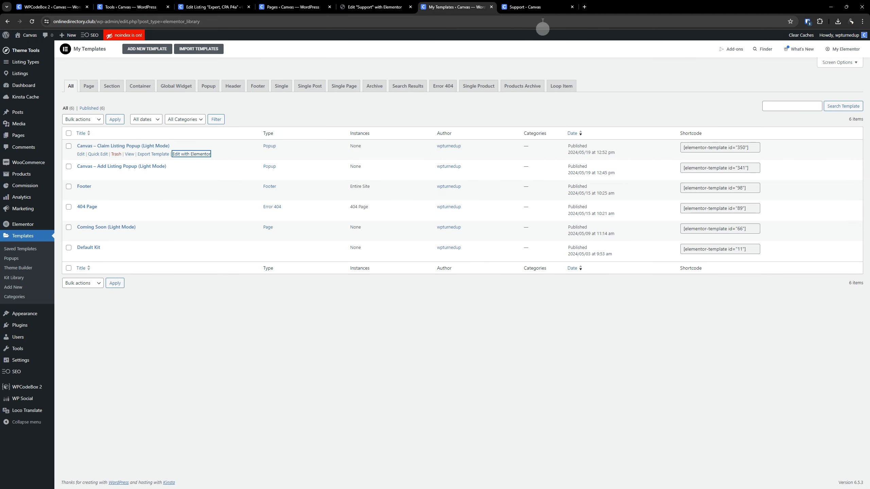
{"action": "left_click", "coordinate": [525, 6]}
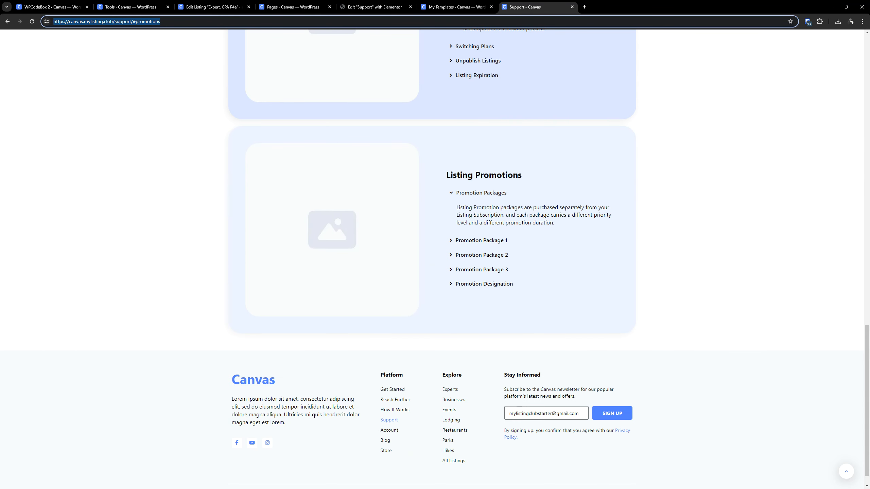
- Switch to FileZilla, open the remote choose-promotion.php for editing and find "canvas" in its code
{"action": "key", "text": "alt+Tab"}
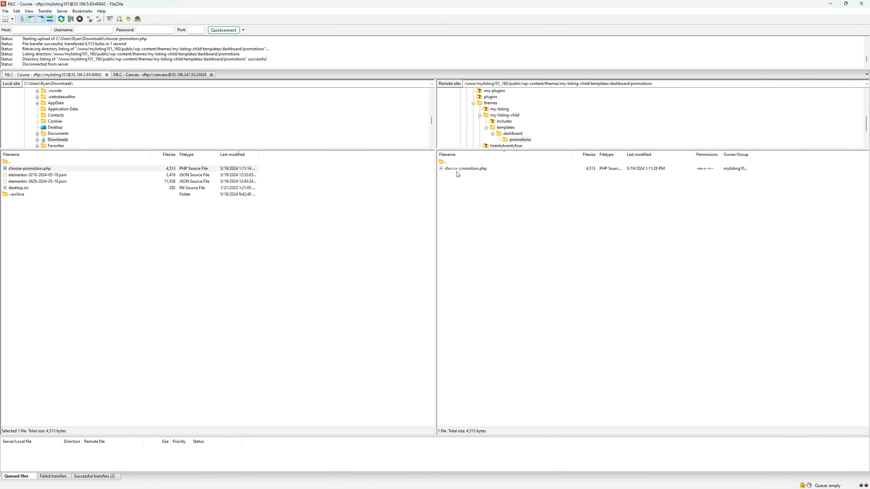
{"action": "right_click", "coordinate": [457, 169]}
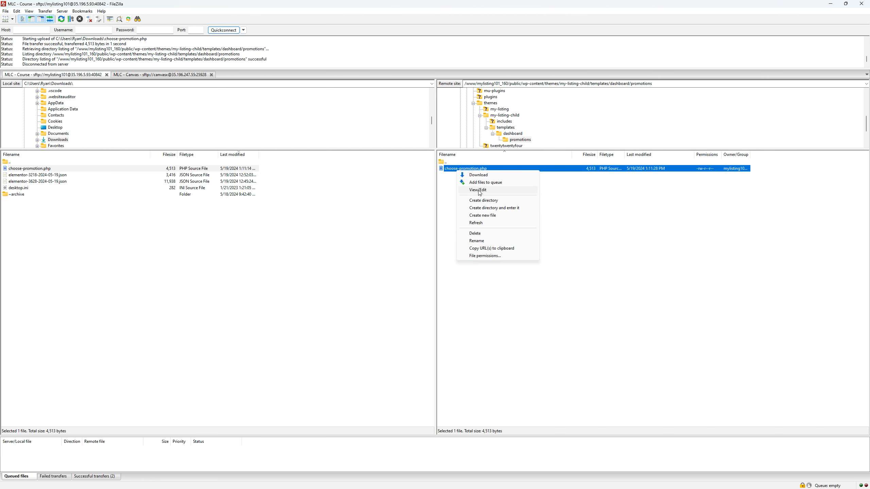
{"action": "left_click", "coordinate": [479, 190]}
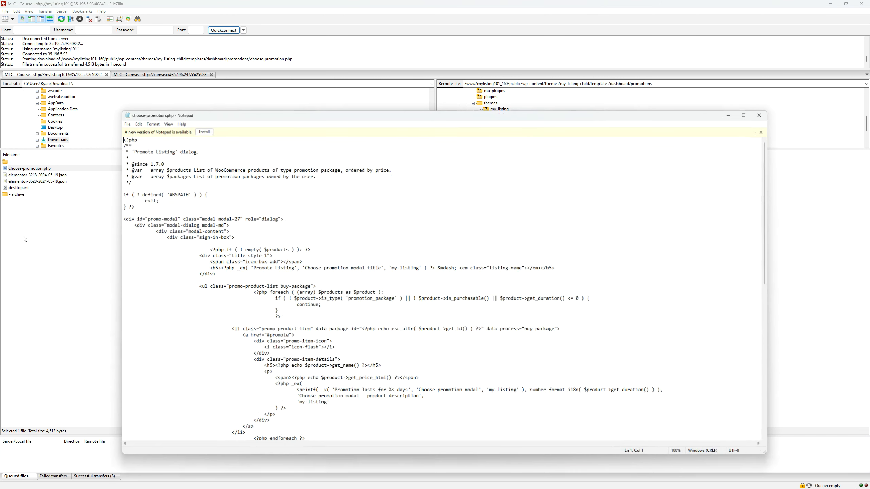
{"action": "left_click", "coordinate": [370, 267]}
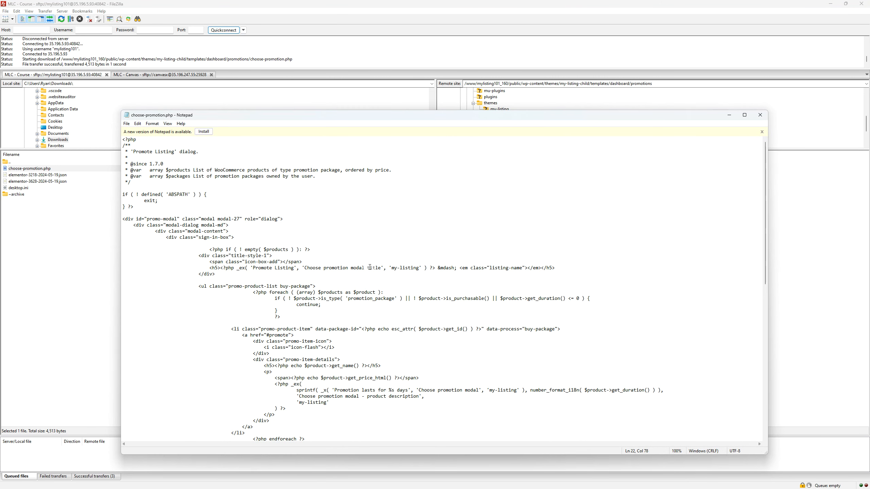
{"action": "key", "text": "ctrl+f"}
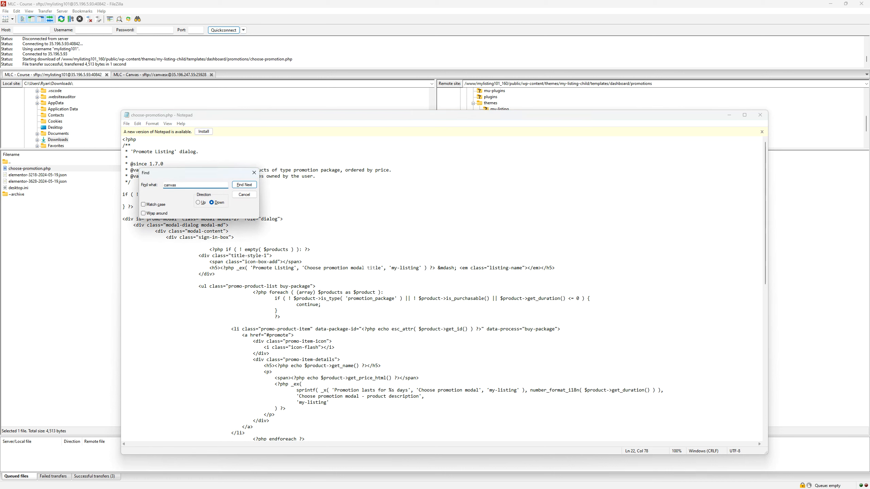
{"action": "key", "text": "Return"}
{"action": "scroll", "coordinate": [436, 342], "scroll_direction": "down", "scroll_amount": 2}
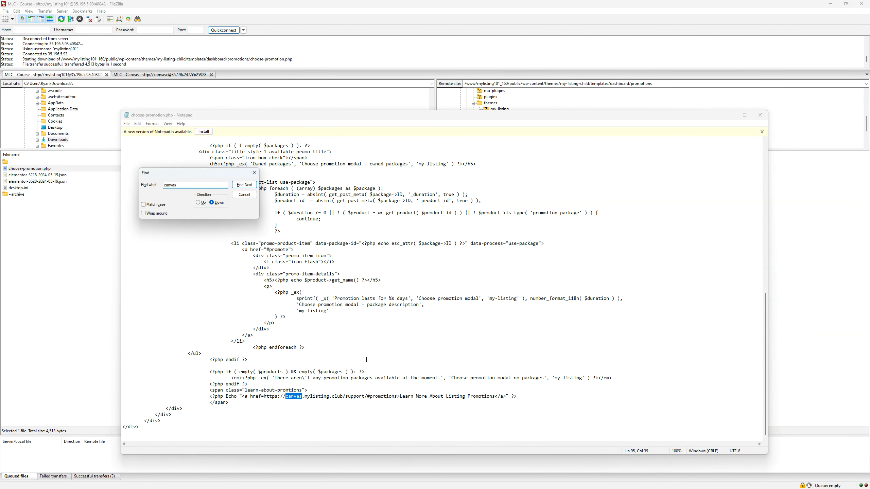
- Change the domain in the Learn More About Listing Promotions link to onlinedirectory.club and close the search
{"action": "left_click", "coordinate": [288, 396]}
{"action": "left_click_drag", "start_coordinate": [290, 396], "coordinate": [330, 398]}
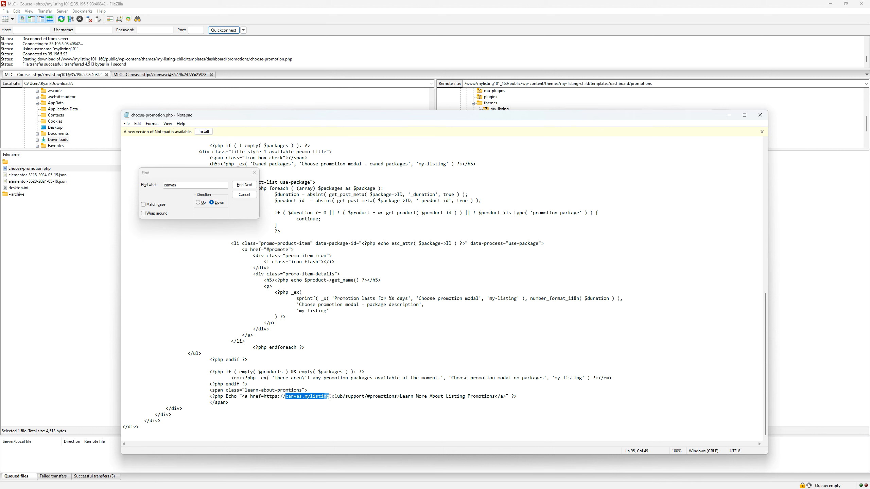
{"action": "type", "text": "onlinedirectory"}
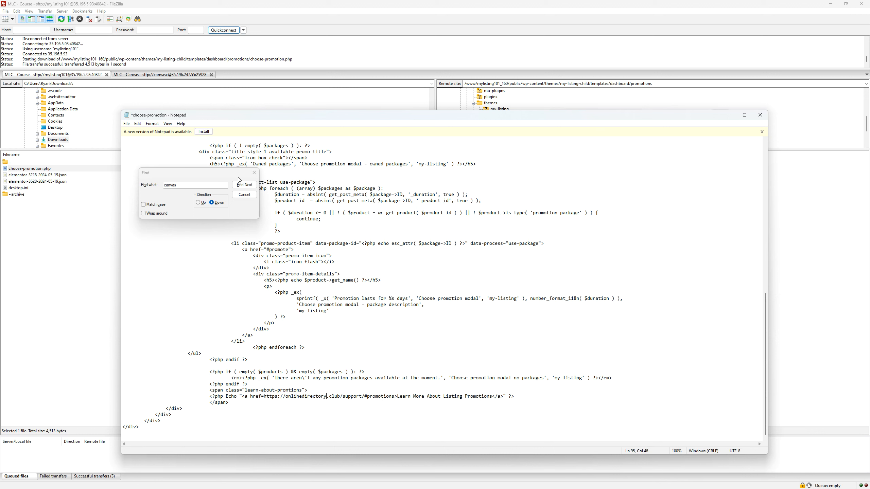
{"action": "left_click", "coordinate": [244, 194]}
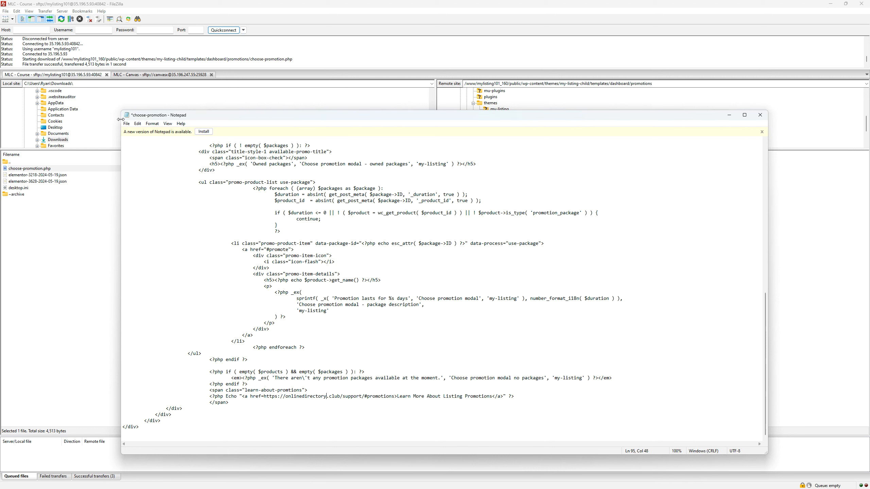
- Save choose-promotion.php, close it and upload the changed file back to the server
{"action": "left_click", "coordinate": [126, 124]}
{"action": "left_click", "coordinate": [138, 155]}
{"action": "left_click", "coordinate": [759, 115]}
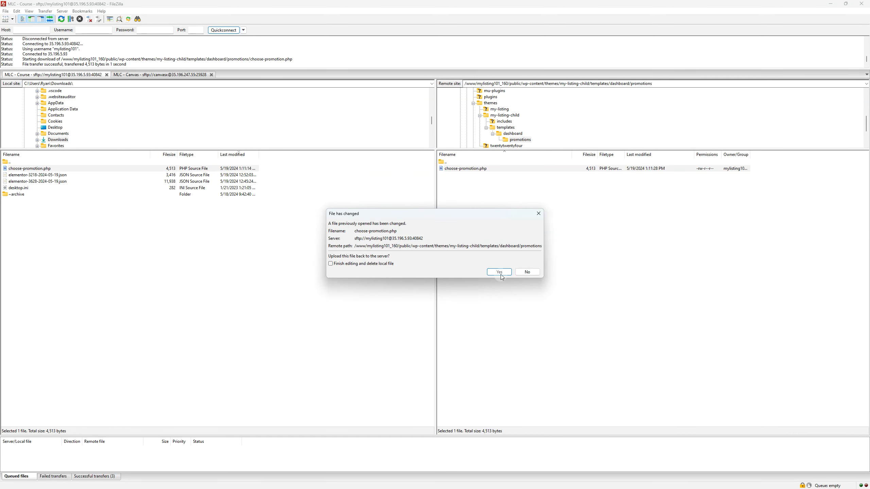
{"action": "left_click", "coordinate": [502, 273]}
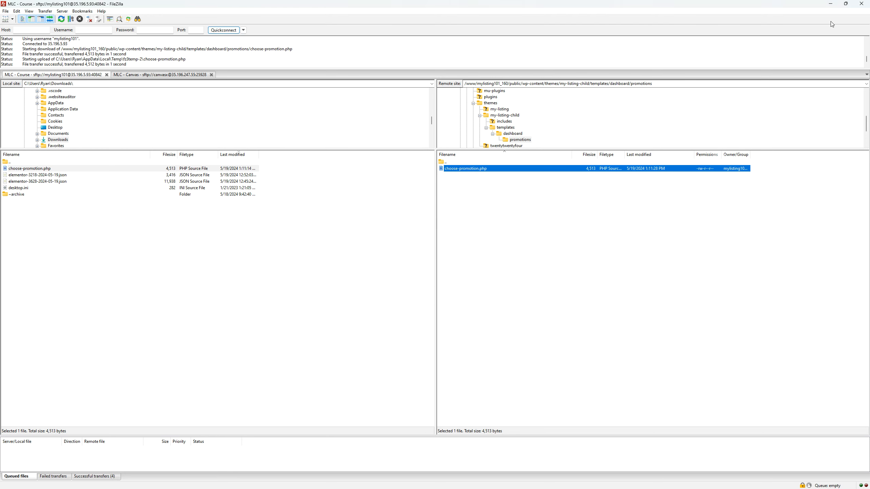
- Return to the browser, reload My Listings, open the listing's Promote options and follow the Learn More About Listing Promotions link
{"action": "left_click", "coordinate": [837, 3]}
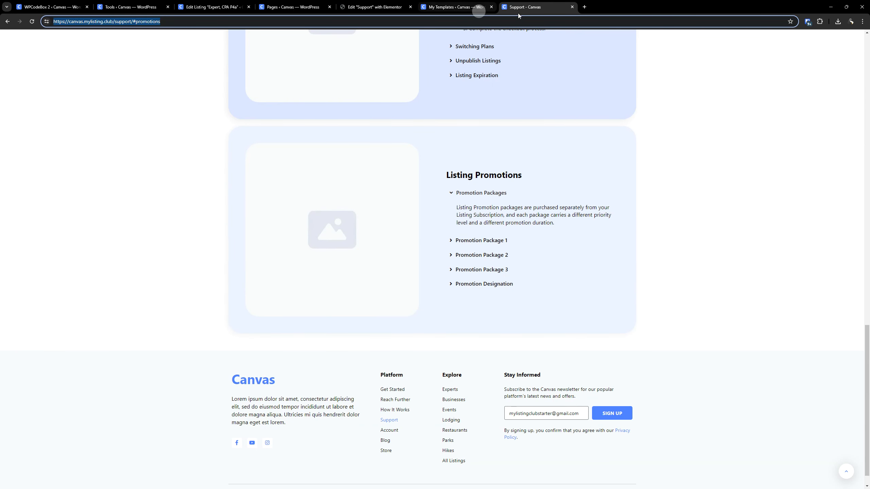
{"action": "left_click", "coordinate": [7, 21]}
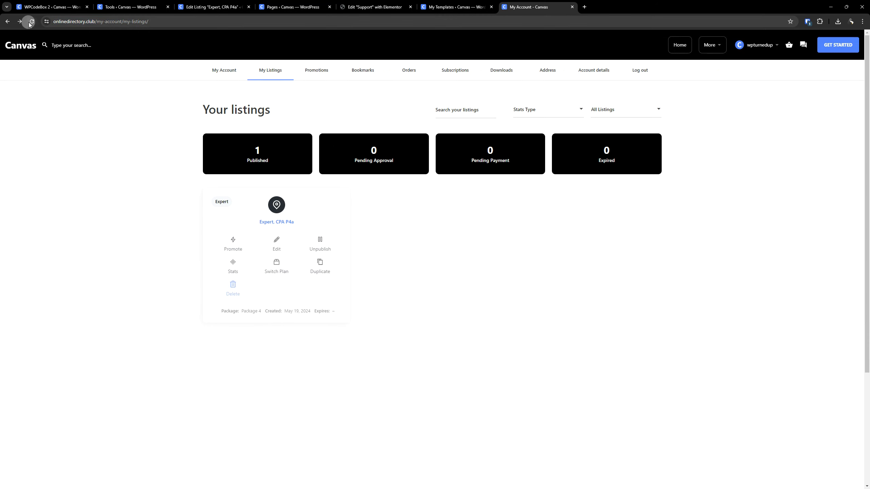
{"action": "left_click", "coordinate": [29, 25]}
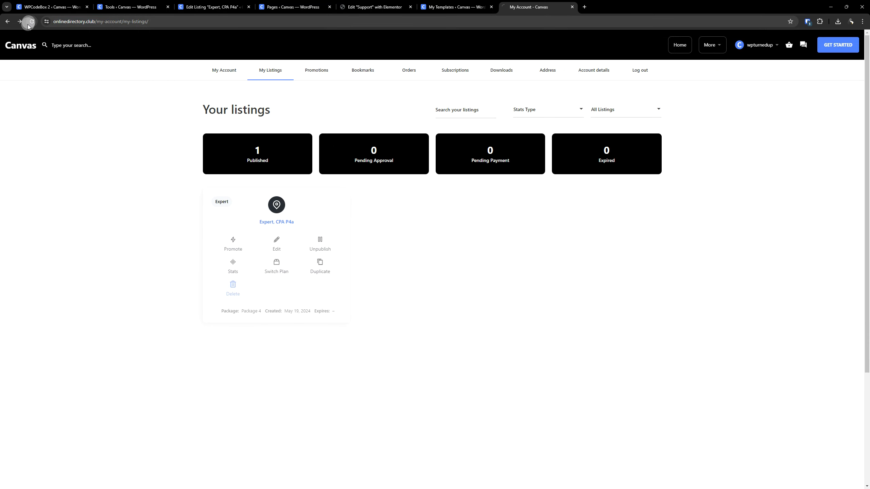
{"action": "left_click", "coordinate": [232, 243]}
{"action": "left_click", "coordinate": [396, 322]}
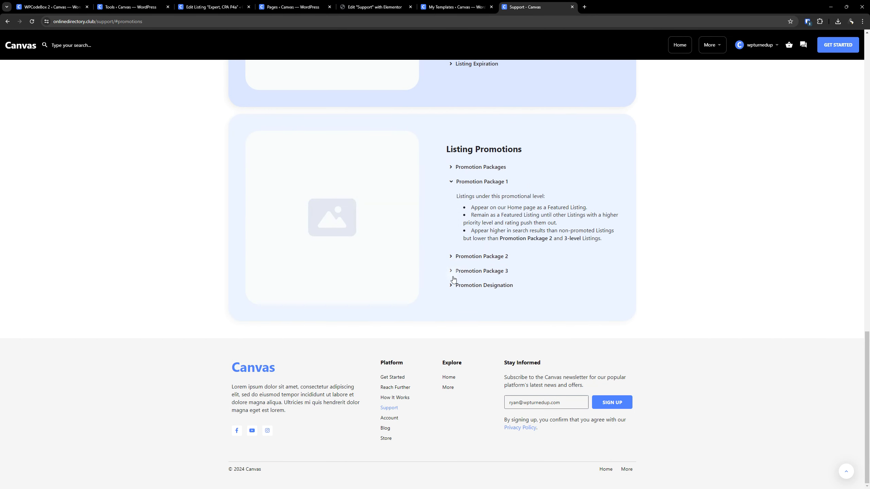
- Expand the Promotion Package 3 and Promotion Designation entries in the Listing Promotions section to review their text
{"action": "left_click", "coordinate": [452, 275]}
{"action": "left_click", "coordinate": [452, 285]}
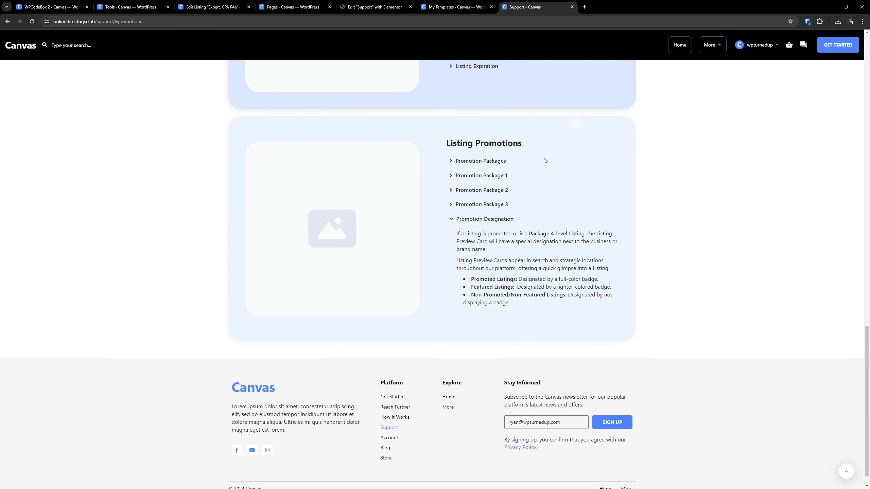
{"action": "key", "text": "F5"}
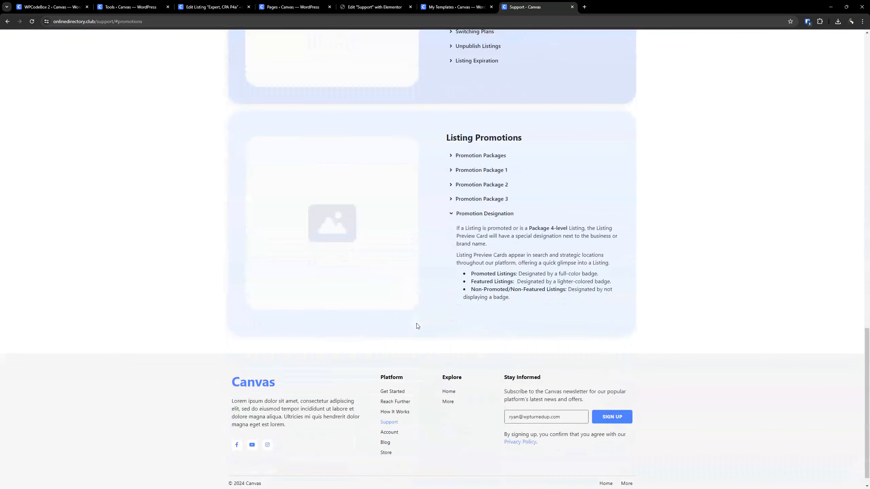
- Open the Reach Further page and review its Listing Promotions and Google Reviews sections
{"action": "left_click", "coordinate": [395, 387]}
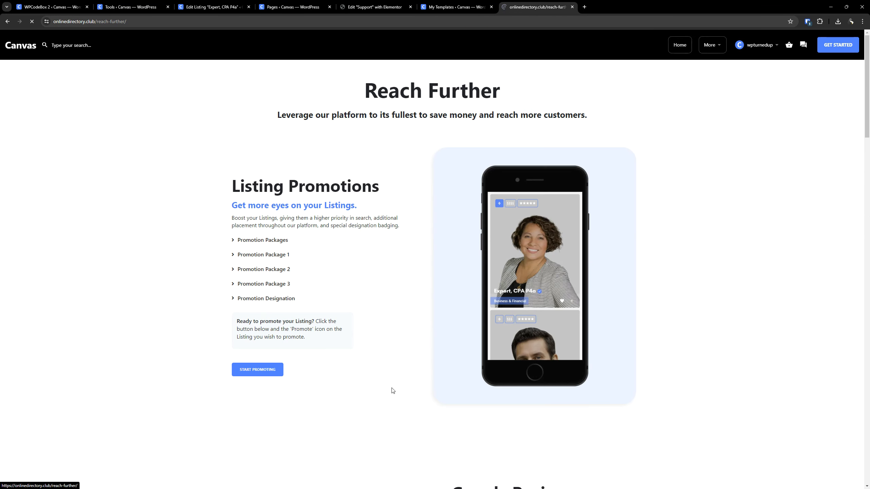
{"action": "scroll", "coordinate": [319, 309], "scroll_direction": "down", "scroll_amount": 4}
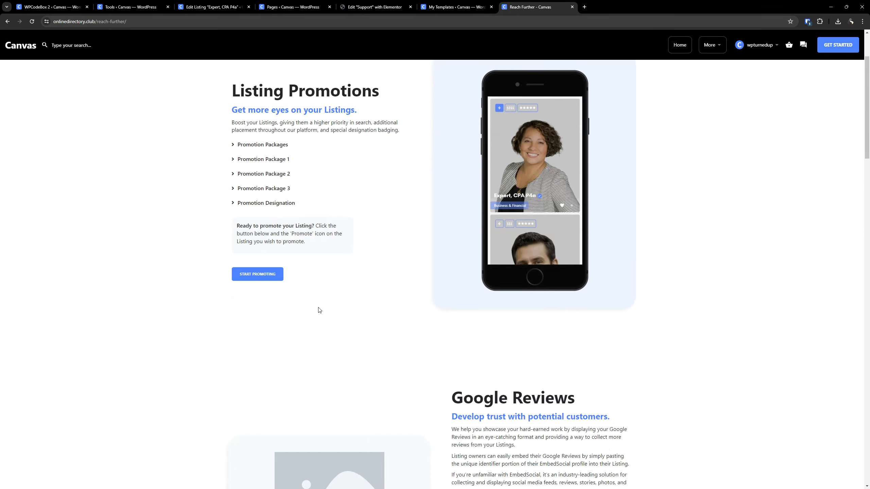
{"action": "scroll", "coordinate": [381, 335], "scroll_direction": "down", "scroll_amount": 5}
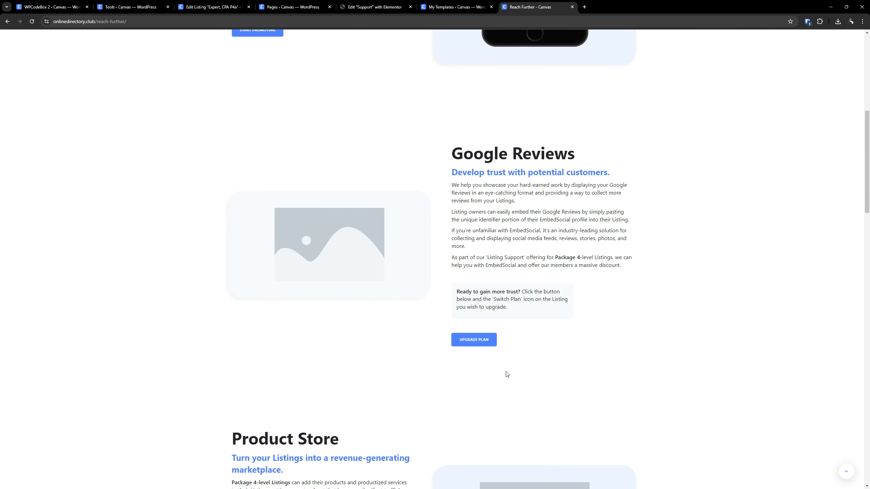
- Test the Upgrade Plan link under Google Reviews and return to the Reach Further page
{"action": "left_click", "coordinate": [488, 333]}
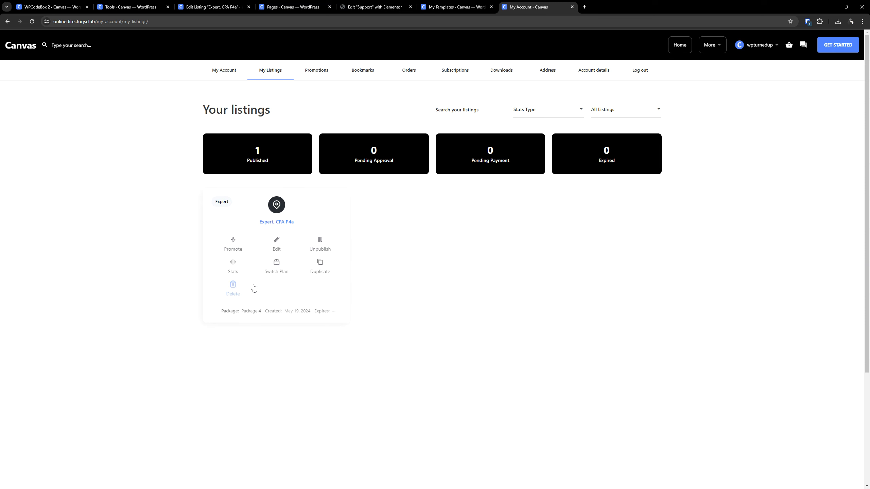
{"action": "left_click", "coordinate": [7, 21]}
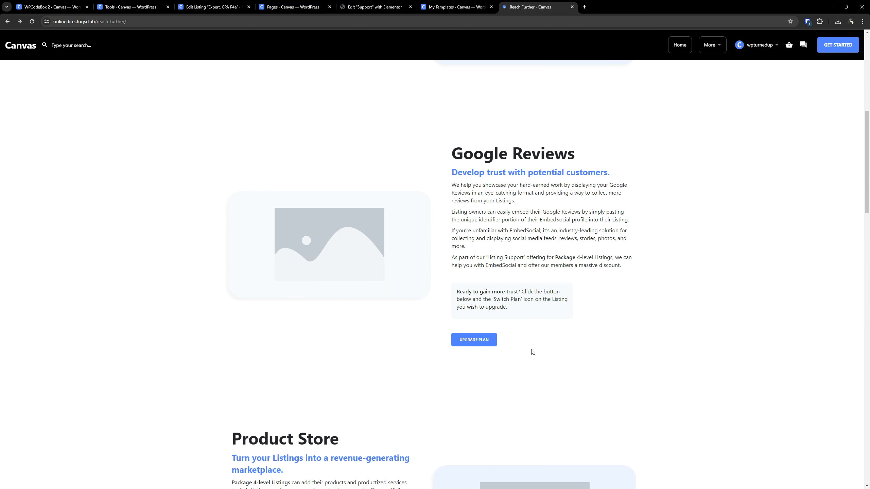
{"action": "scroll", "coordinate": [532, 331], "scroll_direction": "down", "scroll_amount": 2}
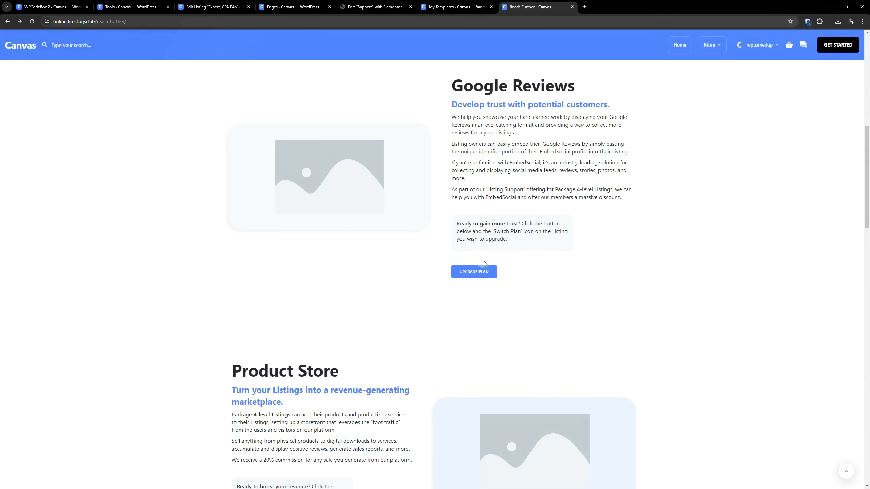
- Follow the Google Reviews section's Upgrade Plan link, open Switch Plan for the listing and compare its monthly and annual packages
{"action": "left_click", "coordinate": [482, 270]}
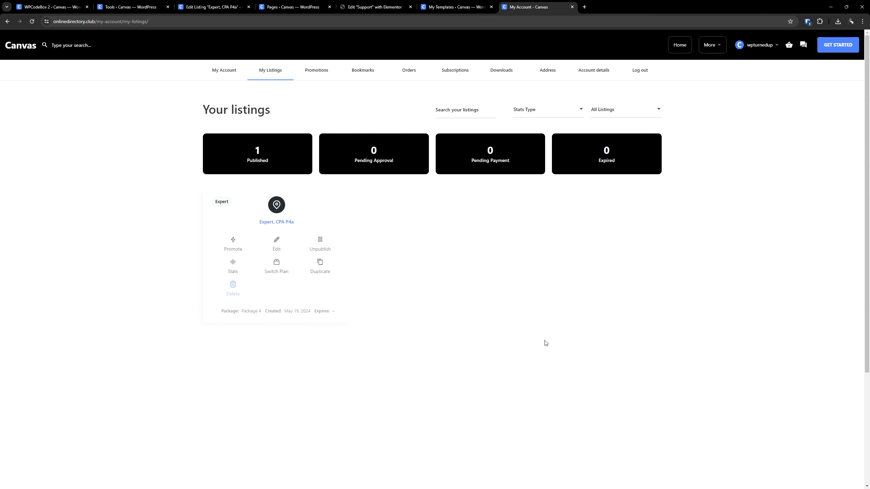
{"action": "left_click", "coordinate": [276, 264]}
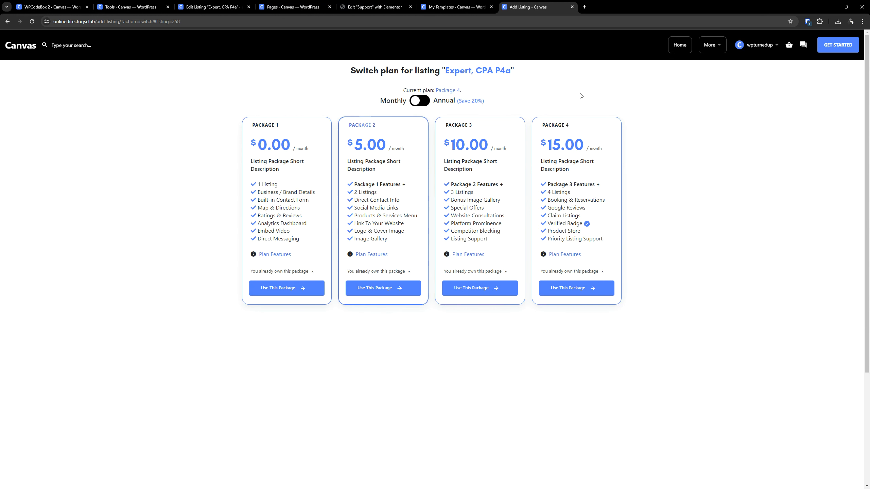
{"action": "left_click", "coordinate": [419, 100]}
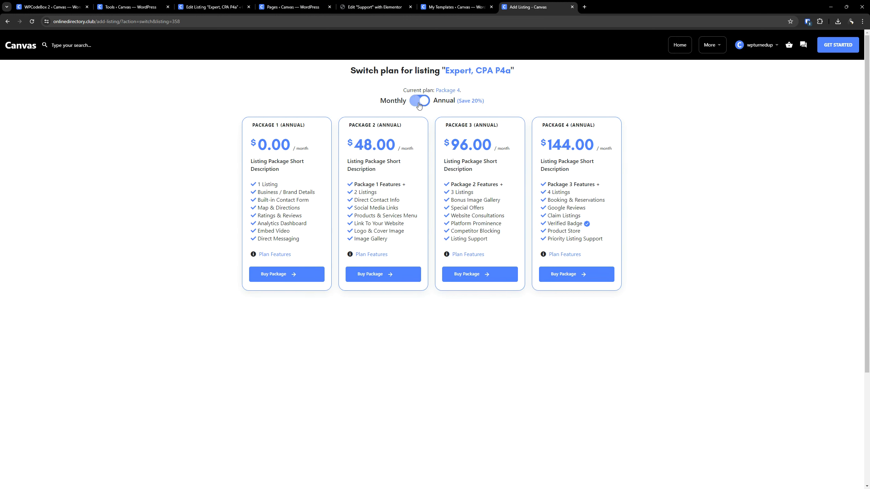
{"action": "left_click", "coordinate": [419, 100]}
- Return to the Reach Further page and review the Product Store section alongside Google Reviews, including their Upgrade Plan links
{"action": "left_click", "coordinate": [7, 21]}
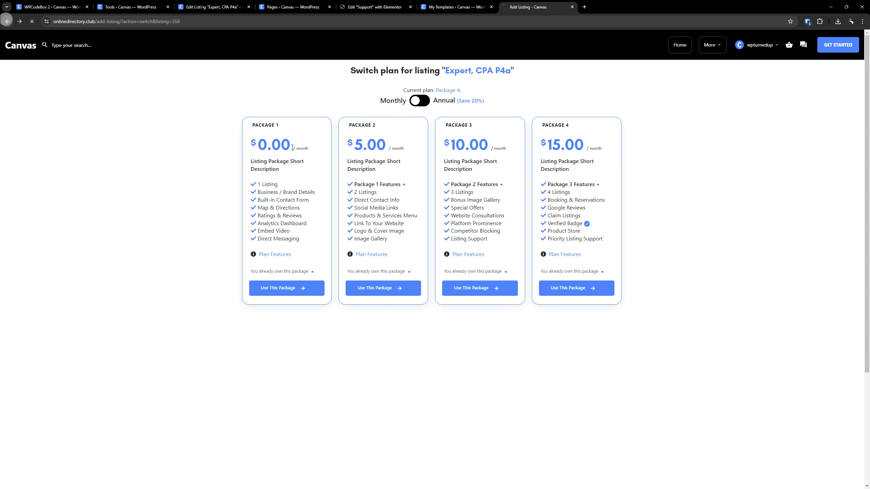
{"action": "left_click", "coordinate": [7, 21]}
{"action": "scroll", "coordinate": [326, 214], "scroll_direction": "down", "scroll_amount": 6}
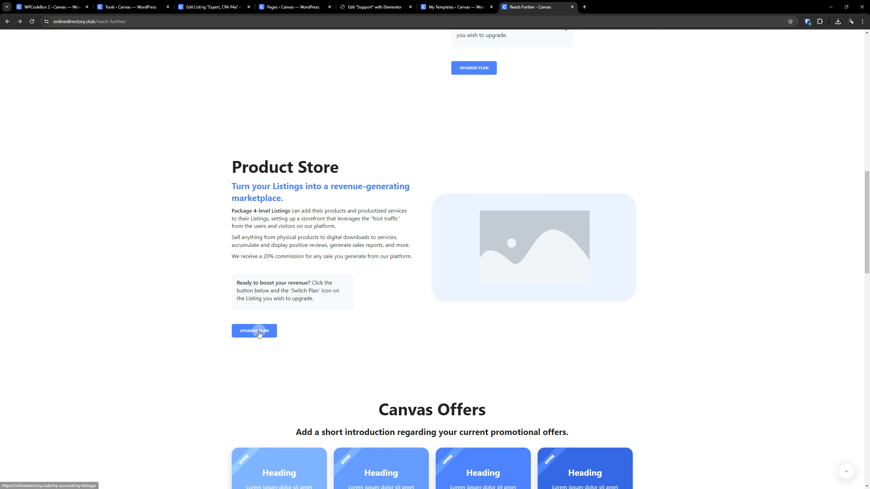
{"action": "scroll", "coordinate": [187, 288], "scroll_direction": "down", "scroll_amount": 1}
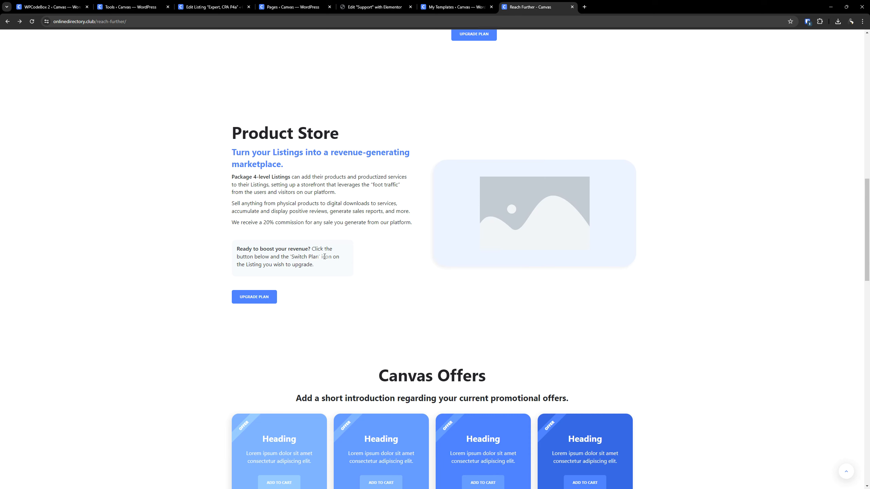
{"action": "scroll", "coordinate": [276, 237], "scroll_direction": "up", "scroll_amount": 8}
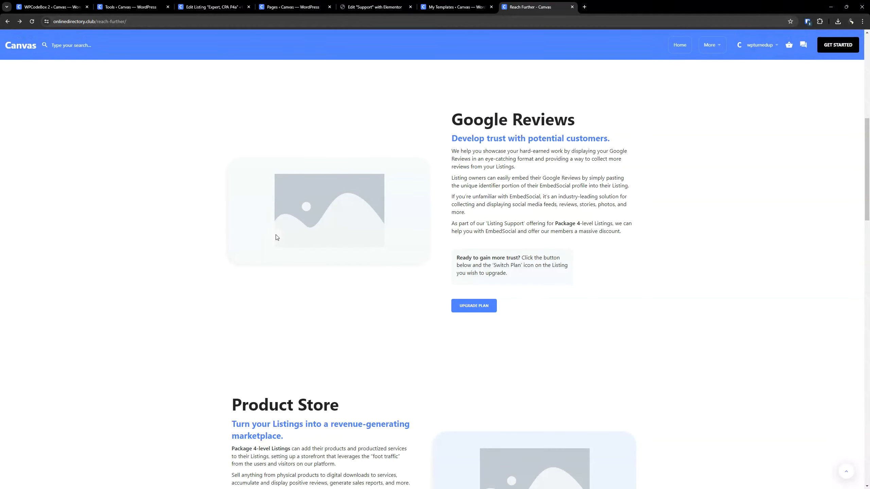
{"action": "scroll", "coordinate": [276, 237], "scroll_direction": "down", "scroll_amount": 6}
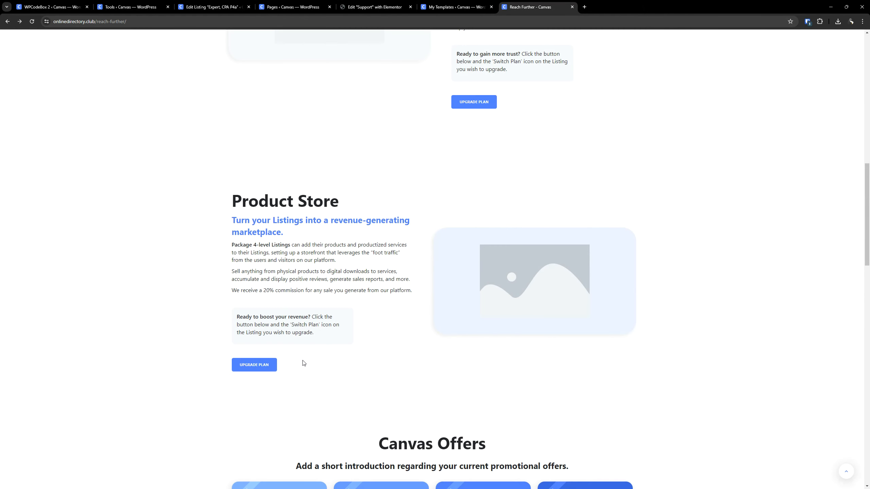
{"action": "left_click", "coordinate": [255, 359]}
{"action": "key", "text": "ctrl"}
{"action": "key", "text": "ctrl"}
{"action": "scroll", "coordinate": [448, 205], "scroll_direction": "up", "scroll_amount": 3}
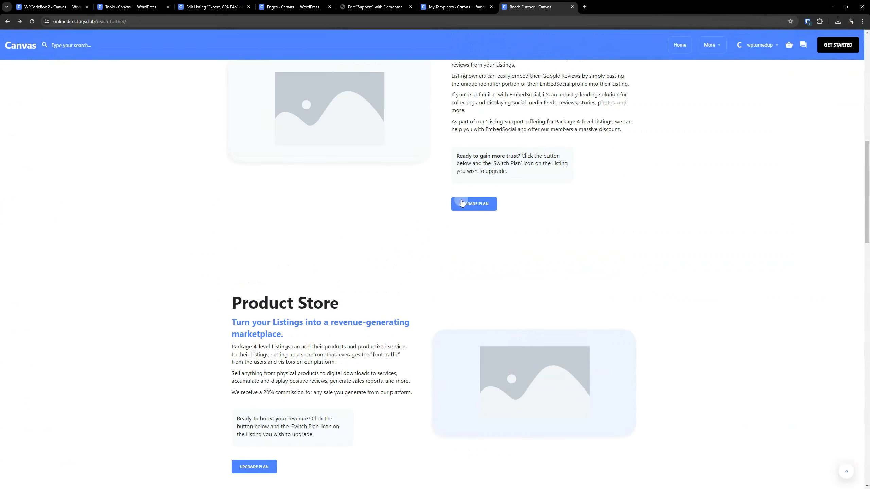
{"action": "key", "text": "ctrl"}
{"action": "key", "text": "ctrl"}
{"action": "scroll", "coordinate": [358, 243], "scroll_direction": "down", "scroll_amount": 3}
{"action": "key", "text": "ctrl"}
{"action": "key", "text": "ctrl"}
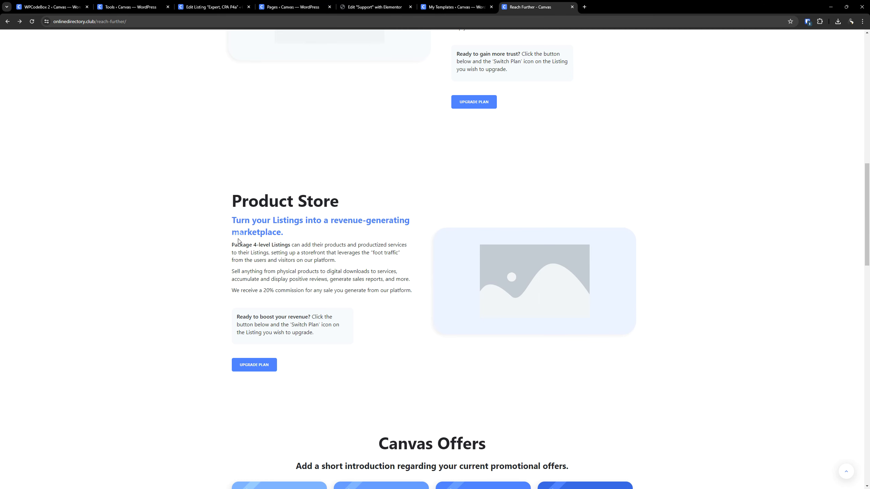
{"action": "scroll", "coordinate": [214, 236], "scroll_direction": "down", "scroll_amount": 5}
{"action": "scroll", "coordinate": [180, 192], "scroll_direction": "up", "scroll_amount": 3}
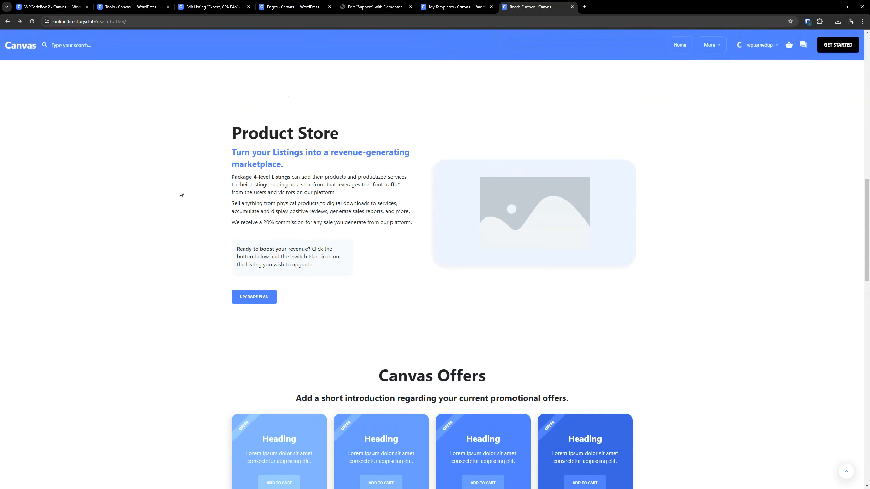
- Review the Canvas Offers cards and the Booking section with its Upgrade Plan link on the Reach Further page
{"action": "scroll", "coordinate": [181, 191], "scroll_direction": "down", "scroll_amount": 8}
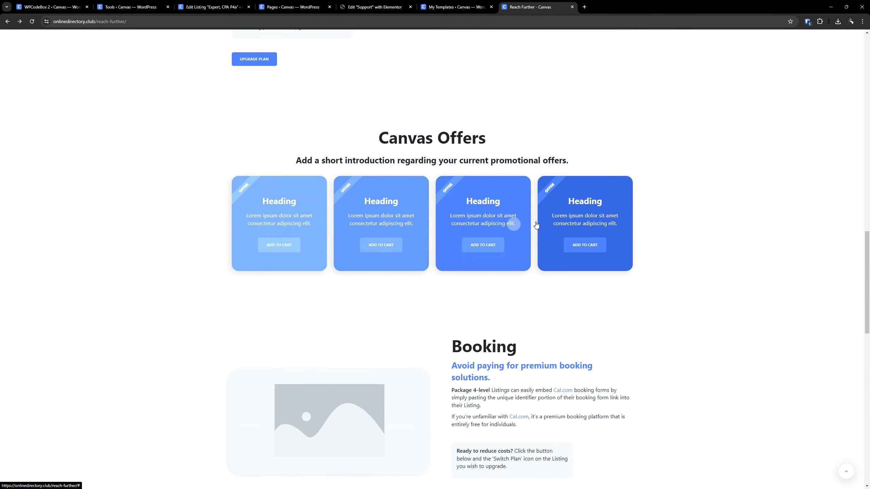
{"action": "scroll", "coordinate": [187, 253], "scroll_direction": "down", "scroll_amount": 1}
{"action": "scroll", "coordinate": [187, 253], "scroll_direction": "down", "scroll_amount": 5}
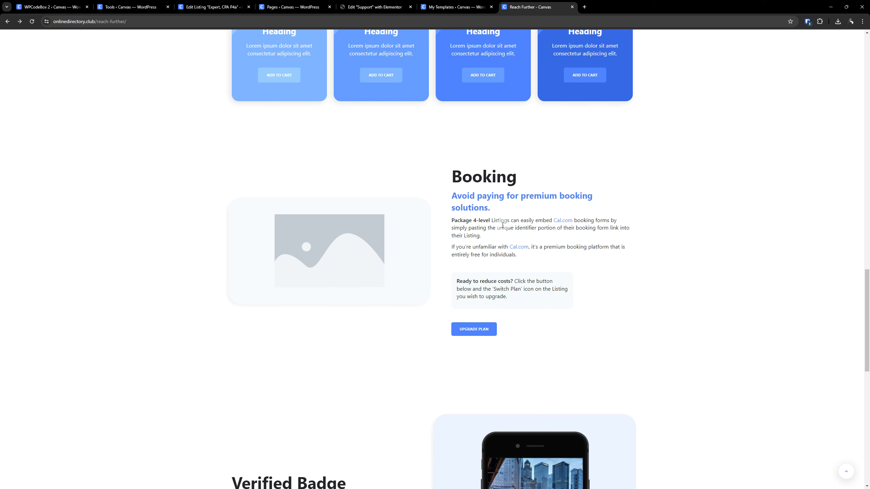
{"action": "left_click", "coordinate": [472, 329]}
{"action": "scroll", "coordinate": [420, 328], "scroll_direction": "down", "scroll_amount": 10}
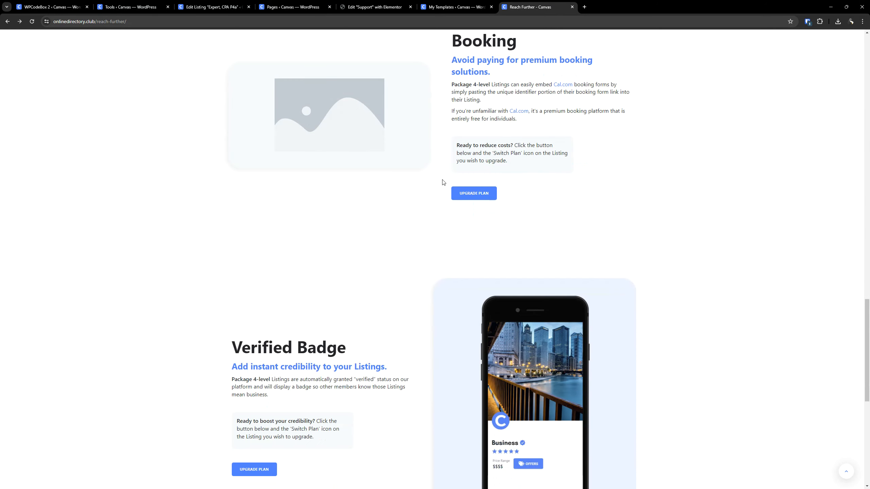
- Review the Verified Badge and newsletter sign-up sections, and return to the Listing Promotions section of the Reach Further page
{"action": "key", "text": "ctrl"}
{"action": "key", "text": "ctrl"}
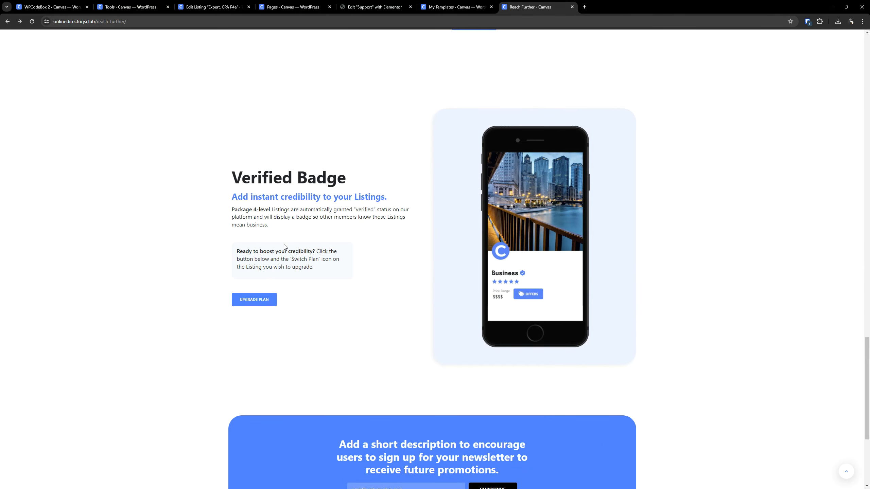
{"action": "scroll", "coordinate": [285, 244], "scroll_direction": "down", "scroll_amount": 3}
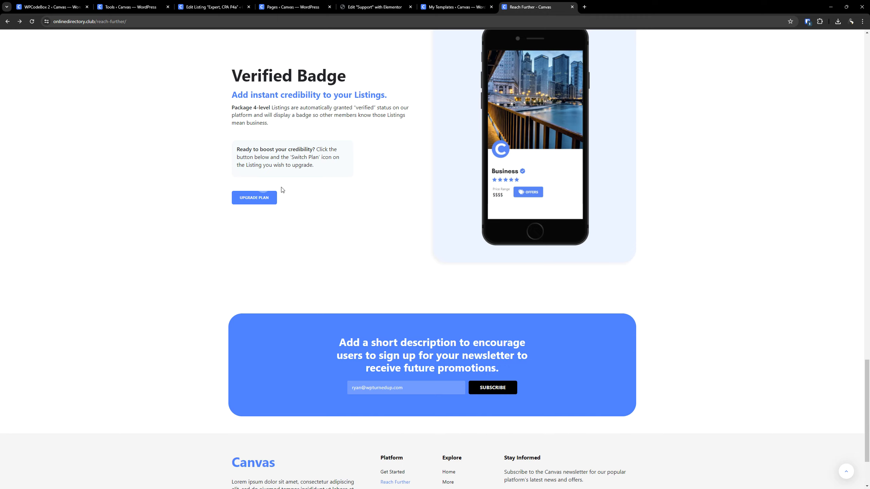
{"action": "scroll", "coordinate": [342, 199], "scroll_direction": "down", "scroll_amount": 2}
{"action": "key", "text": "ctrl"}
{"action": "key", "text": "ctrl"}
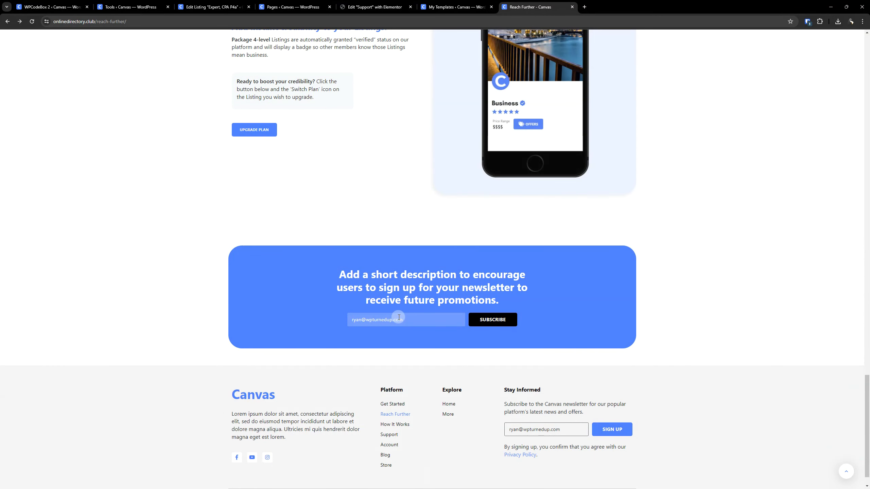
{"action": "key", "text": "ctrl"}
{"action": "key", "text": "ctrl"}
{"action": "scroll", "coordinate": [398, 315], "scroll_direction": "up", "scroll_amount": 20}
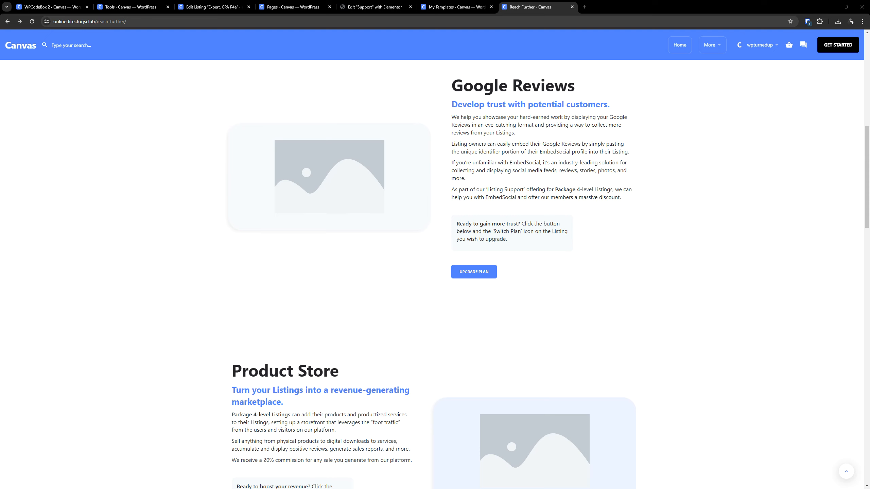
{"action": "scroll", "coordinate": [445, 244], "scroll_direction": "up", "scroll_amount": 12}
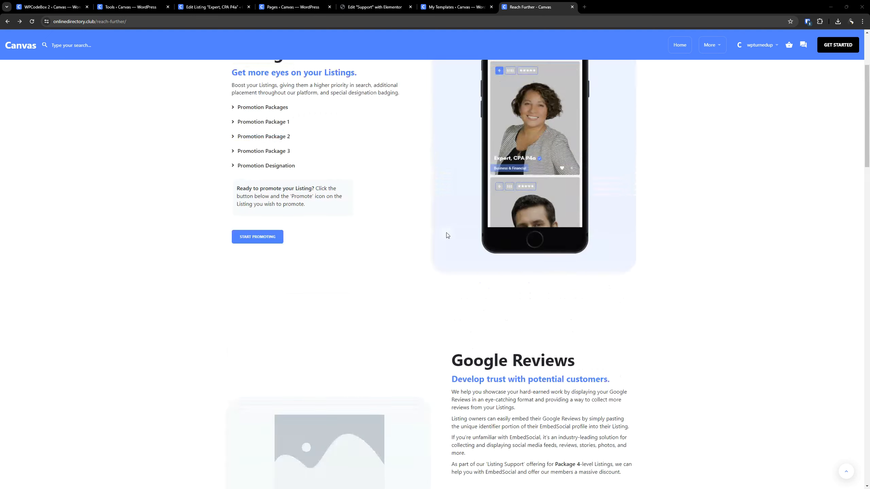